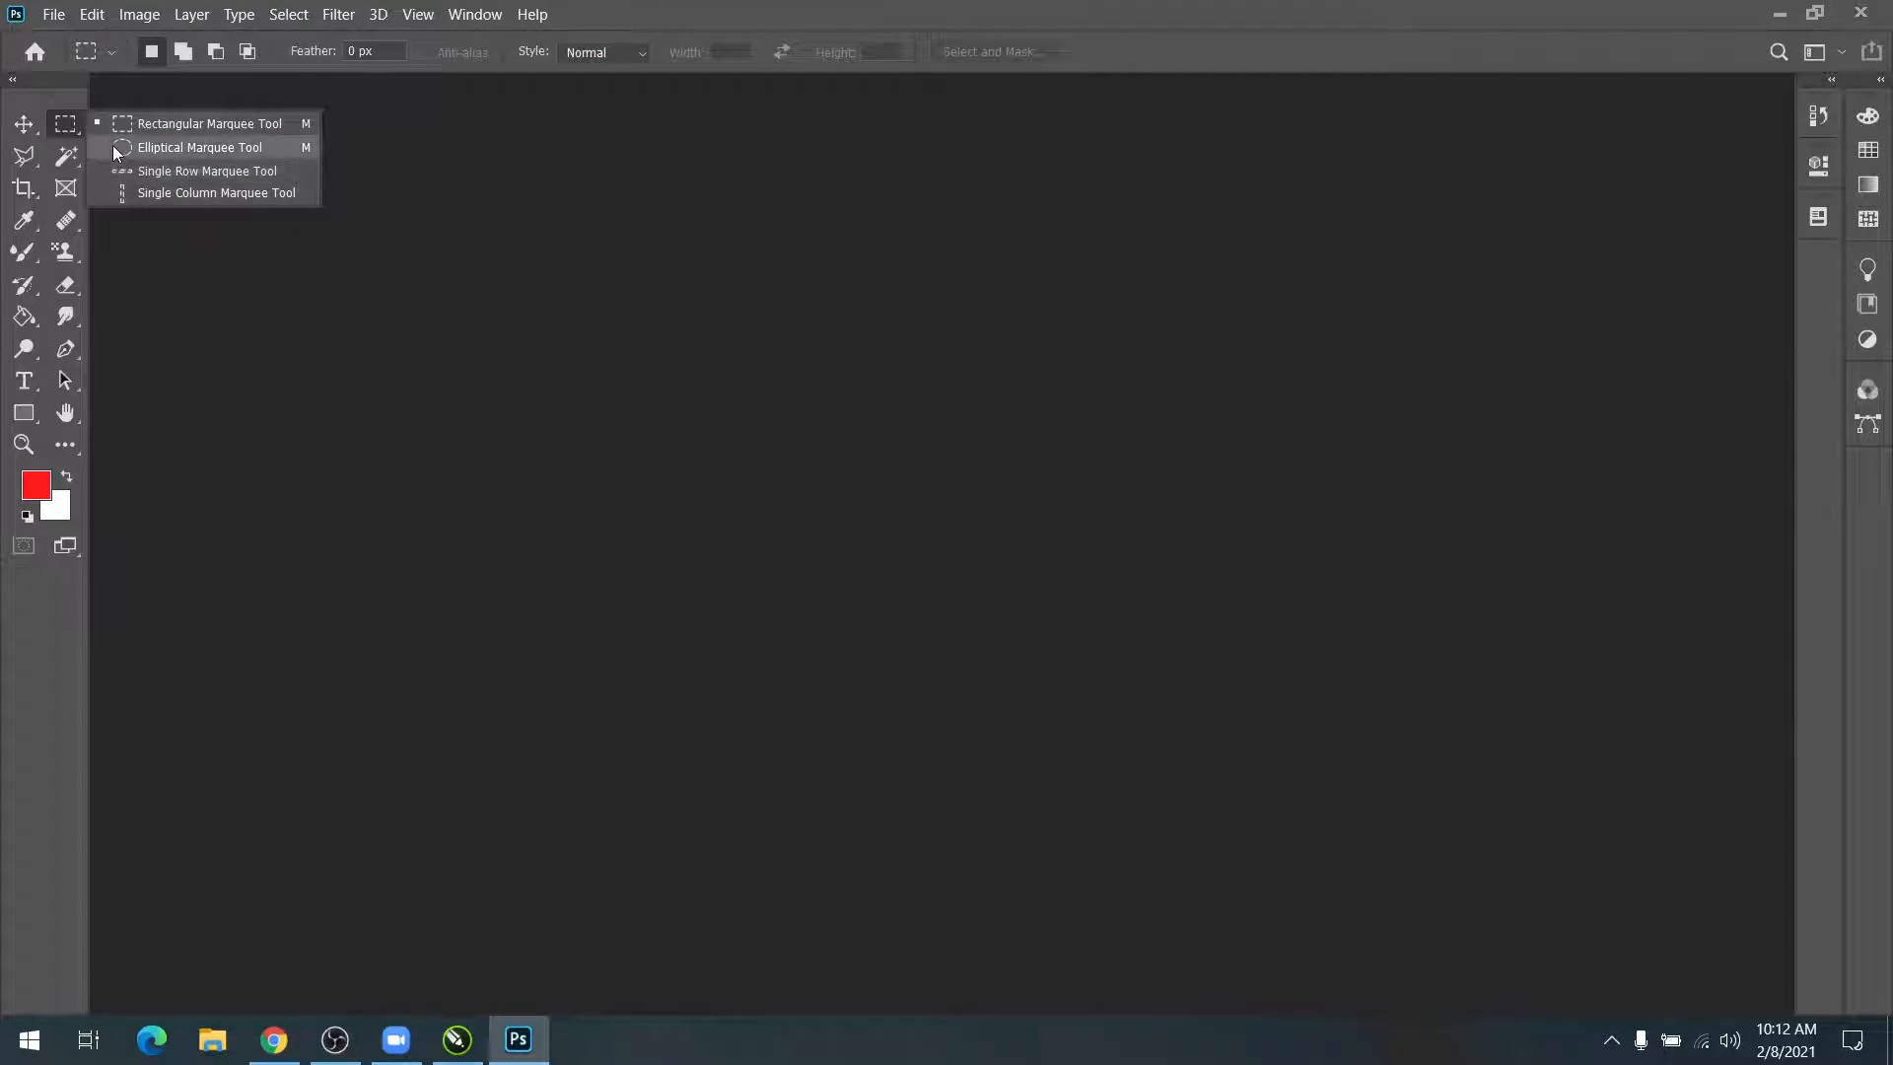
Step: Examine the lasso, magic wand and crop tool variants and the Frame Tool's description
click(15, 161)
click(15, 161)
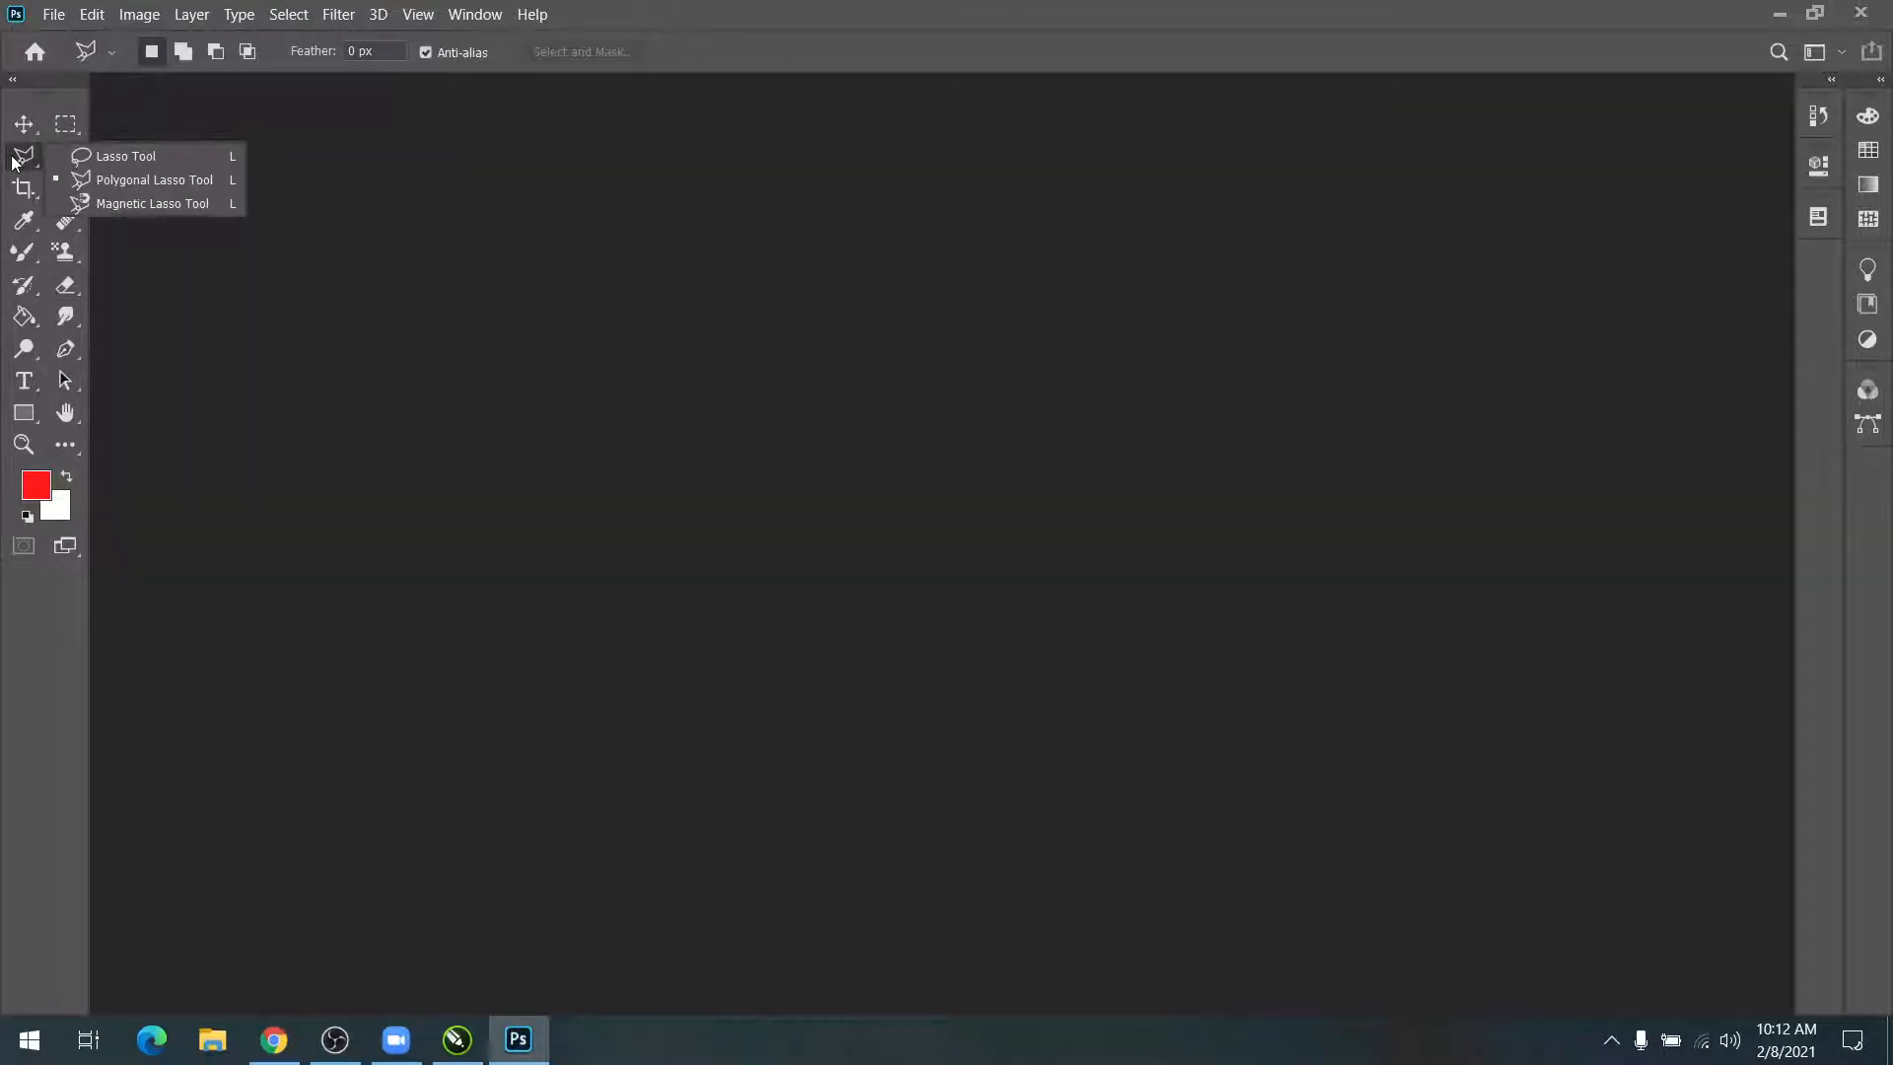
click(54, 164)
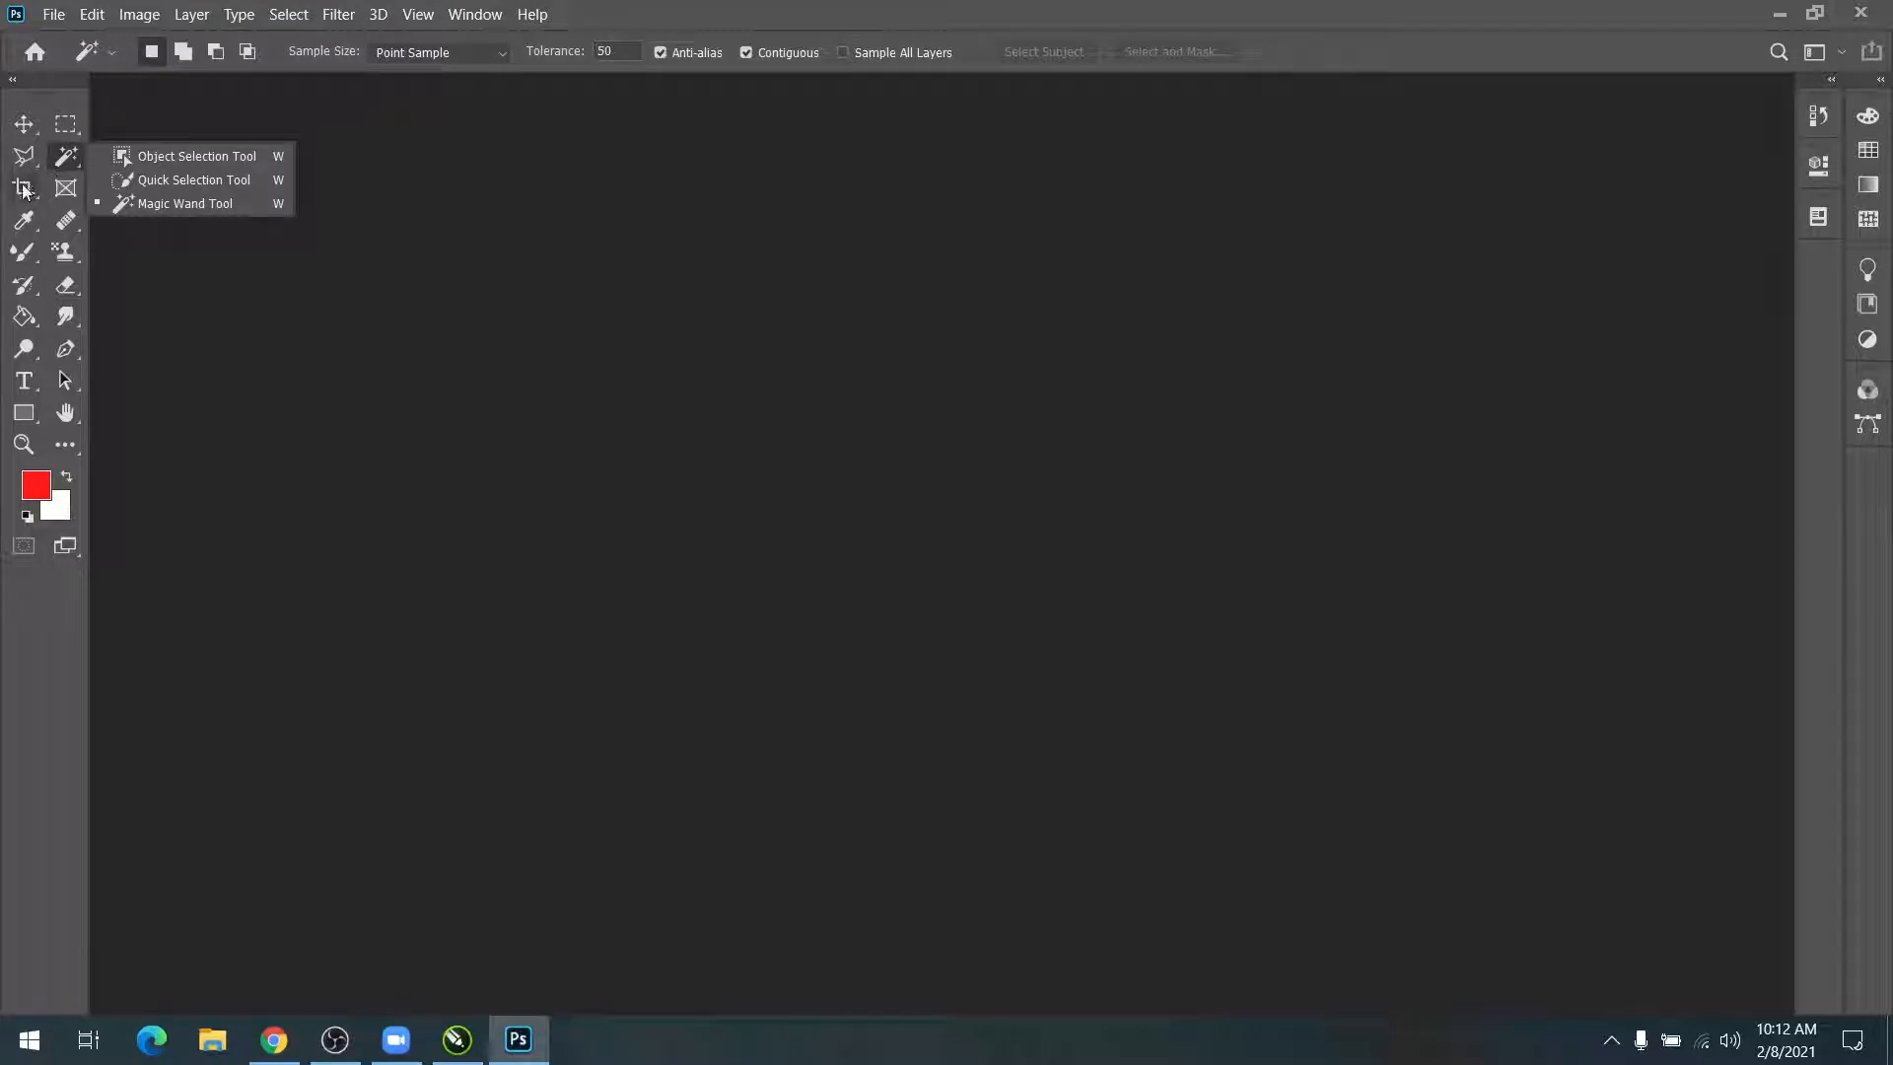
click(24, 187)
click(24, 187)
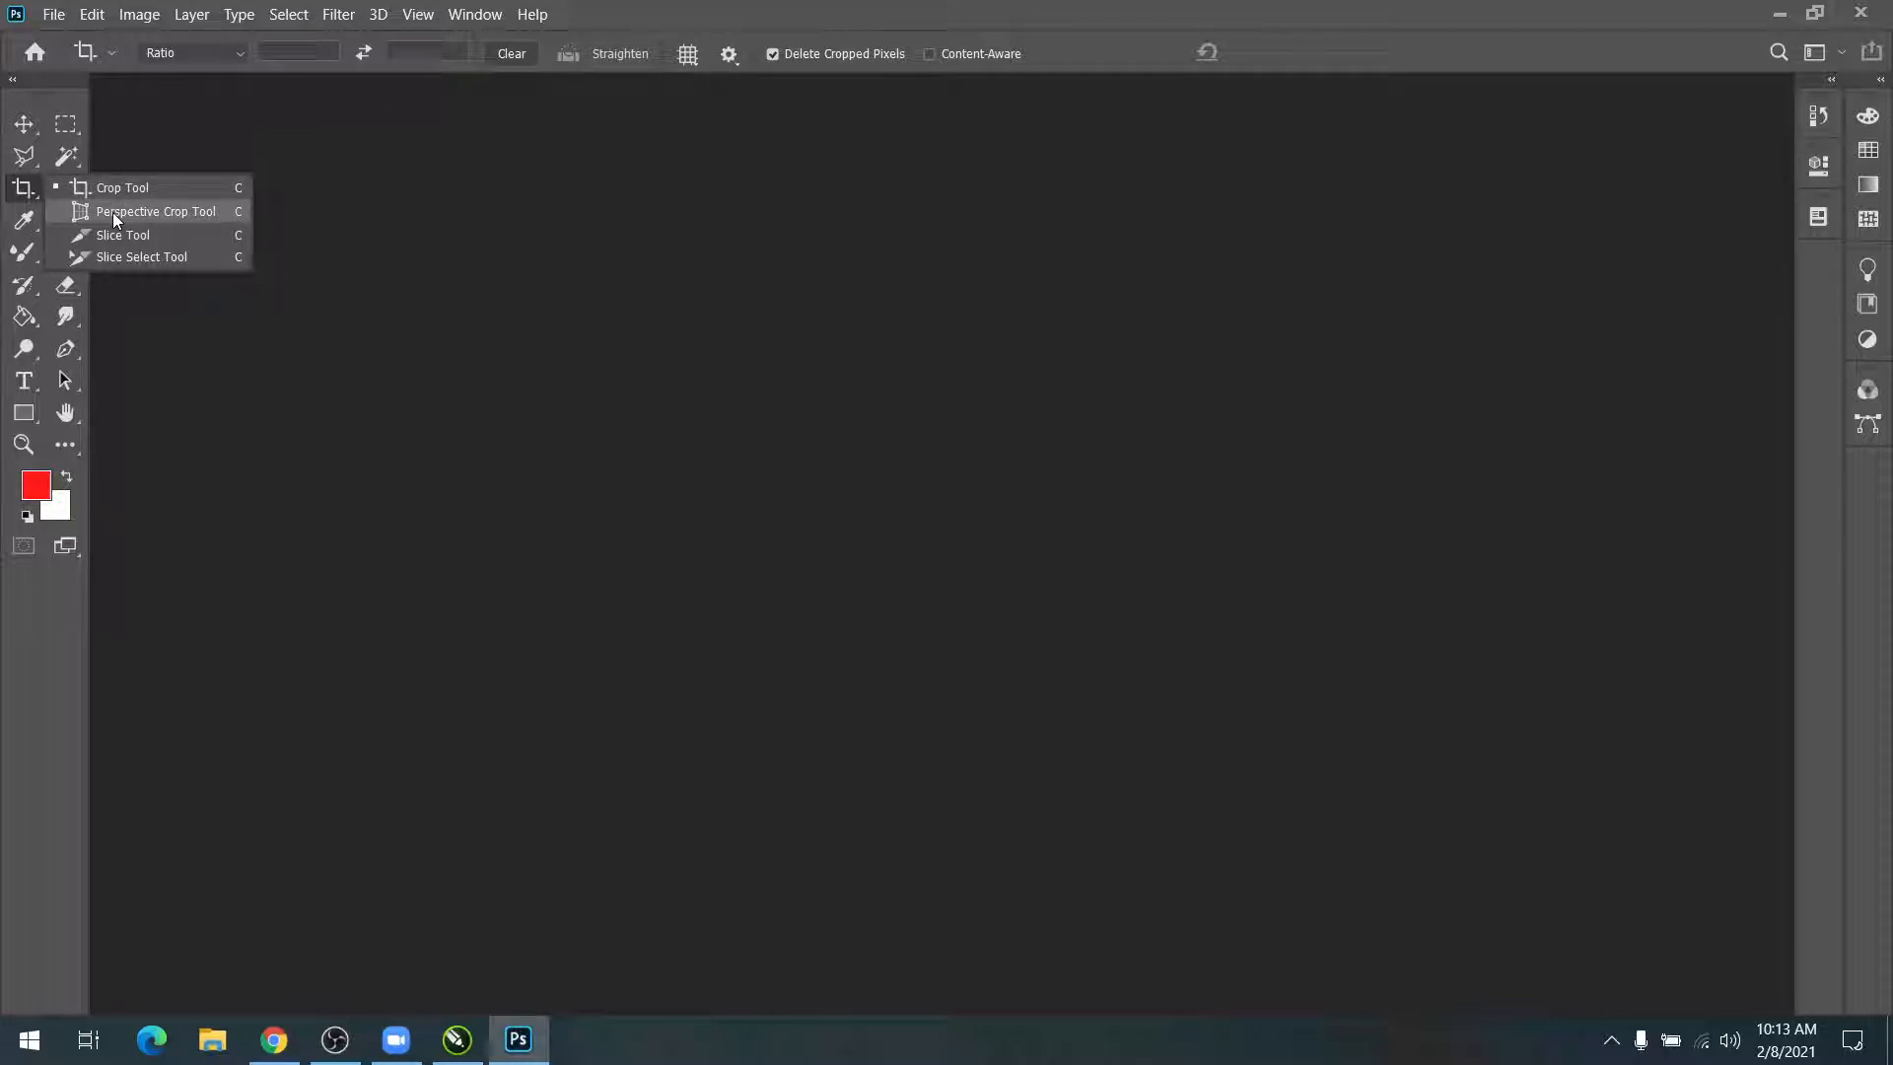
click(32, 191)
click(65, 188)
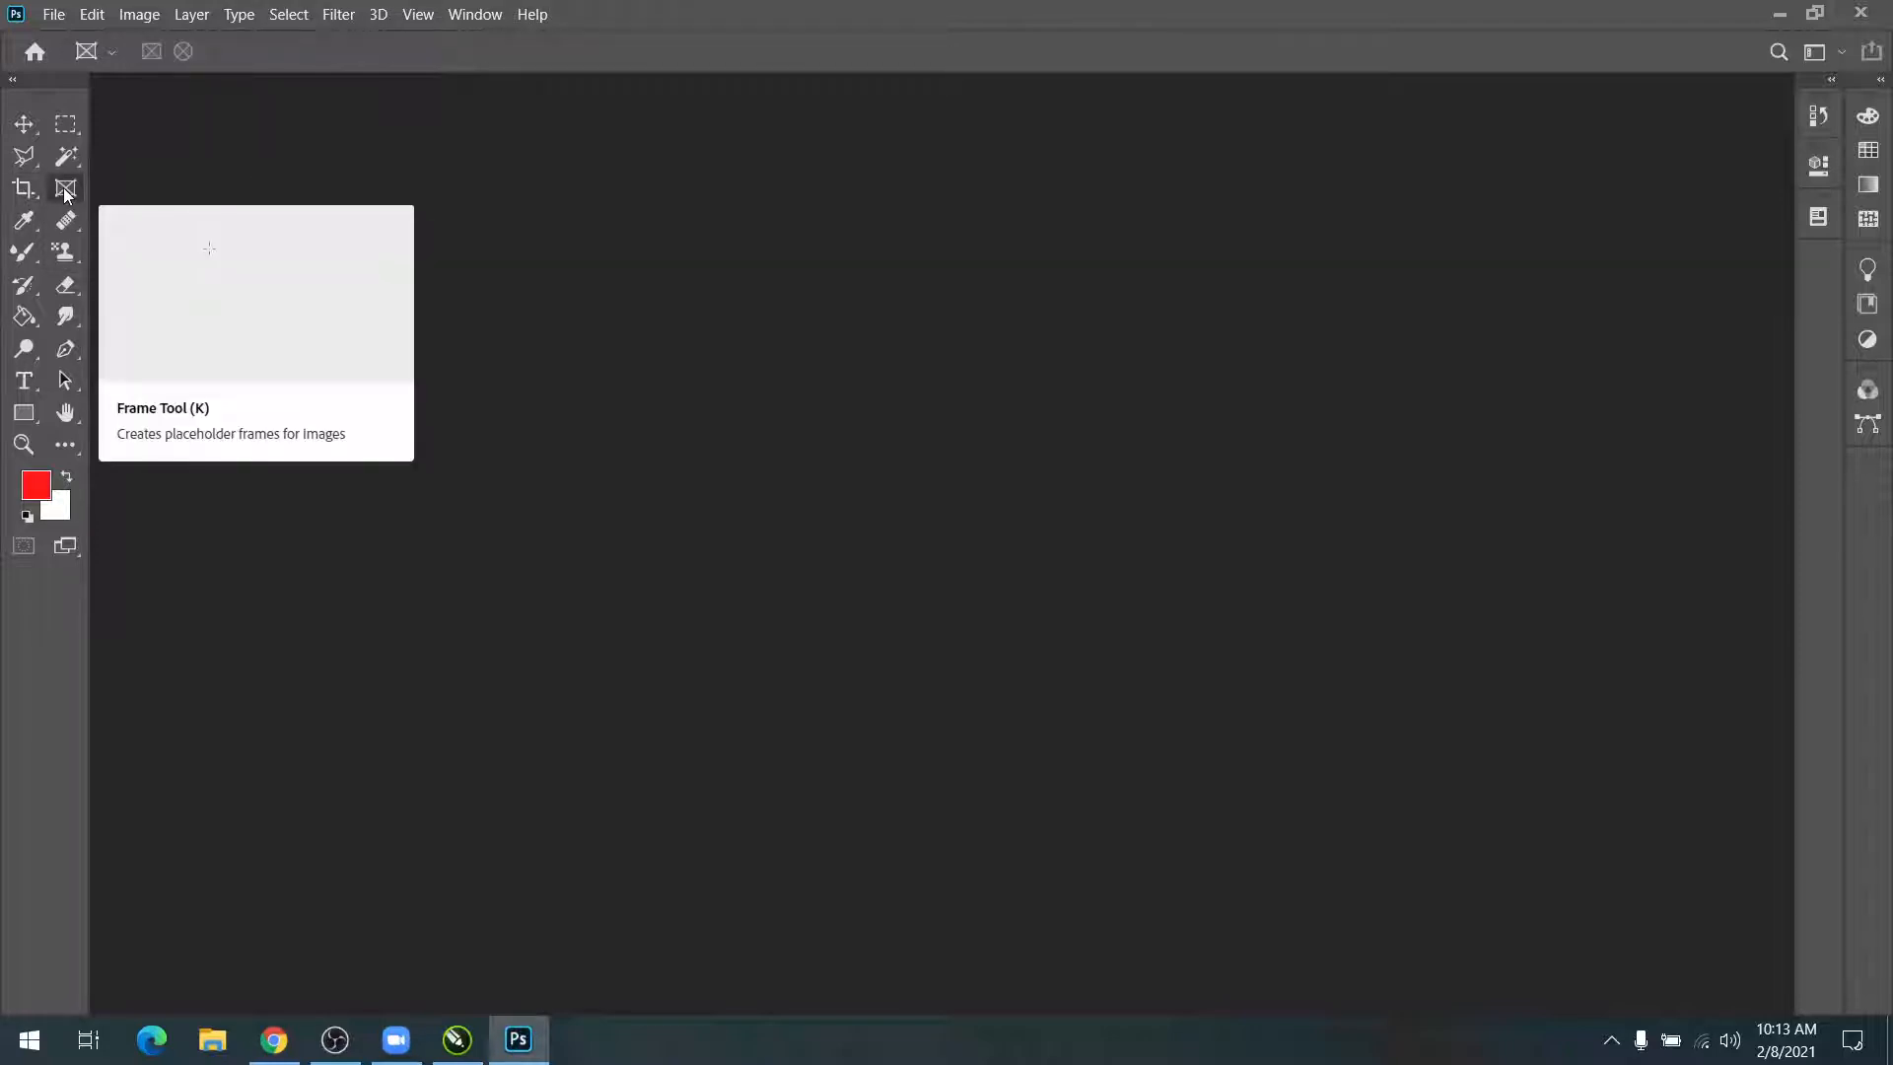
click(24, 125)
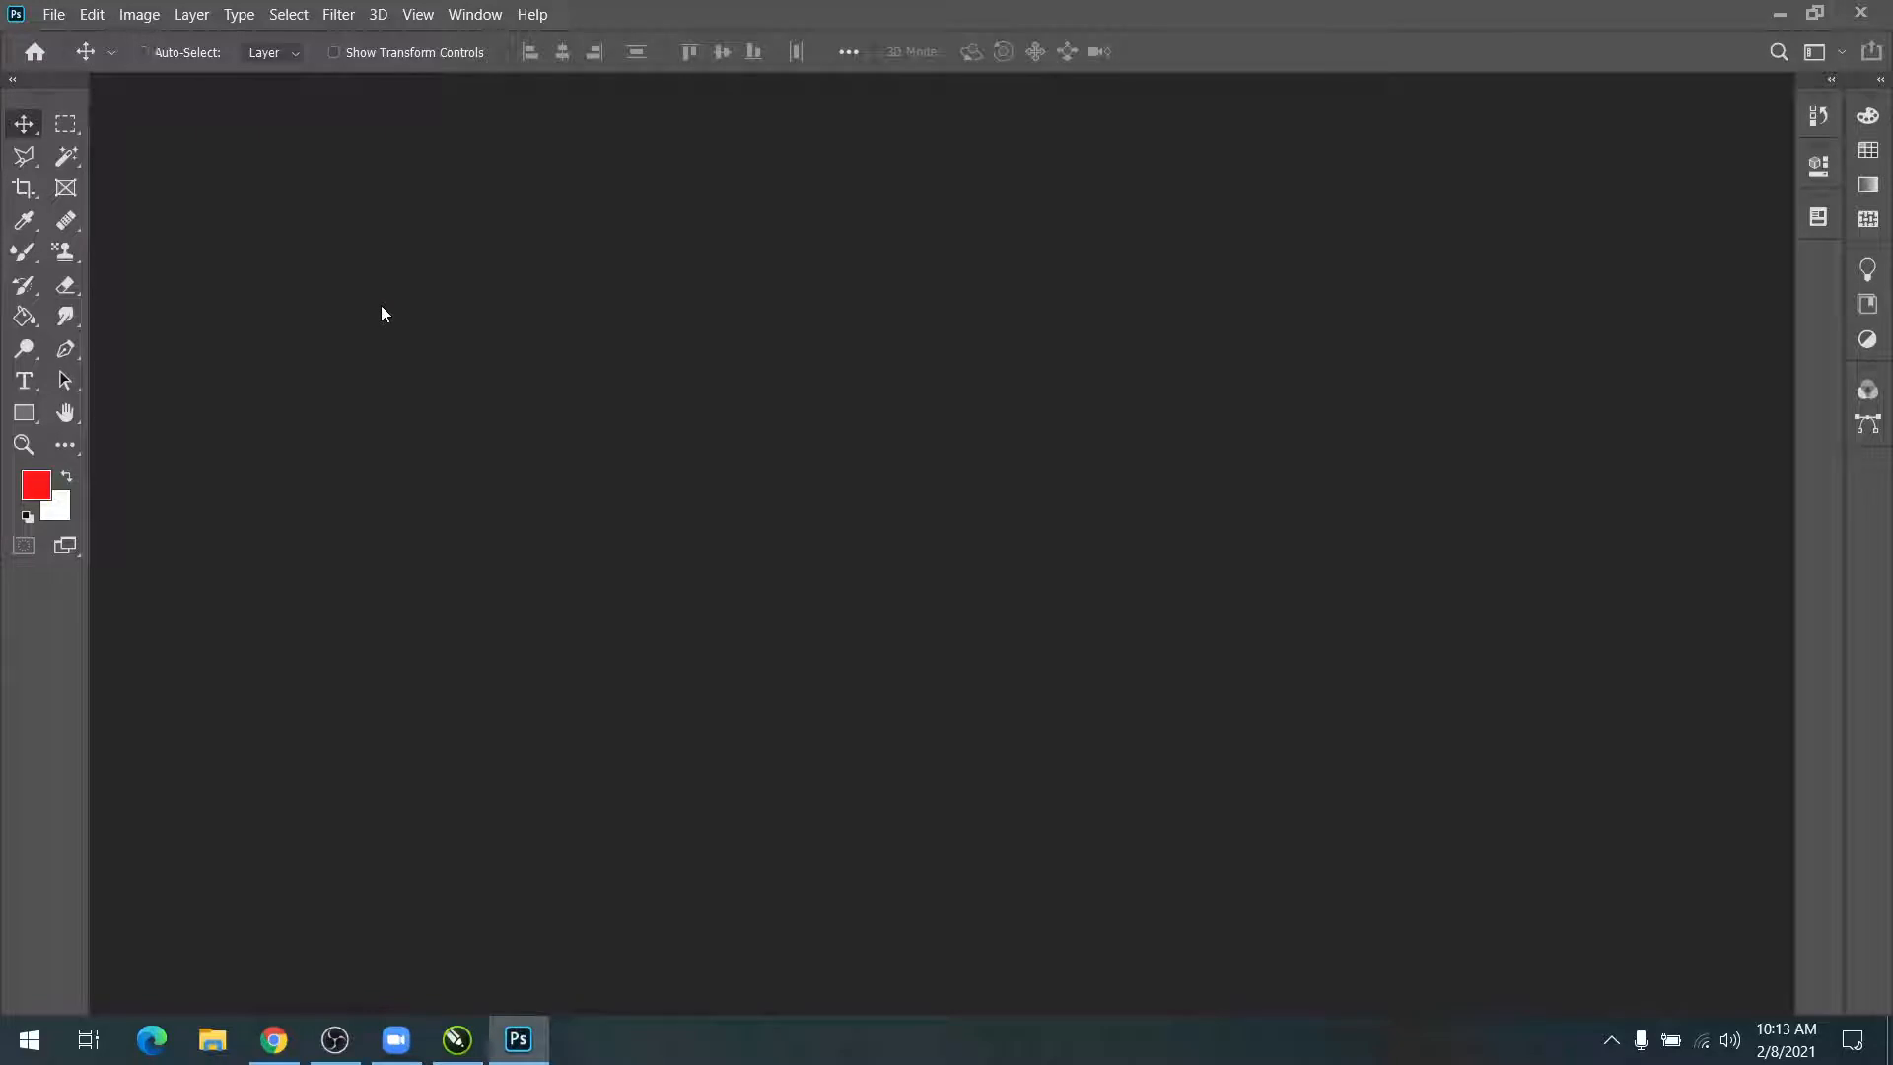
Step: Create a new A4 portrait document, 210 x 297 mm at 300 pixels/inch, in RGB with a white background
key(ctrl+n)
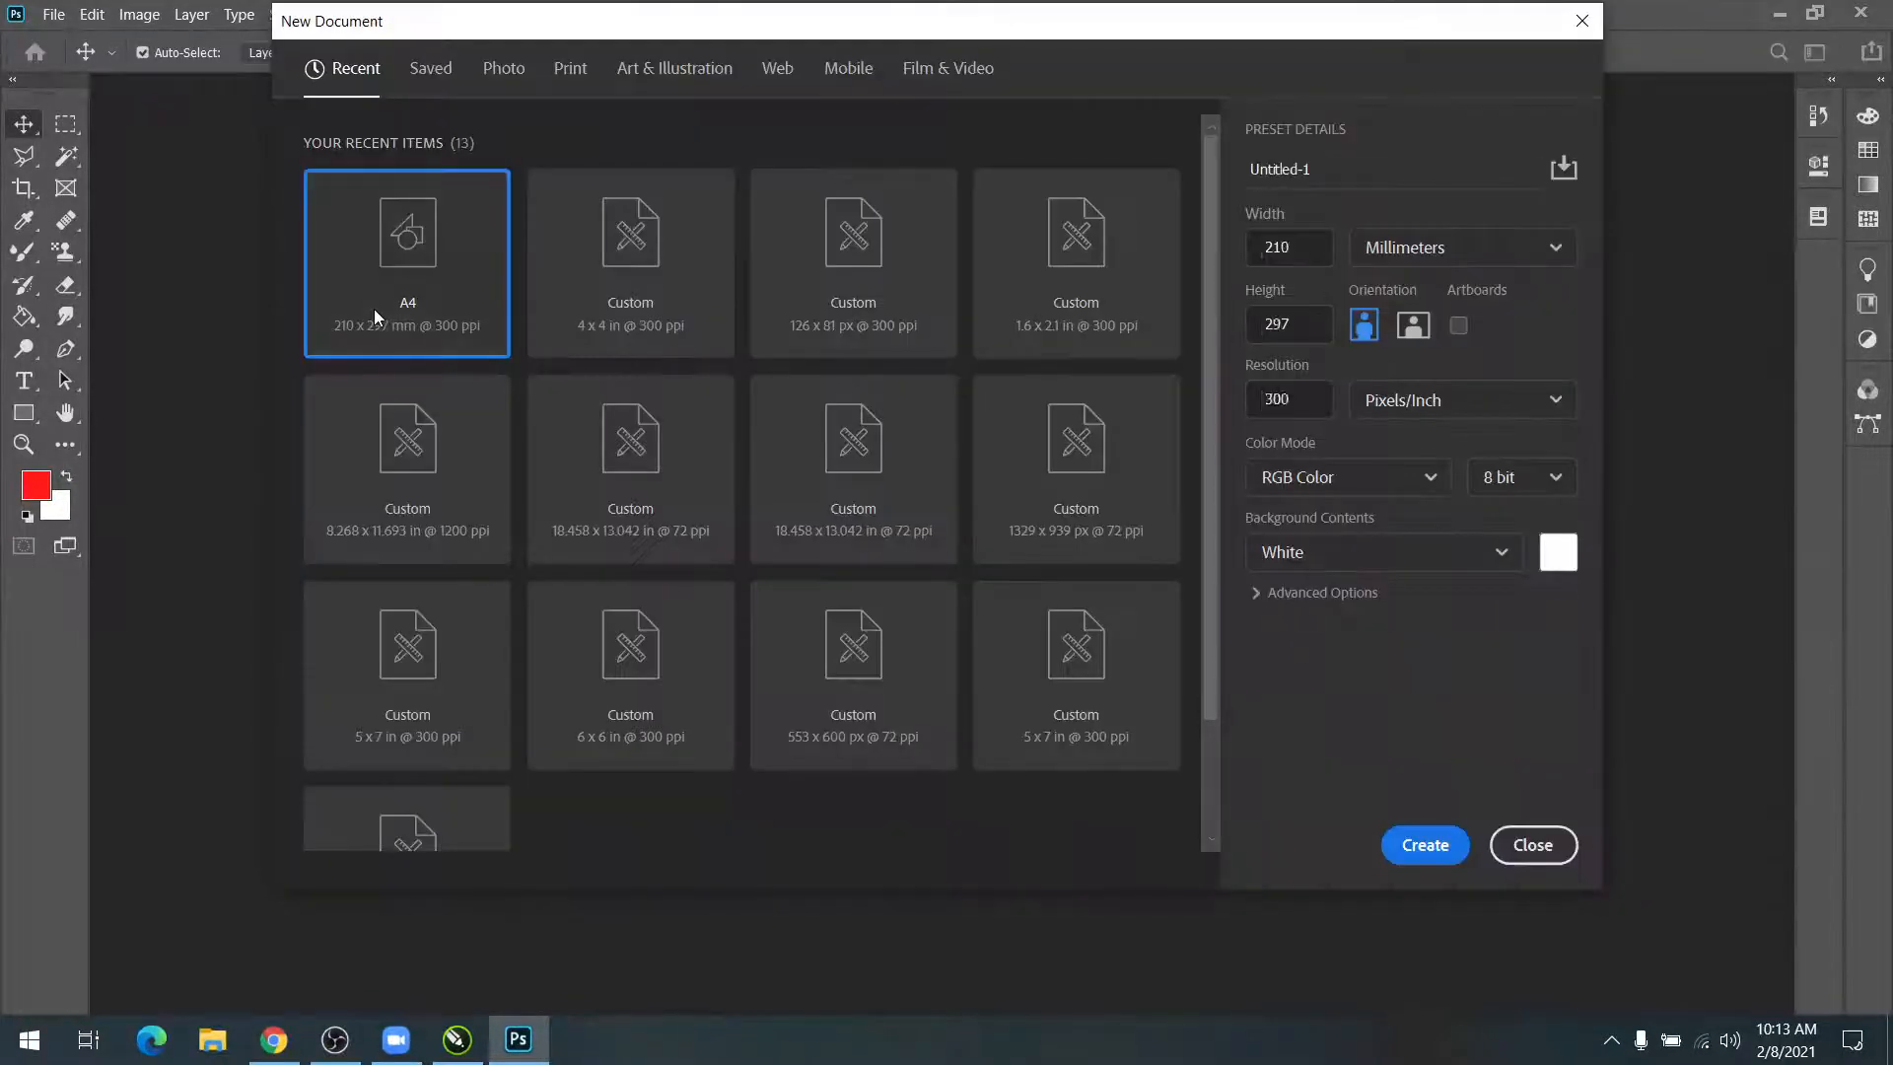
click(651, 296)
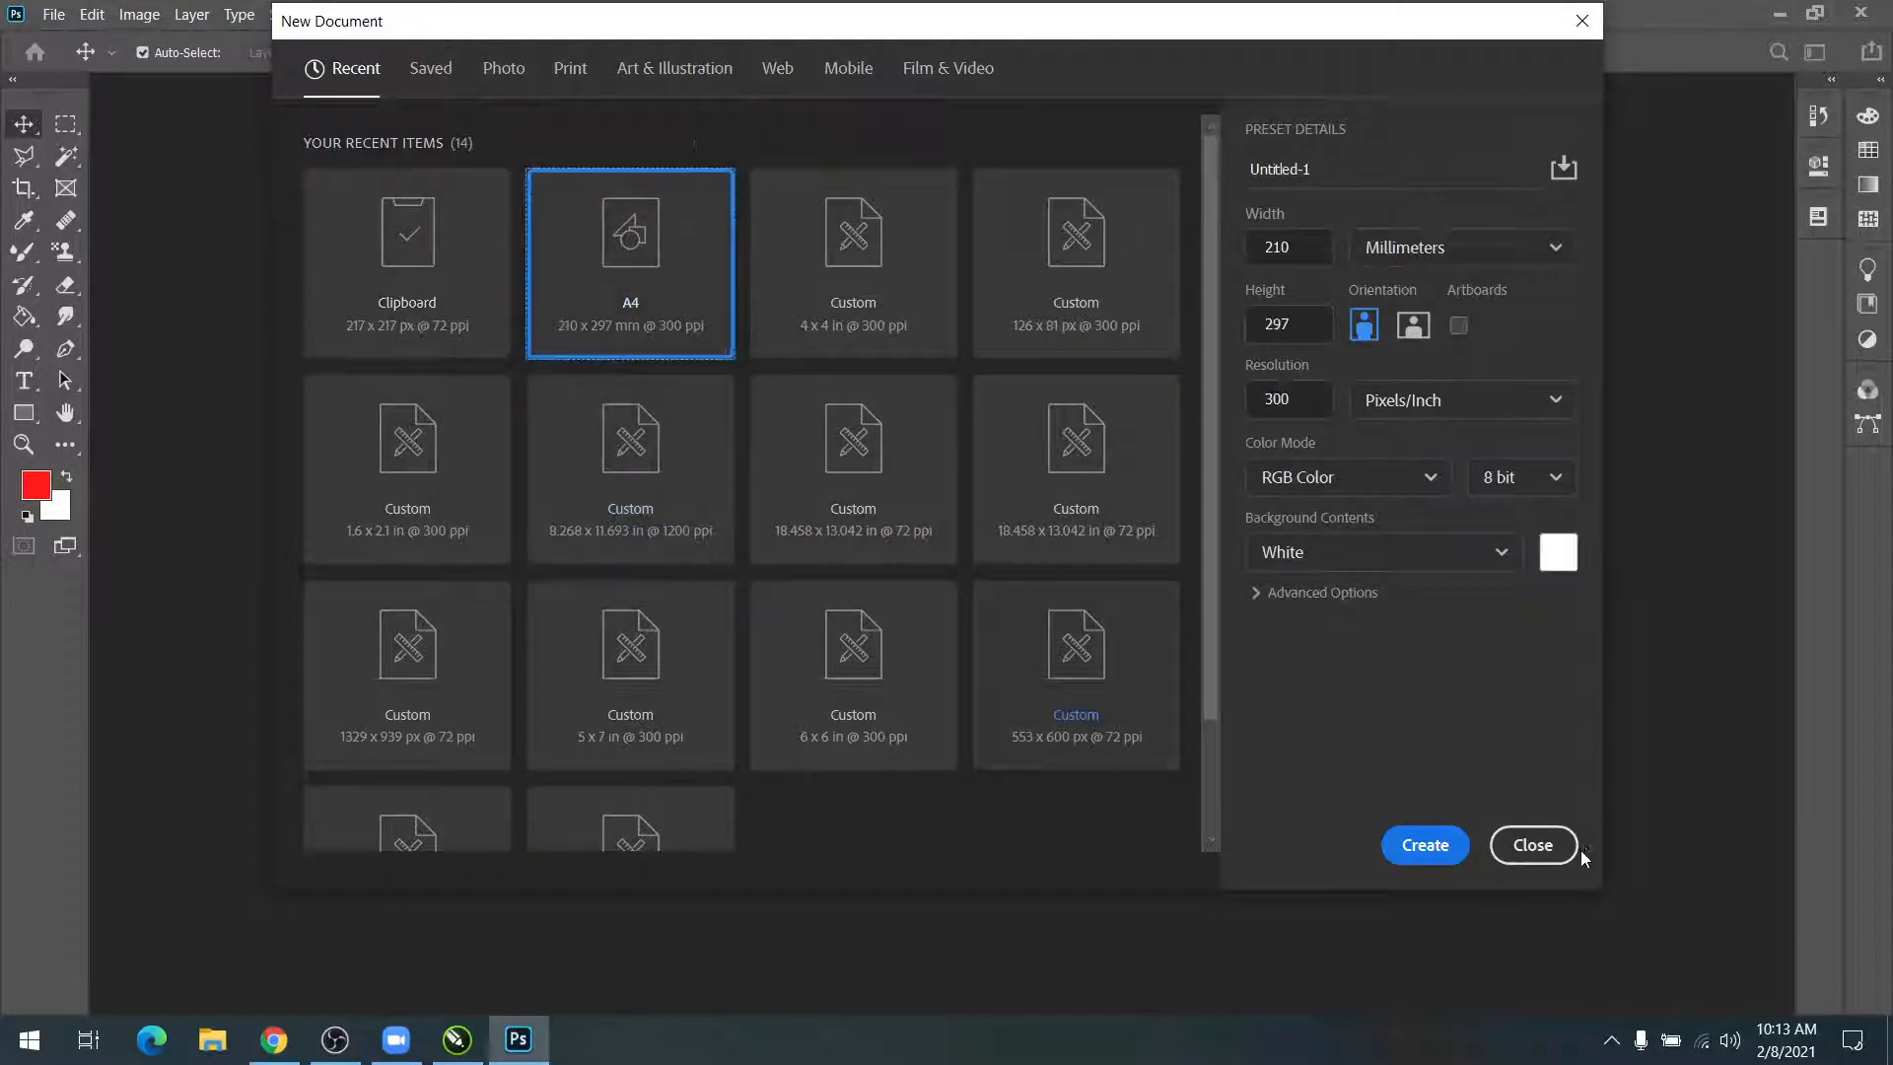
click(1411, 830)
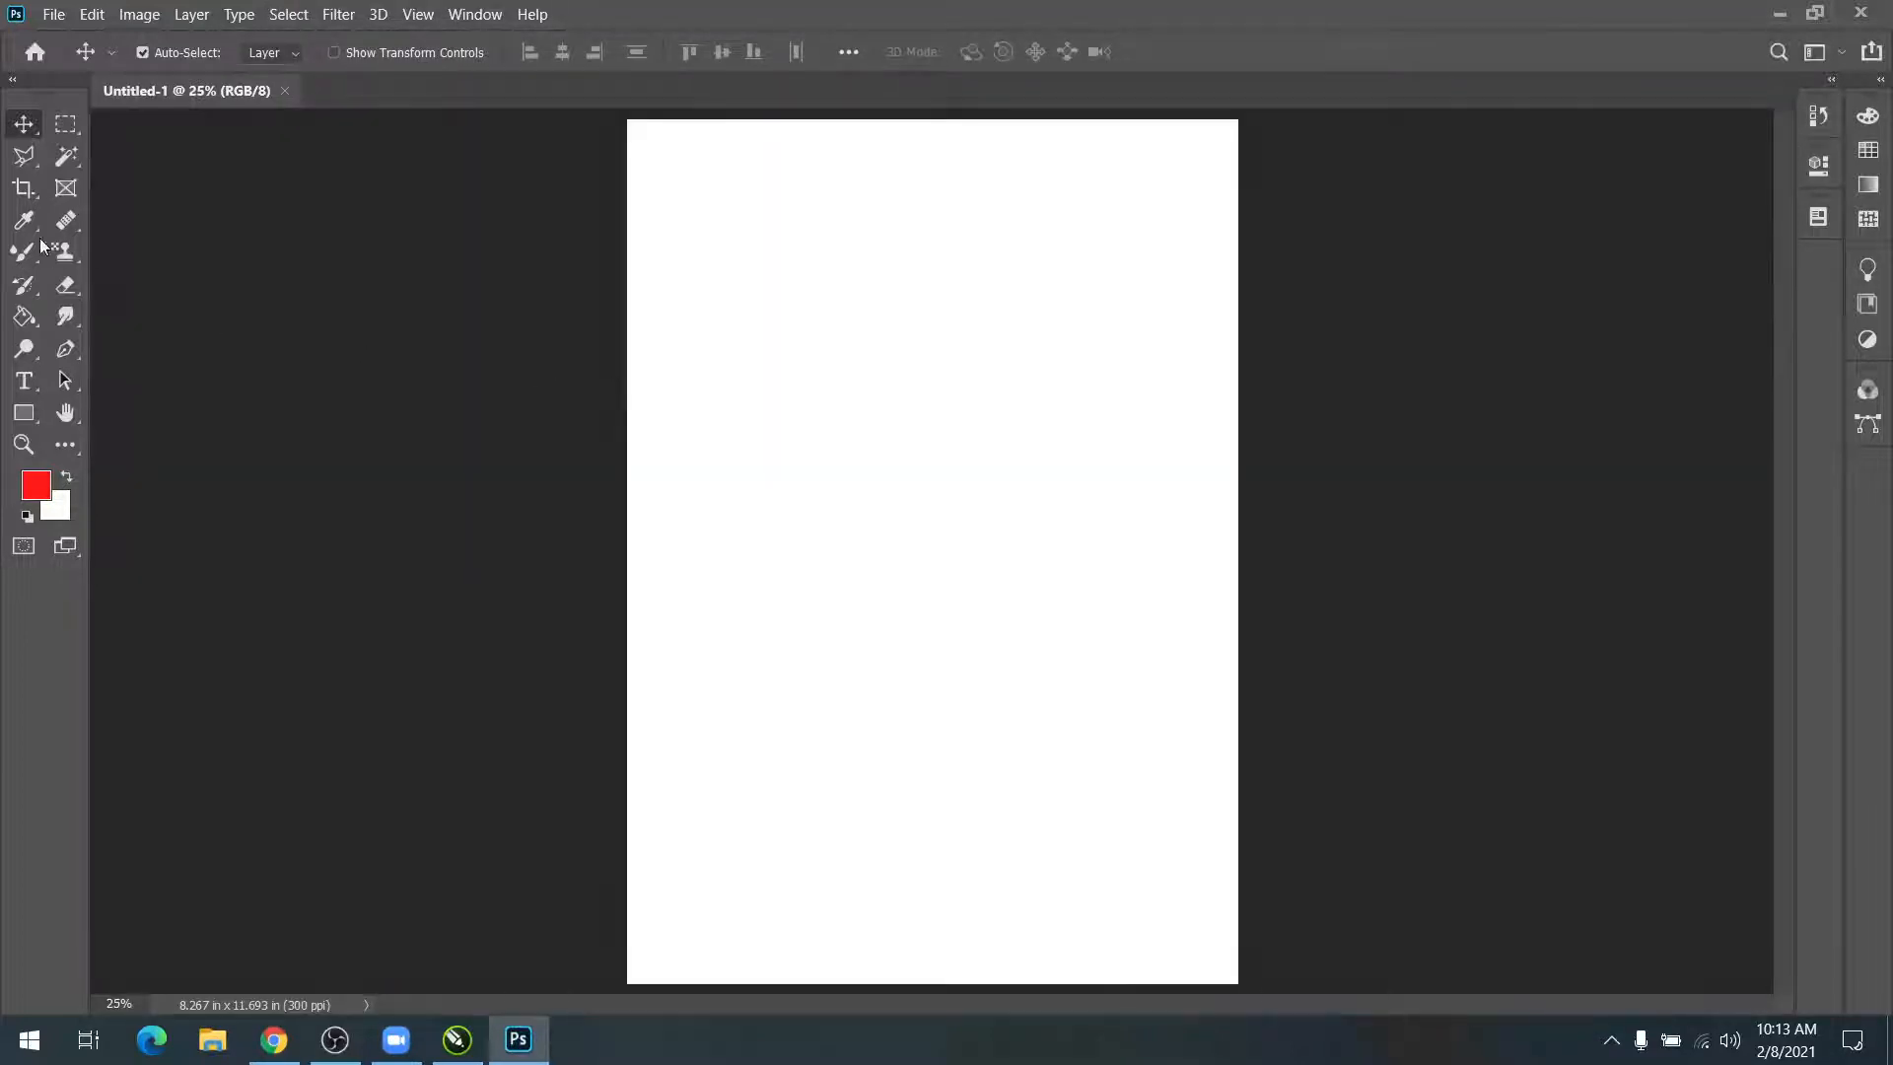
Step: Draw a wide rectangular frame across the top of the page and an elliptical frame below it, widened to a circle
click(65, 188)
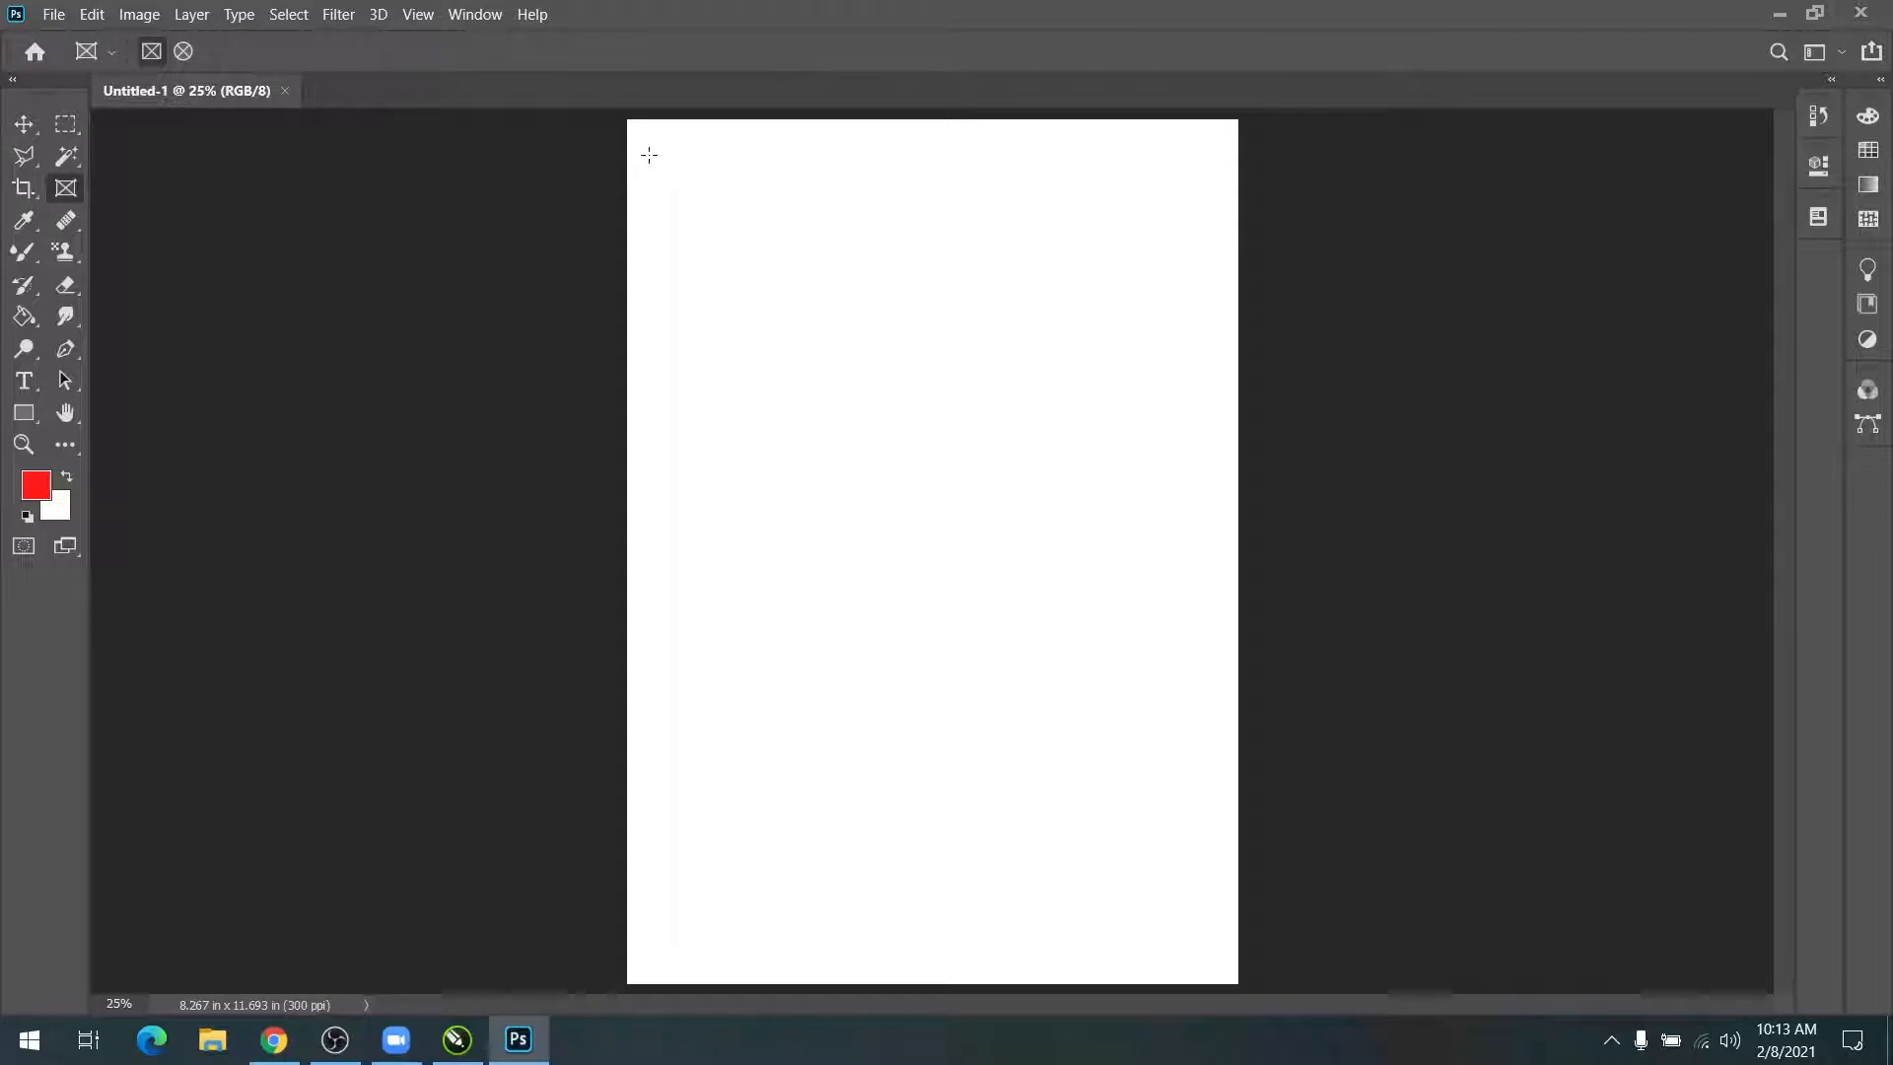
drag(648, 155, 1227, 291)
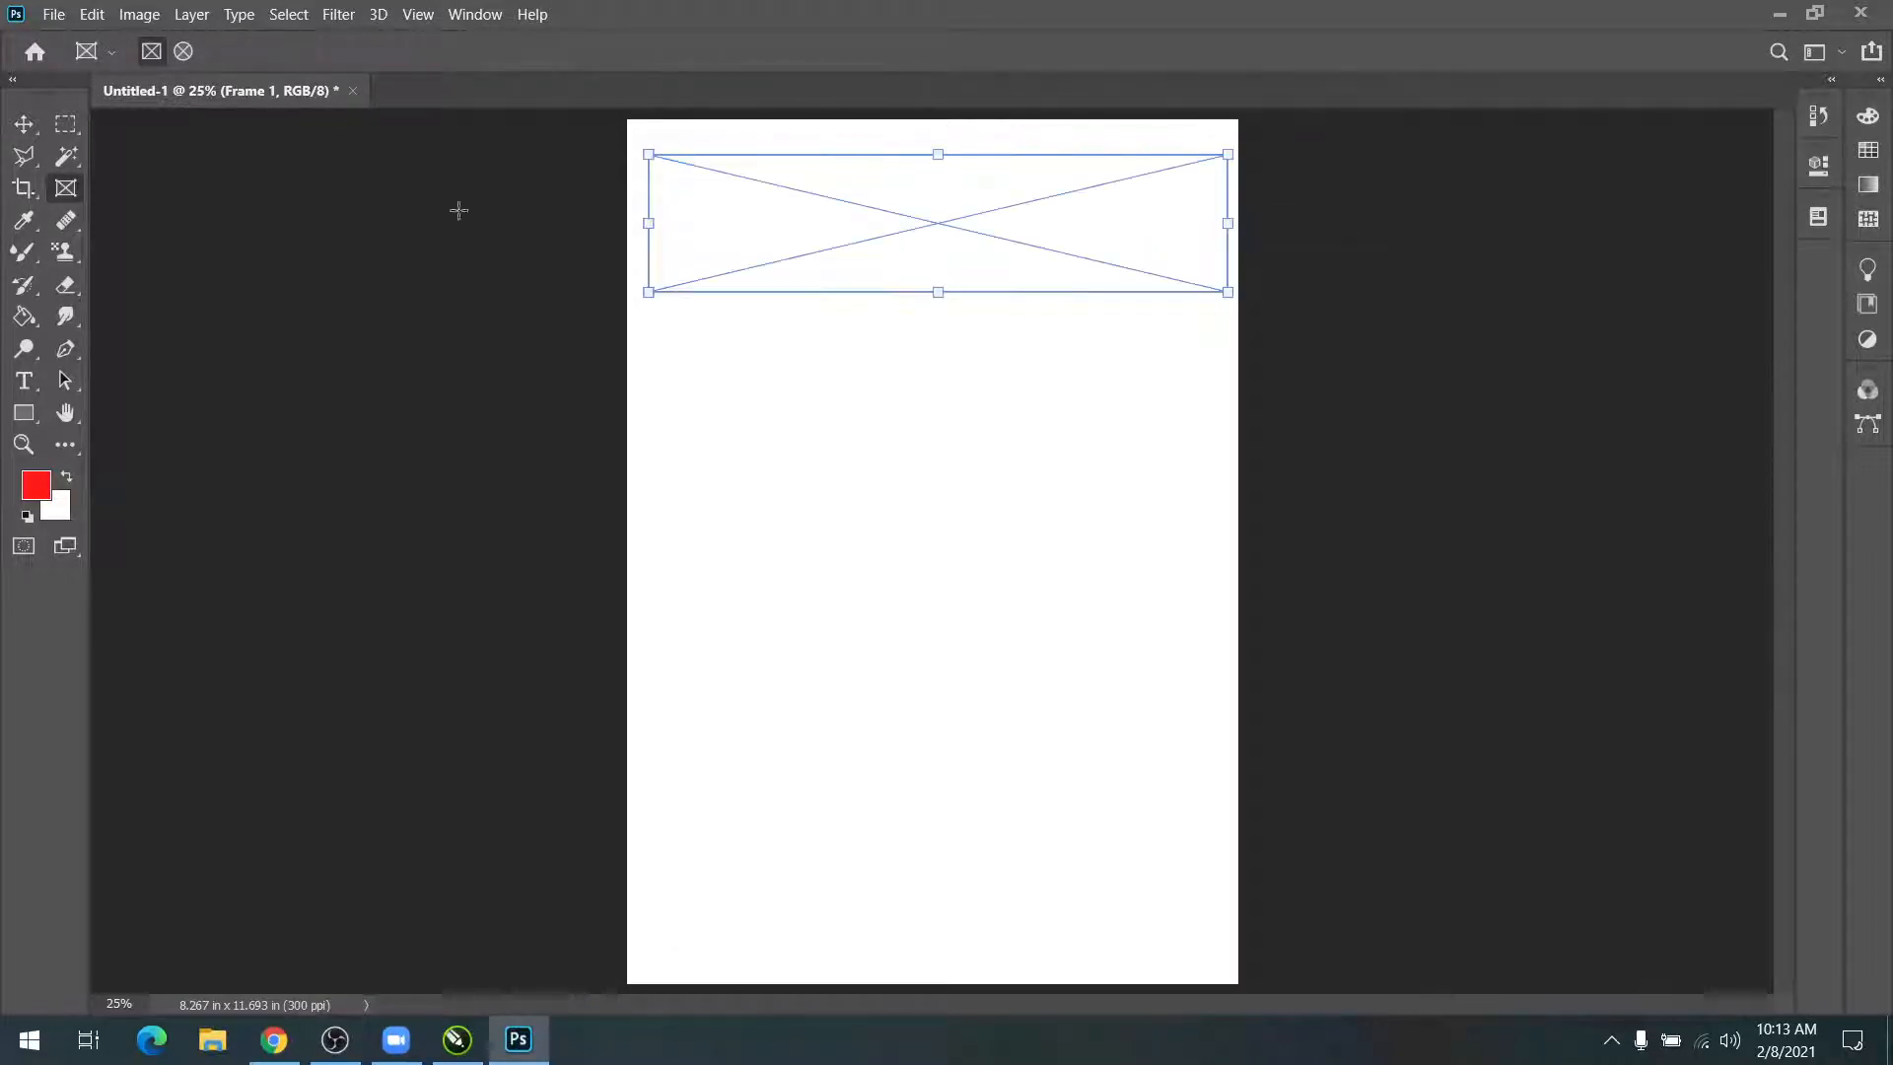
click(183, 51)
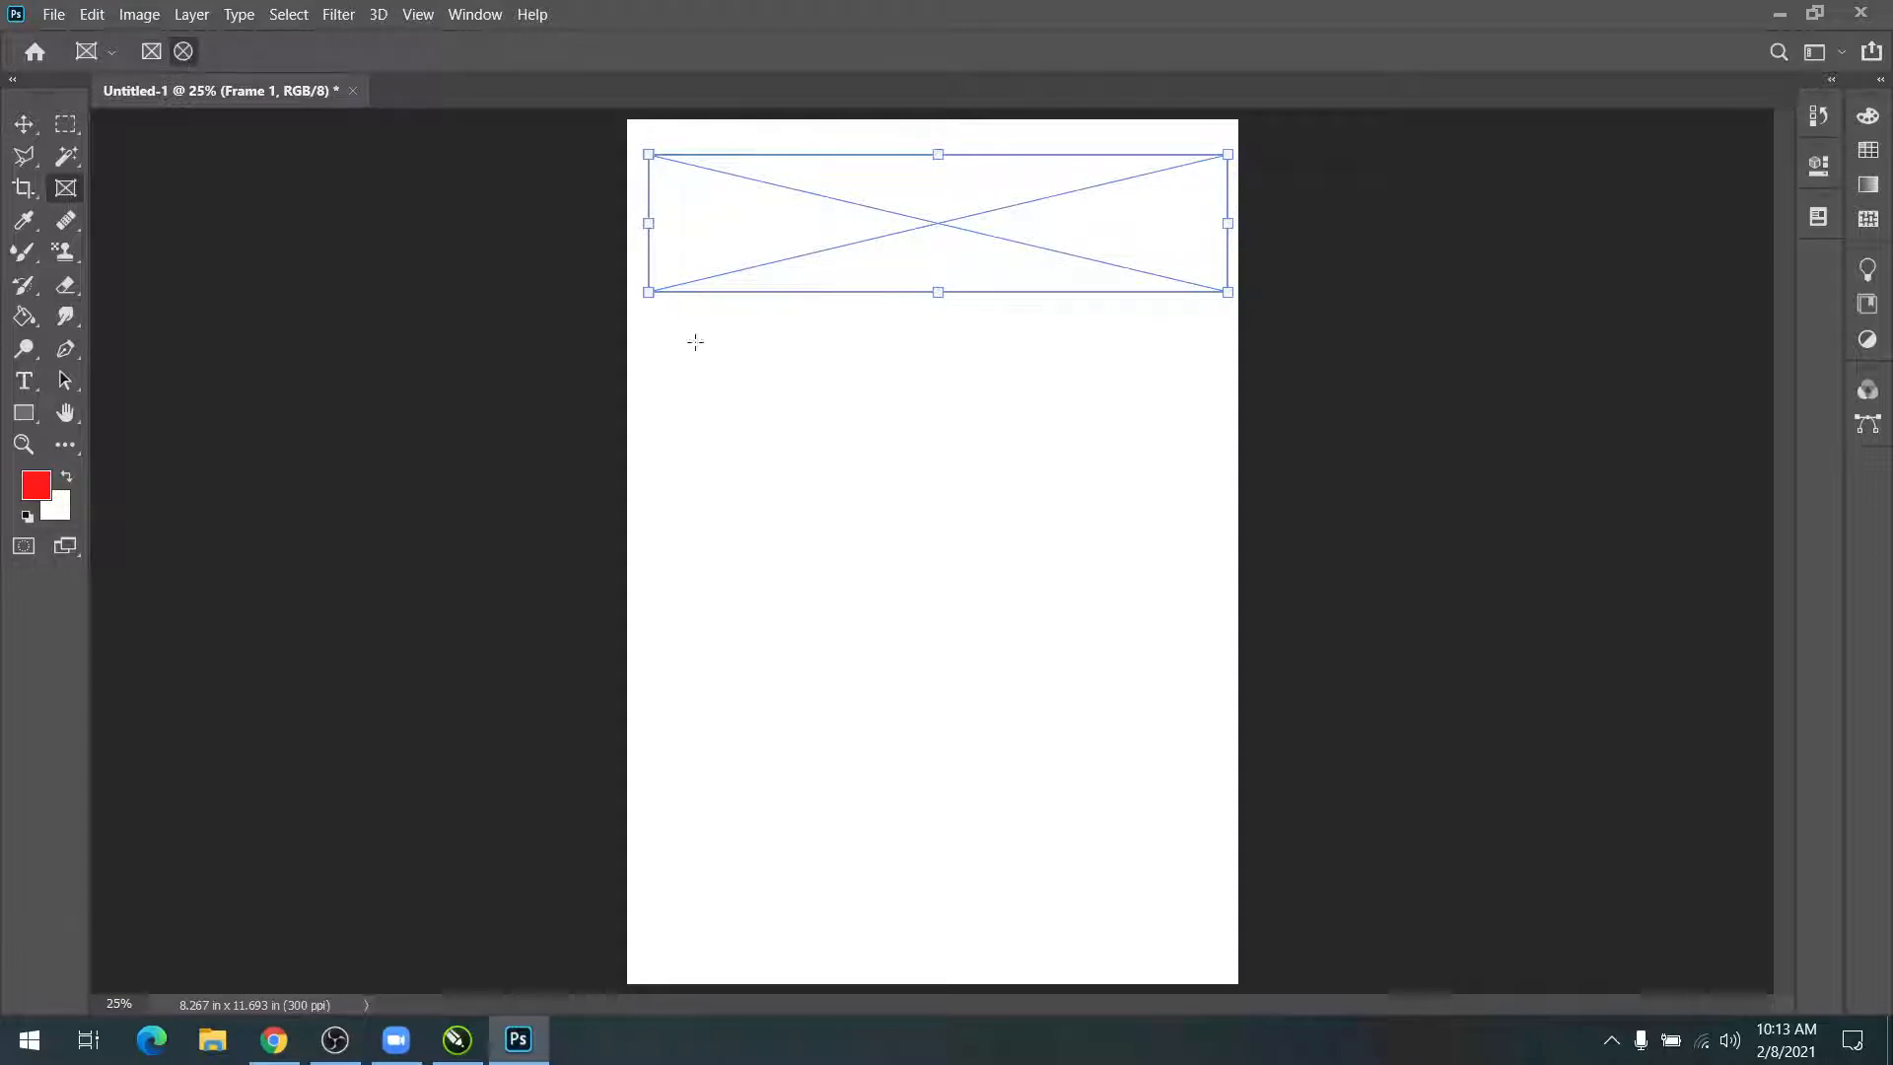
drag(665, 342, 892, 594)
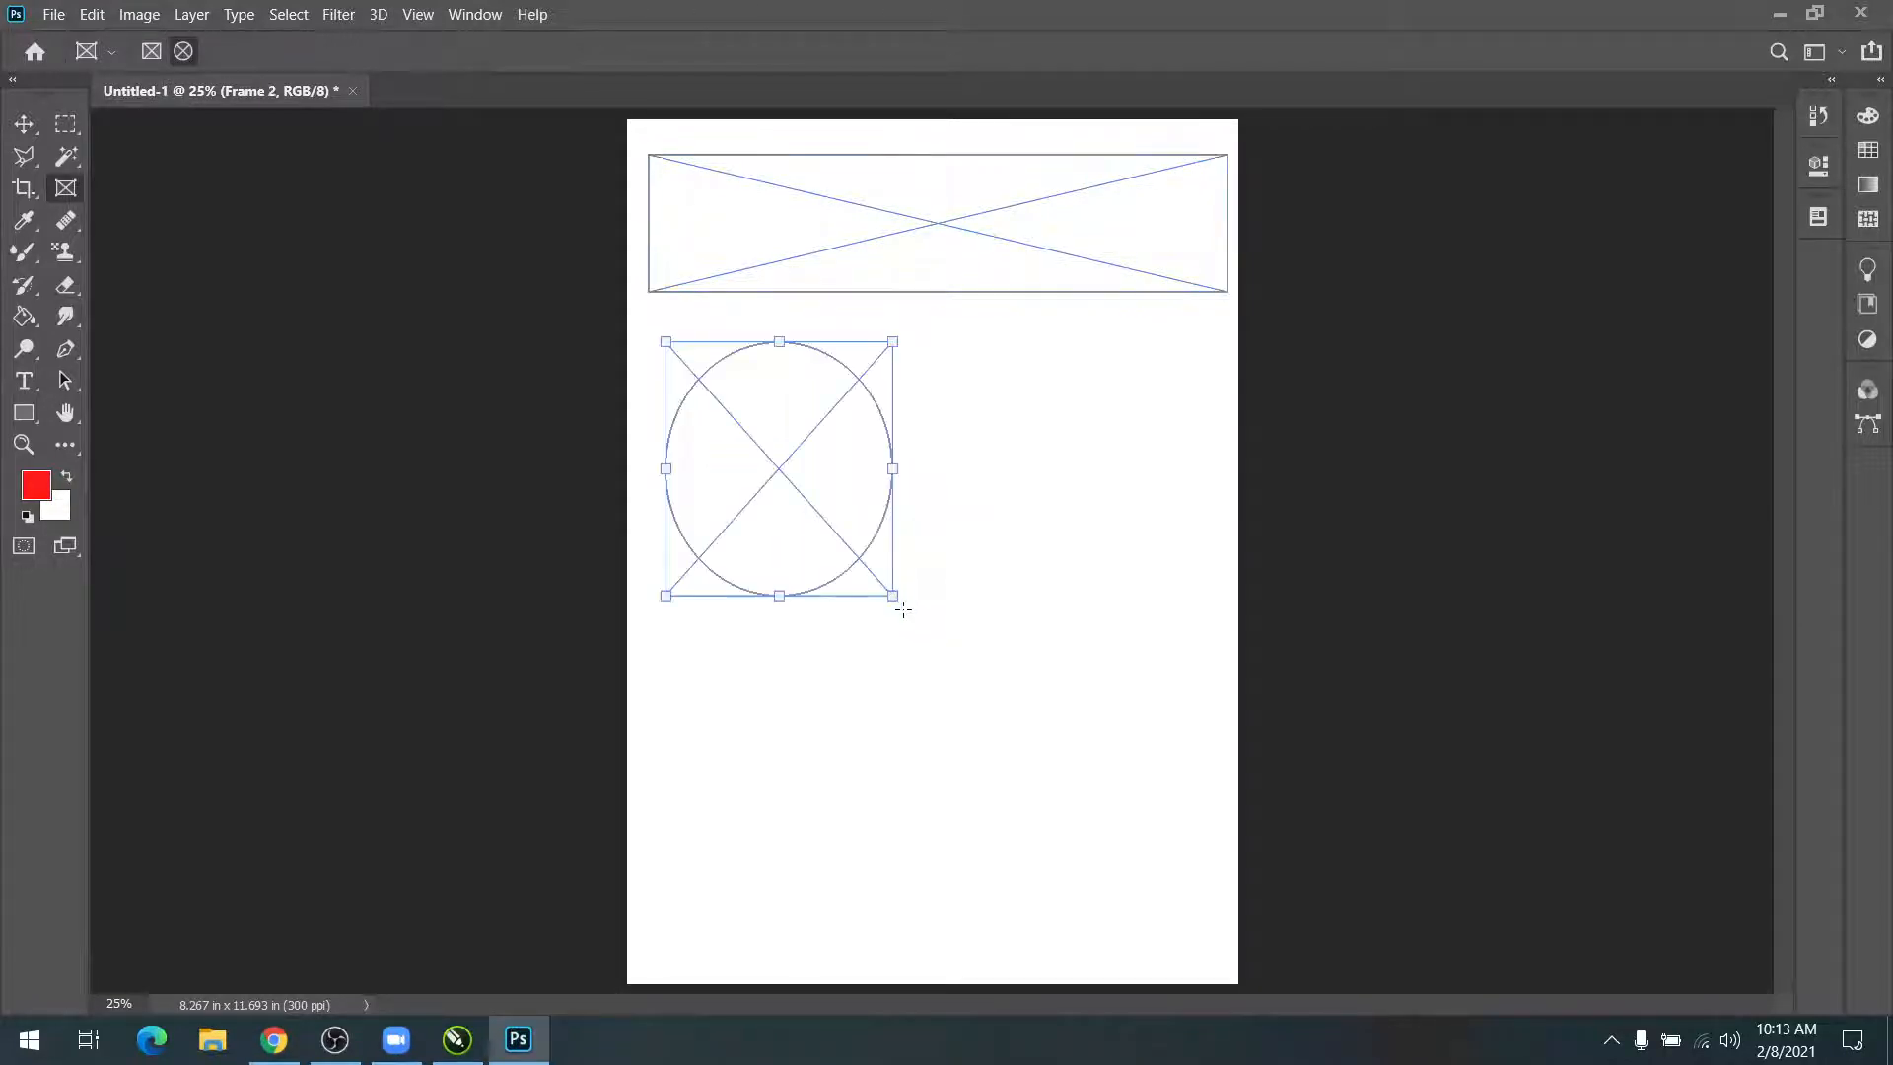
drag(902, 469, 928, 469)
key(v)
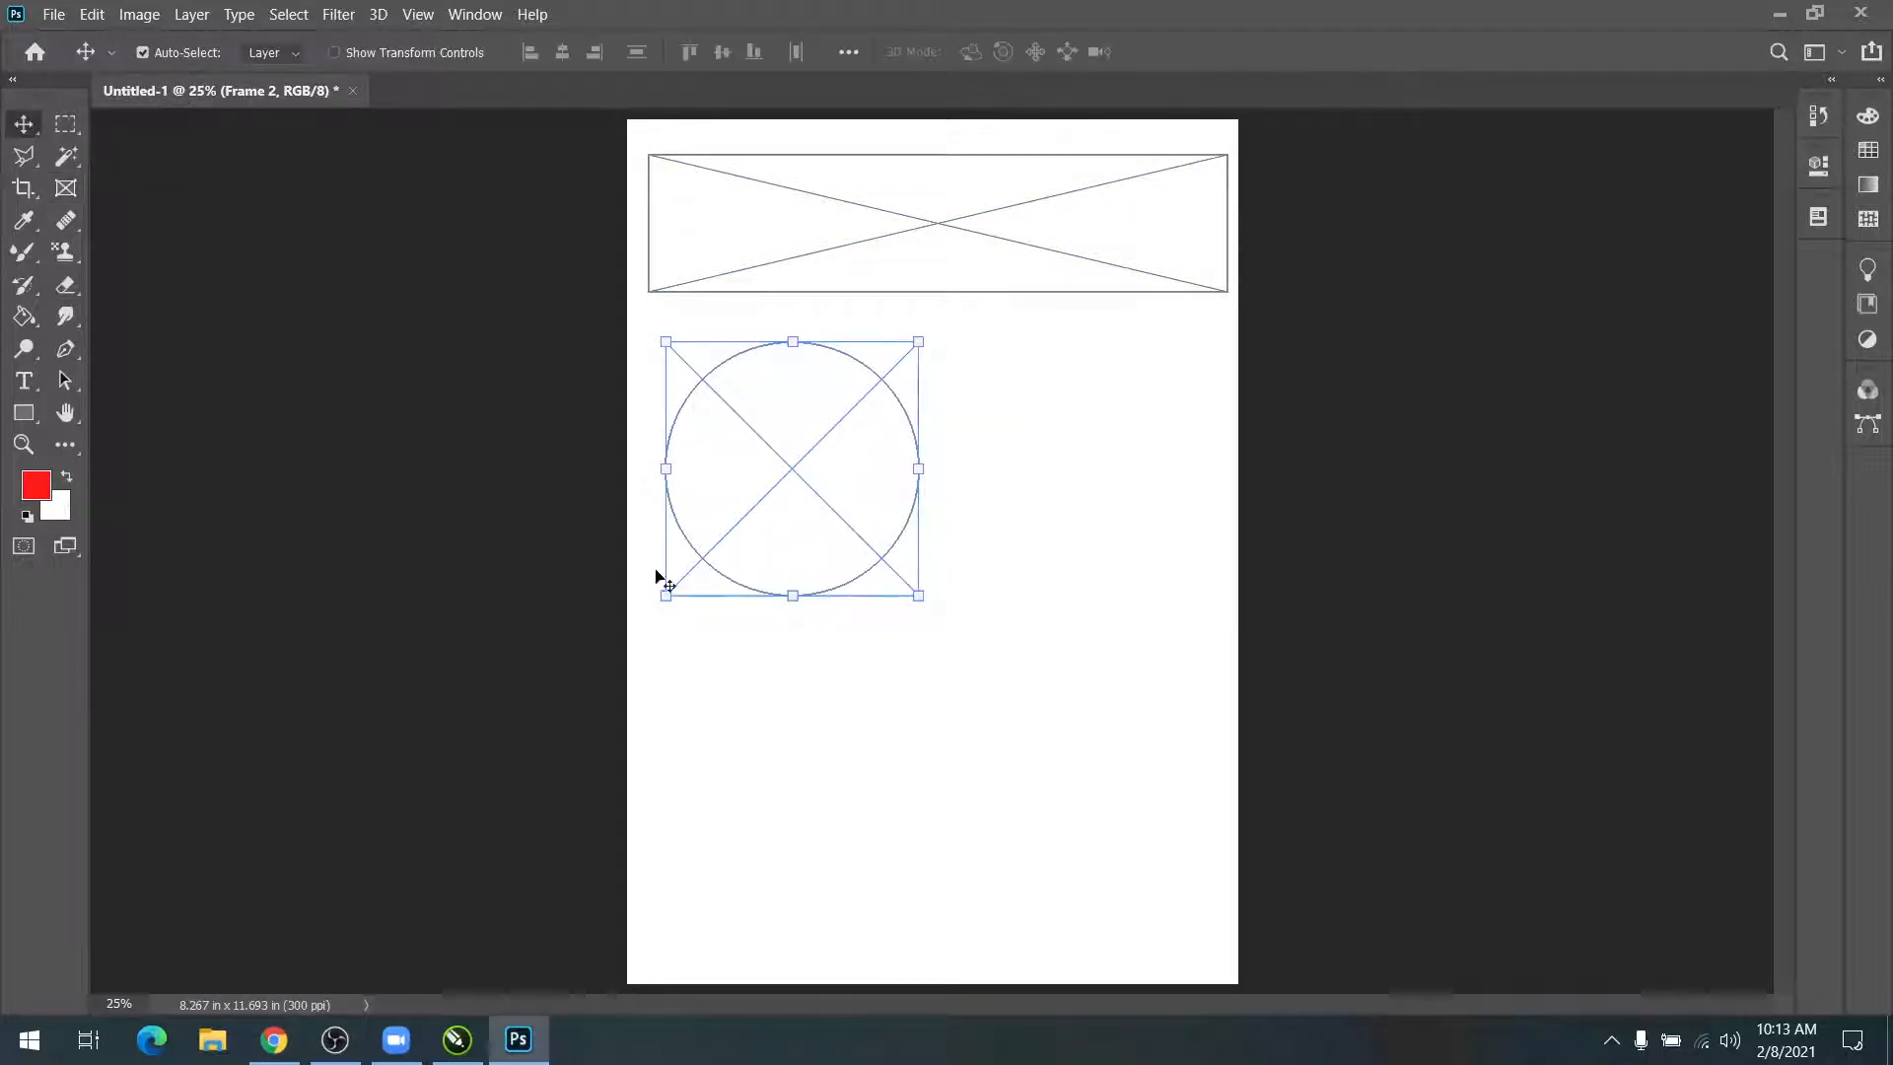
click(540, 604)
Step: Open taj_mahal.jpg and arrange it and the Untitled-1 document as separate floating windows side by side
drag(237, 89, 266, 123)
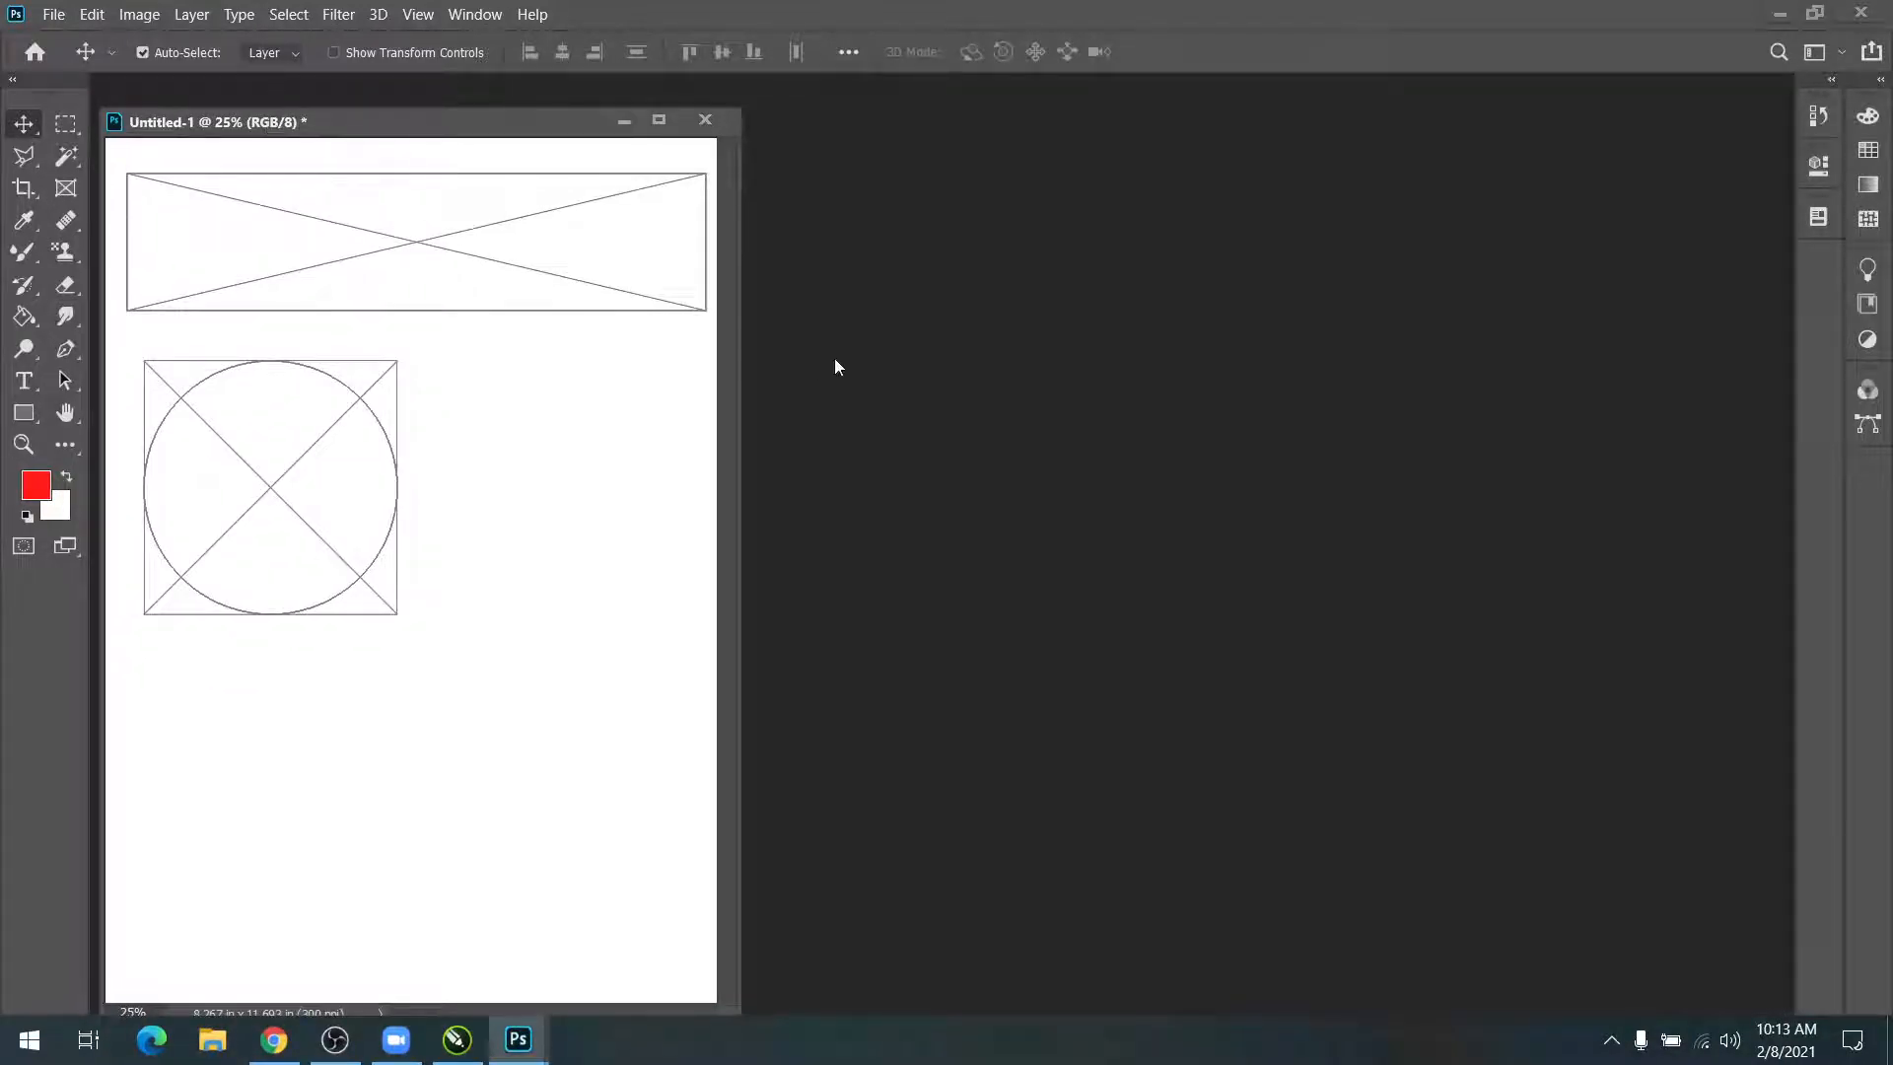
key(ctrl+o)
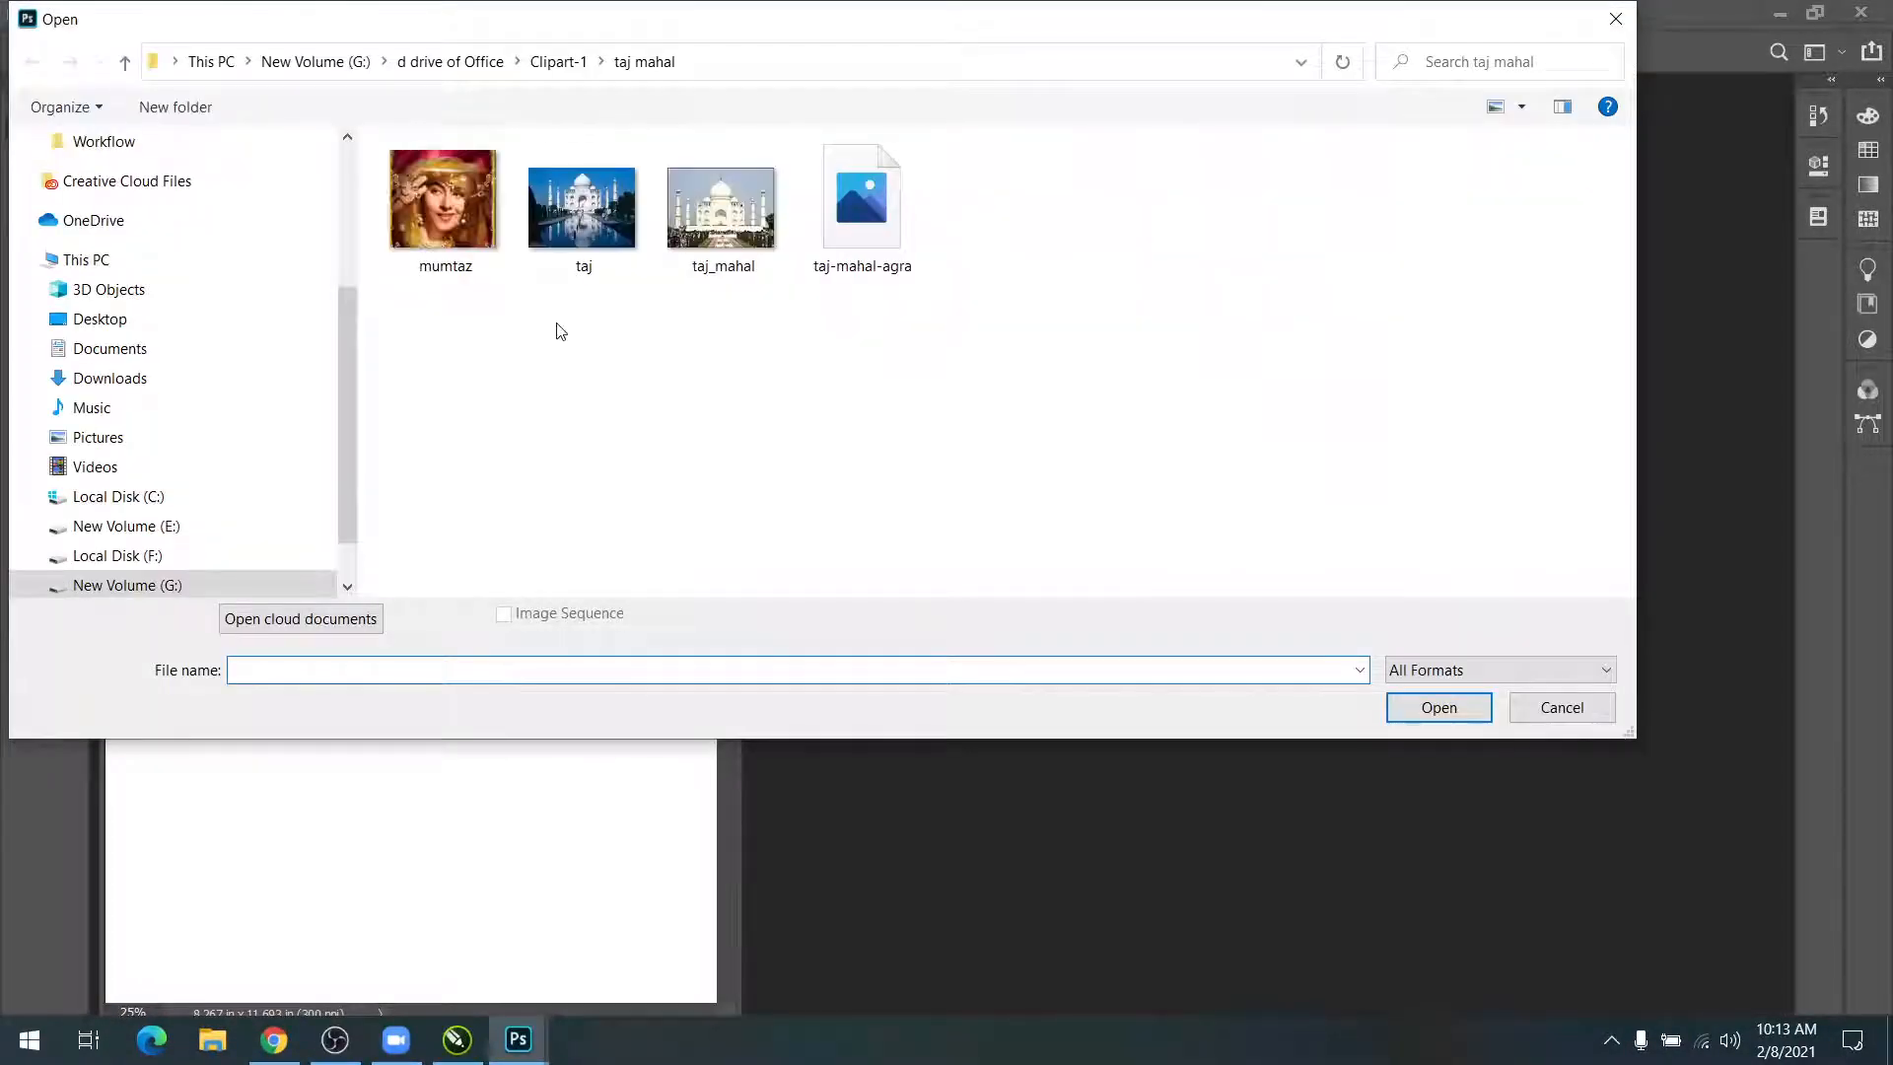
double_click(692, 223)
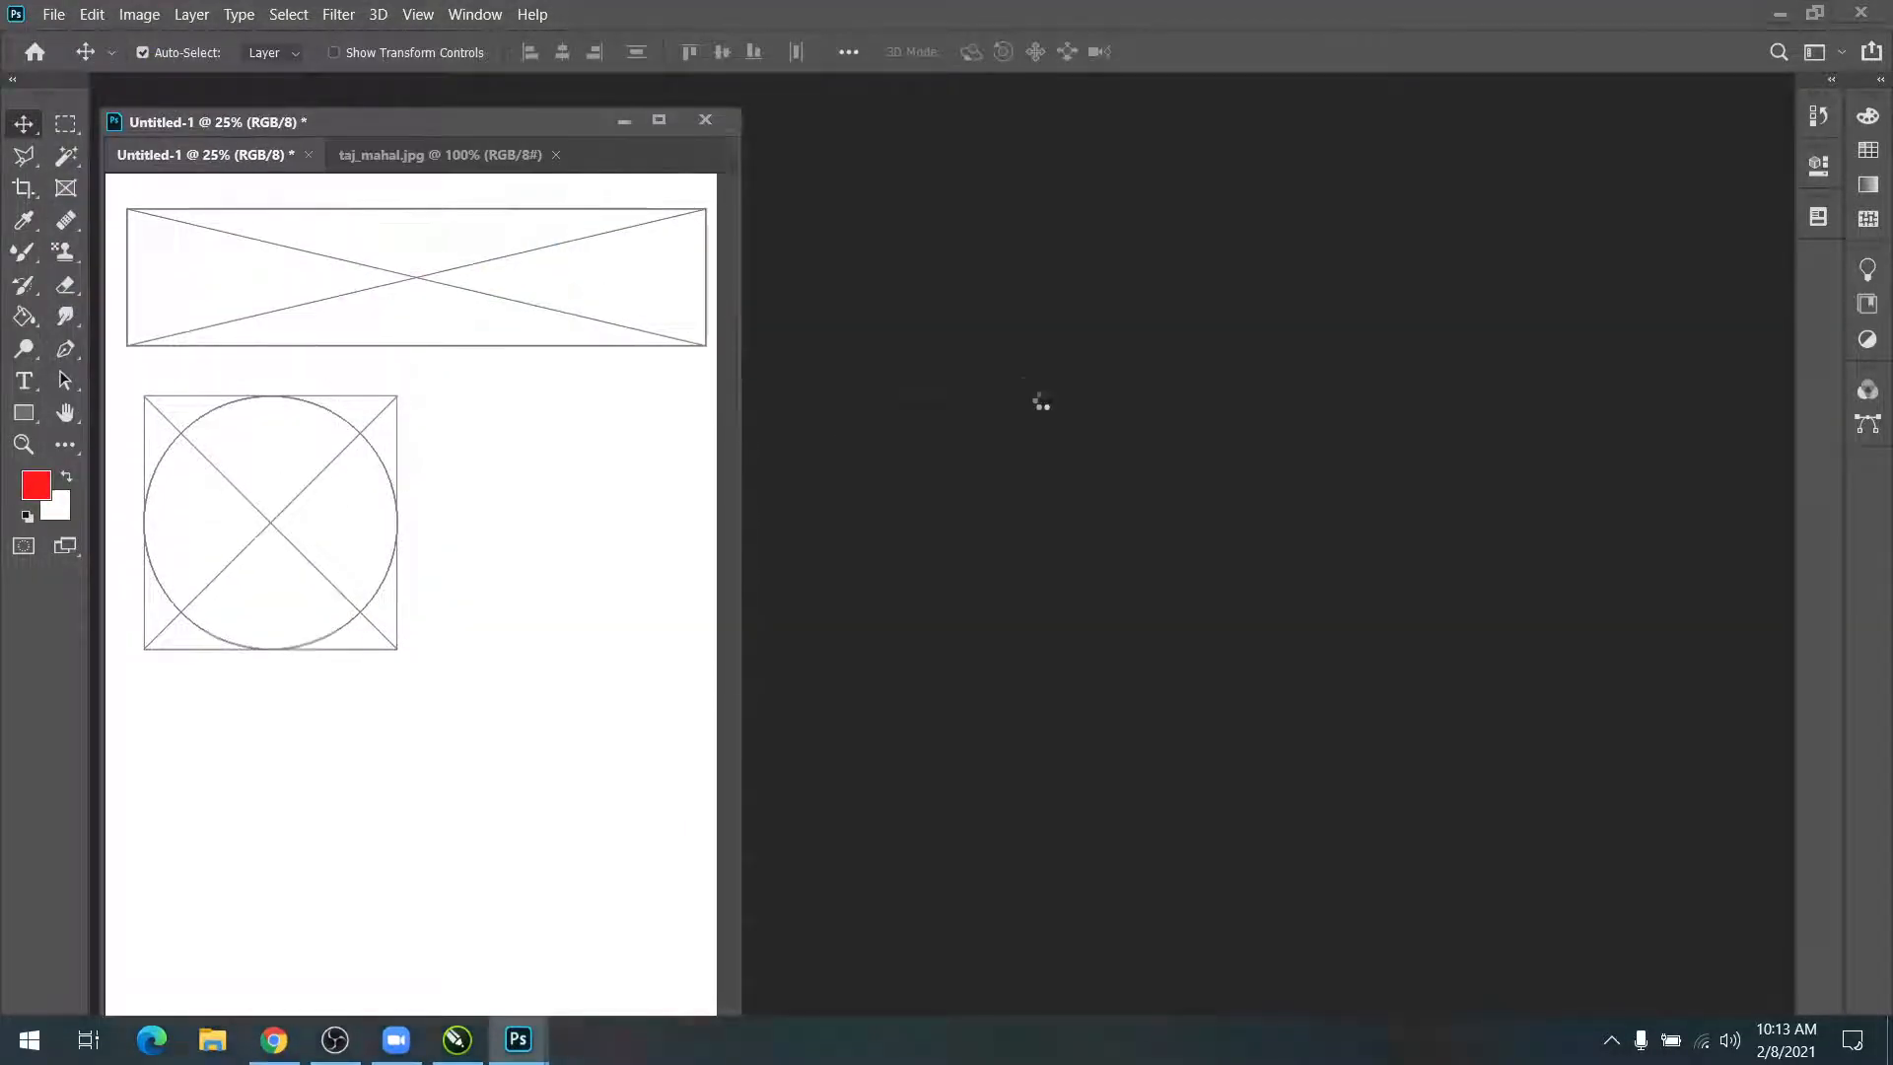
mouse_move(394, 163)
mouse_down()
mouse_move(944, 270)
mouse_move(946, 247)
mouse_up()
click(587, 512)
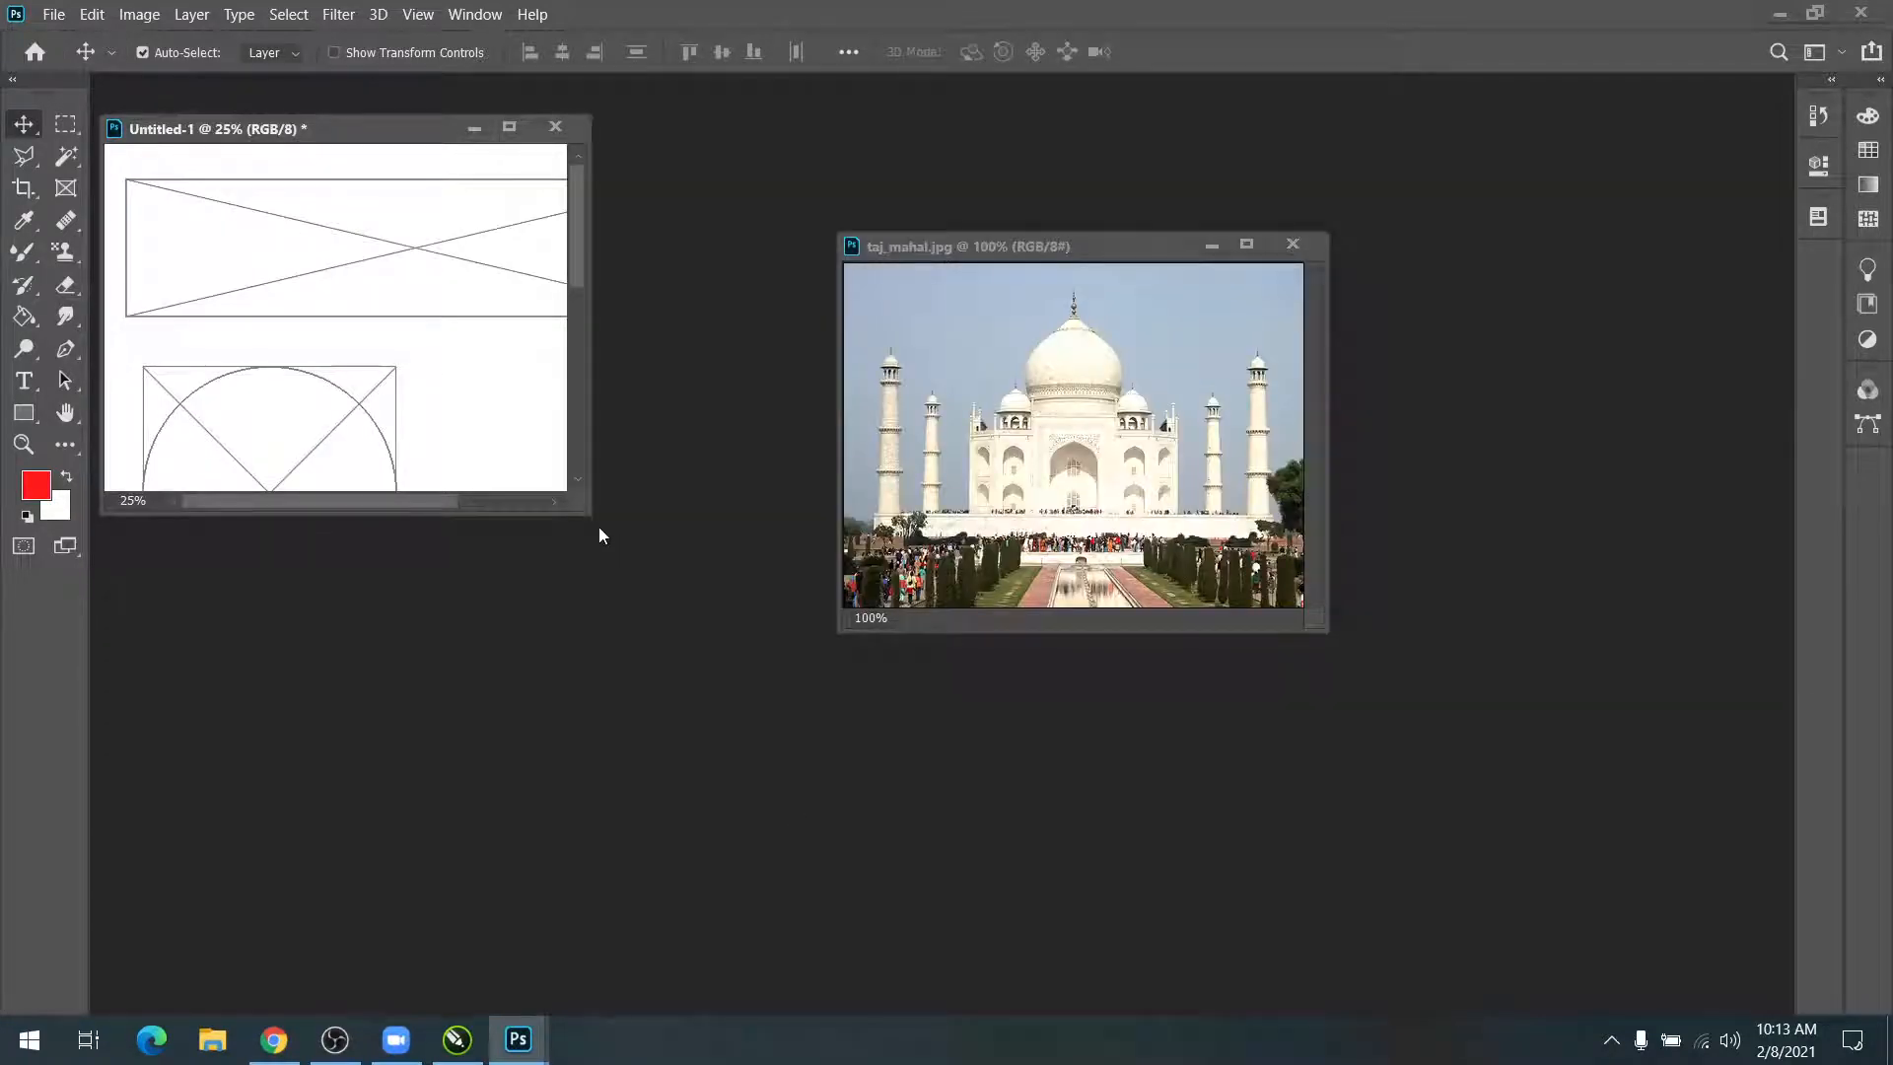
drag(589, 514, 734, 708)
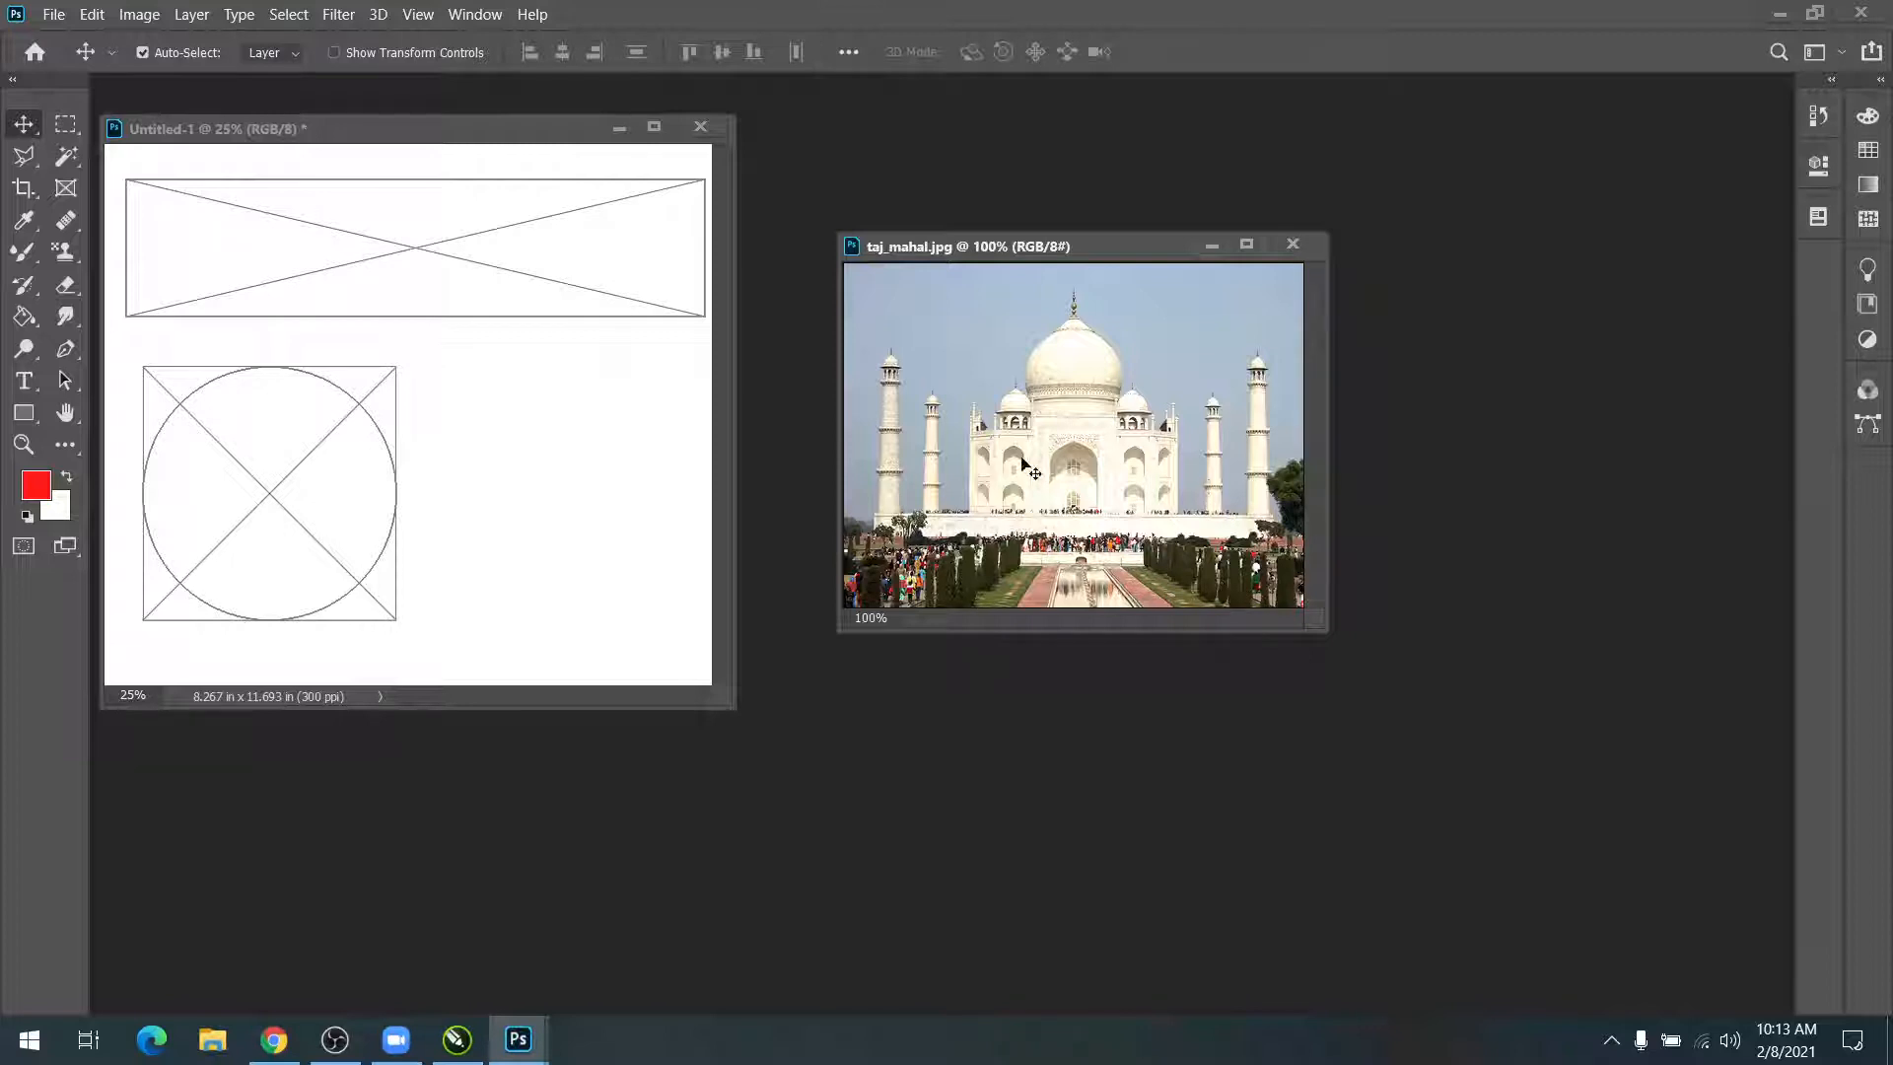
Step: Place the taj_mahal.jpg photo inside the rectangular frame, scaled and aligned to the frame's left end
drag(1022, 380, 372, 339)
key(ctrl+t)
key(Return)
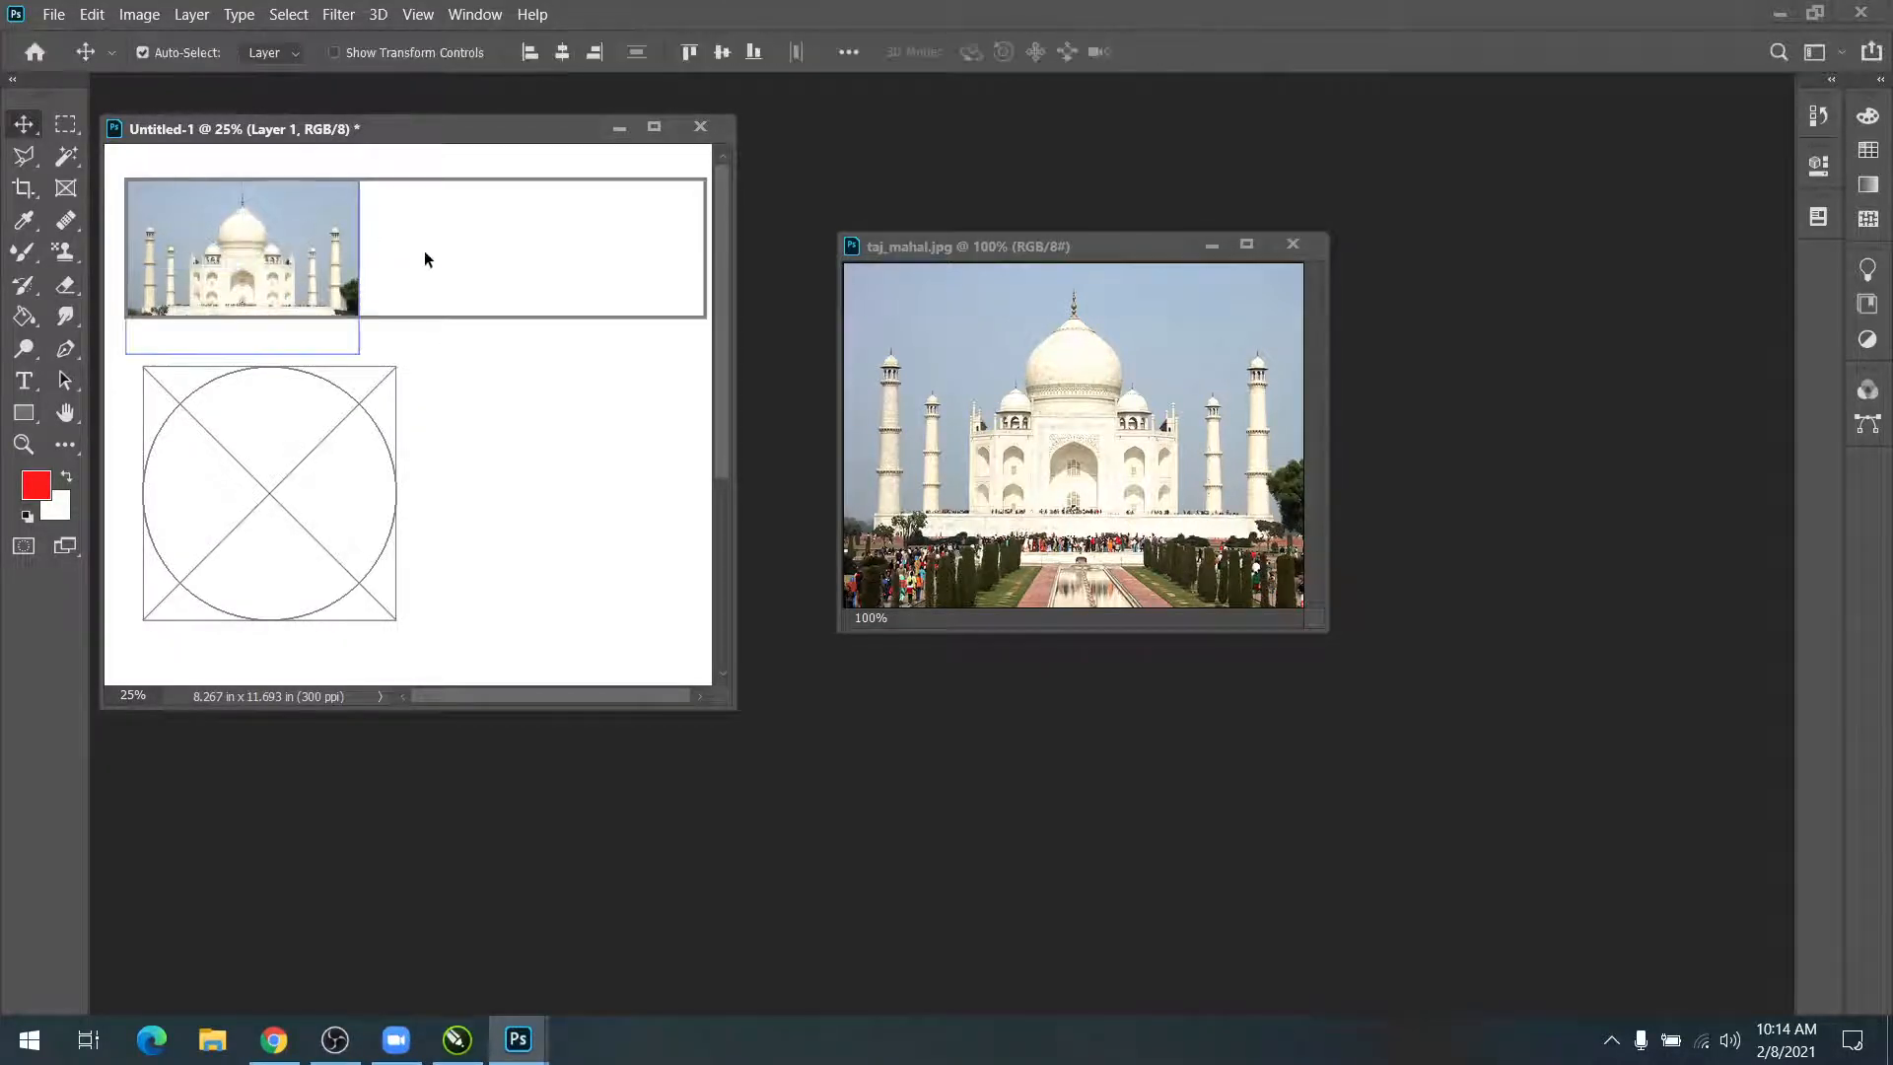
Step: Open taj-mahal-agra.jpg and bring its photo onto the Untitled-1 page beside the circular frame
key(ctrl+o)
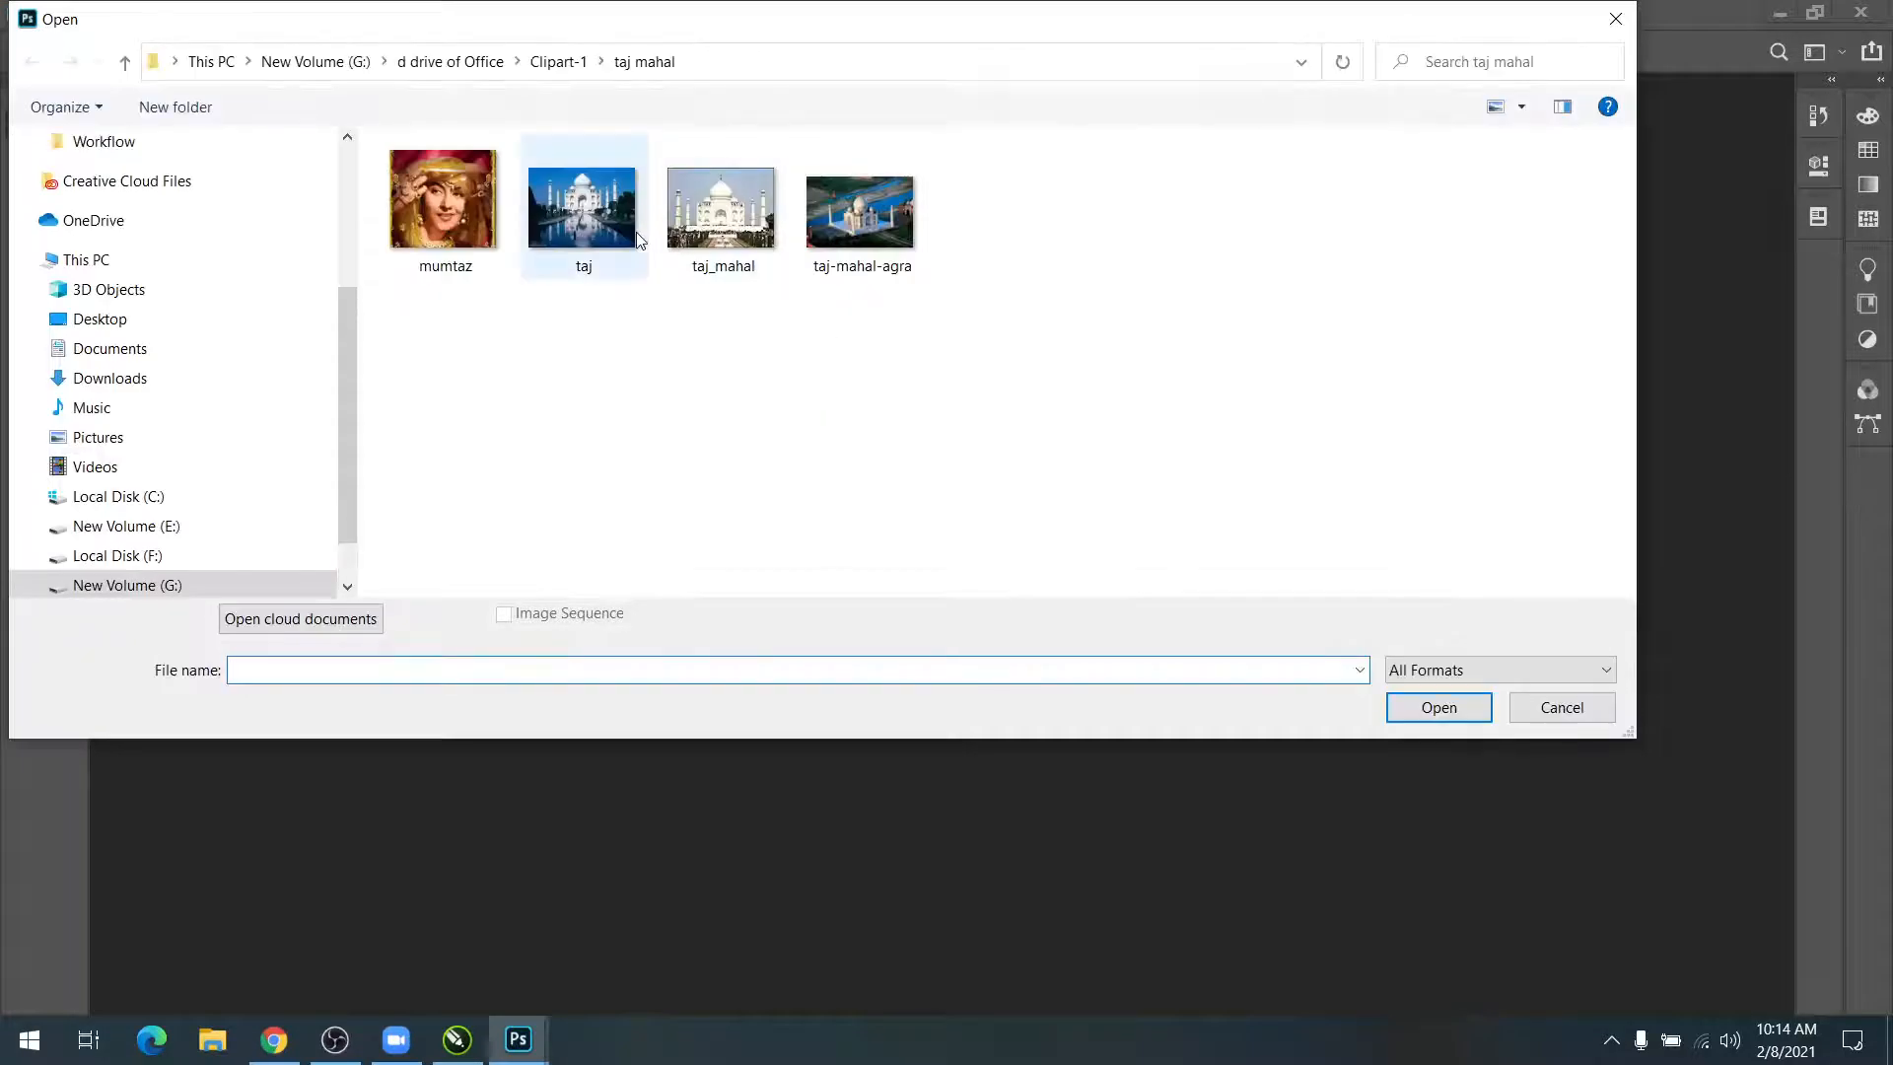
double_click(843, 220)
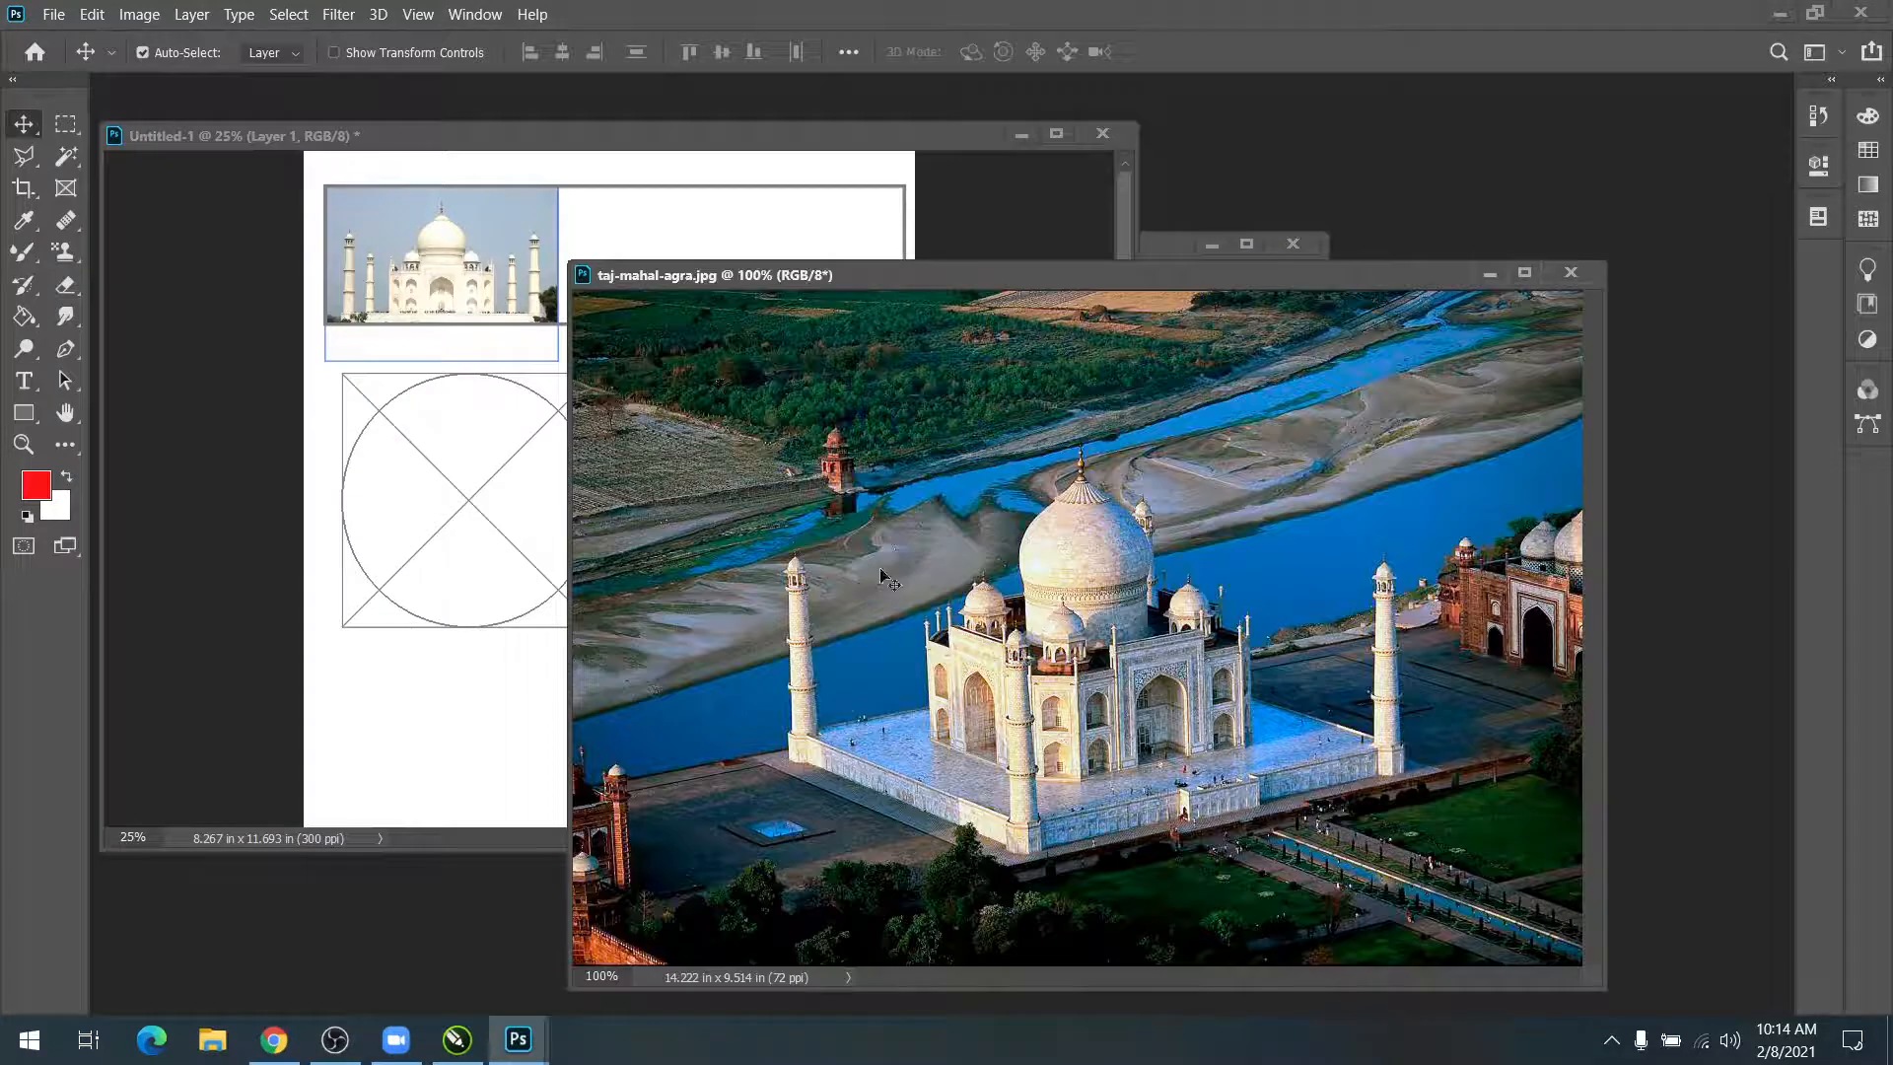
click(660, 237)
drag(660, 237, 752, 491)
click(613, 252)
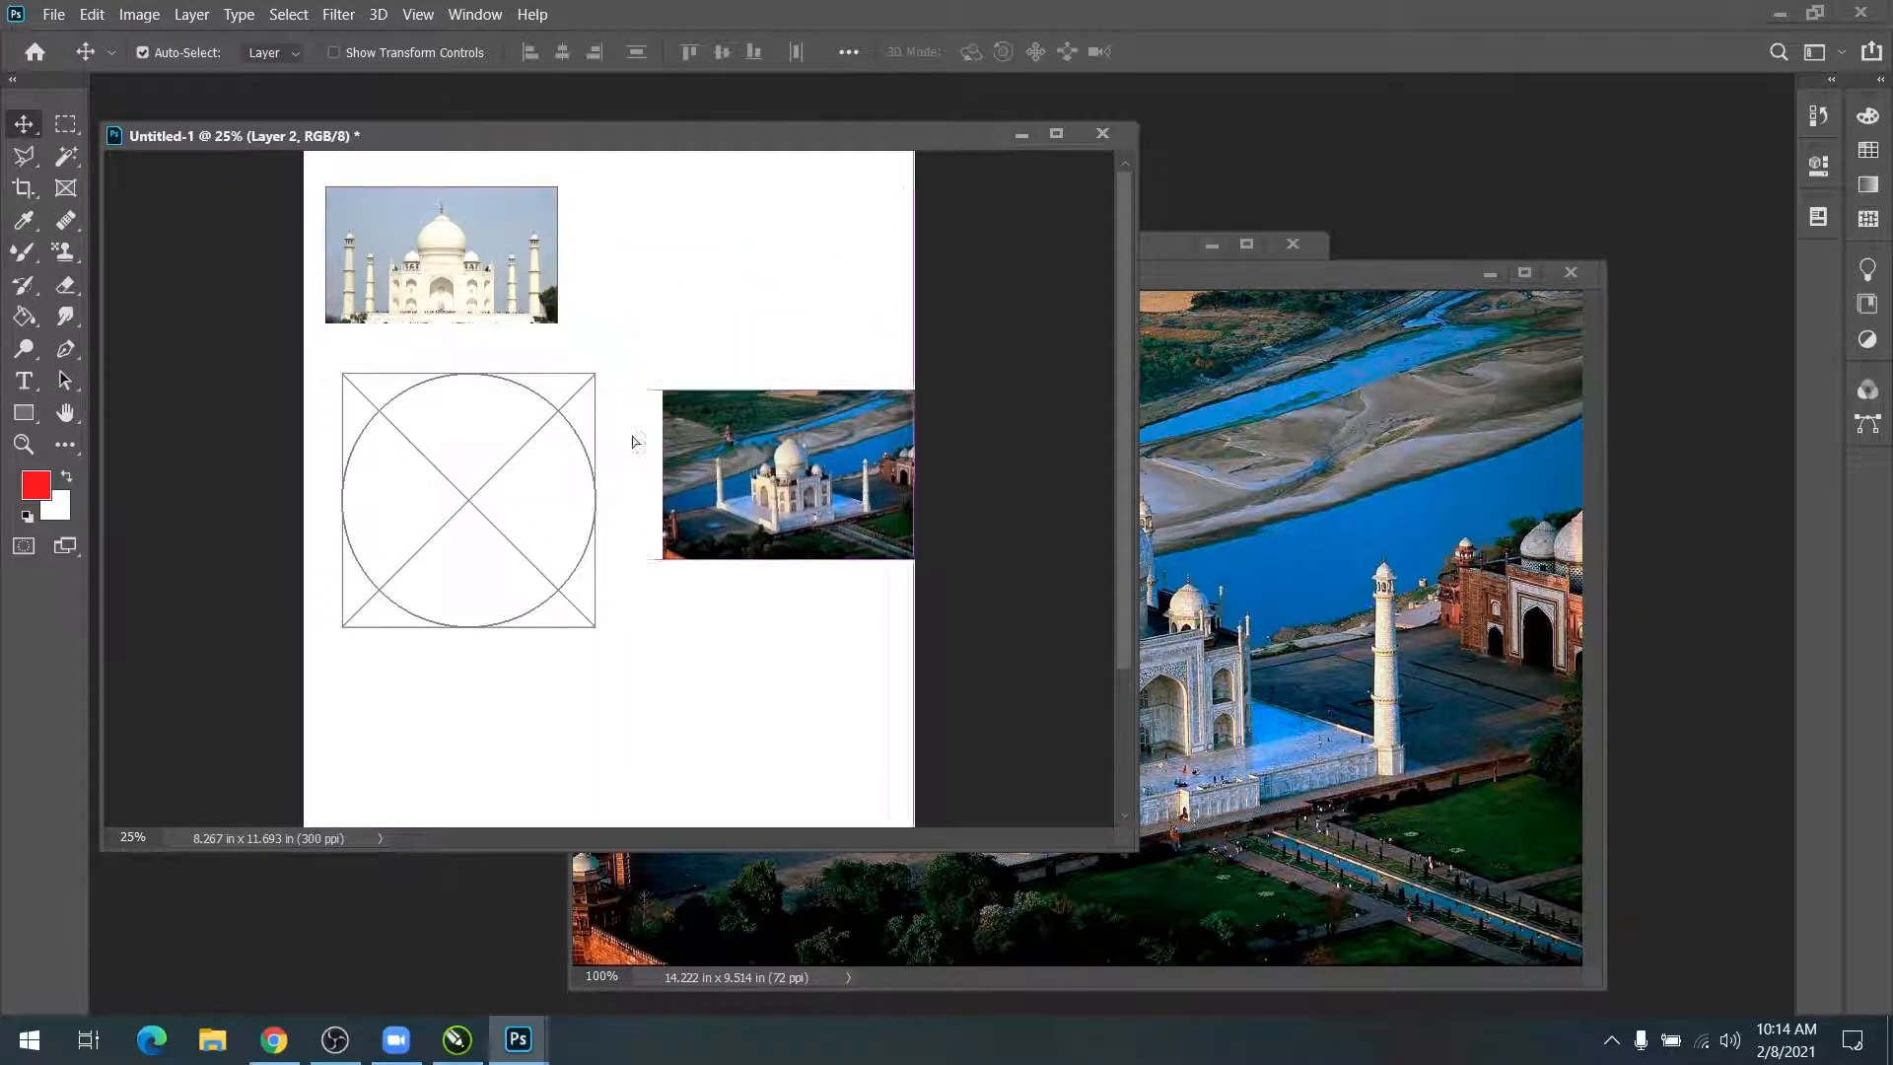
key(ctrl+z)
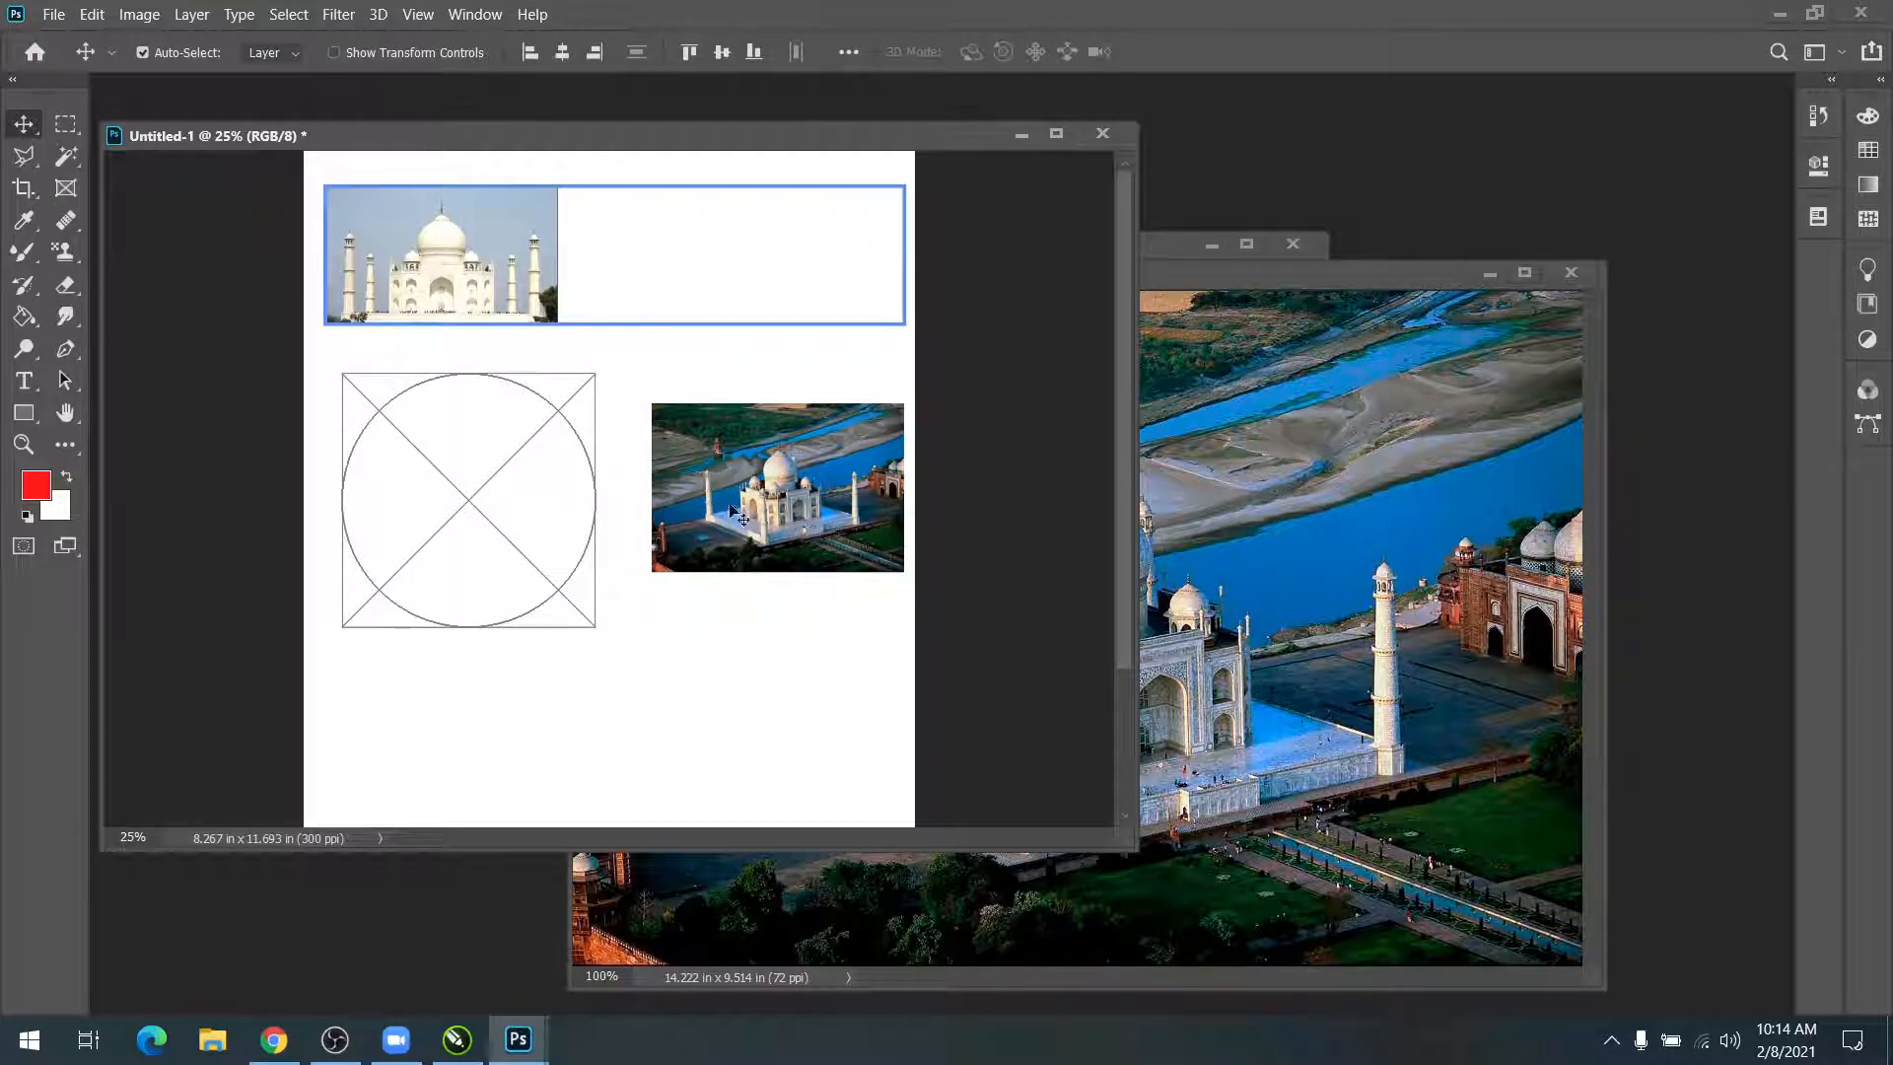
Step: Put the aerial Taj Mahal photo into the circular frame and scale it to 149.59% width and 185.26% height to fill the circle
drag(729, 478, 447, 522)
key(ctrl+t)
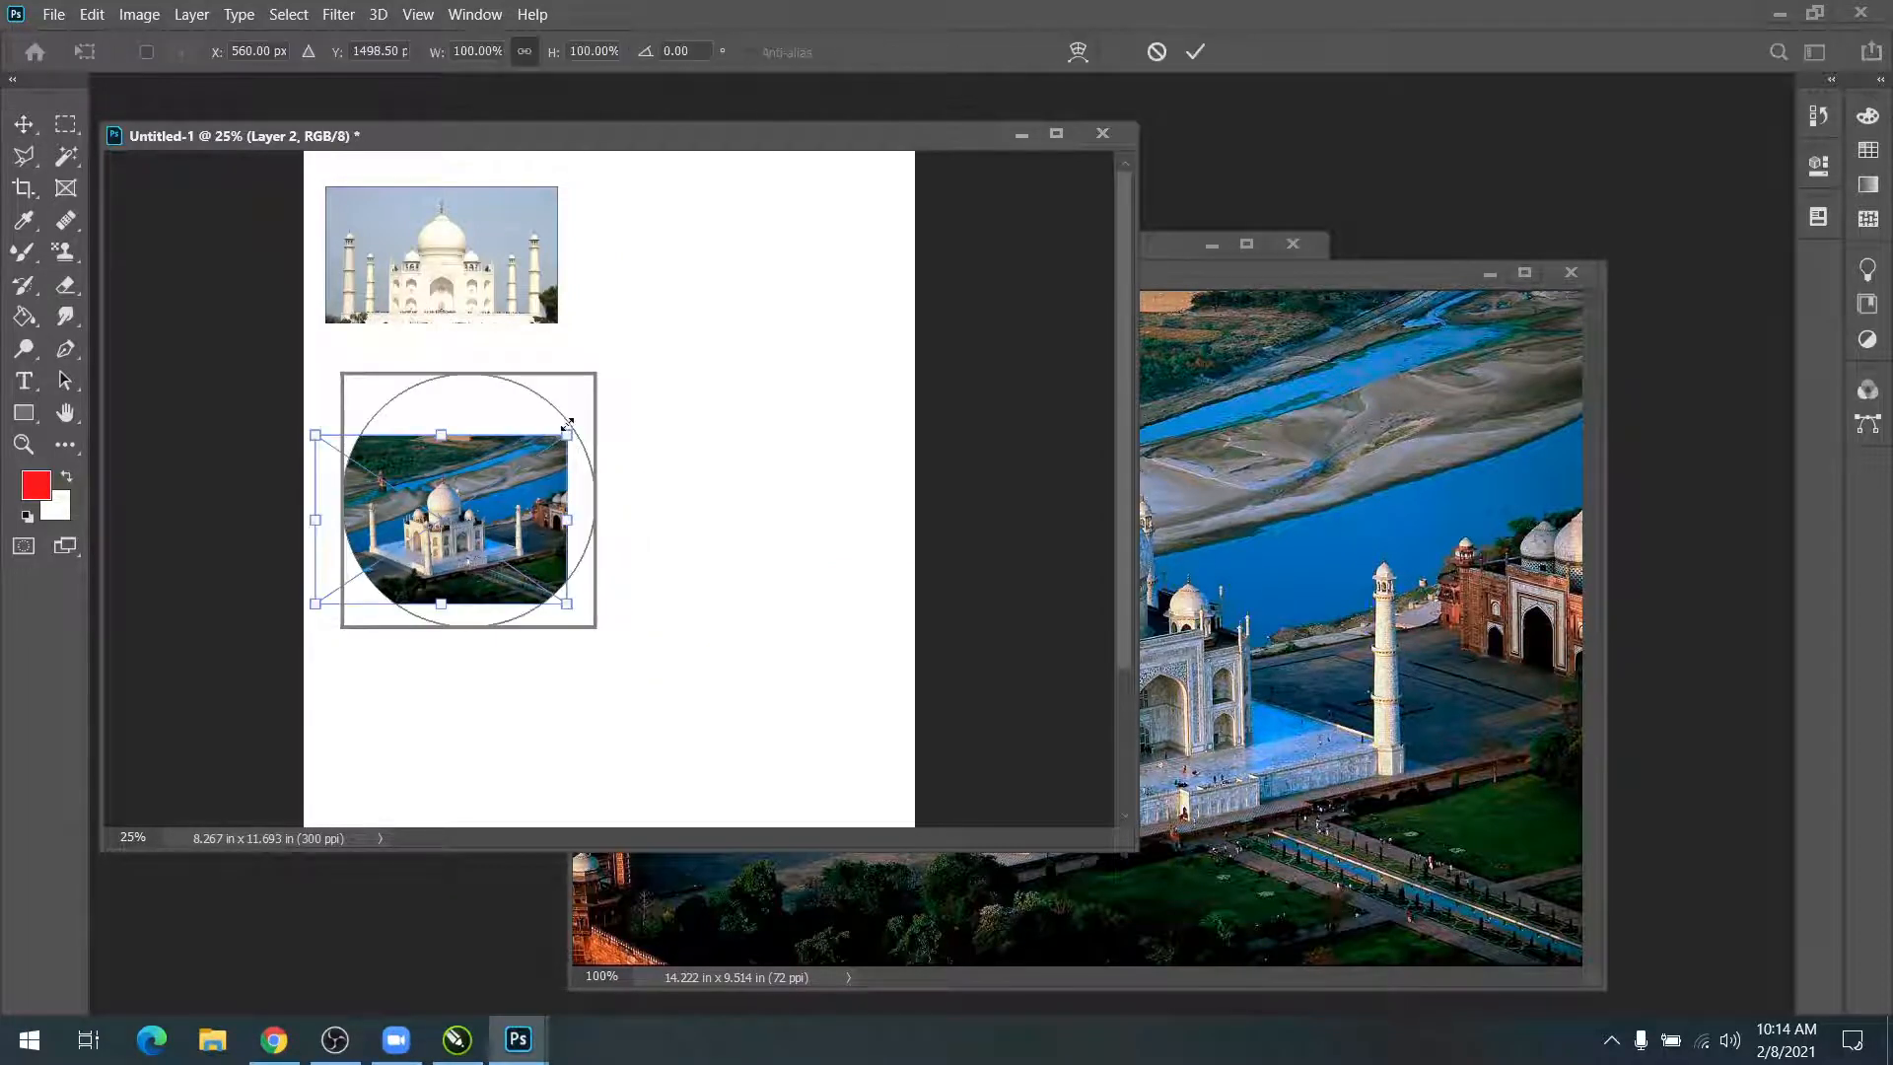
drag(568, 432, 637, 340)
drag(474, 611, 474, 655)
mouse_move(517, 532)
mouse_down()
mouse_move(484, 552)
mouse_move(500, 535)
mouse_up()
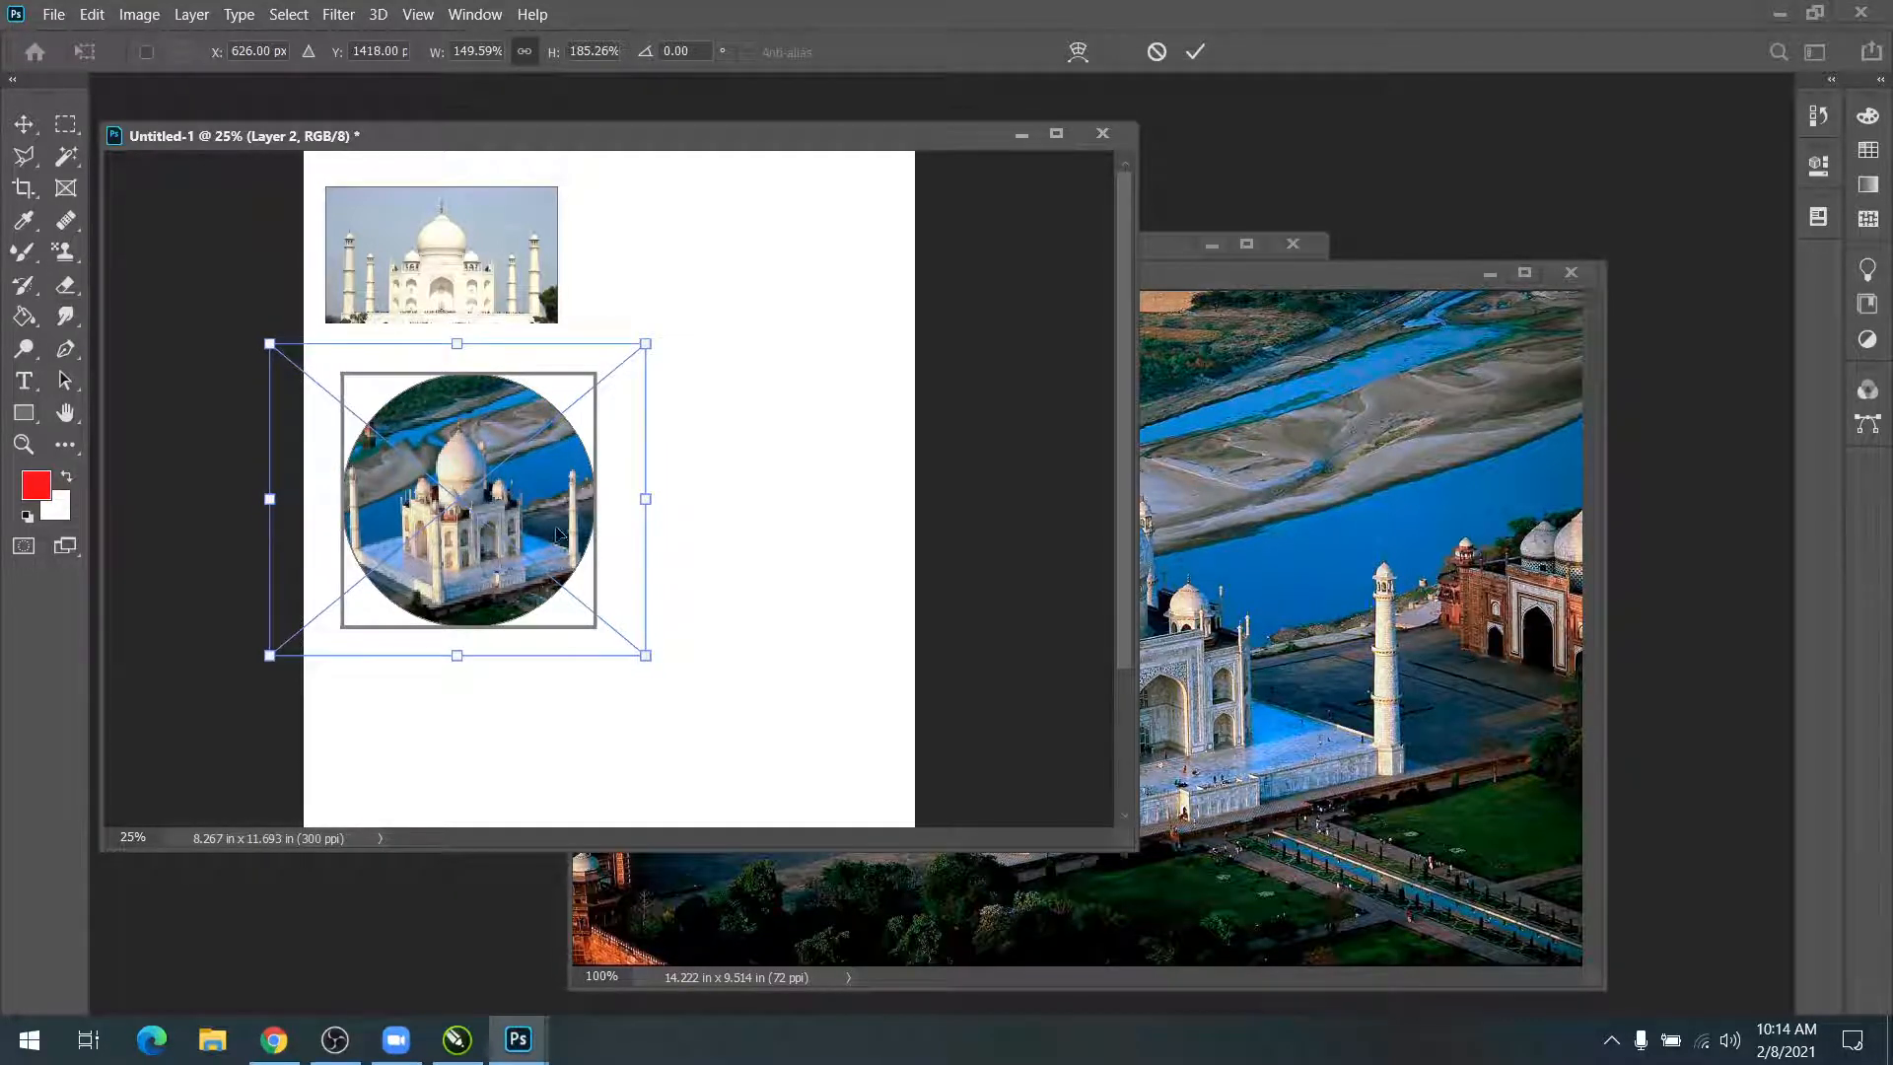
key(Return)
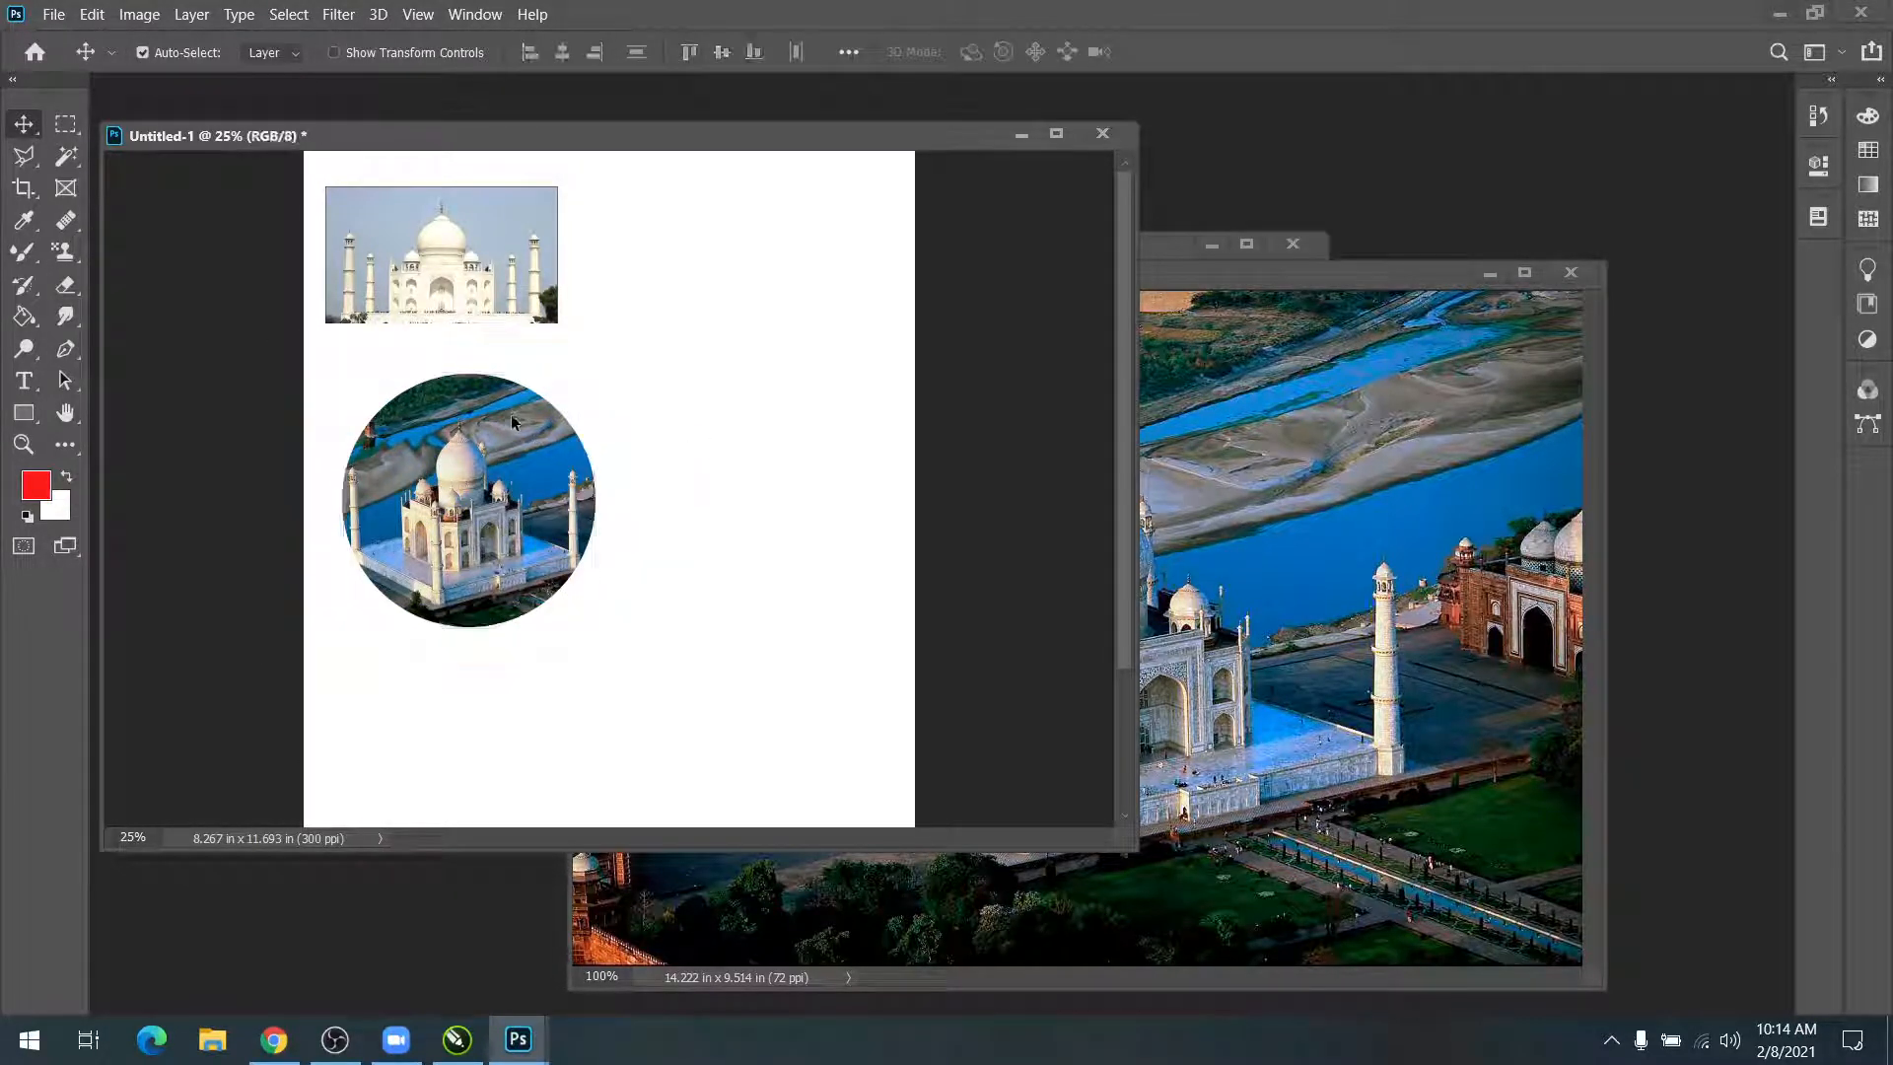
Step: Move the circular framed photo down the page and shift the rectangular framed photo slightly left
drag(489, 492, 490, 544)
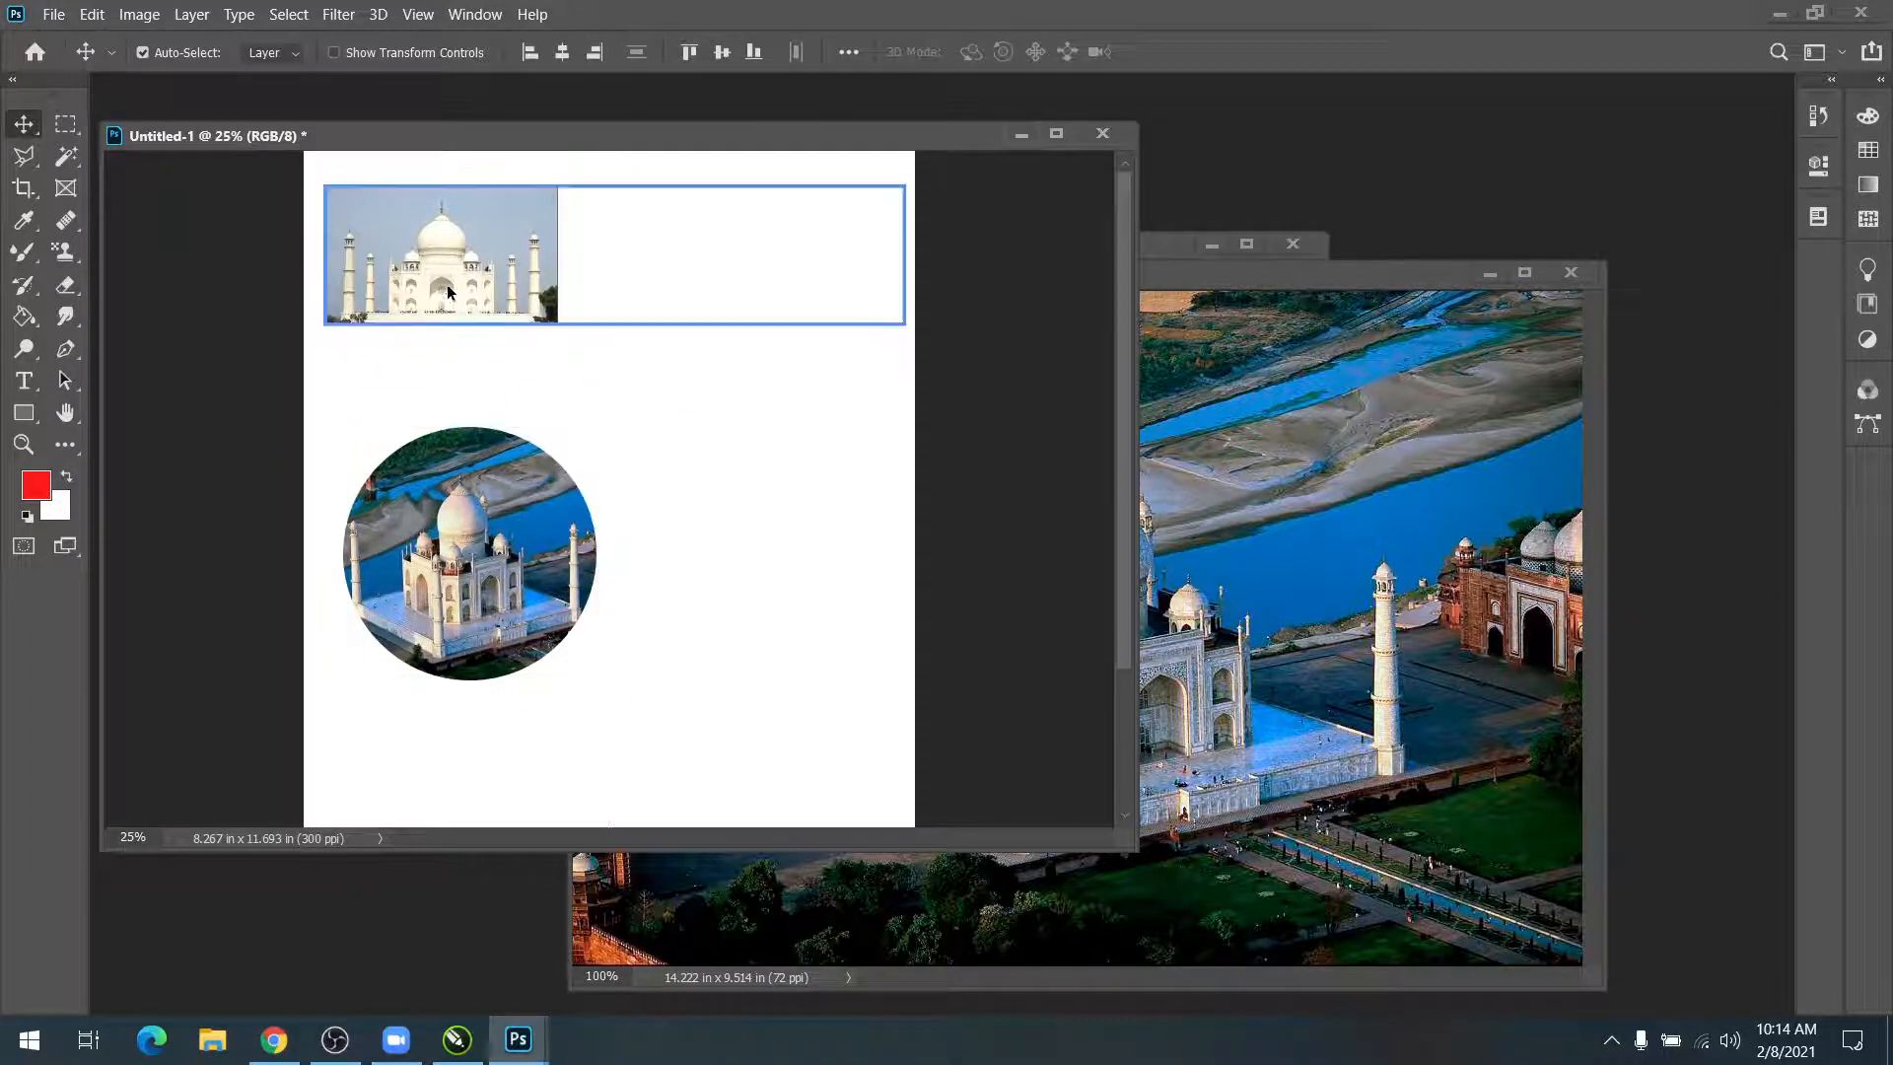
mouse_move(463, 246)
mouse_down()
mouse_move(509, 243)
mouse_move(451, 242)
mouse_move(474, 240)
mouse_move(456, 270)
mouse_up()
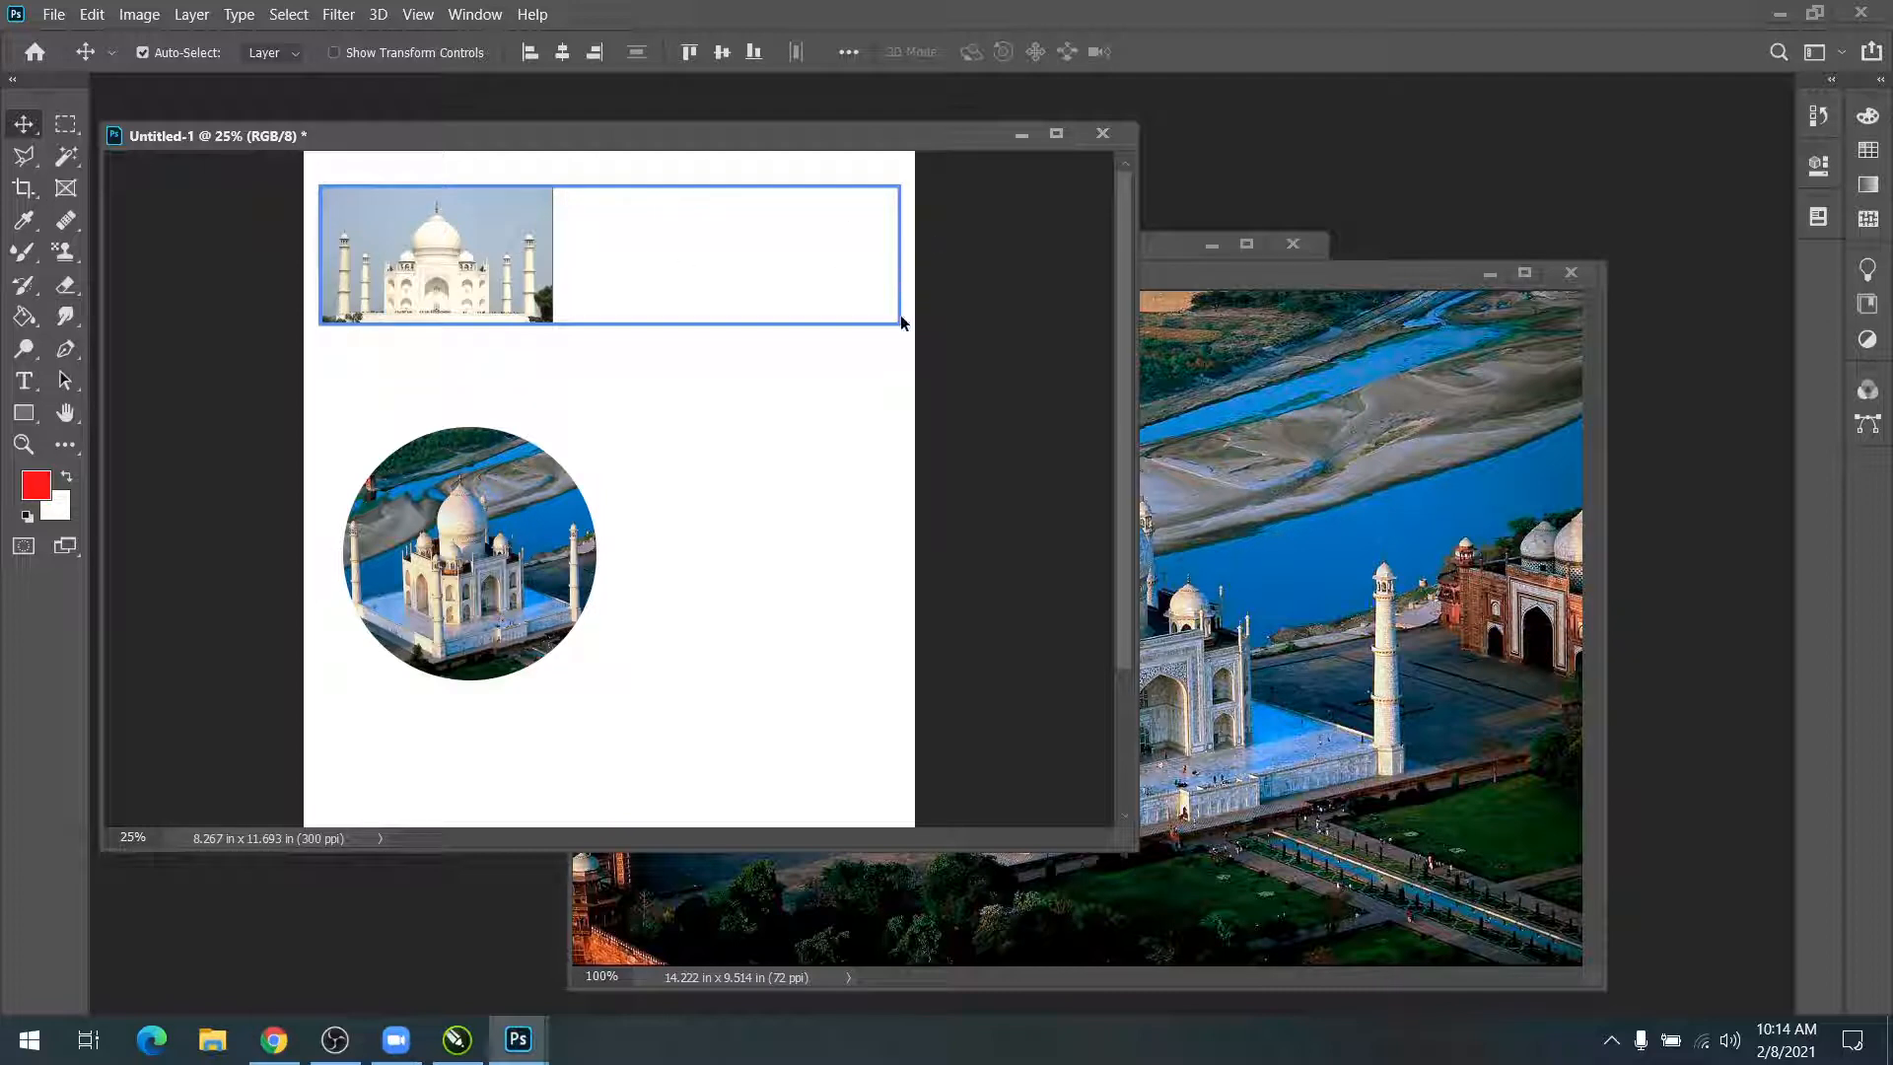
Step: Show the Layers panel and narrow the Layer 1 Frame from its right edge to the width of its photo
key(F7)
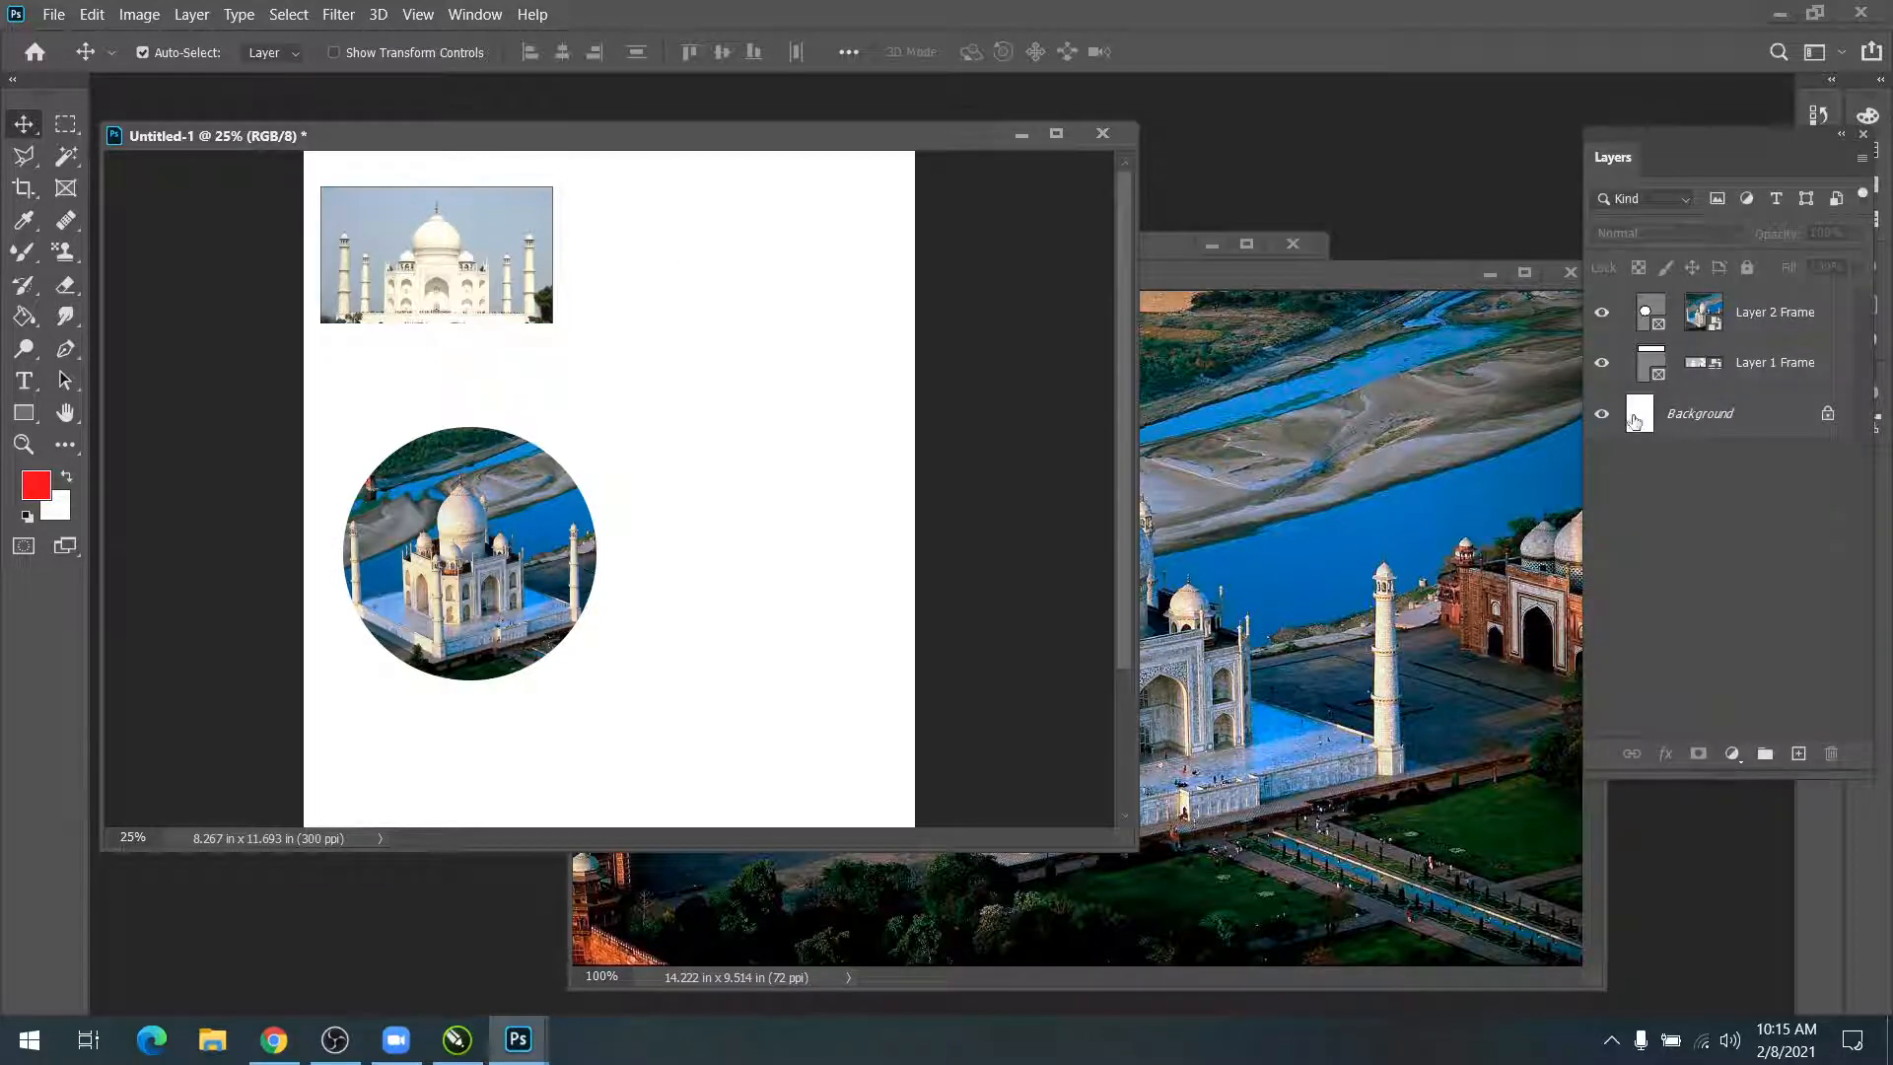
click(1750, 376)
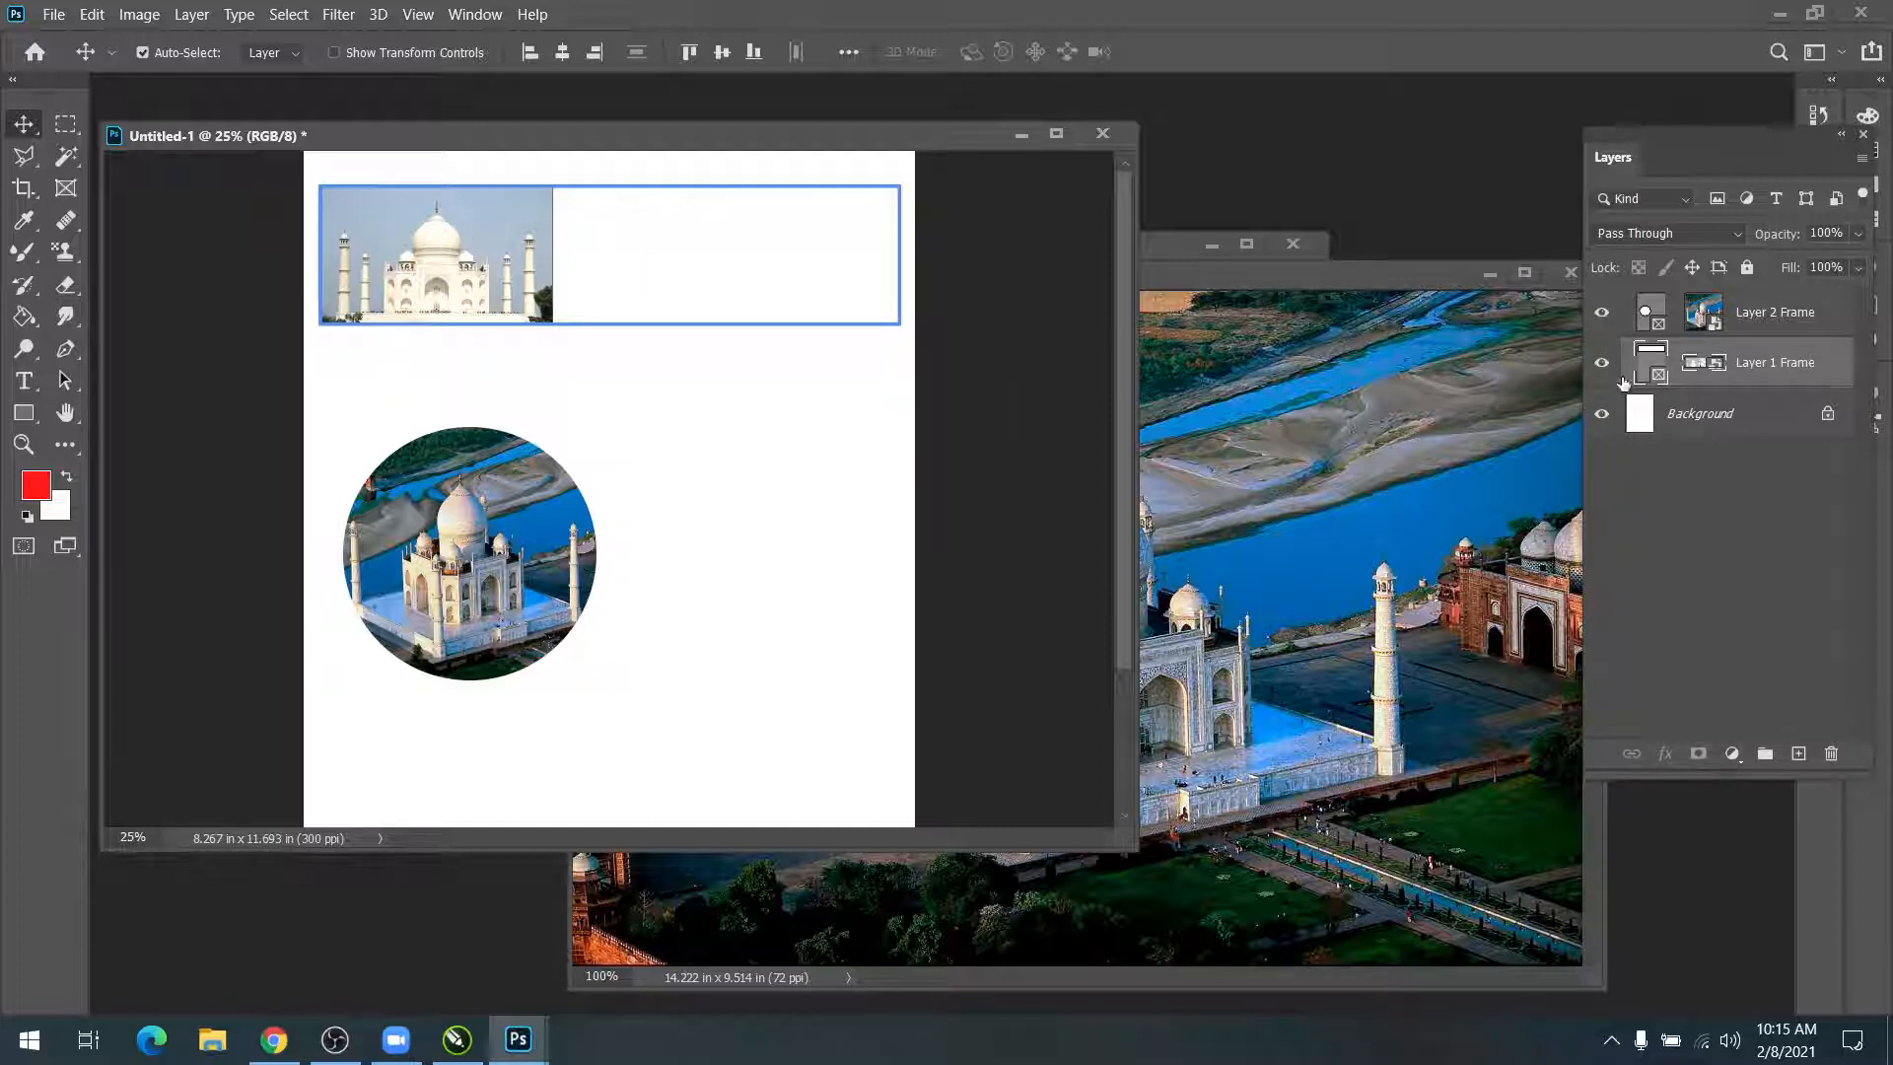
click(1659, 375)
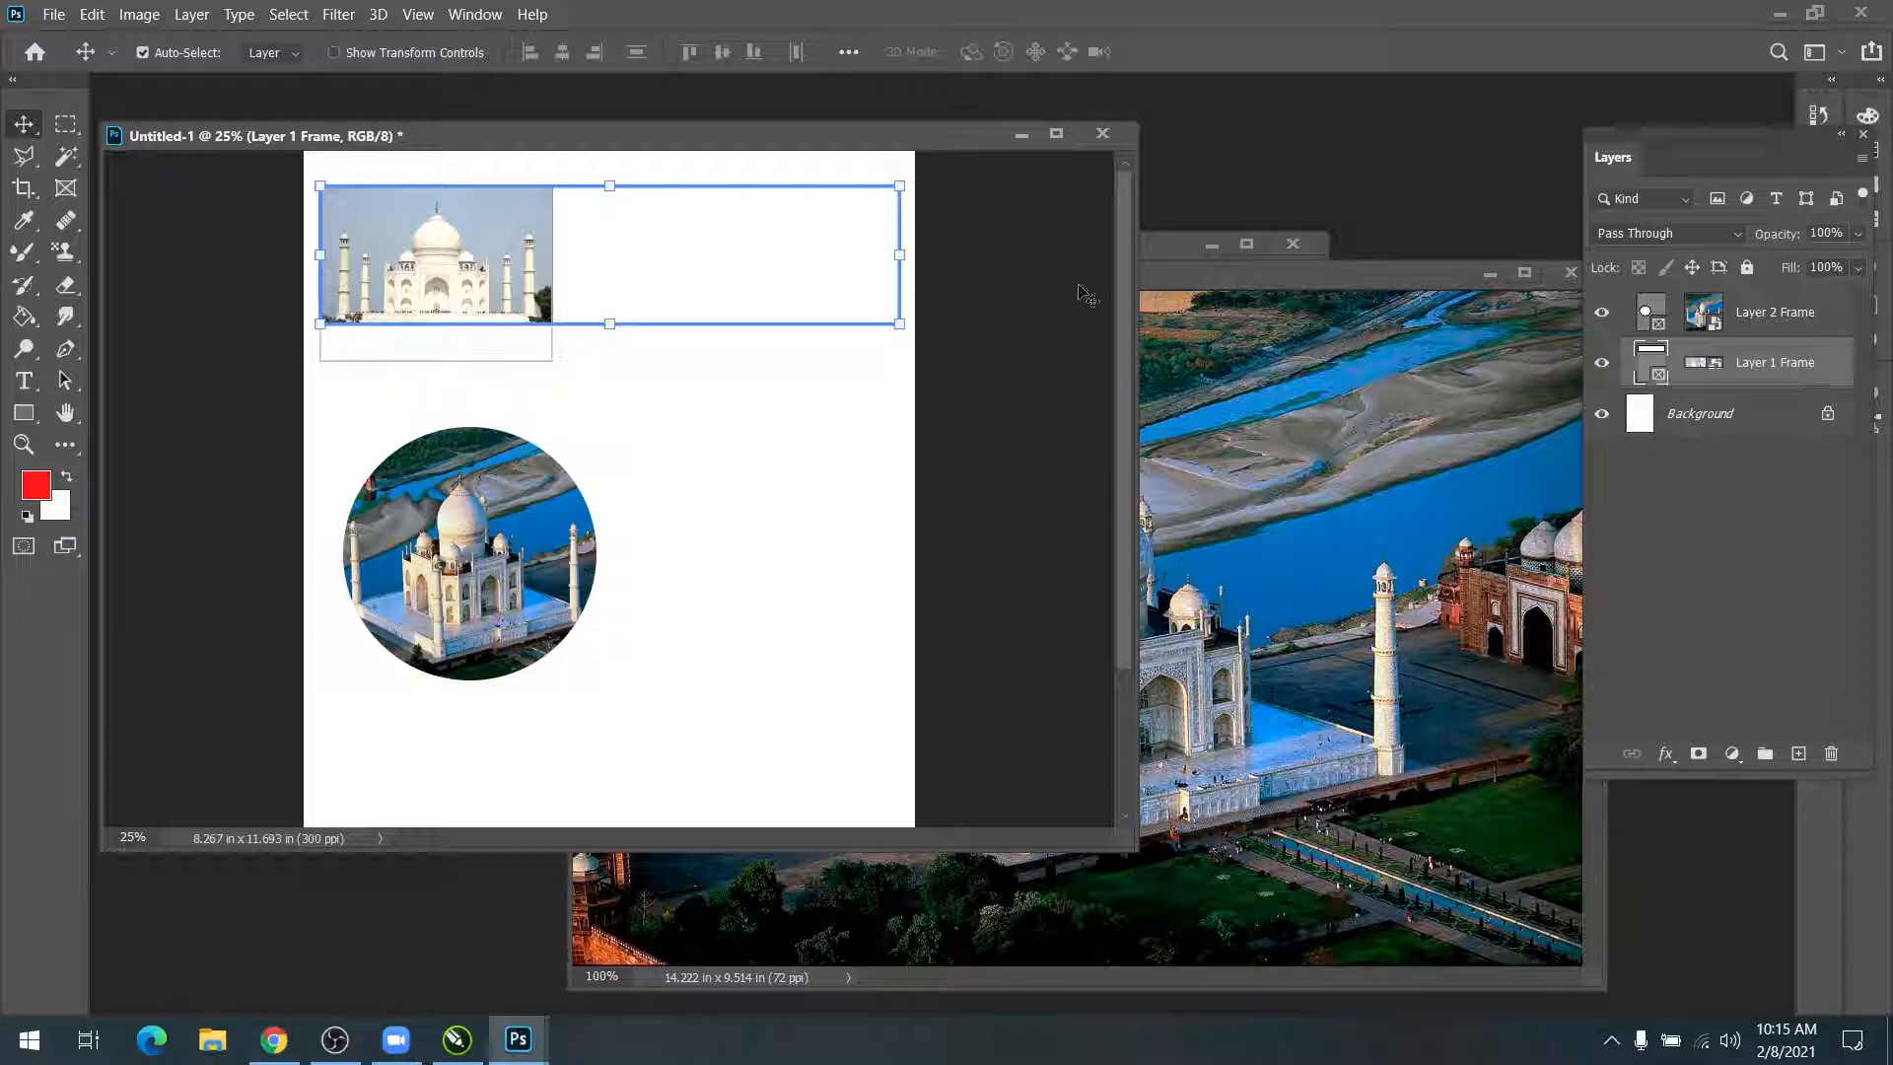
drag(898, 256, 553, 257)
key(Return)
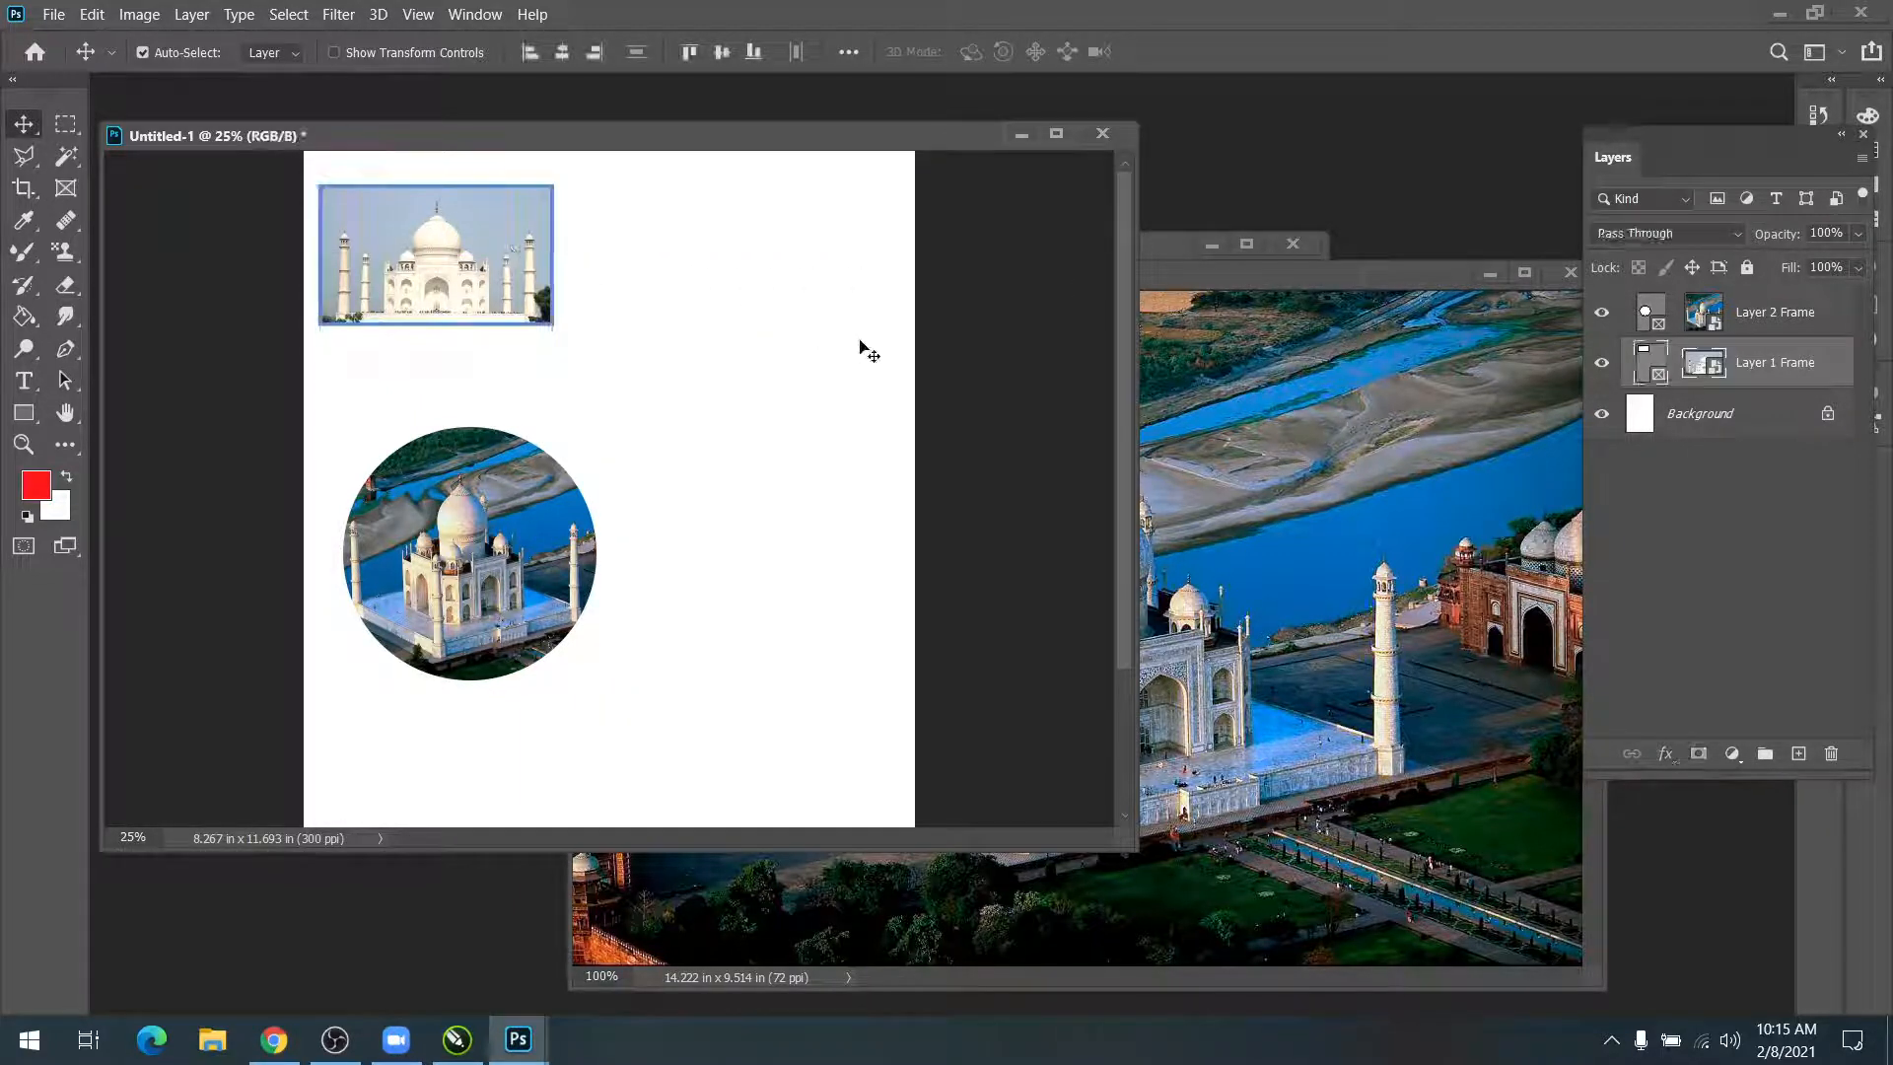
Step: Shift the photo upward inside the Layer 1 Frame without moving the frame itself
click(1699, 376)
drag(436, 271, 389, 299)
click(1645, 374)
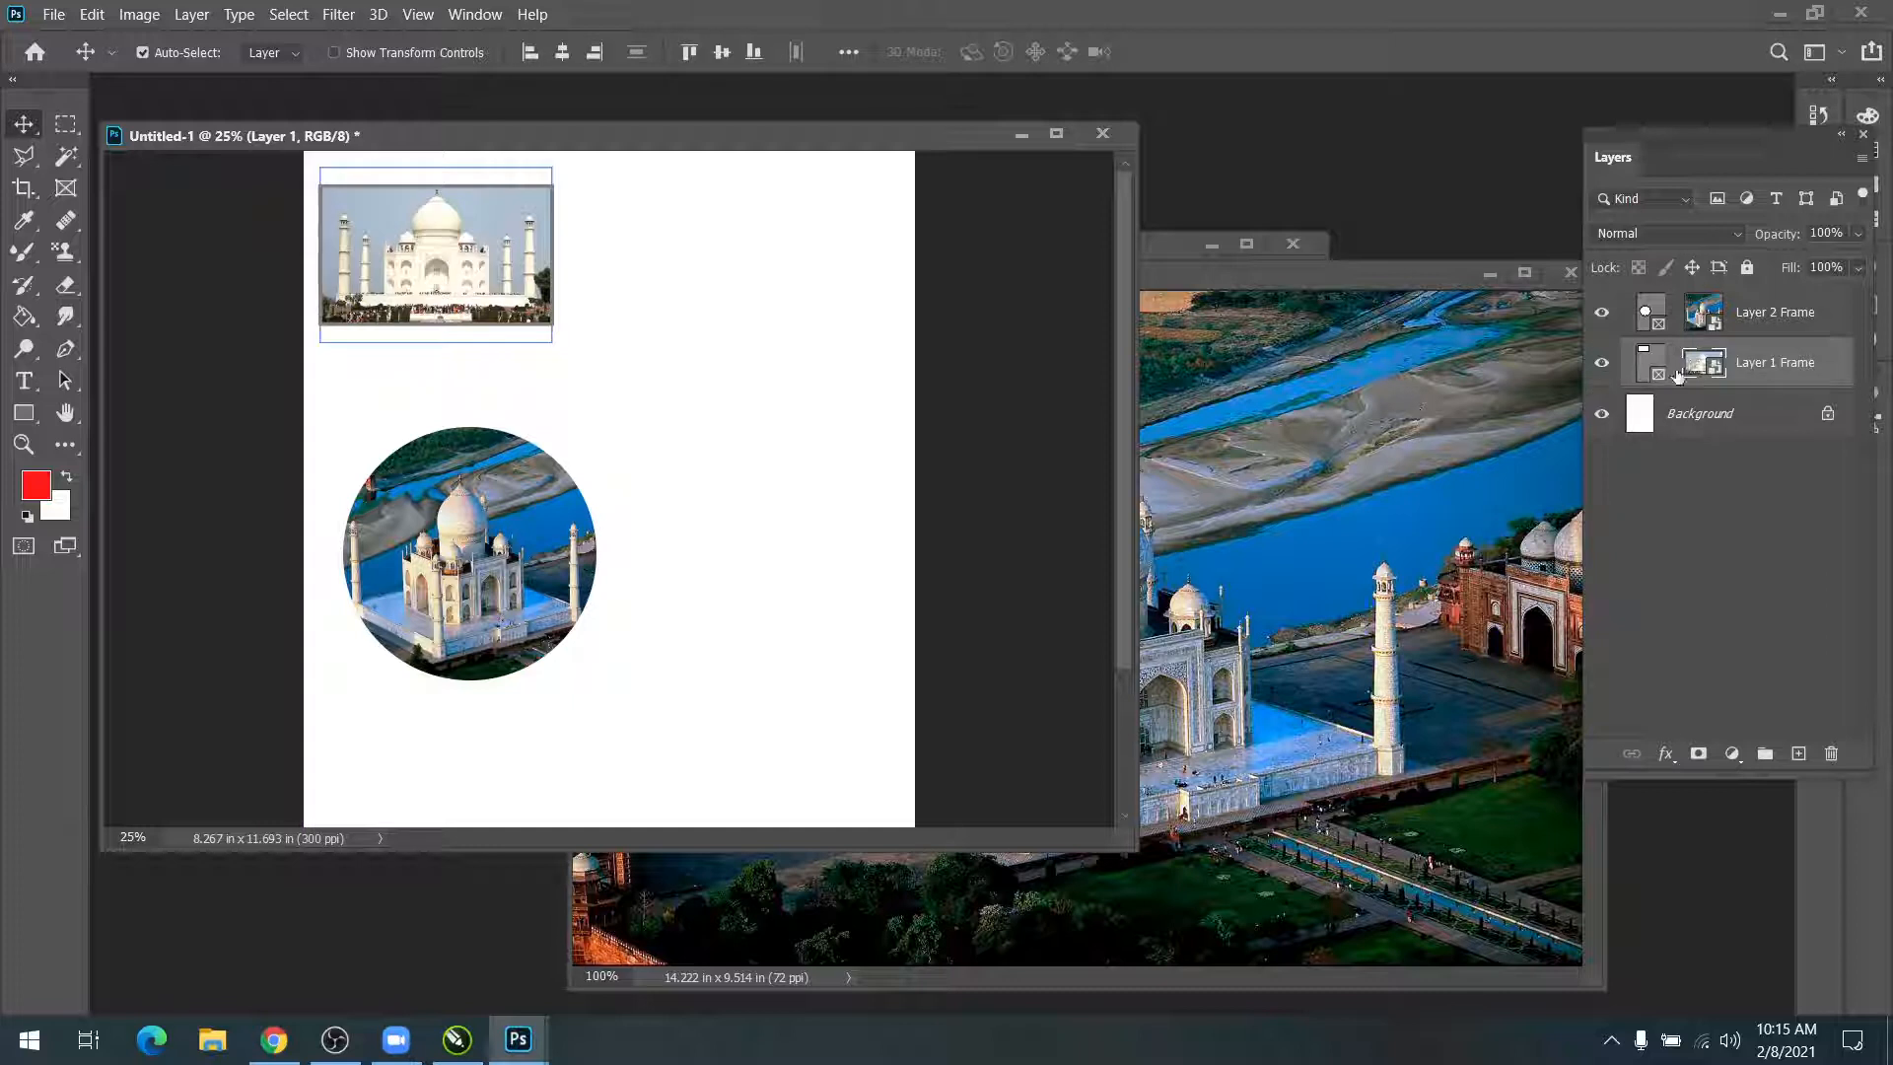
Step: Move the rectangular and circular frames with their photos to the right, toward the middle of the page
click(1648, 365)
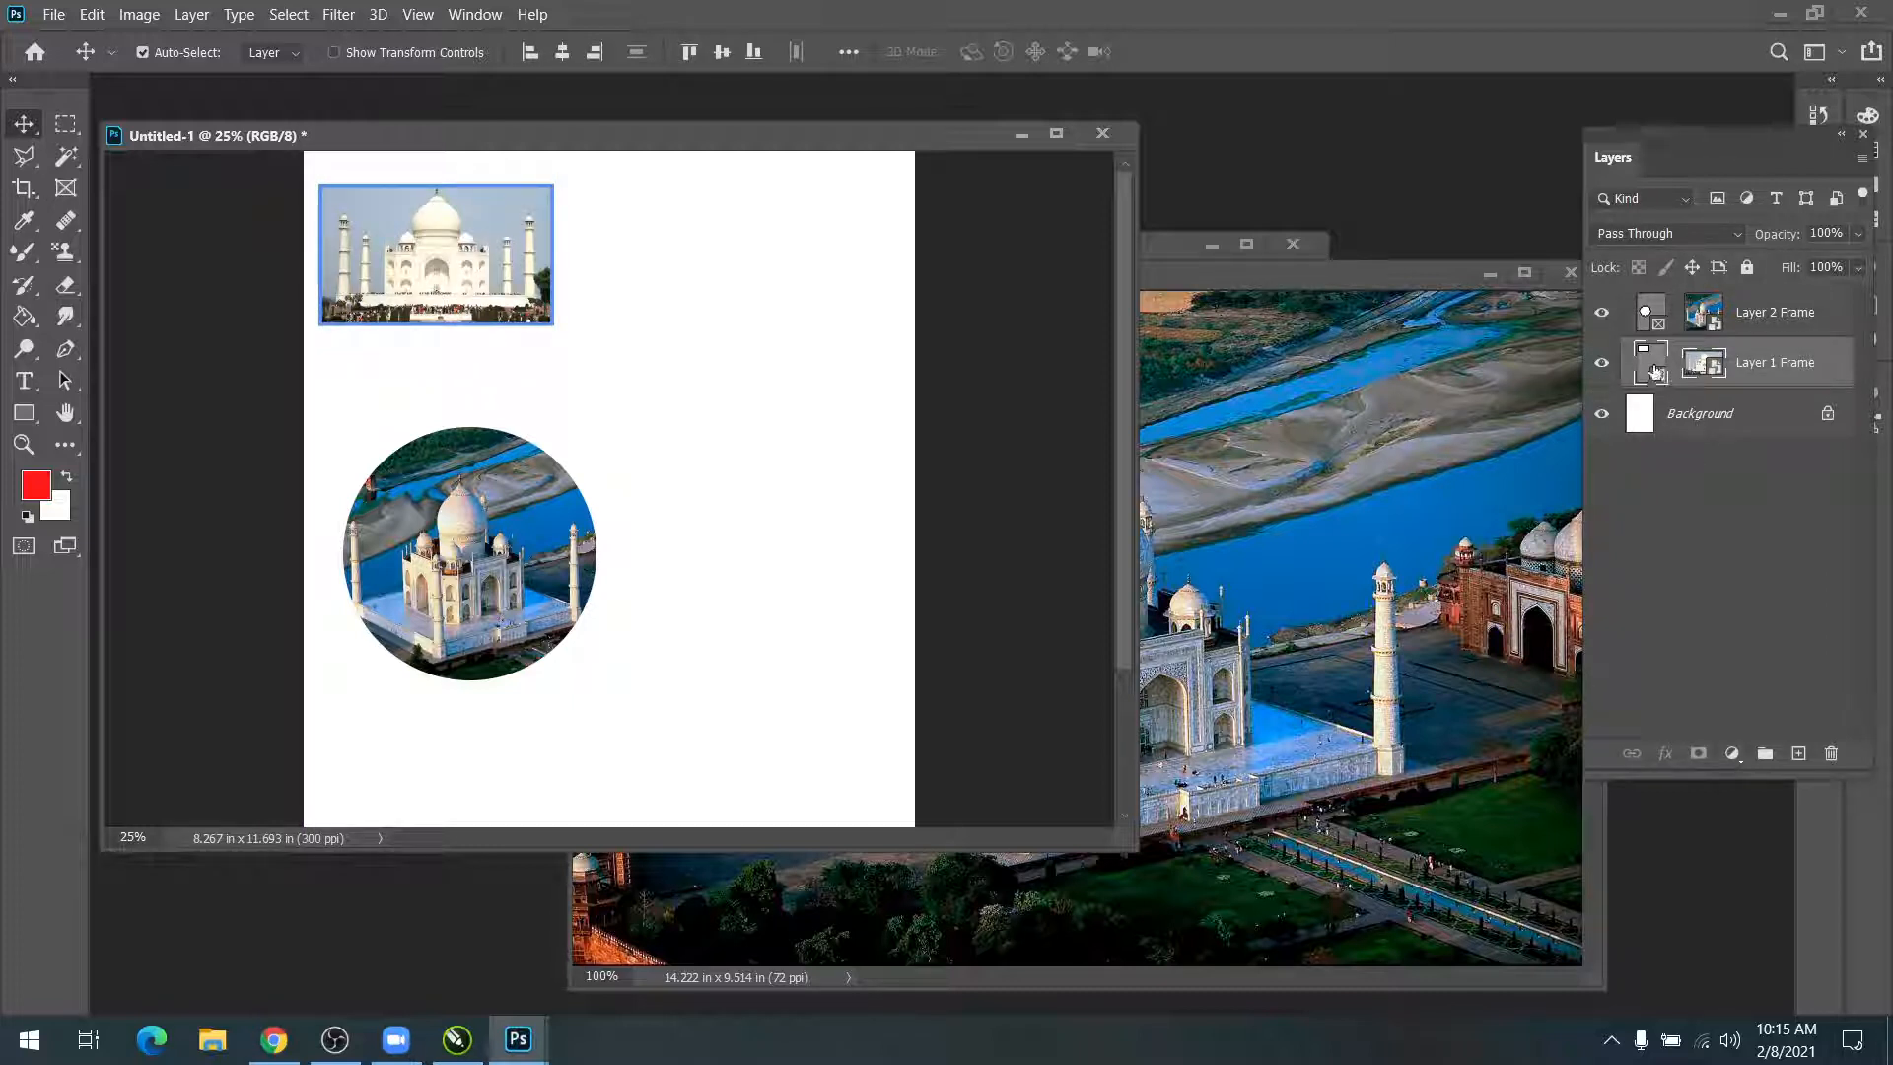
drag(398, 289, 549, 302)
drag(462, 596, 568, 585)
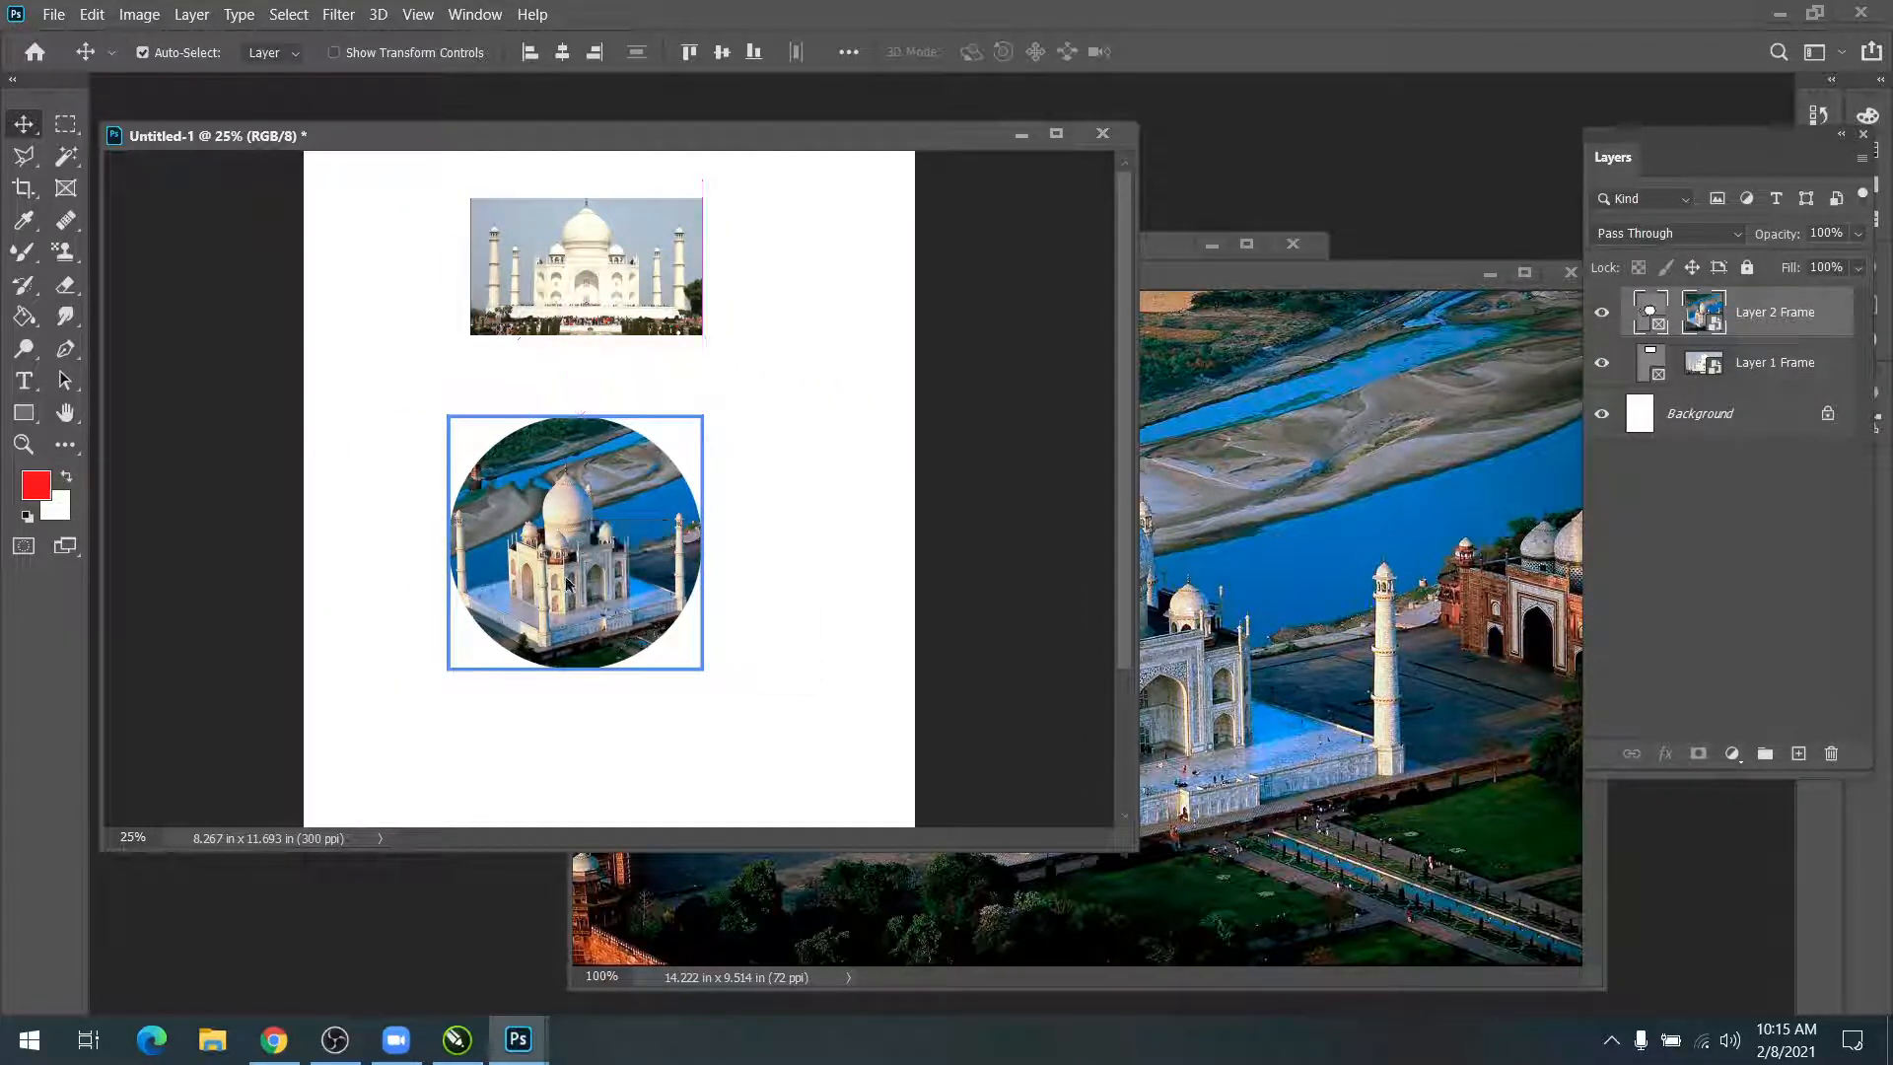
click(65, 188)
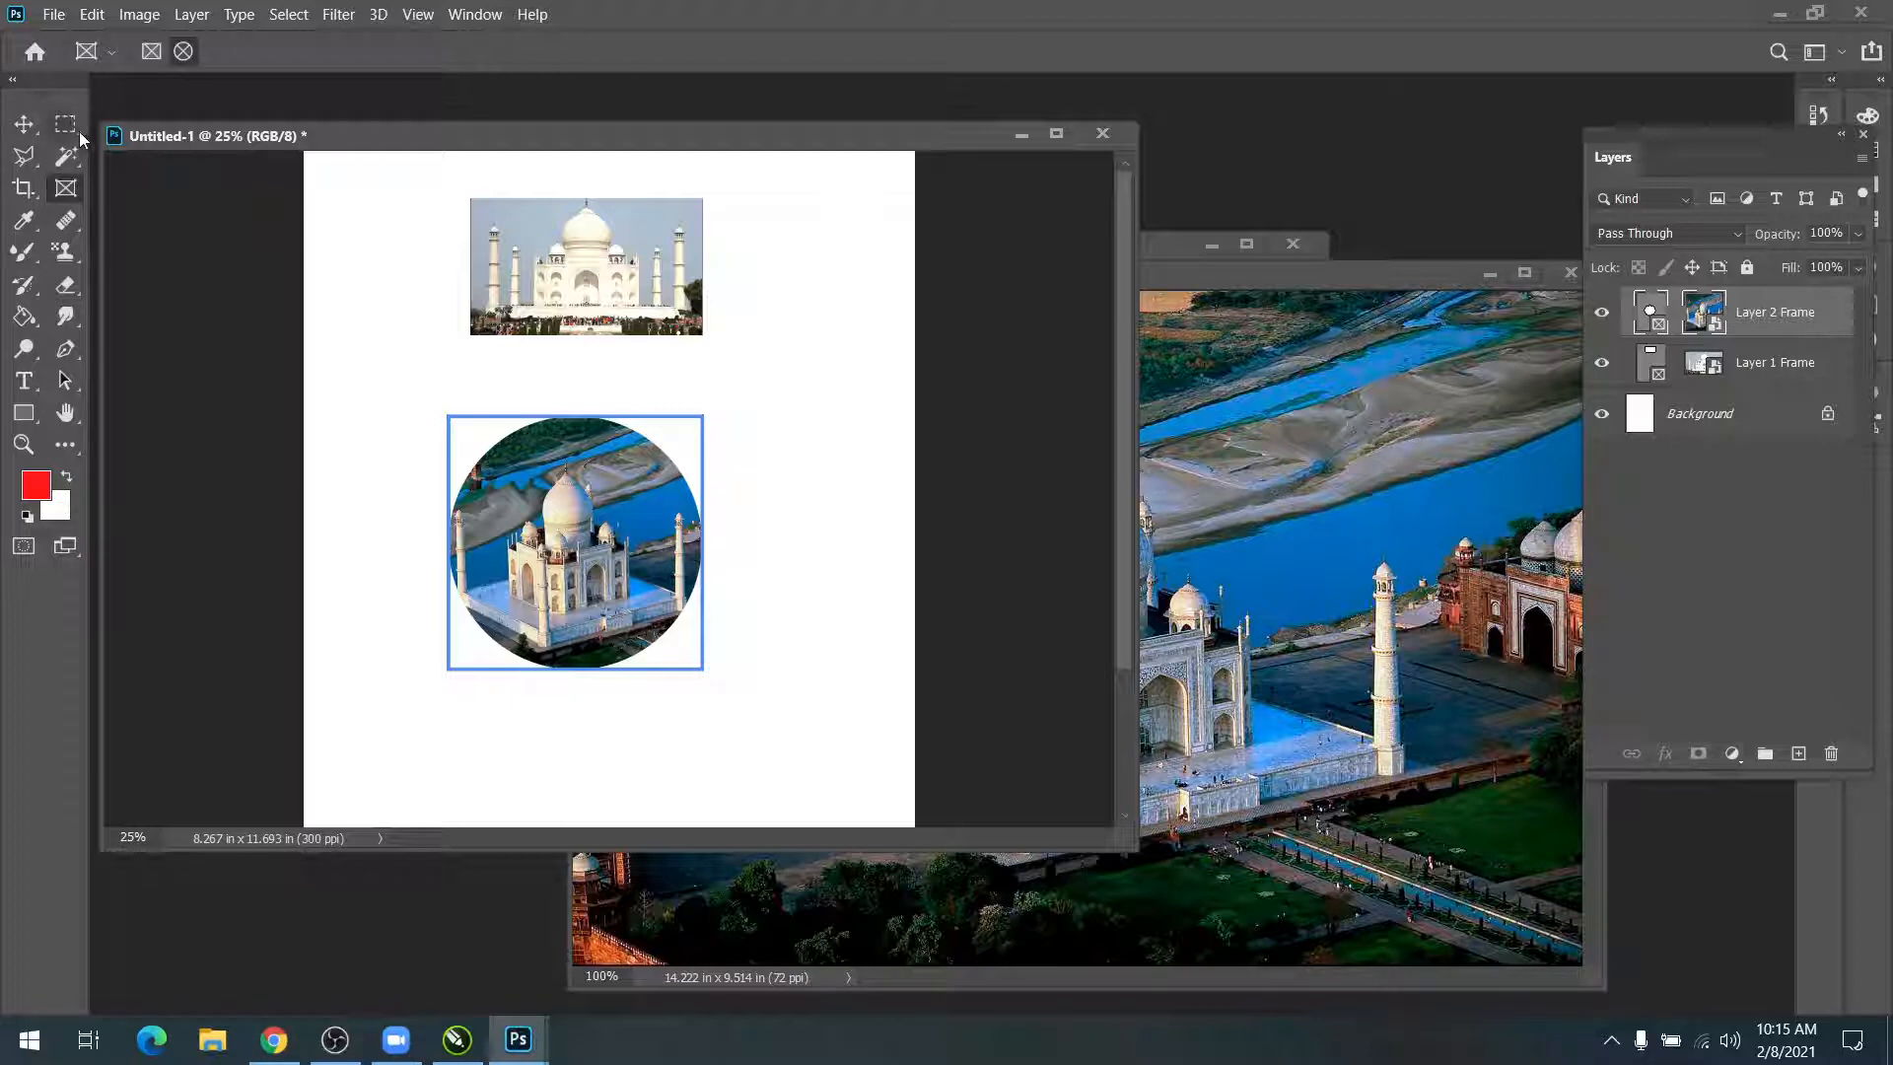
click(20, 124)
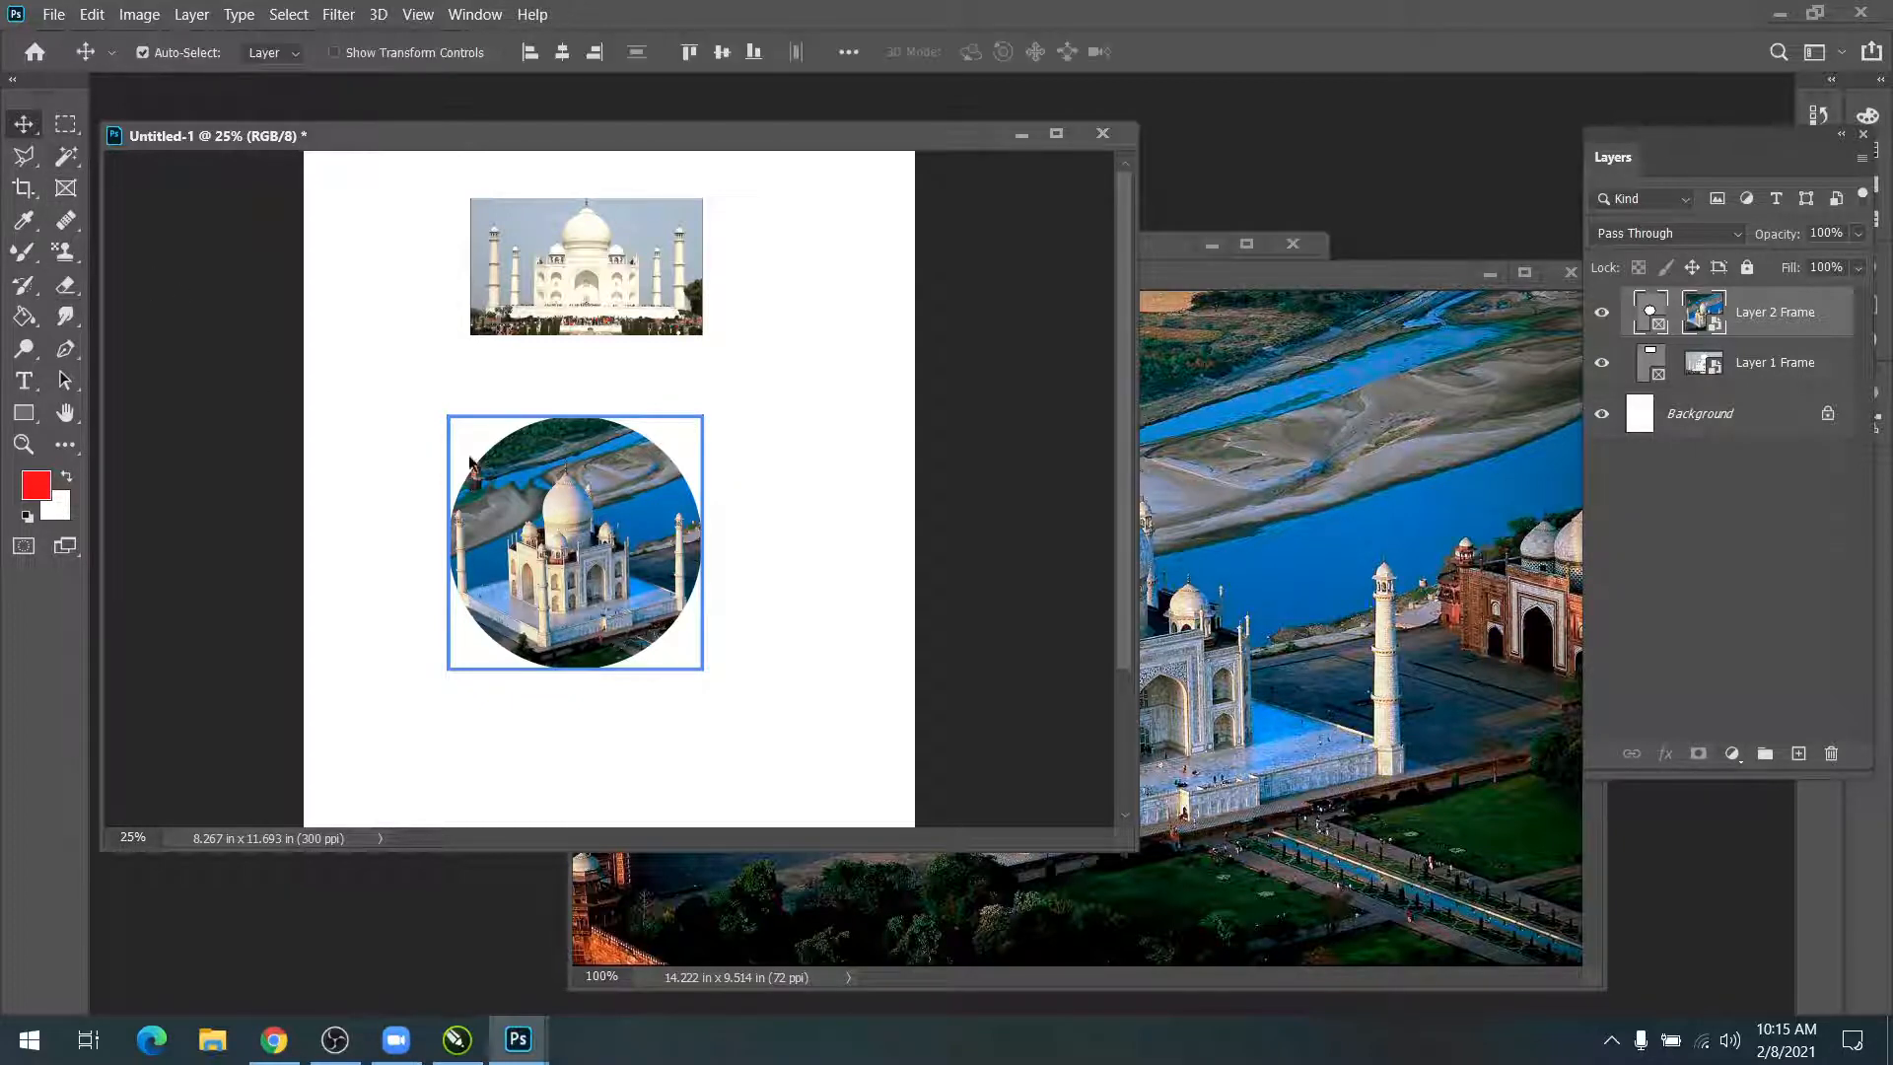
click(67, 210)
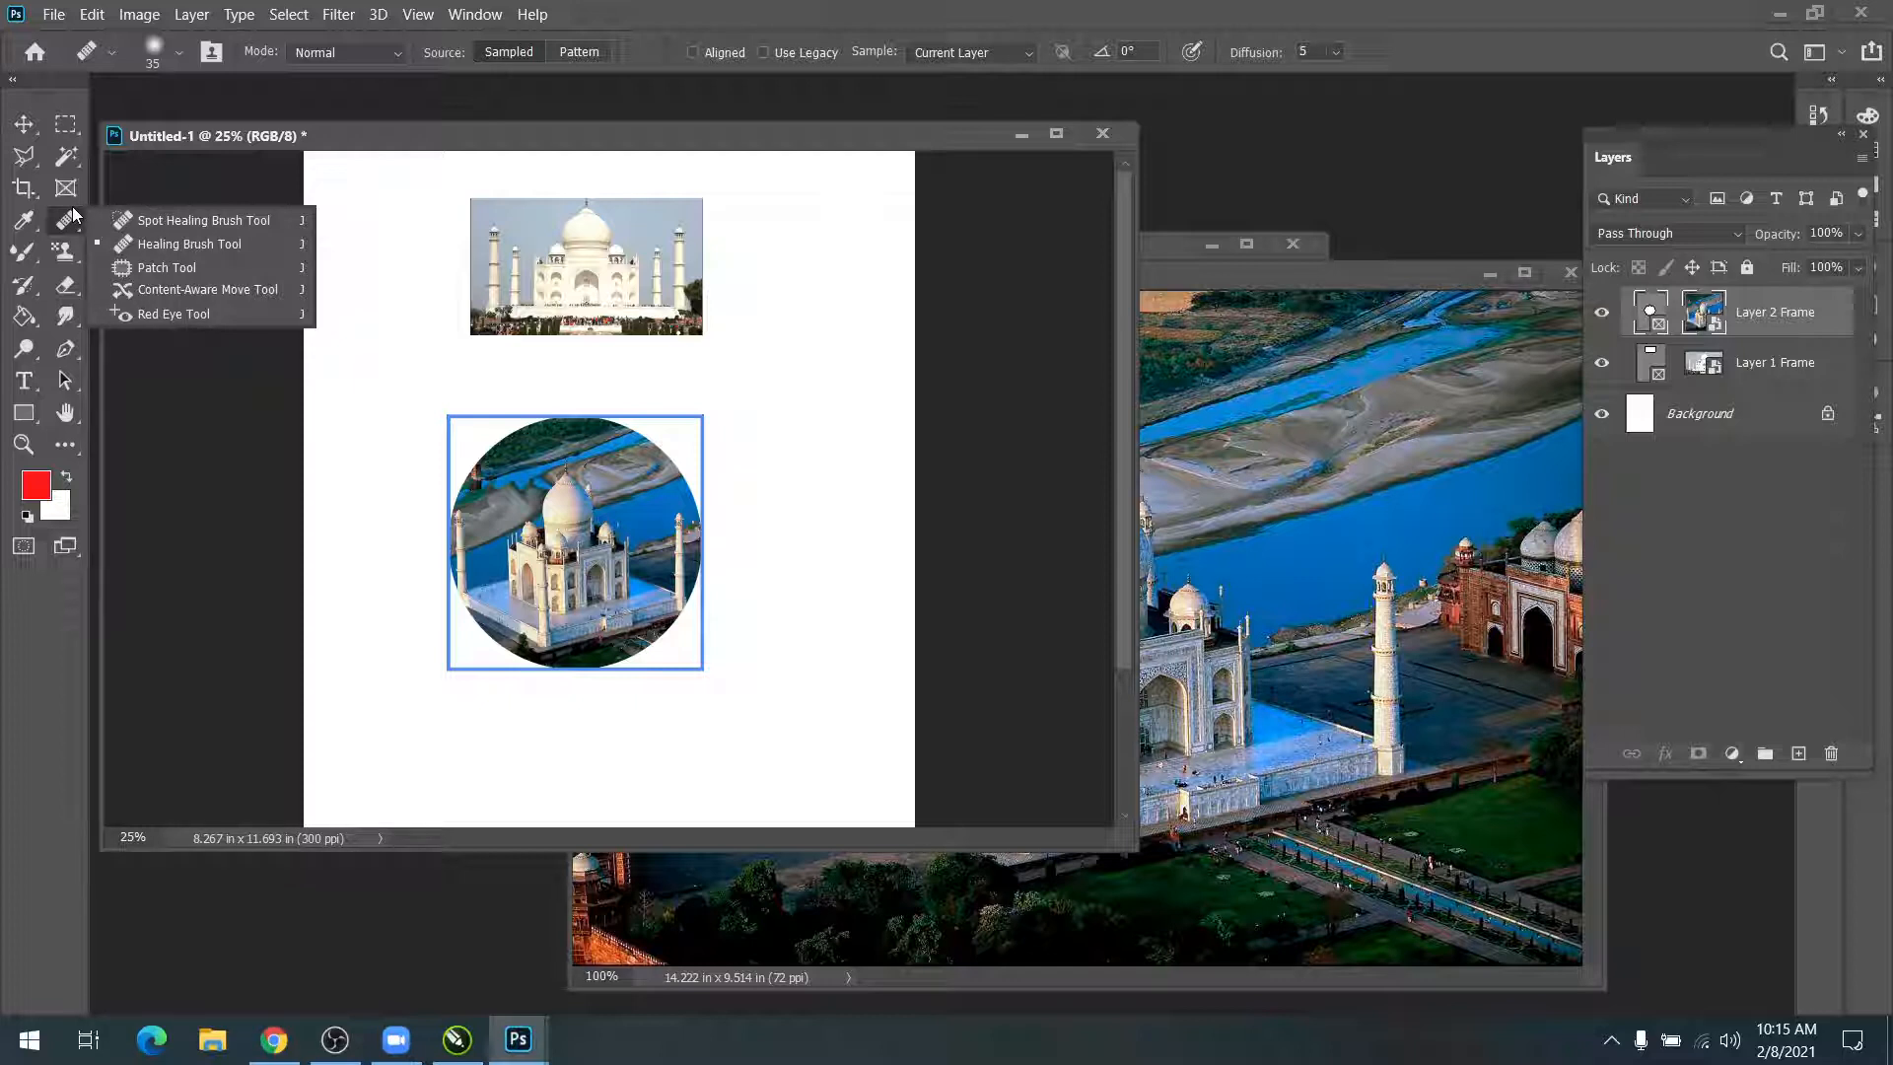
click(24, 123)
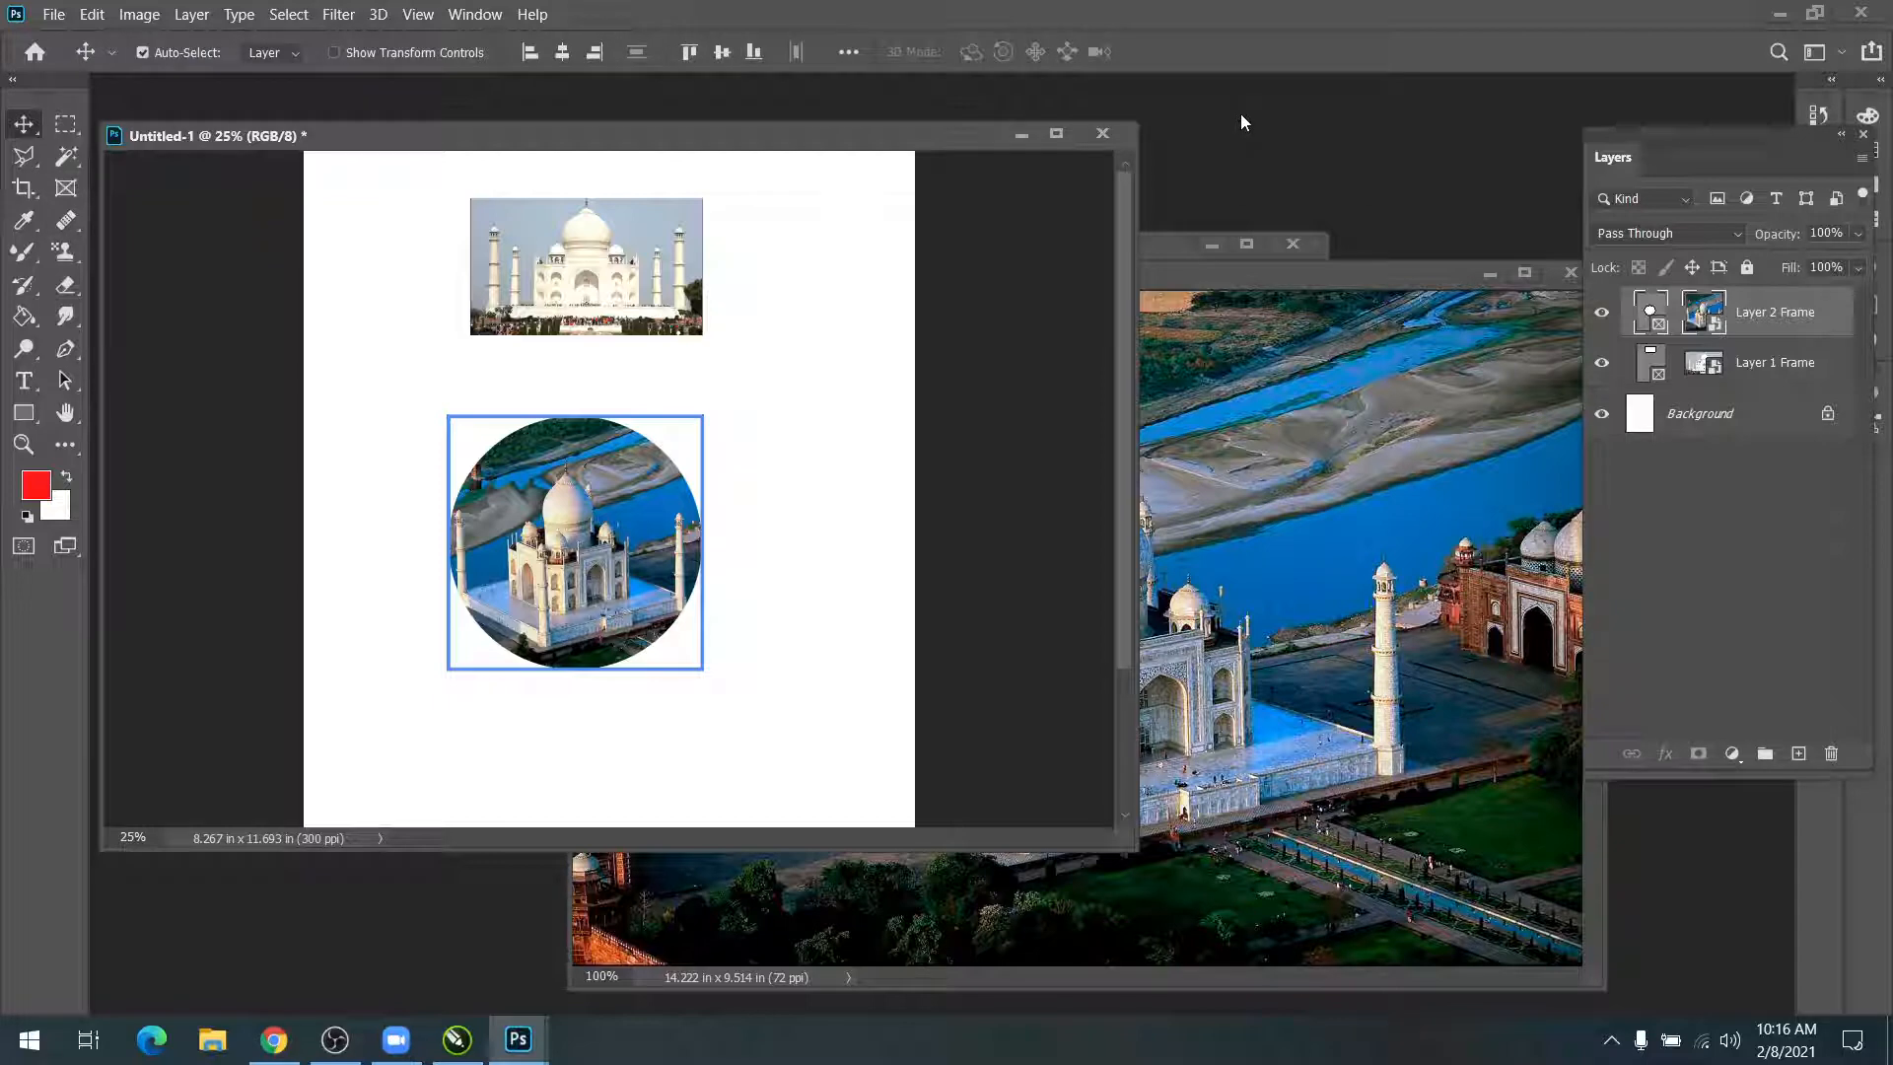
key(ctrl+o)
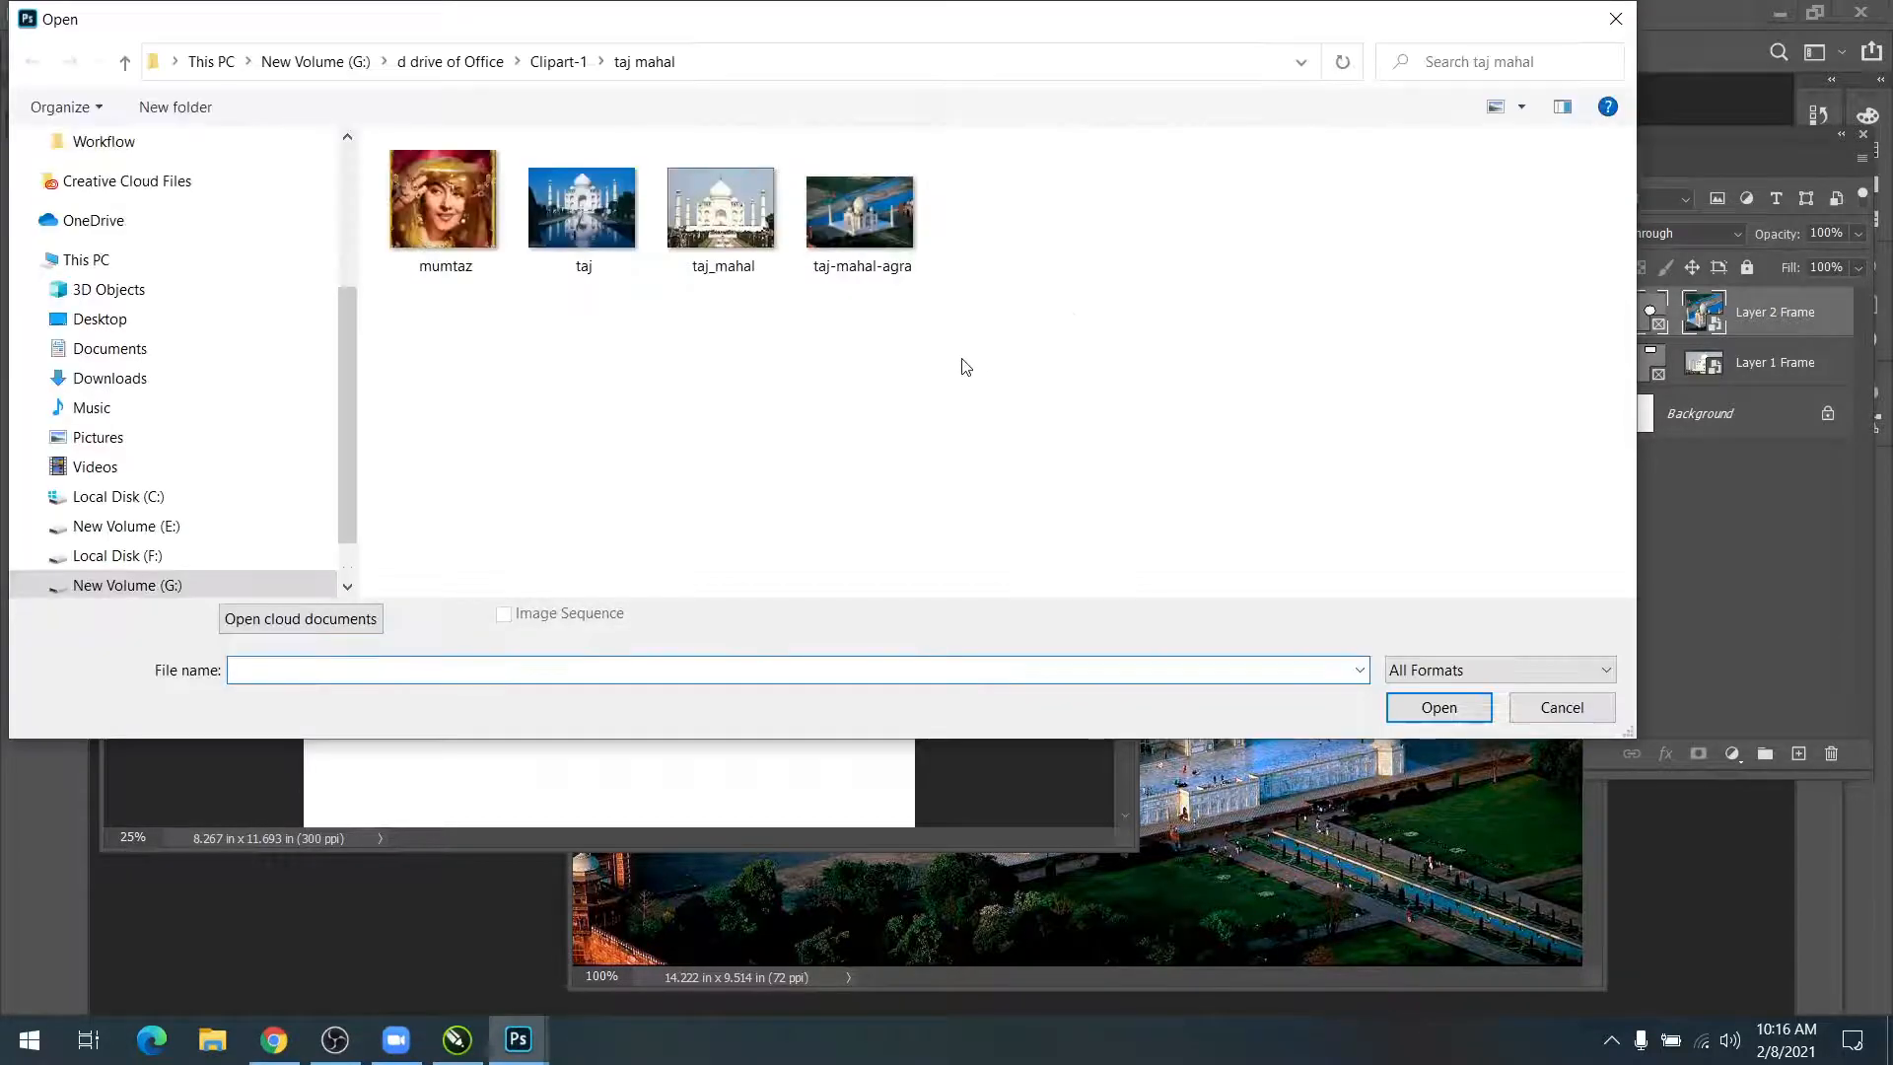
key(alt+Up)
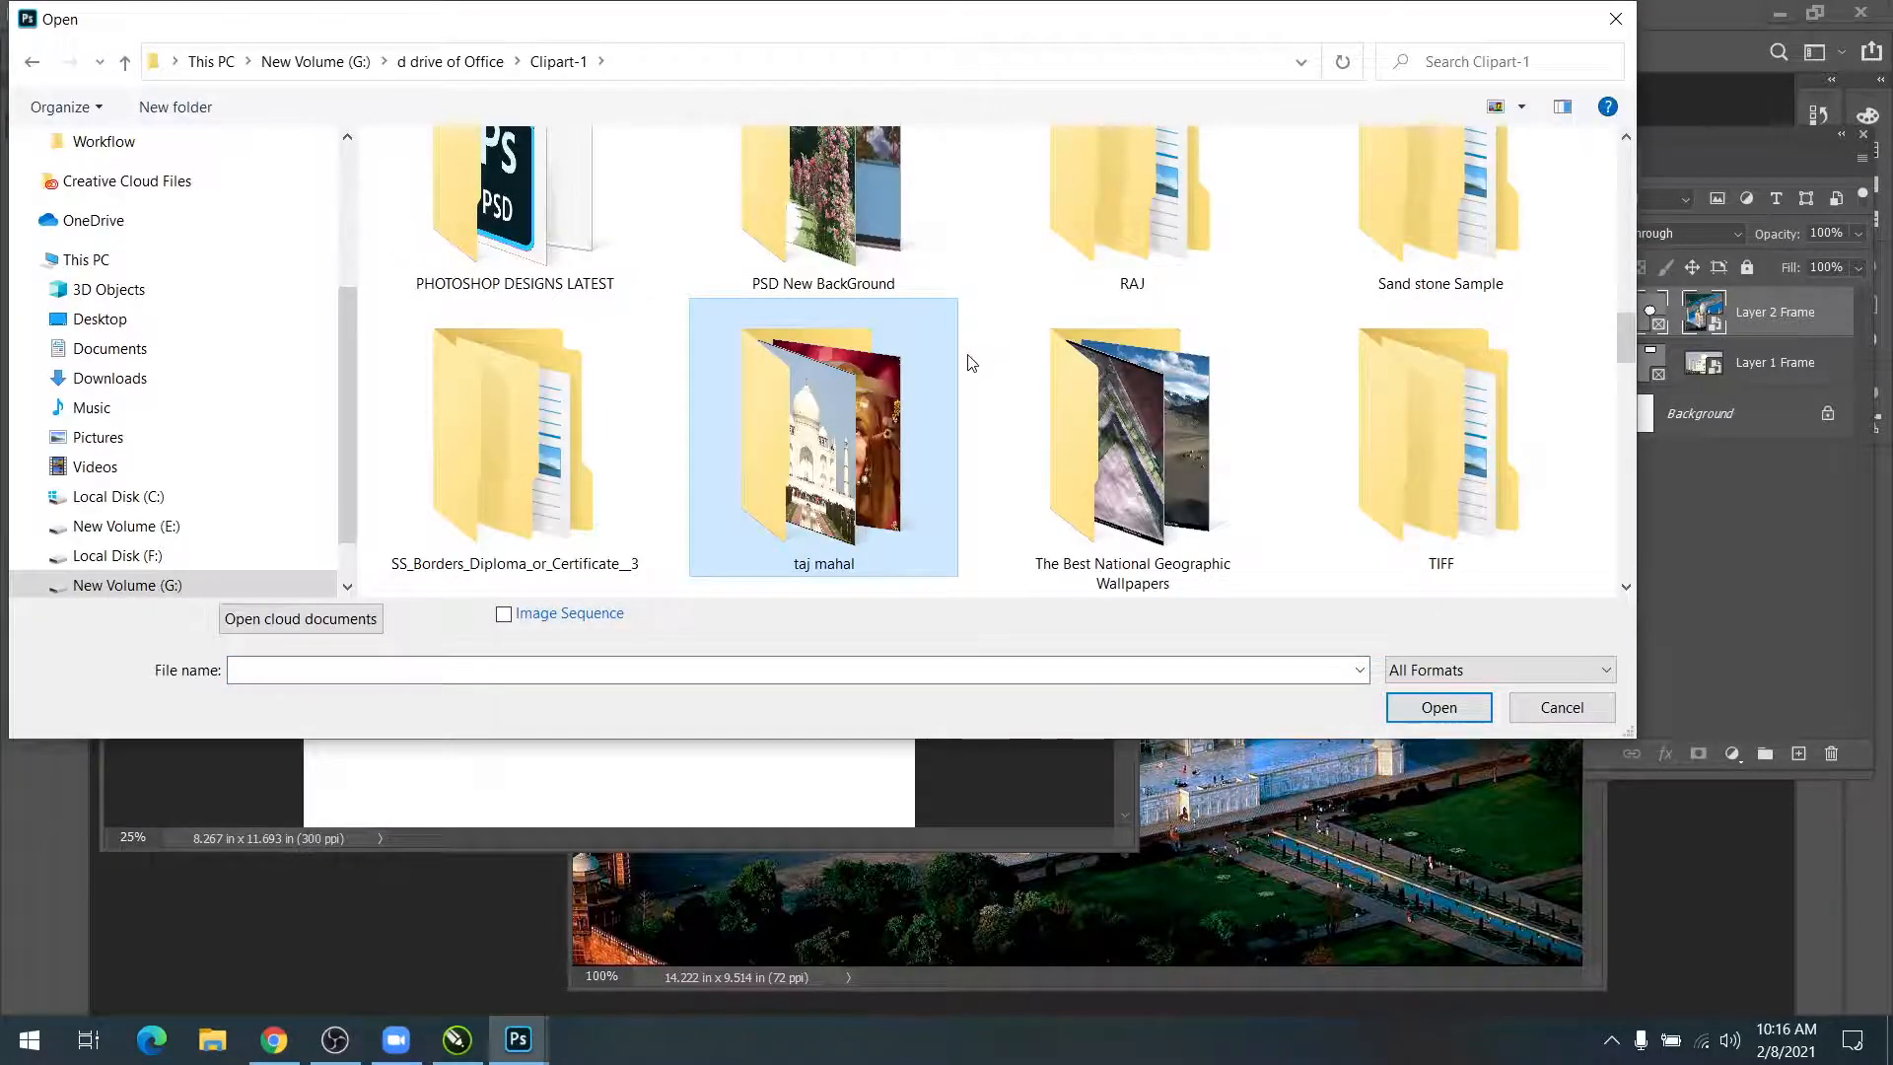
scroll(954, 359, down, 3)
scroll(869, 386, down, 3)
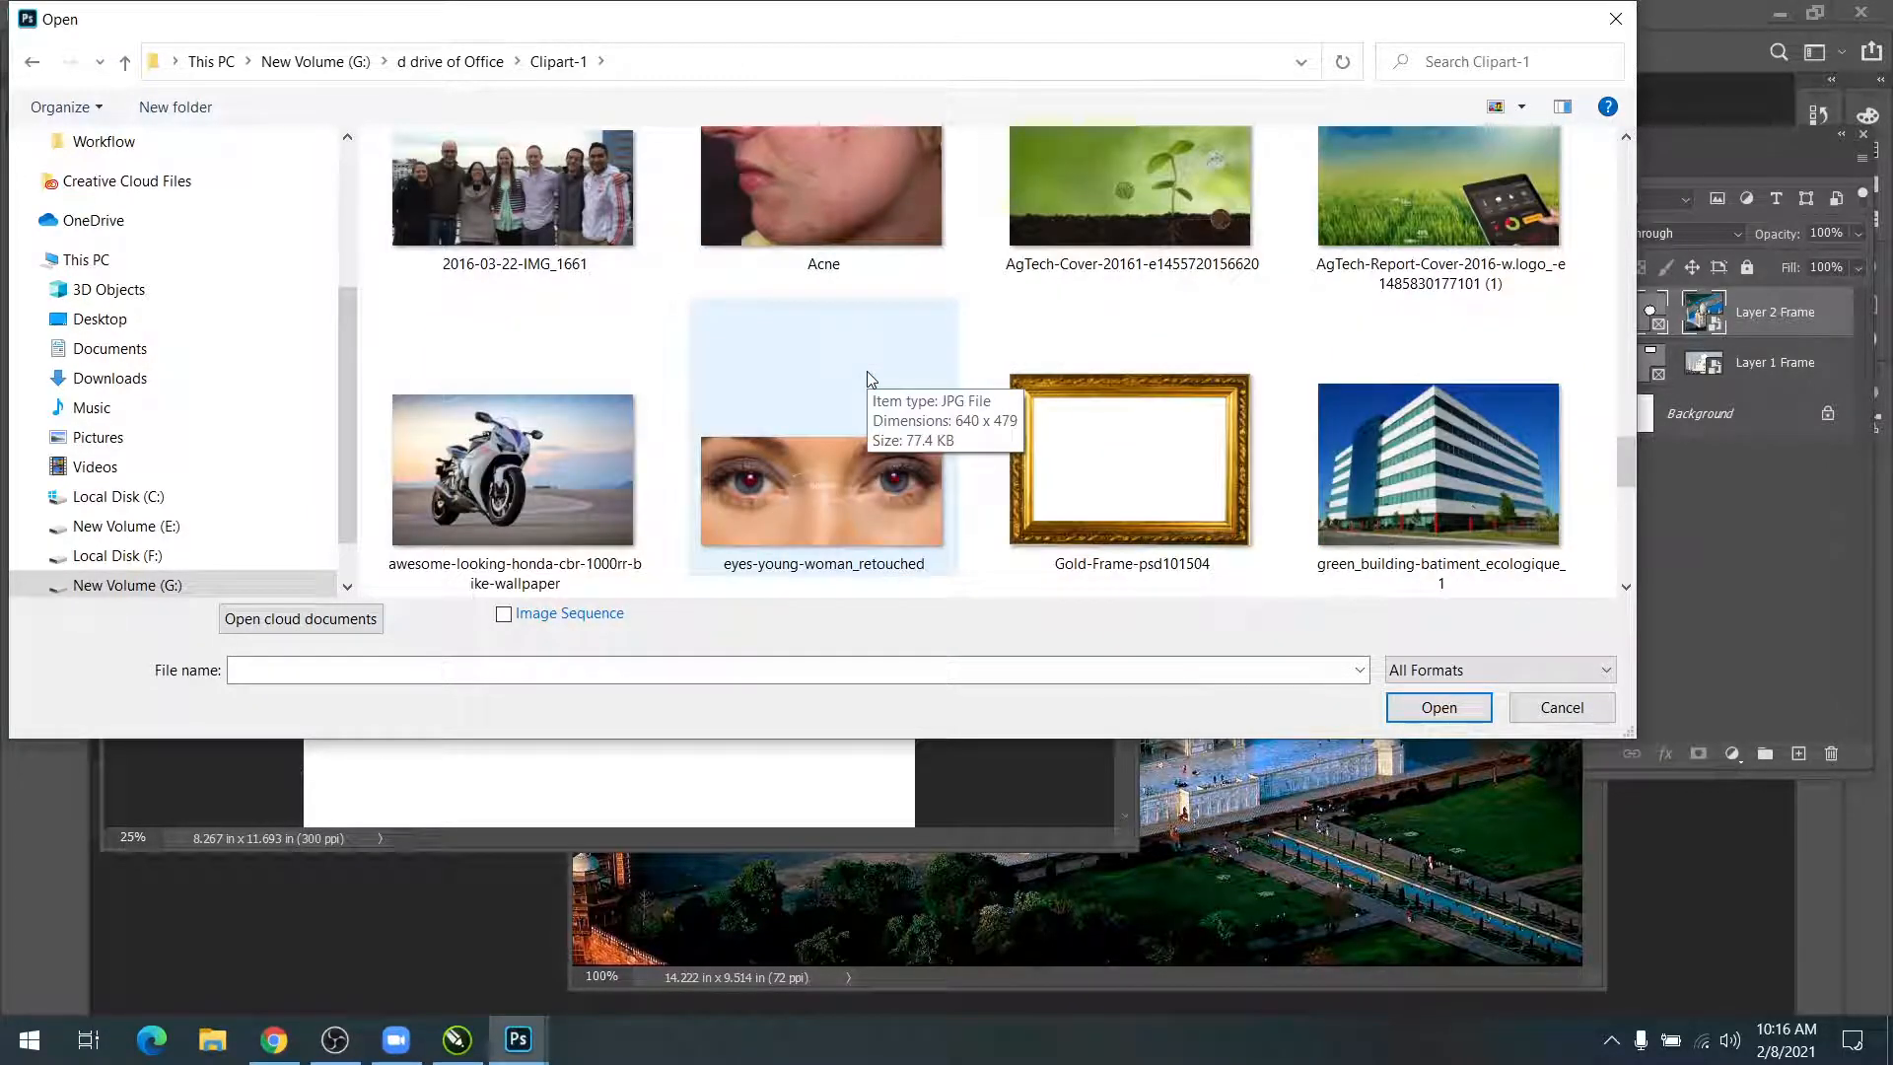
click(1143, 207)
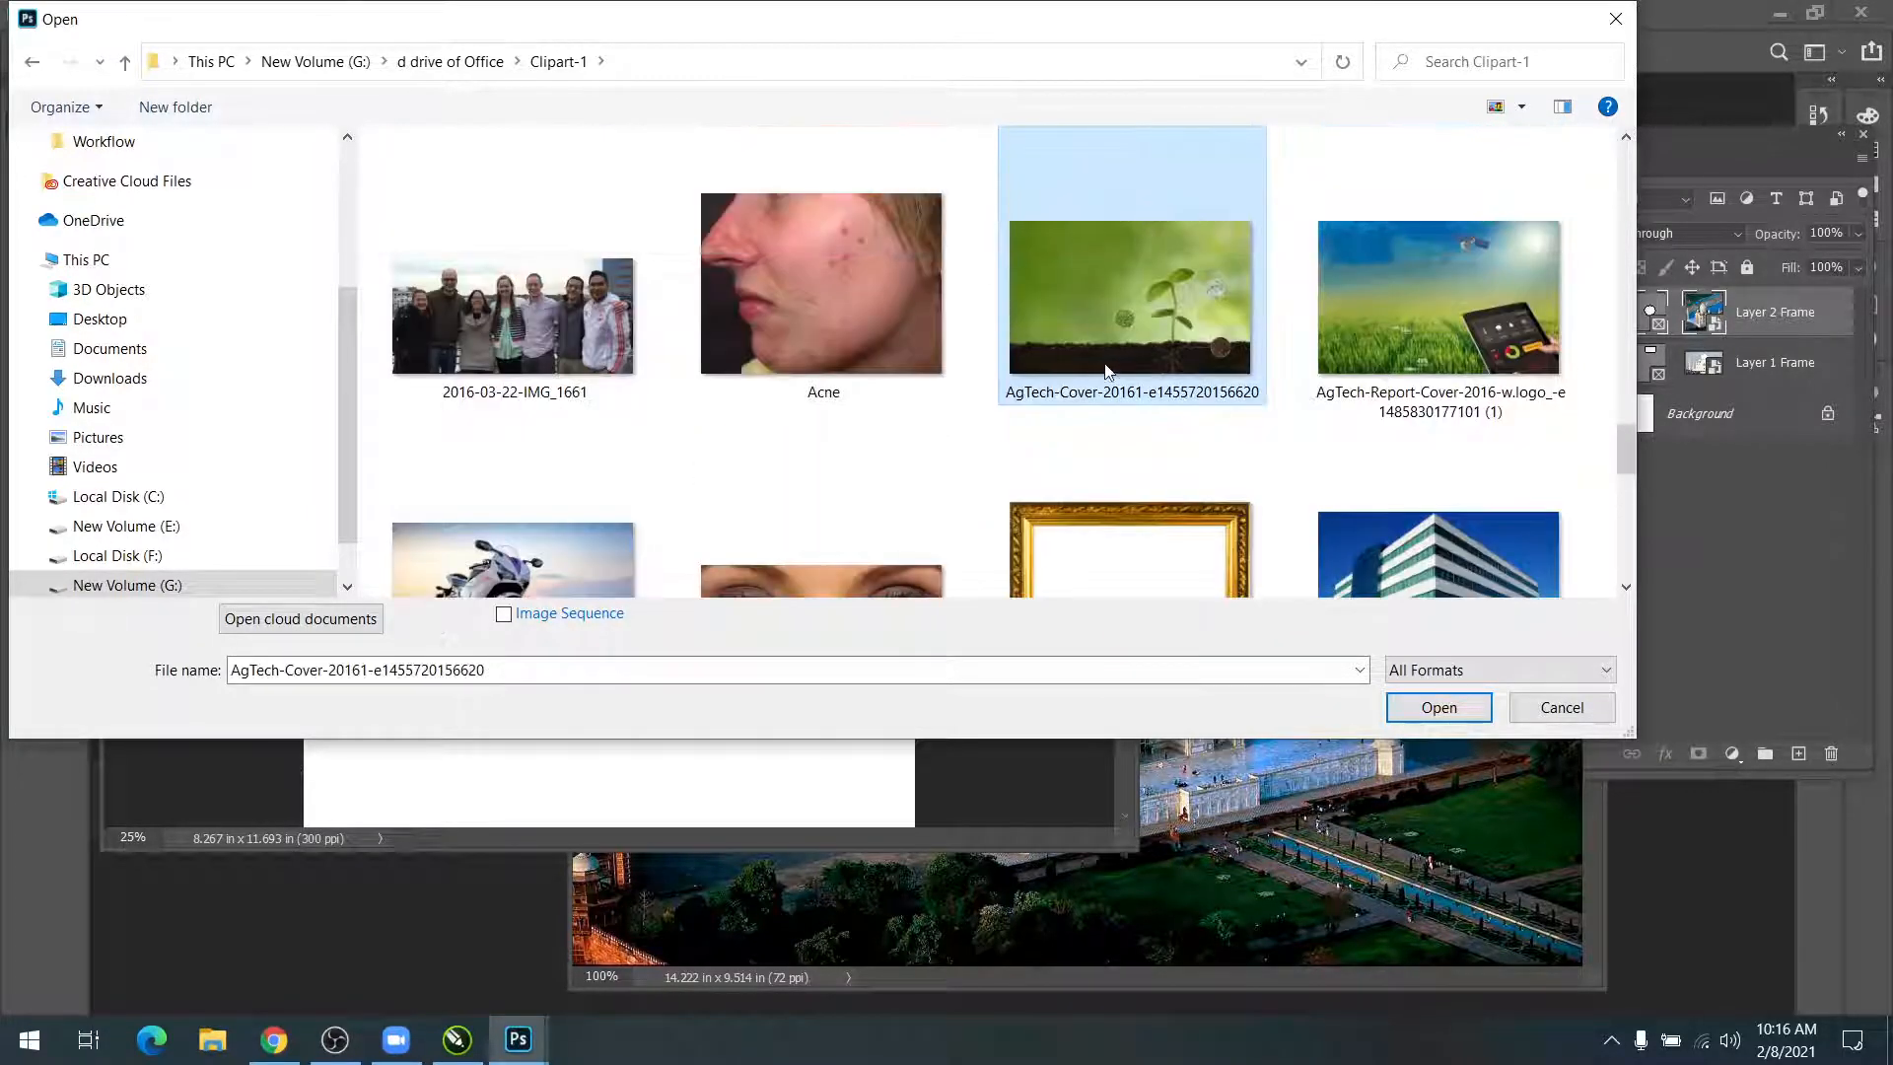
double_click(1111, 366)
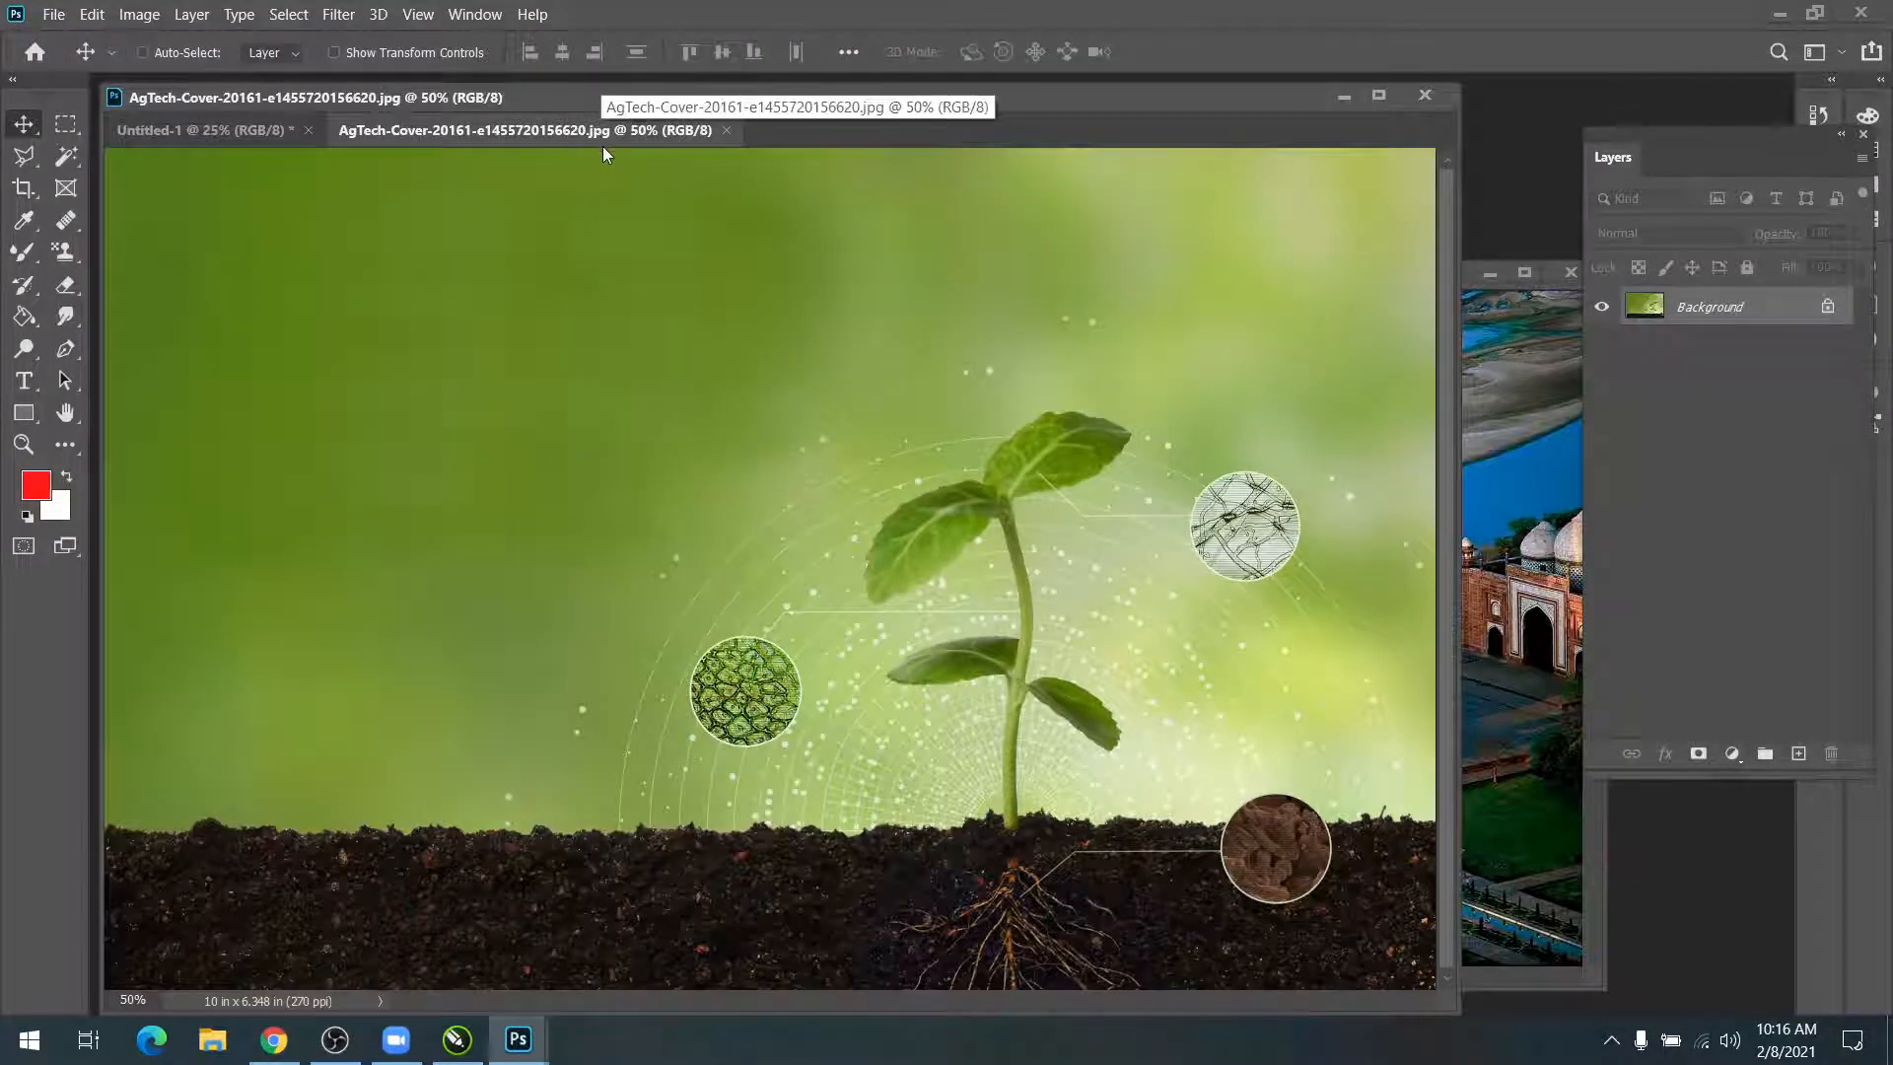
key(ctrl+minus)
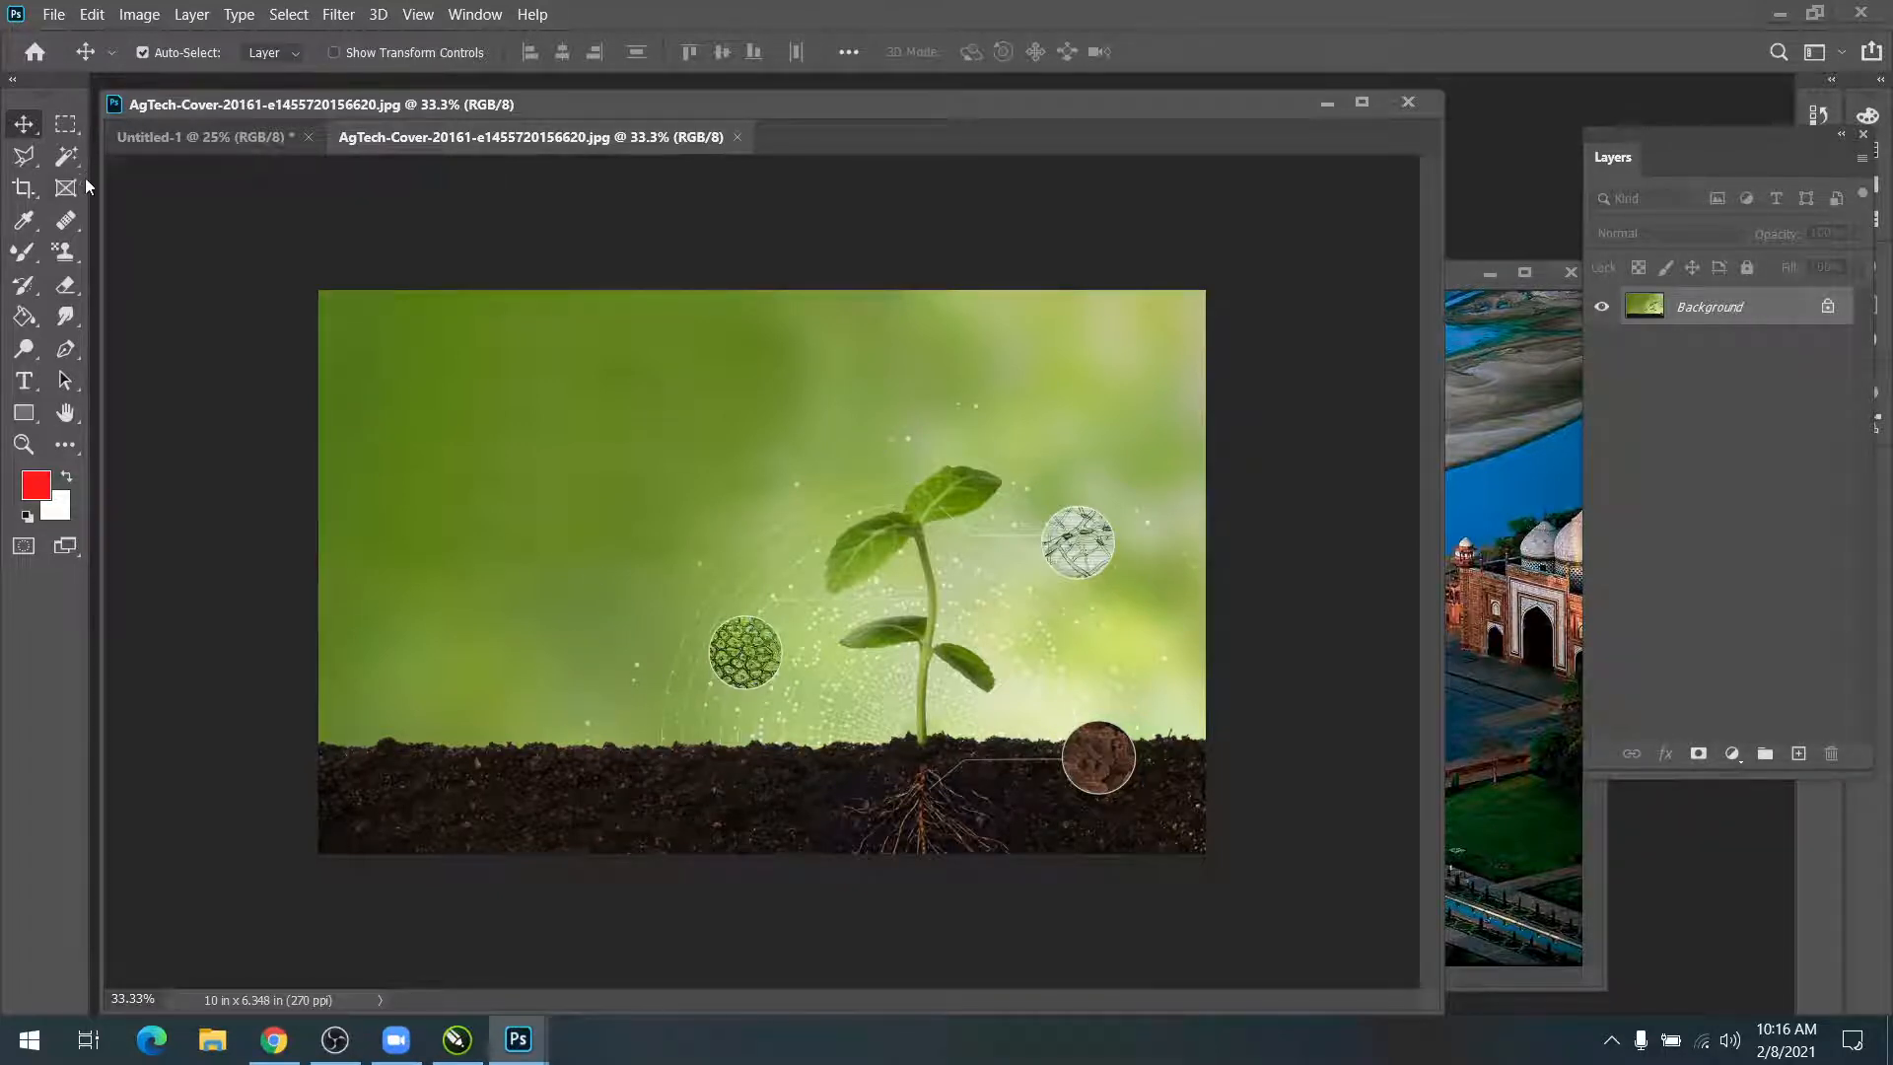
Step: Outline the seedling, its roots and the three circular insets in one freehand selection with the Content-Aware Move Tool
click(71, 215)
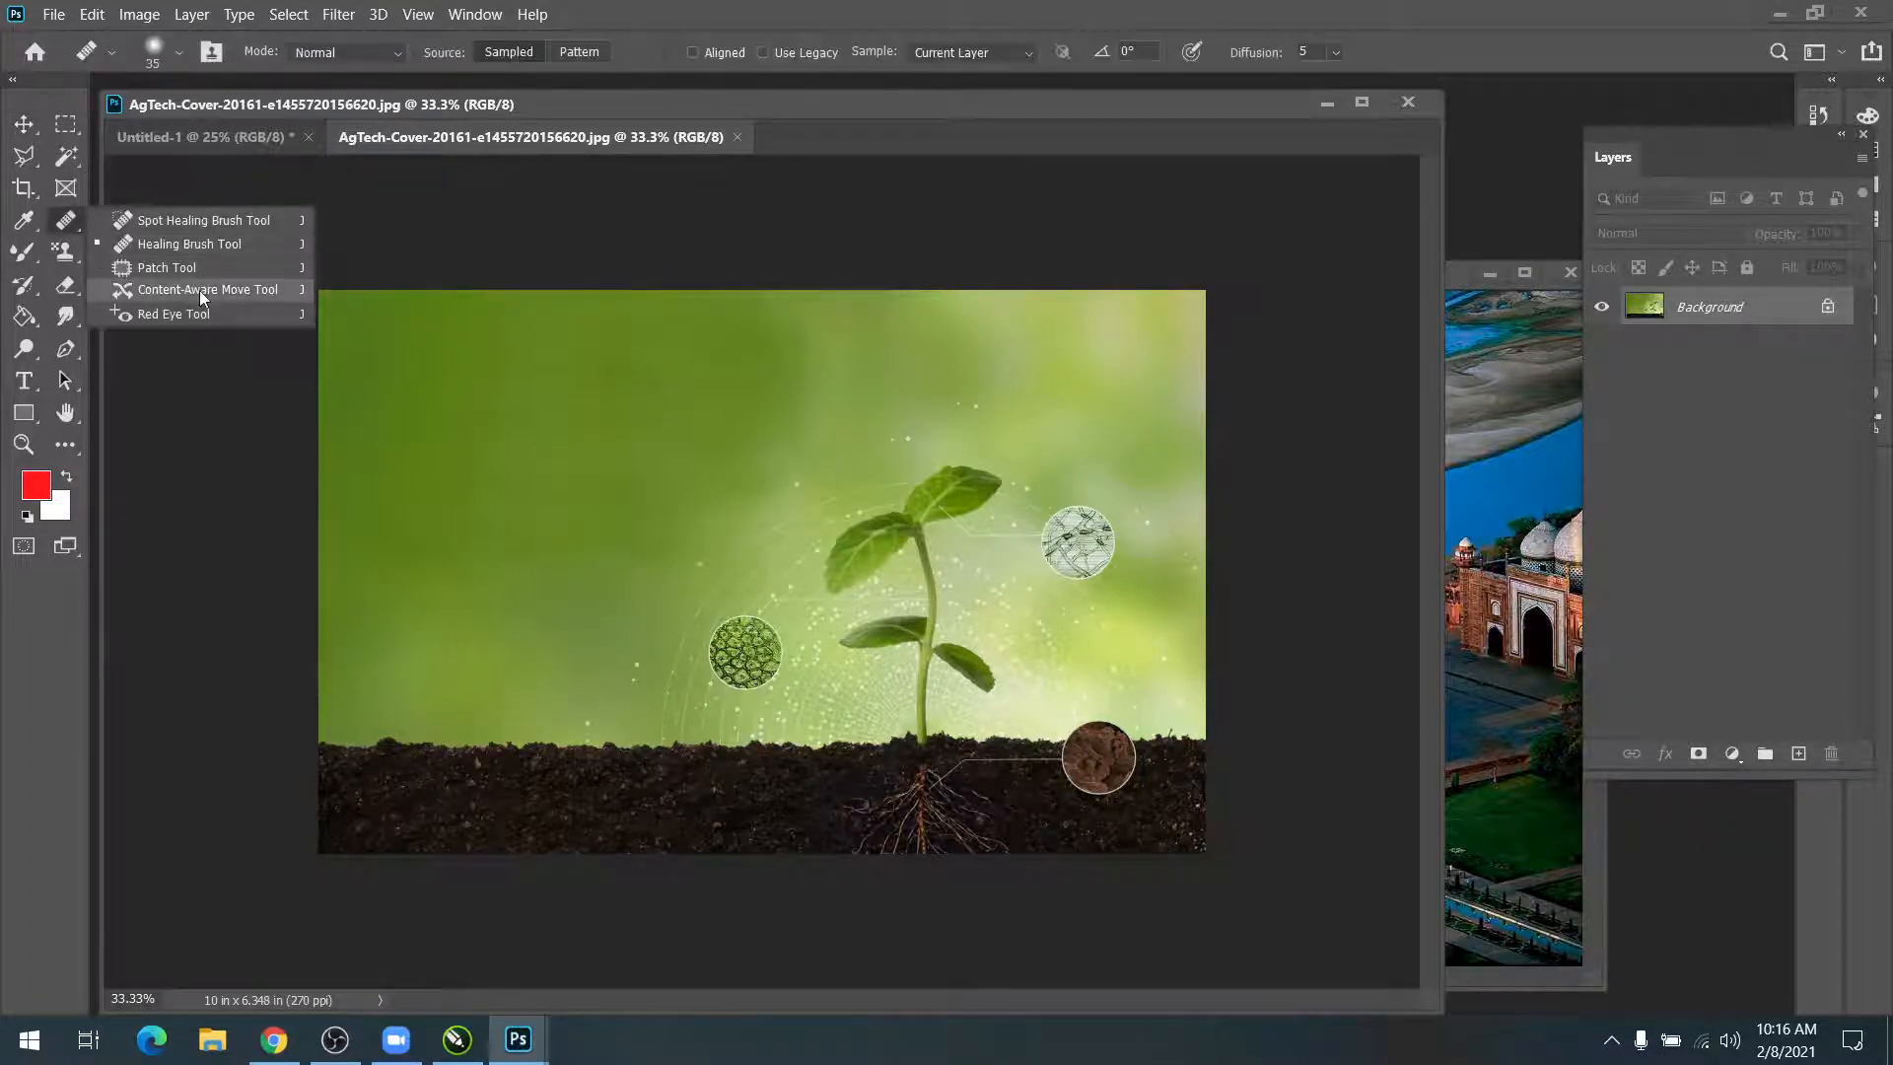
click(199, 290)
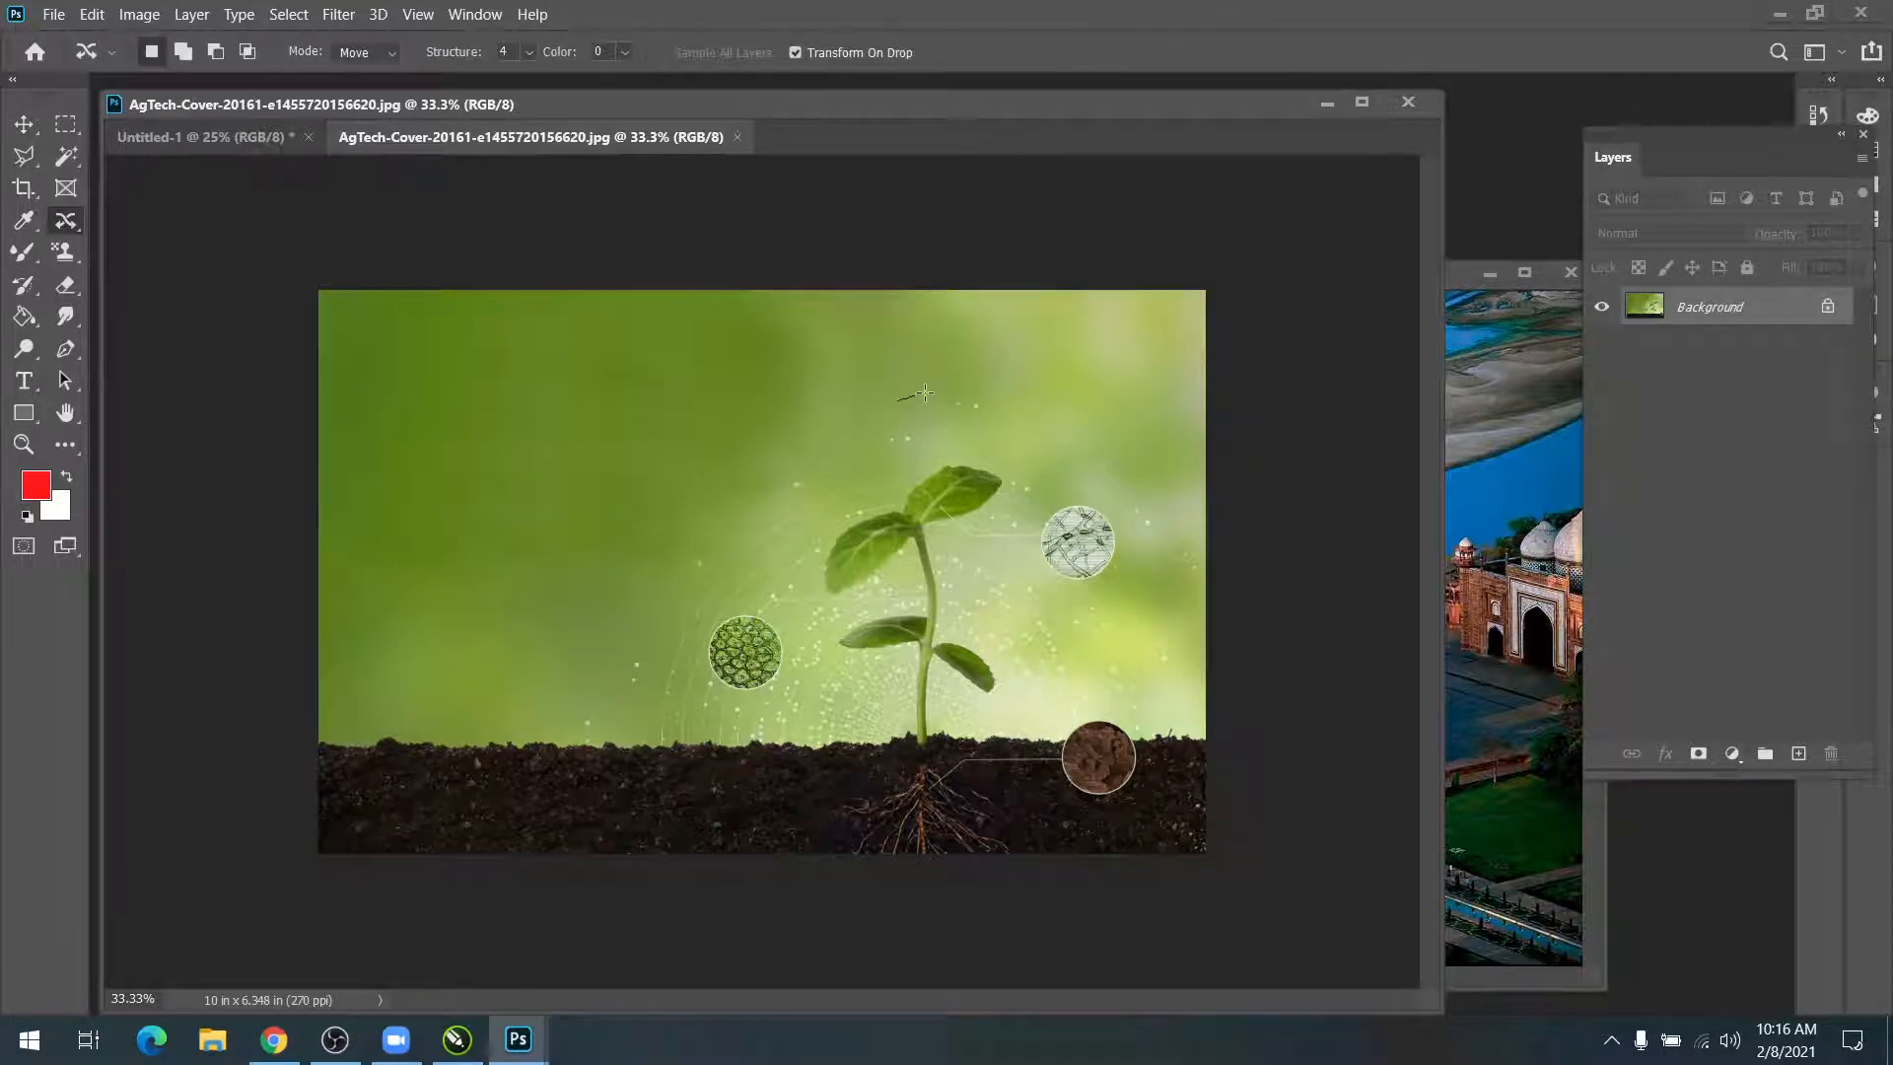
drag(986, 397, 1032, 454)
mouse_move(1199, 540)
mouse_down()
mouse_move(1234, 603)
mouse_move(1229, 800)
mouse_up()
mouse_move(1217, 876)
mouse_down()
mouse_move(856, 893)
mouse_move(660, 864)
mouse_up()
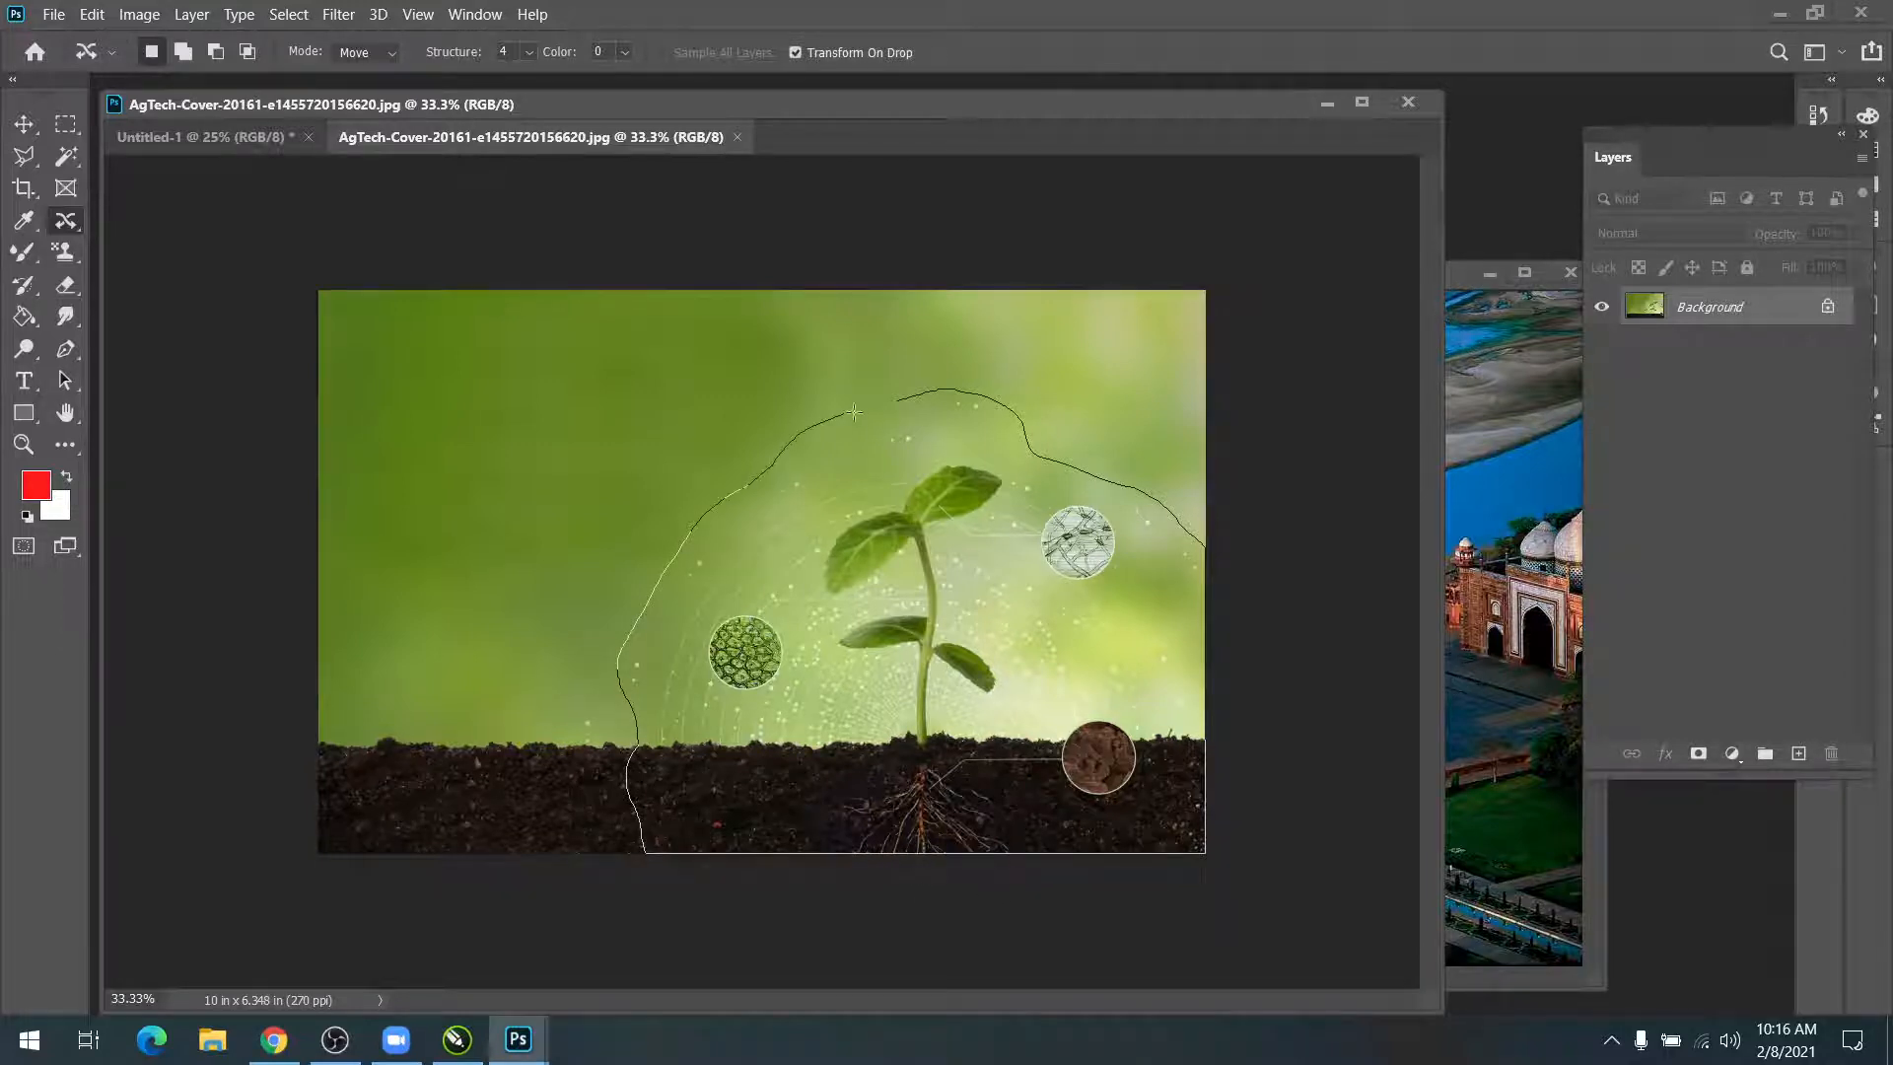
drag(854, 412, 901, 398)
Step: Move the selected seedling area to the left side of the image with Content-Aware Move, commit it and deselect
drag(944, 594, 611, 582)
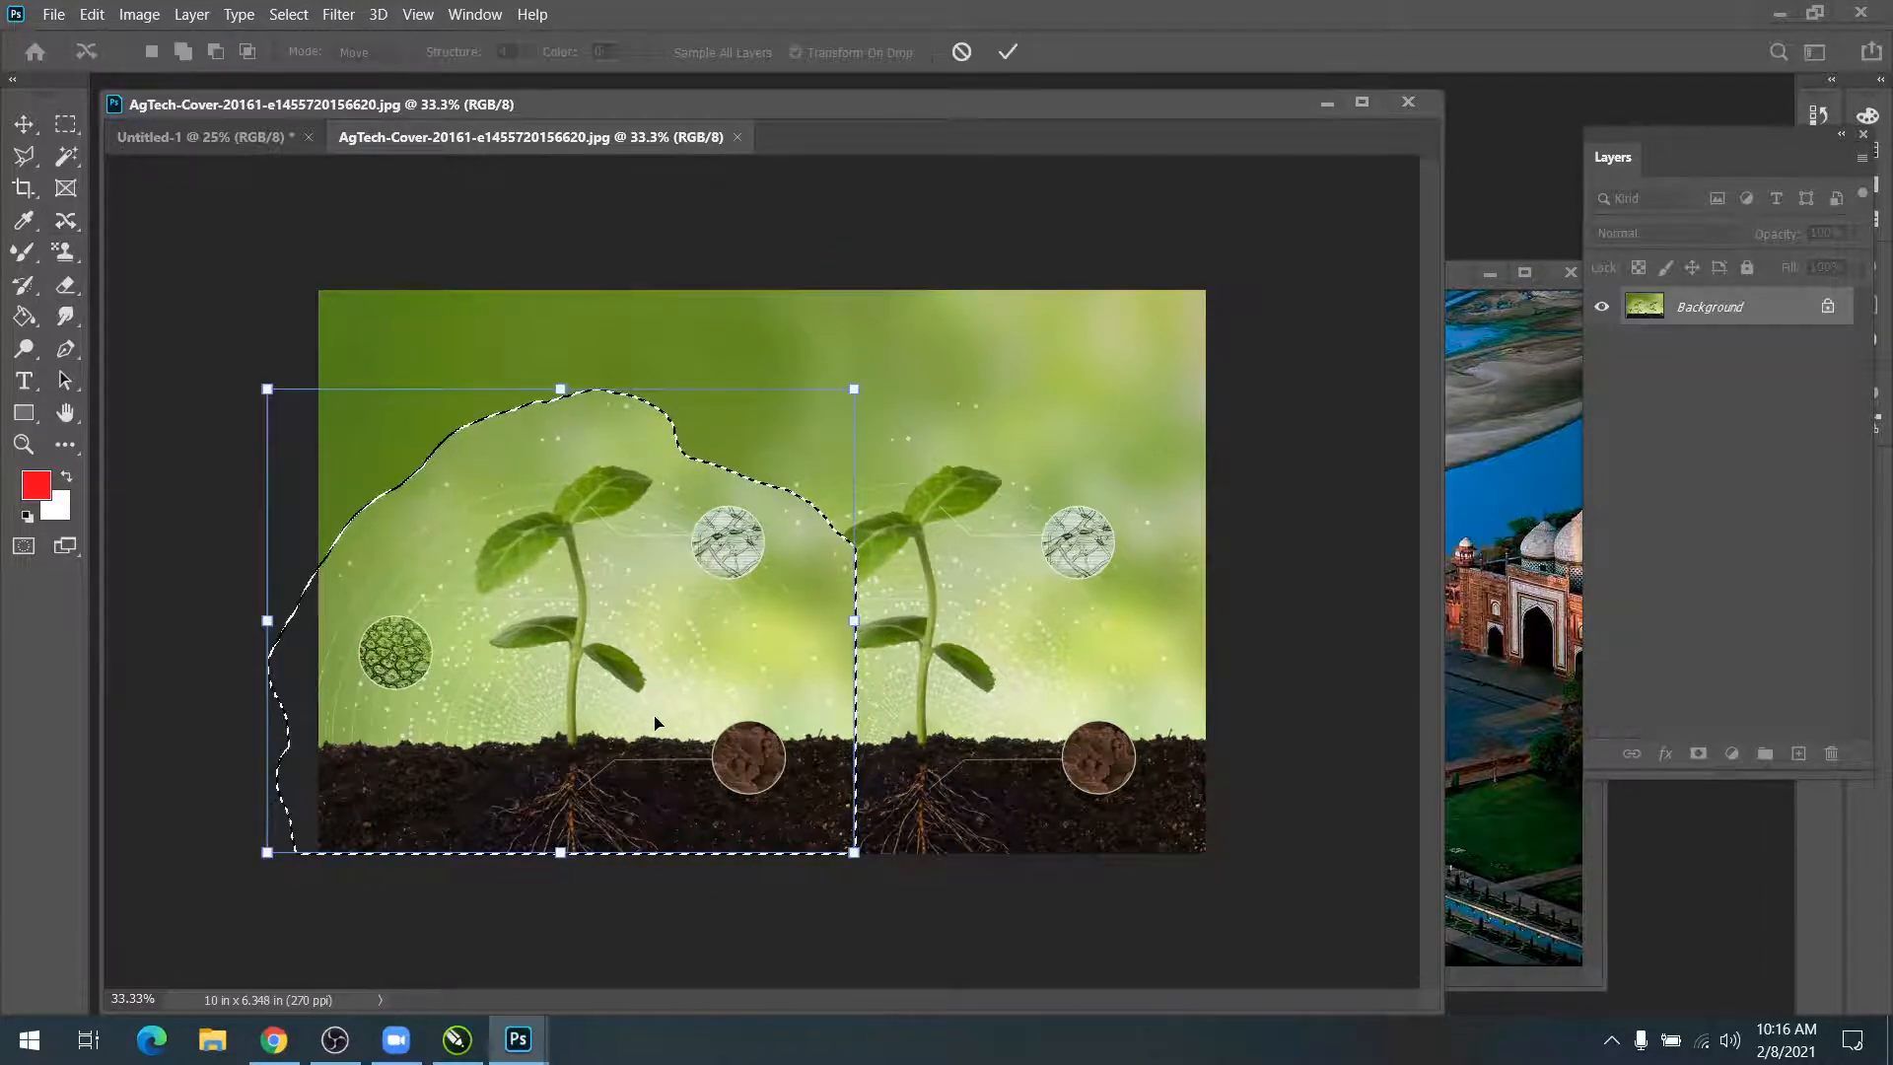
key(Return)
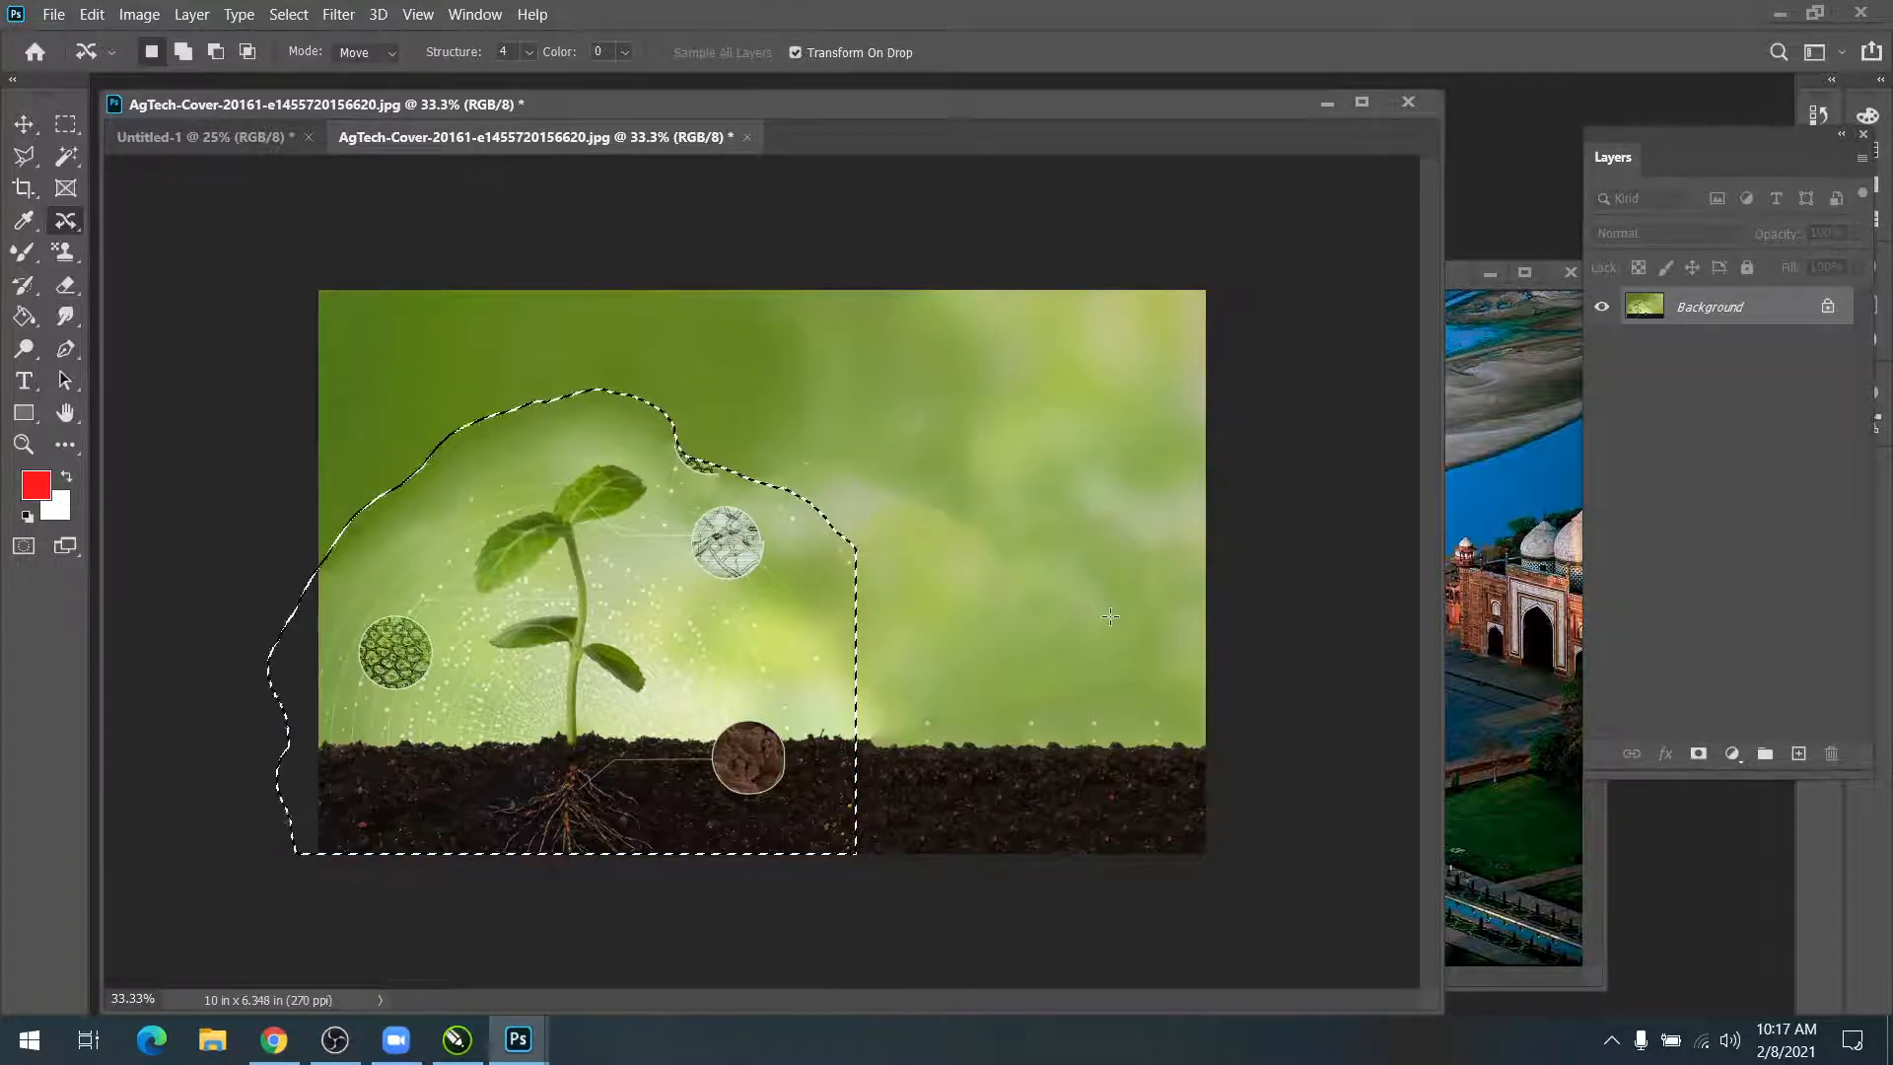
key(ctrl+d)
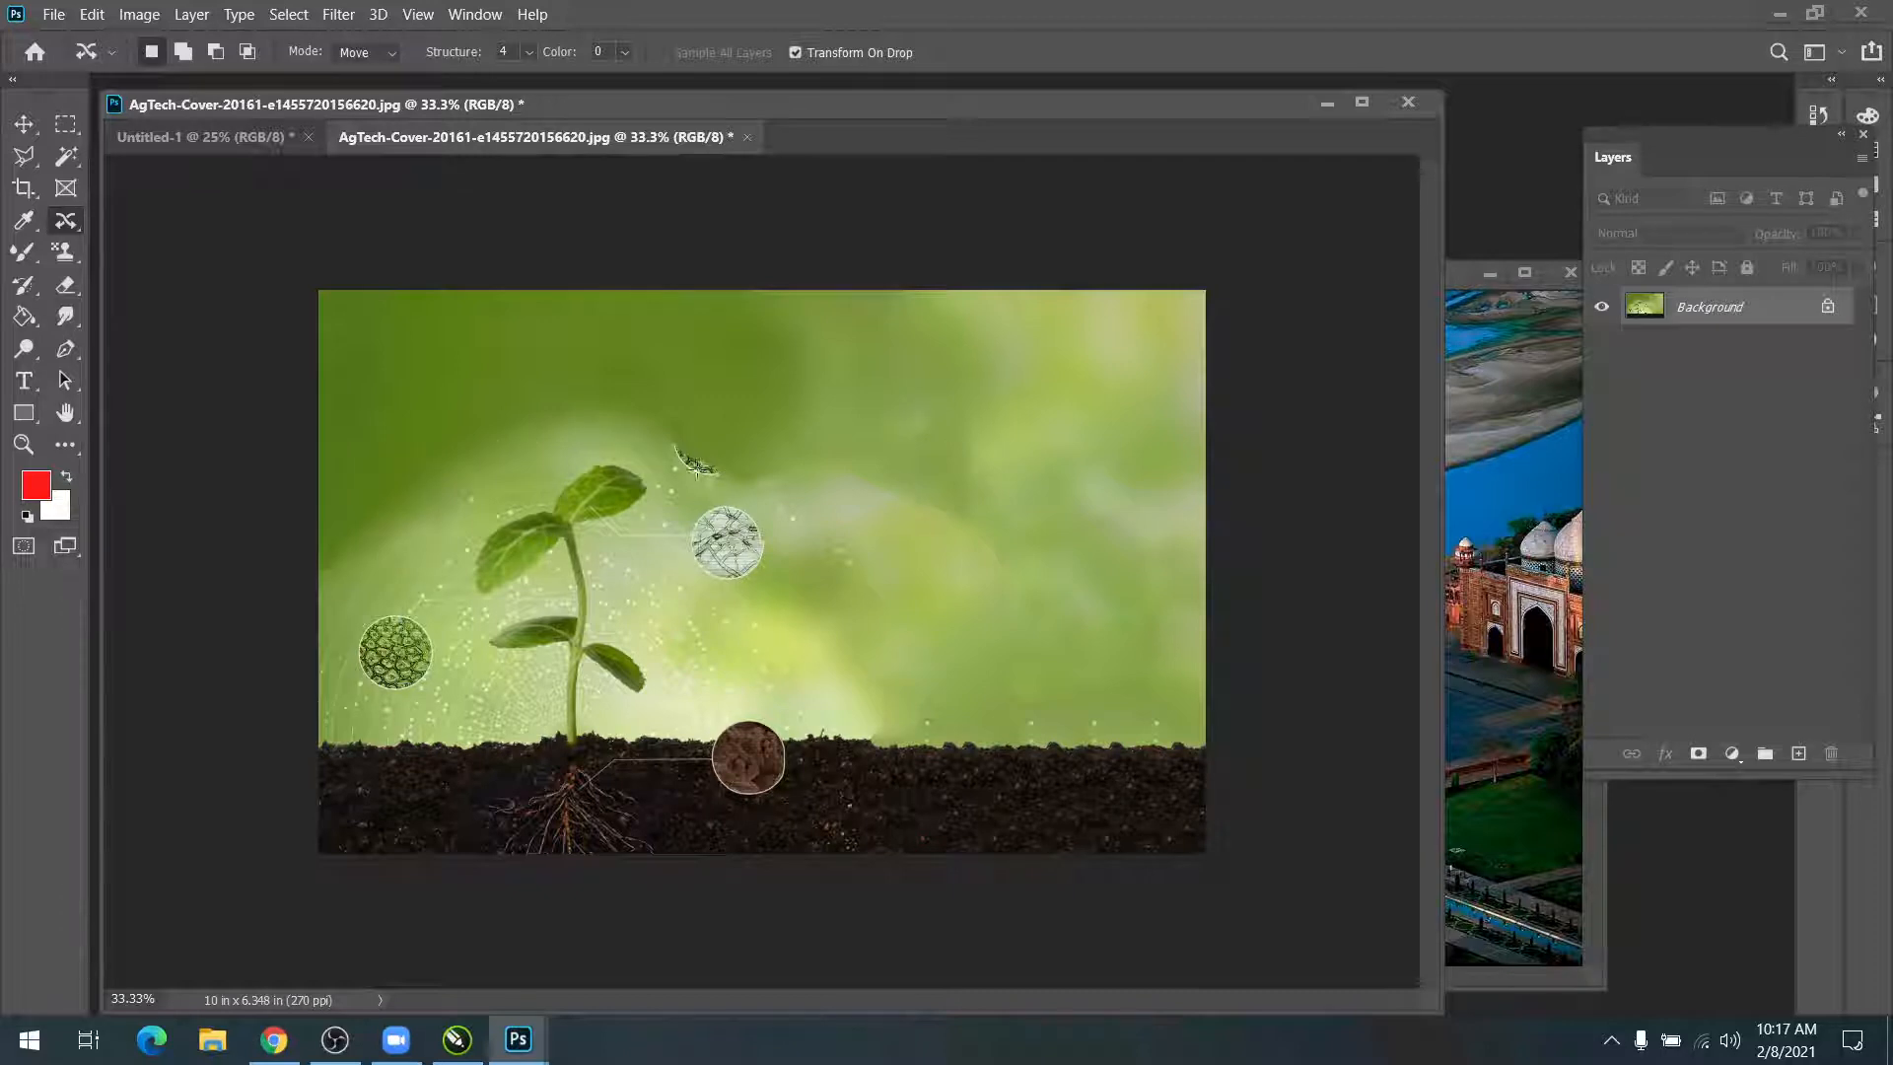
Step: Switch to the Clone Stamp Tool and enlarge its brush to 150
click(67, 220)
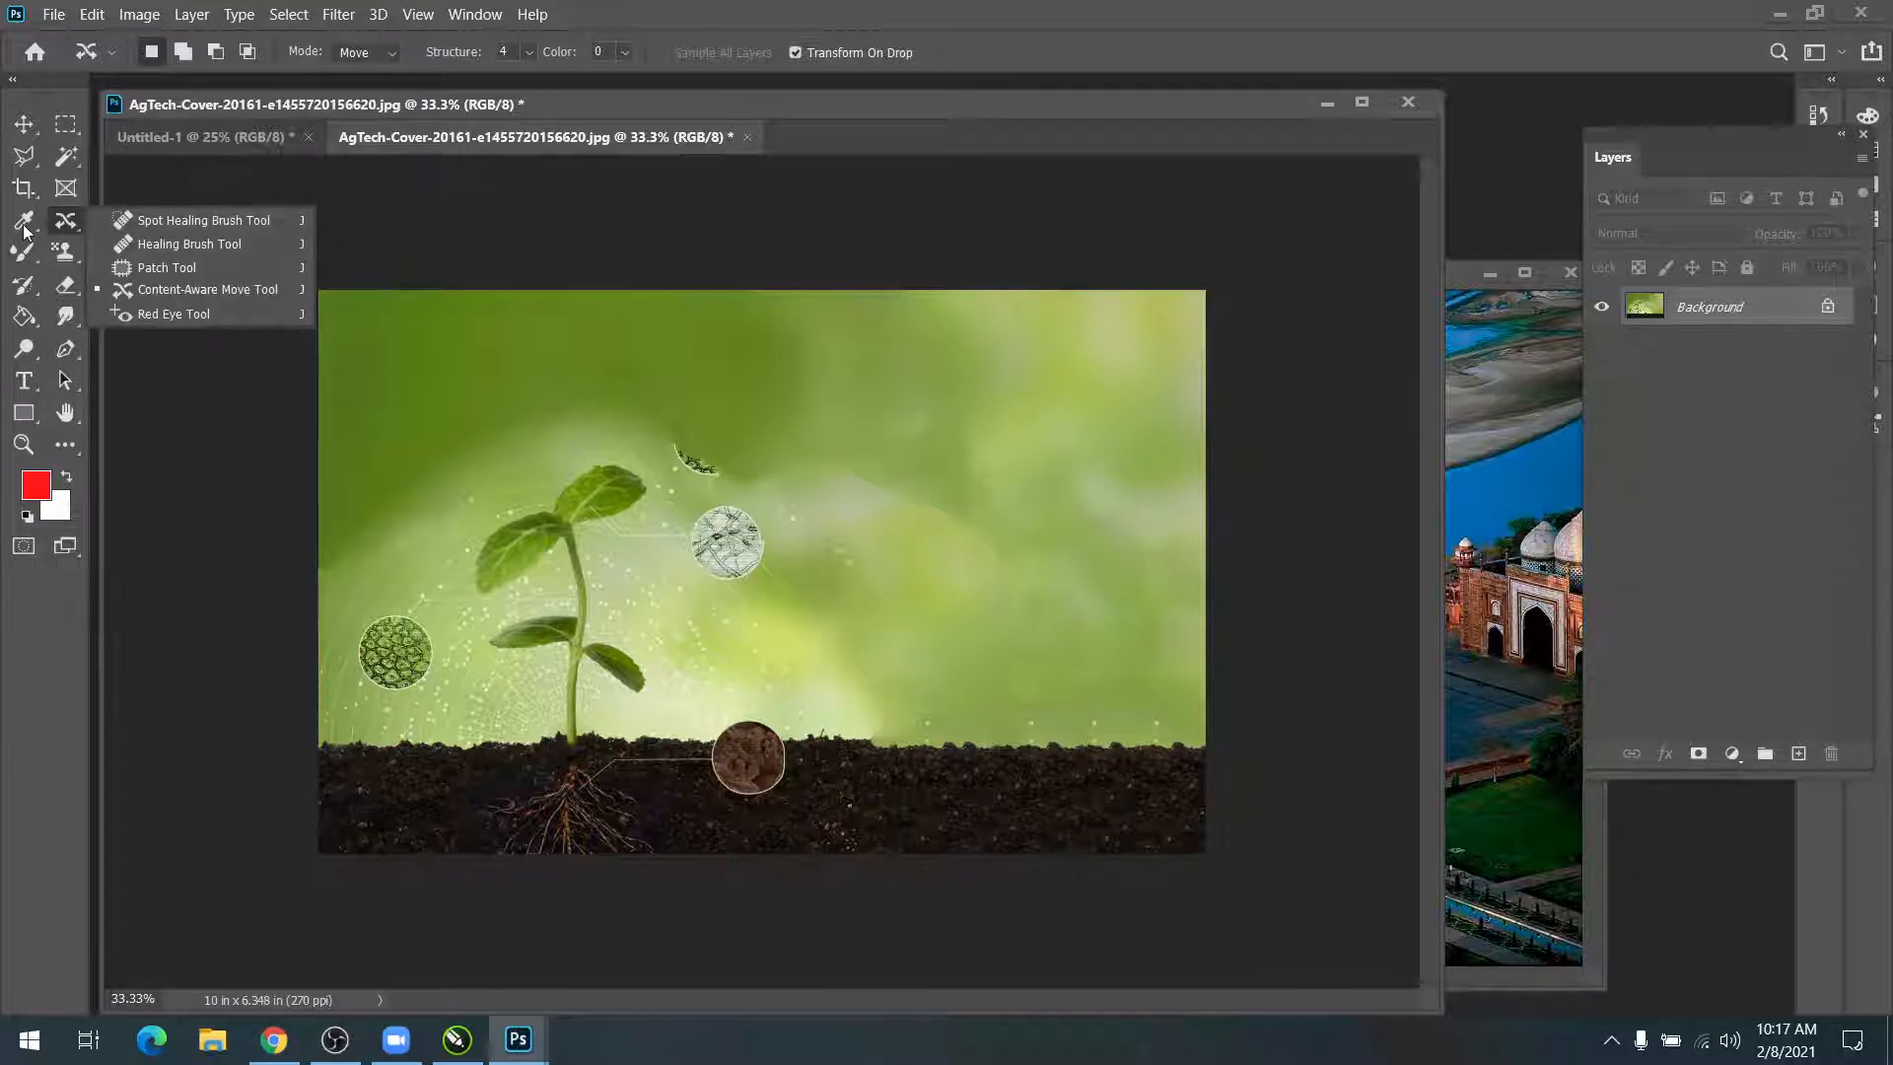
click(61, 258)
click(62, 259)
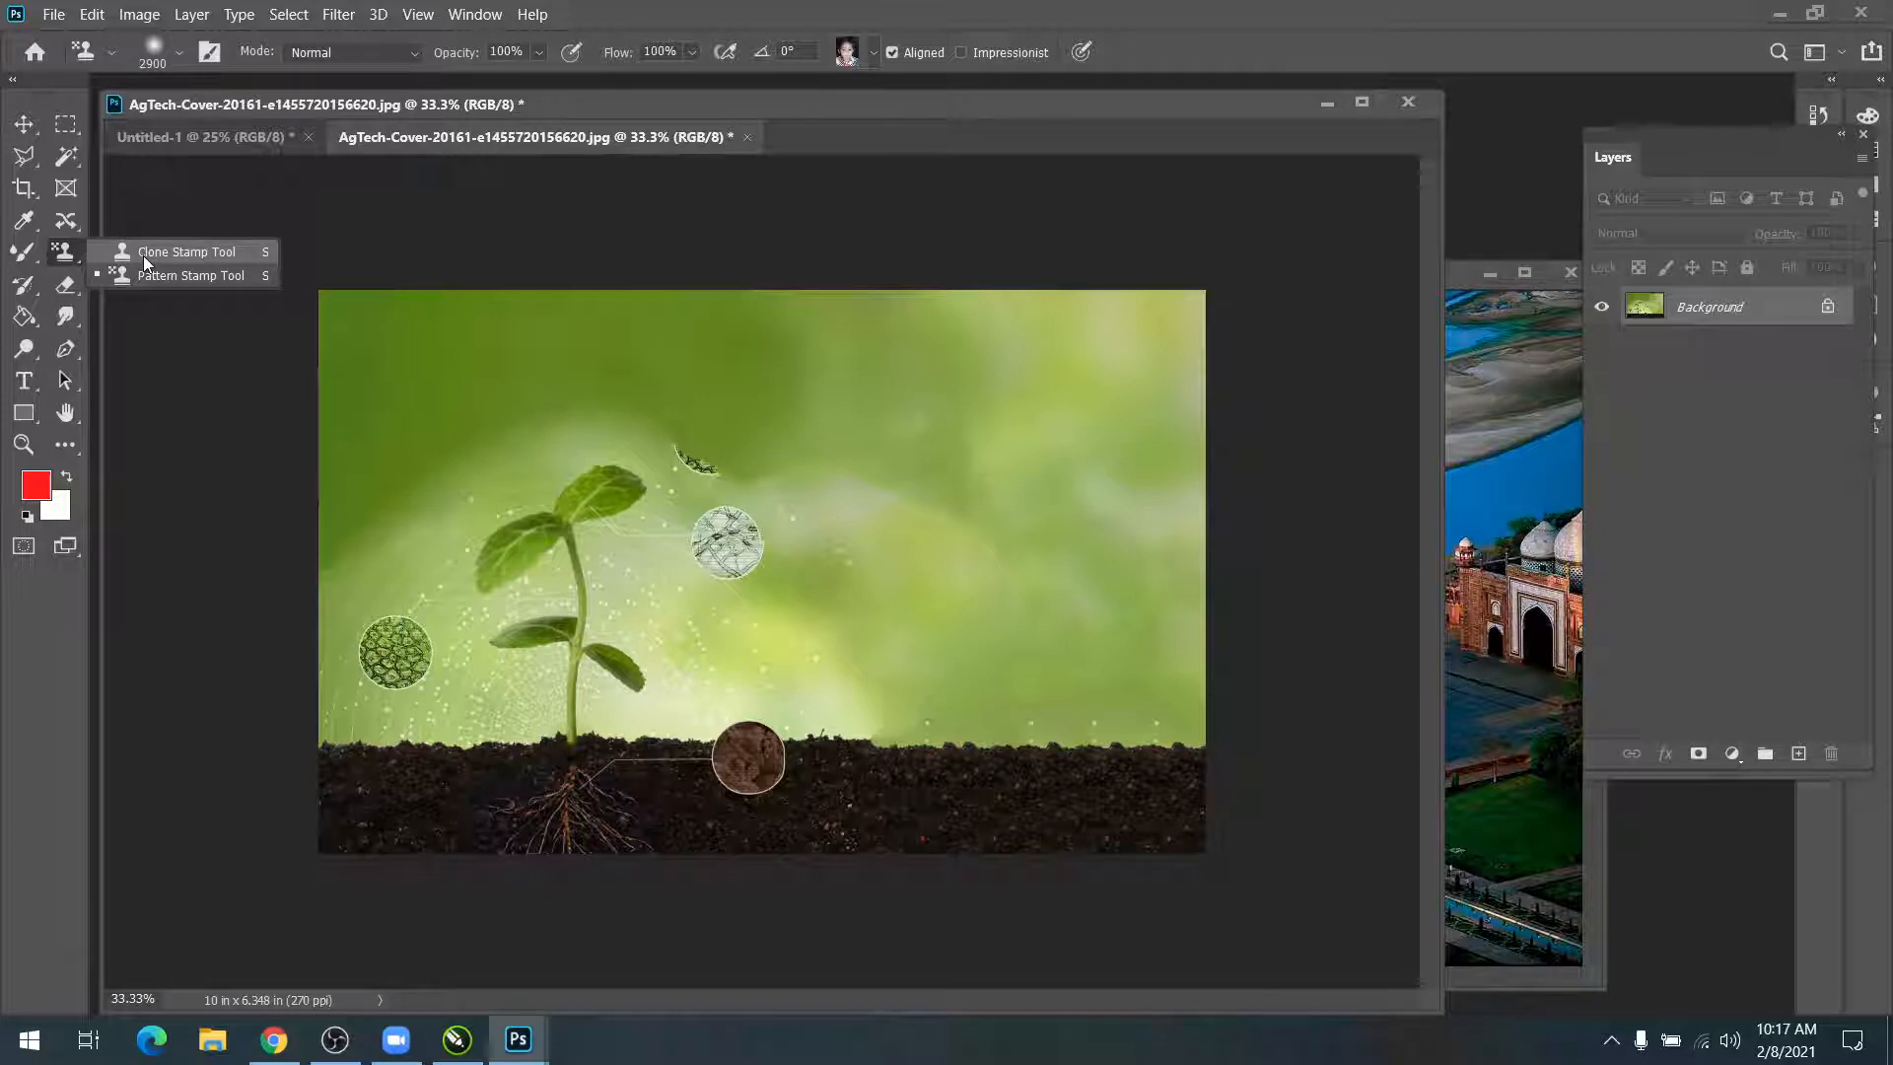
click(144, 254)
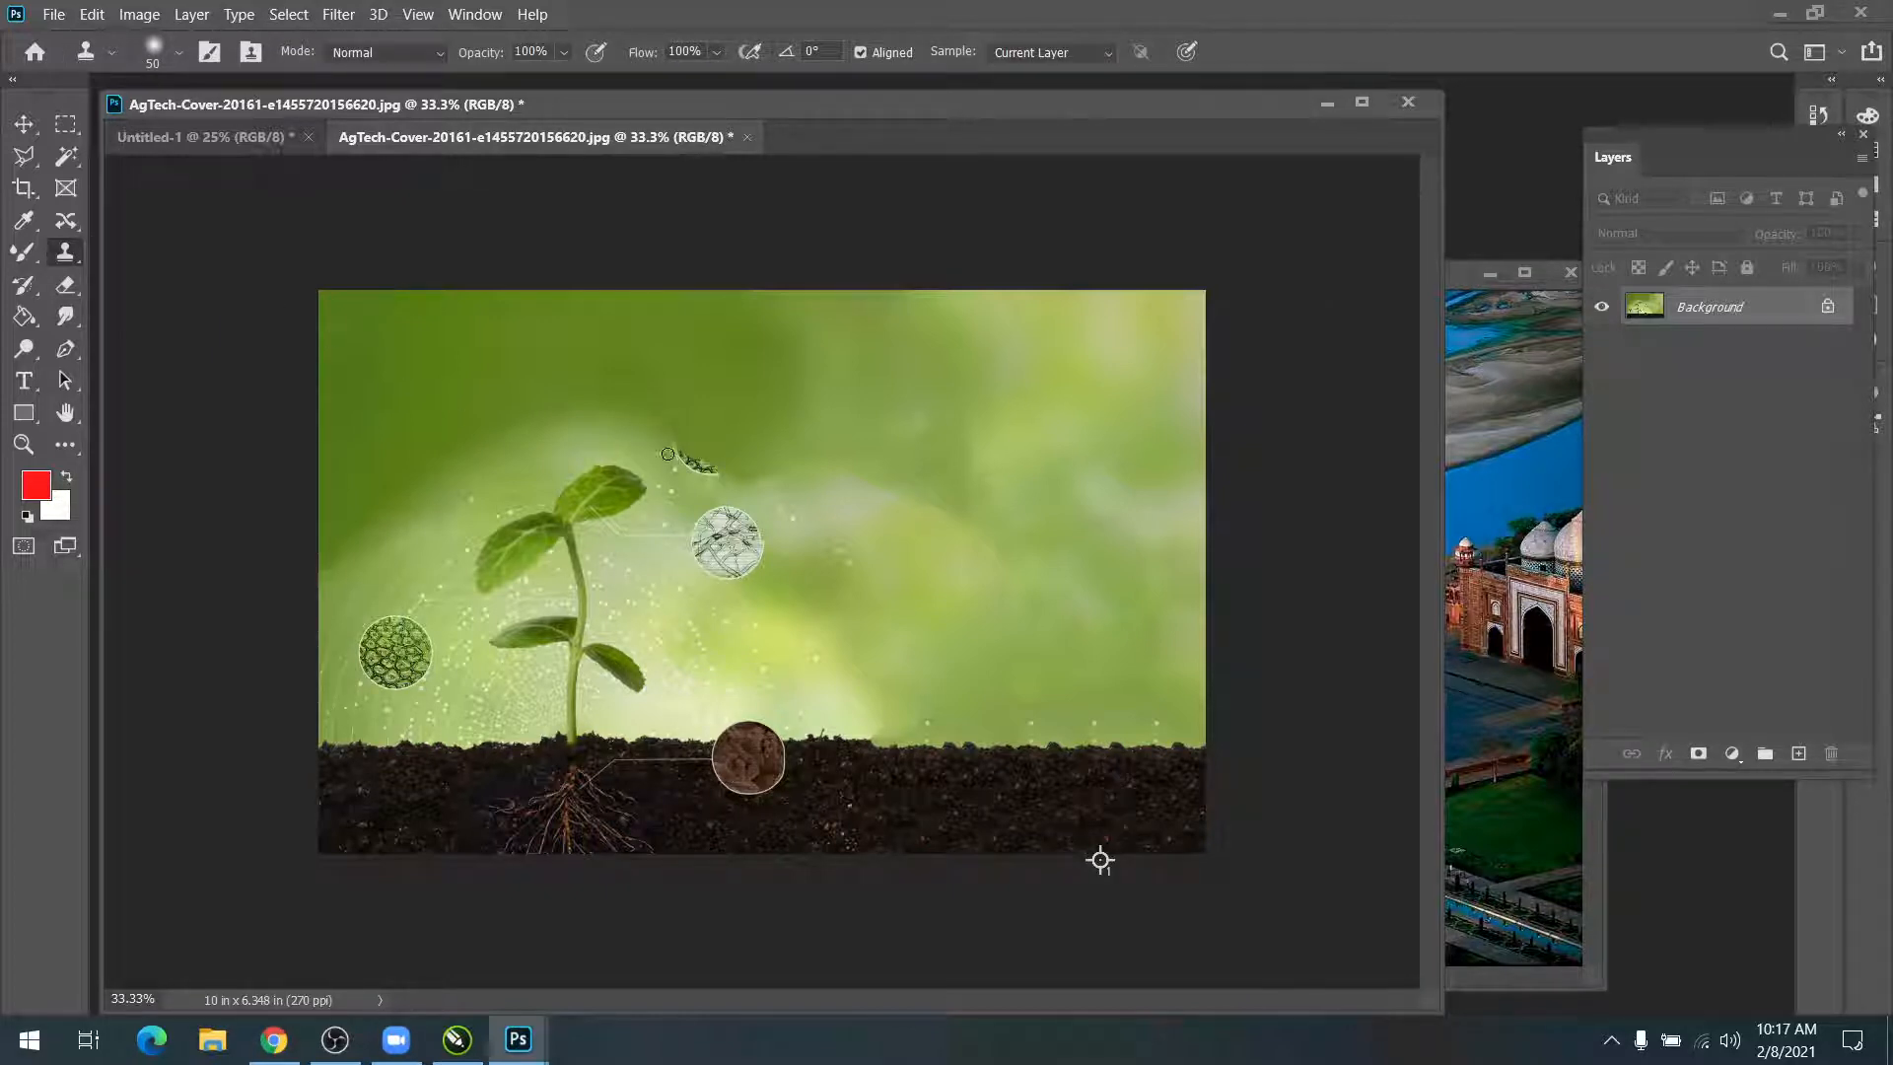
key(bracketright)
key(bracketright)
key(bracketright)
Step: Try cloning nearby green background over the dark leftover fragment above the white circular inset at 100% opacity, and undo the attempts
alt+click(650, 437)
drag(659, 442, 719, 466)
key(ctrl+z)
key(ctrl+z)
key(ctrl+z)
key(ctrl+z)
key(ctrl+z)
key(ctrl+z)
key(ctrl+z)
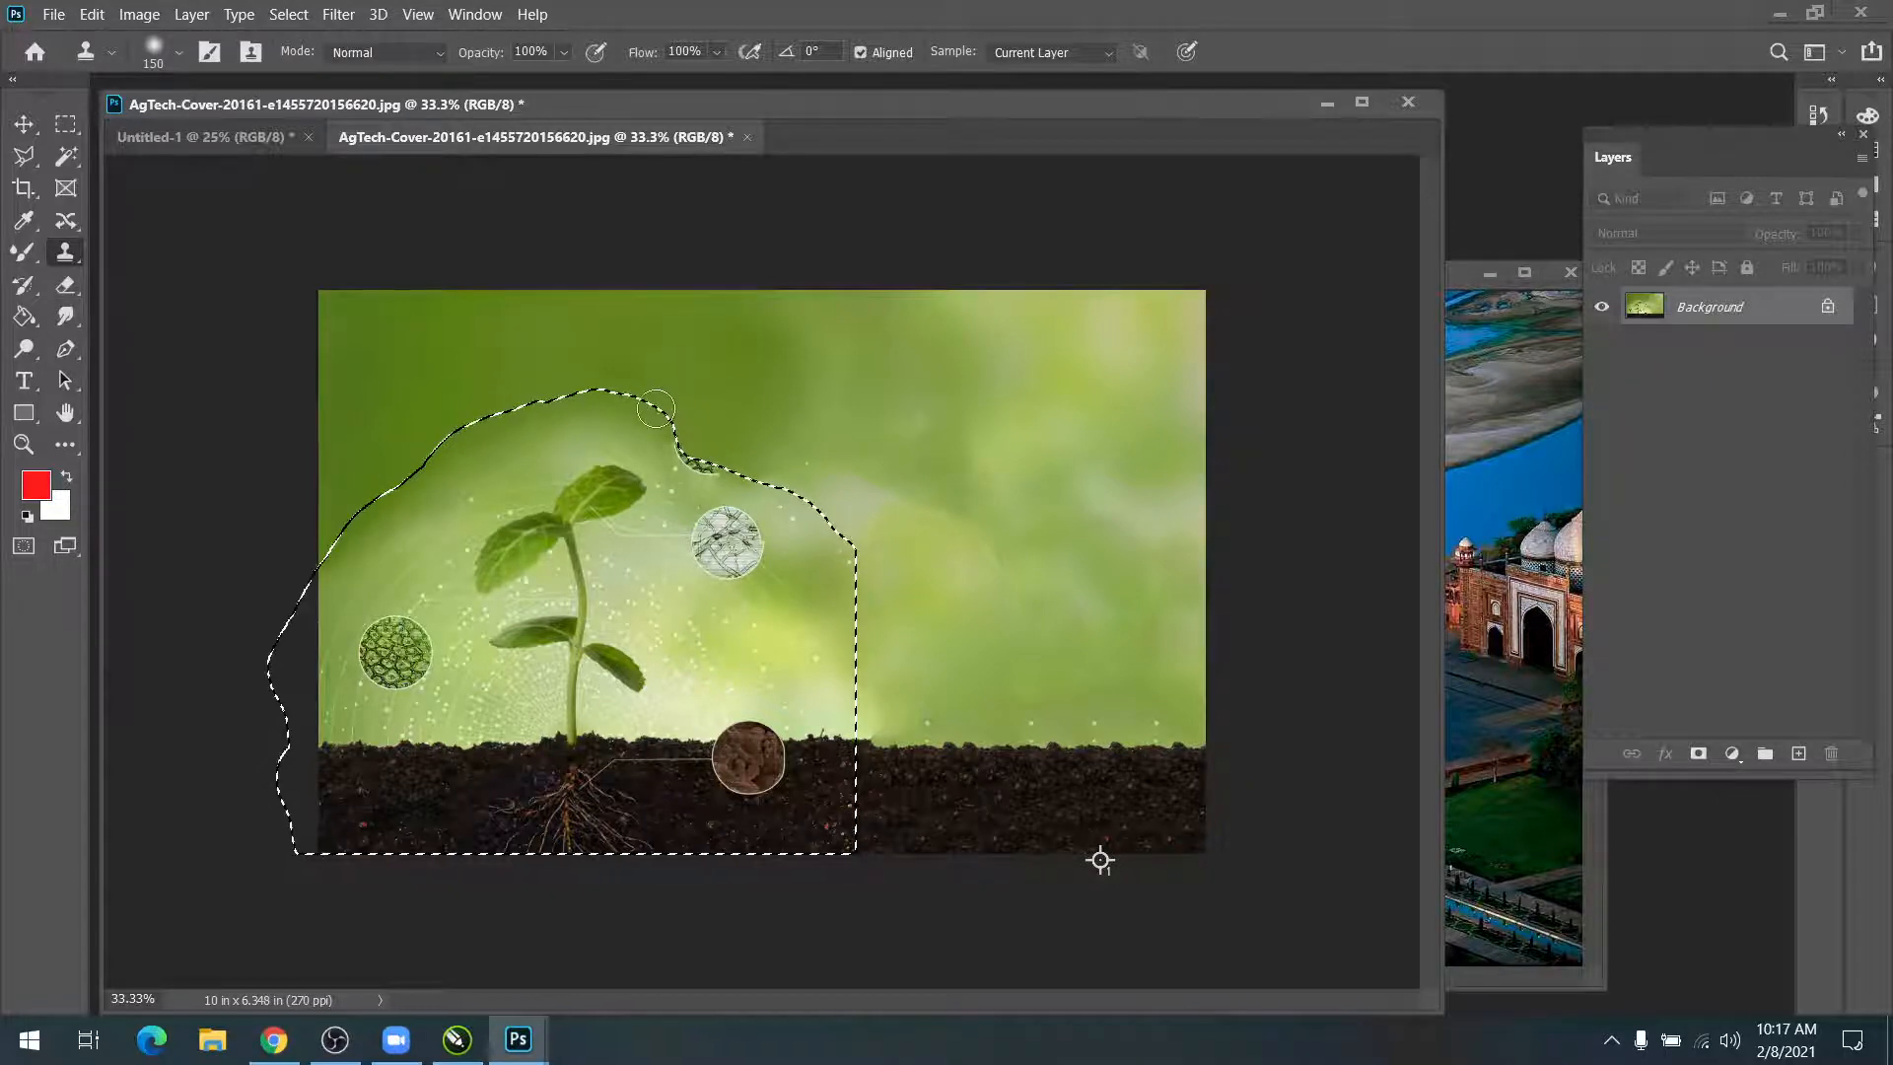
key(ctrl+d)
click(681, 461)
key(ctrl+z)
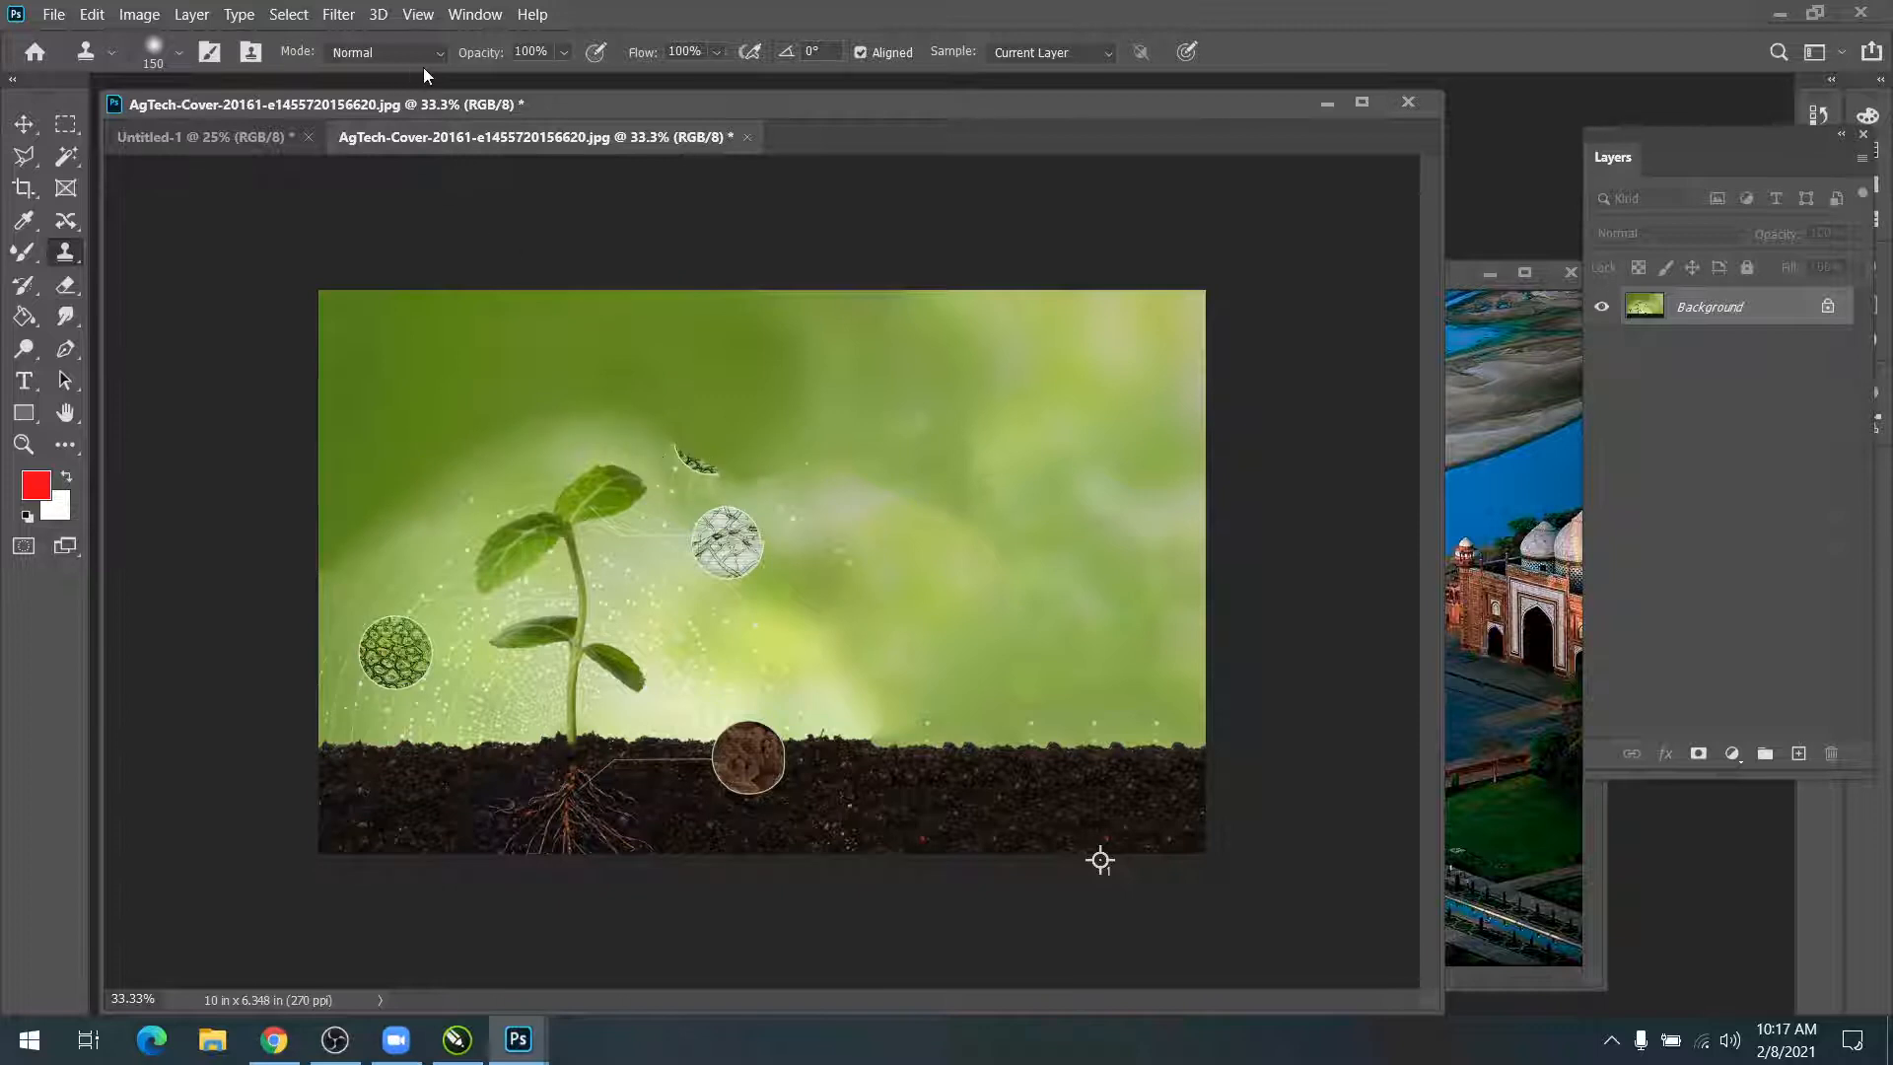
Step: Lower the Clone Stamp opacity to 46% and cover the dark leftover fragment above the white inset with green background sampled beside it
drag(566, 53, 548, 81)
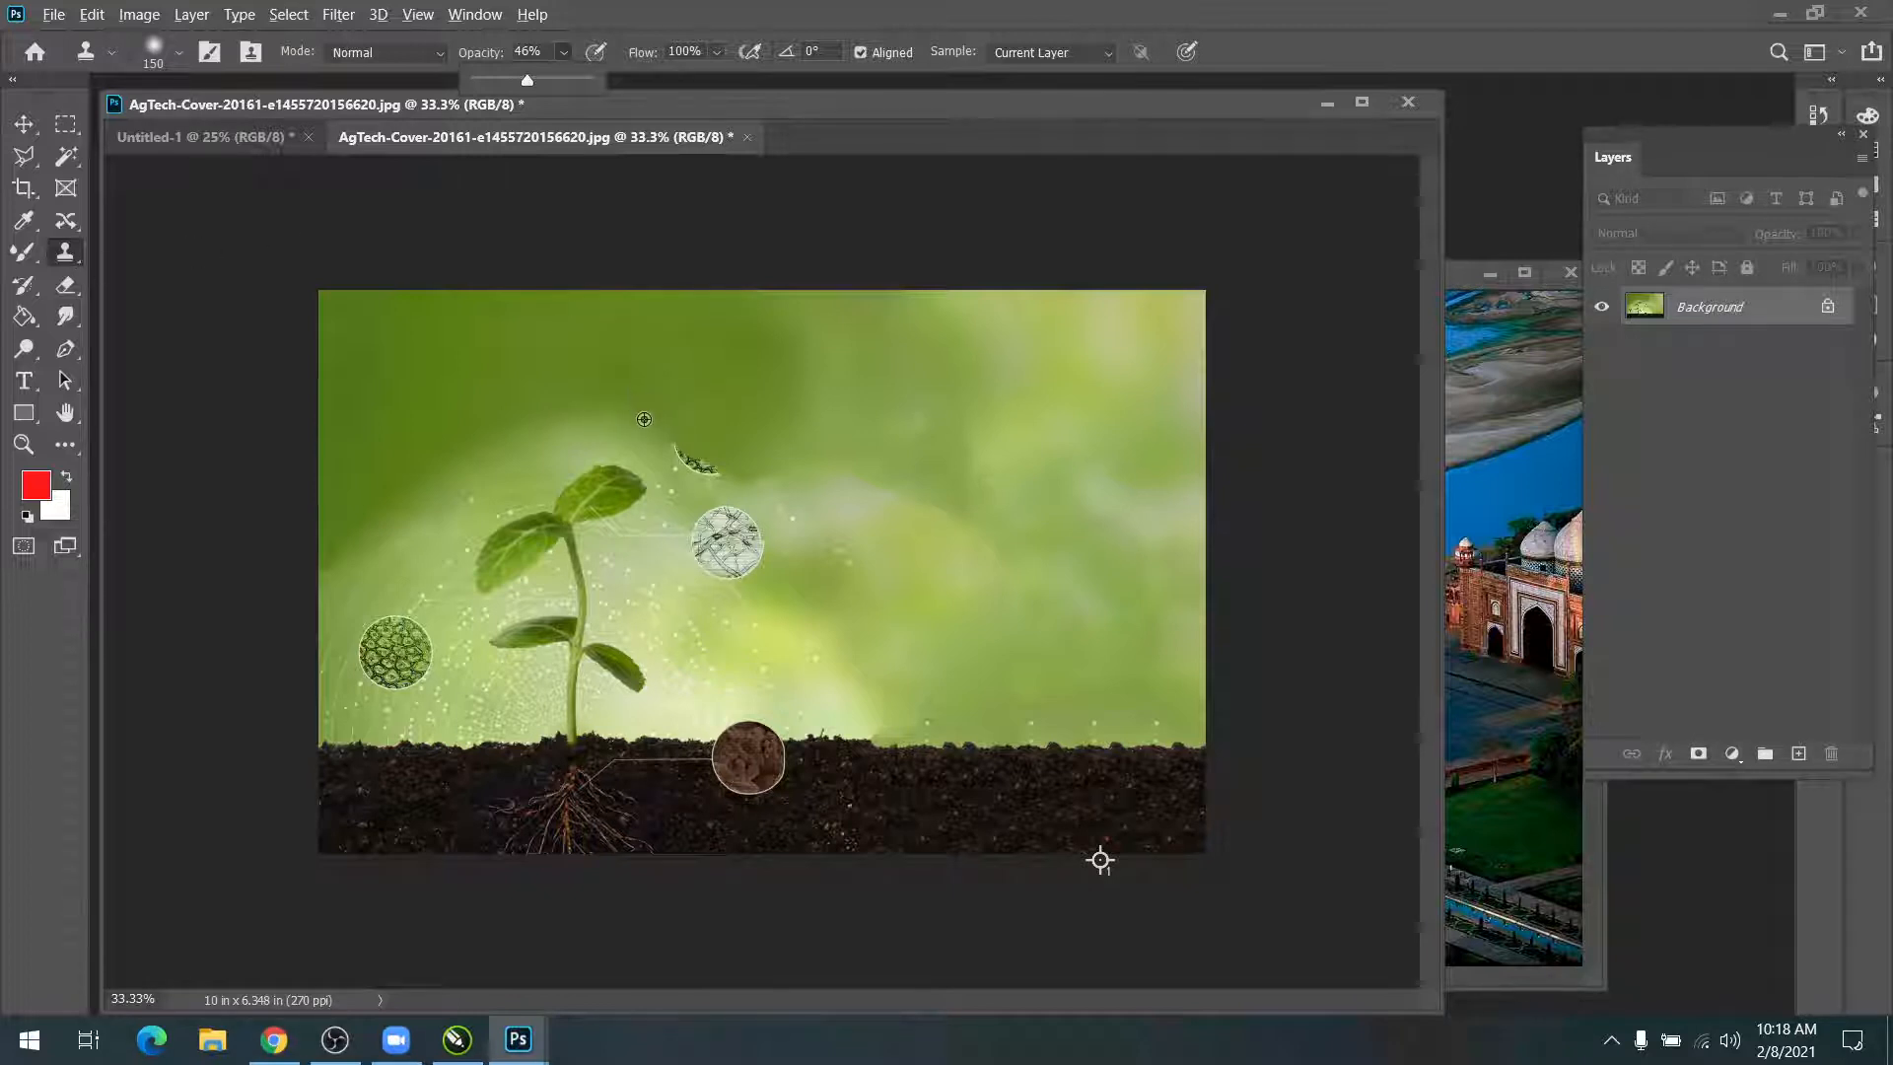
alt+click(639, 444)
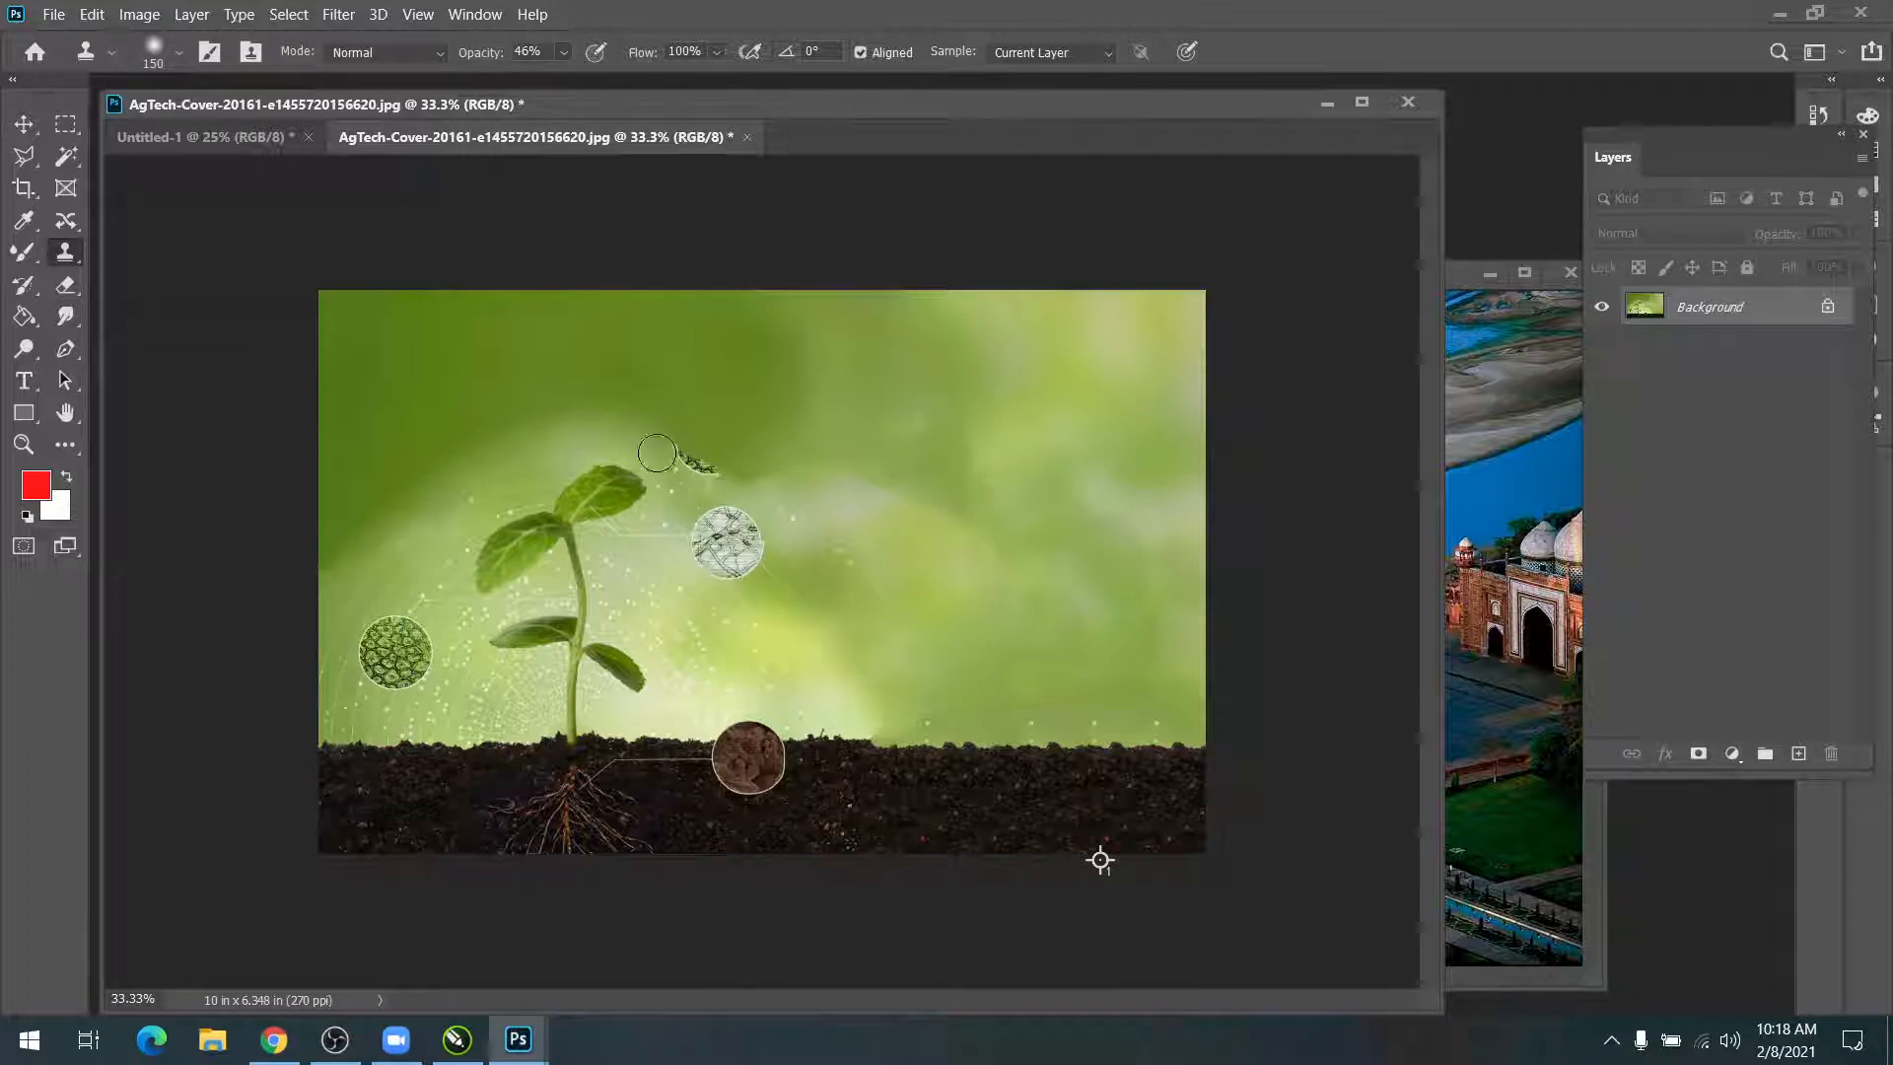
click(676, 457)
click(681, 460)
click(687, 464)
alt+click(687, 482)
click(702, 474)
click(707, 467)
alt+click(699, 484)
click(691, 480)
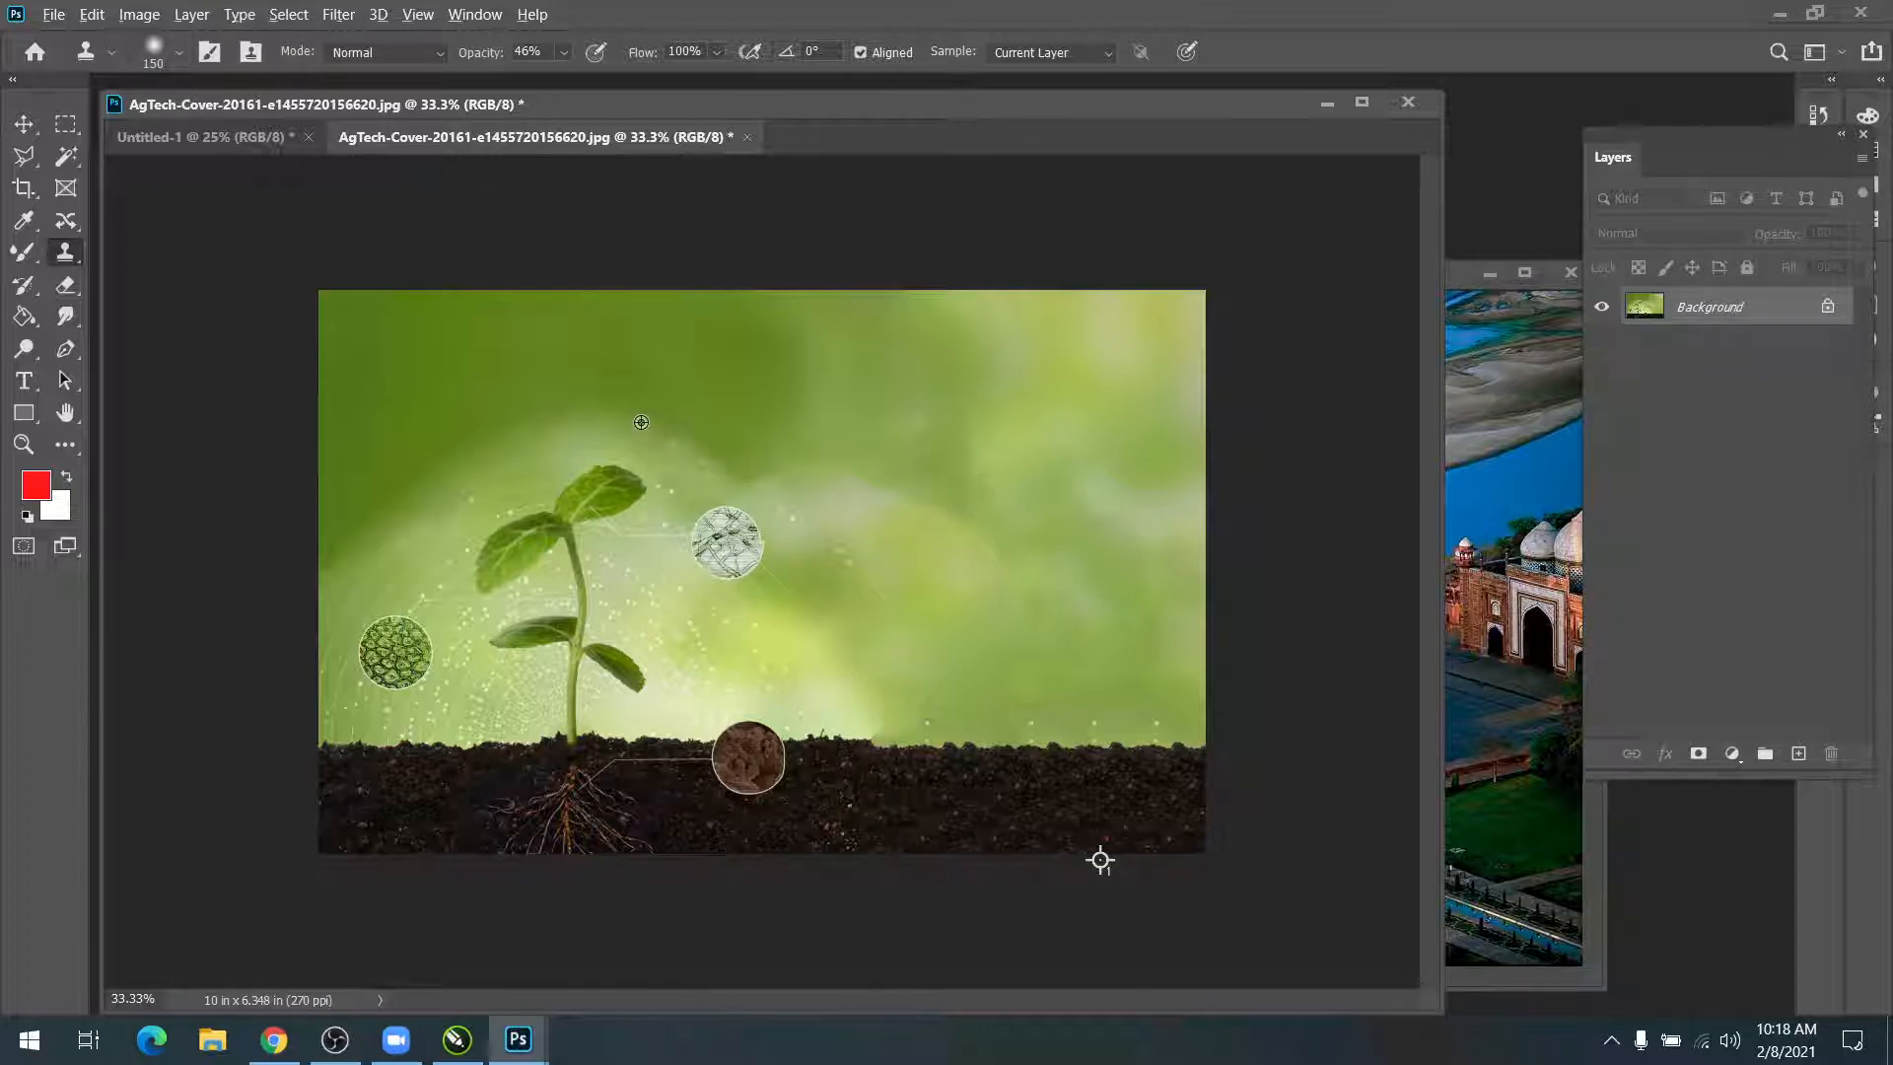
Step: Clone more sampled background just above the white inset to blend the patched area, and return to the Move Tool
alt+click(680, 433)
click(722, 493)
alt+click(642, 435)
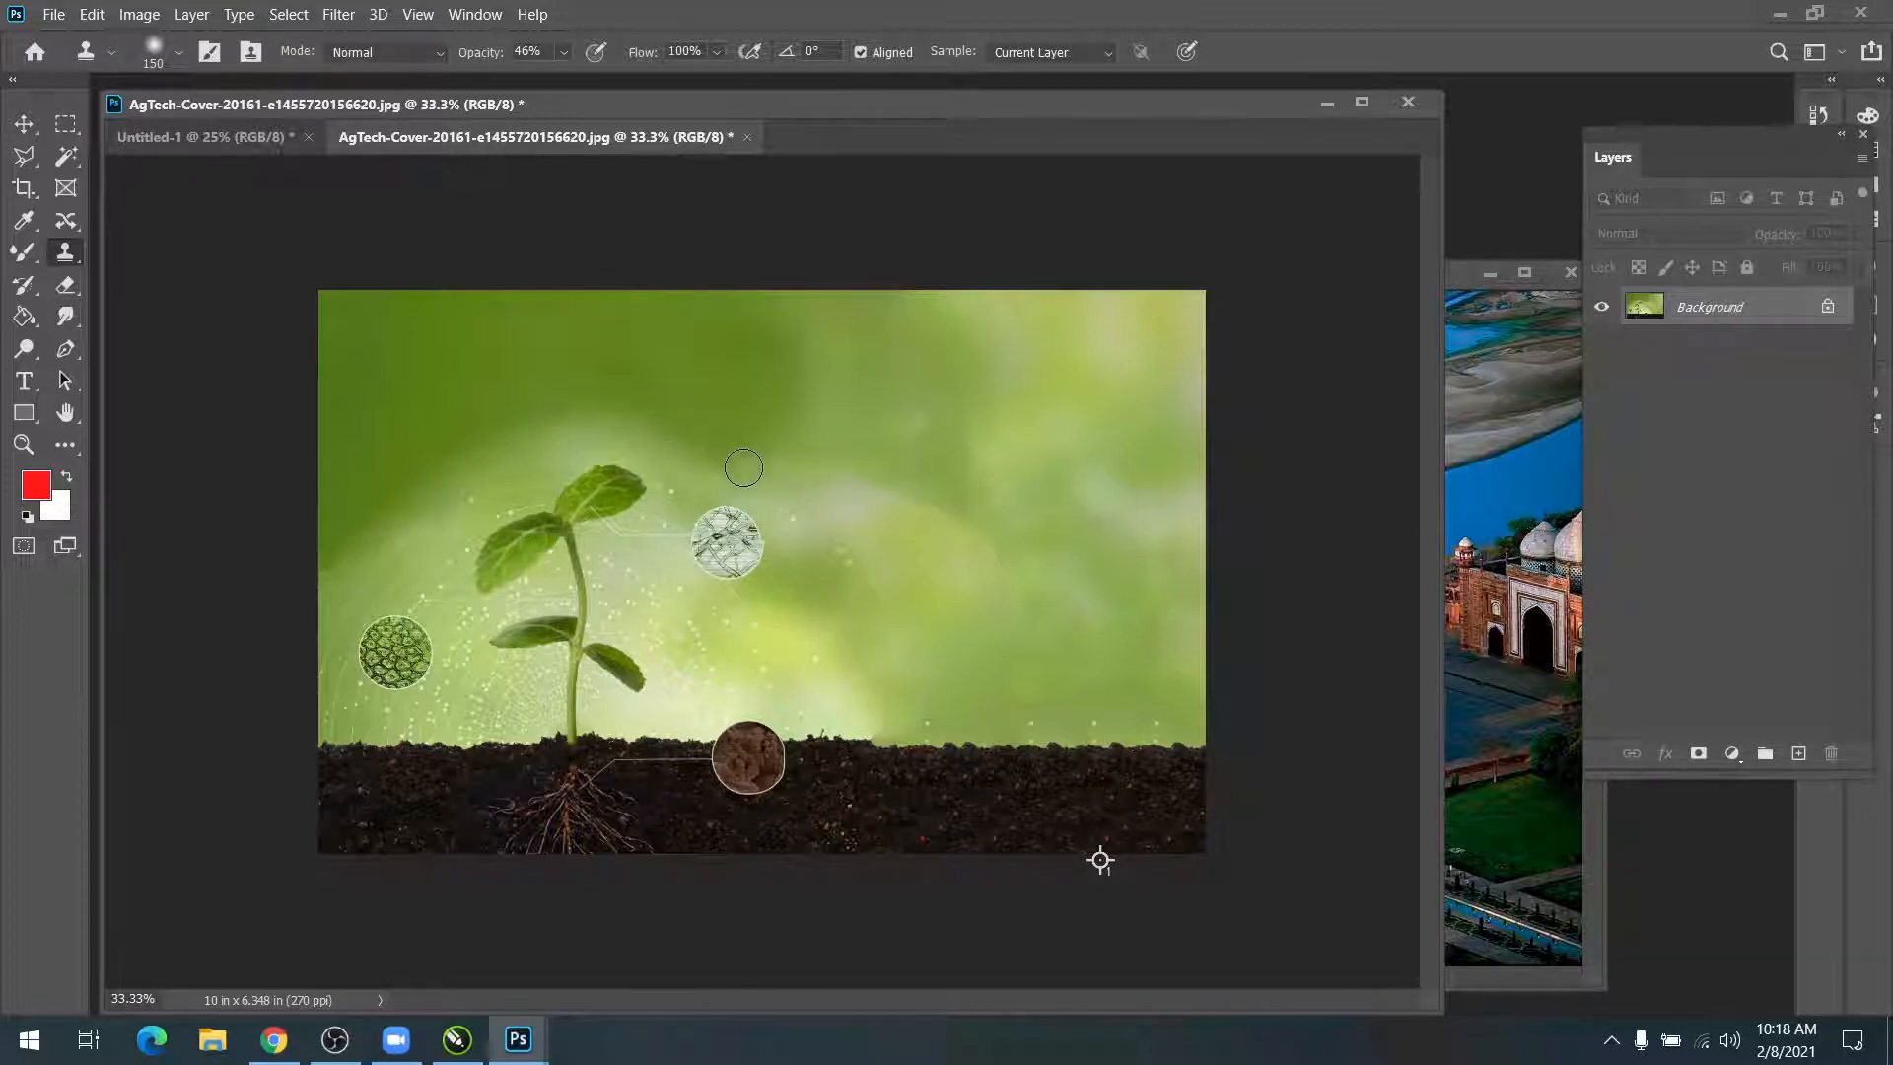
key(v)
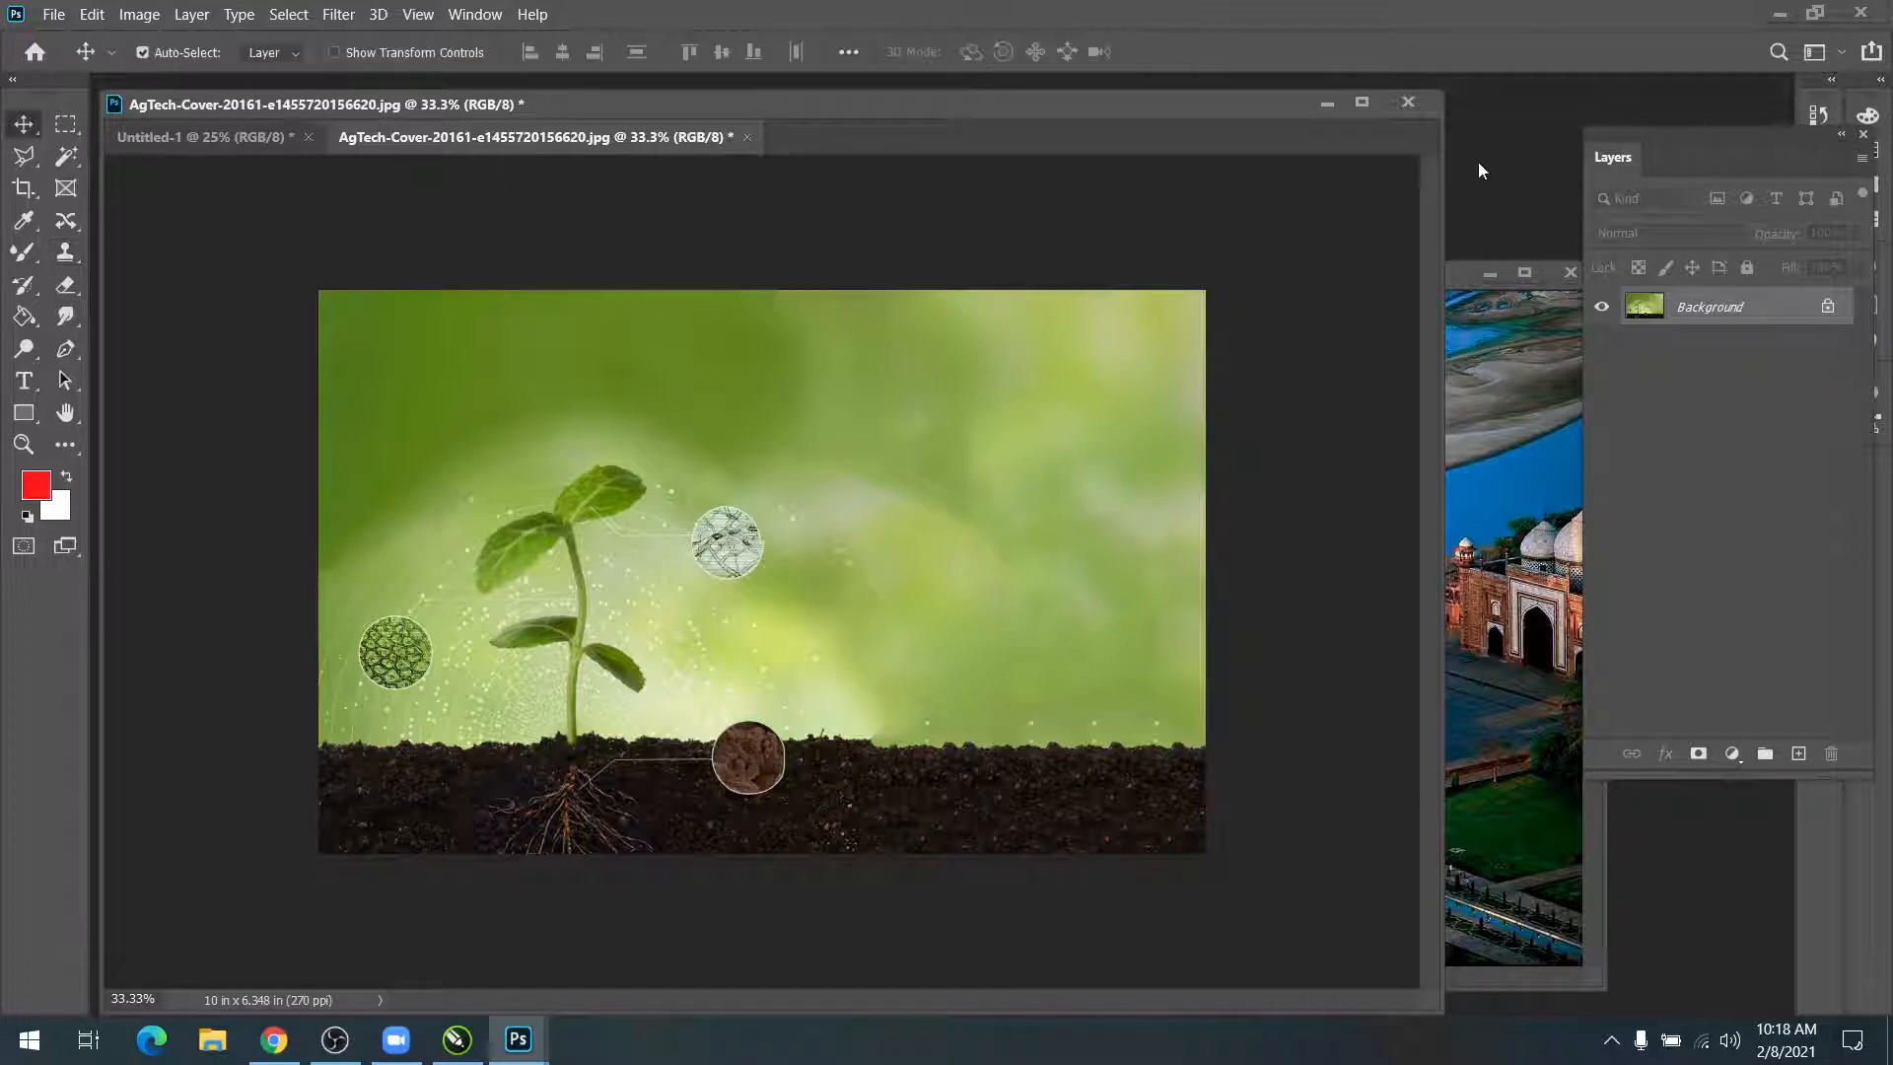
Step: Browse the Clipart-1 folder and its Umaid Bhawan subfolder for another practice image to open
key(ctrl+o)
scroll(991, 493, down, 15)
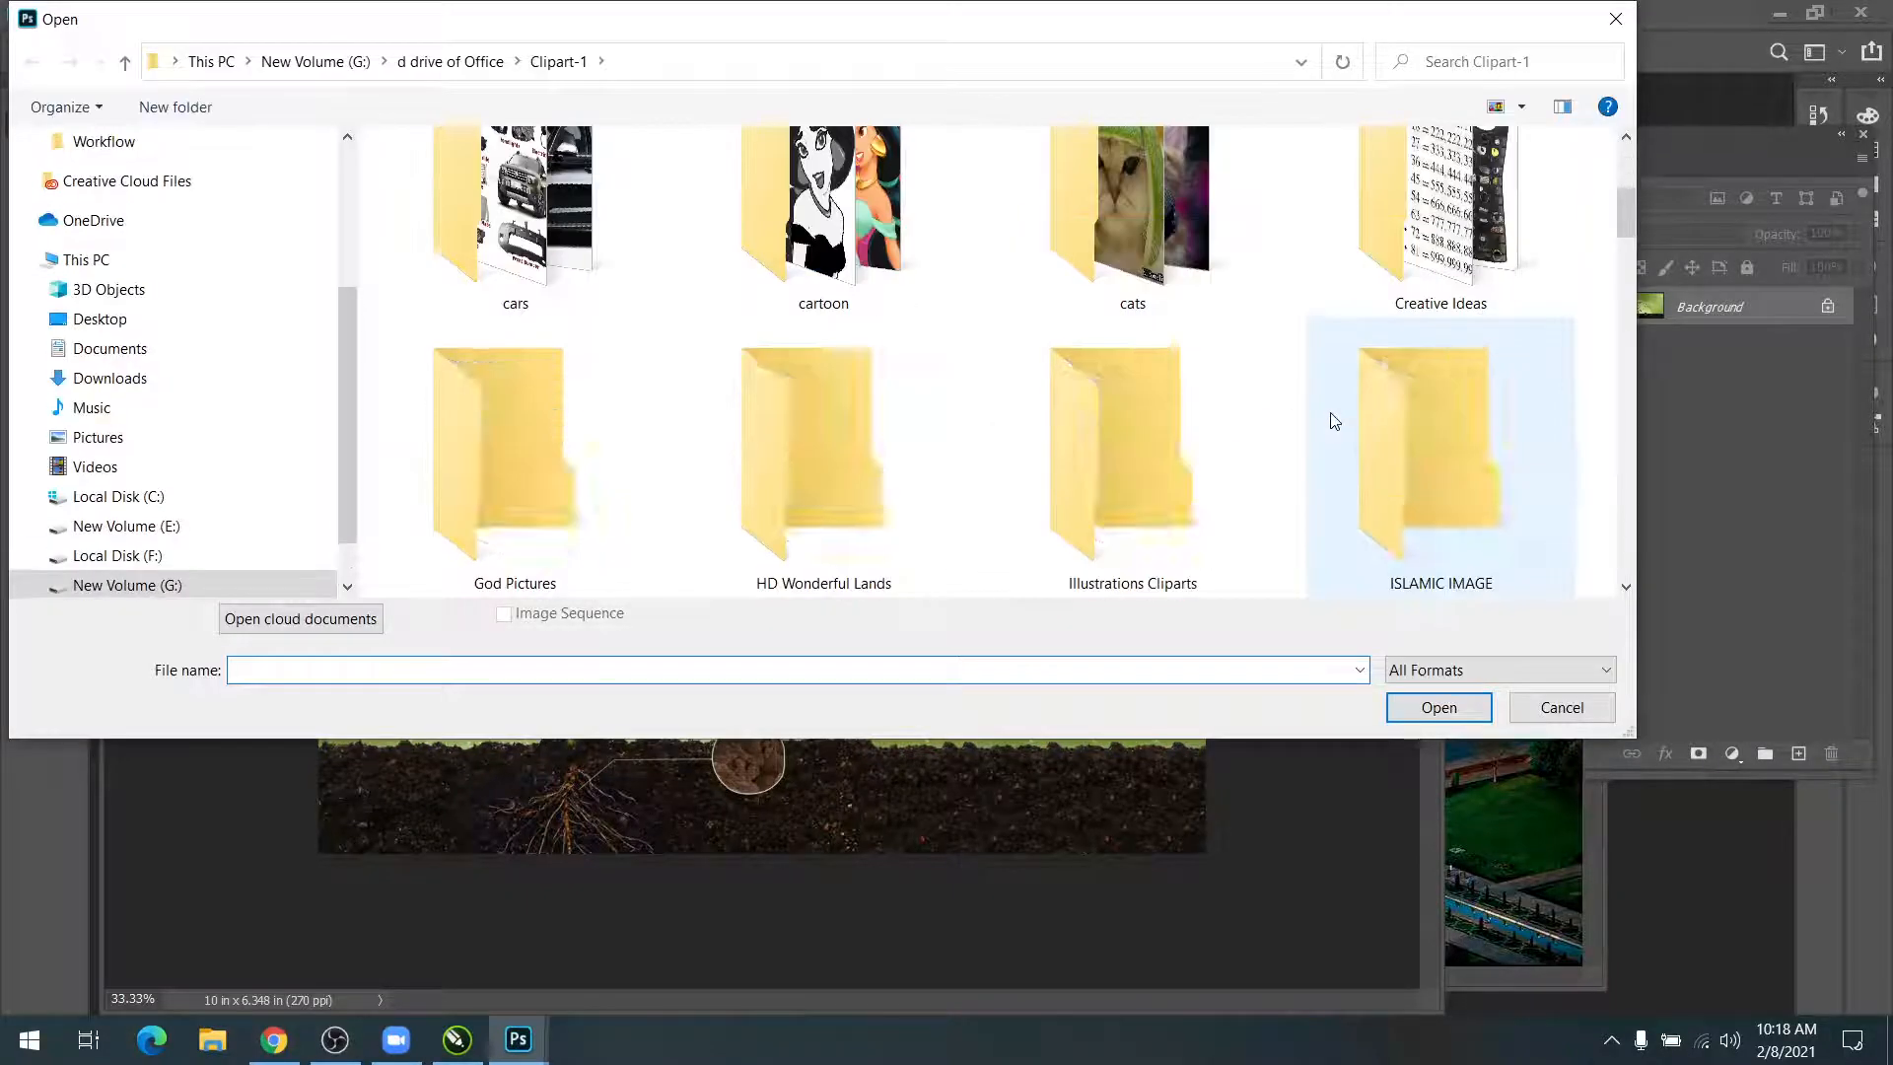
scroll(1214, 427, down, 10)
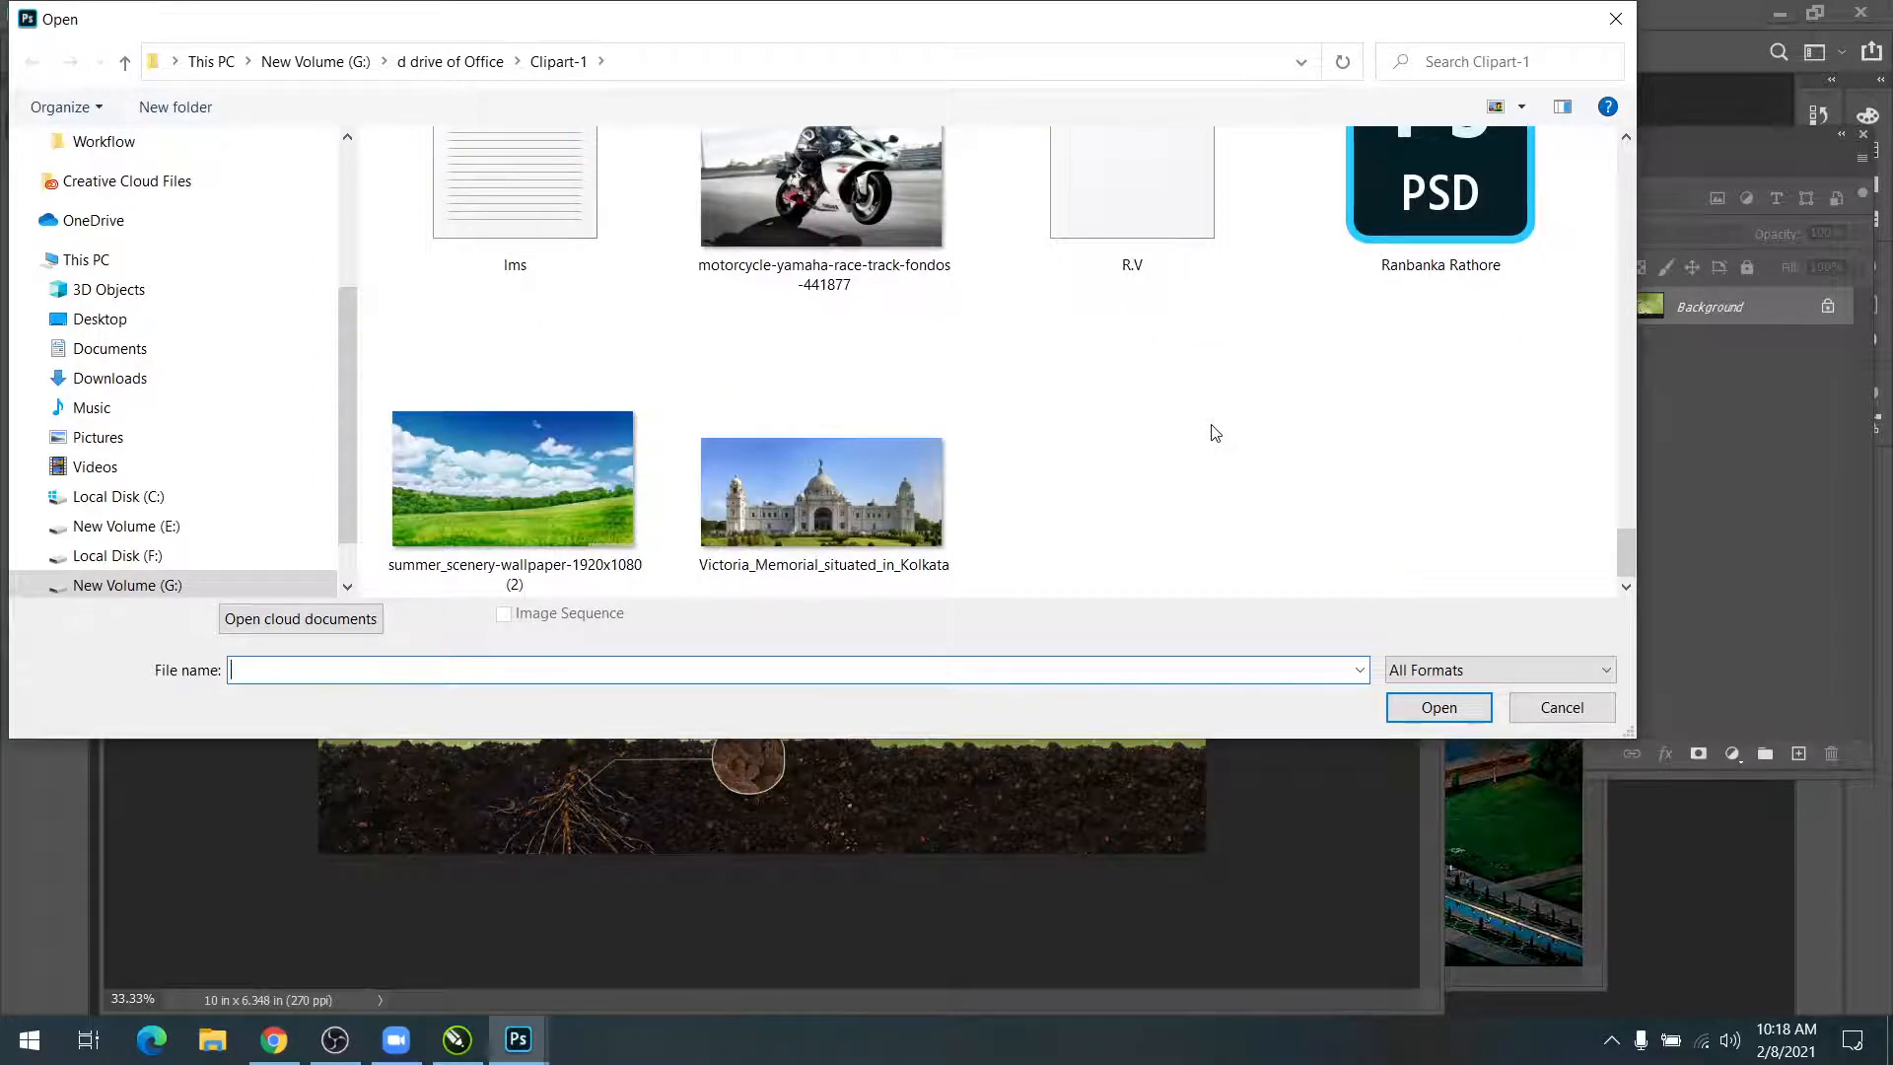
scroll(1215, 433, up, 5)
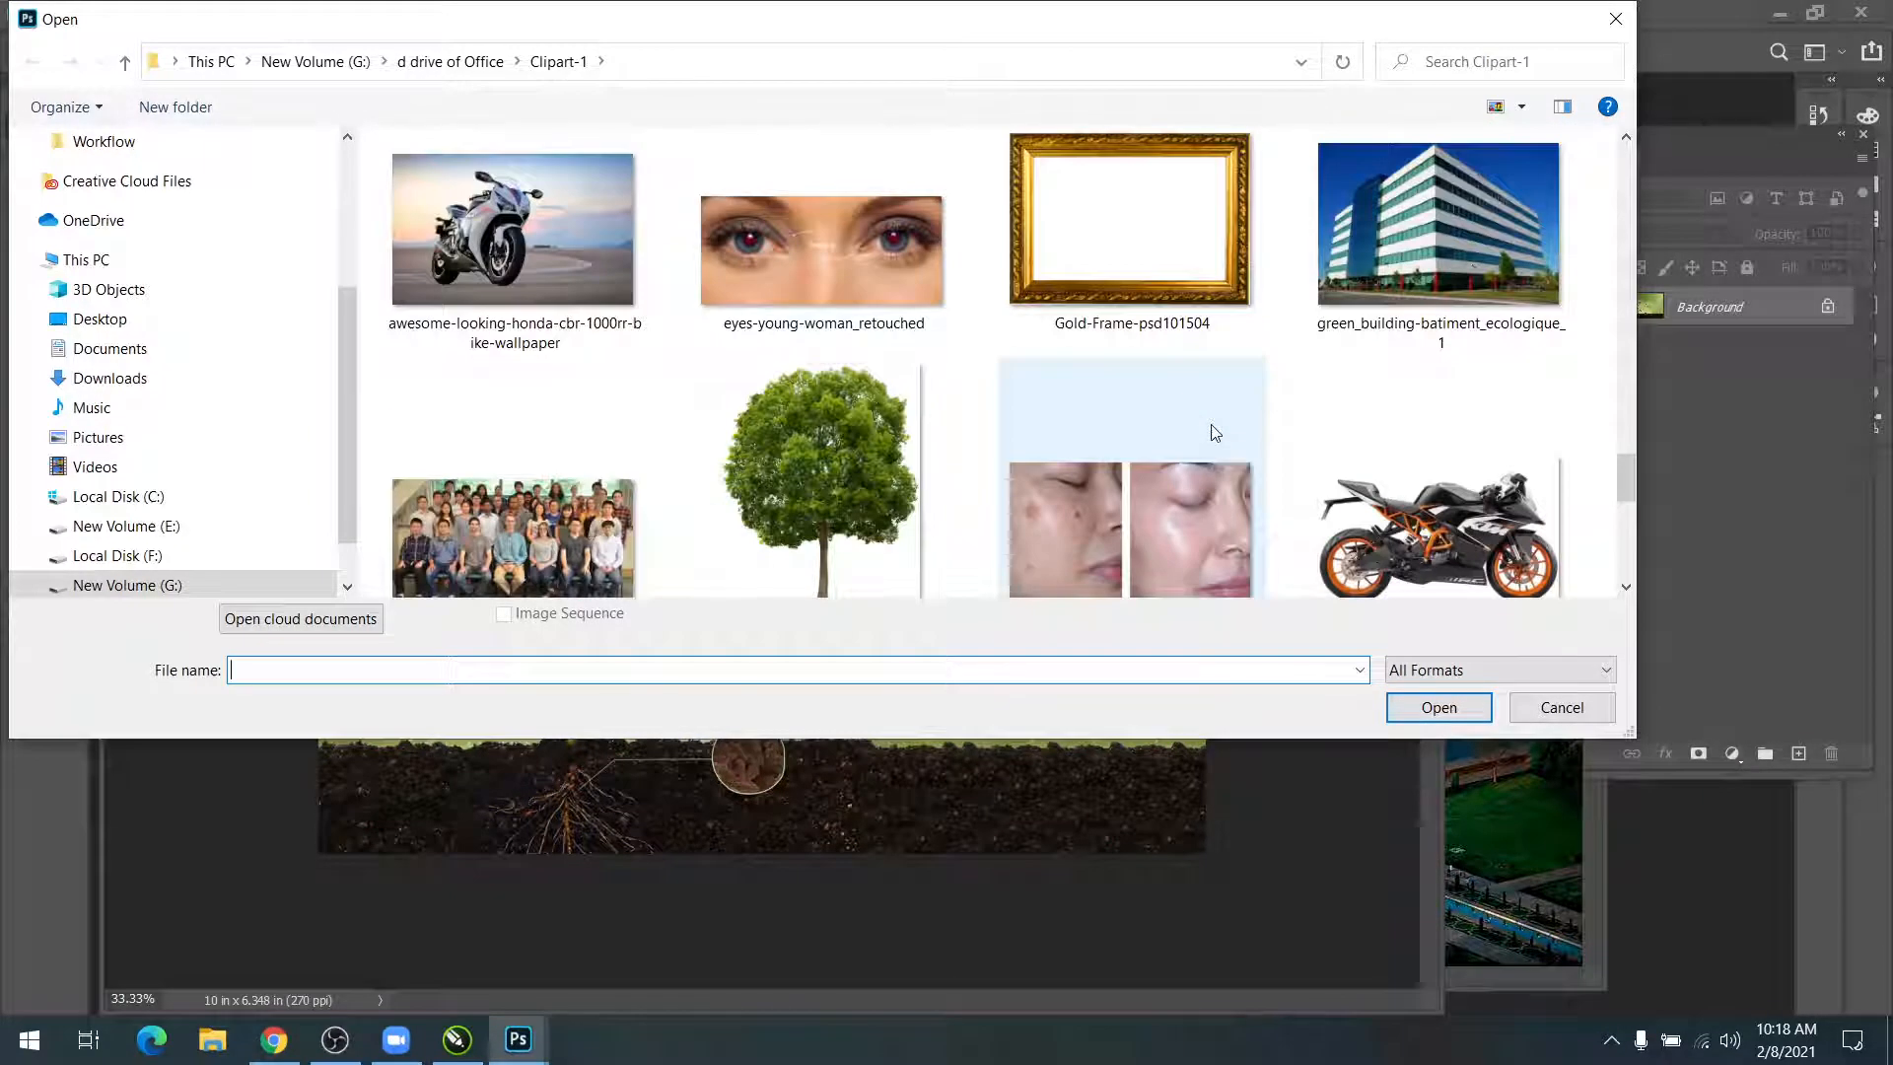
scroll(1215, 433, up, 2)
scroll(1214, 433, up, 4)
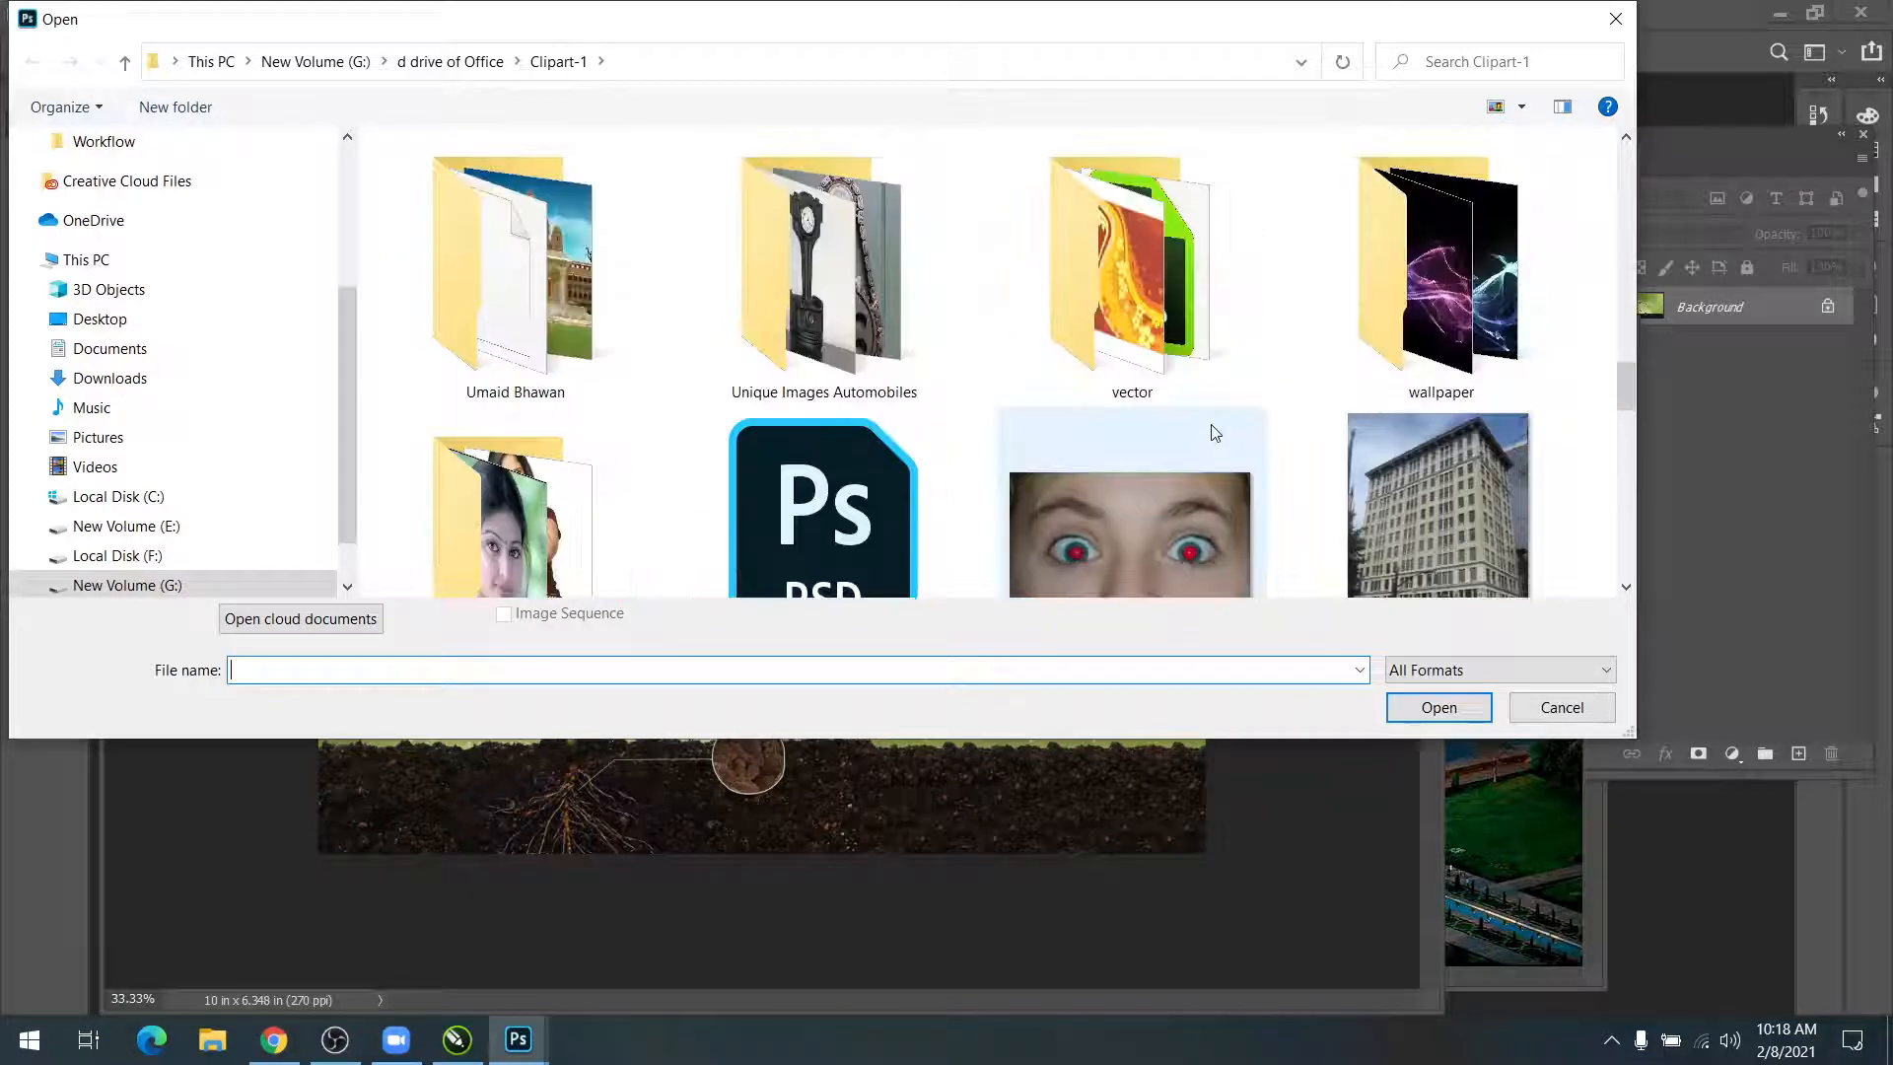
click(498, 340)
double_click(497, 340)
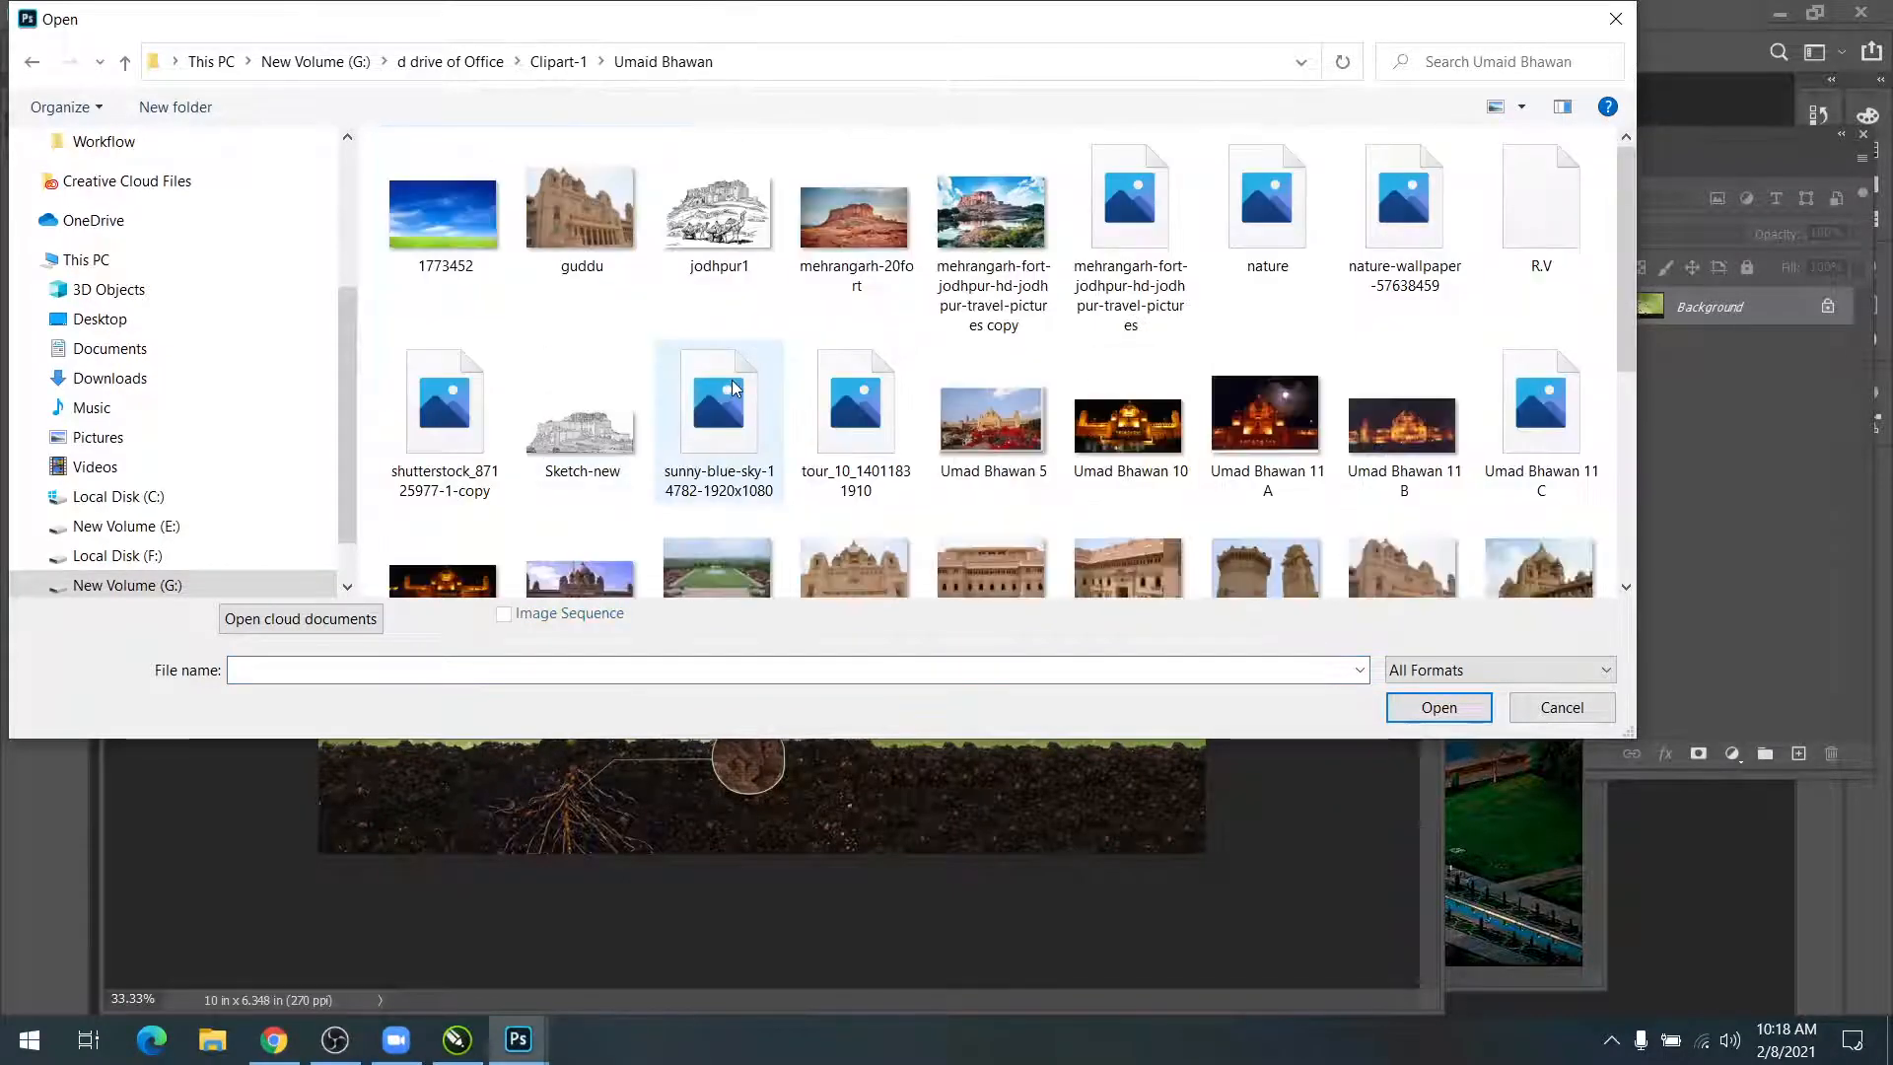
scroll(731, 380, down, 3)
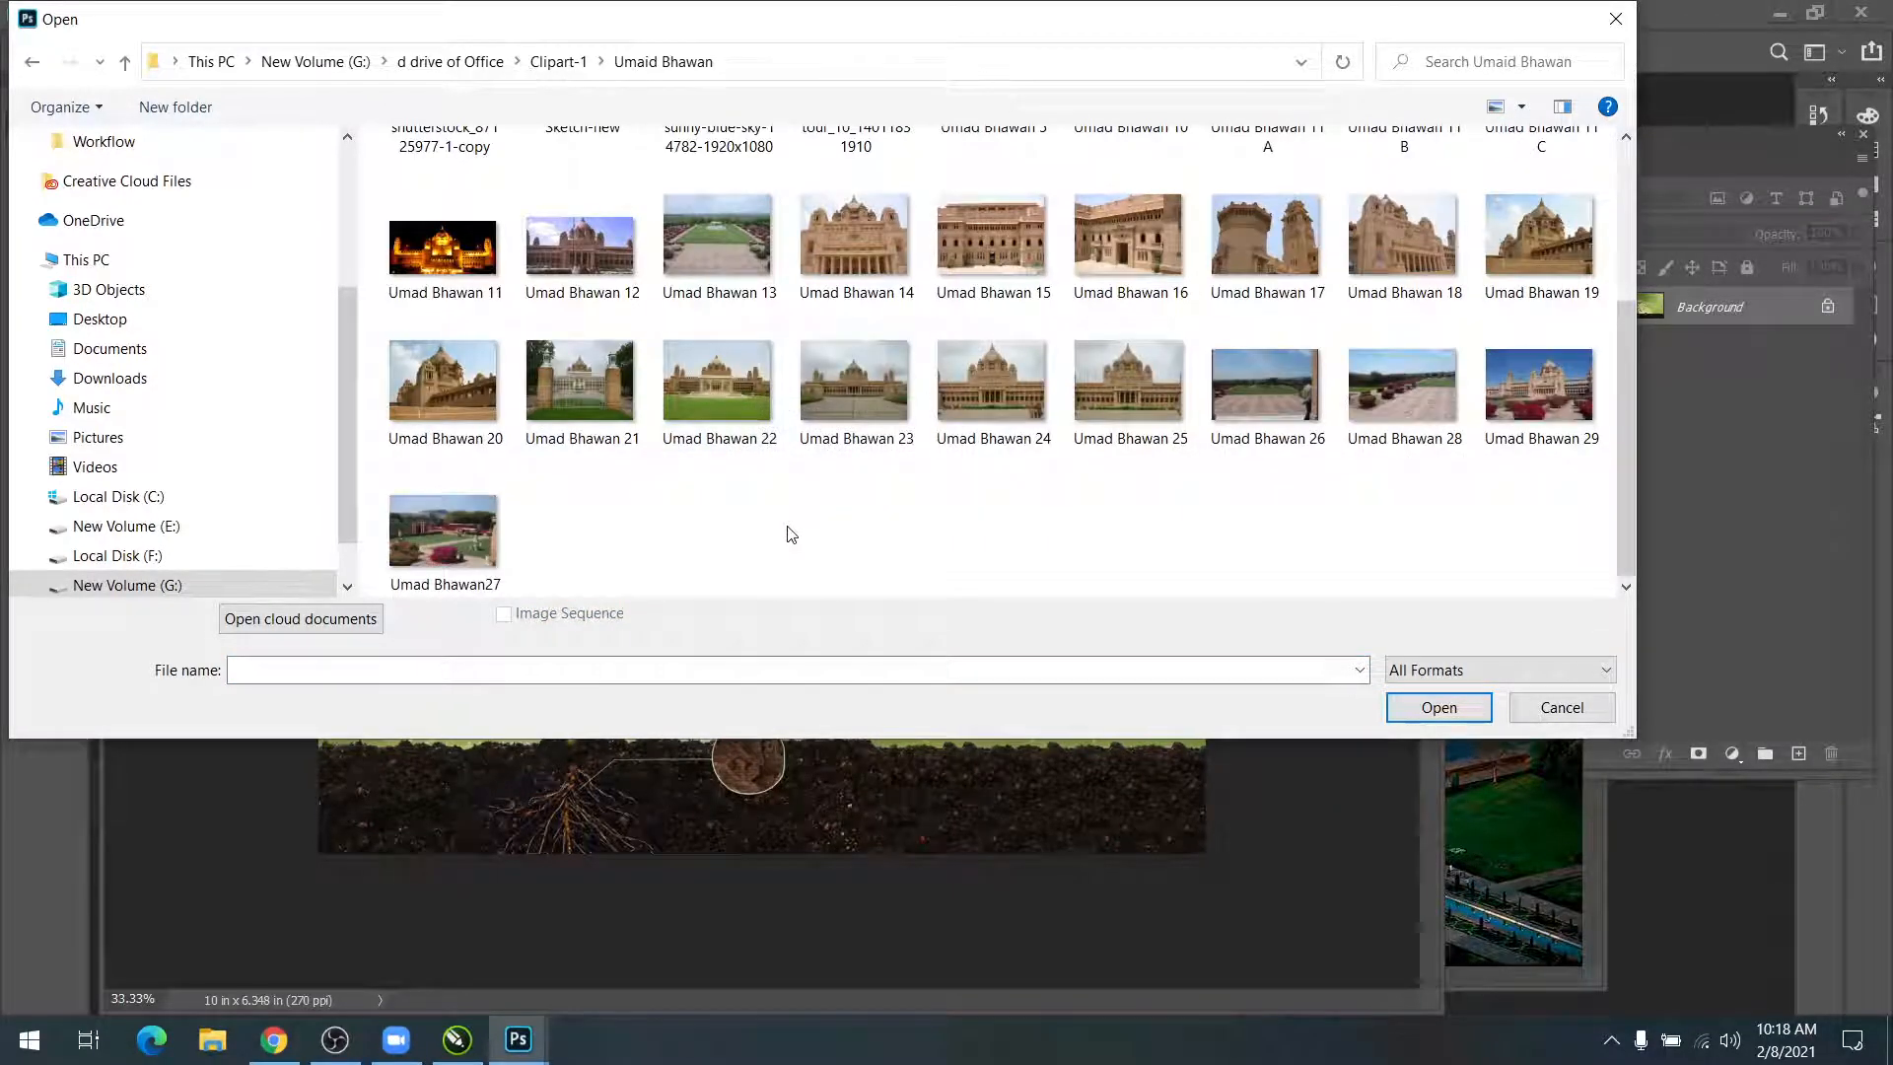
scroll(787, 538, up, 1)
key(BackSpace)
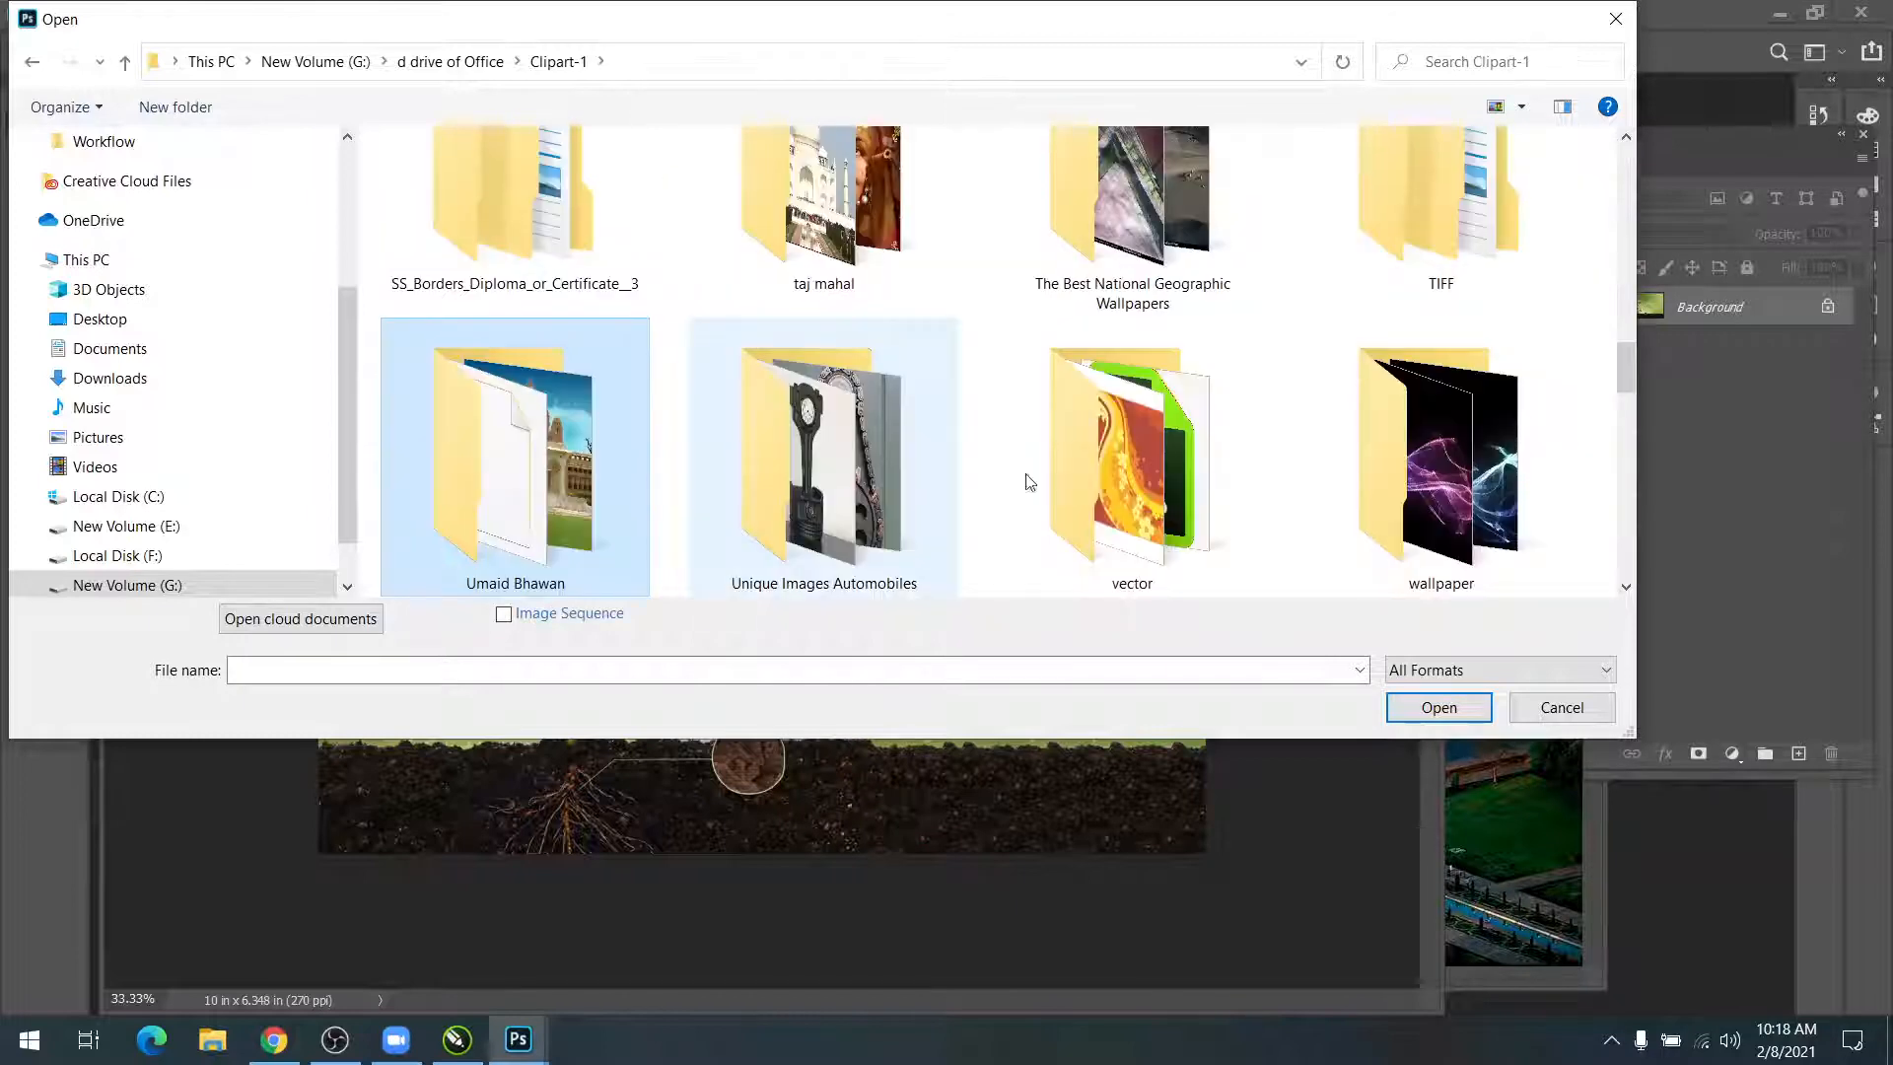
Step: Look through the remaining Clipart-1 folders and the images in the new 2016 subfolder
scroll(937, 464, up, 3)
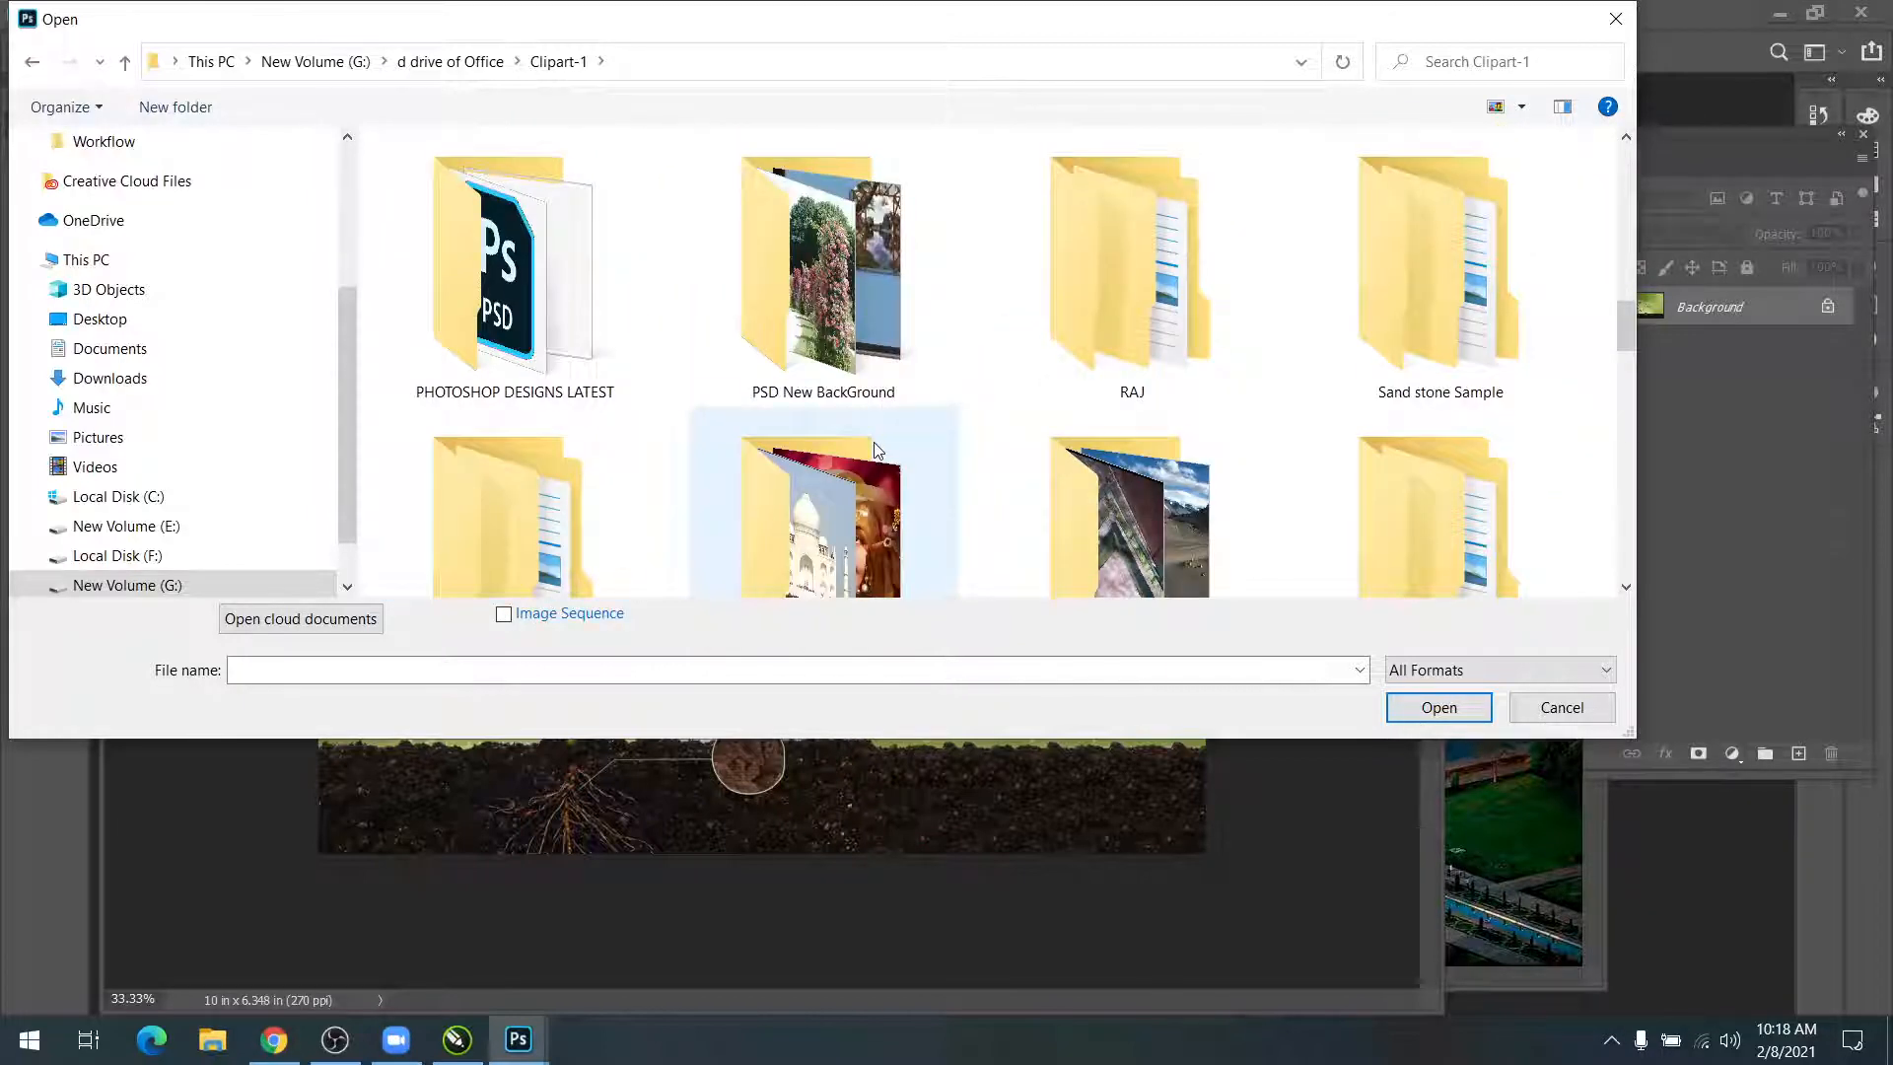
scroll(1128, 414, up, 5)
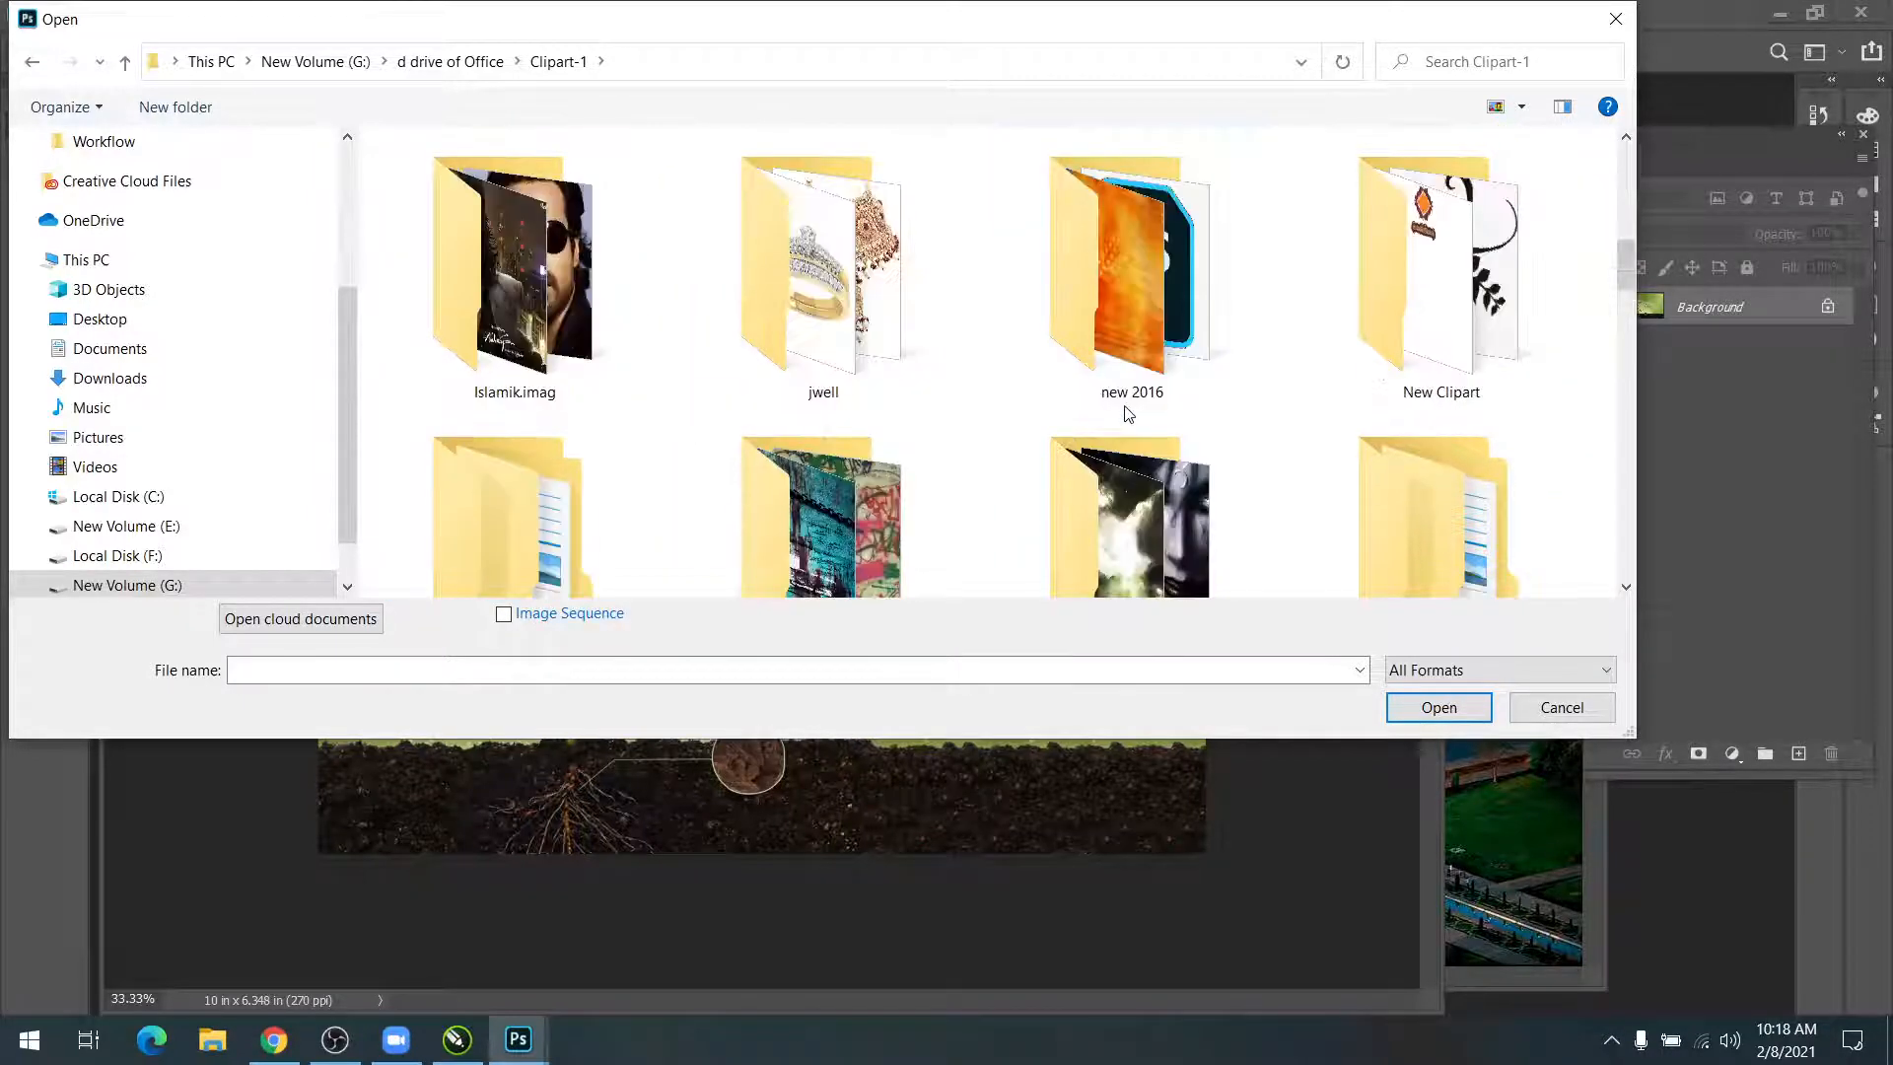
scroll(1129, 414, up, 3)
scroll(1129, 414, up, 6)
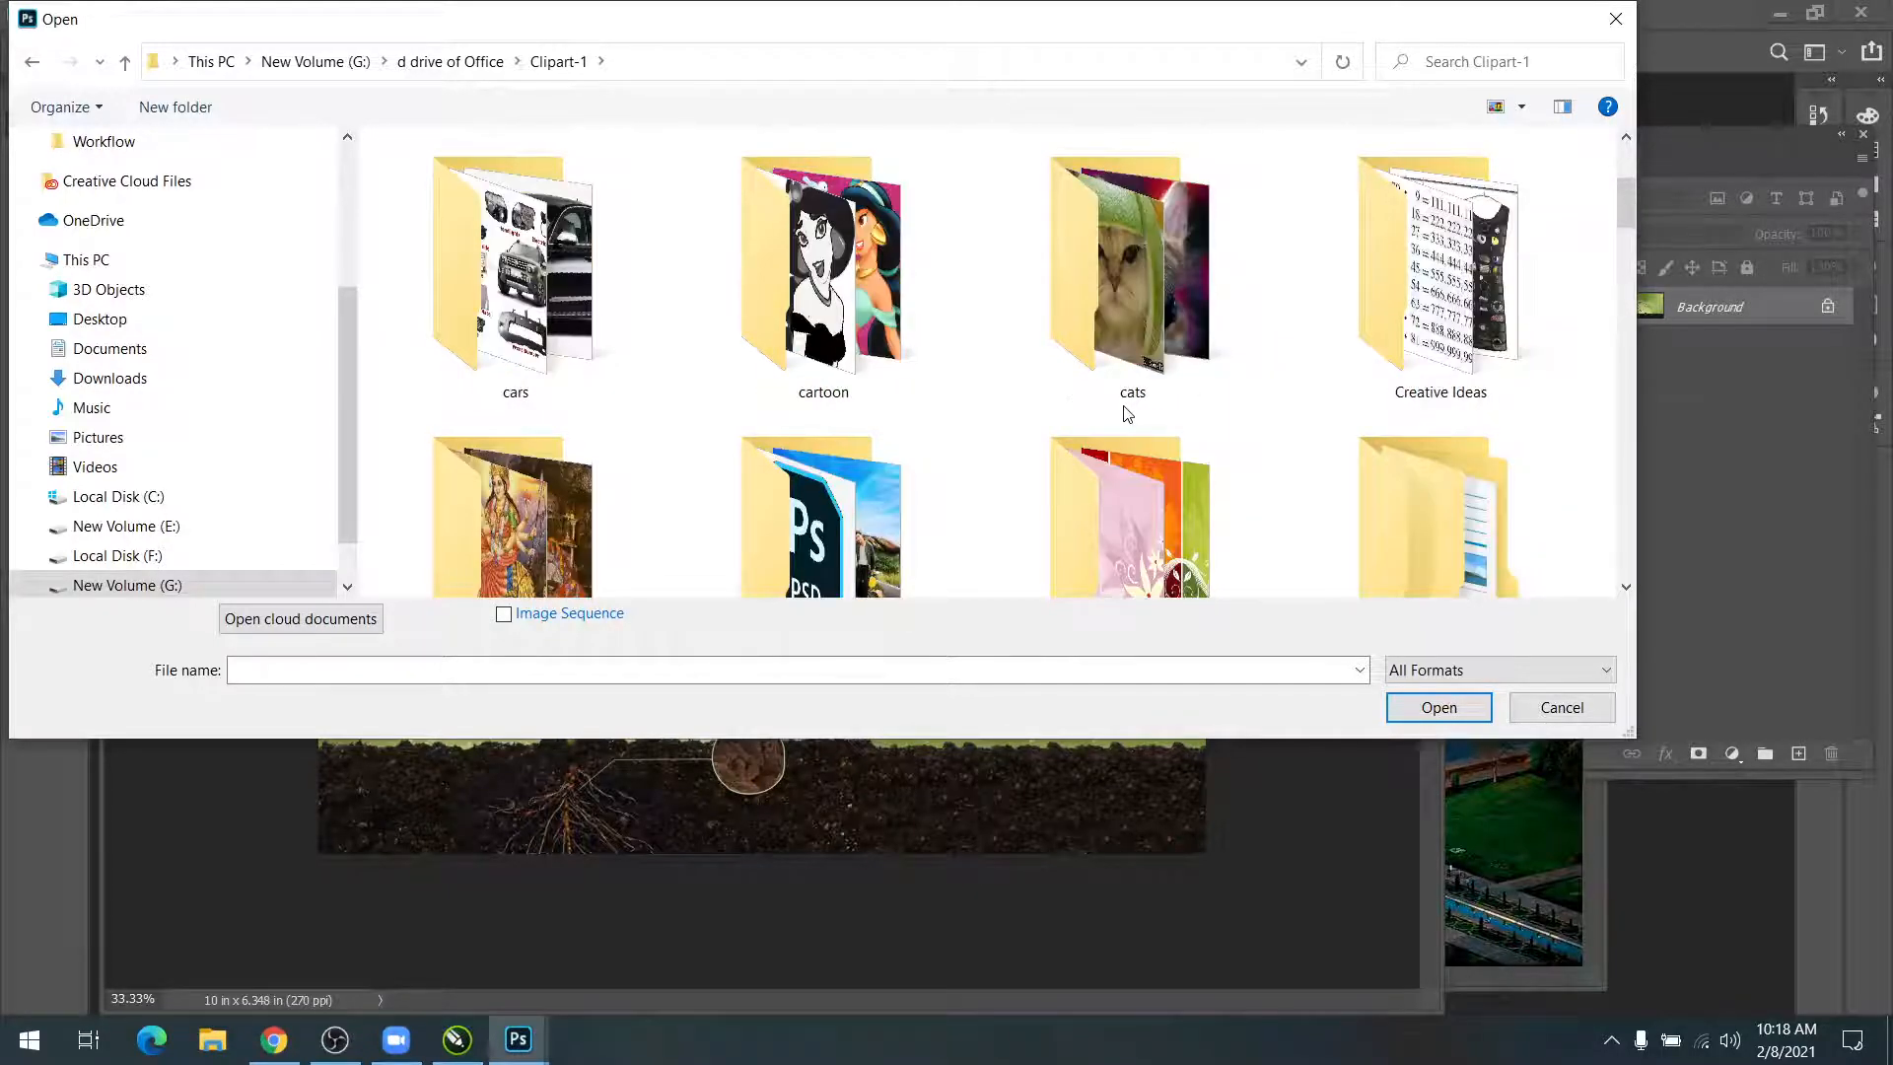
scroll(917, 440, down, 9)
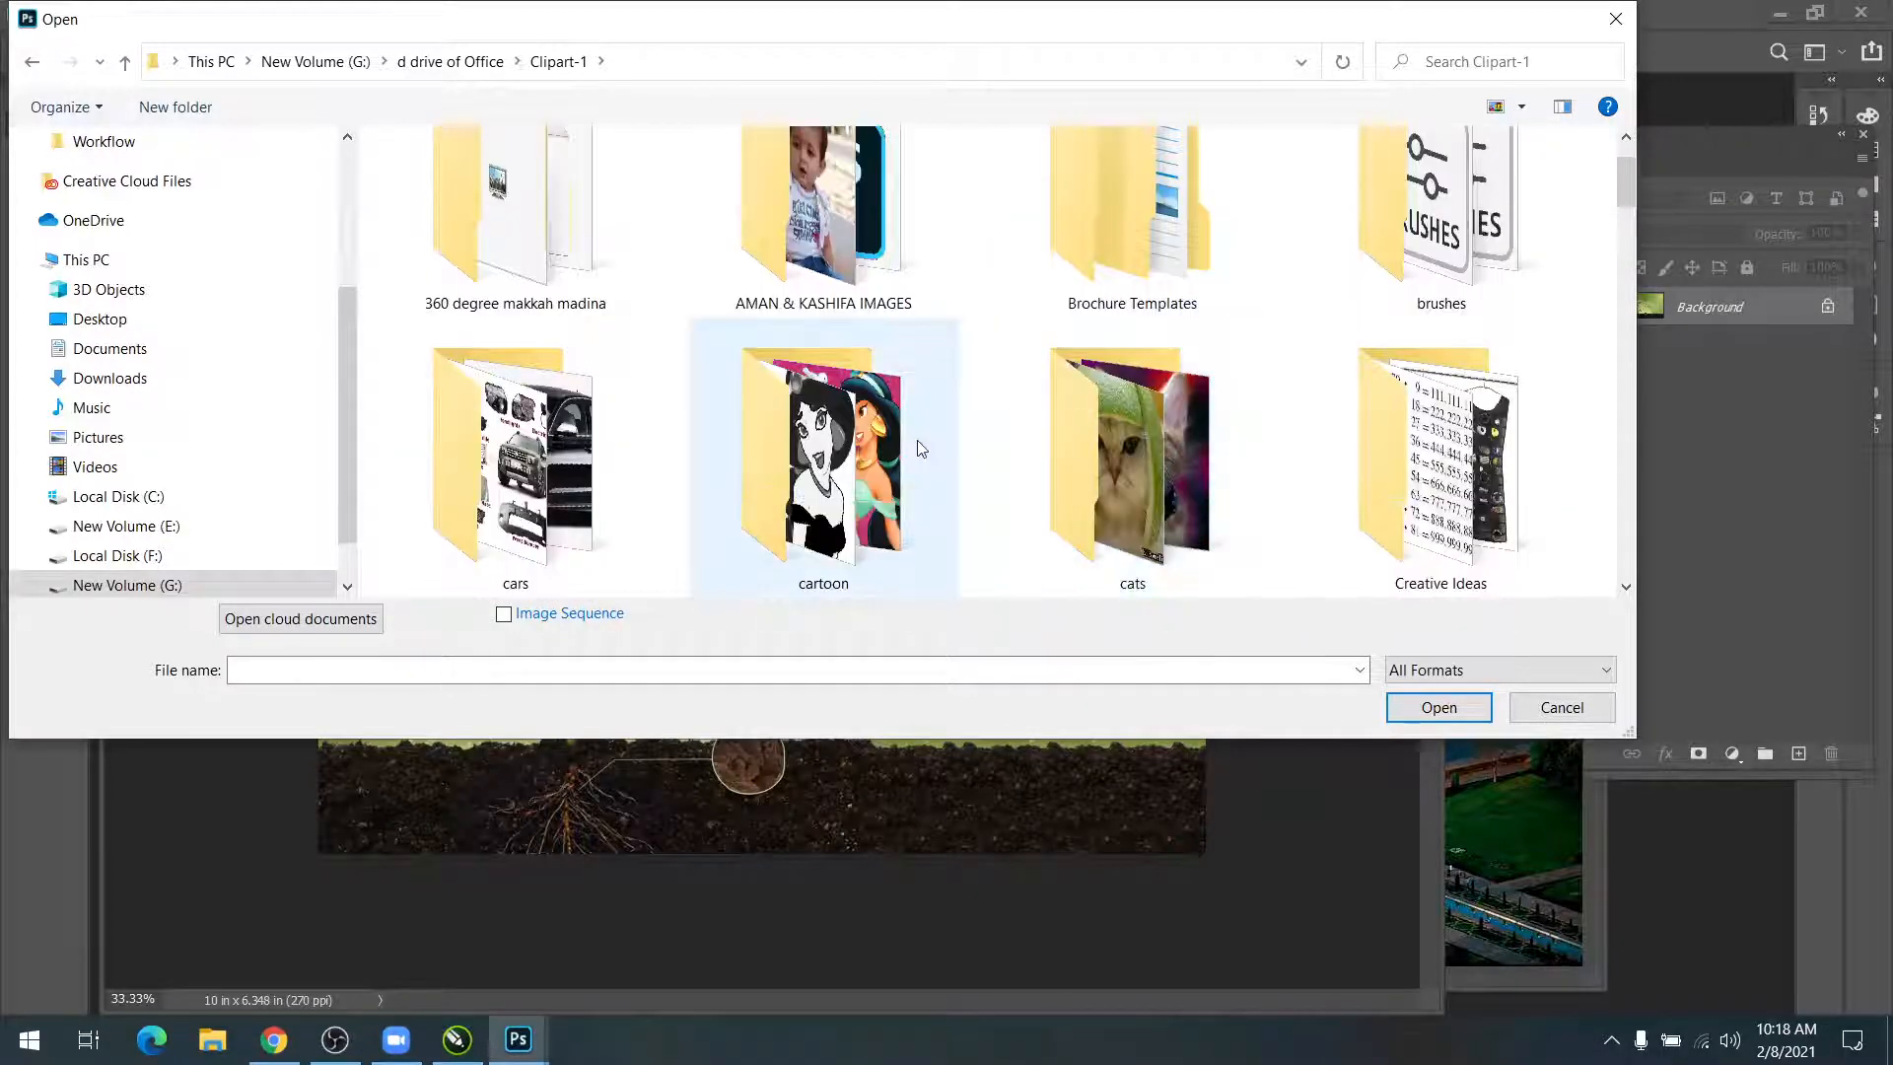
scroll(1082, 439, down, 3)
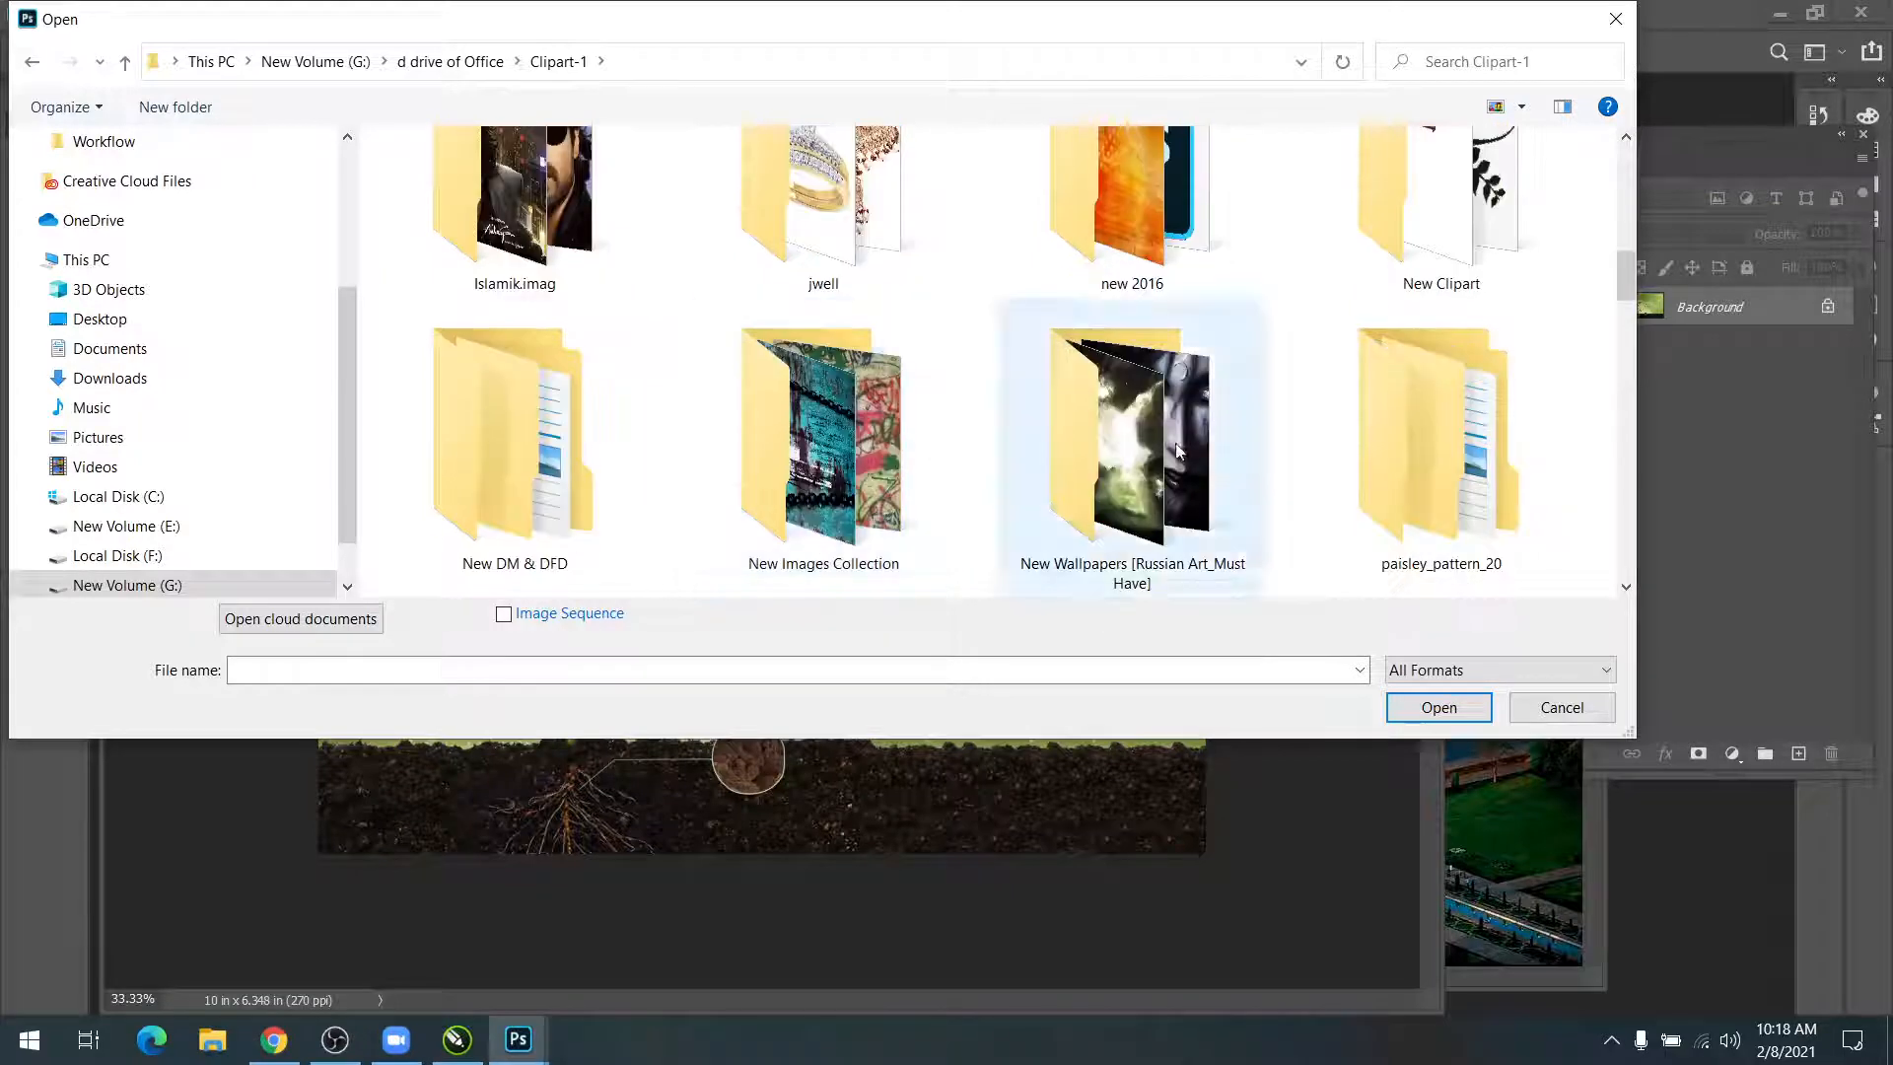
click(1082, 274)
double_click(1083, 274)
click(1082, 274)
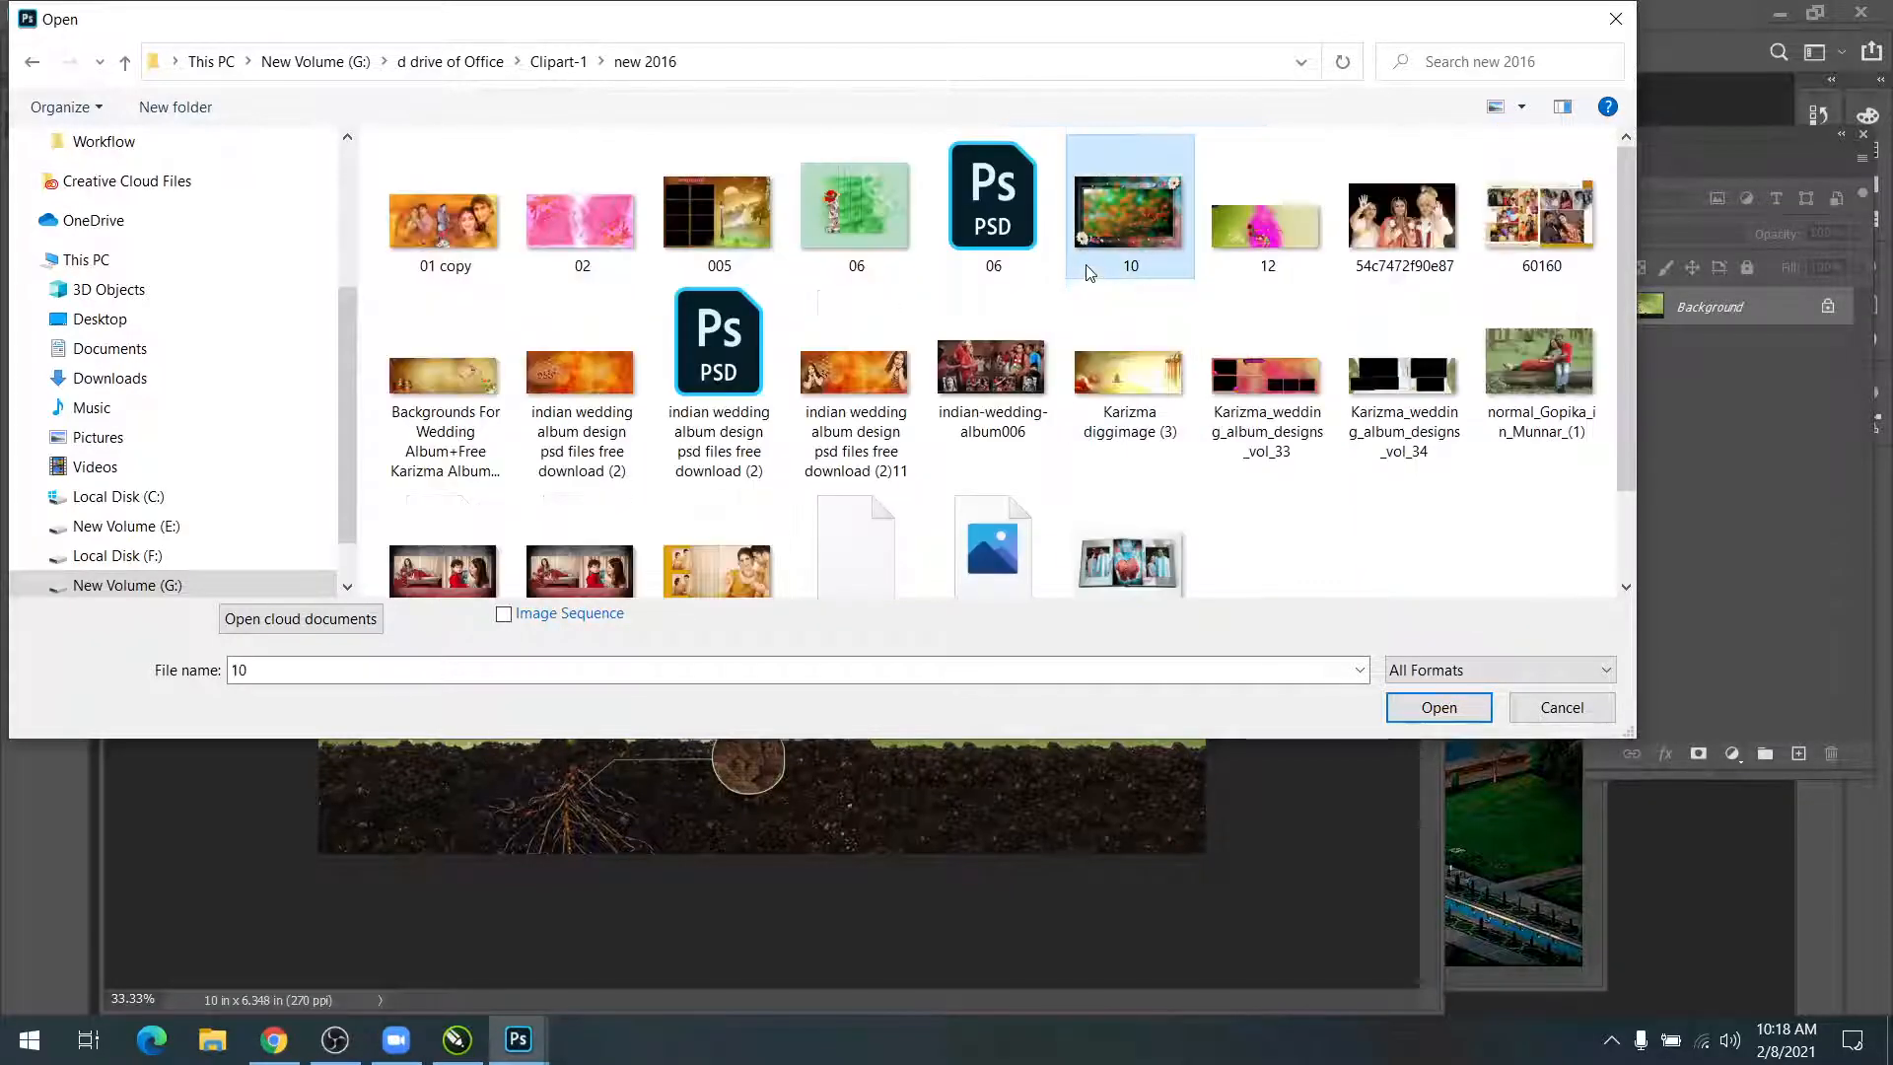
scroll(816, 490, down, 1)
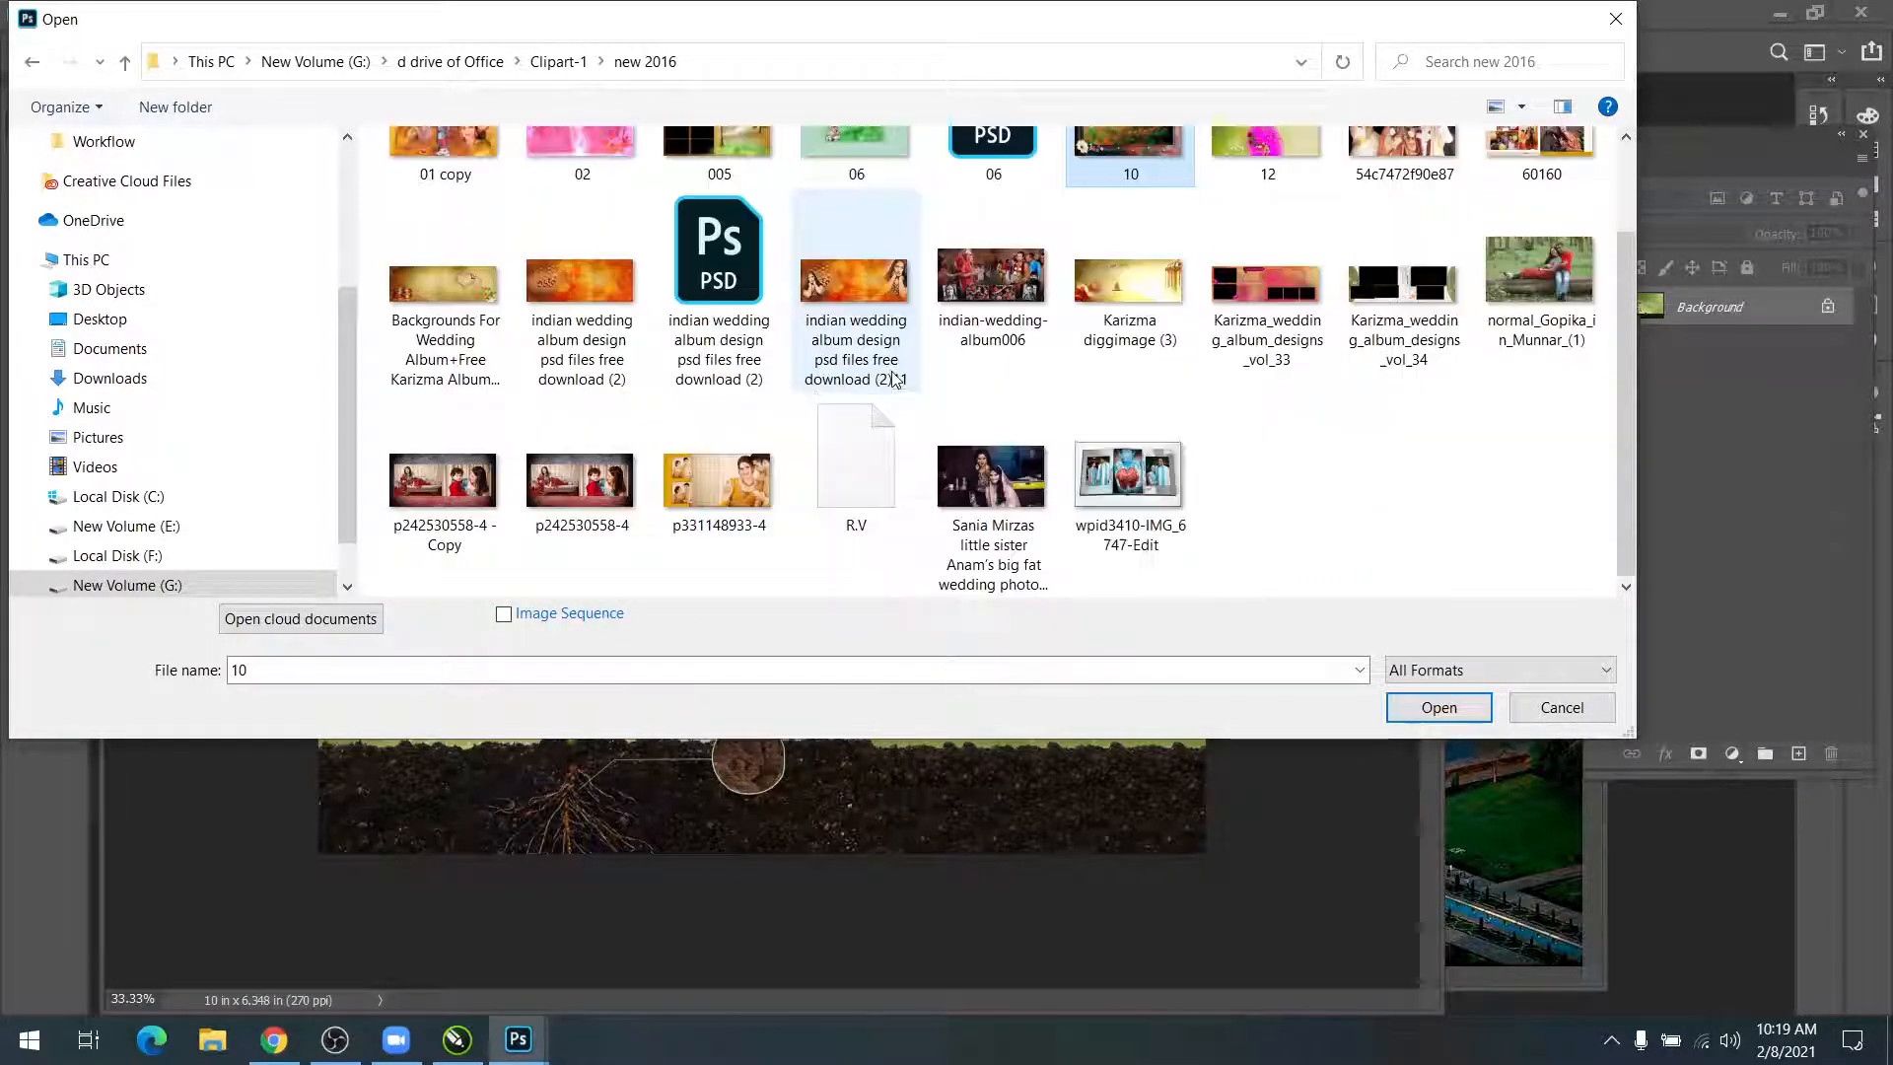
key(BackSpace)
scroll(856, 517, down, 5)
scroll(798, 493, down, 5)
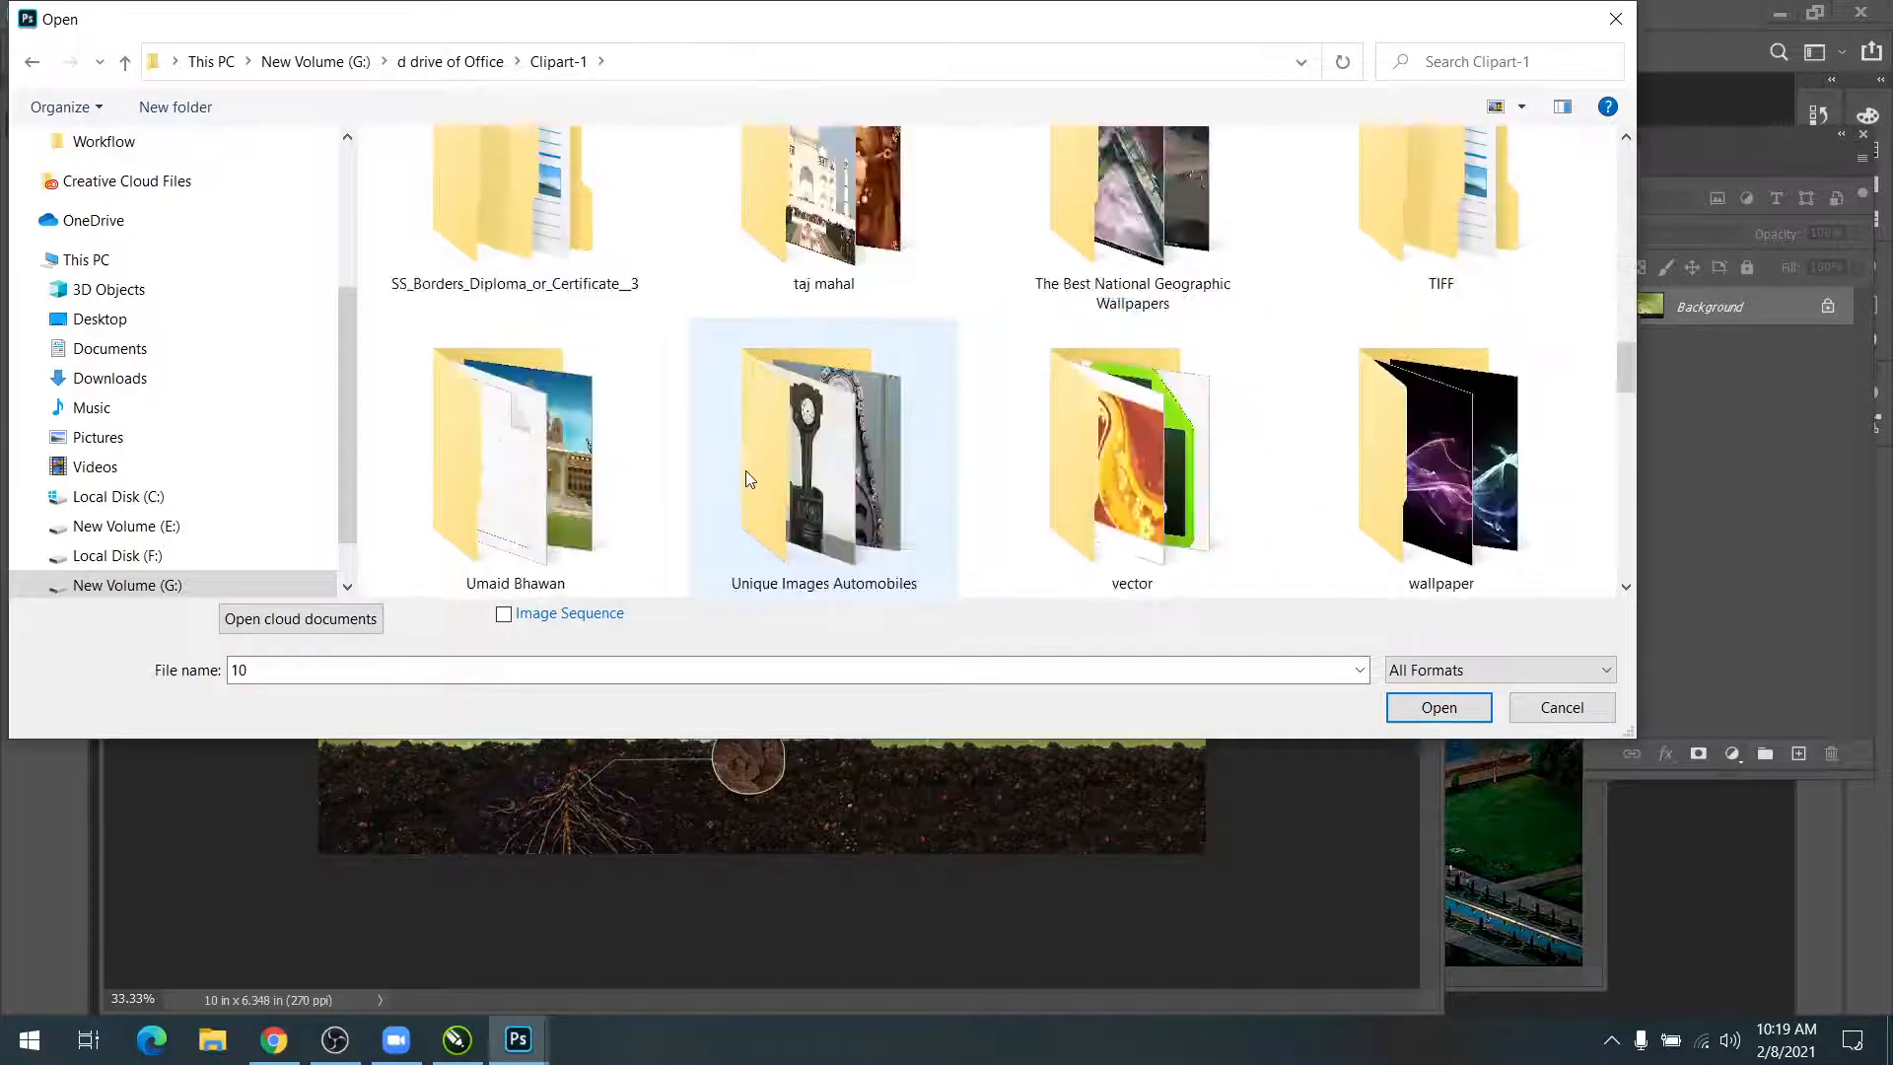
scroll(1085, 463, down, 3)
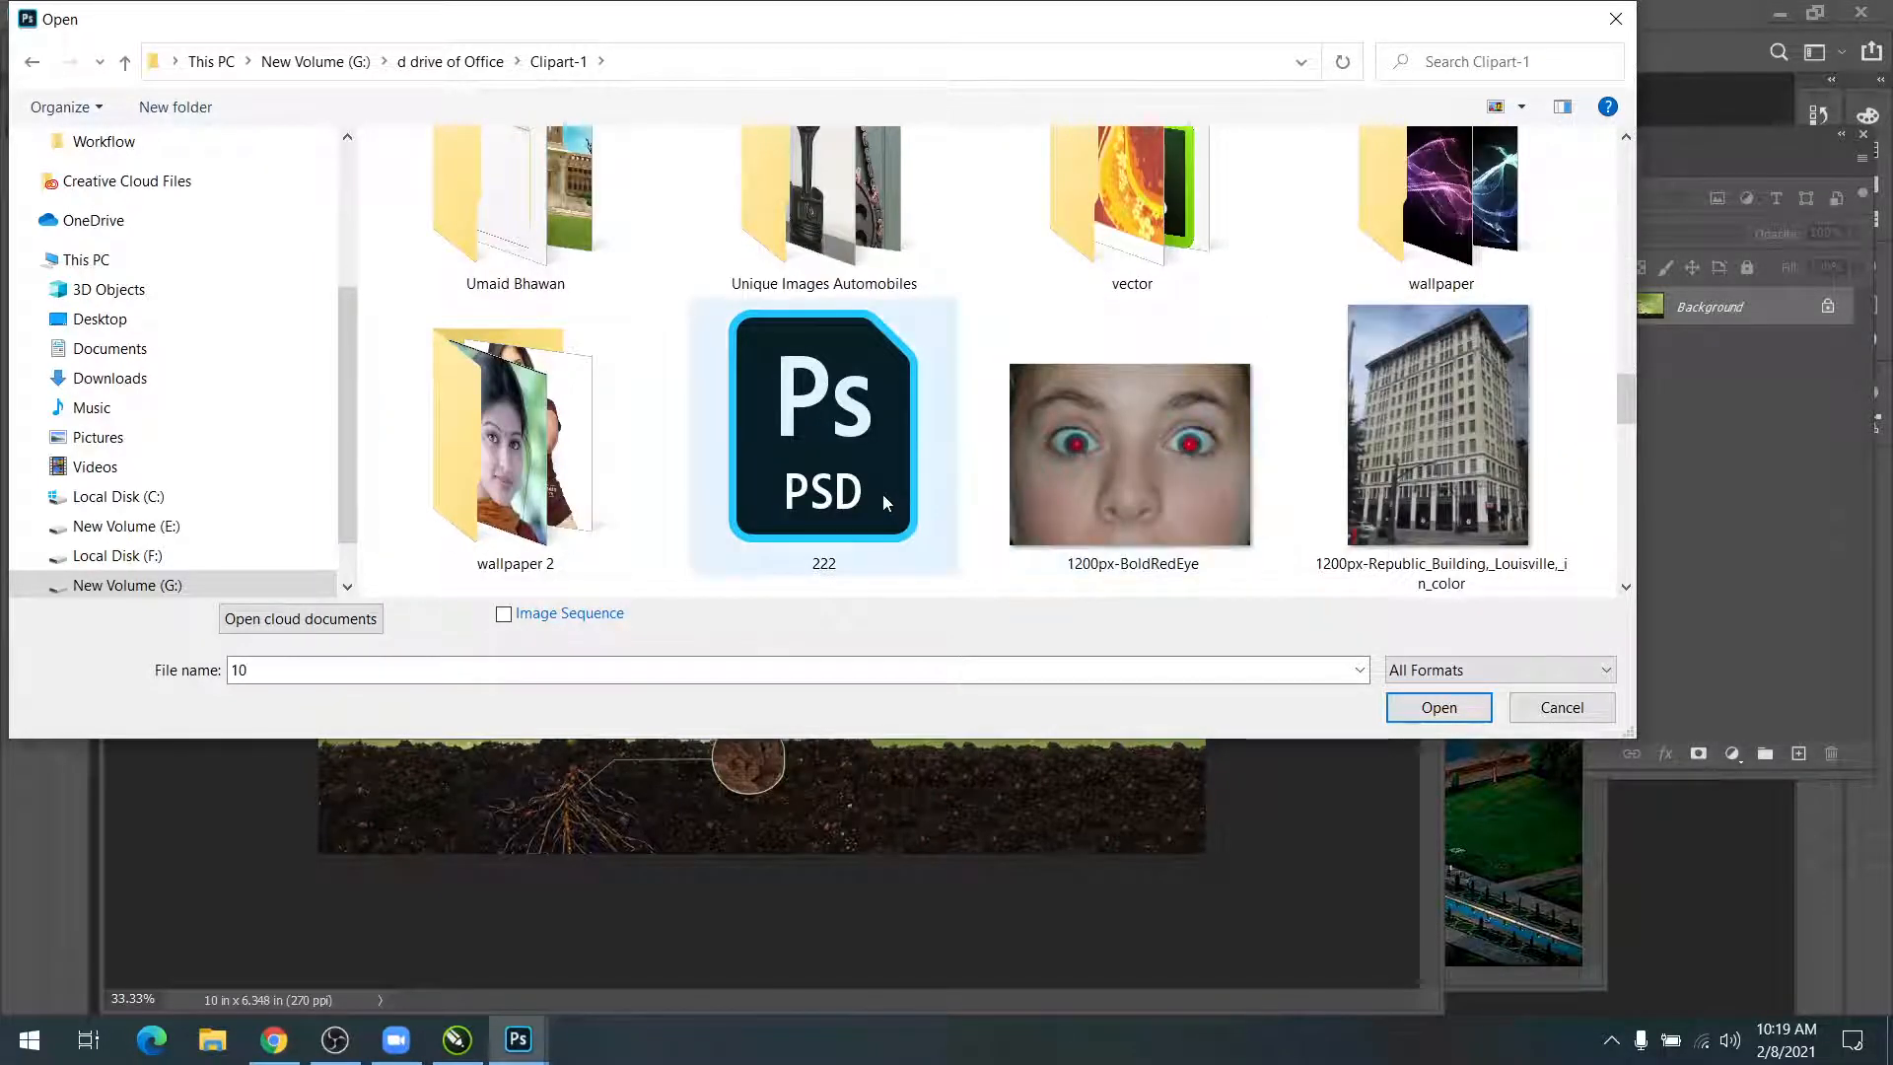
scroll(884, 494, down, 3)
scroll(1097, 459, down, 3)
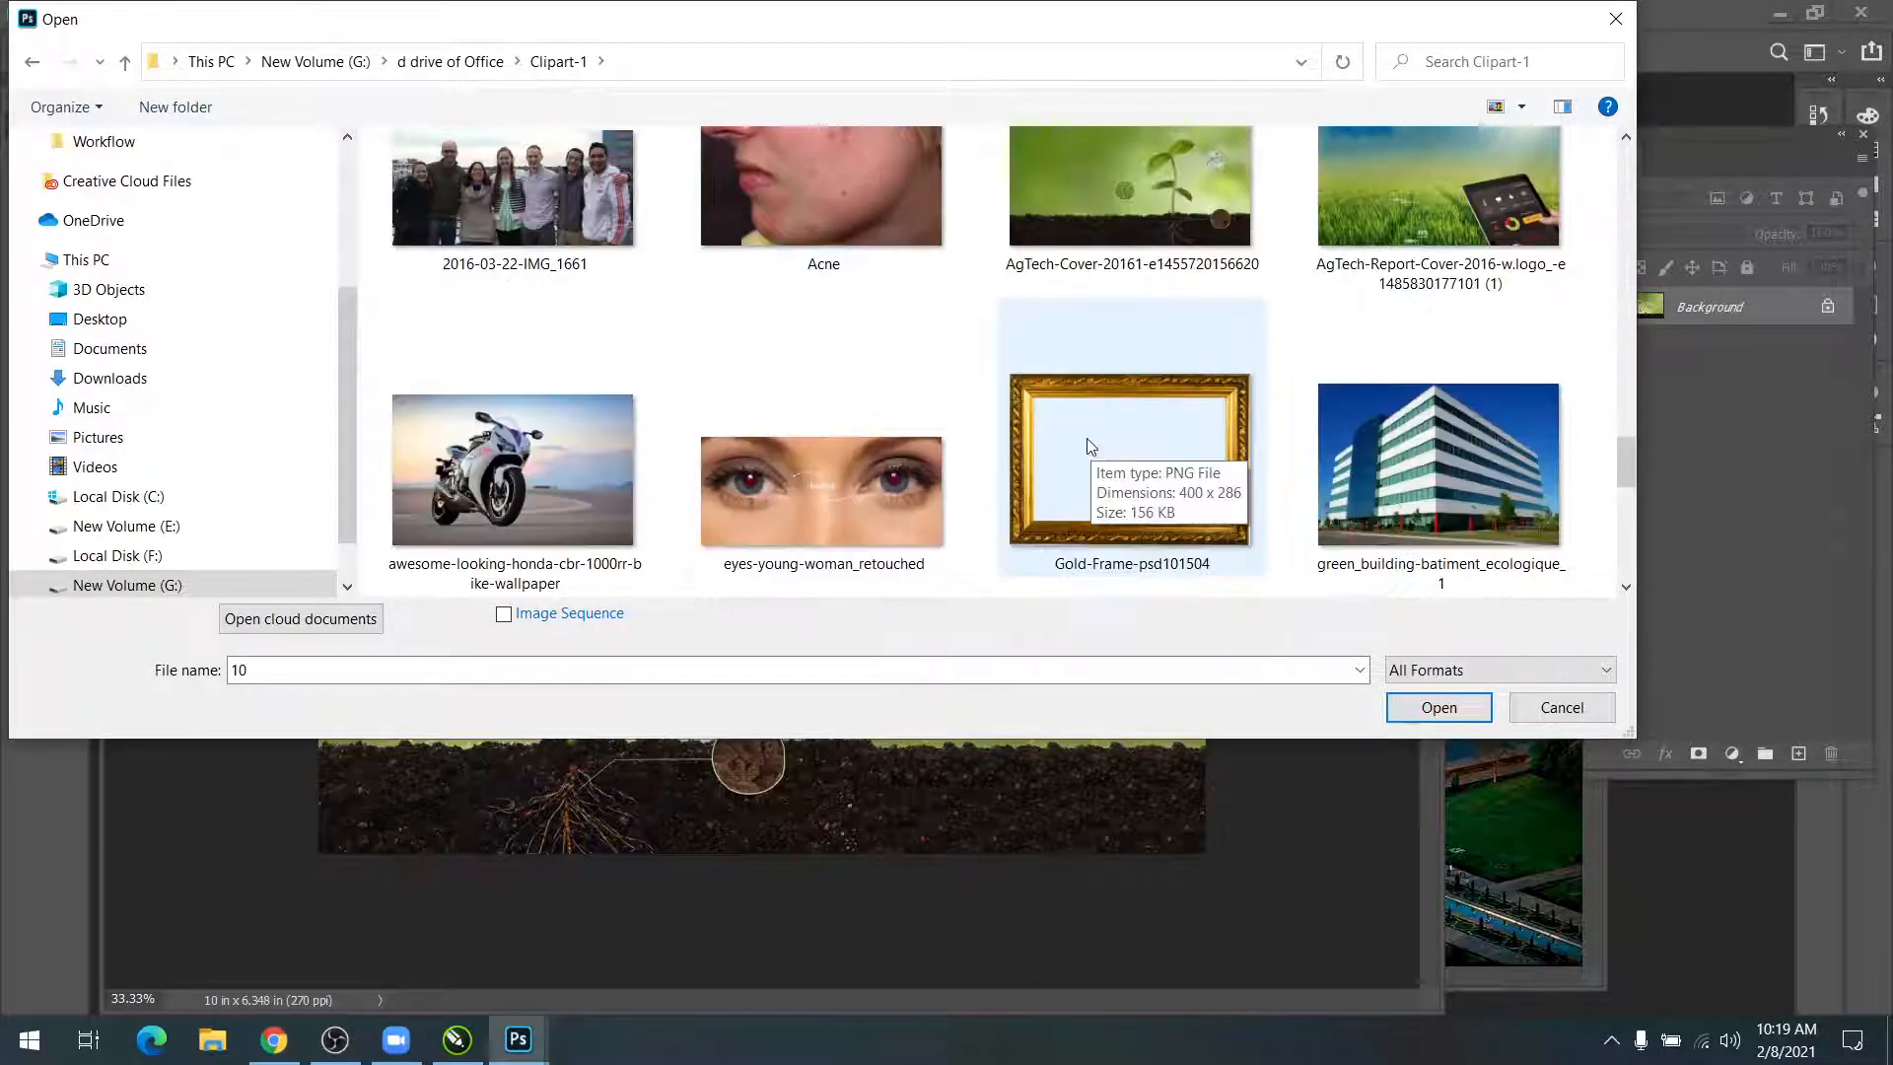
click(1466, 187)
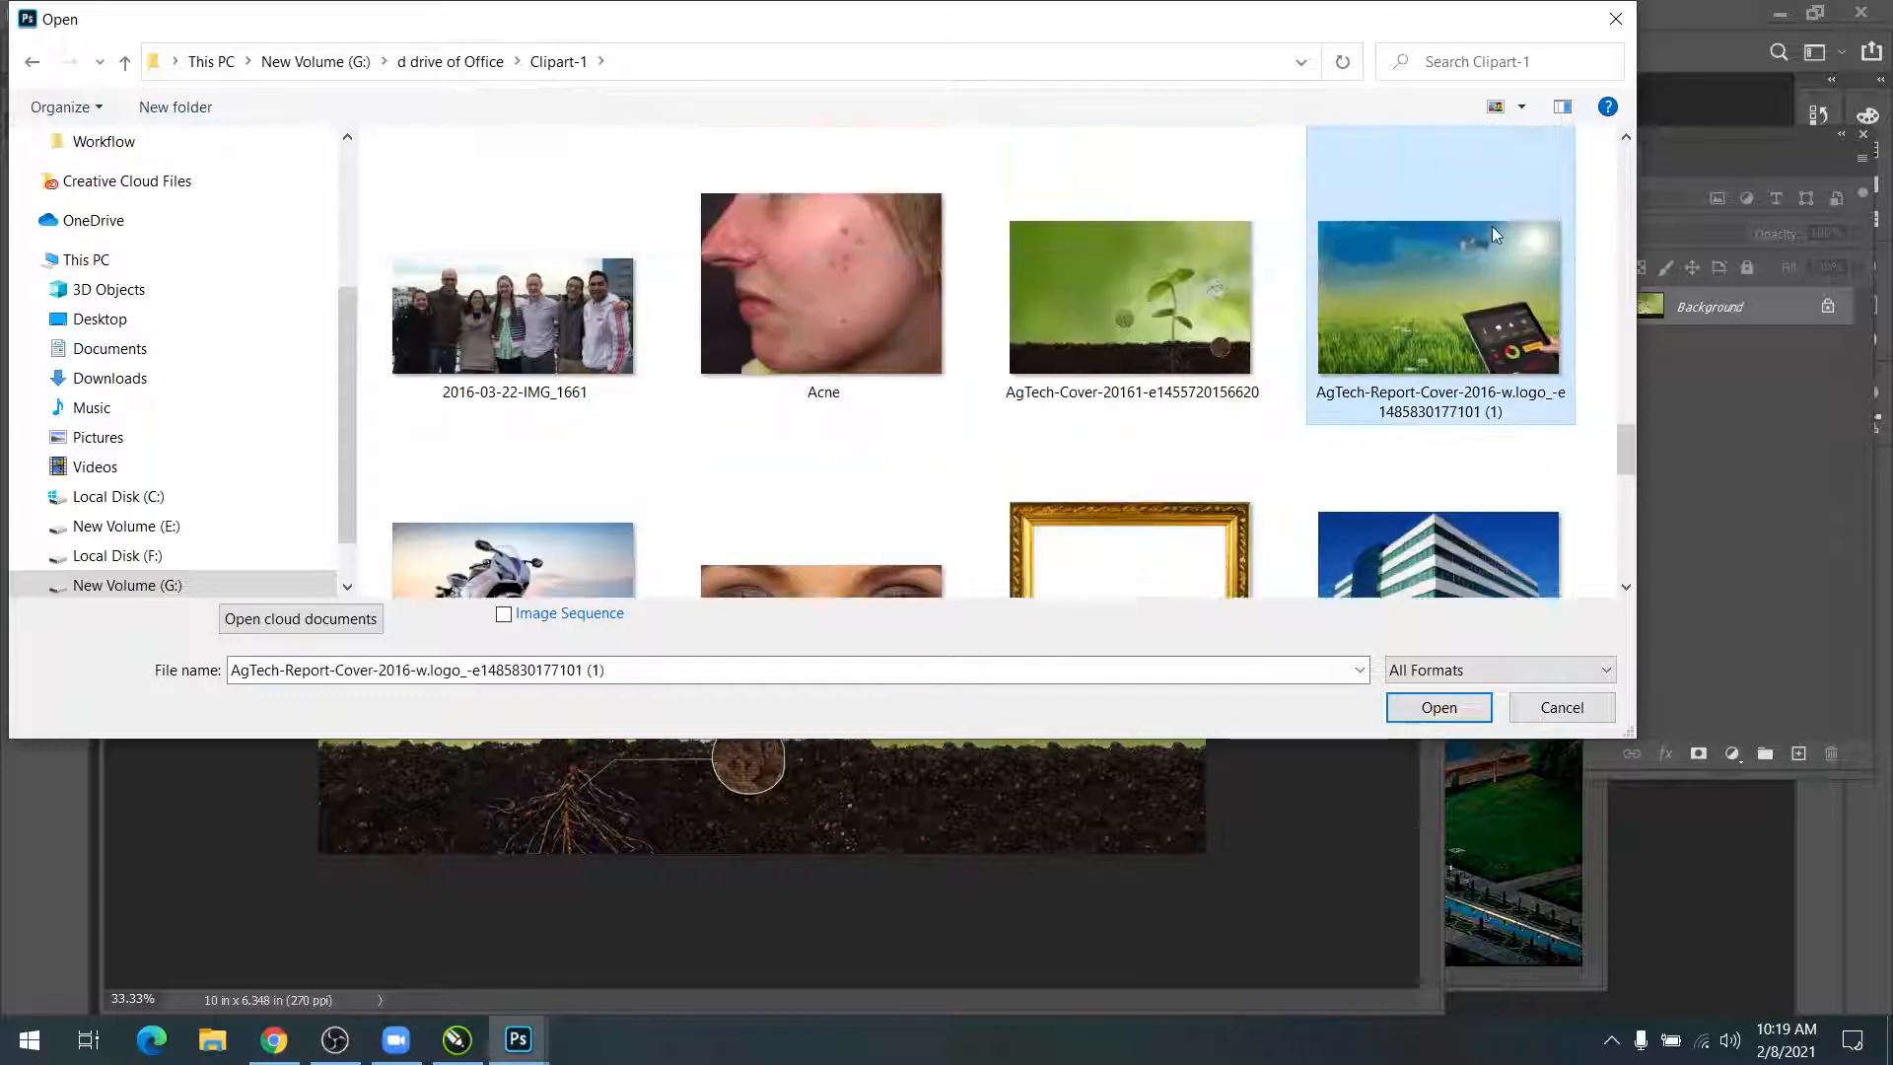
double_click(1481, 353)
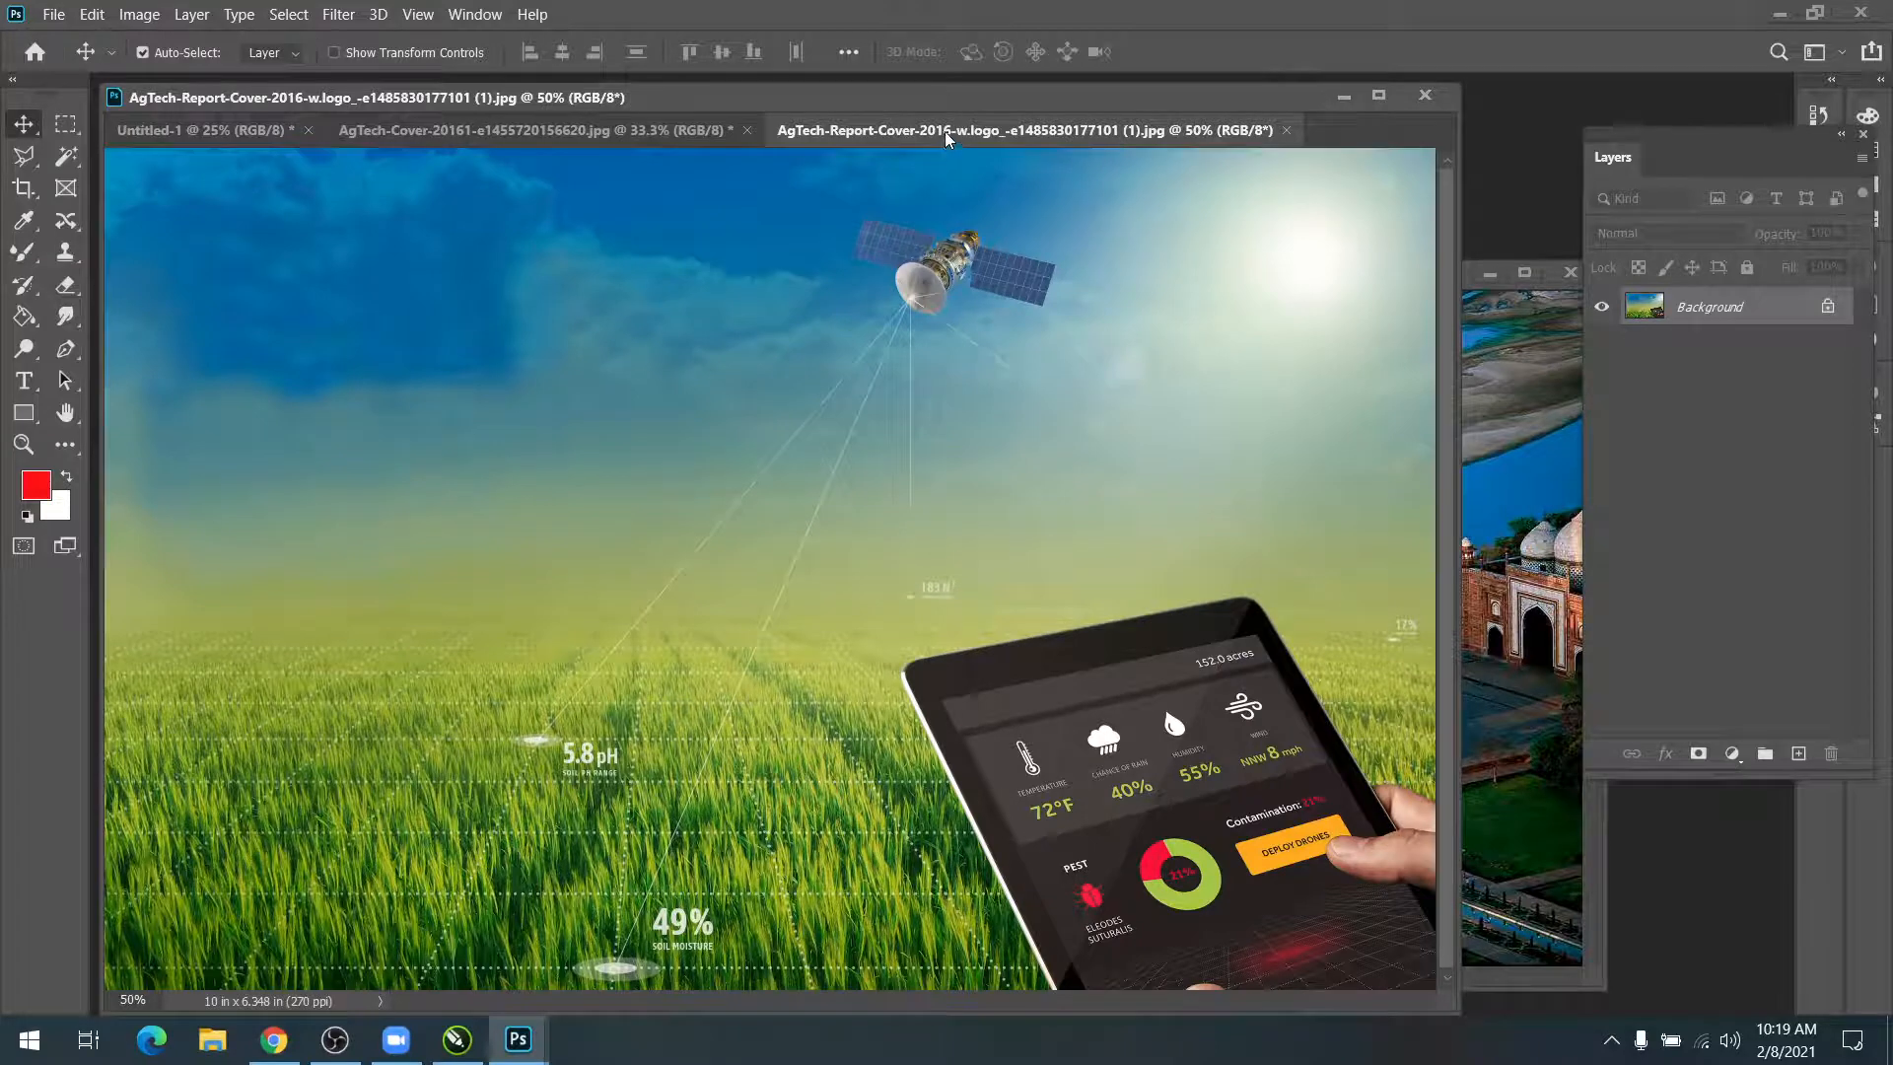
Step: Detach the tablet-and-satellite image into its own floating window and move it higher so the whole picture is in view
drag(945, 132, 384, 192)
drag(895, 176, 843, 169)
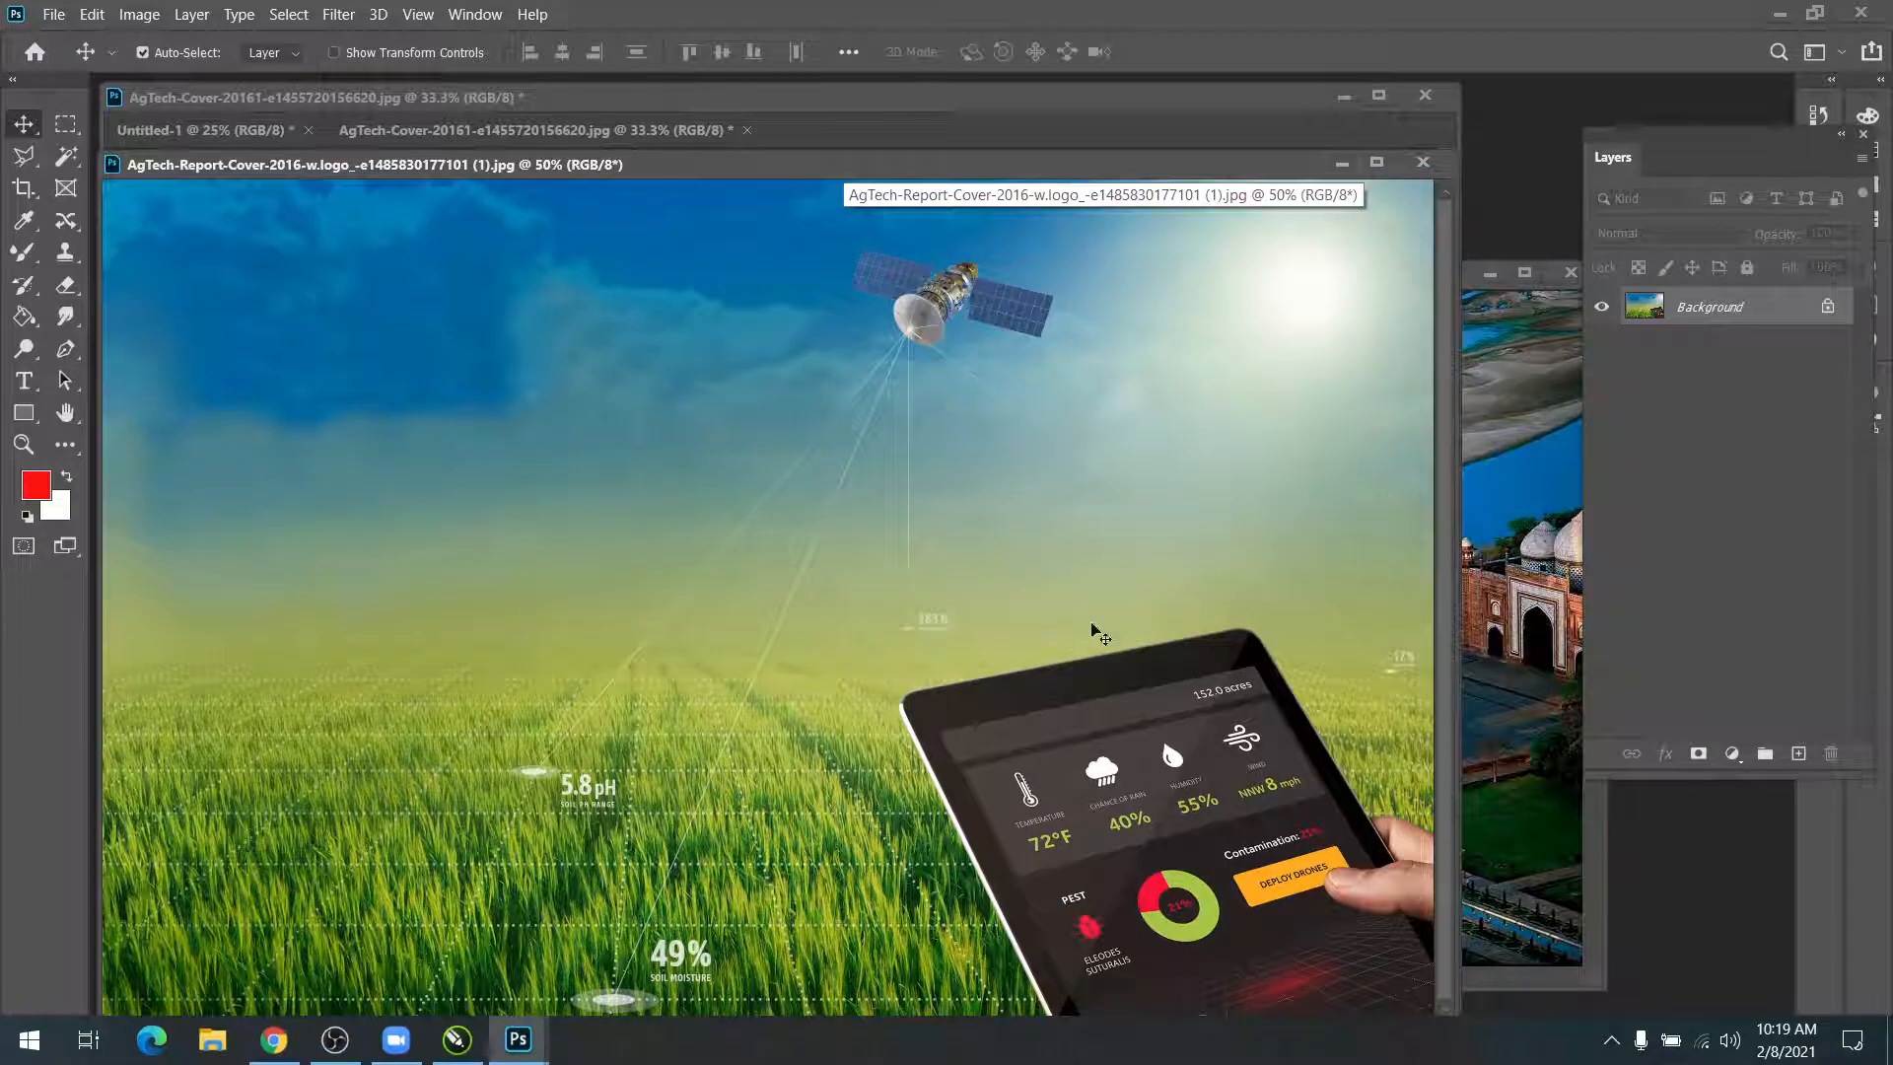
drag(967, 173, 980, 68)
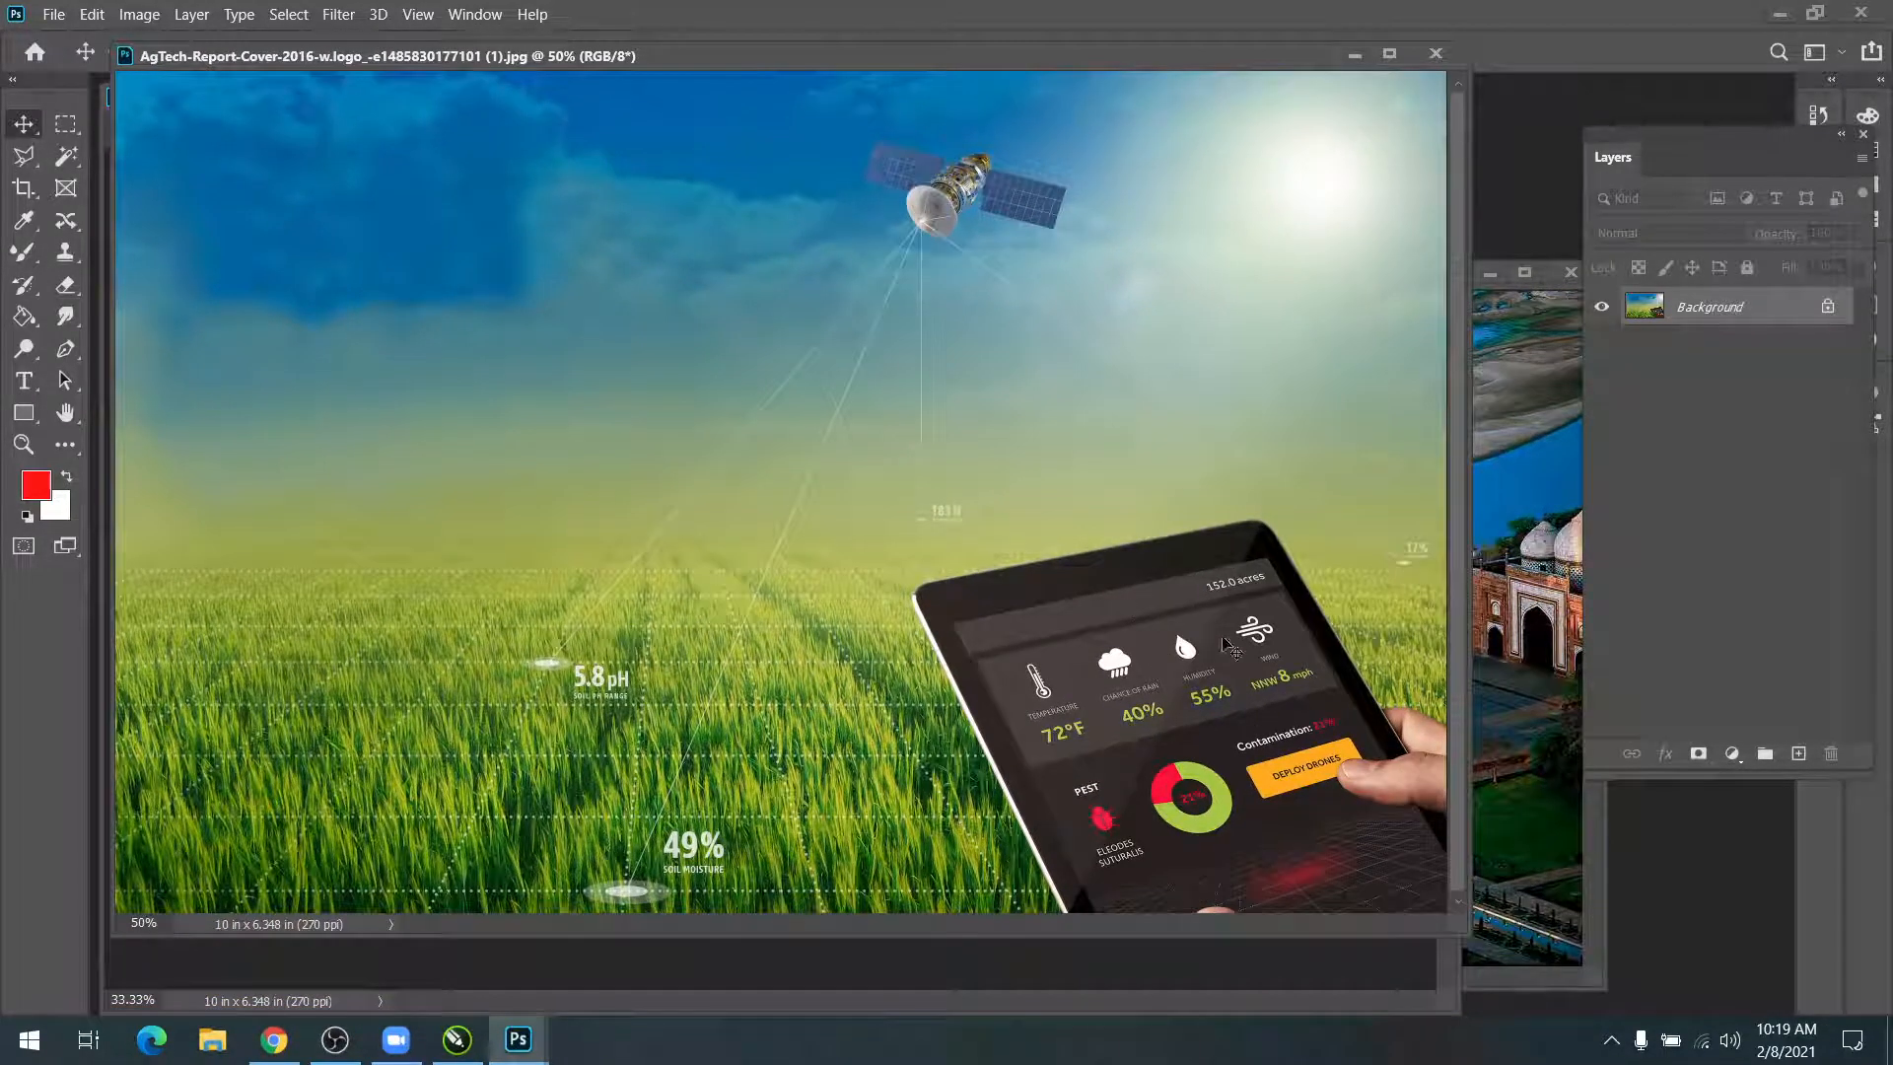
Step: Use the Content-Aware Move Tool to relocate the tablet and hand to the left side of the wheat field, and deselect
click(65, 220)
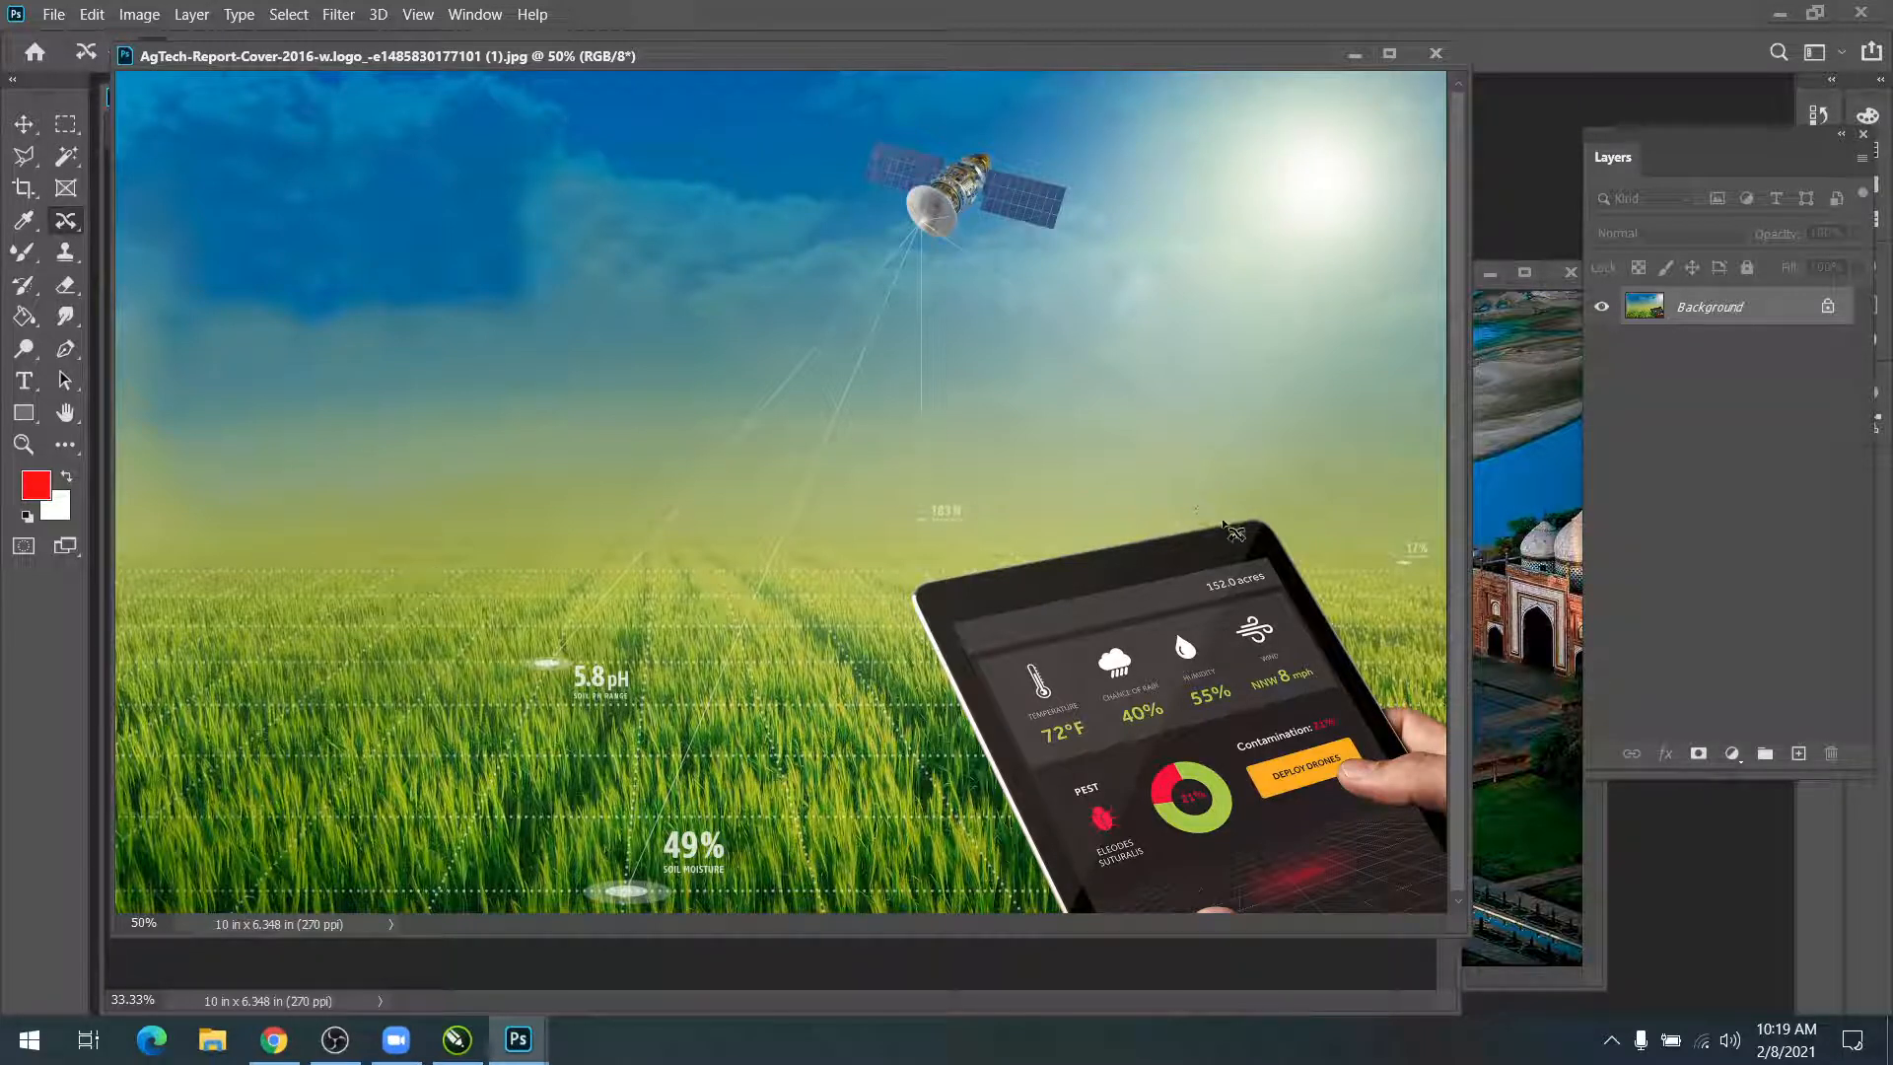
drag(1222, 516, 1277, 532)
mouse_move(1324, 590)
mouse_down()
mouse_move(1392, 698)
mouse_move(1429, 720)
mouse_move(1470, 817)
mouse_move(1465, 951)
mouse_move(1075, 936)
mouse_move(913, 599)
mouse_move(1244, 513)
mouse_up()
drag(1276, 696, 469, 707)
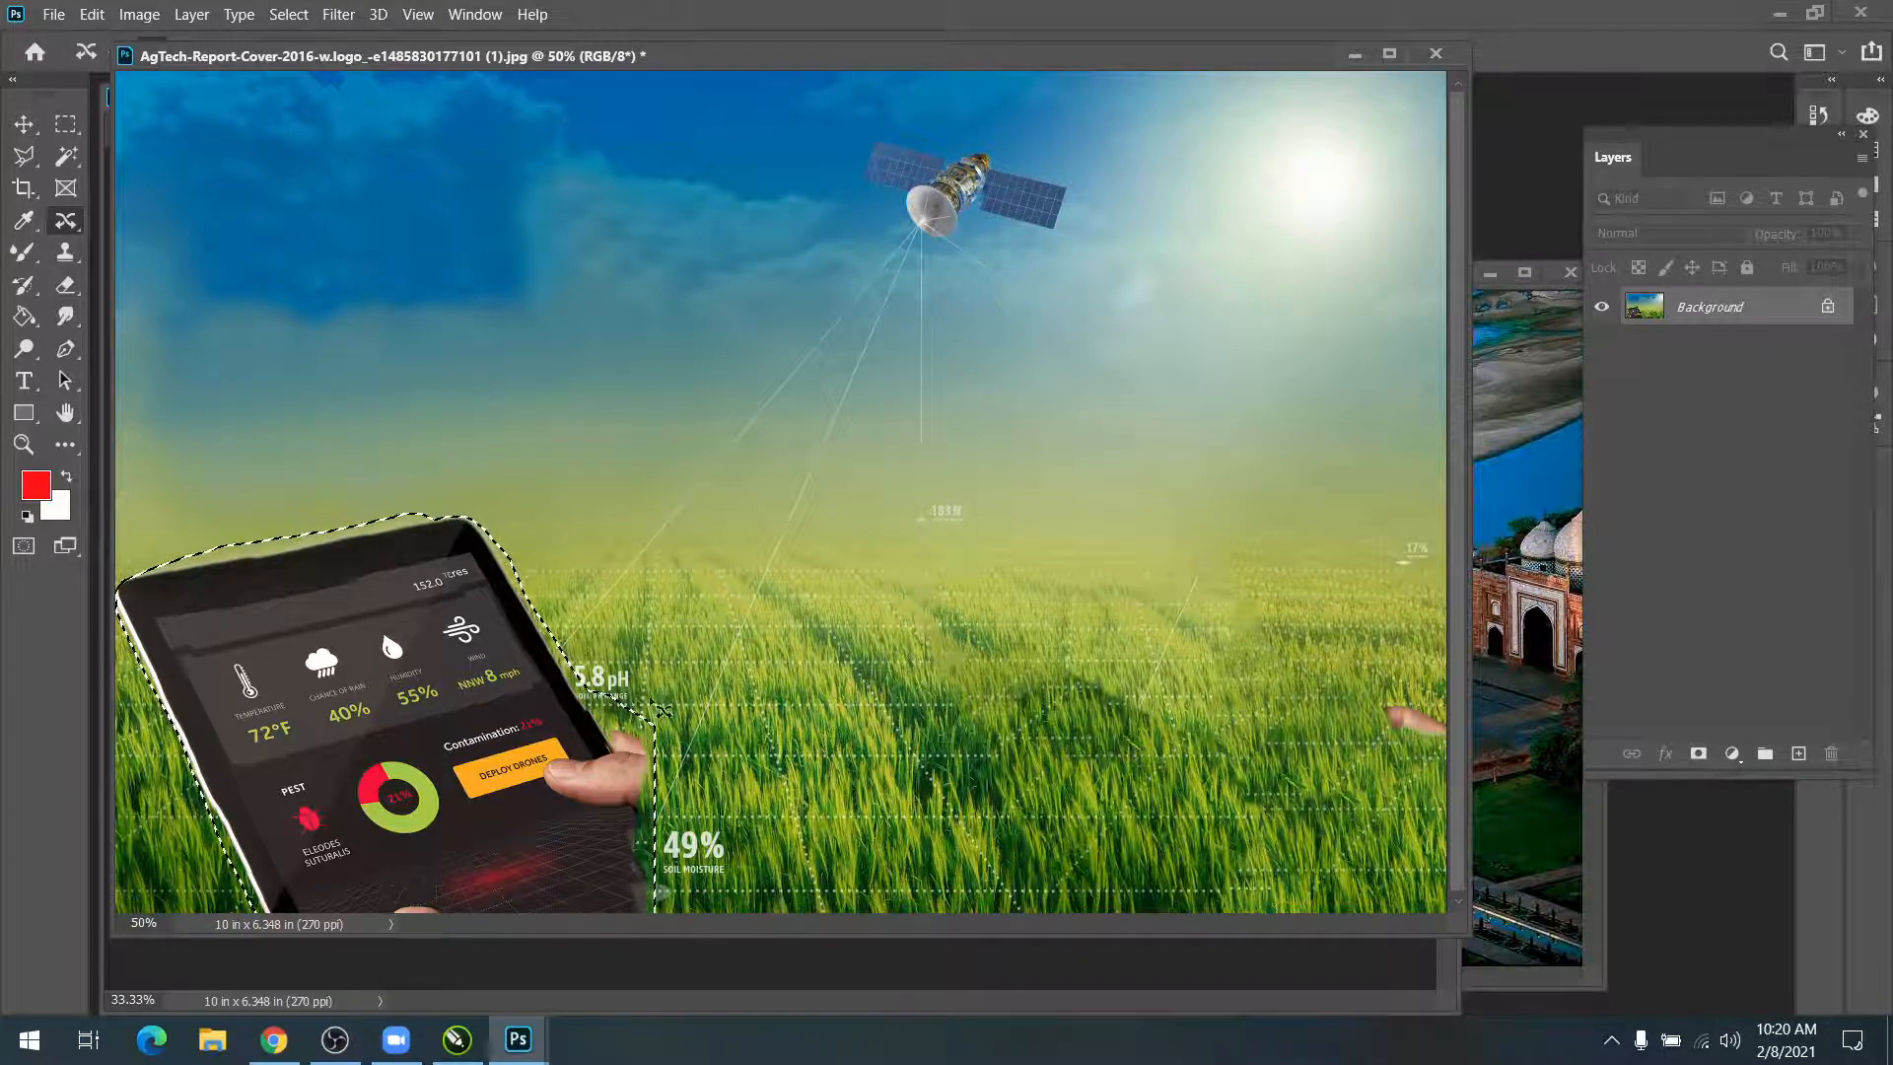
key(ctrl+d)
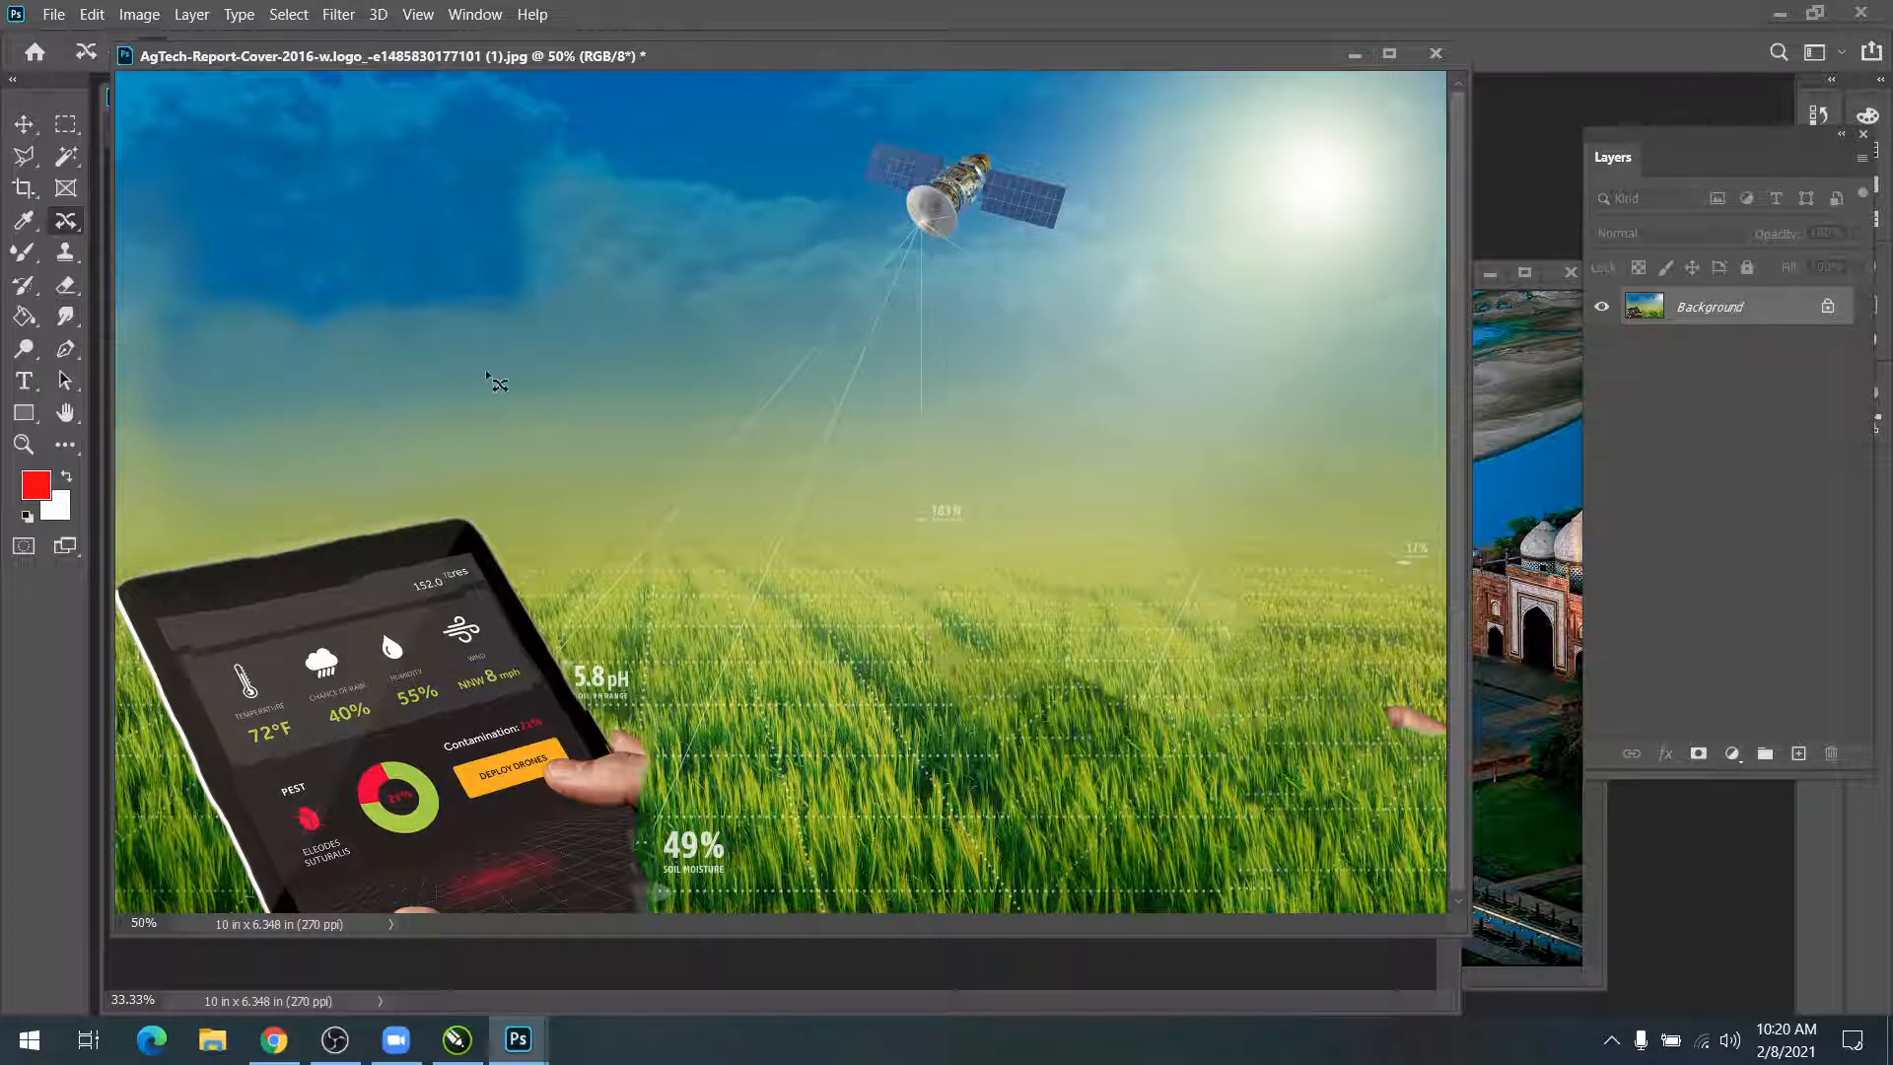
Step: Move the satellite to the upper-left sky with Content-Aware Move, rotate it counterclockwise, apply the transform and deselect
key(ctrl+1)
key(ctrl+minus)
key(ctrl+minus)
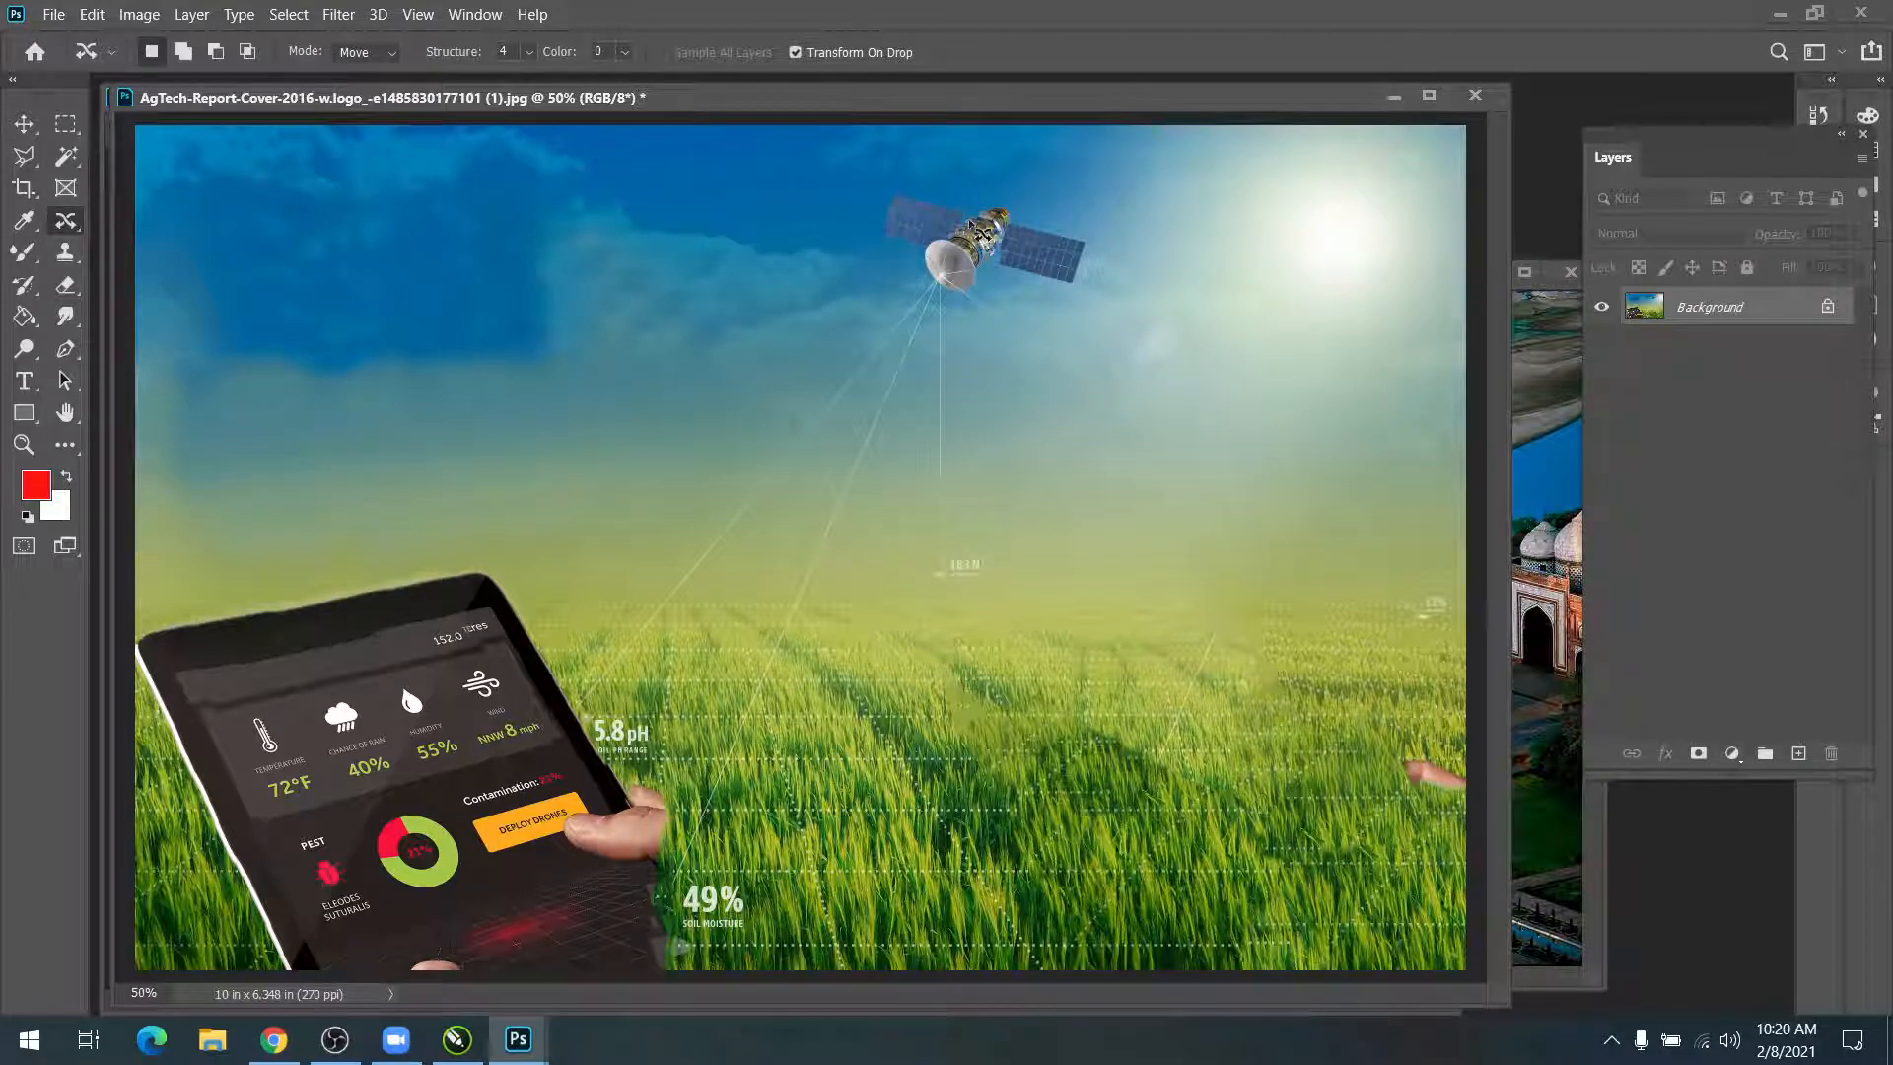
mouse_move(901, 192)
mouse_down()
mouse_move(1000, 197)
mouse_move(1087, 236)
mouse_move(1085, 289)
mouse_move(928, 290)
mouse_move(878, 243)
mouse_move(887, 193)
mouse_move(938, 224)
mouse_move(496, 219)
mouse_move(253, 181)
mouse_move(249, 223)
mouse_up()
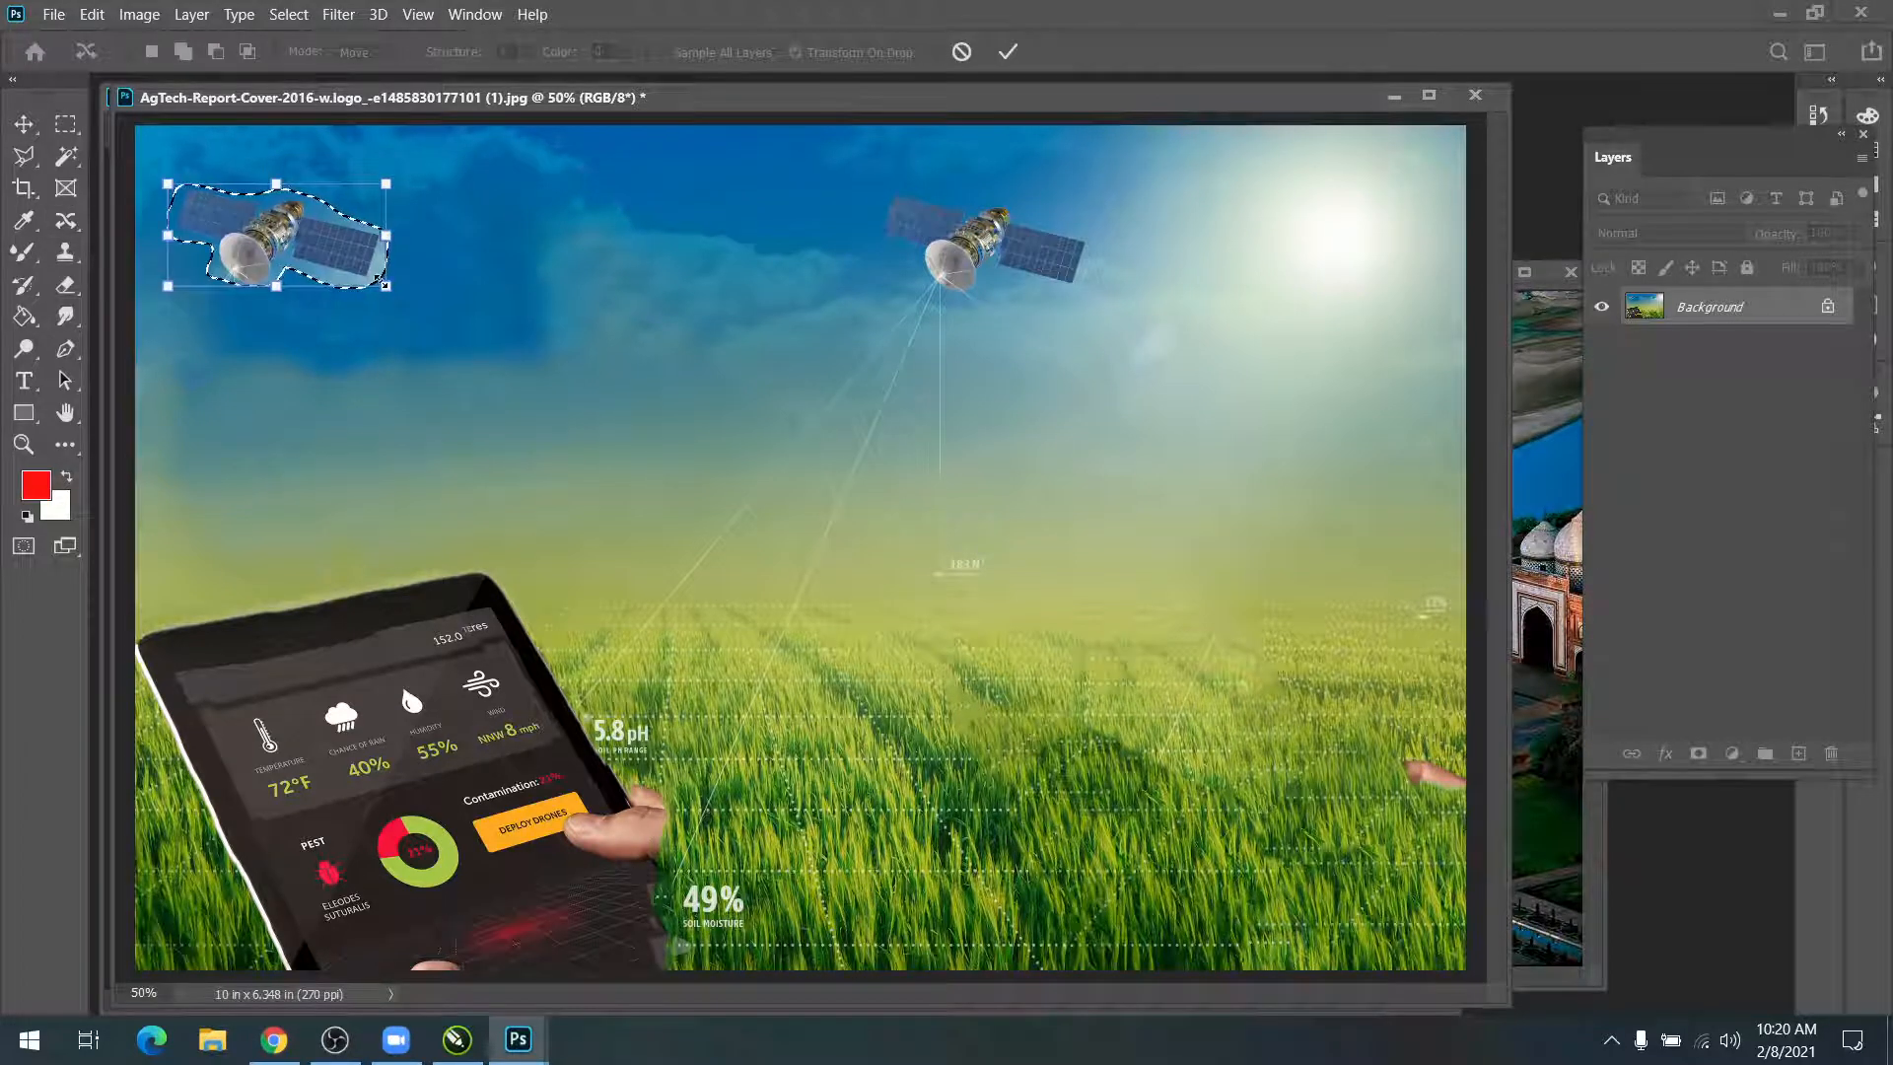
drag(385, 285, 404, 217)
key(Return)
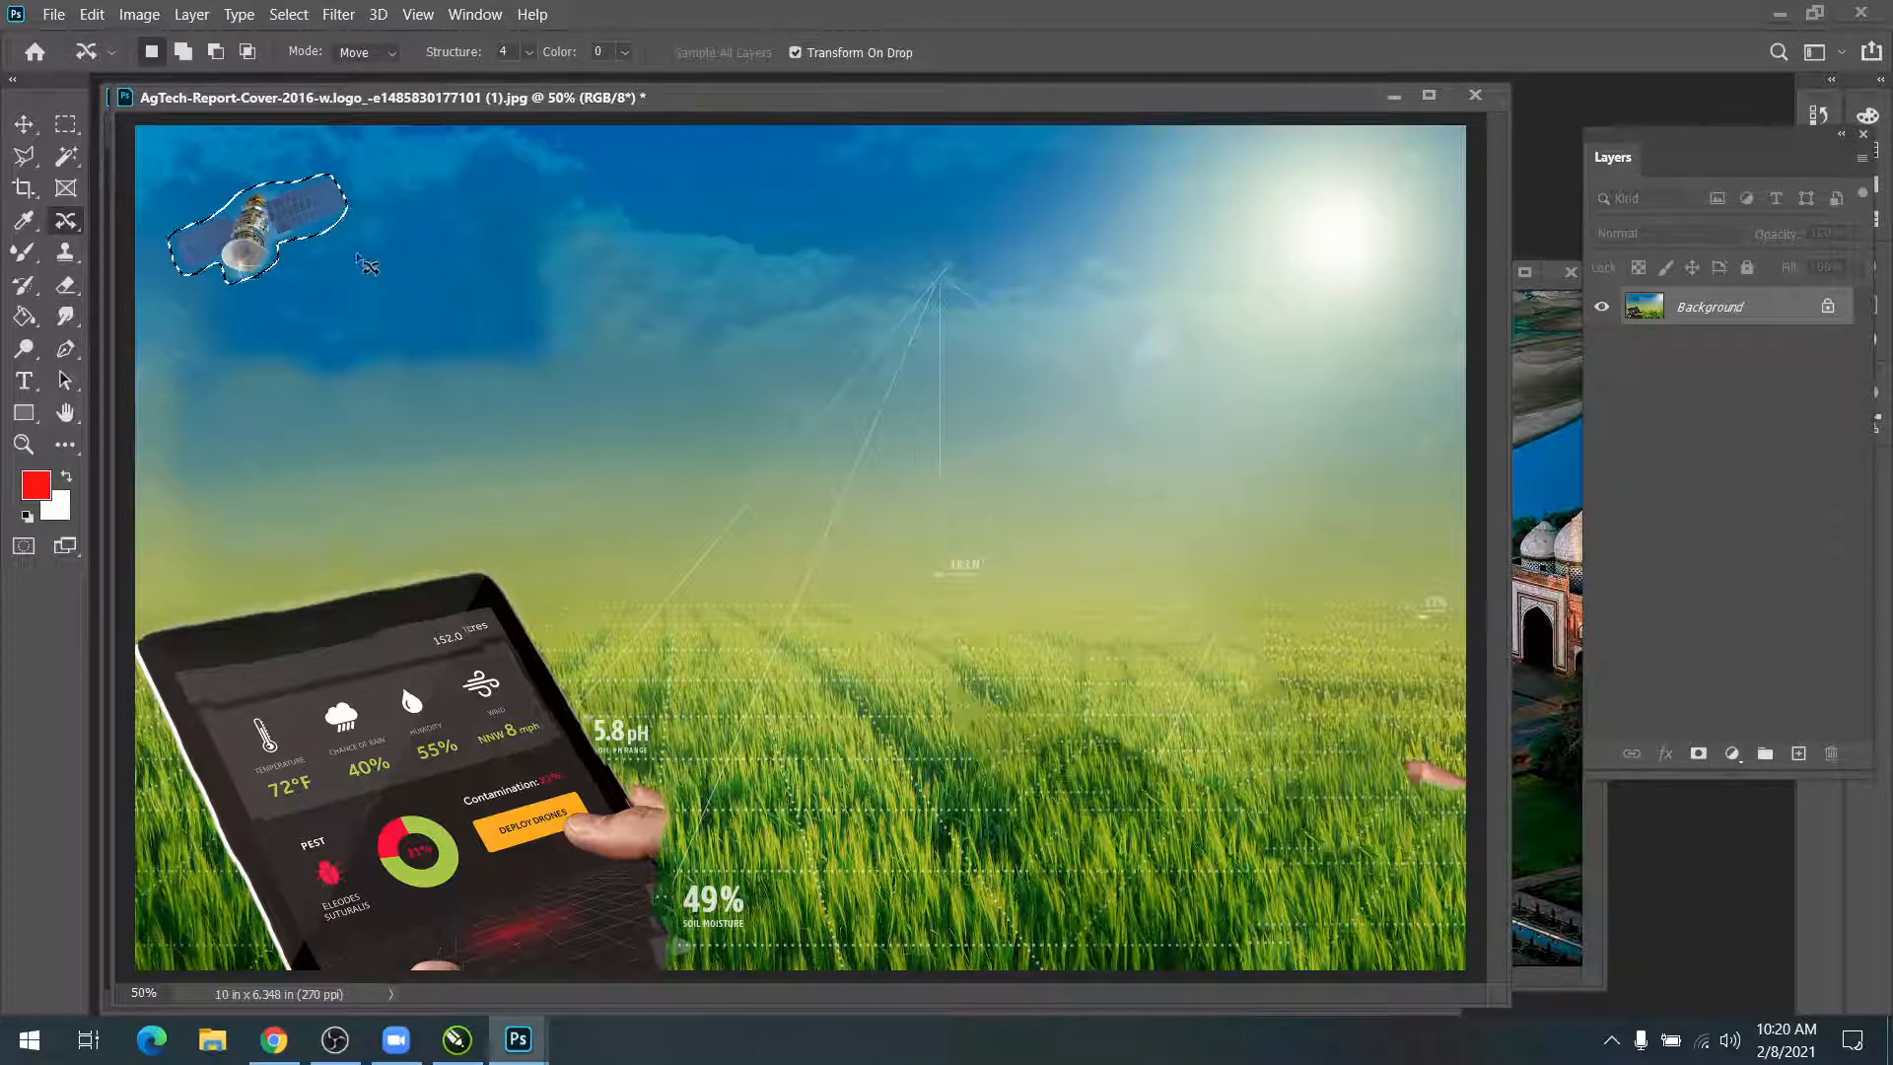
key(ctrl+d)
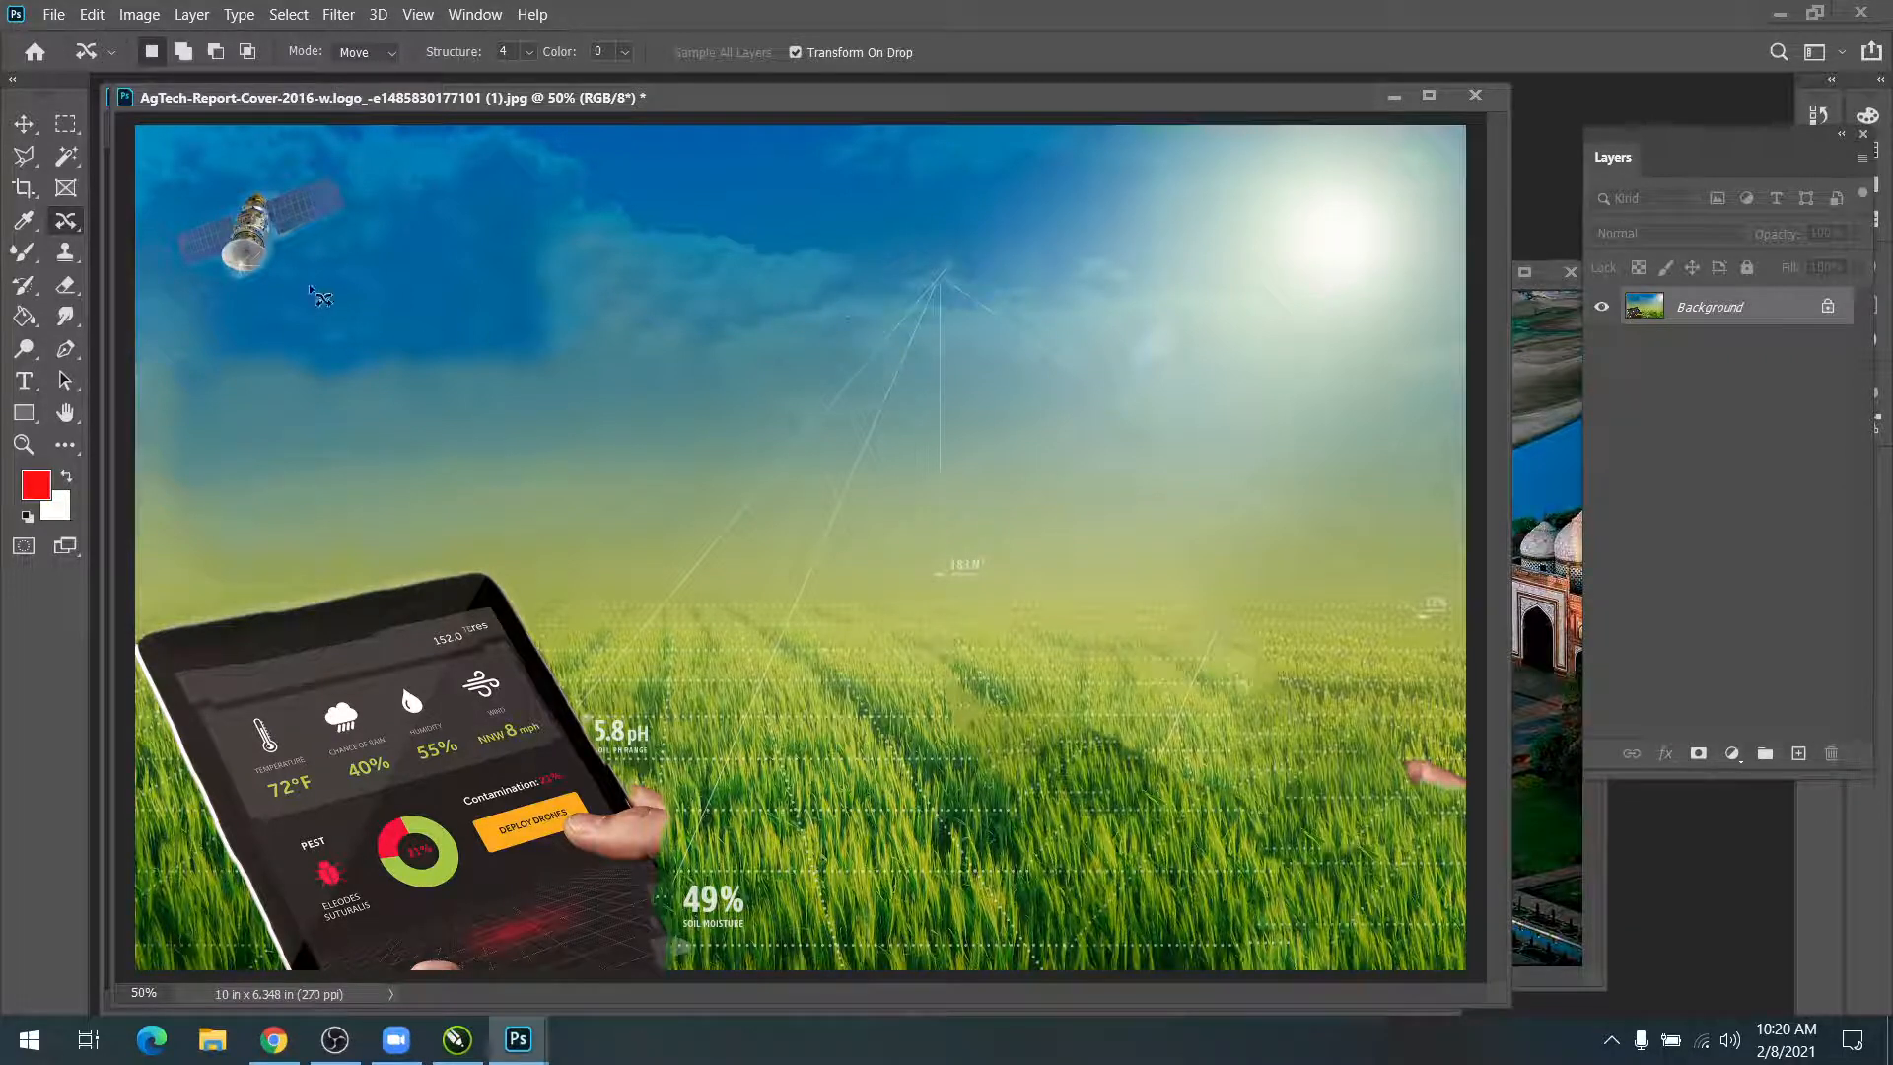
Step: Choose the Line Tool in Shape mode and give it a light beige stroke from the recently used colors
click(65, 360)
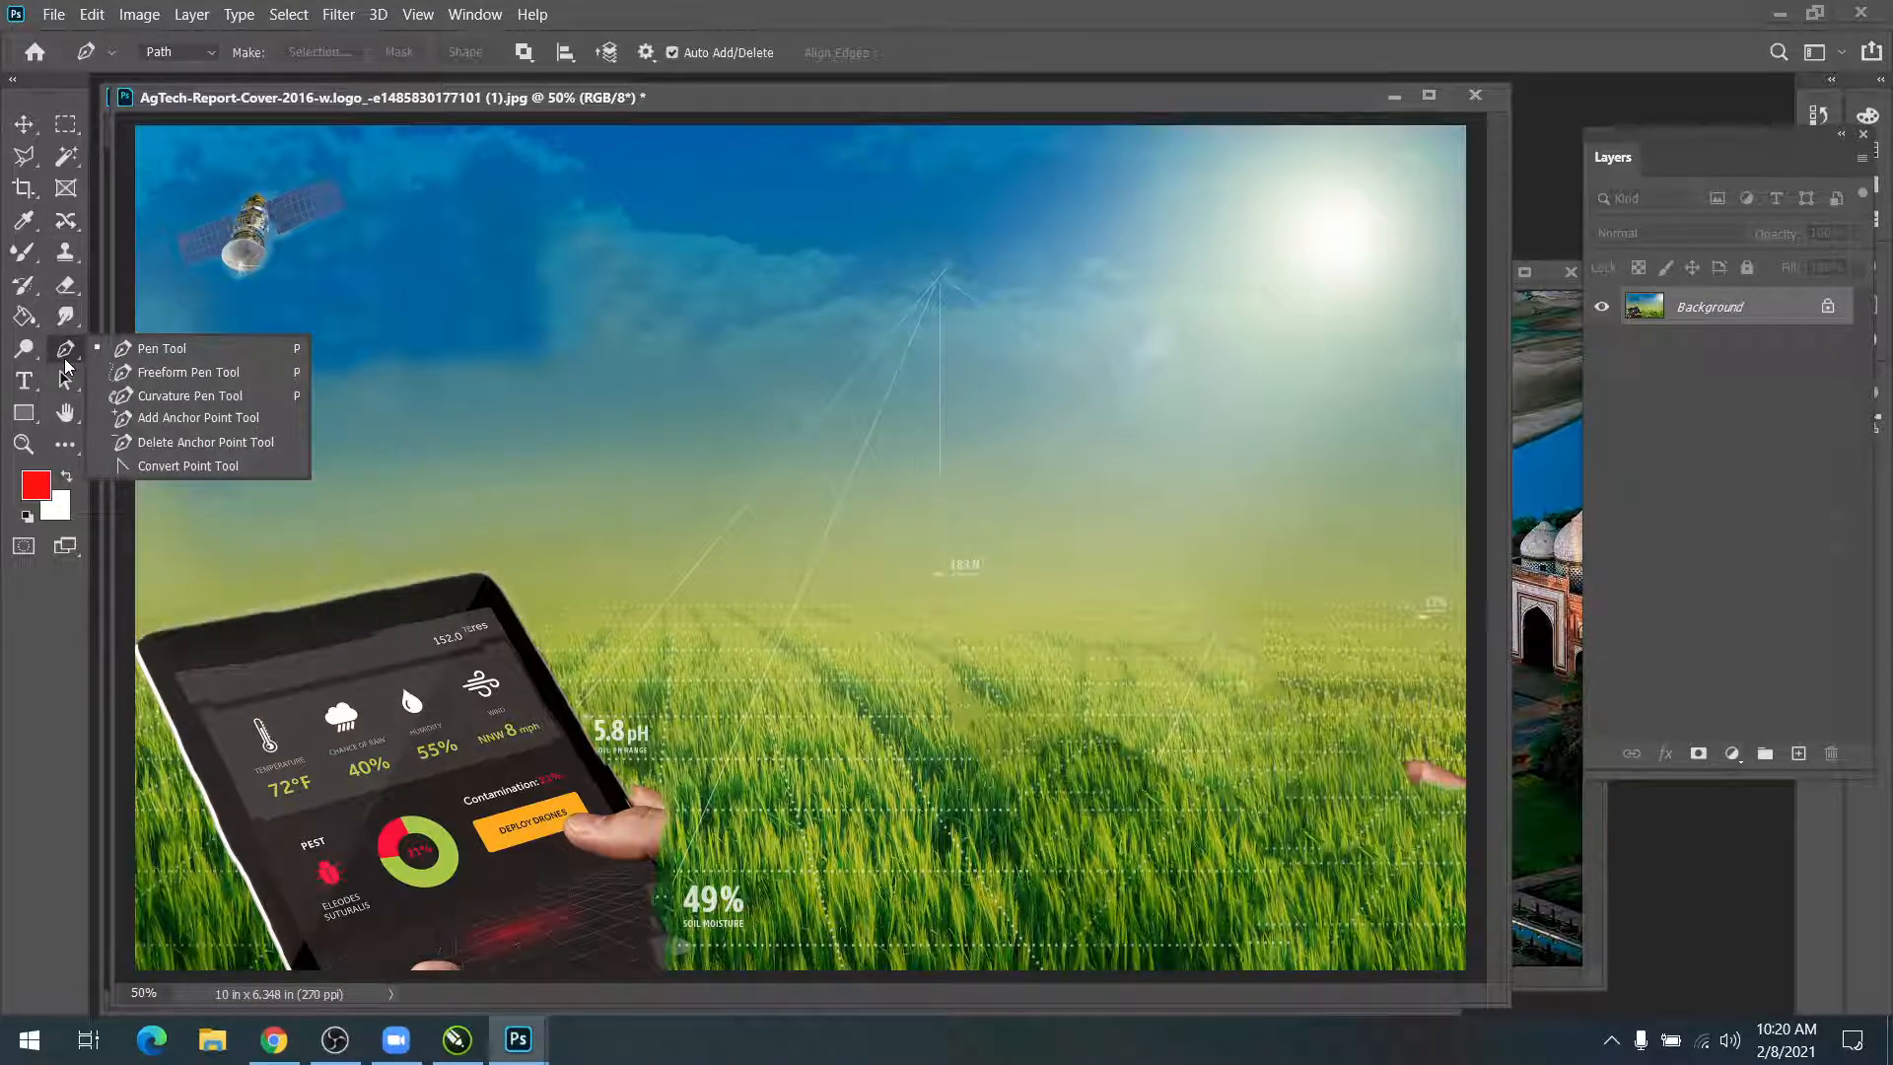
click(24, 418)
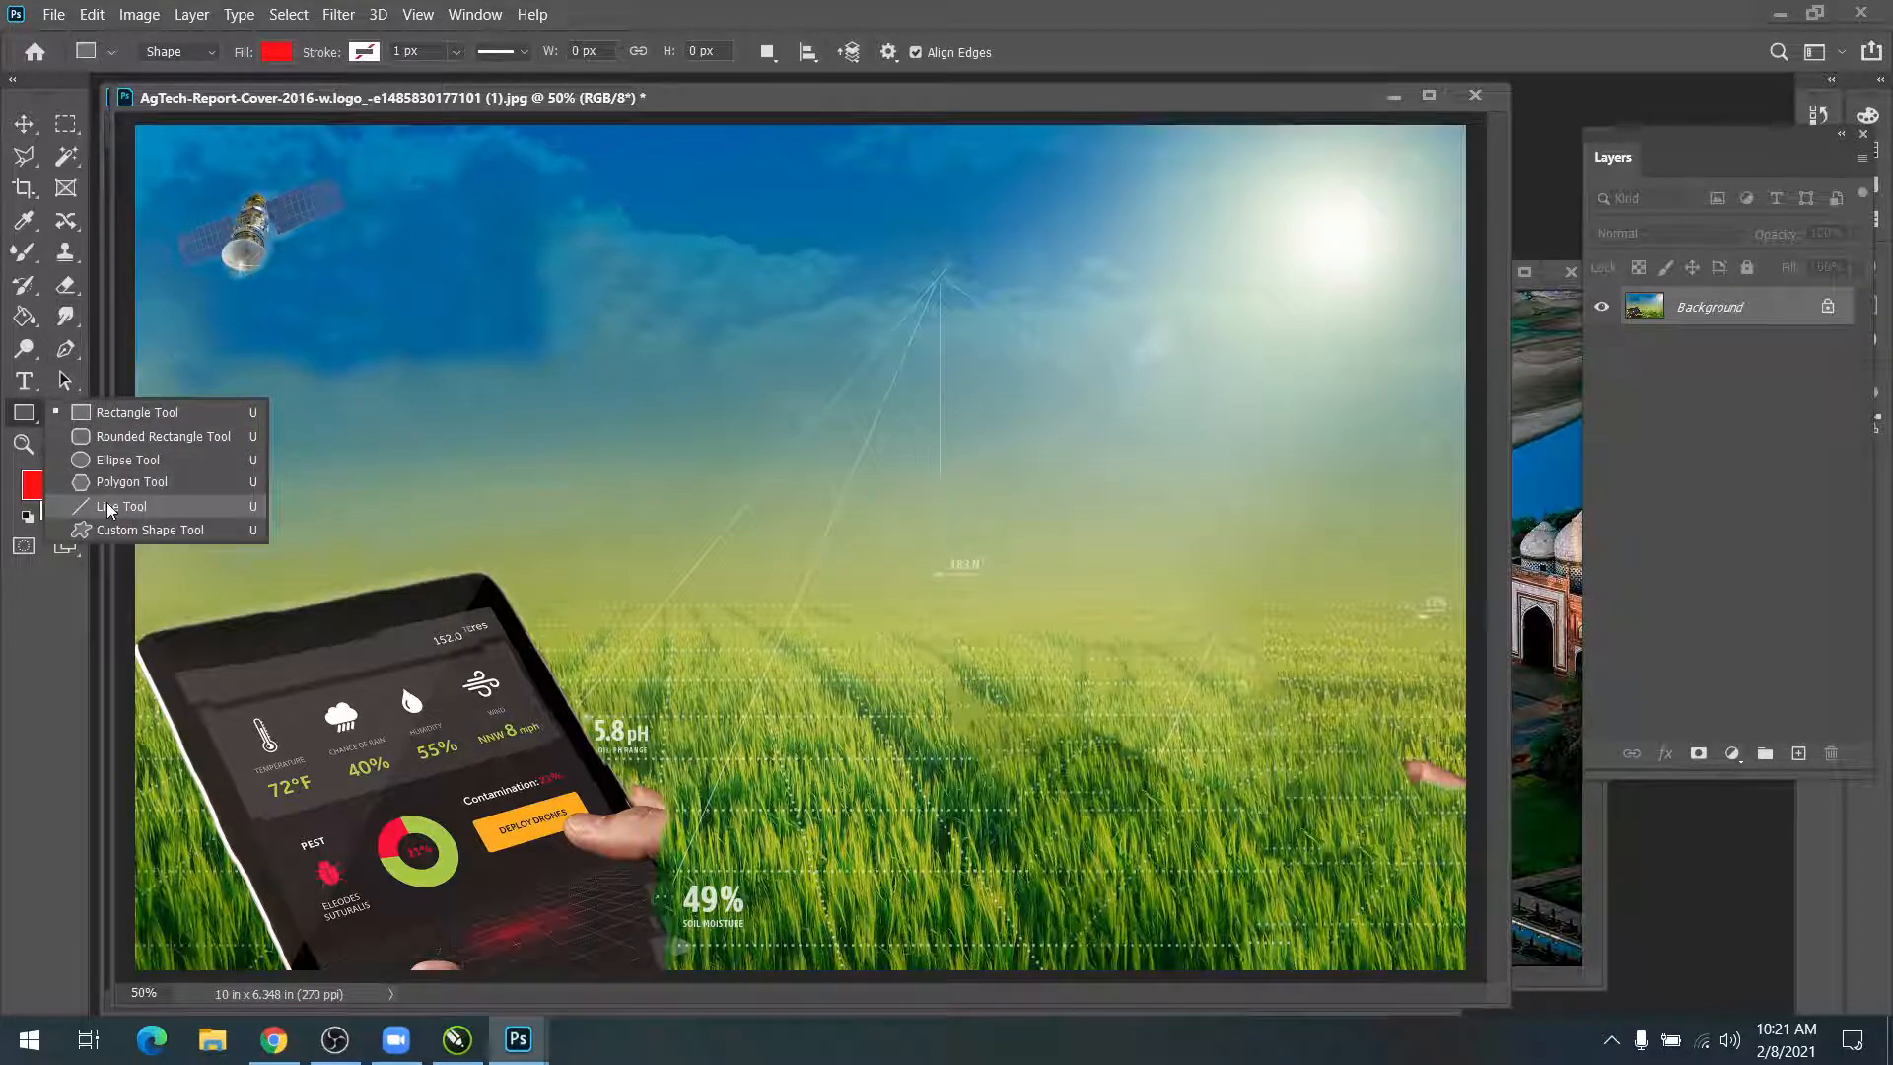
click(109, 506)
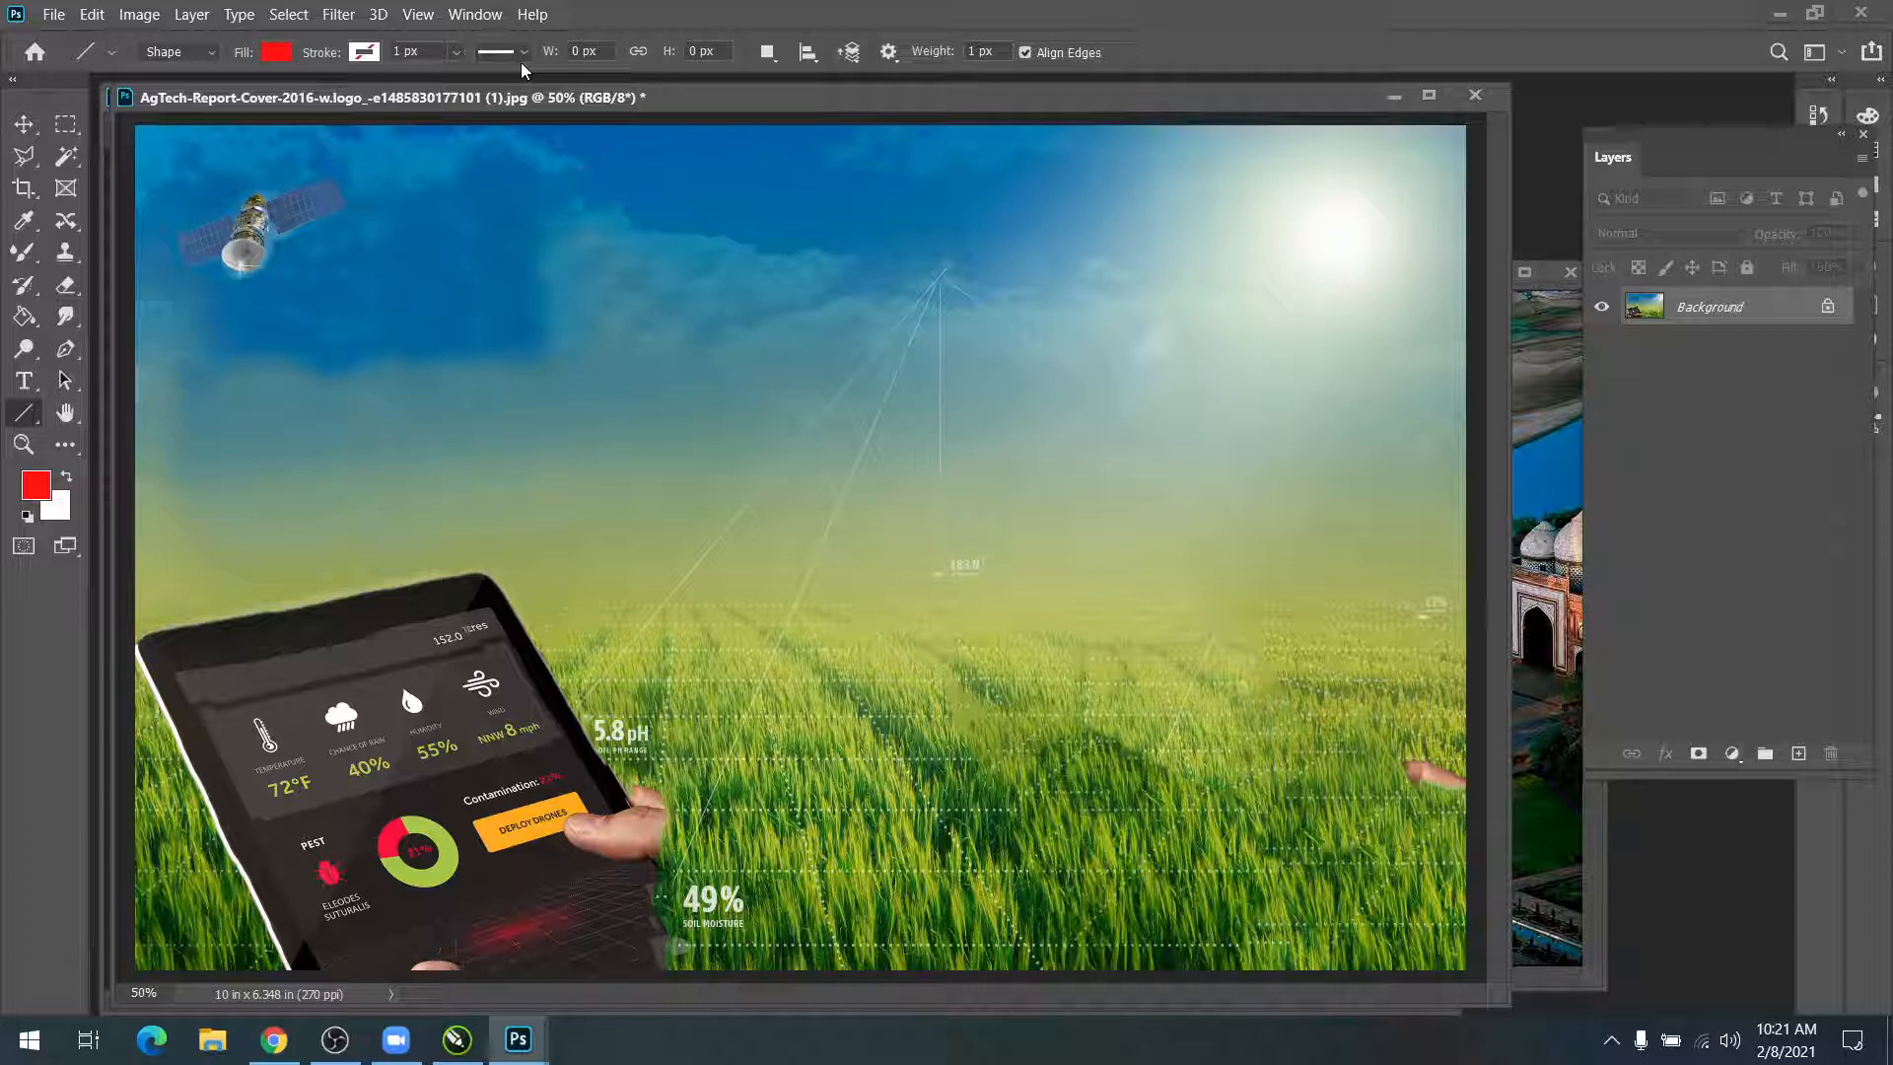
click(373, 56)
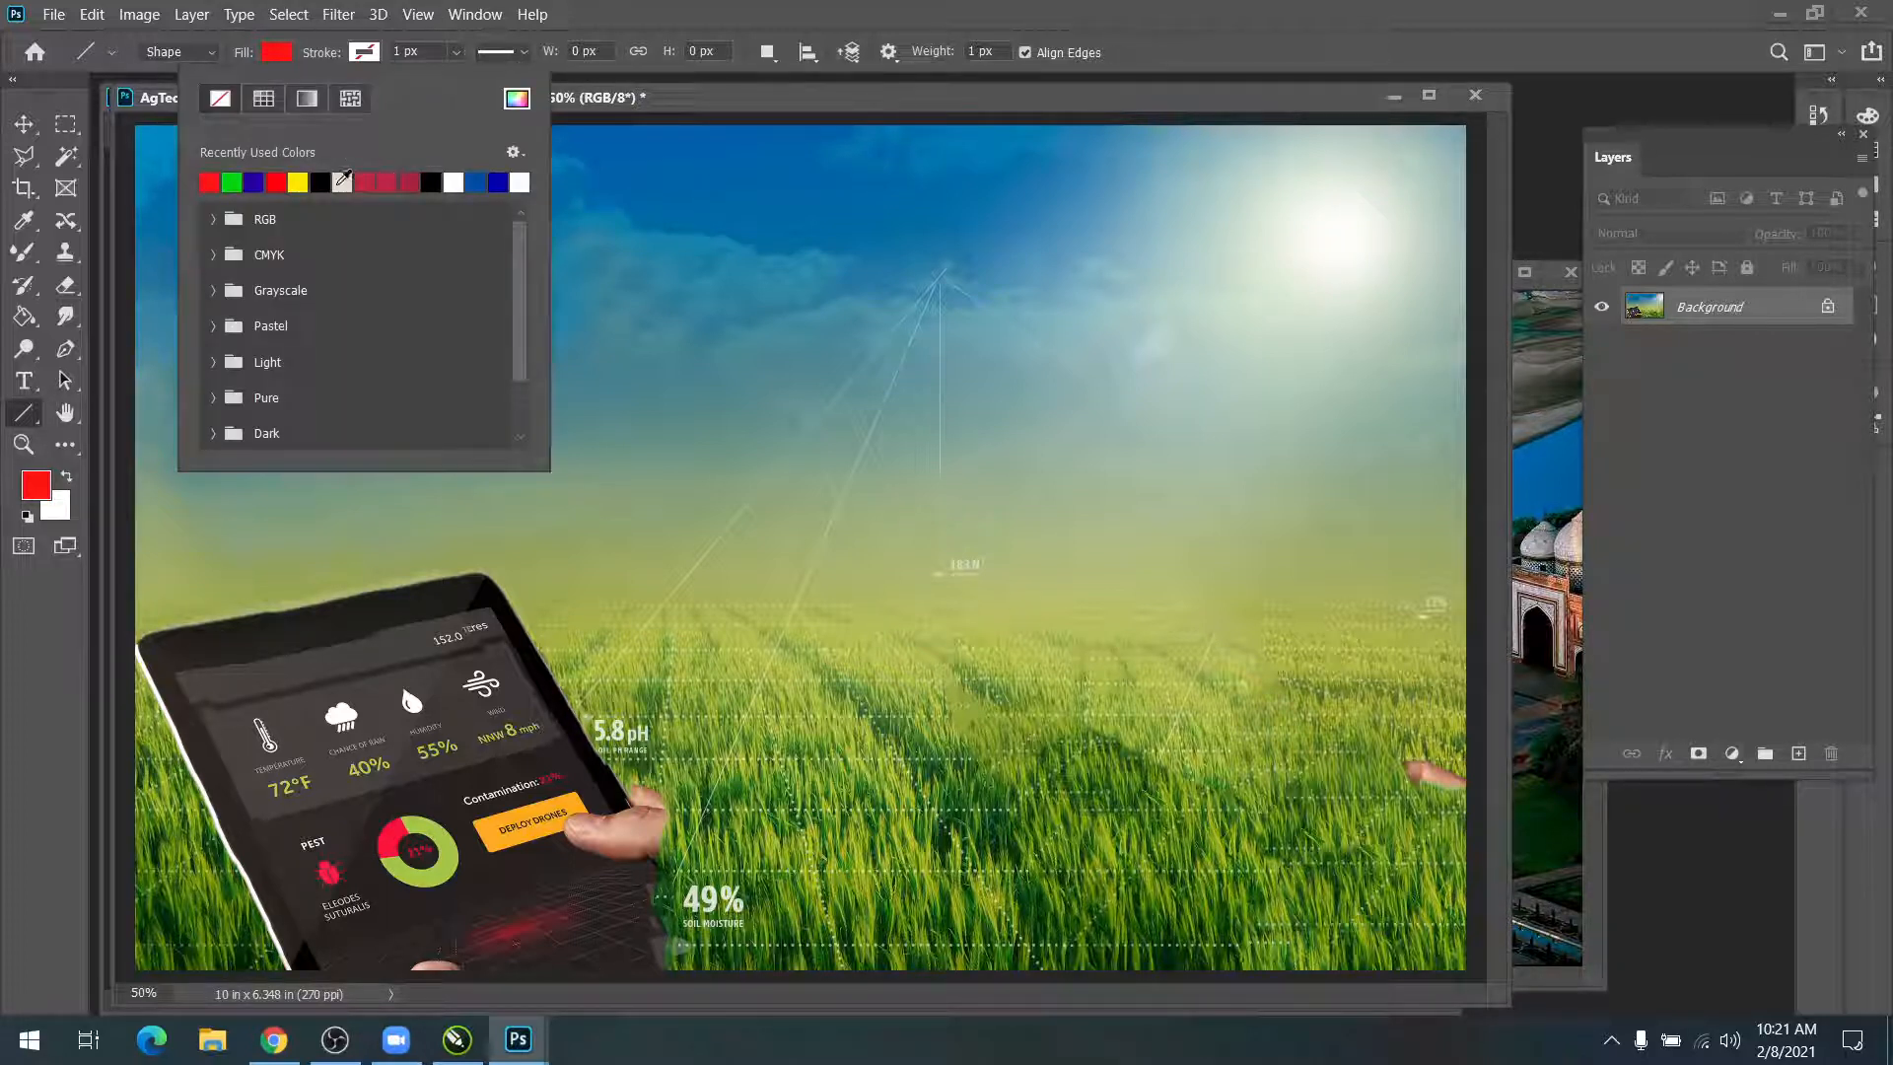
click(342, 178)
click(425, 96)
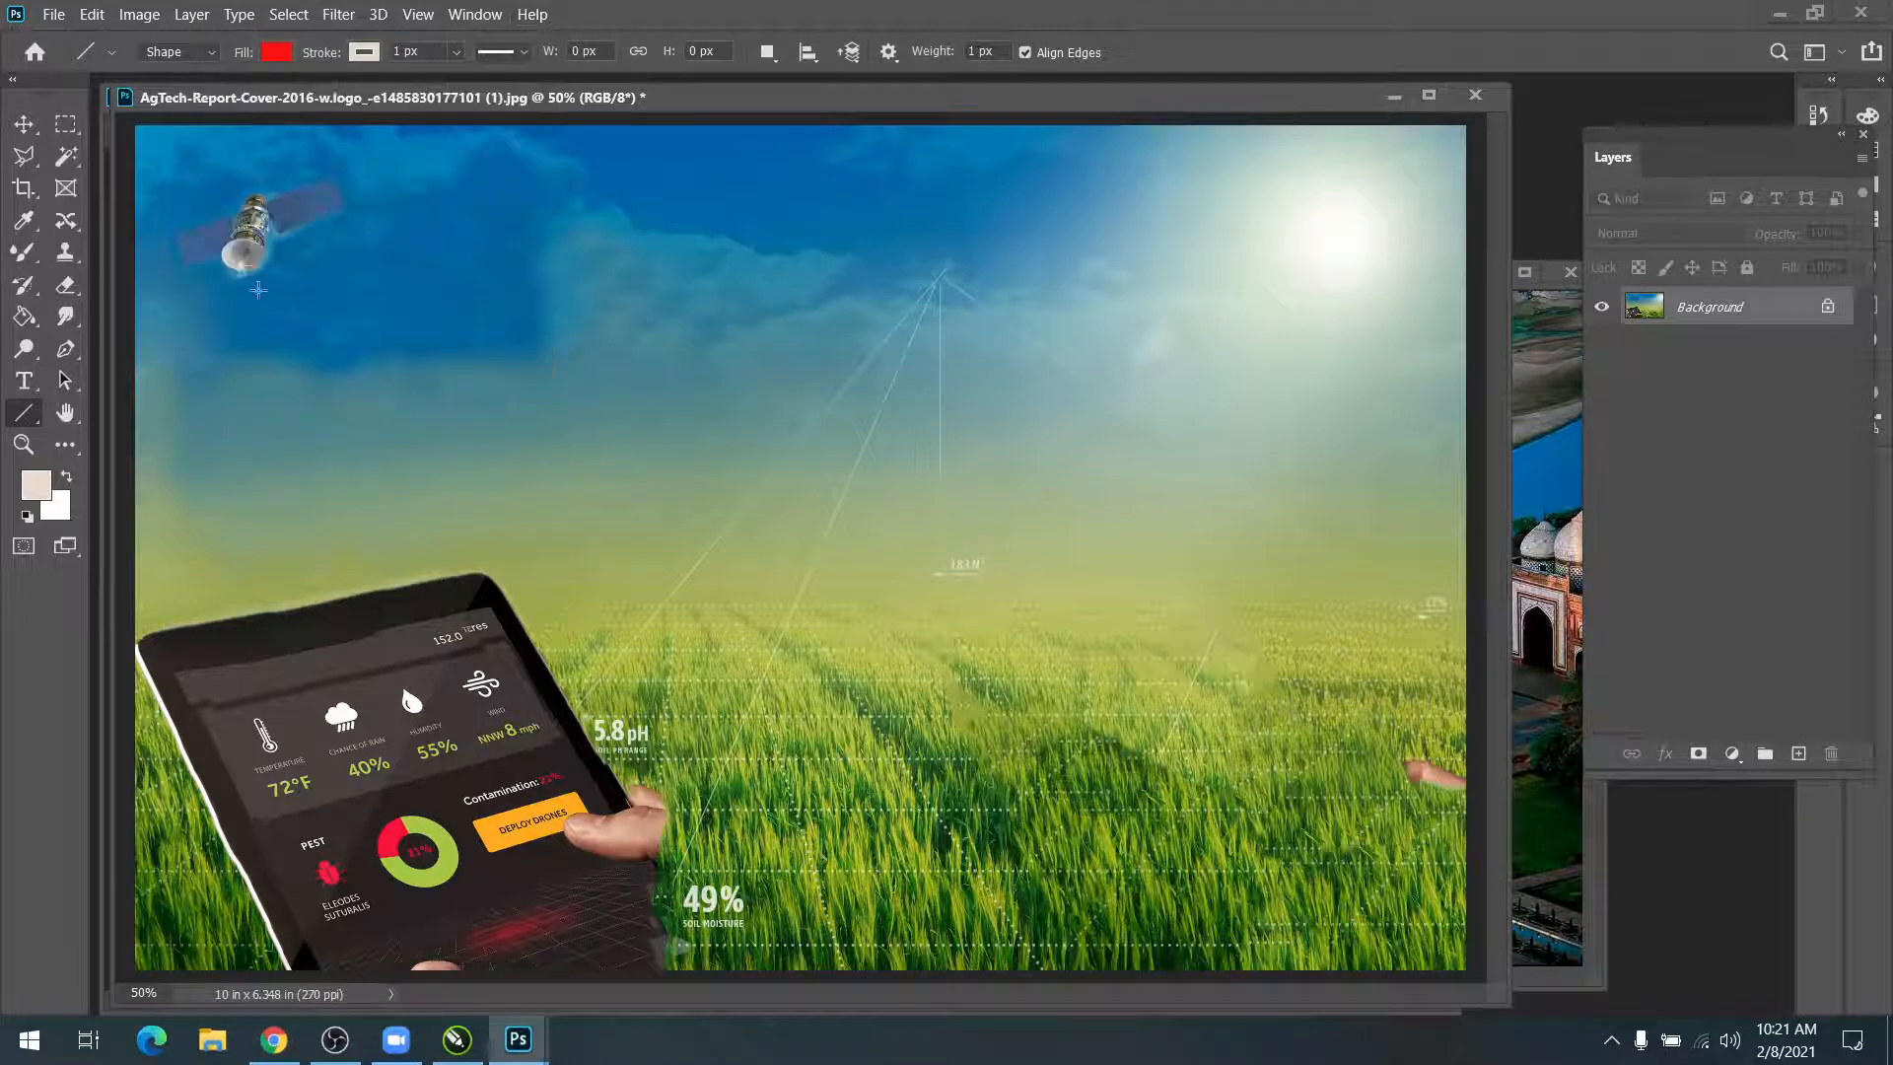
Step: Draw two beam lines from the relocated satellite to the field's bottom, about 1789 × 1303 px rightward and 181 × 1394 px leftward
drag(239, 272, 1118, 907)
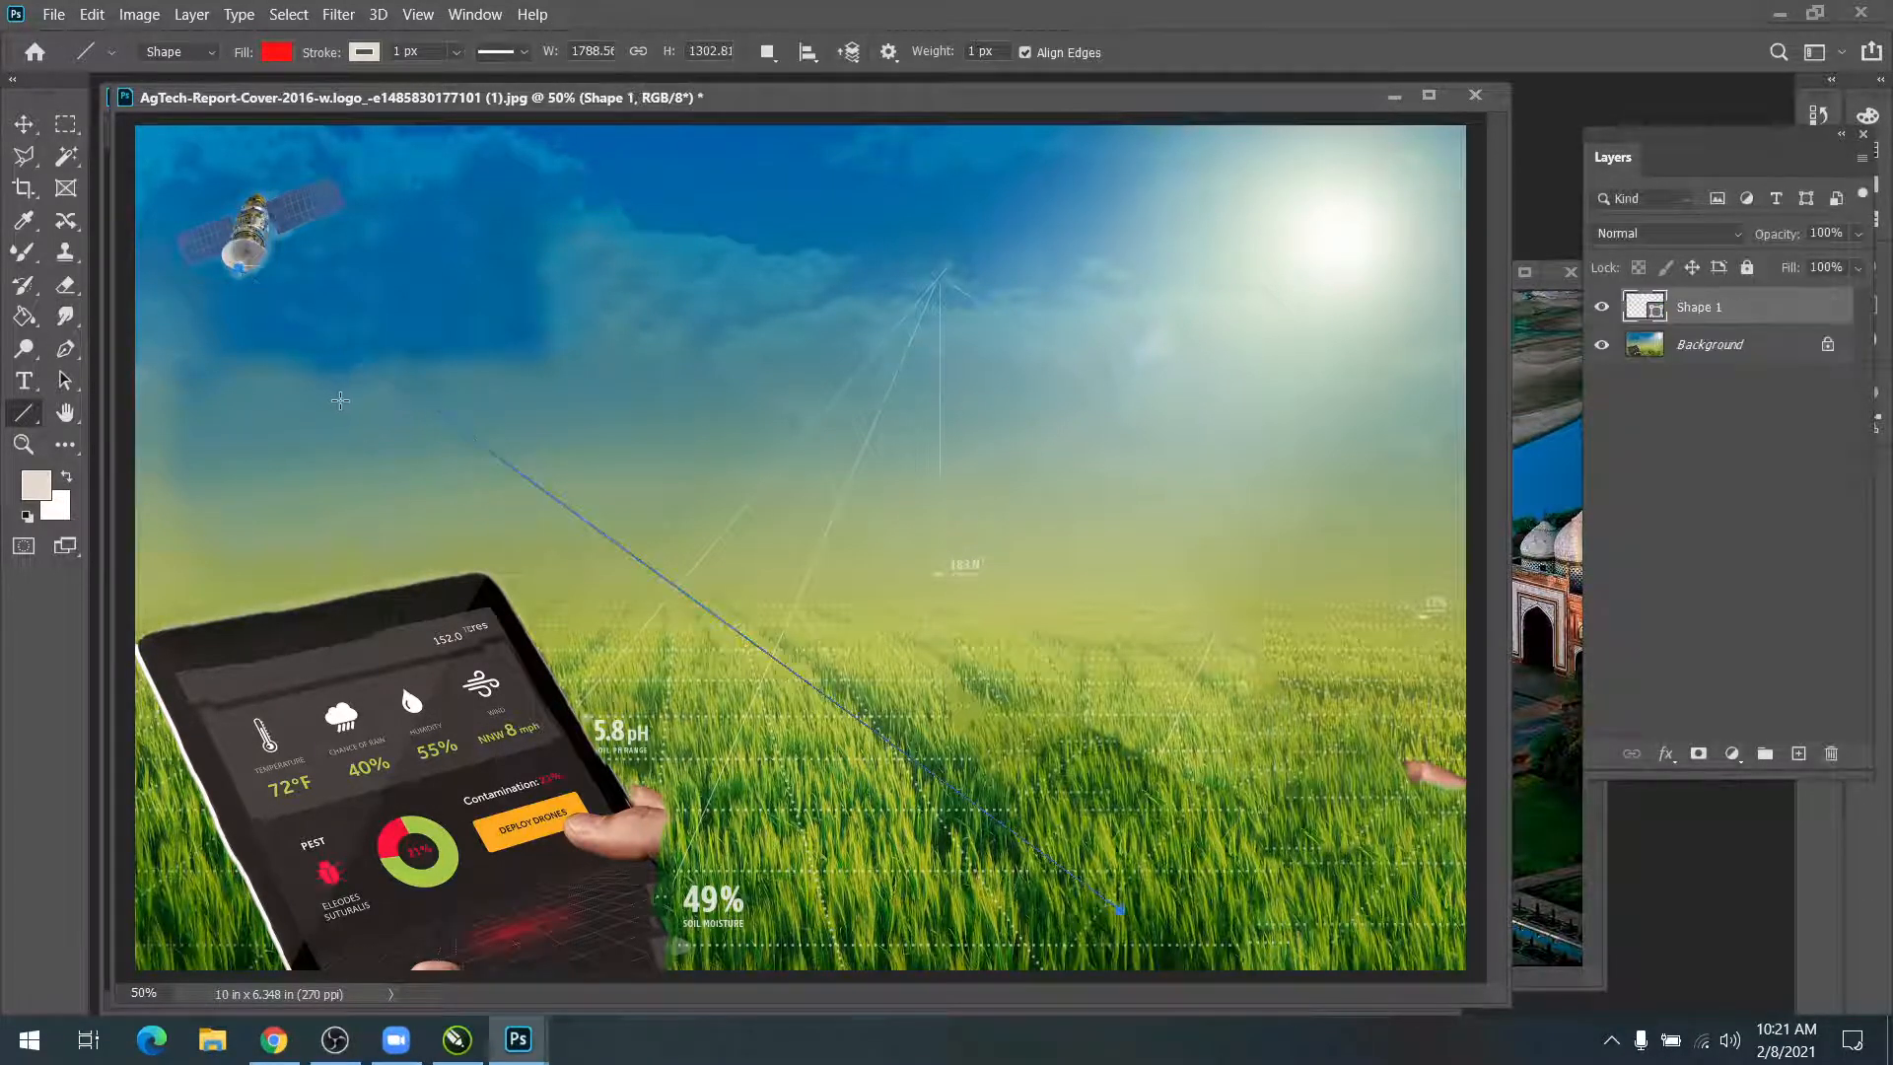
drag(235, 274, 140, 958)
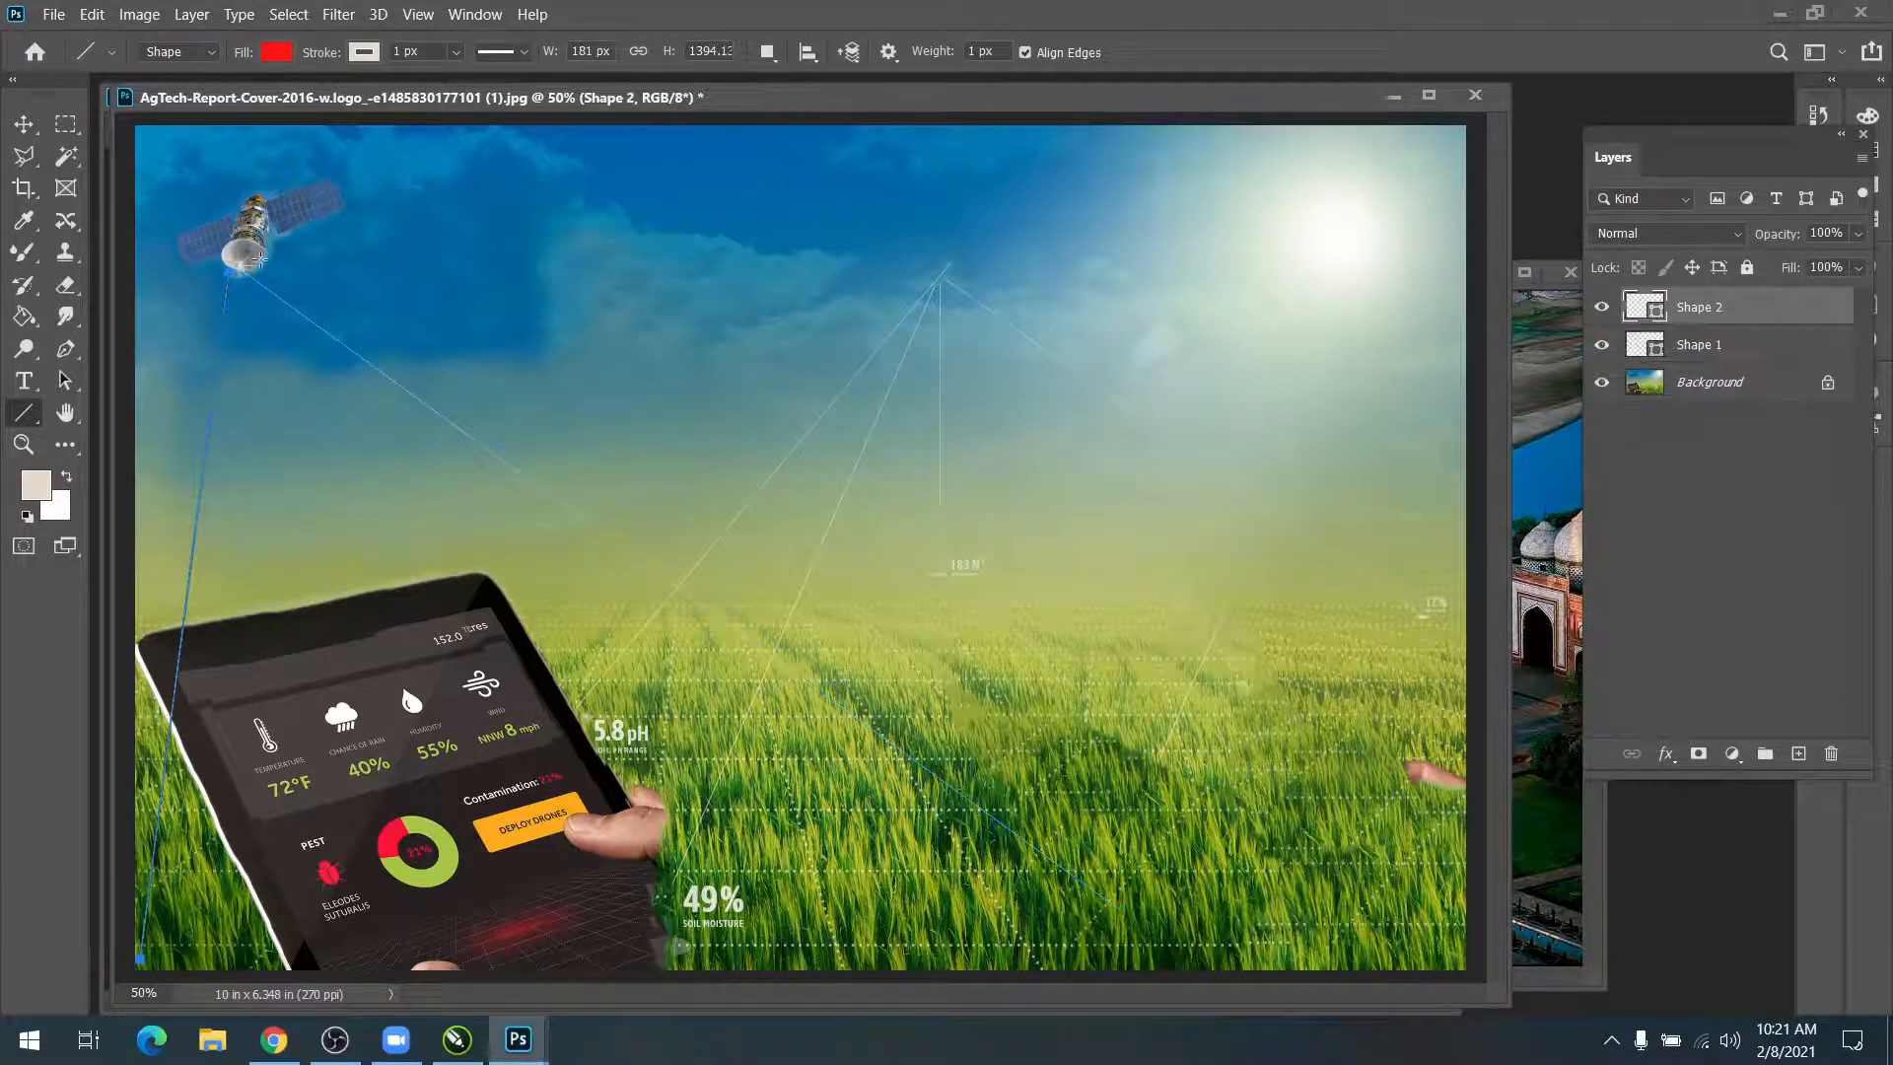
Step: Draw a third beam line, about 439 × 1362 px, from the satellite down across the tablet screen, and return to the Move Tool
drag(242, 274, 458, 946)
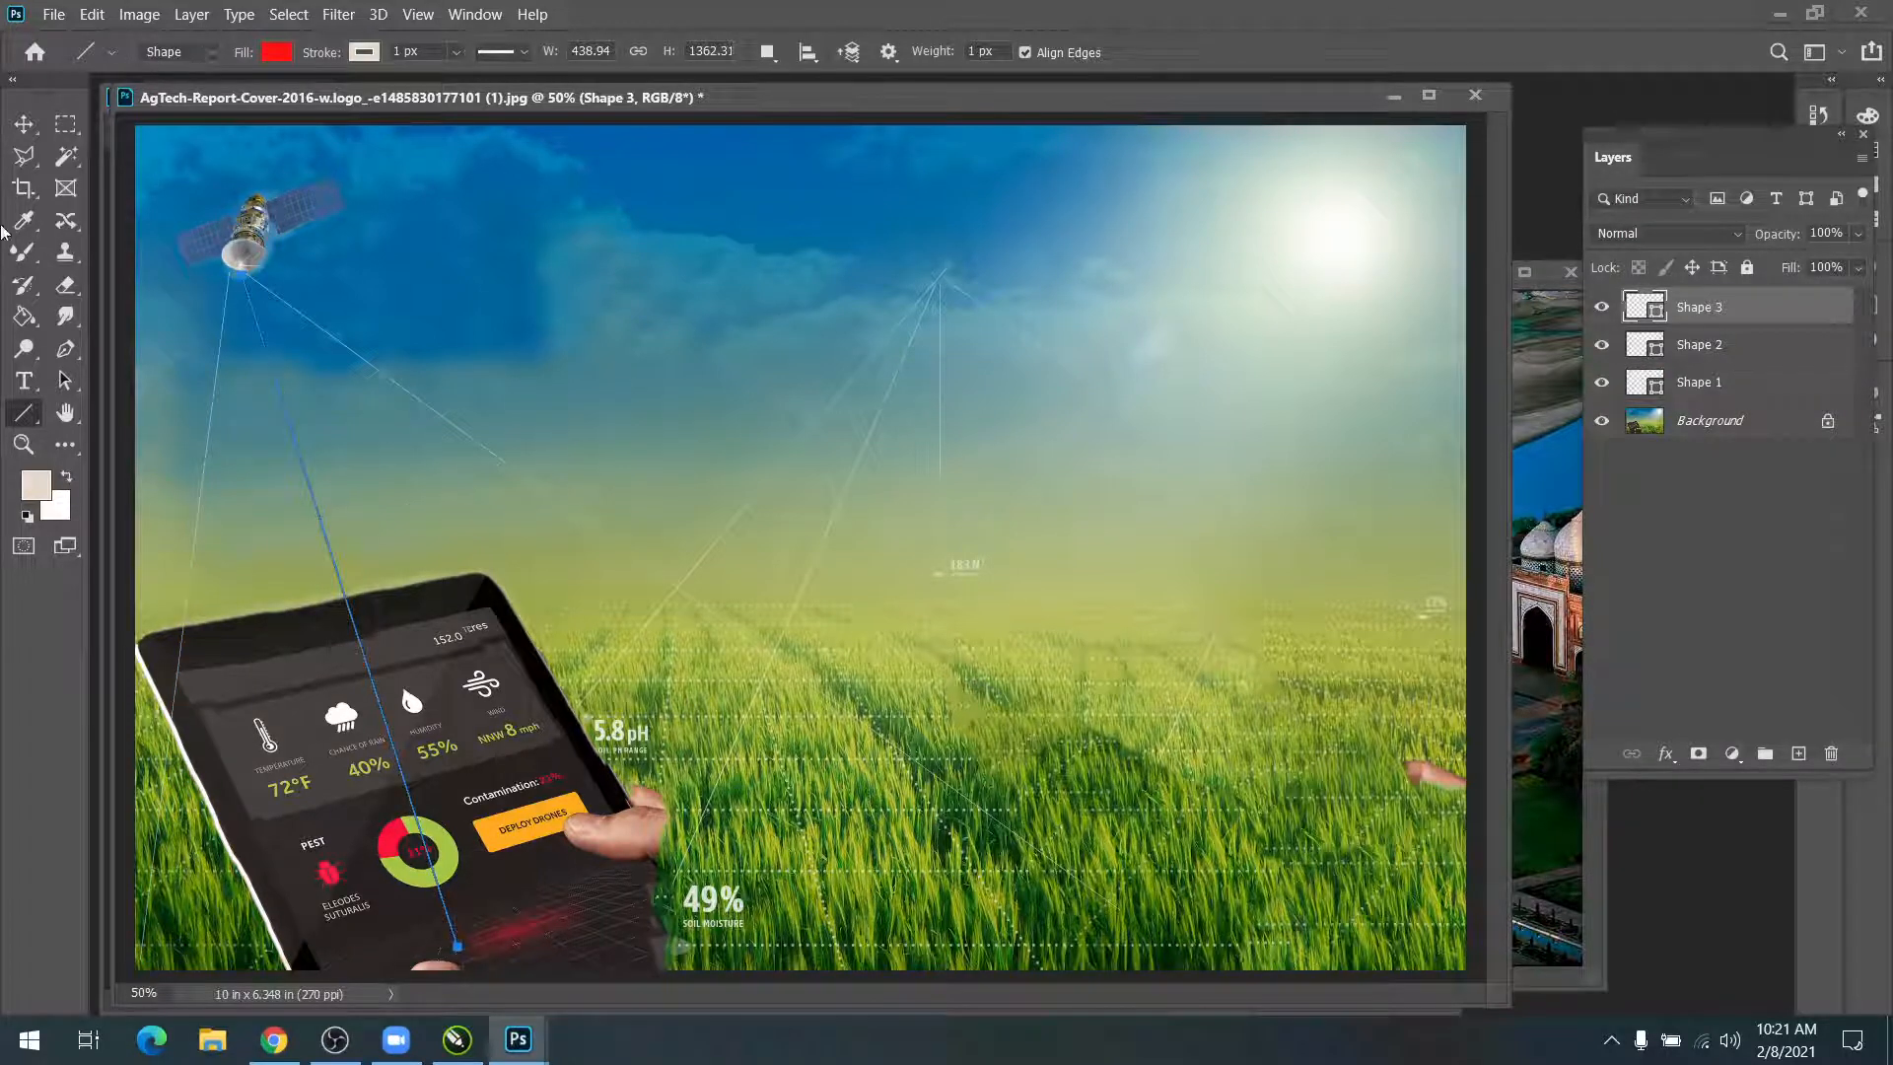
click(24, 123)
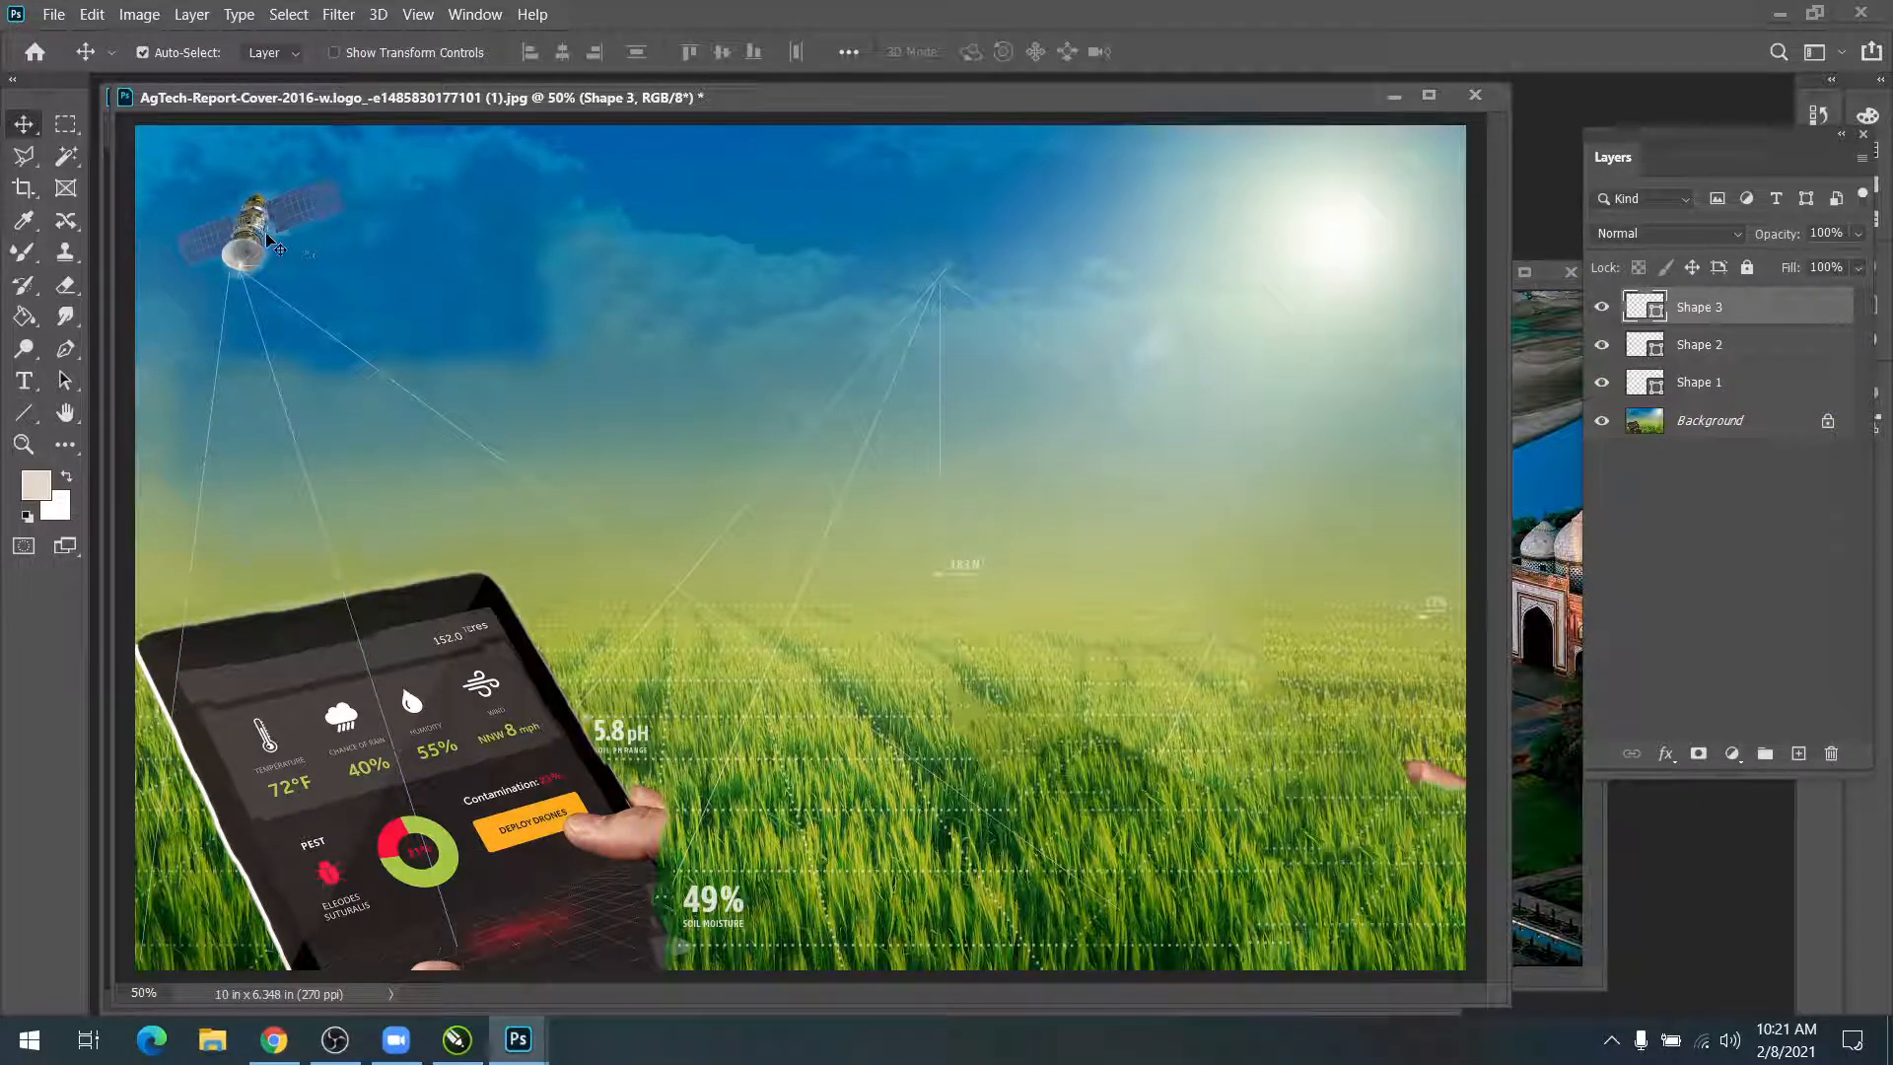
mouse_move(61, 232)
mouse_down()
mouse_move(129, 244)
mouse_move(168, 296)
mouse_up()
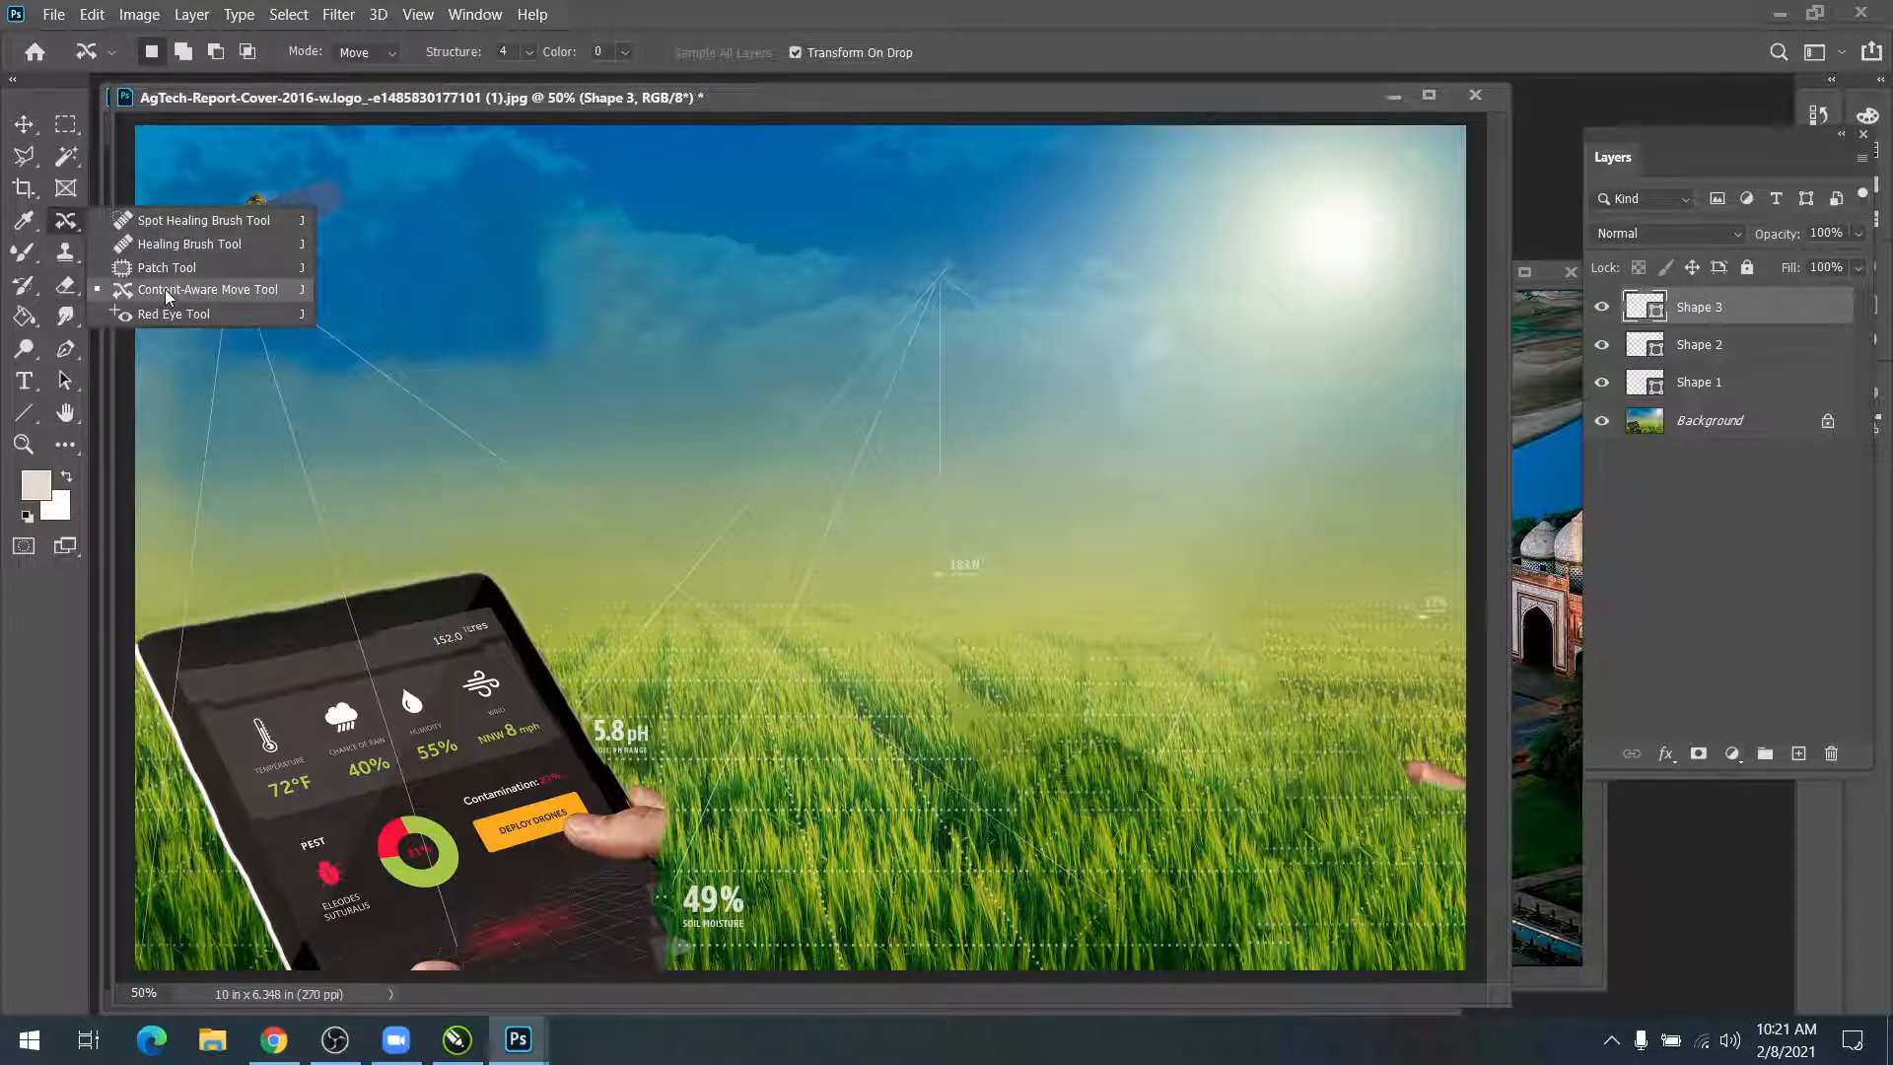
click(167, 292)
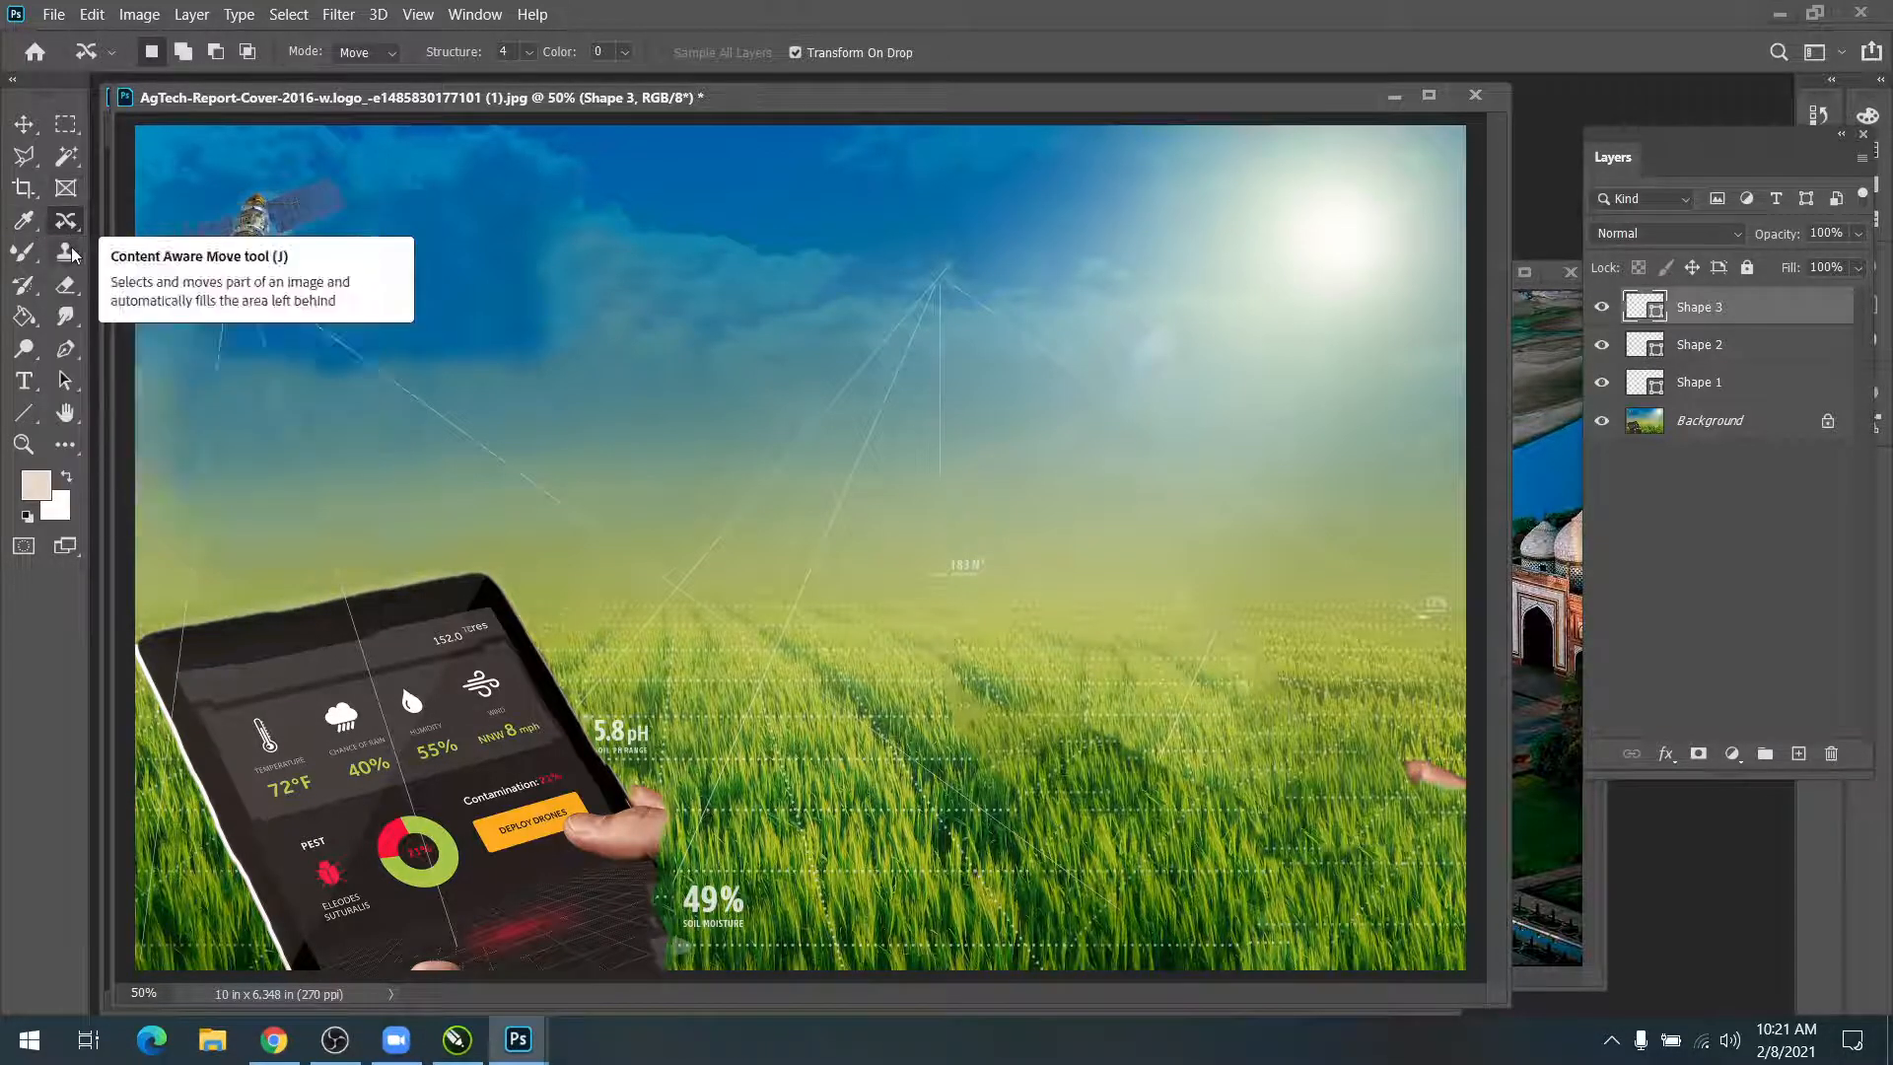
click(66, 253)
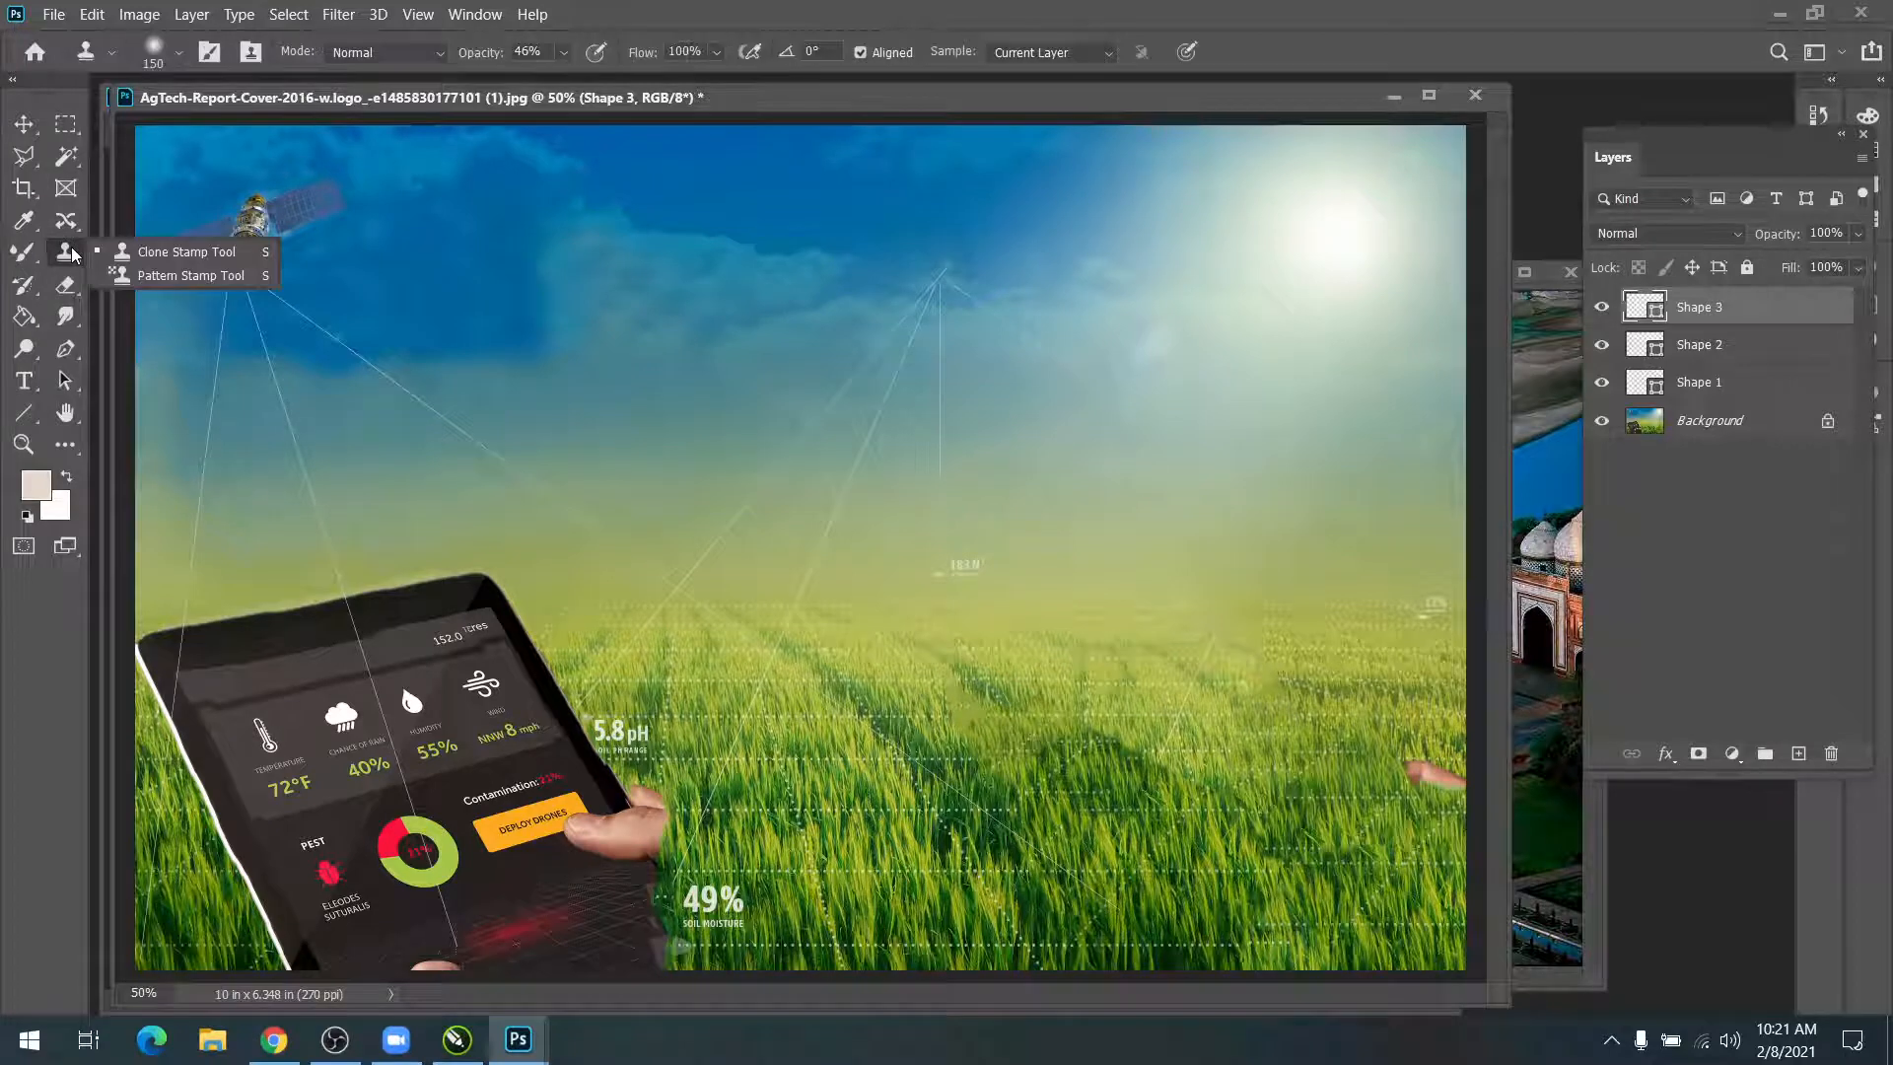
click(158, 256)
click(26, 132)
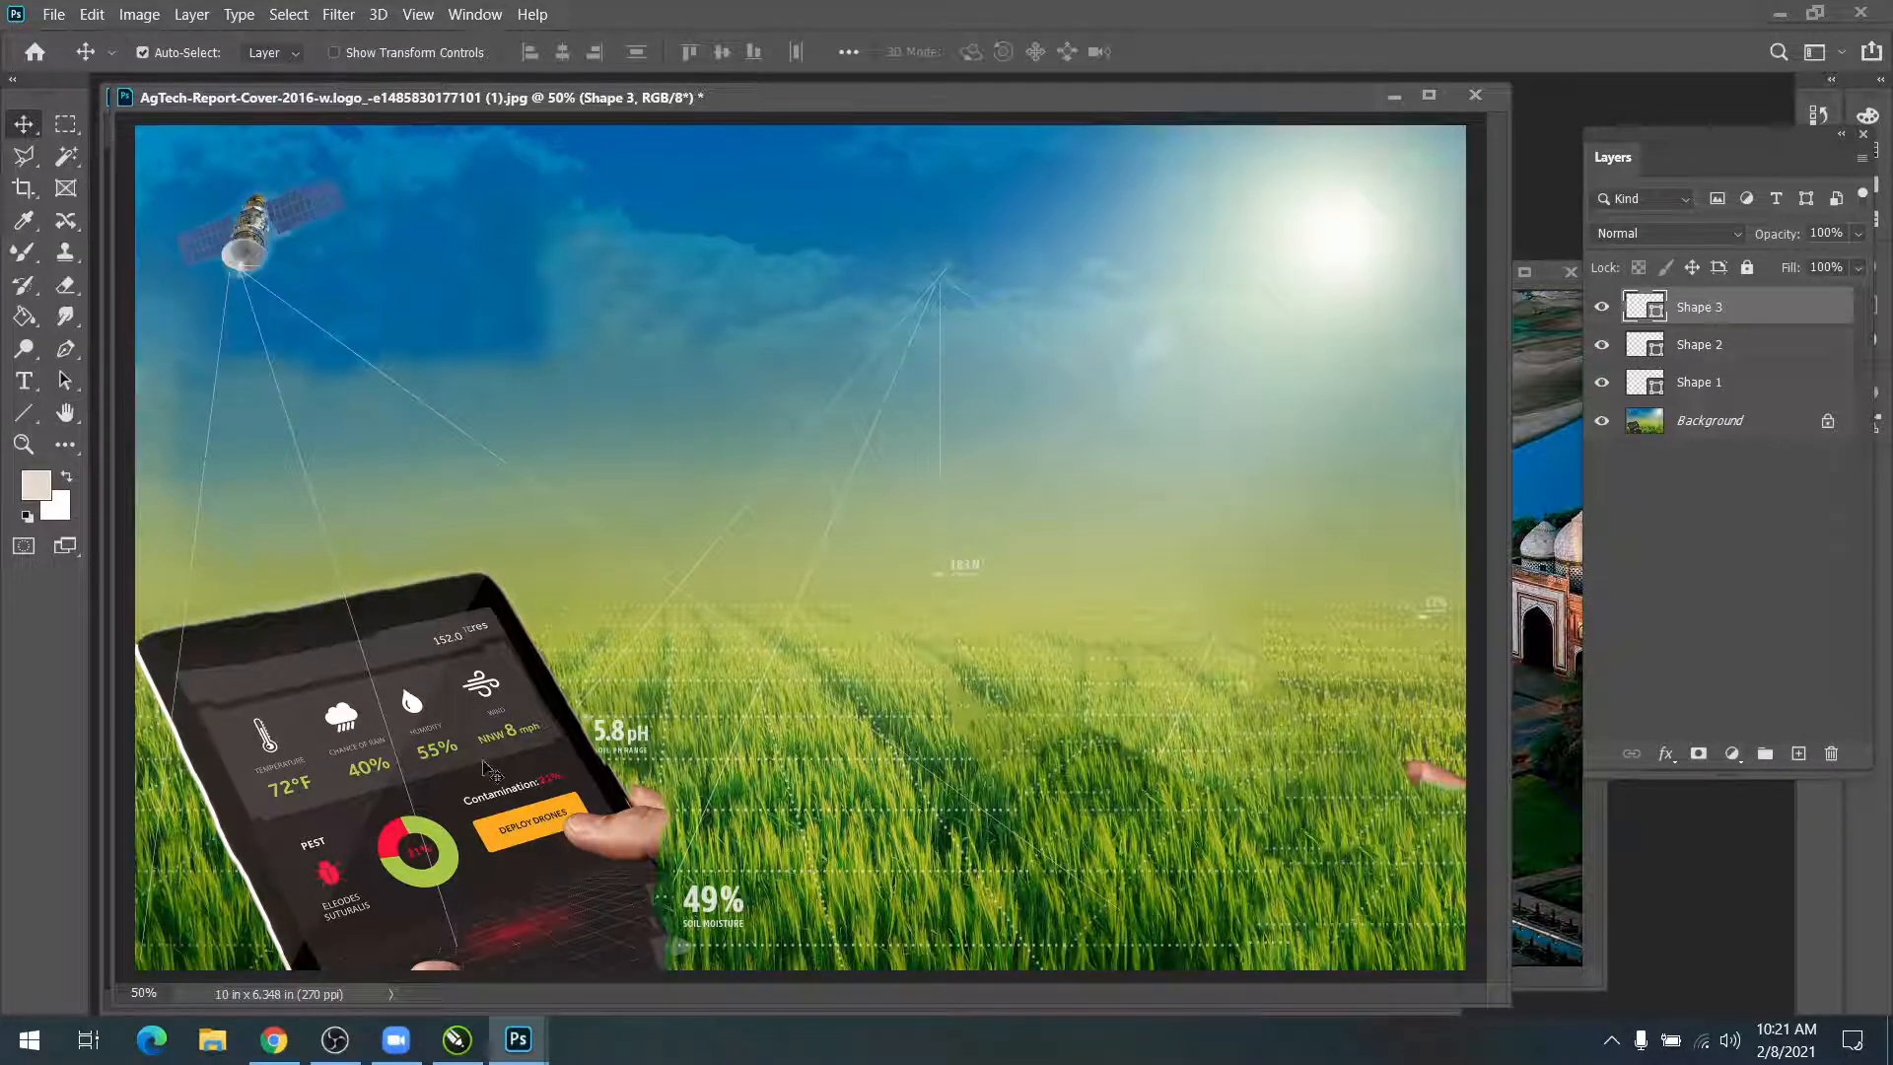
click(69, 225)
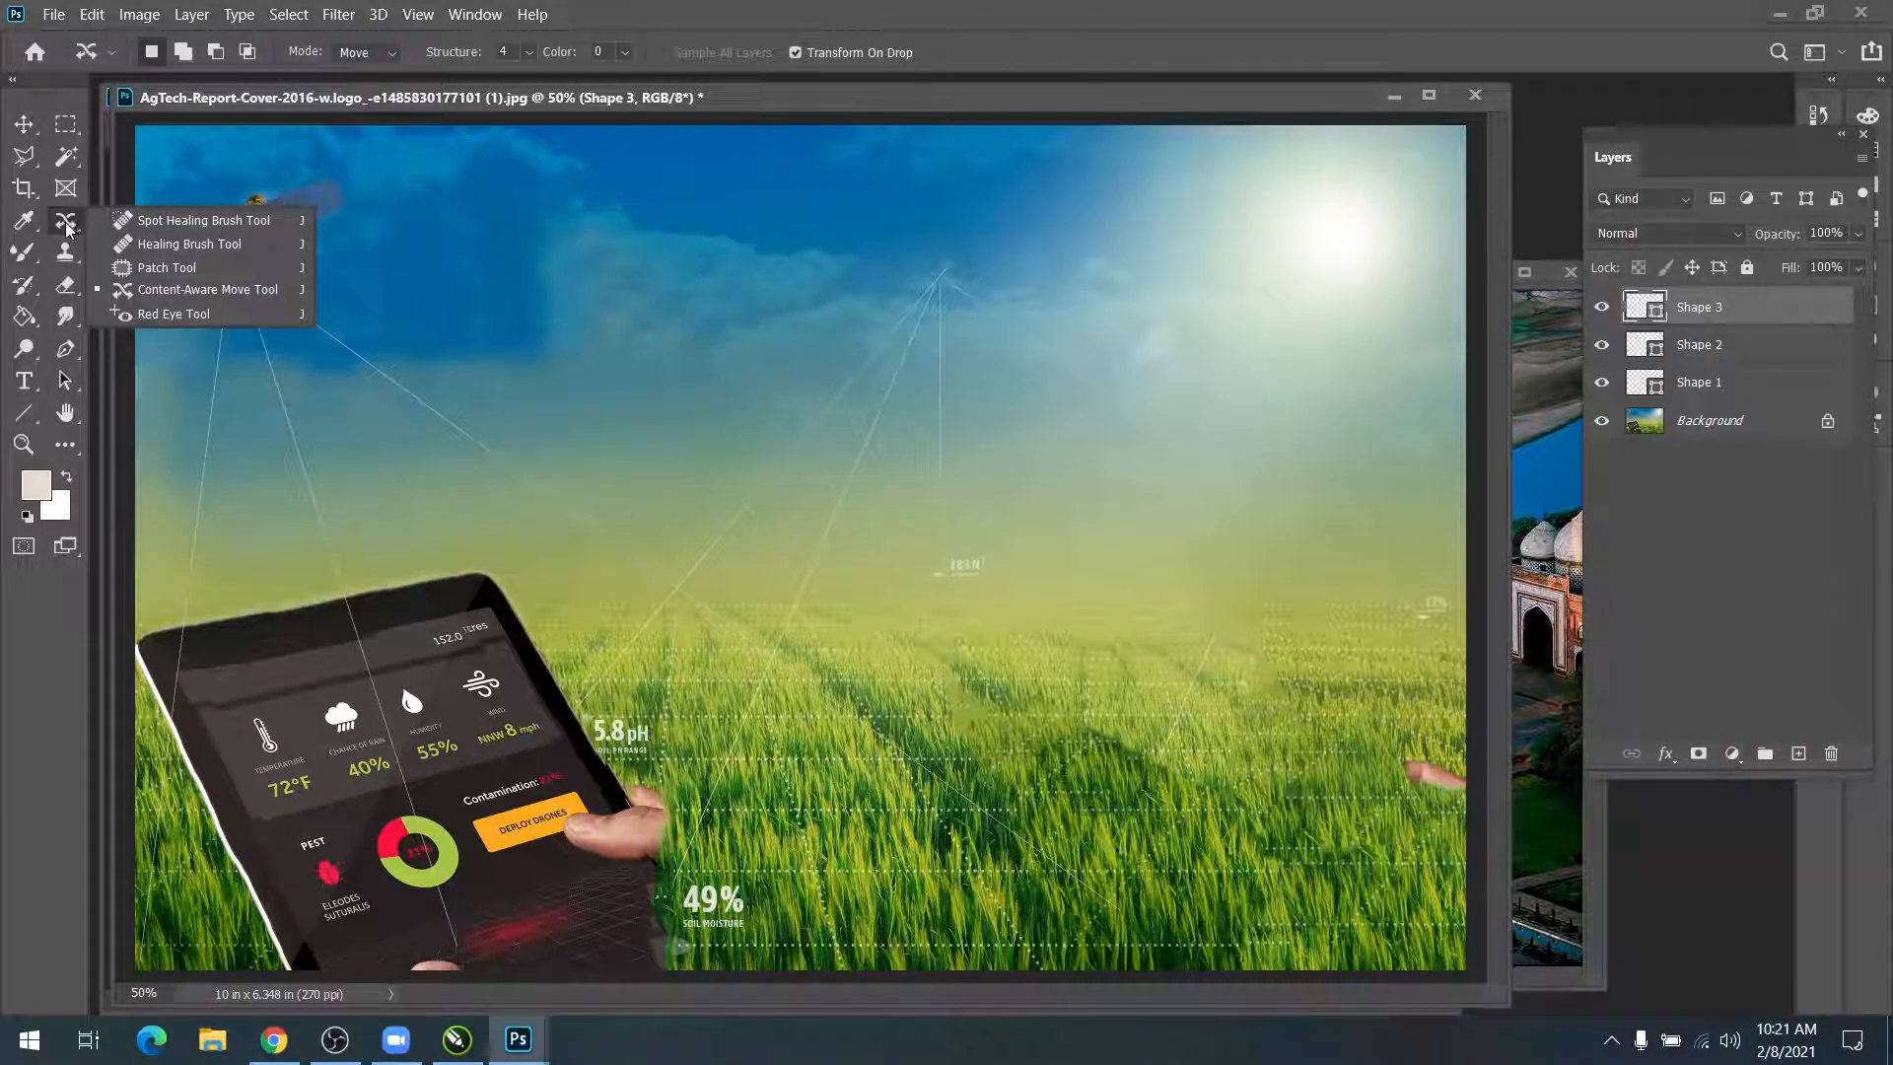
click(21, 229)
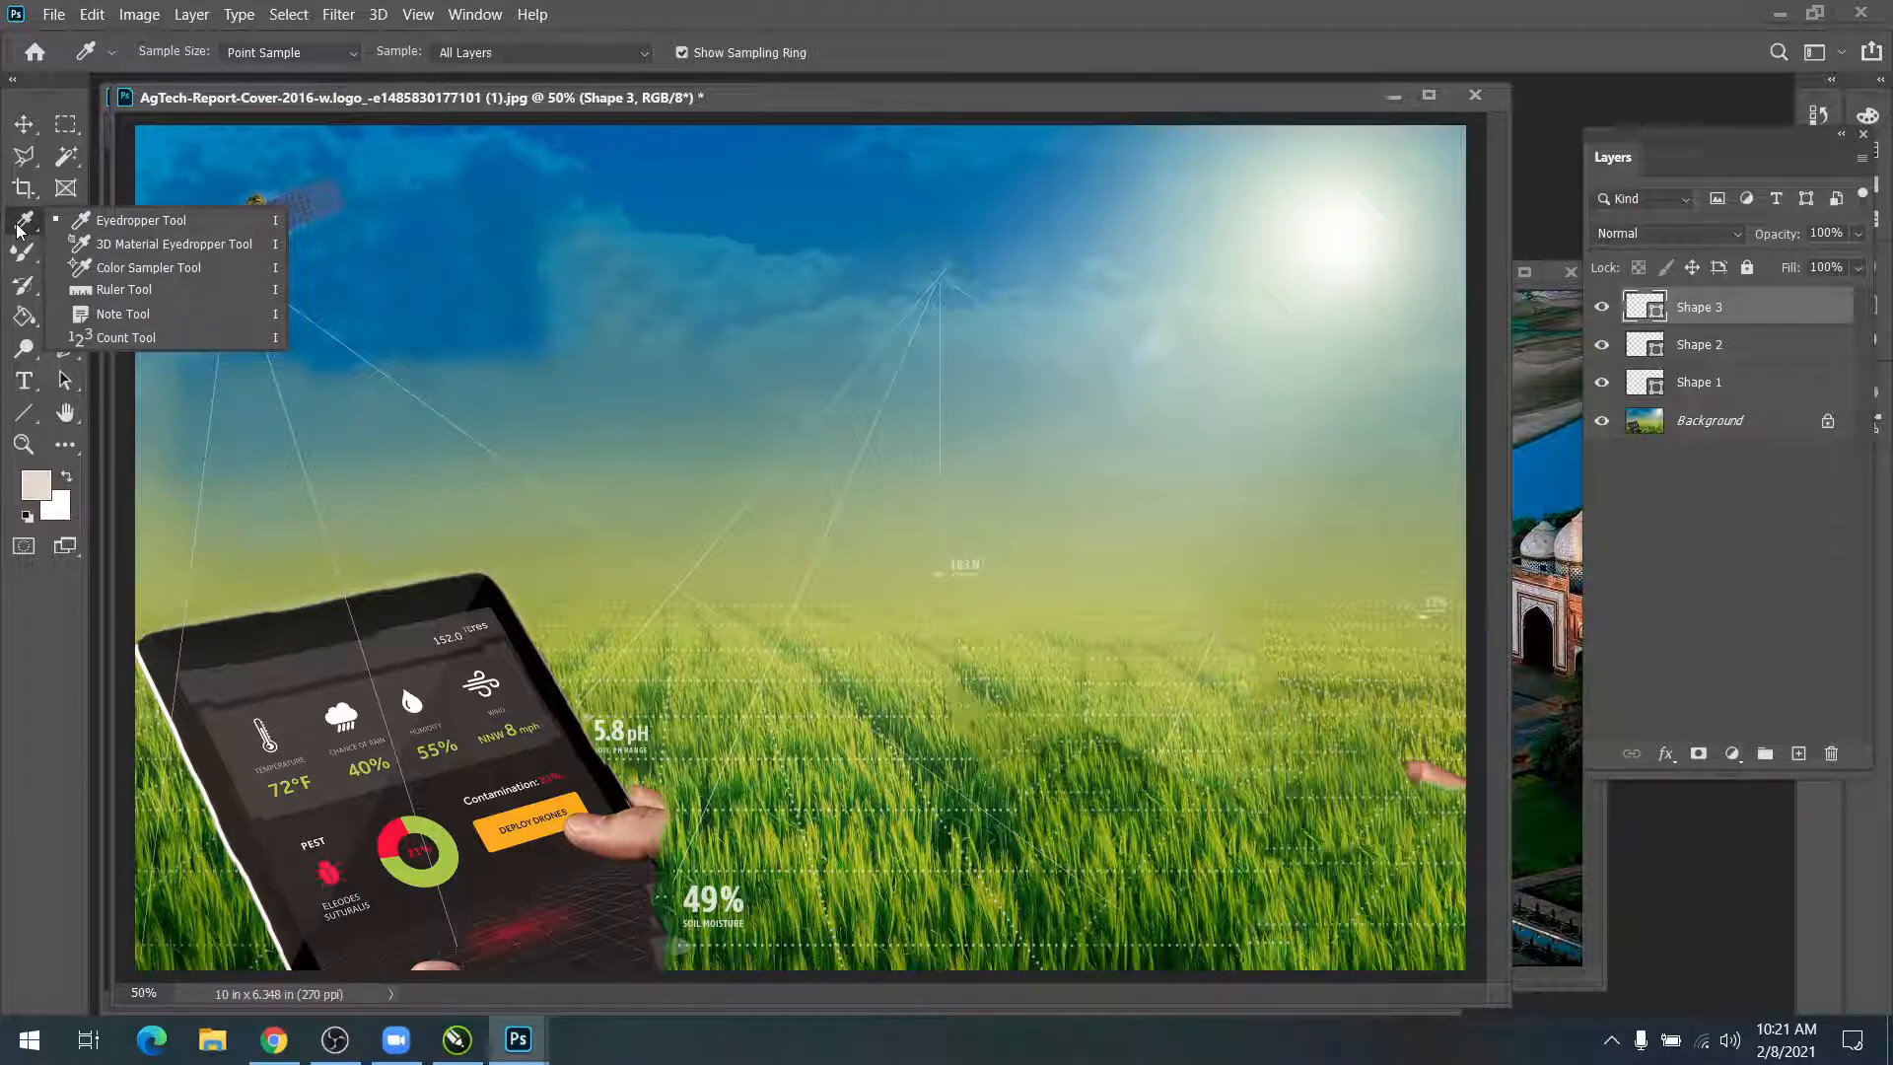
Step: Choose the Brush Tool and show its Brush Settings
click(22, 254)
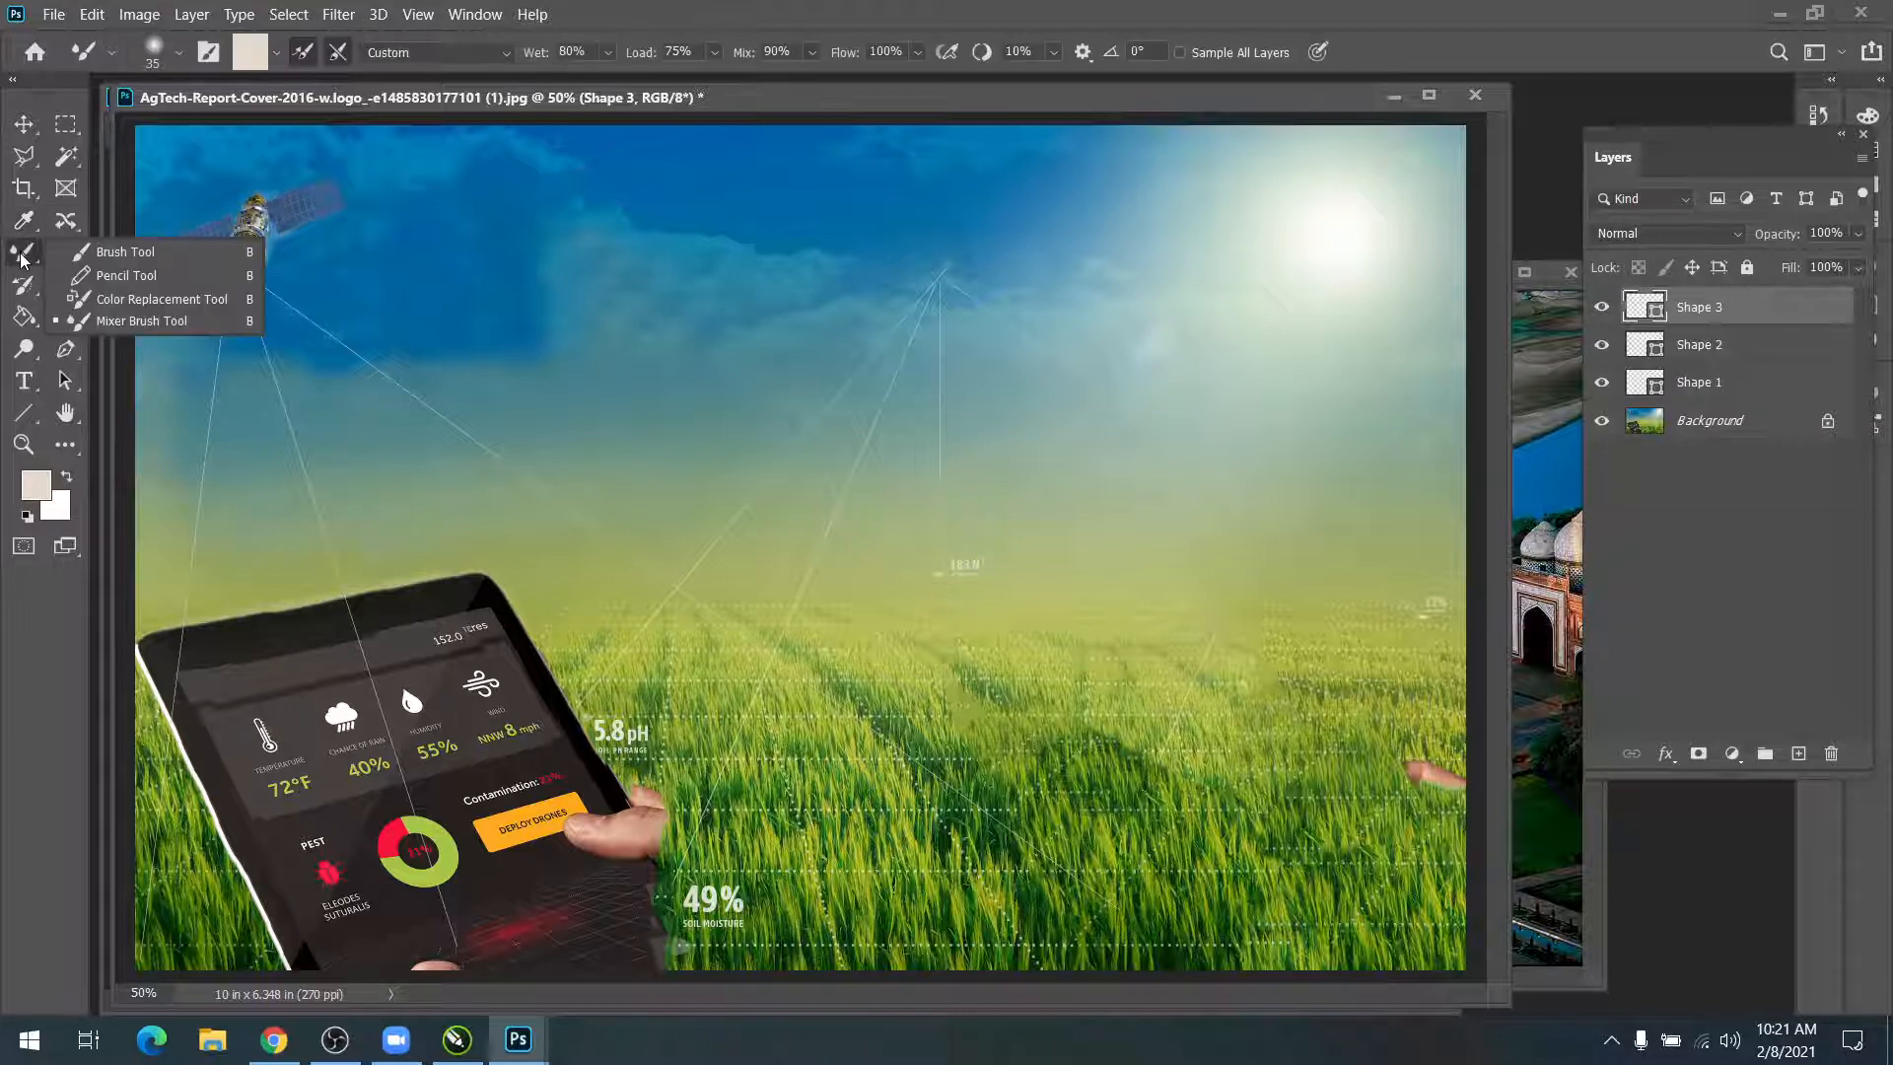
click(125, 252)
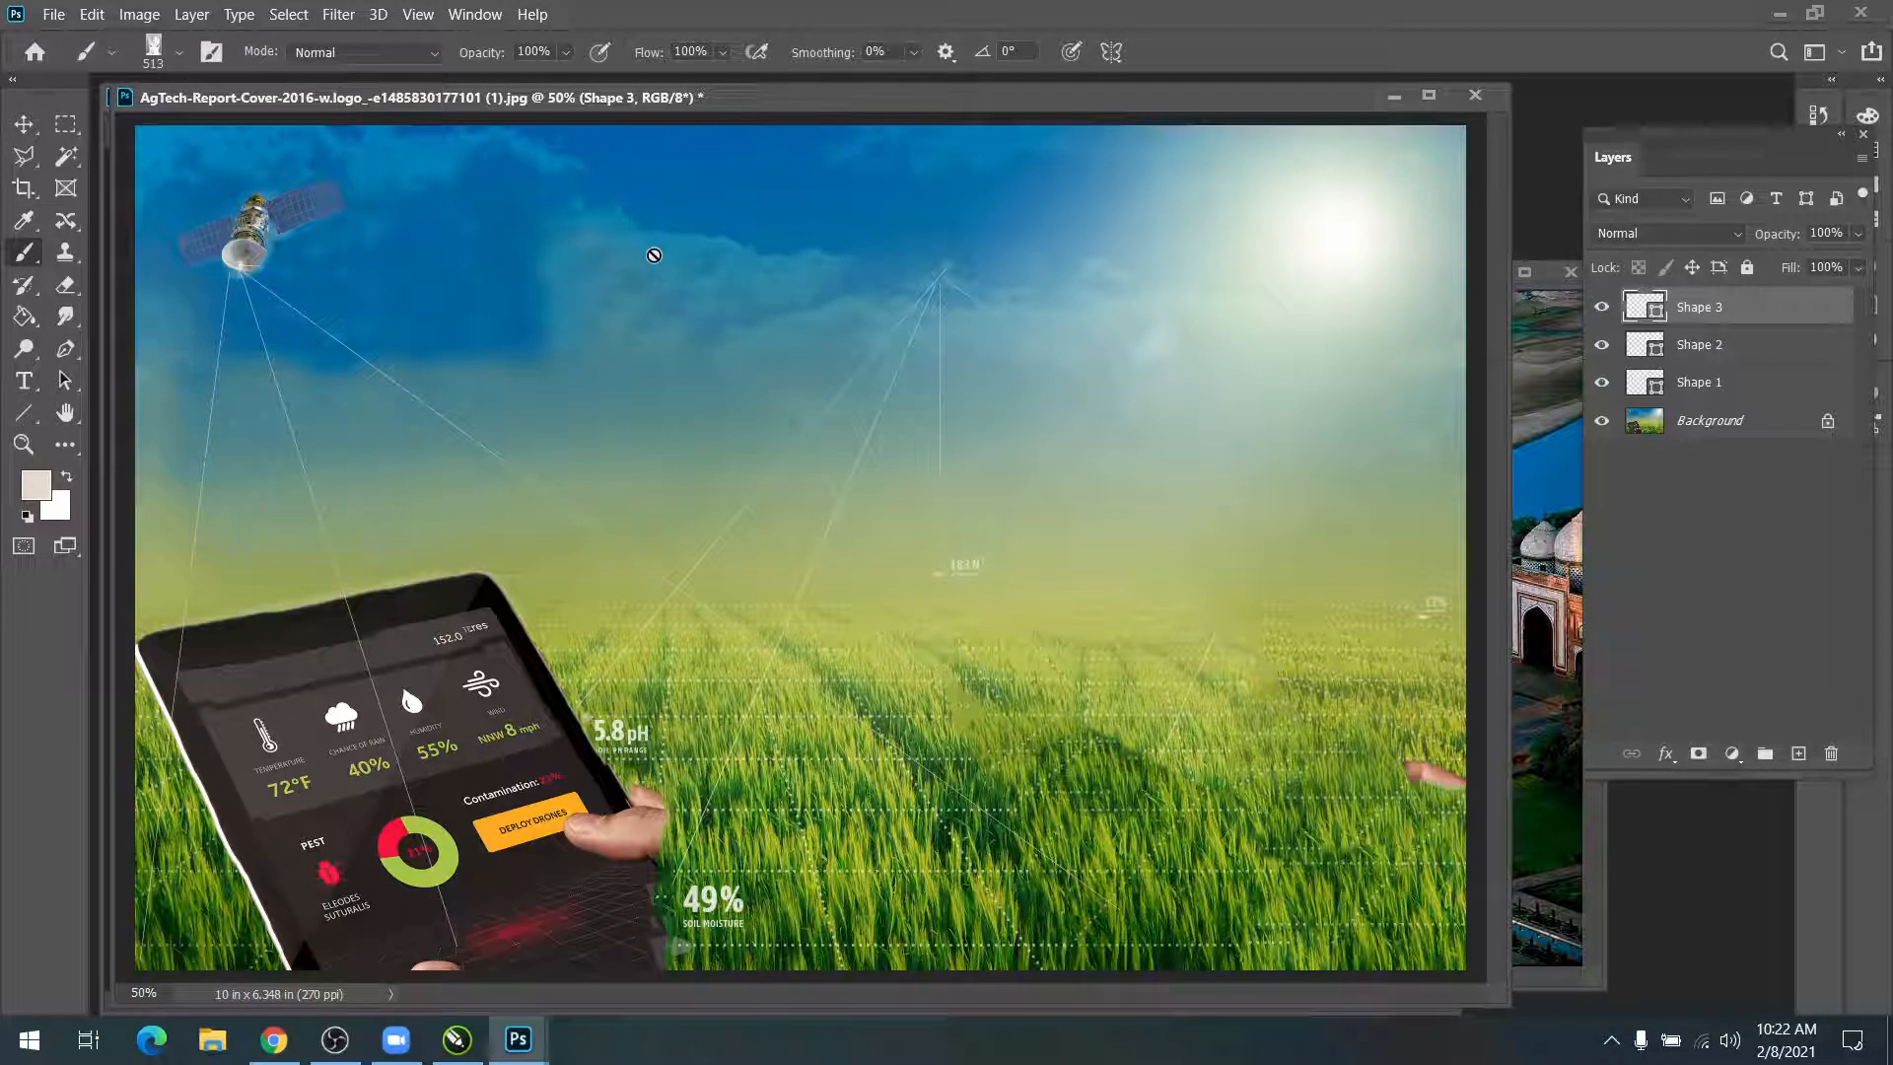
key(F5)
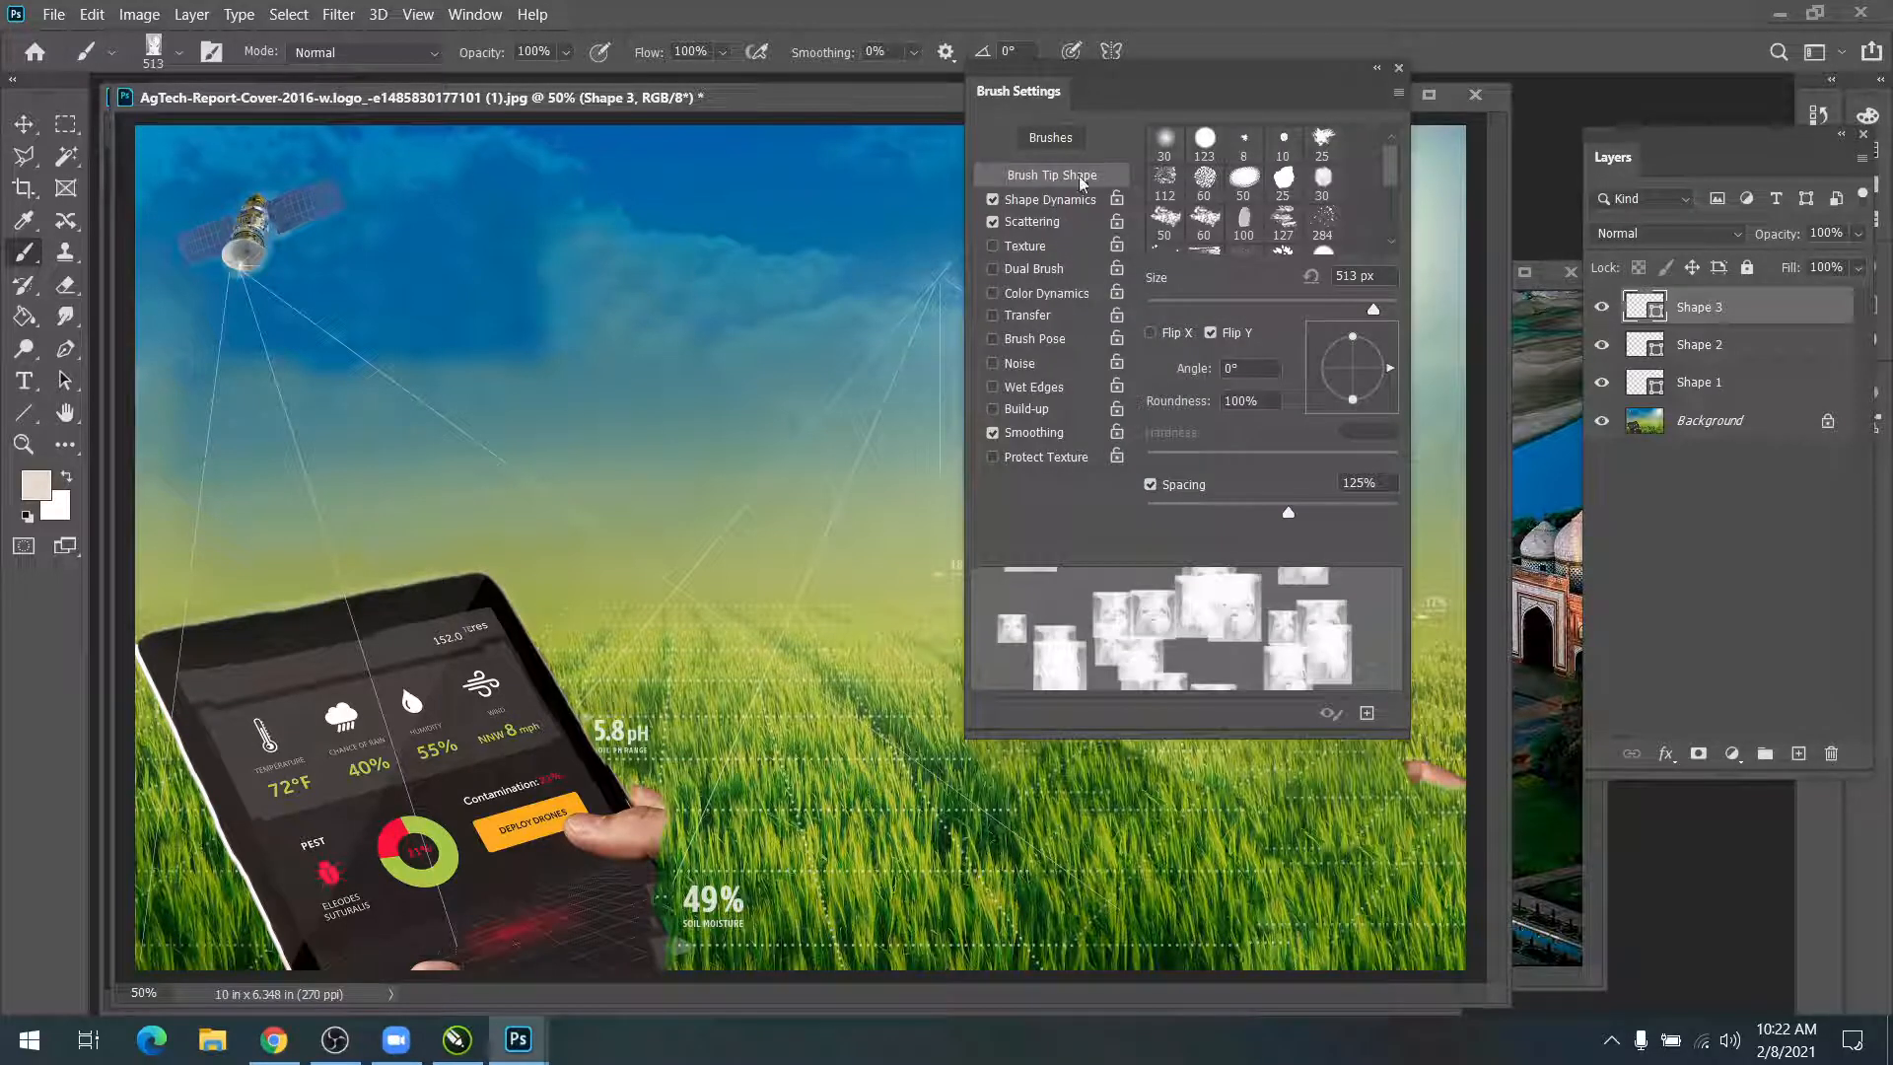
click(93, 13)
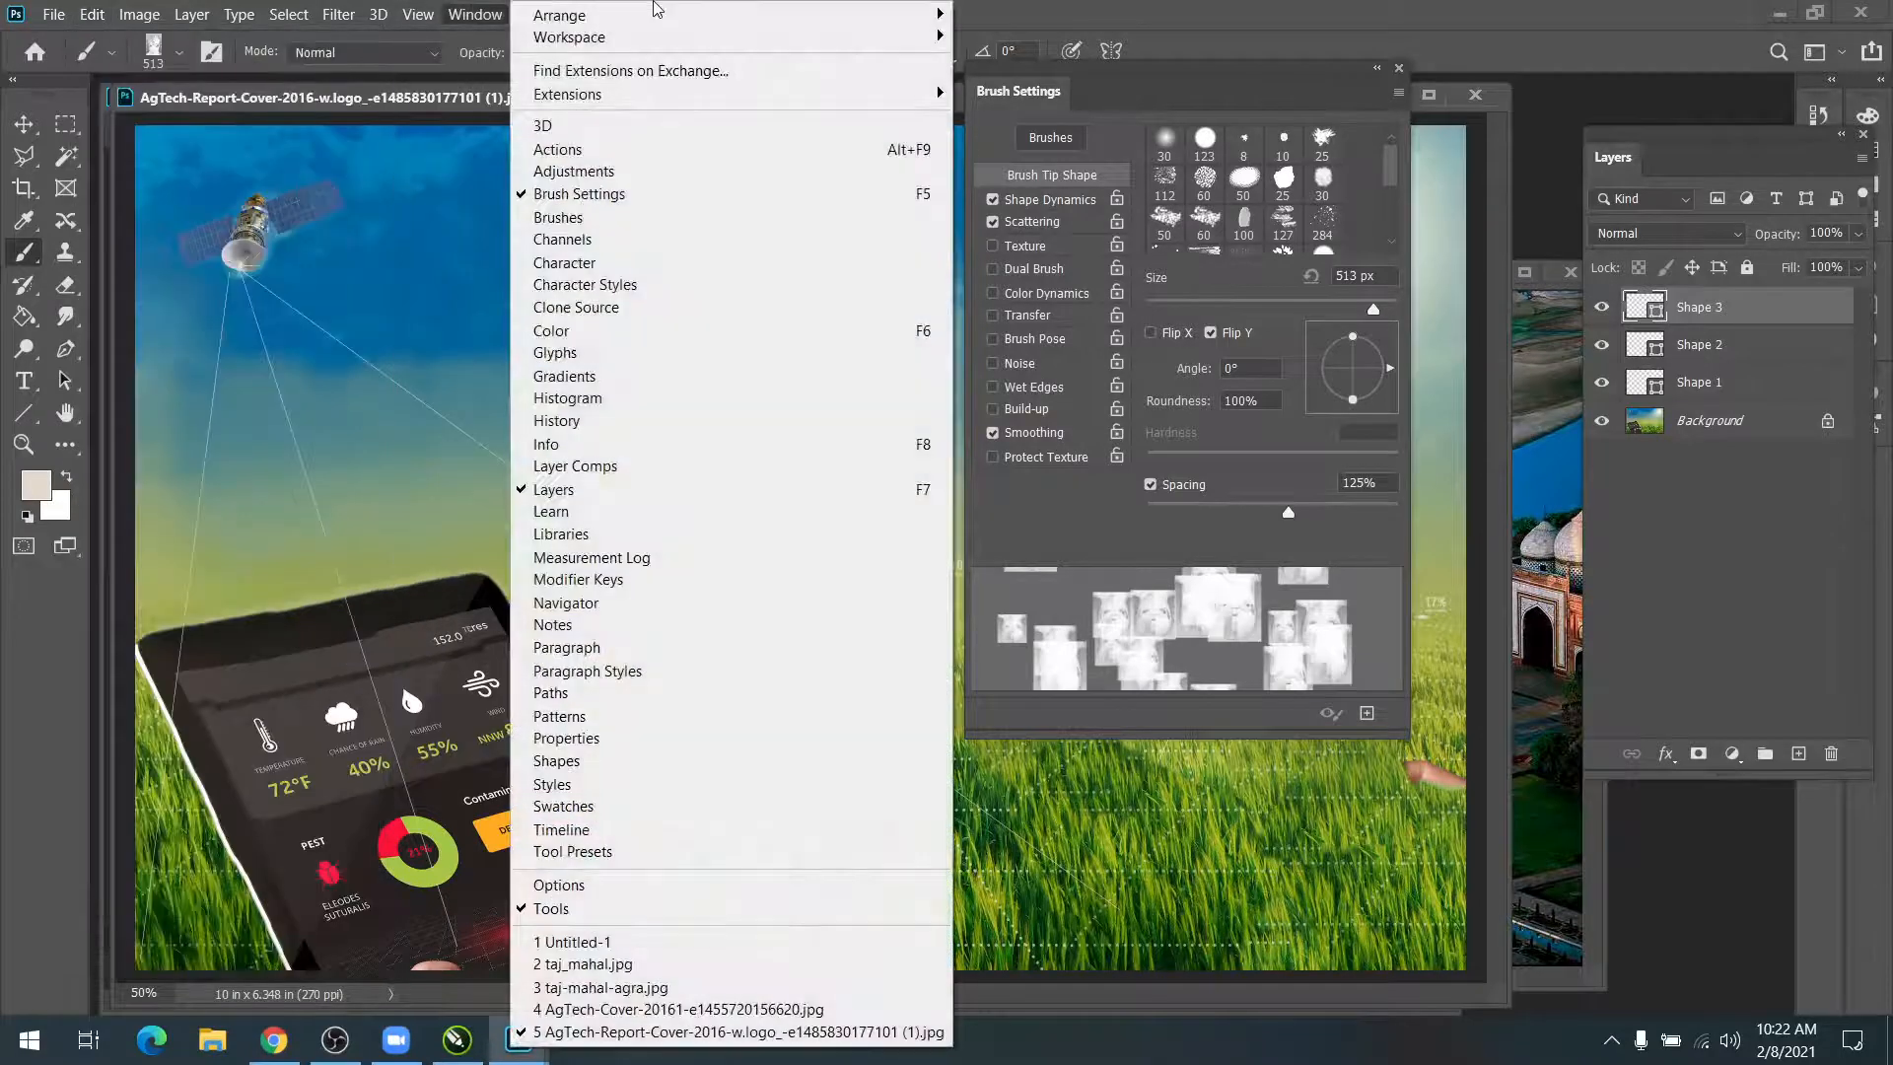
Step: Choose the Color Replacement Tool, bring taj-mahal-agra.jpg to the front, and move its window and the Brush Settings apart to uncover the photo
click(27, 261)
right_click(26, 261)
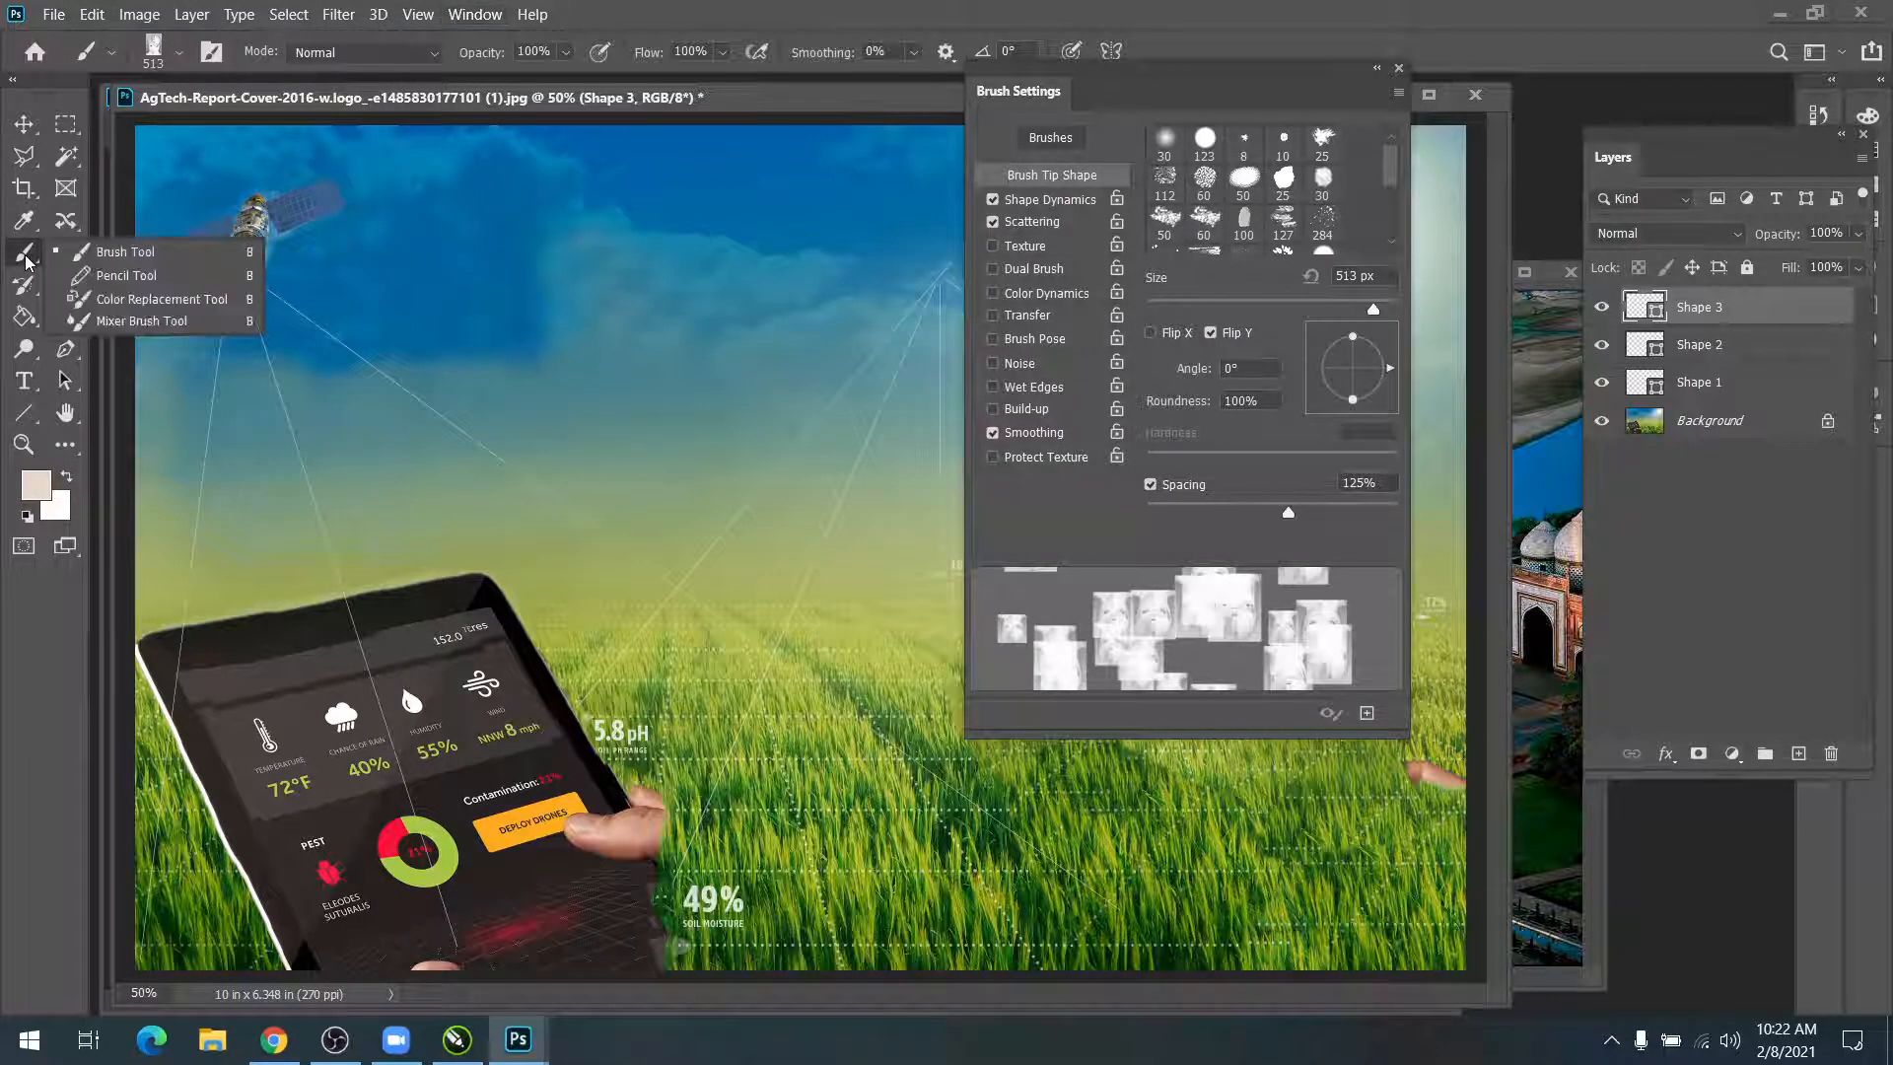
click(76, 300)
click(1533, 539)
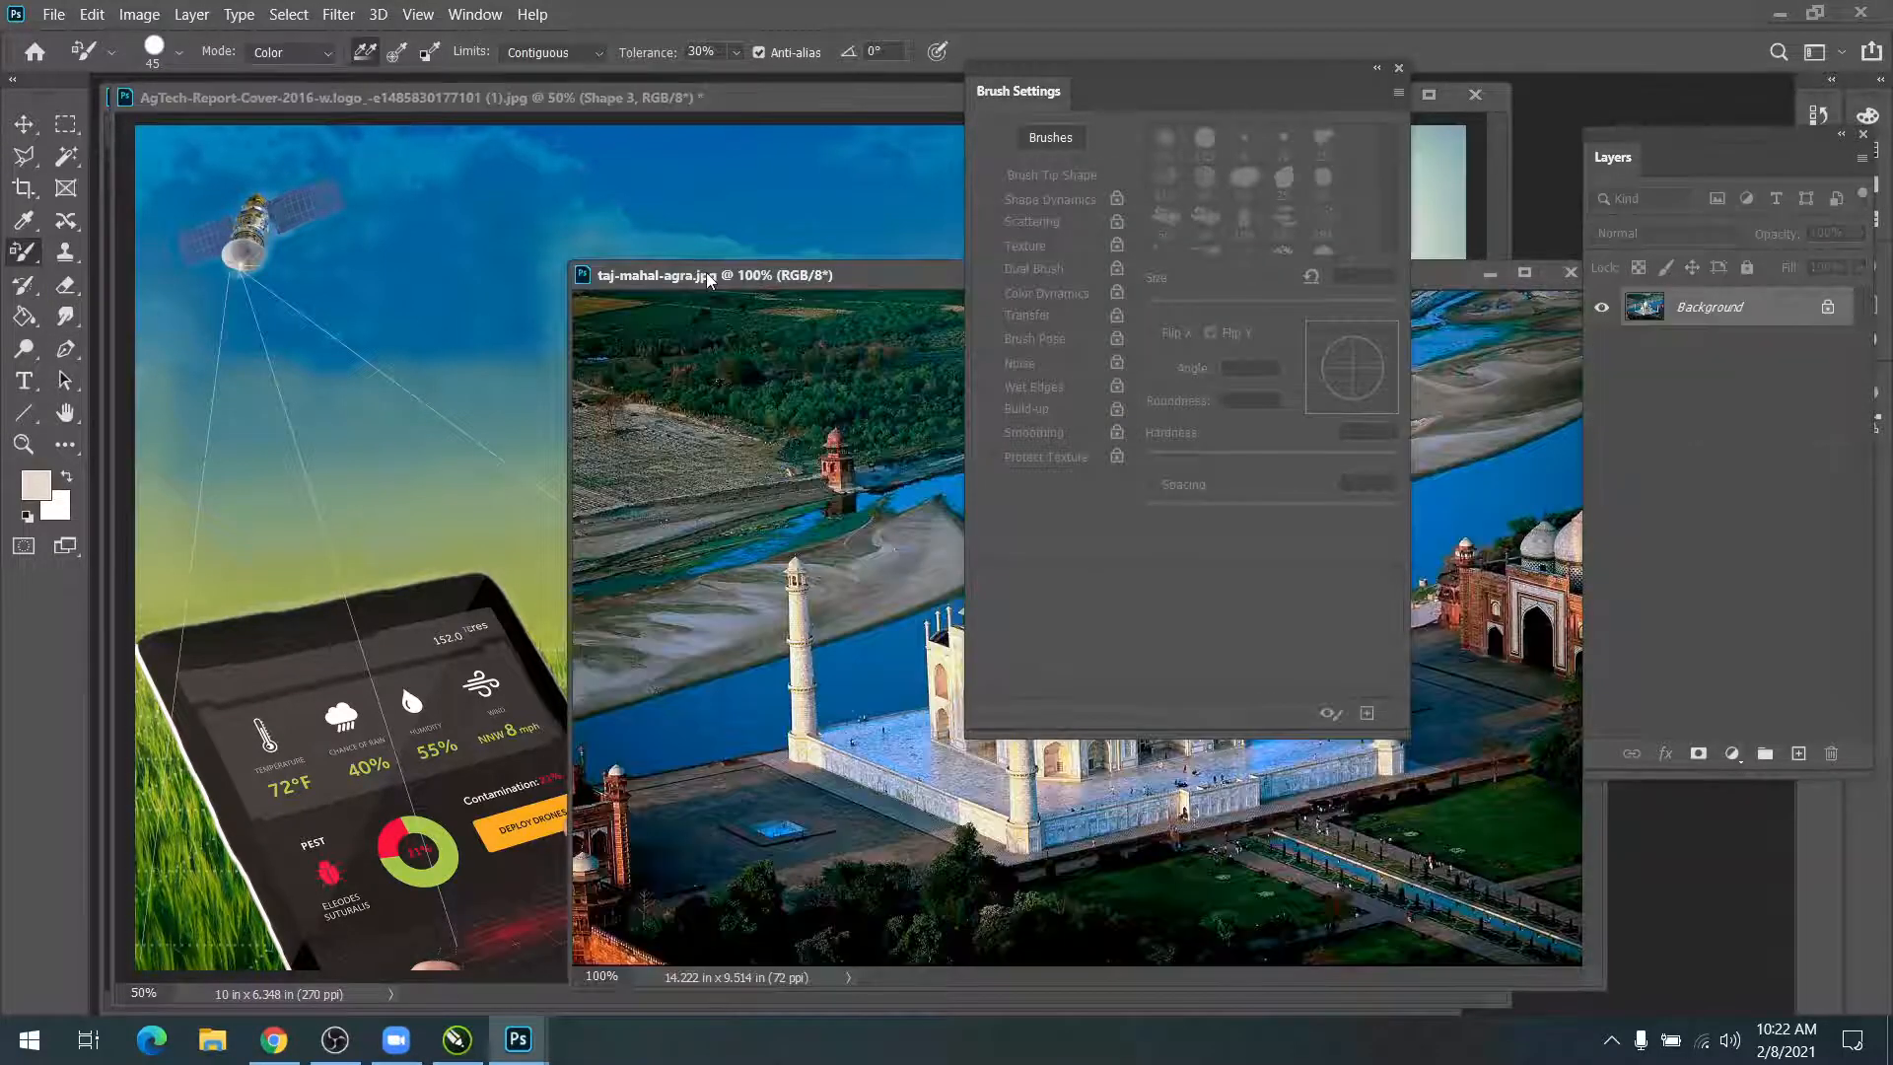
drag(706, 276, 258, 169)
drag(1242, 91, 1629, 288)
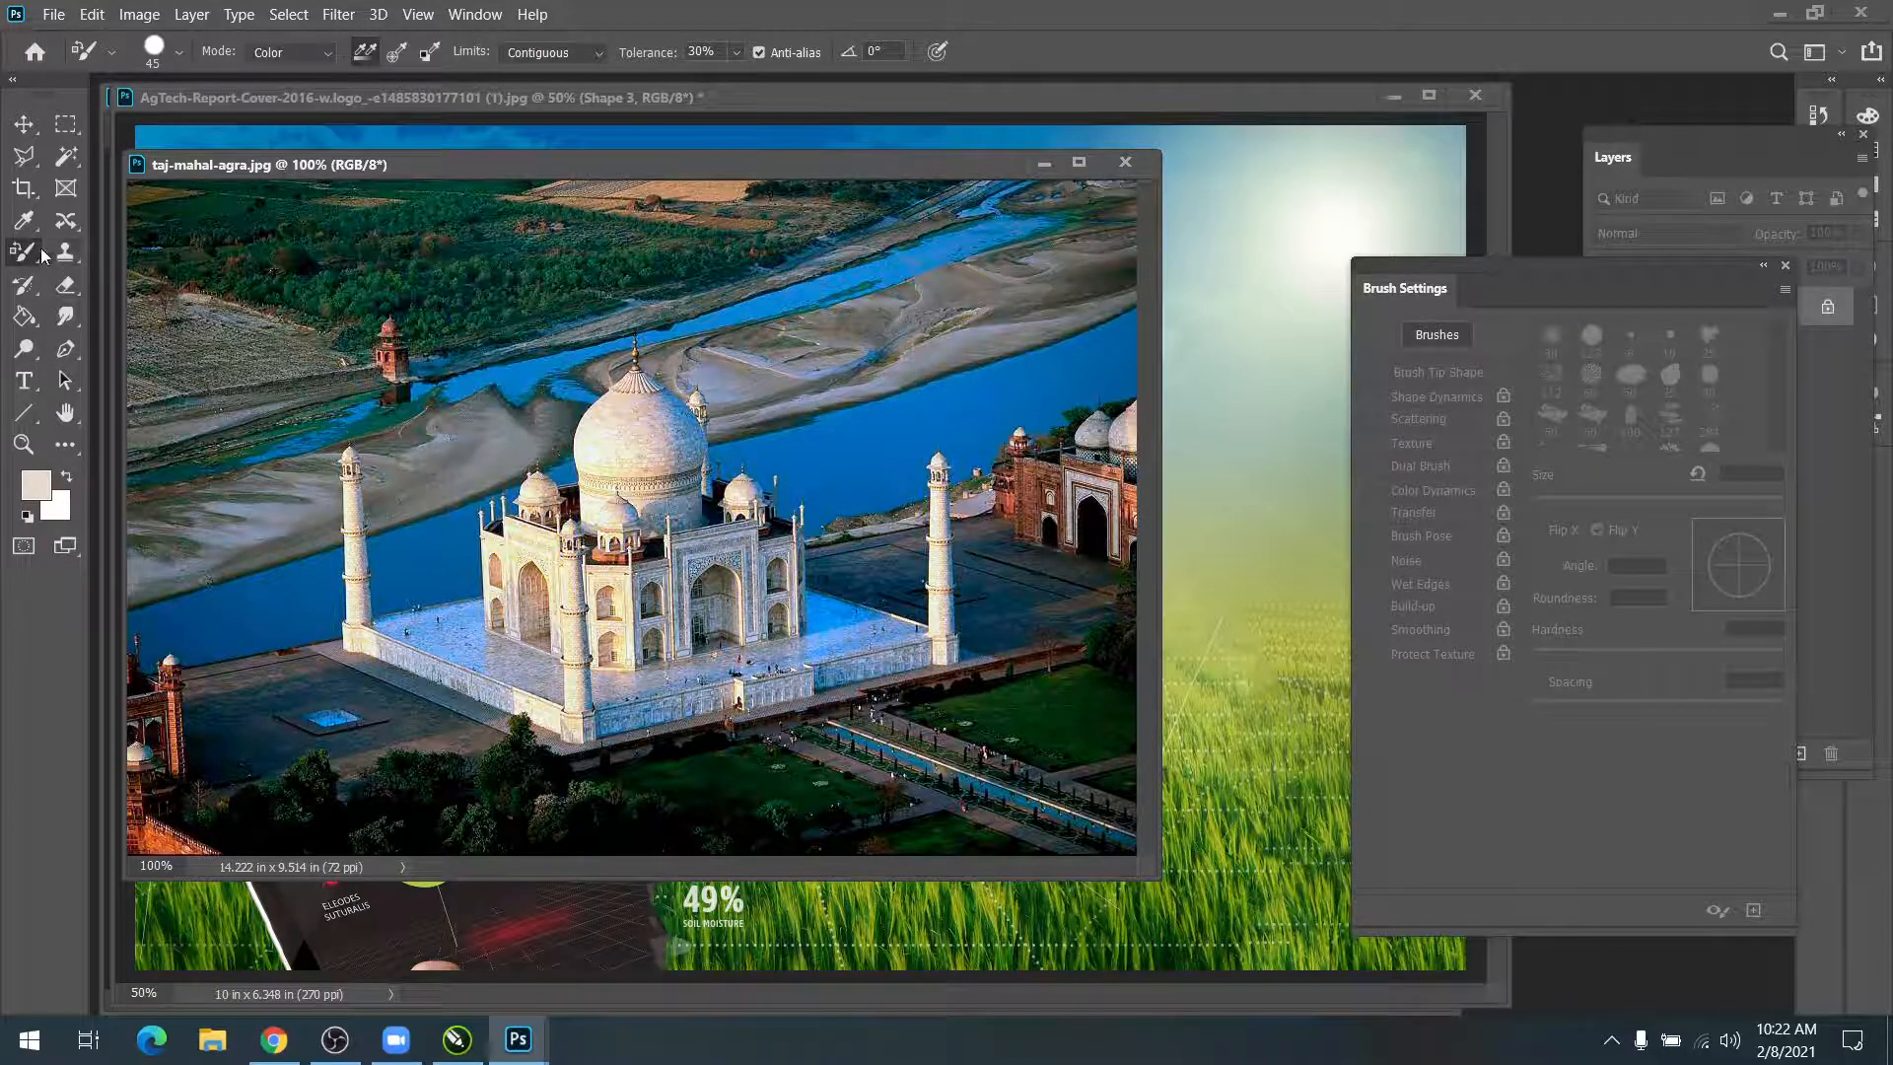
Step: Select the blue river on both sides of the Taj Mahal's main dome with the Magic Wand Tool at tolerance 50
click(28, 156)
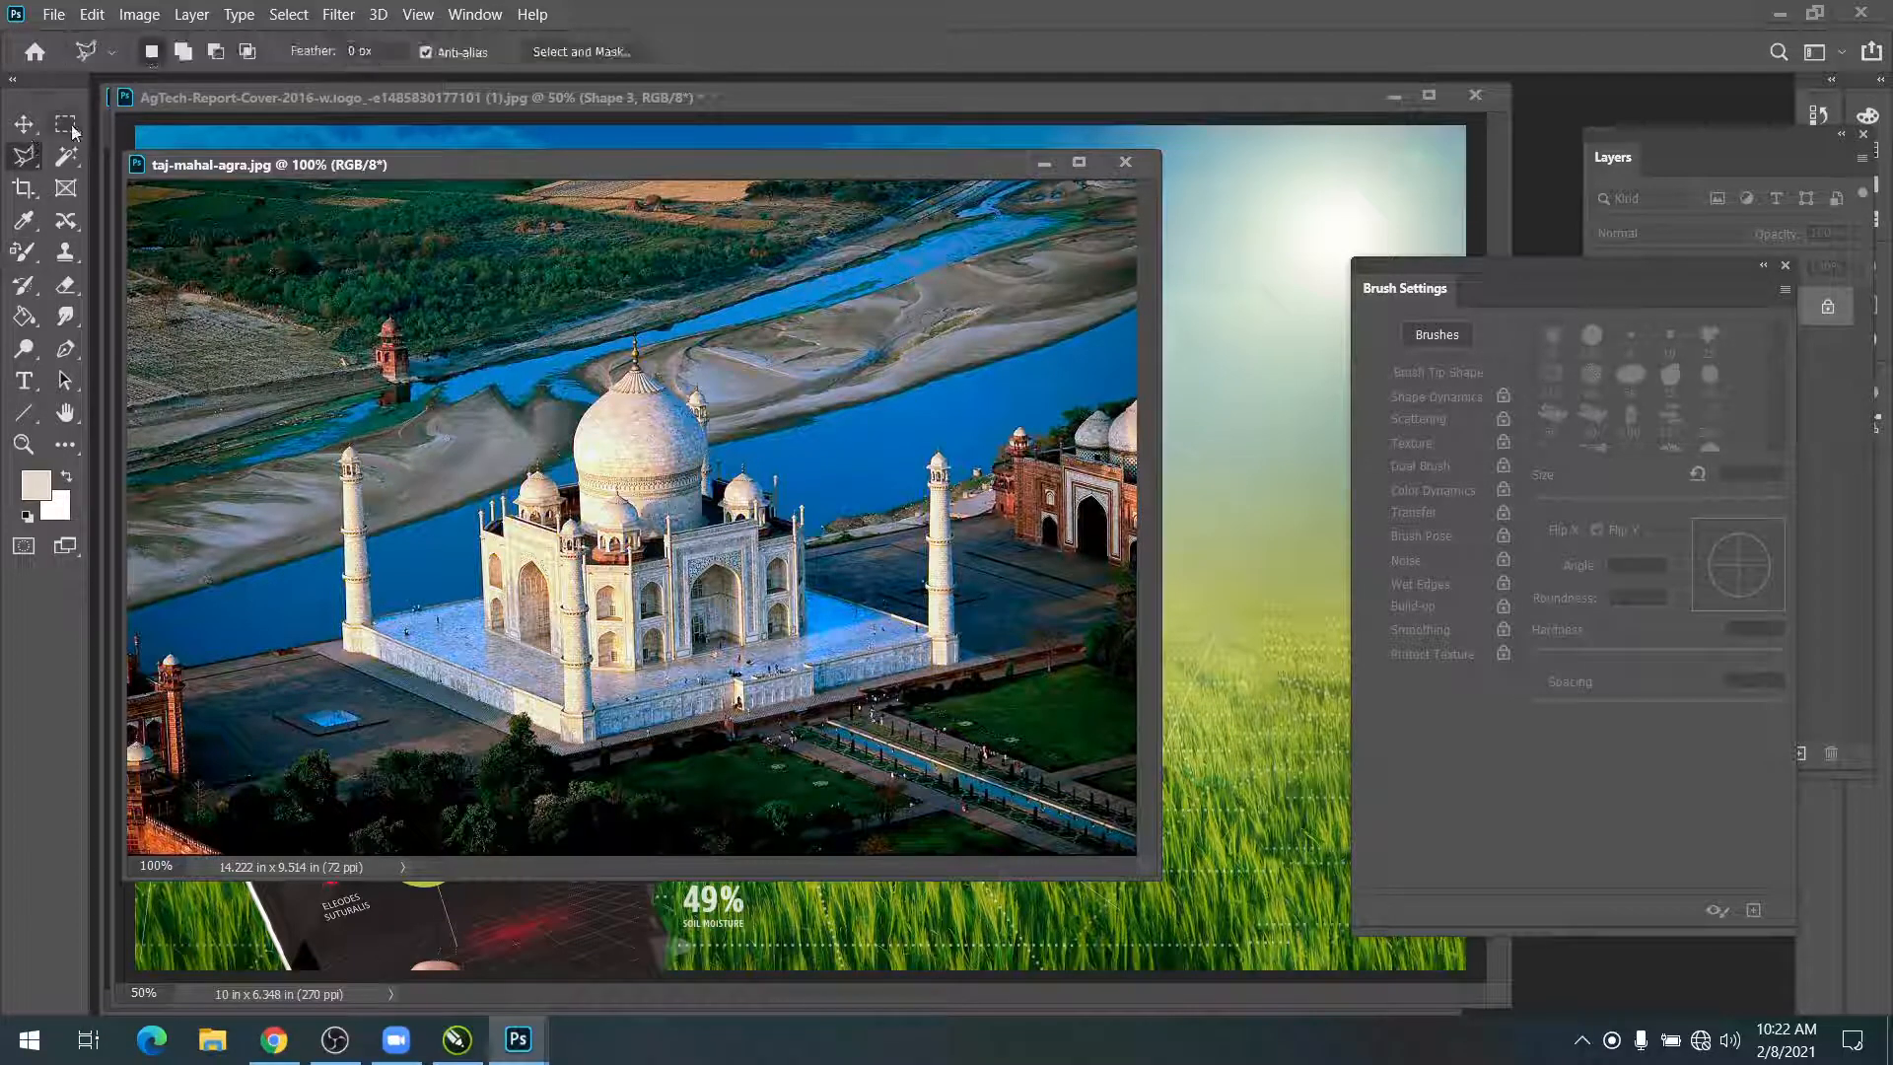
click(67, 125)
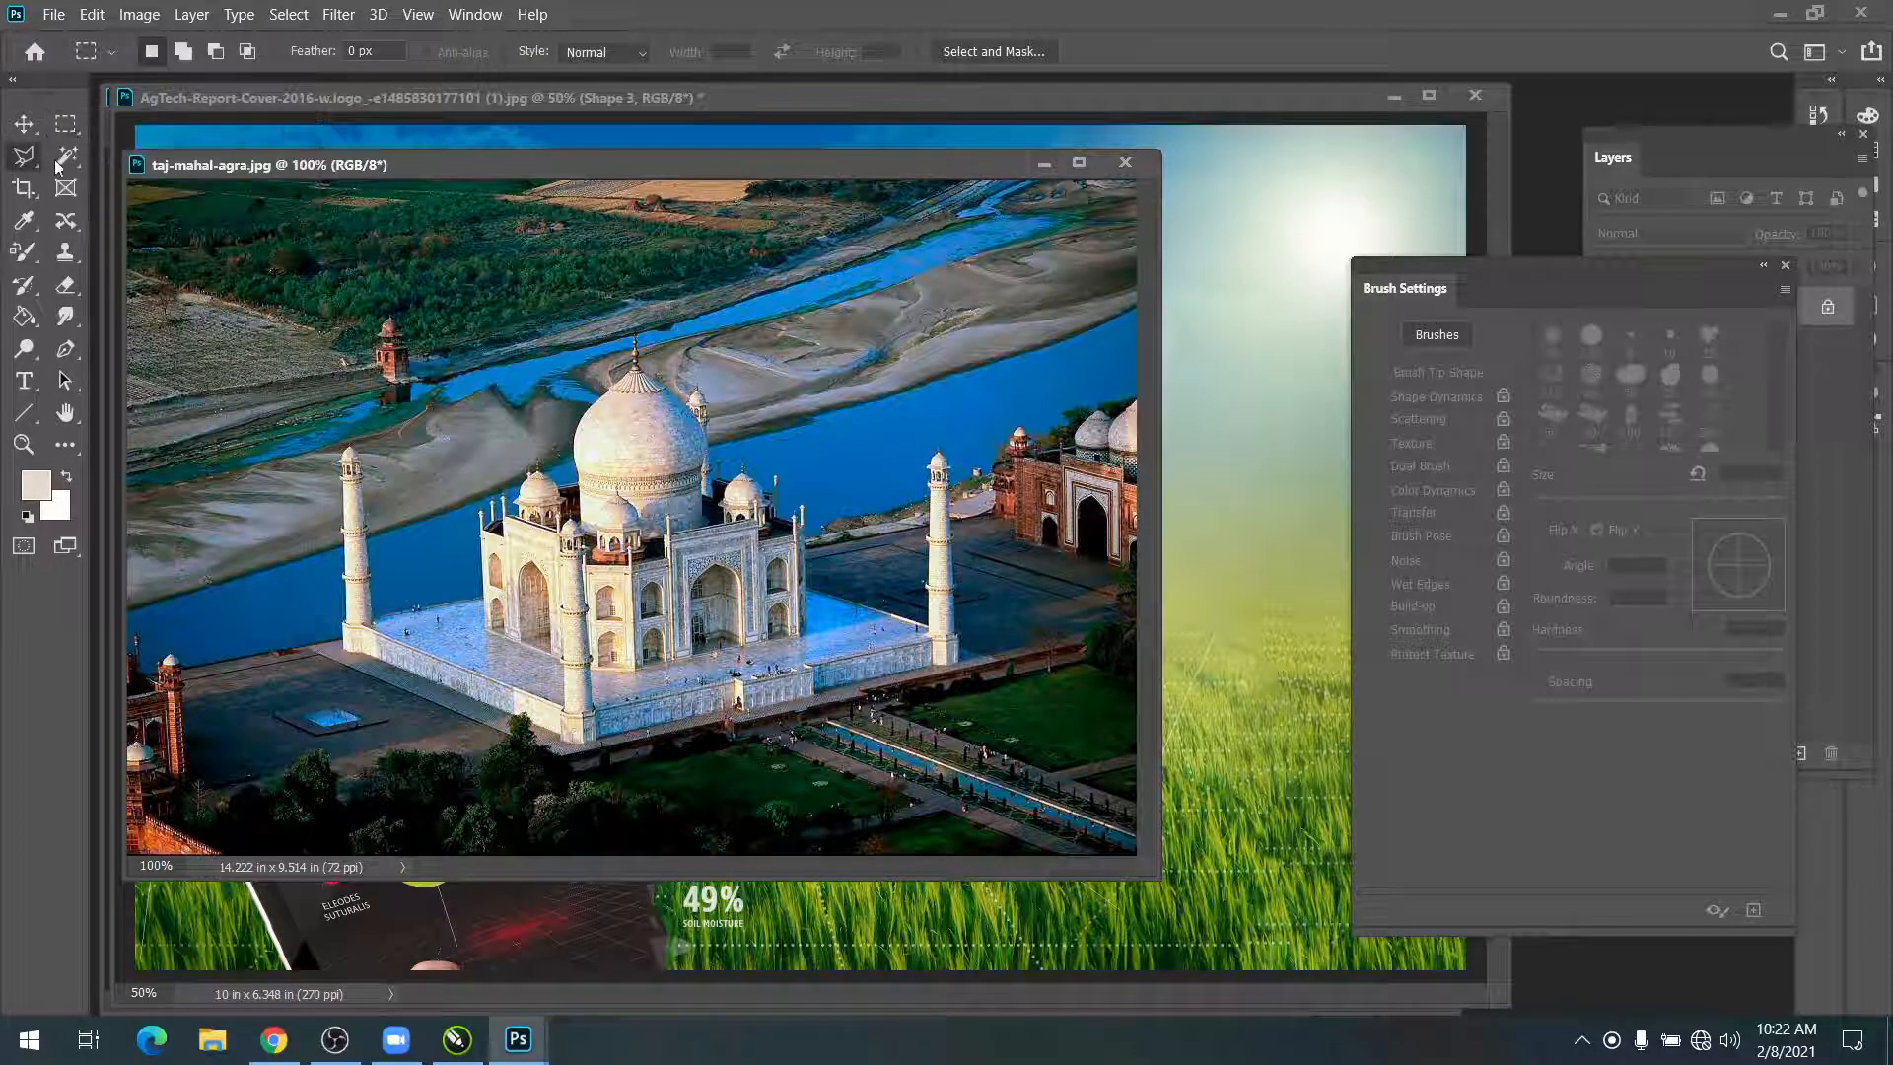
click(61, 158)
click(158, 203)
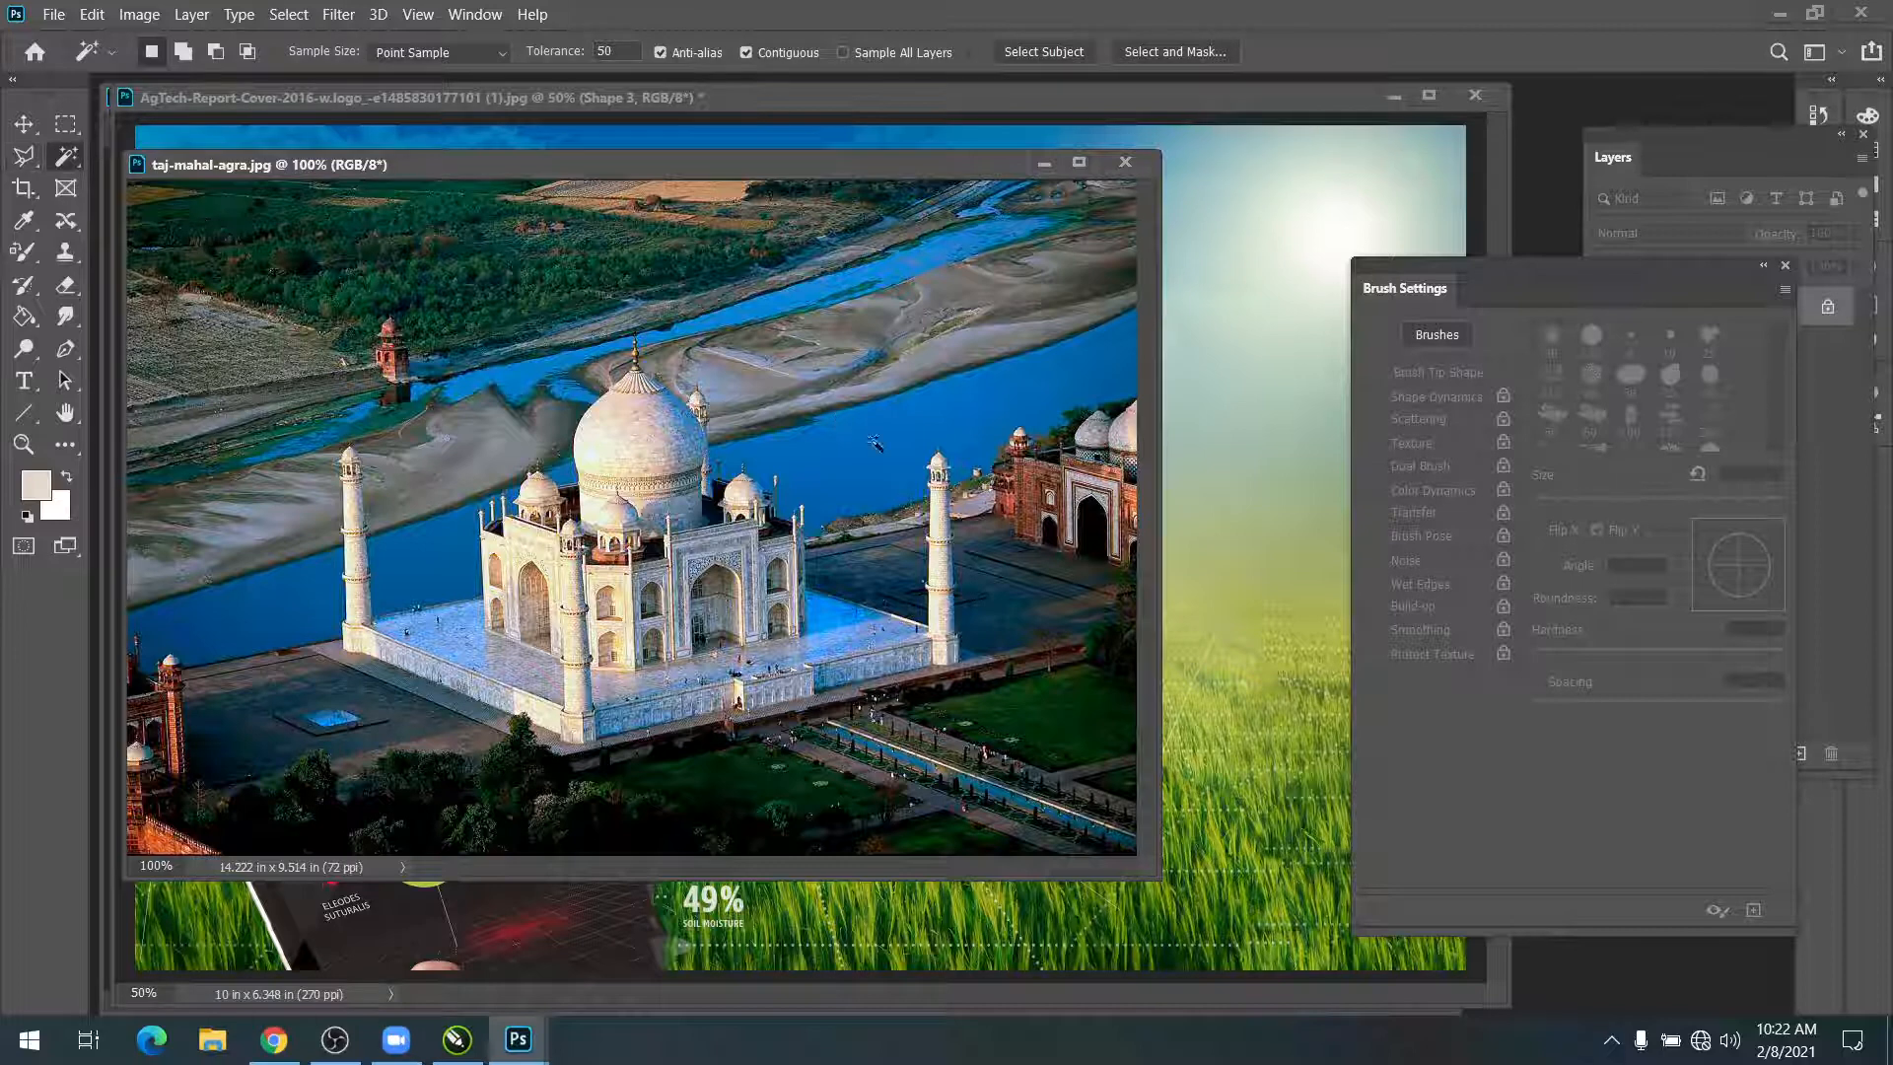
click(873, 442)
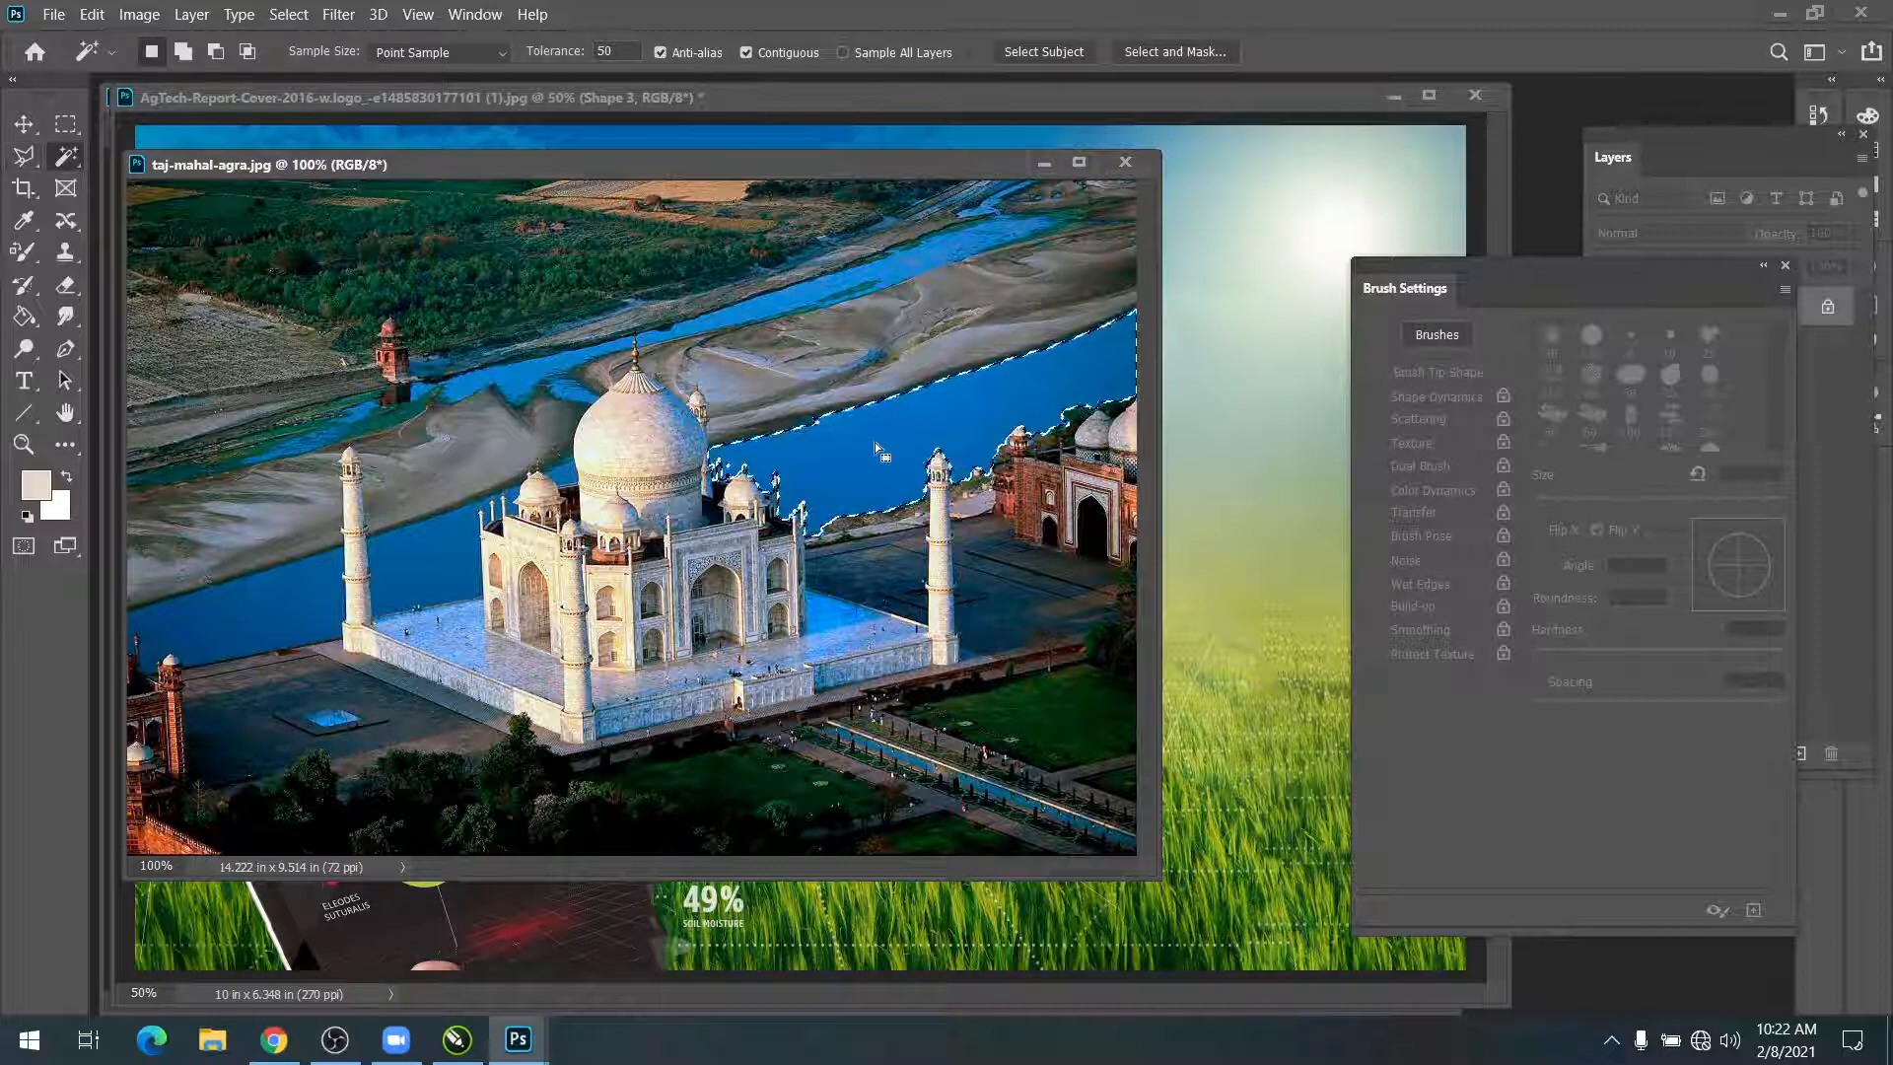
shift+click(402, 567)
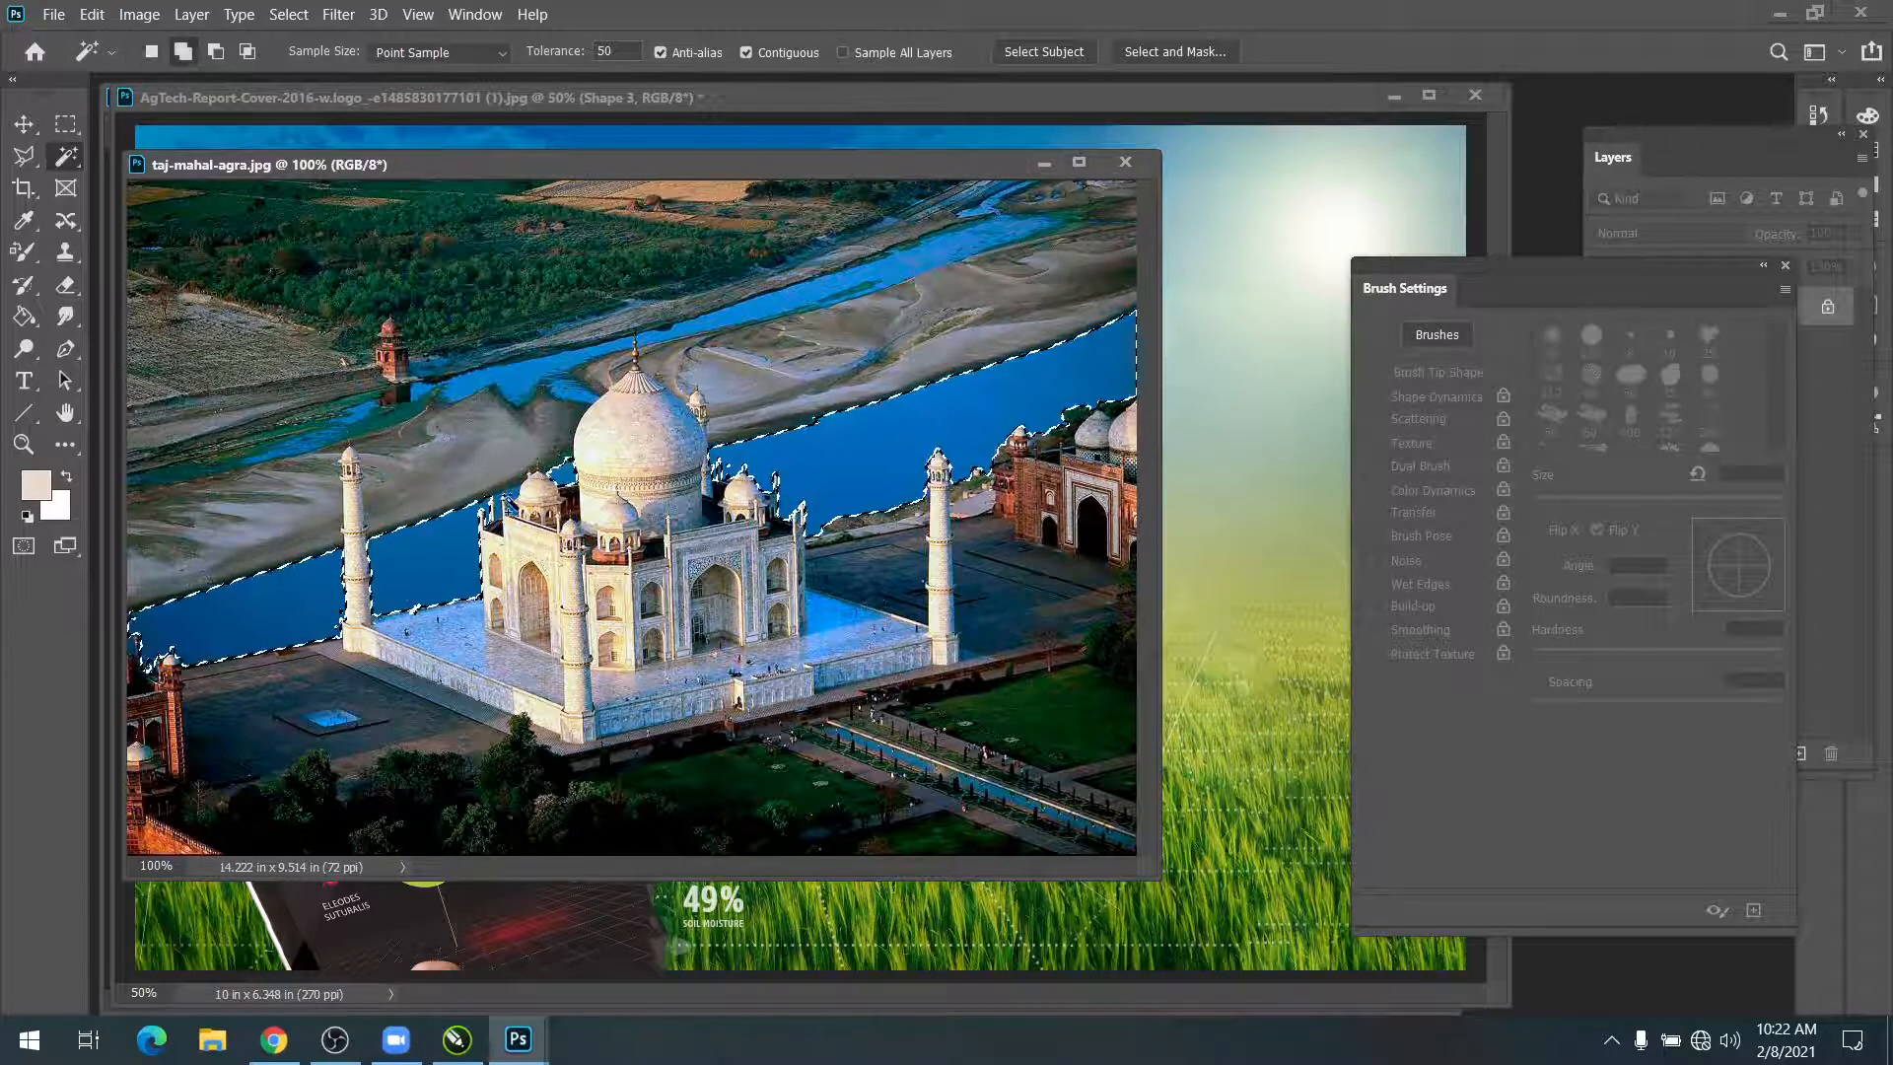
Step: Set the foreground color to bright green, 6fff6f
click(35, 484)
click(709, 301)
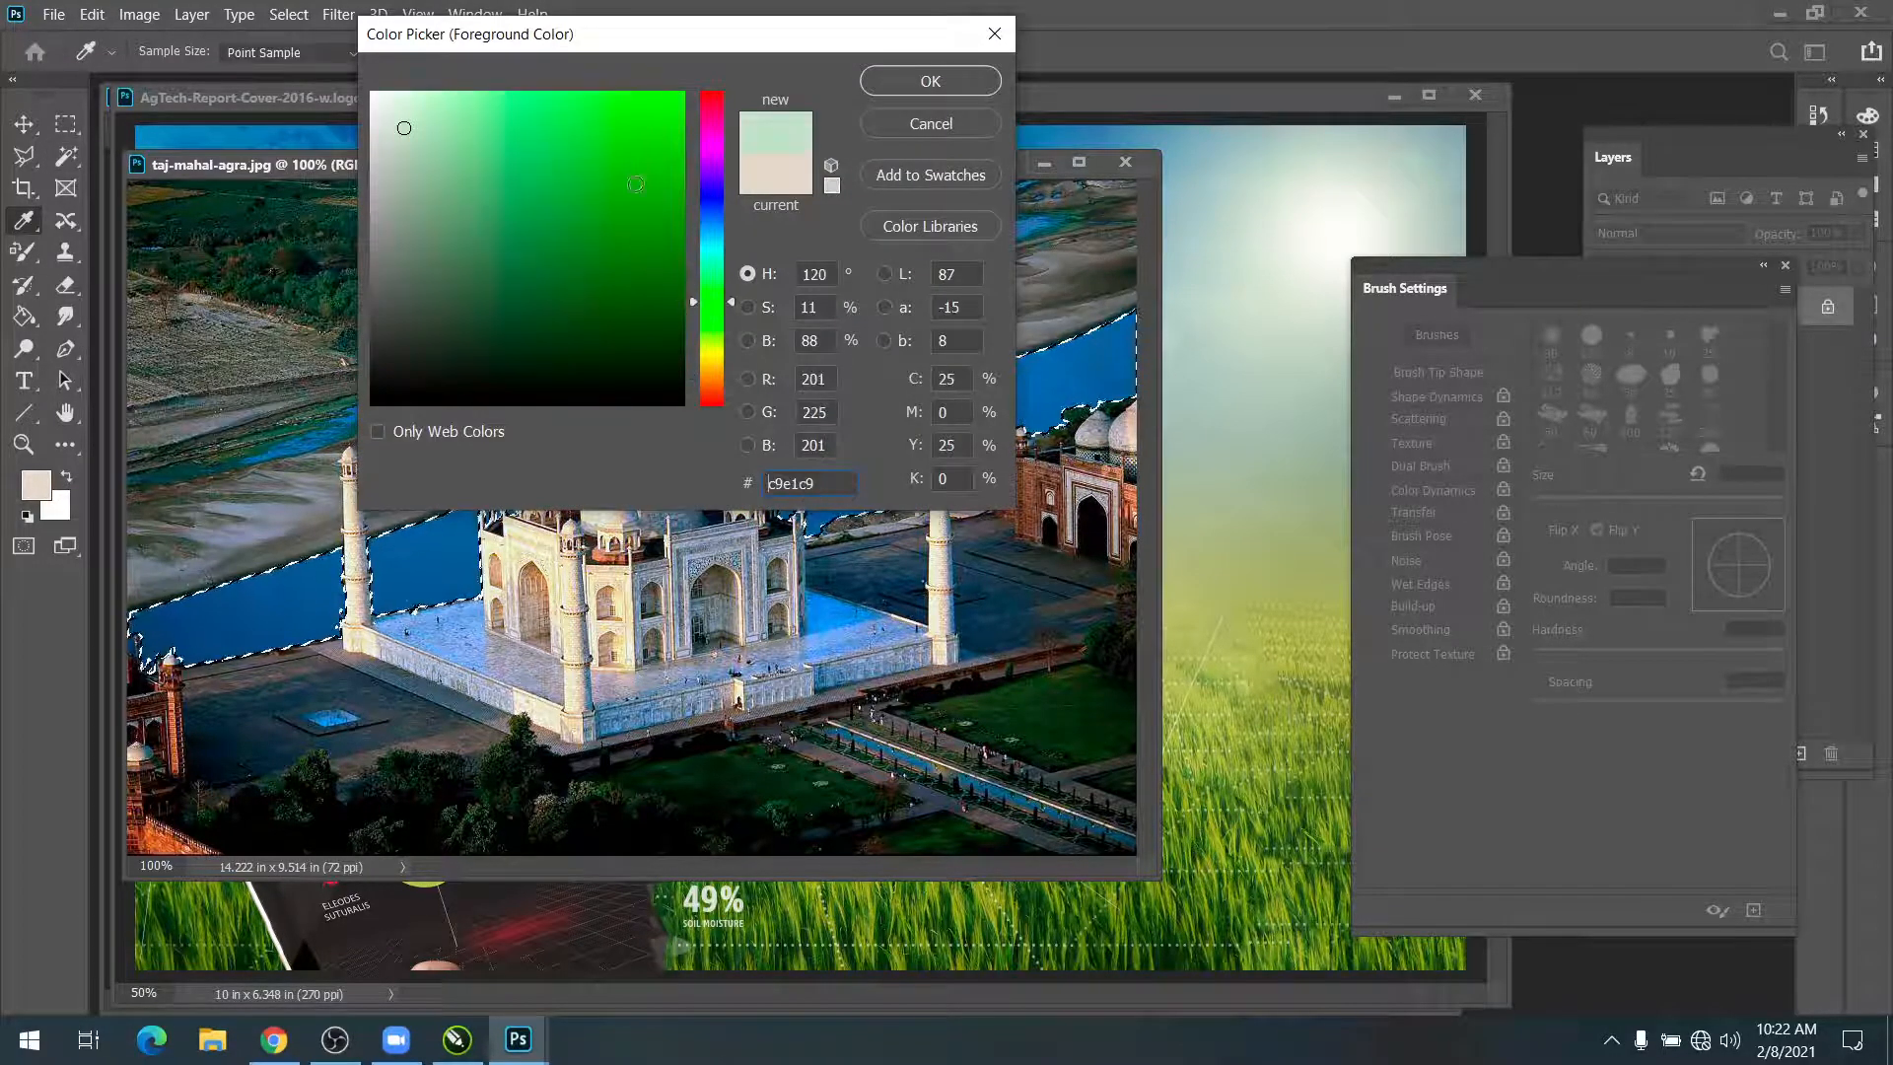
mouse_move(634, 183)
mouse_down()
mouse_move(593, 86)
mouse_move(527, 64)
mouse_up()
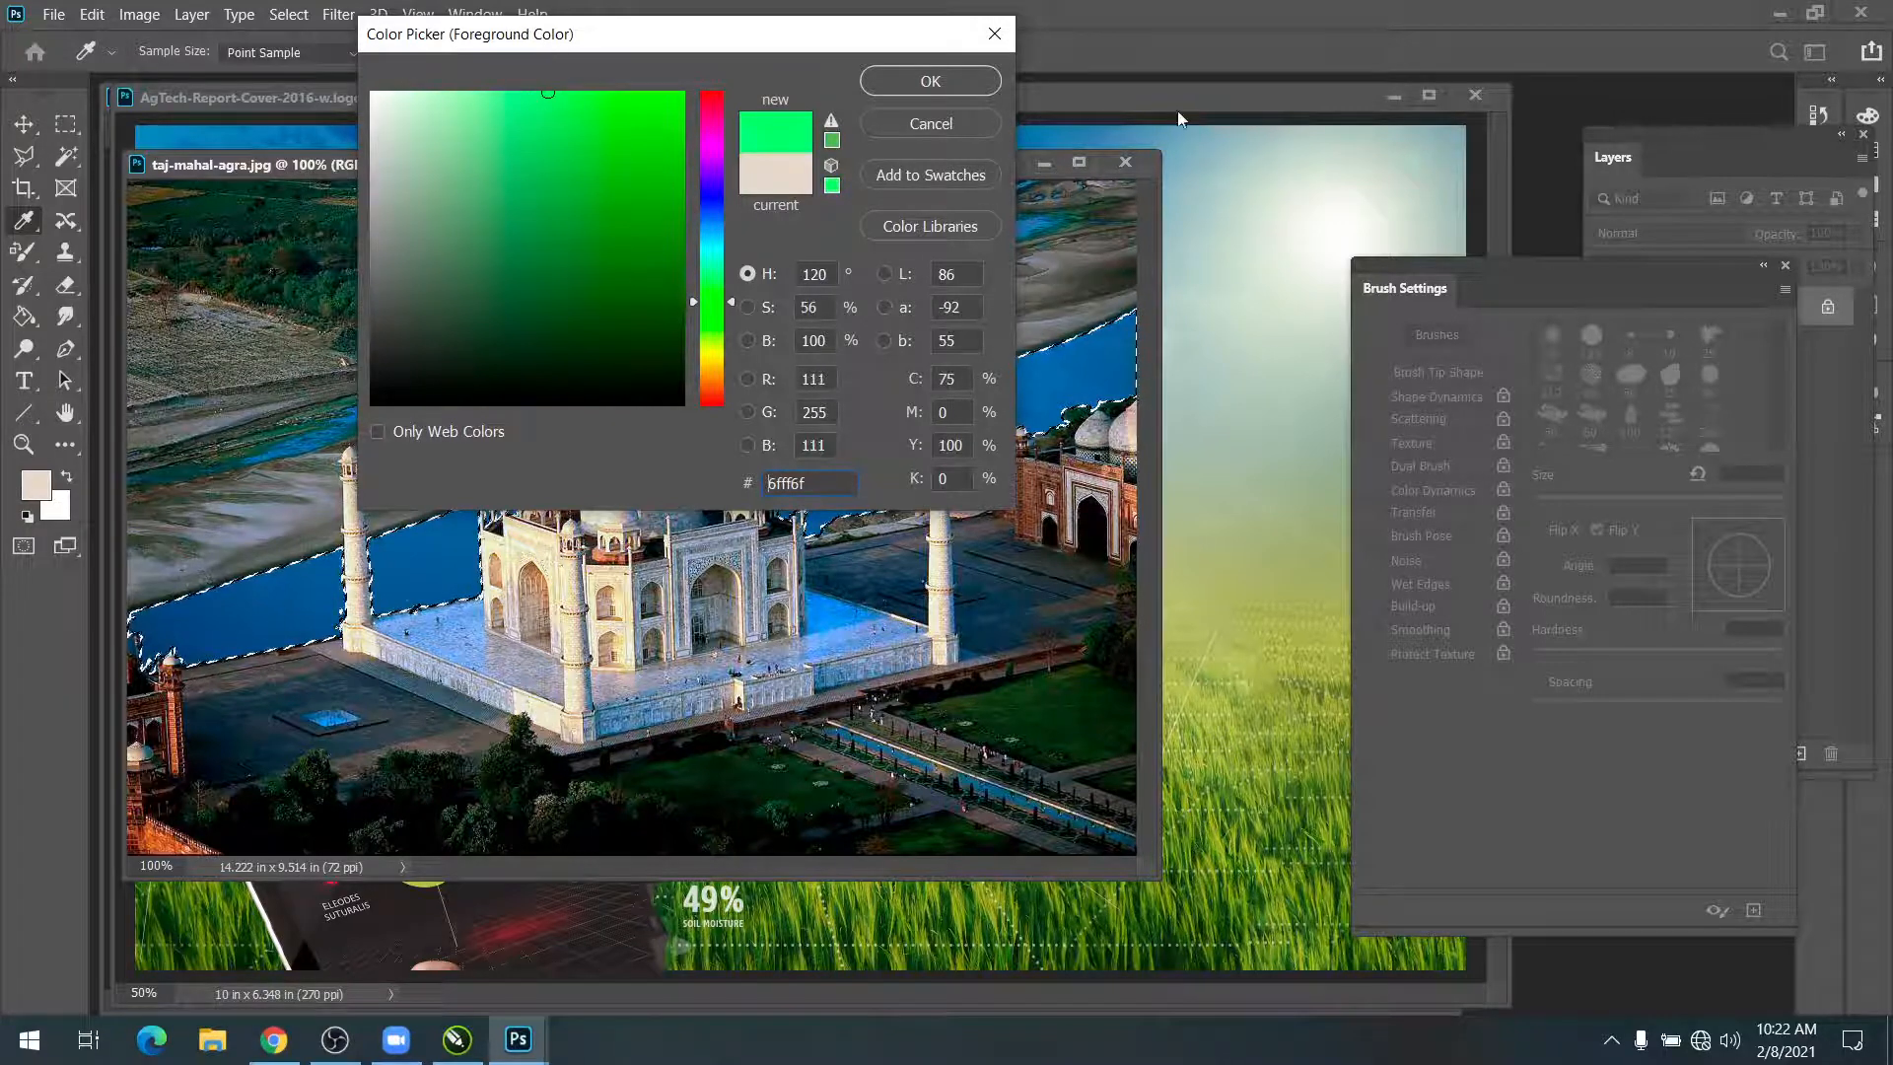
click(970, 80)
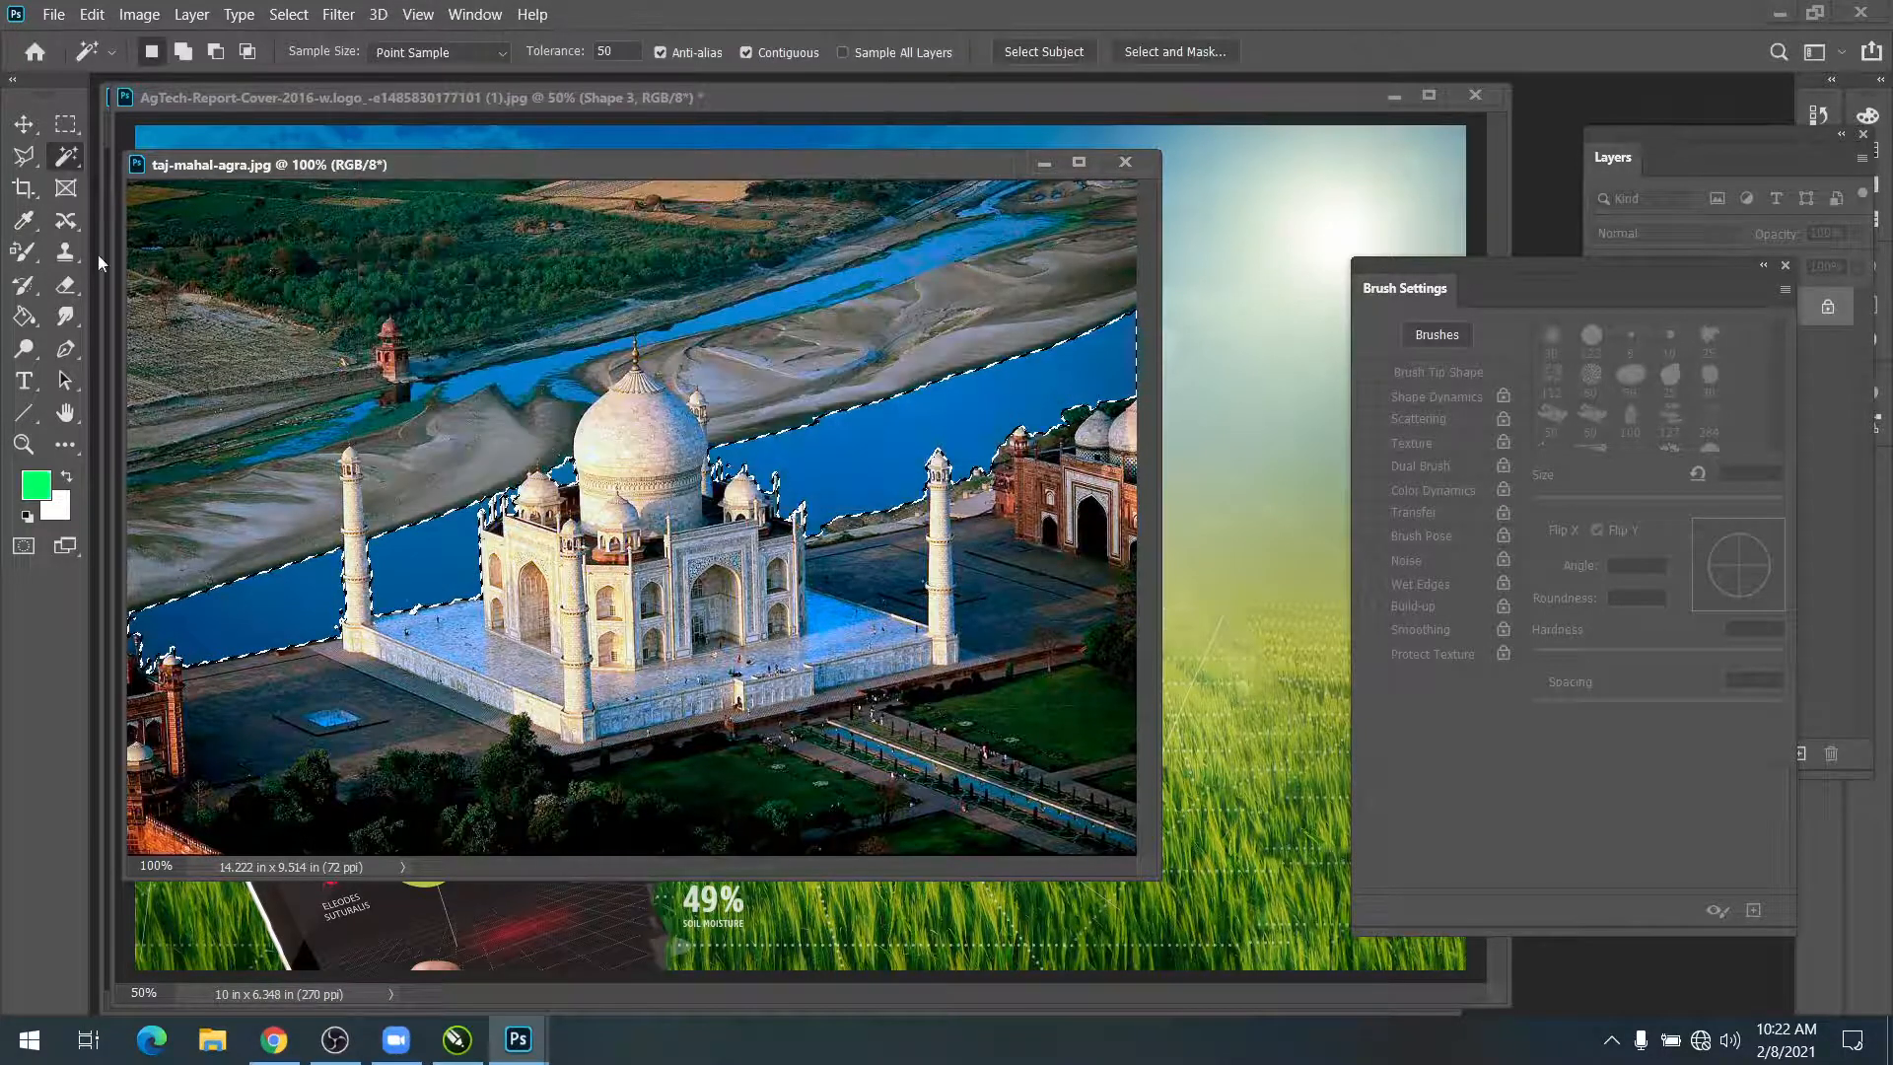
Step: Choose the Color Replacement Tool and feather the river selection by 1 pixel
right_click(24, 251)
click(135, 299)
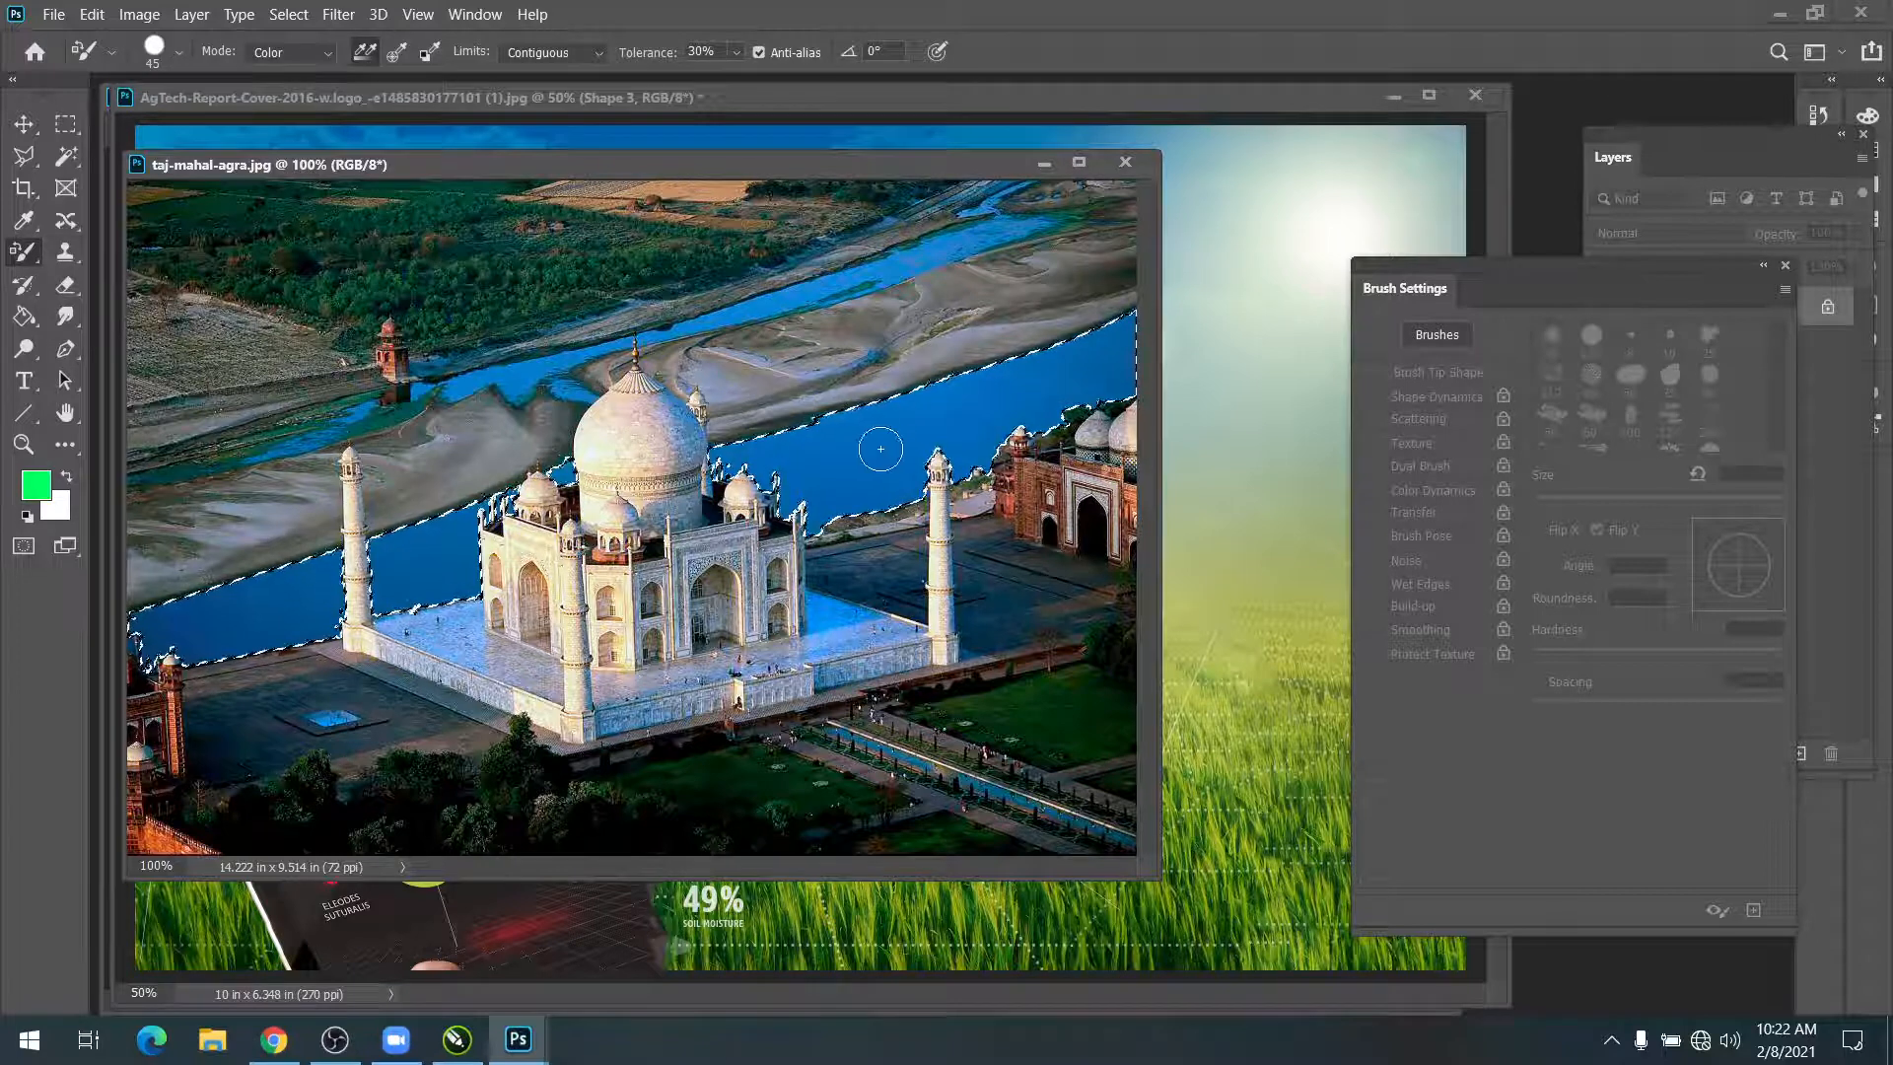
key(shift+F6)
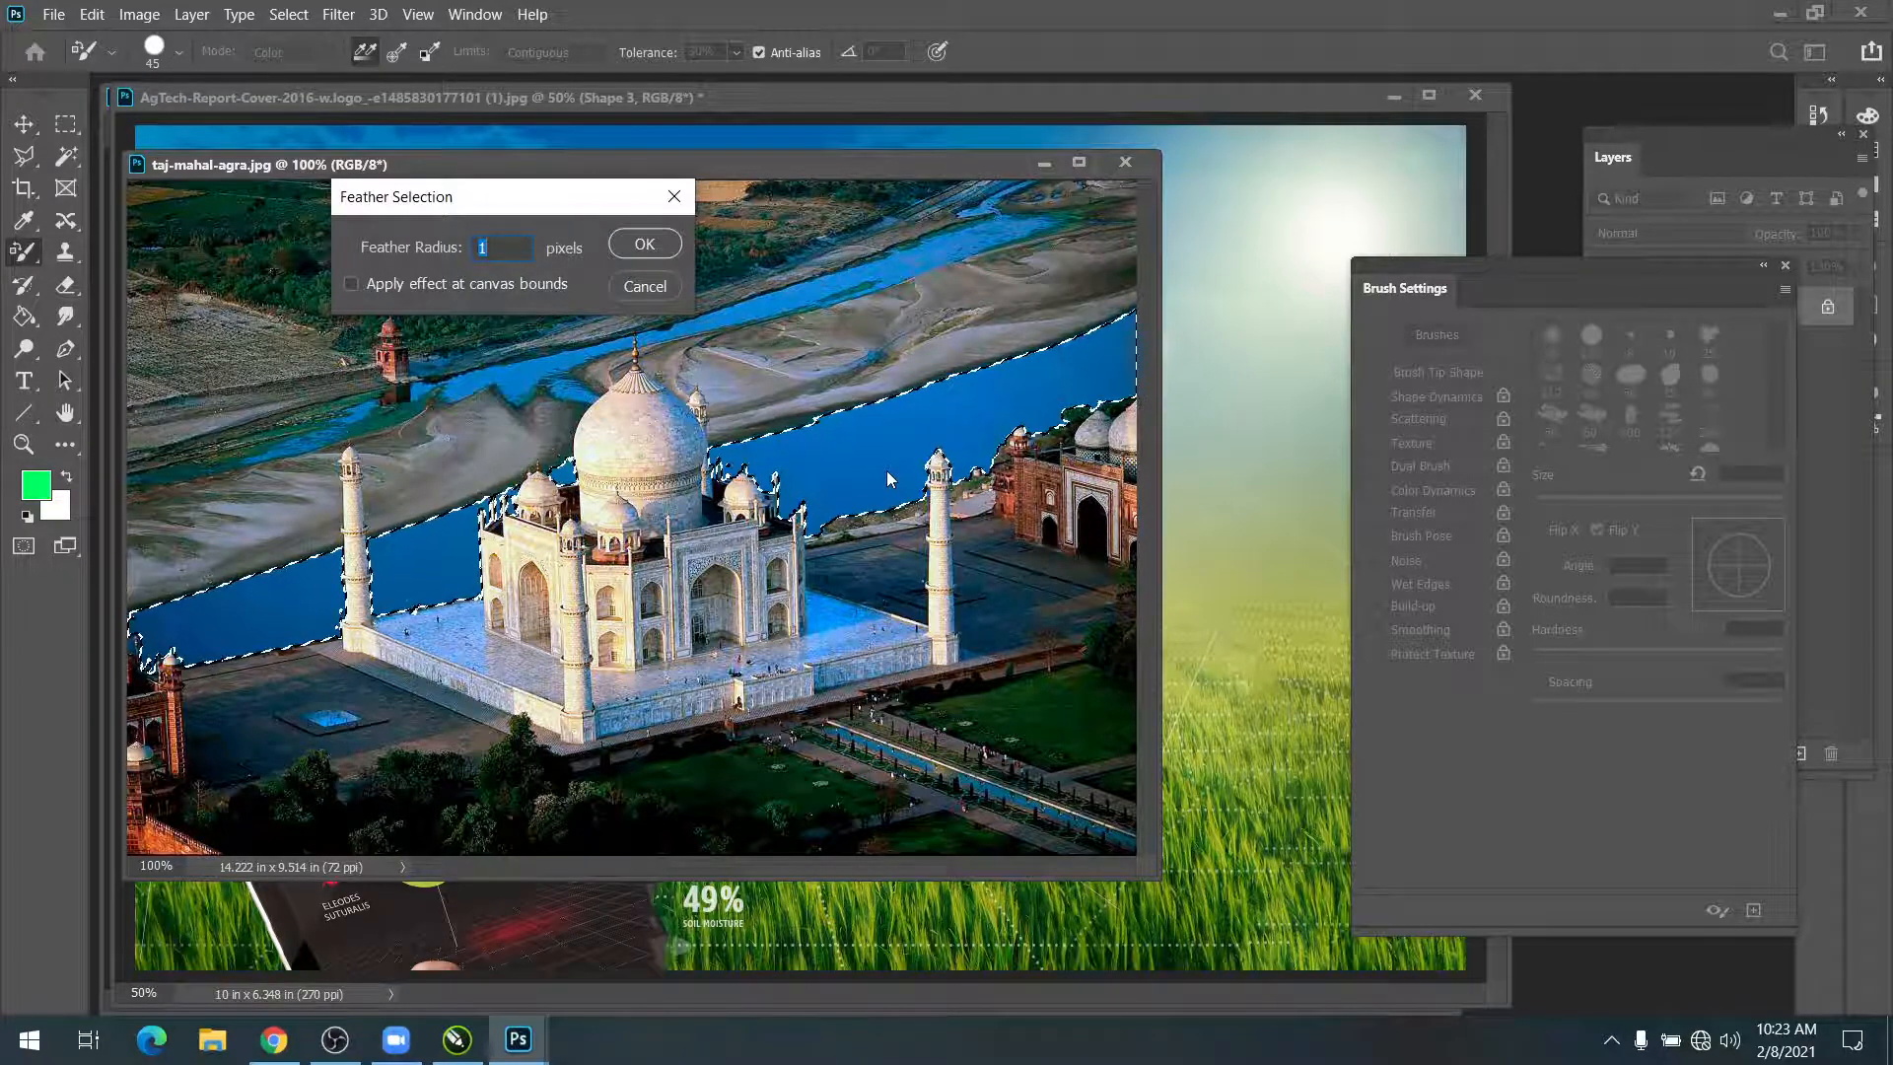
key(Return)
Step: Recolor the whole selected river green with the Color Replacement brush, and deselect
mouse_move(787, 428)
mouse_down()
mouse_move(804, 377)
mouse_move(904, 394)
mouse_move(1005, 523)
mouse_move(956, 368)
mouse_move(1034, 354)
mouse_move(1037, 400)
mouse_move(1135, 323)
mouse_move(1275, 304)
mouse_move(777, 458)
mouse_move(789, 373)
mouse_move(981, 467)
mouse_move(818, 502)
mouse_move(788, 550)
mouse_move(729, 465)
mouse_move(553, 454)
mouse_move(582, 474)
mouse_move(520, 535)
mouse_move(465, 685)
mouse_move(488, 601)
mouse_move(443, 490)
mouse_move(397, 506)
mouse_move(367, 487)
mouse_move(283, 541)
mouse_up()
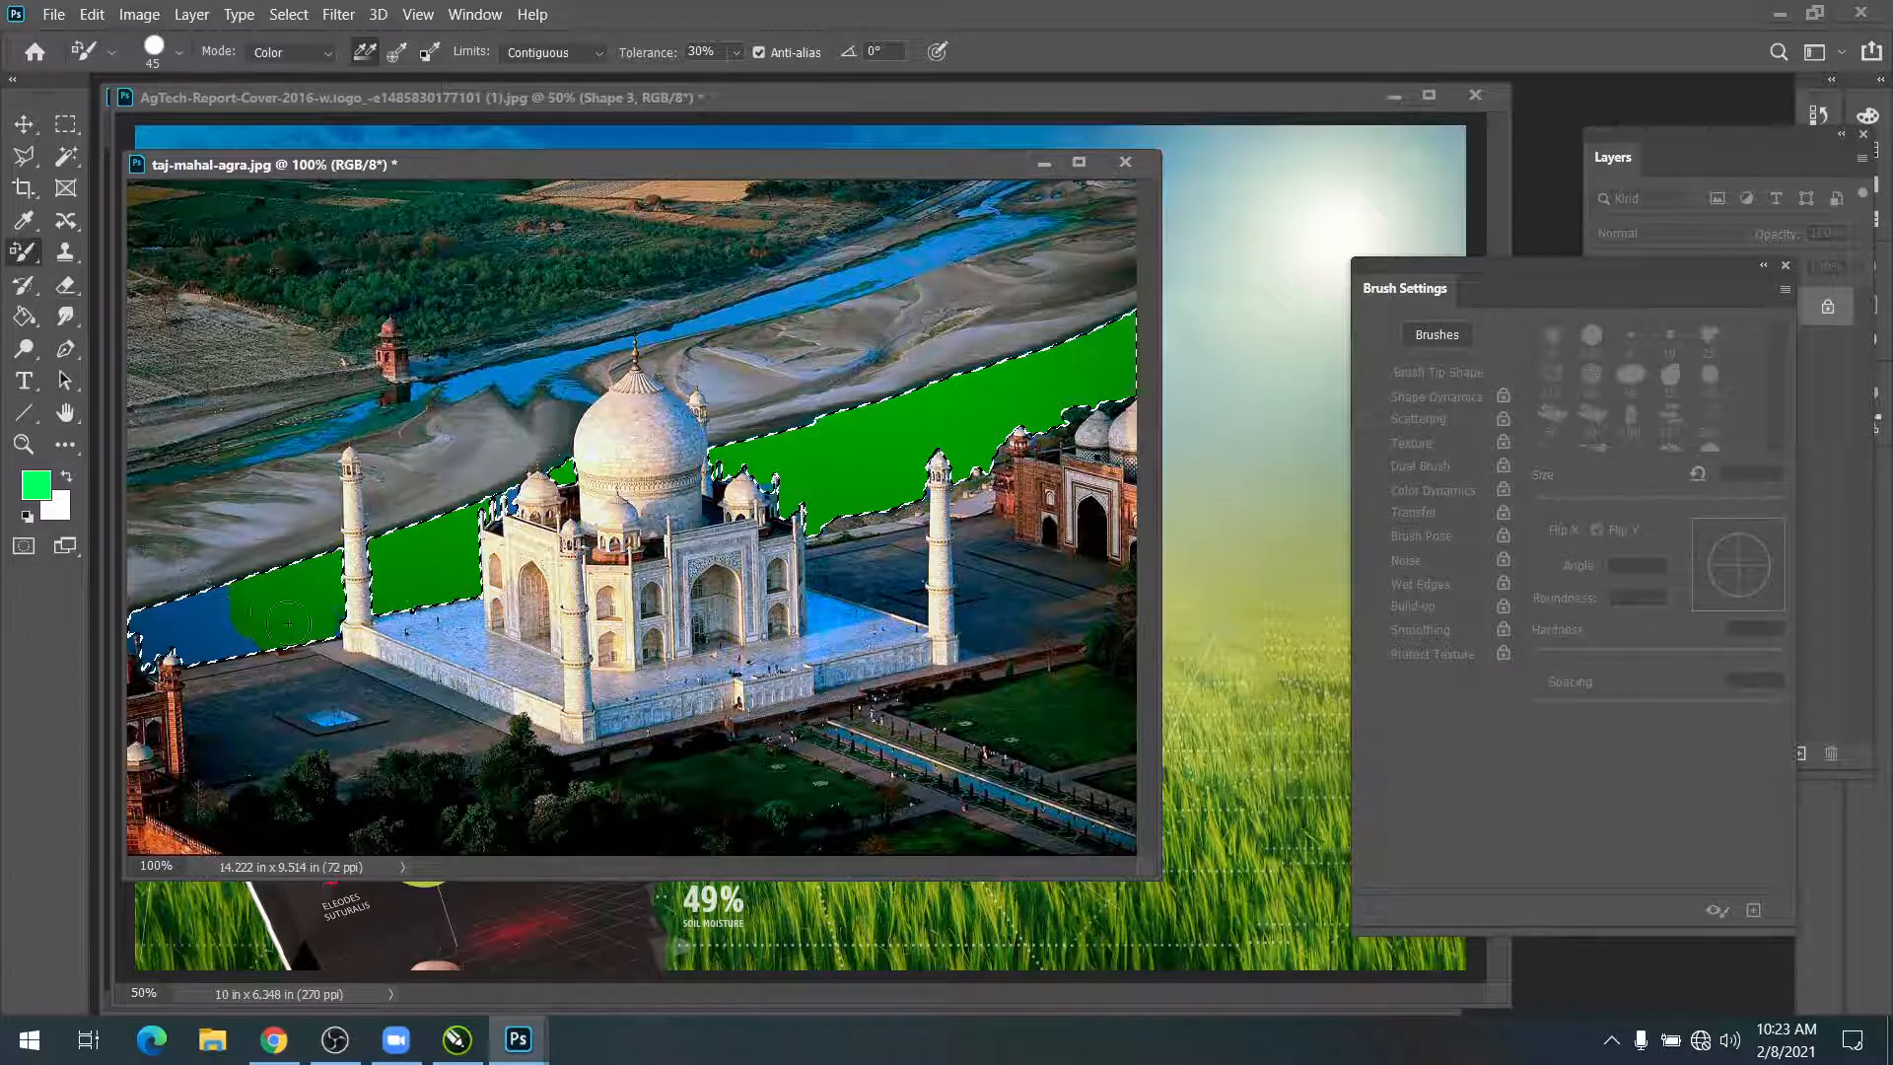
mouse_move(286, 623)
mouse_down()
mouse_move(187, 621)
mouse_move(143, 645)
mouse_up()
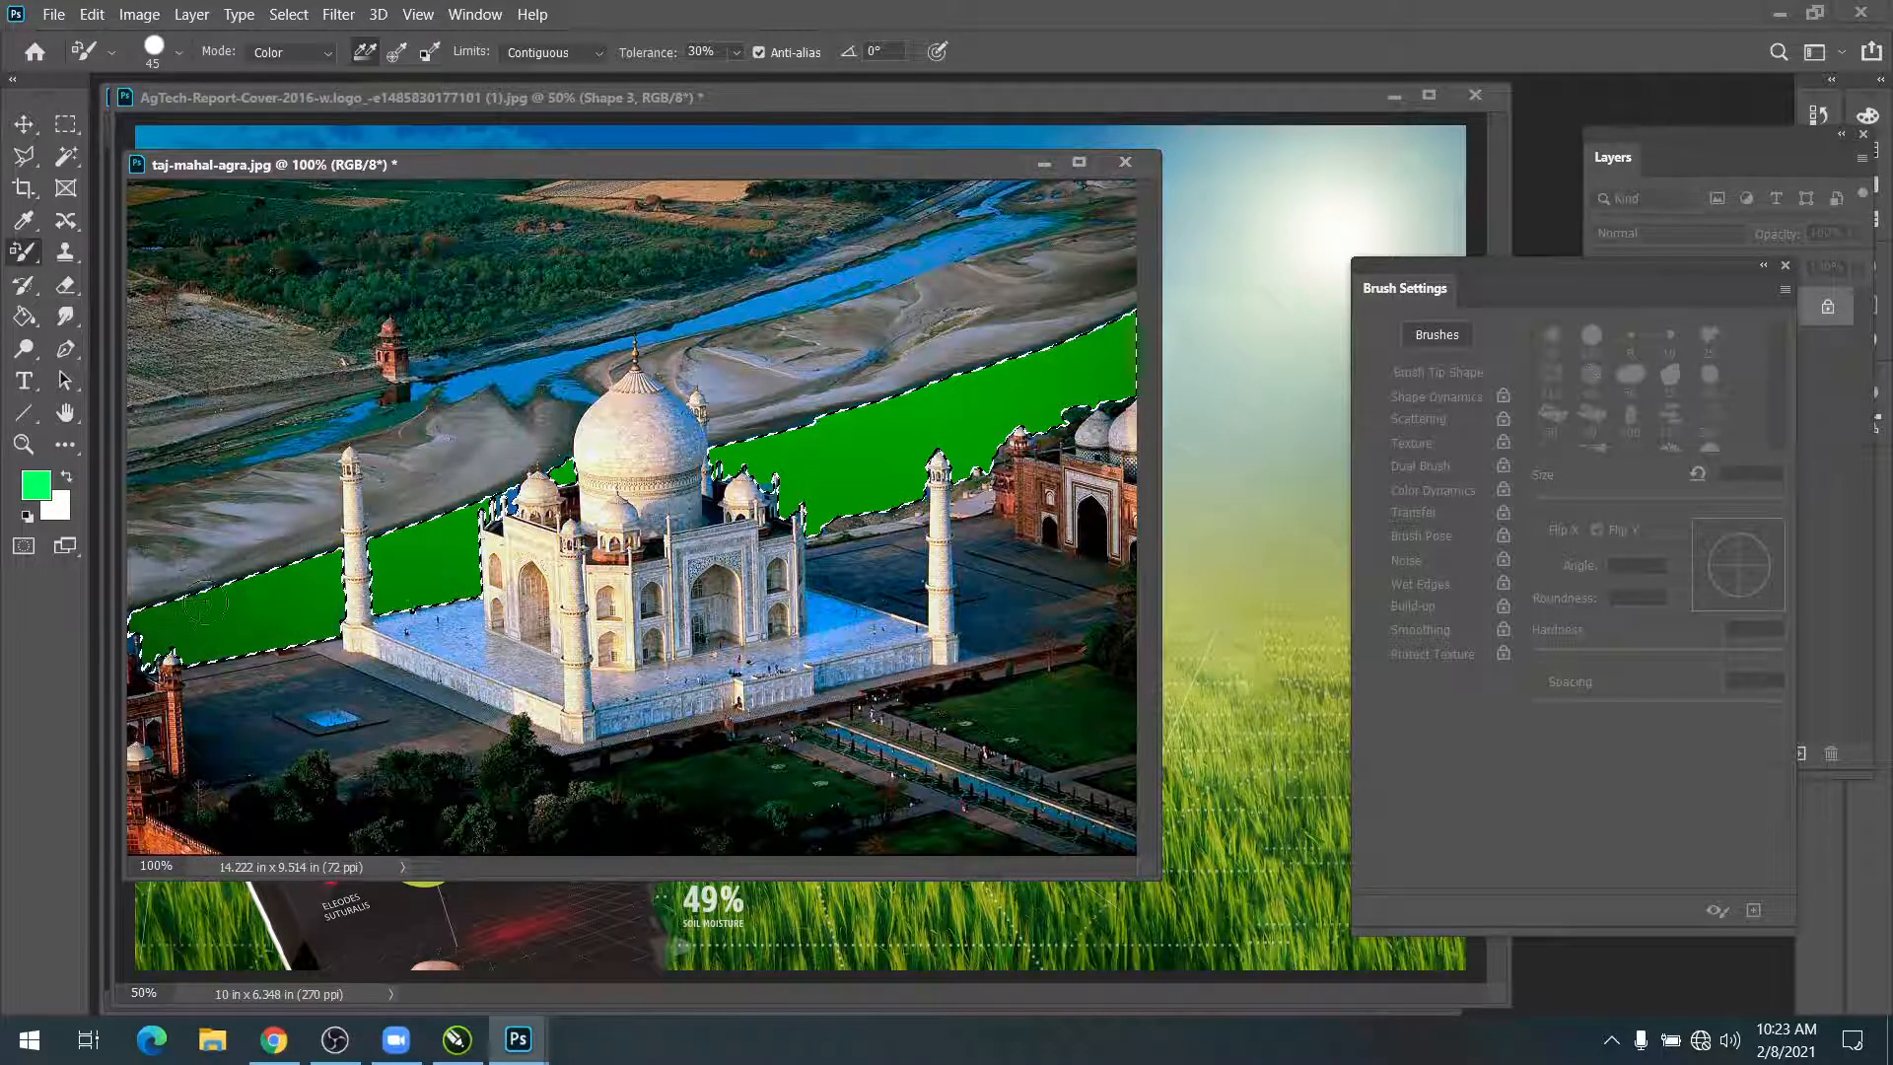
key(ctrl+d)
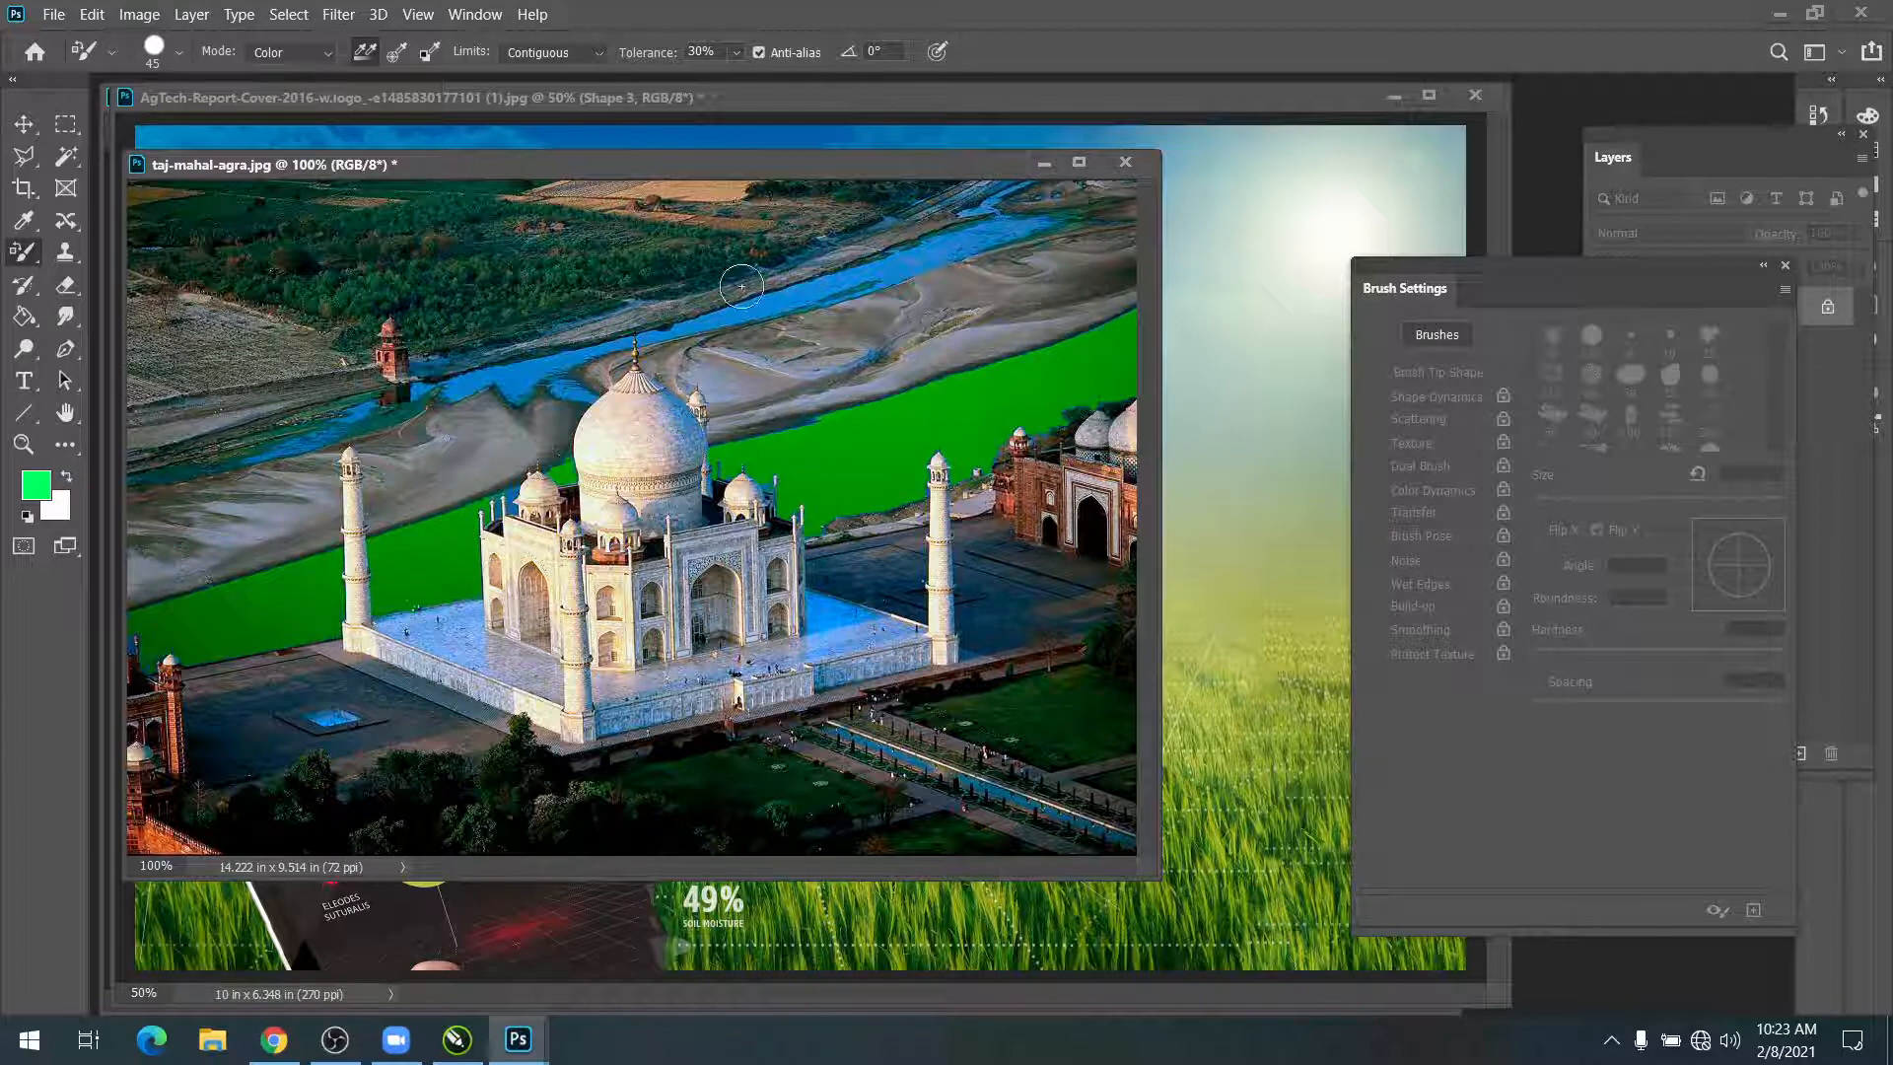
Step: Reduce the Color Replacement brush to 20 px and recolor the narrow river channel beyond the sandbank green, finishing with the Move Tool
key(bracketleft)
key(bracketleft)
key(bracketleft)
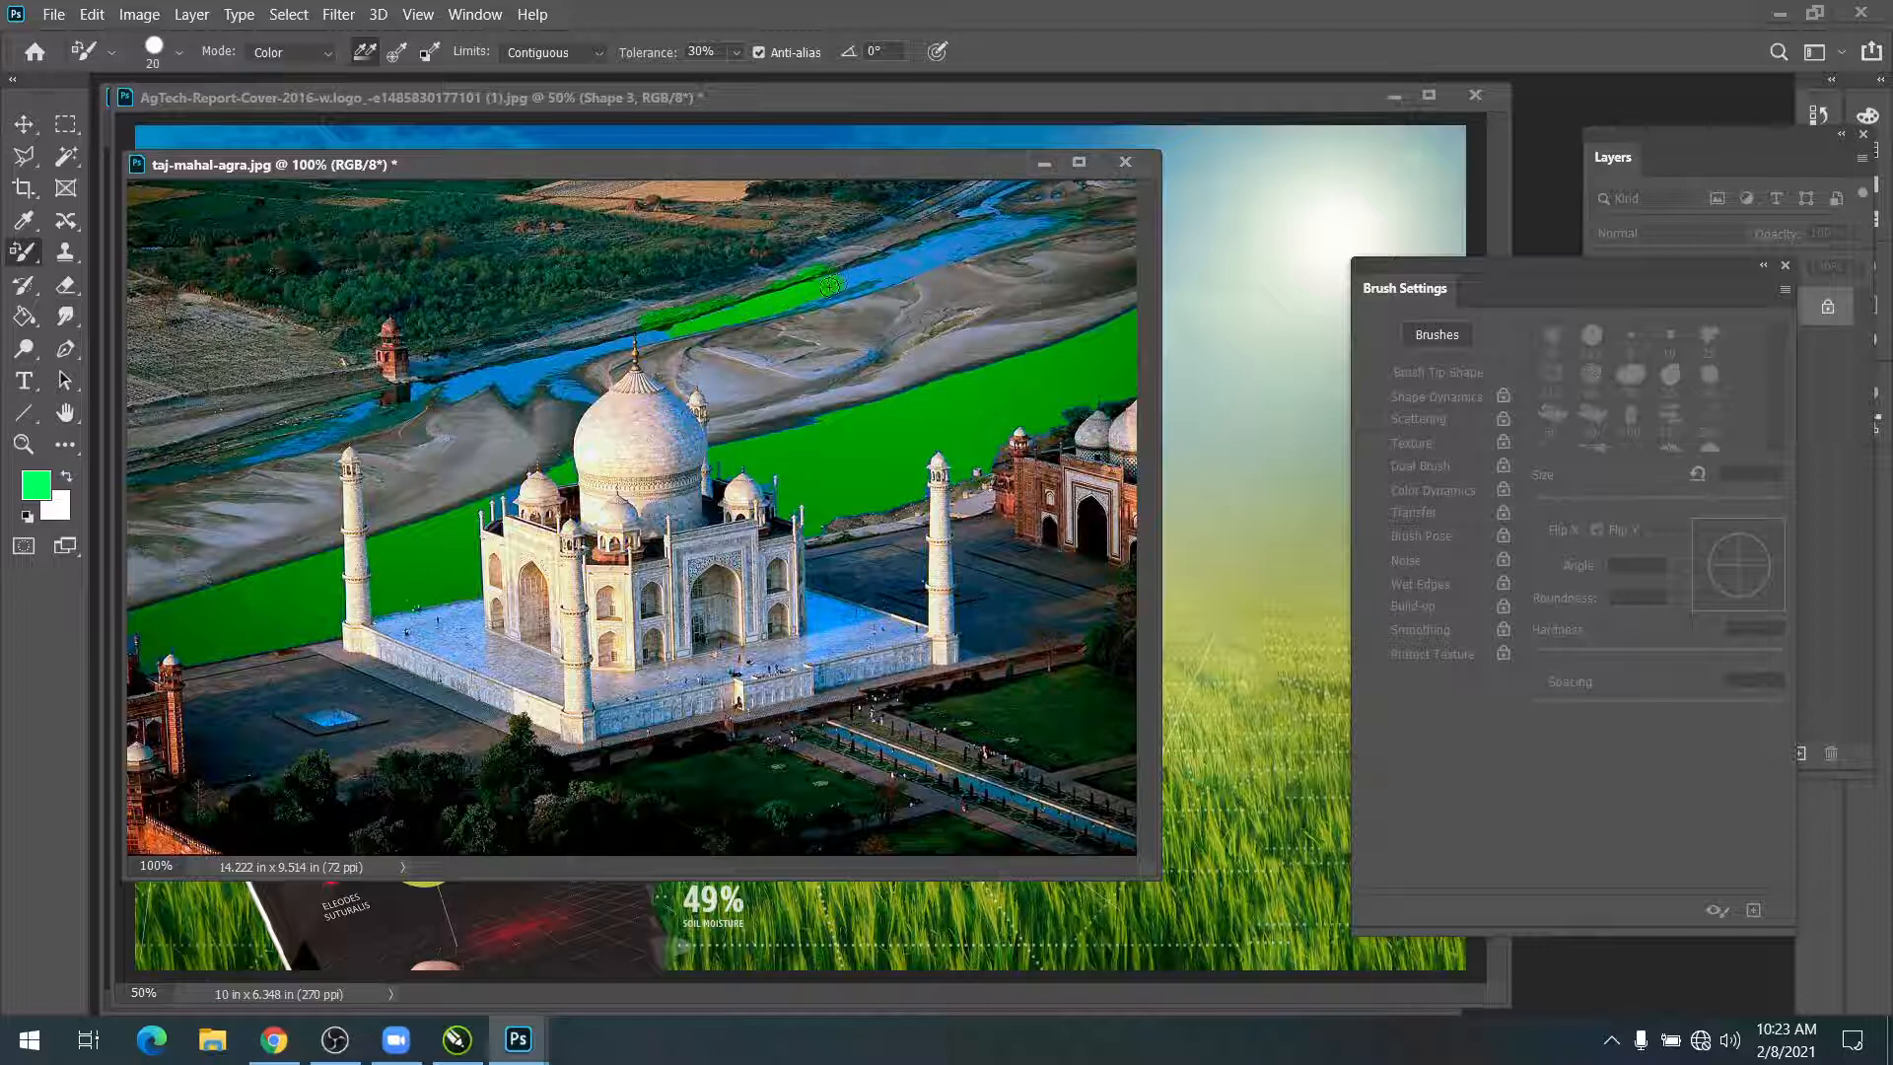
drag(927, 265, 1019, 224)
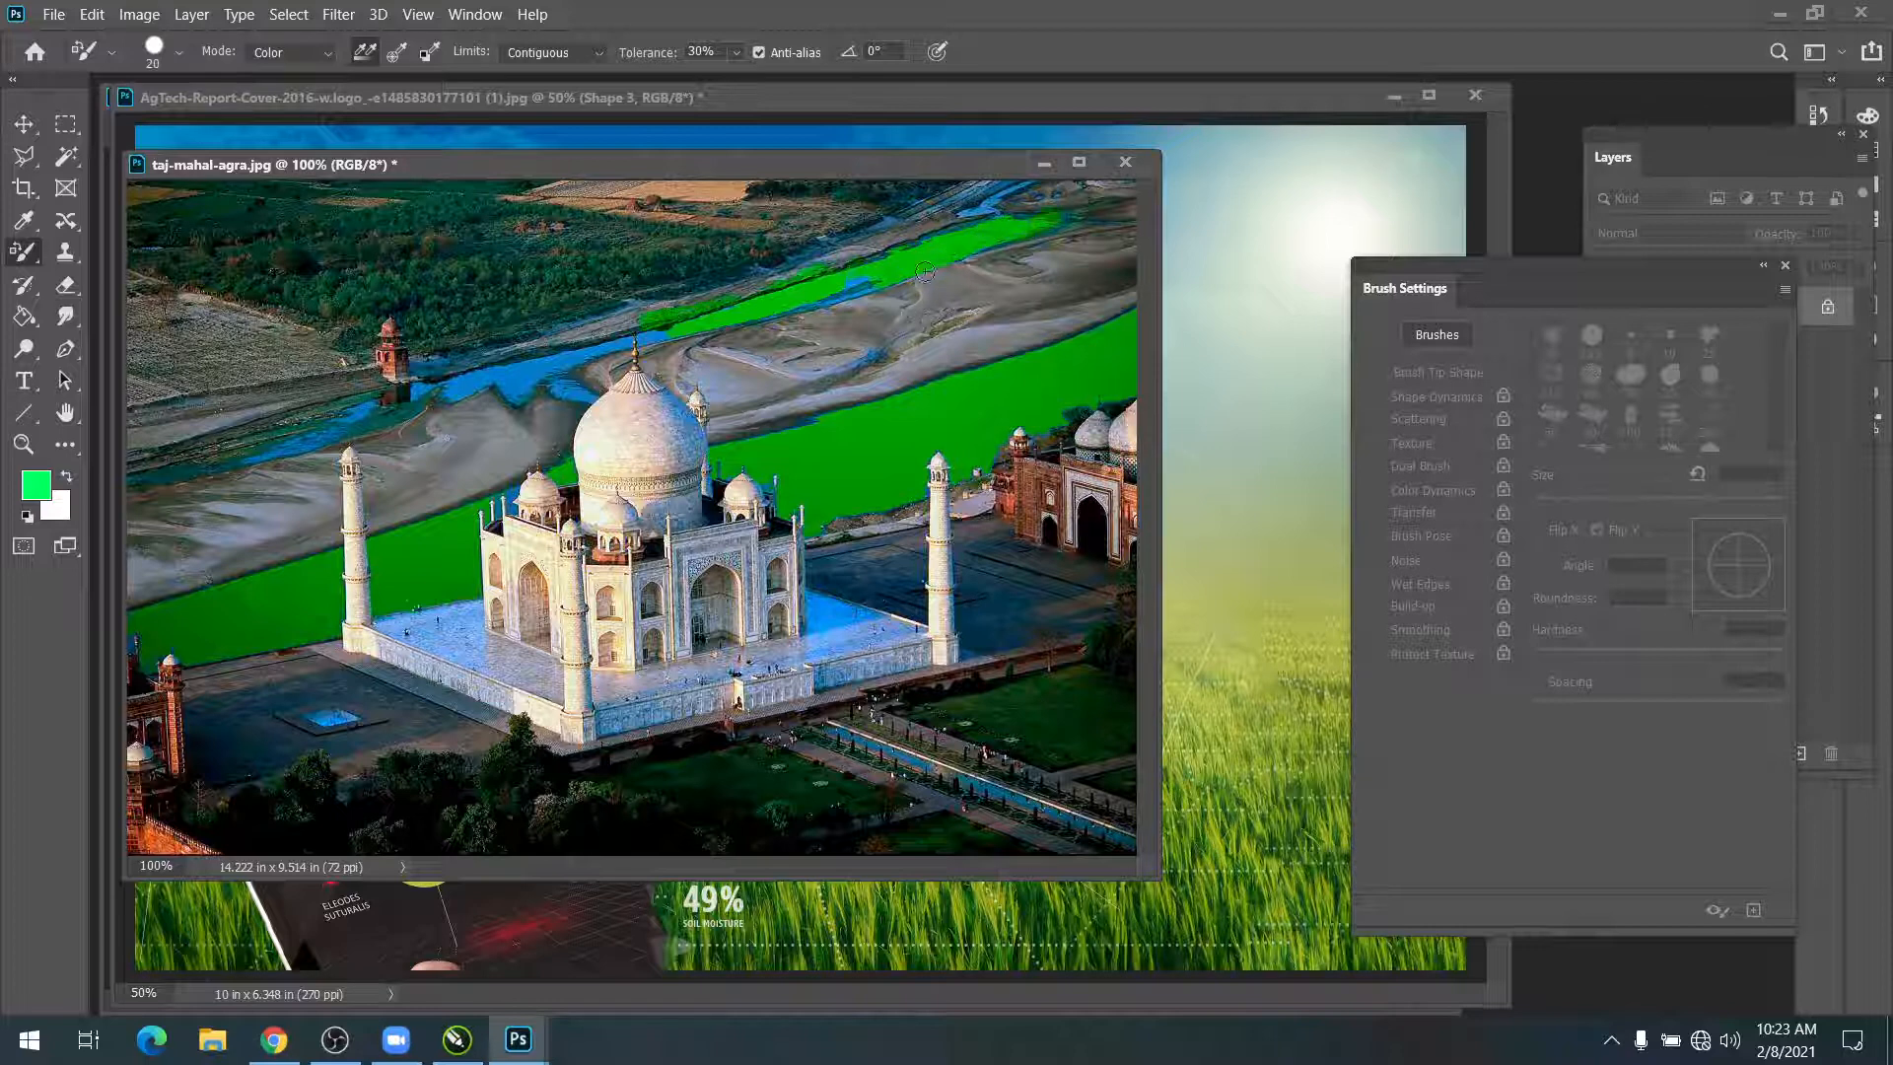
drag(535, 368, 478, 379)
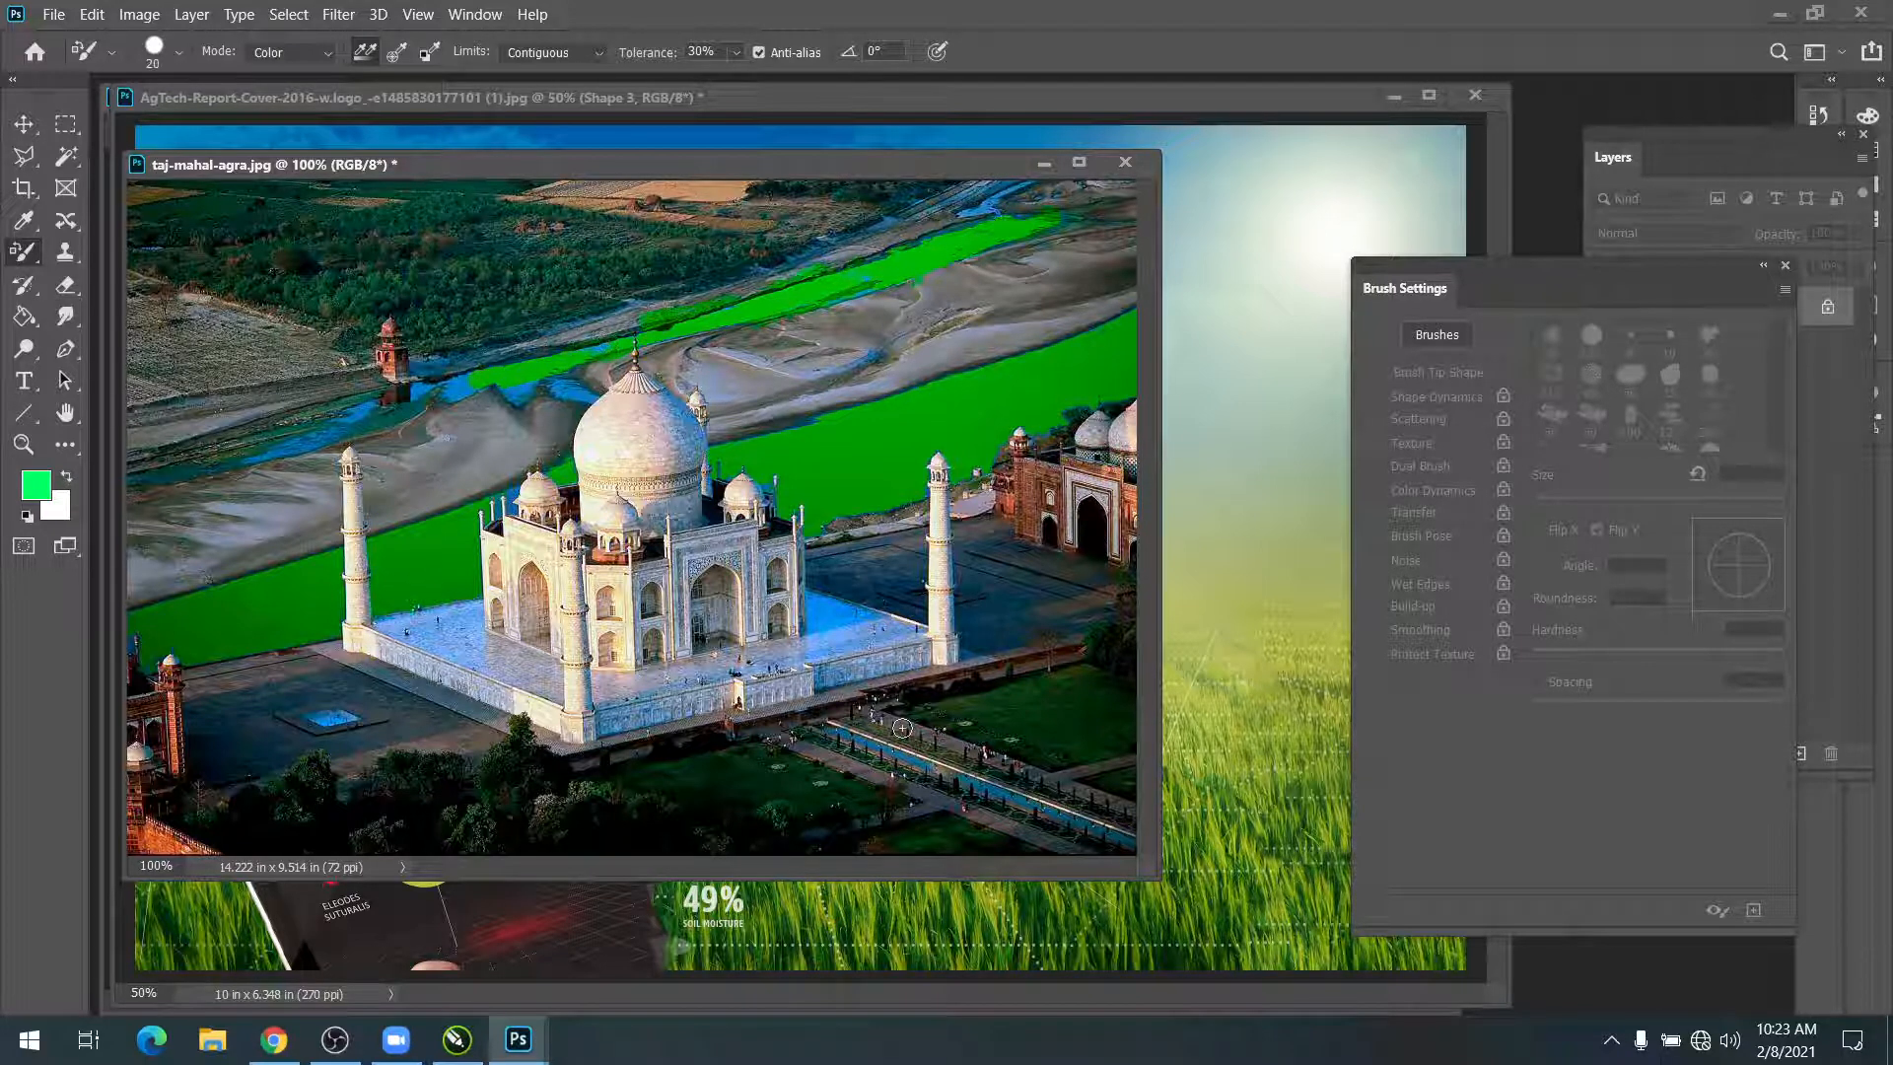
key(v)
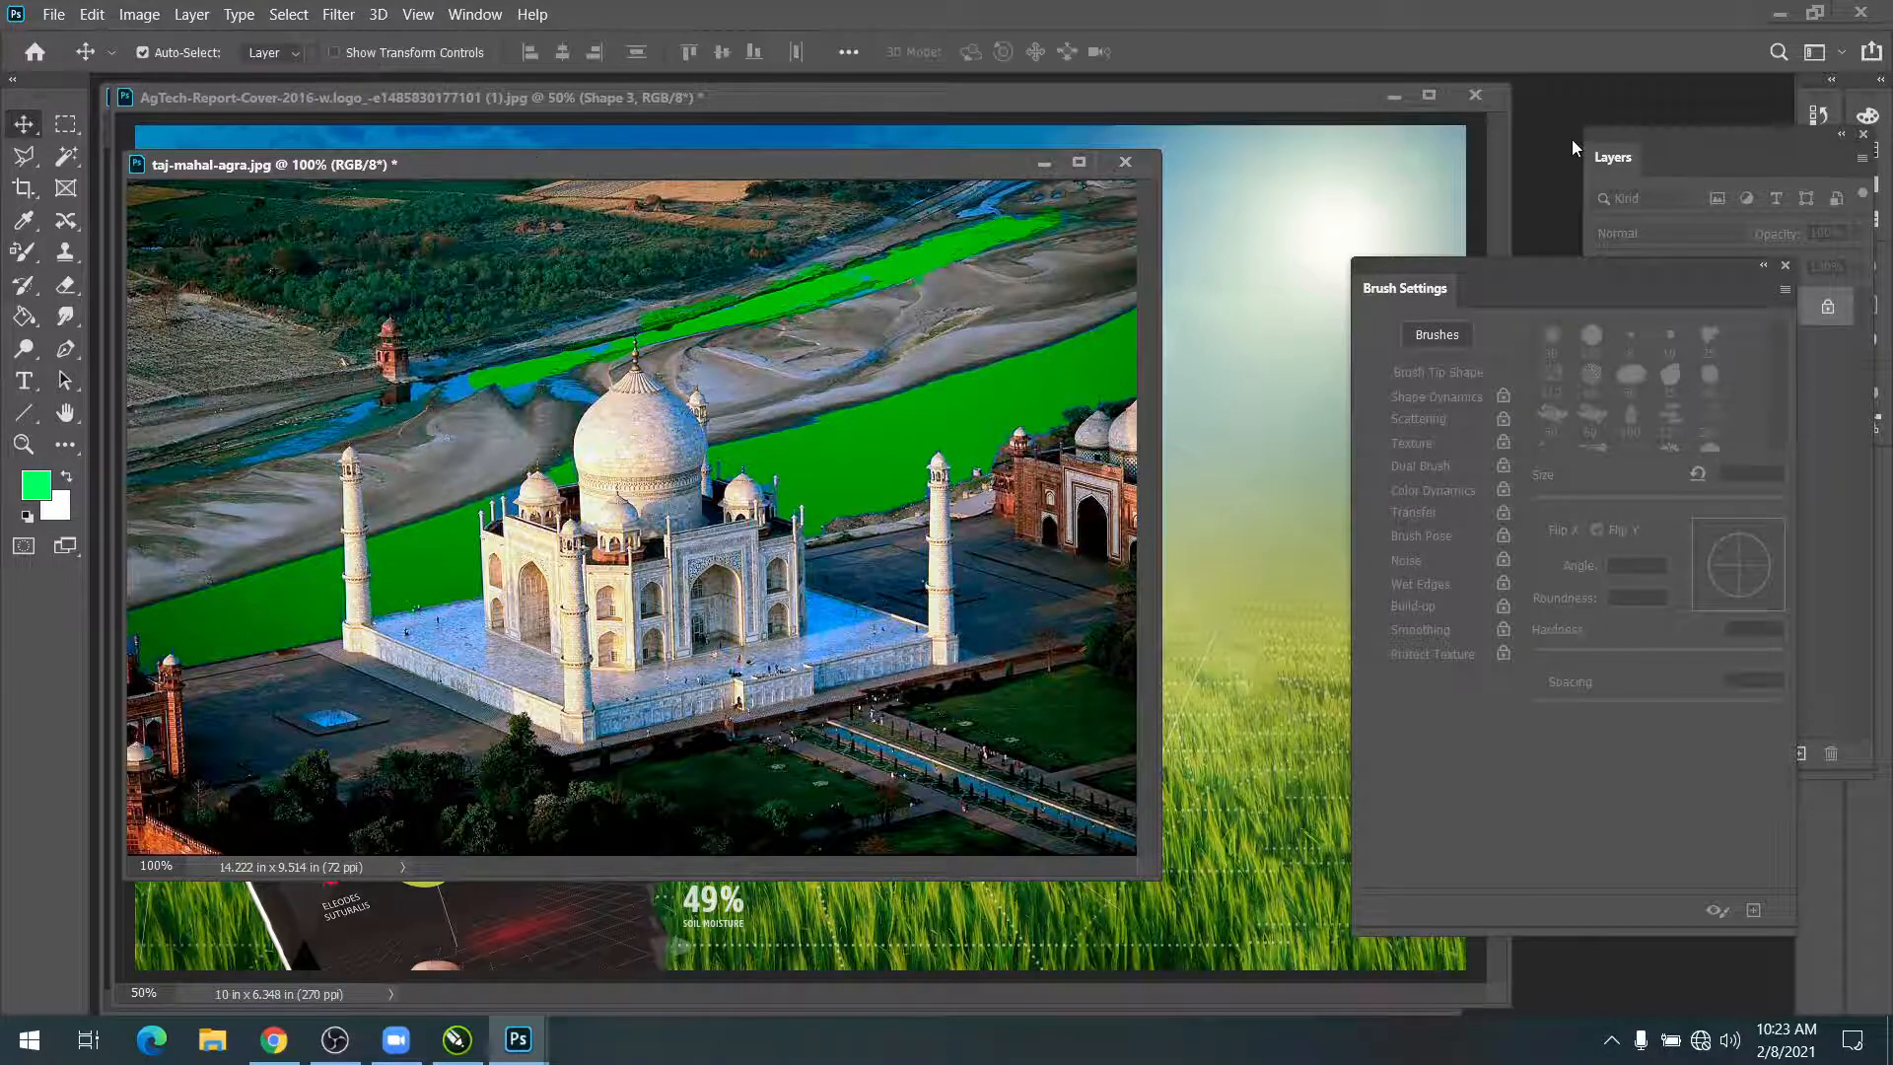
Step: Open the DSC_5730.JPG photo of the child from the Clipart-1 images subfolder and separate it into its own floating window
key(ctrl+o)
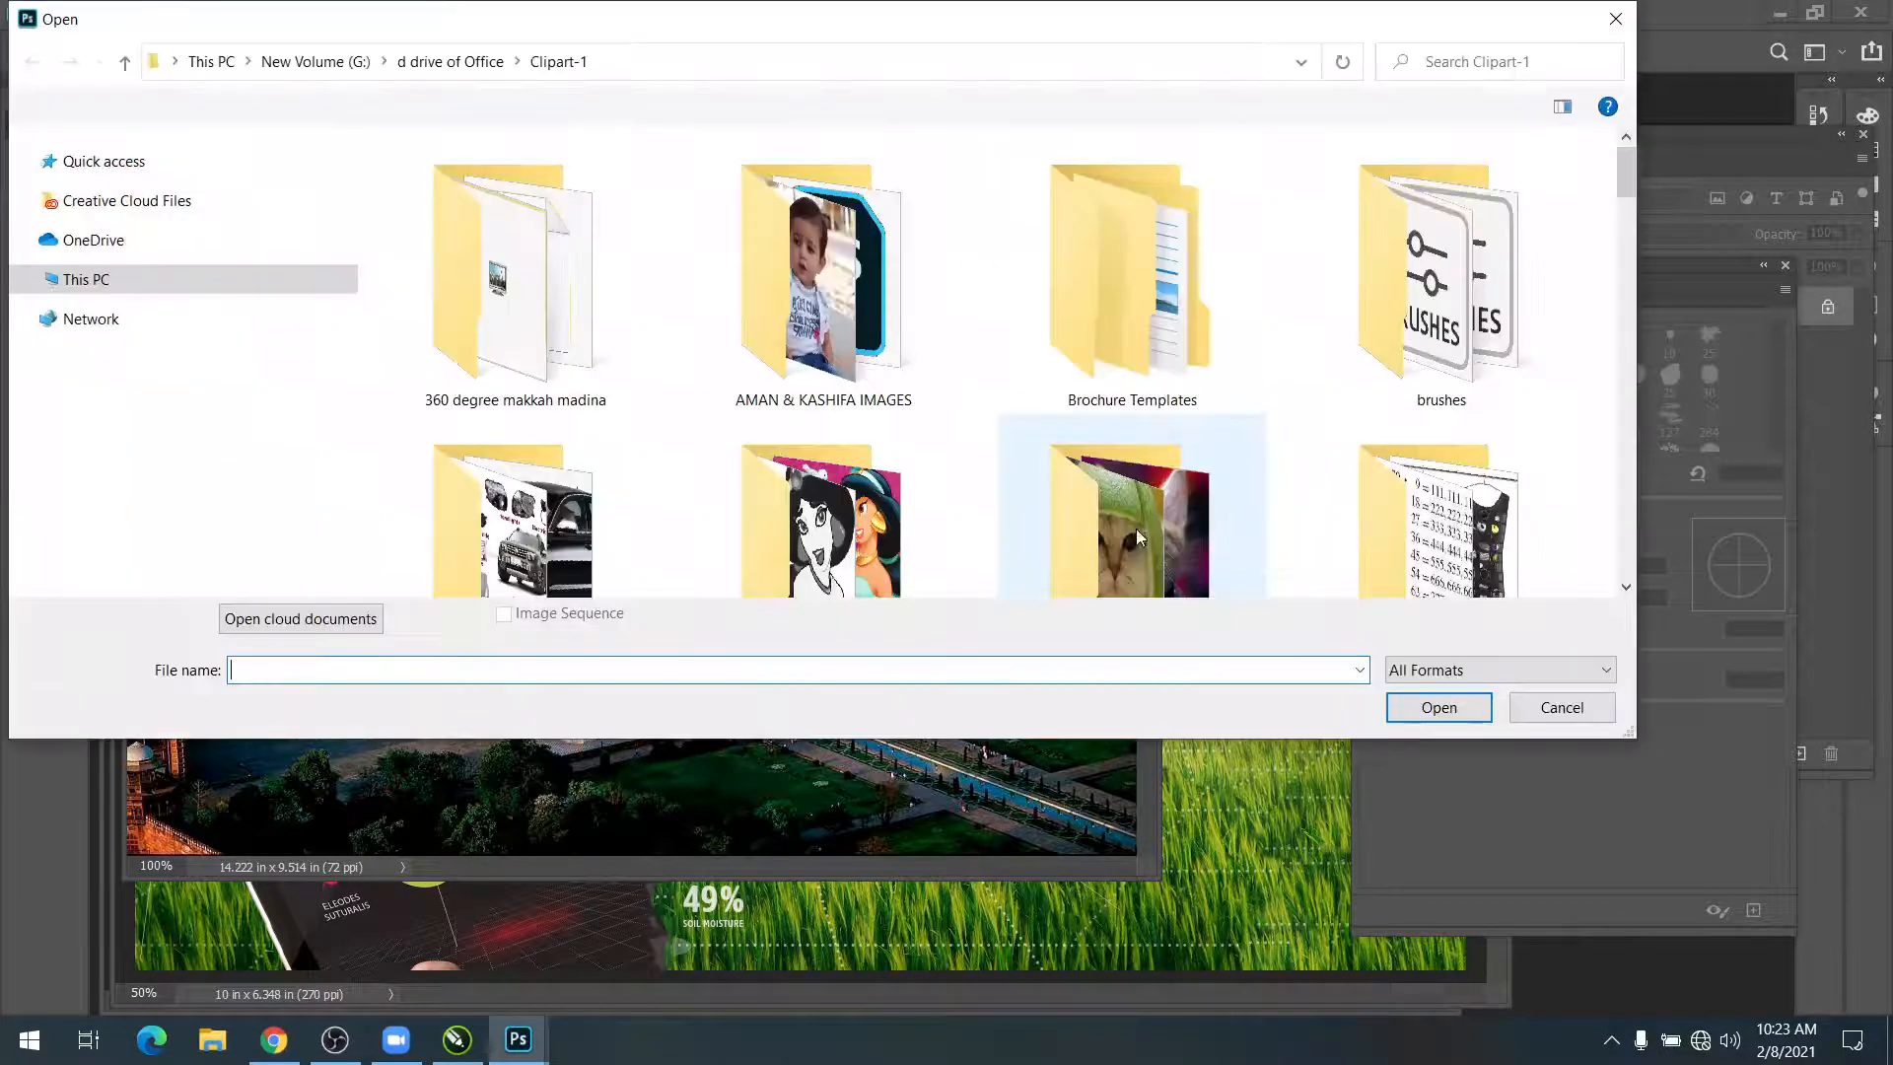
double_click(867, 310)
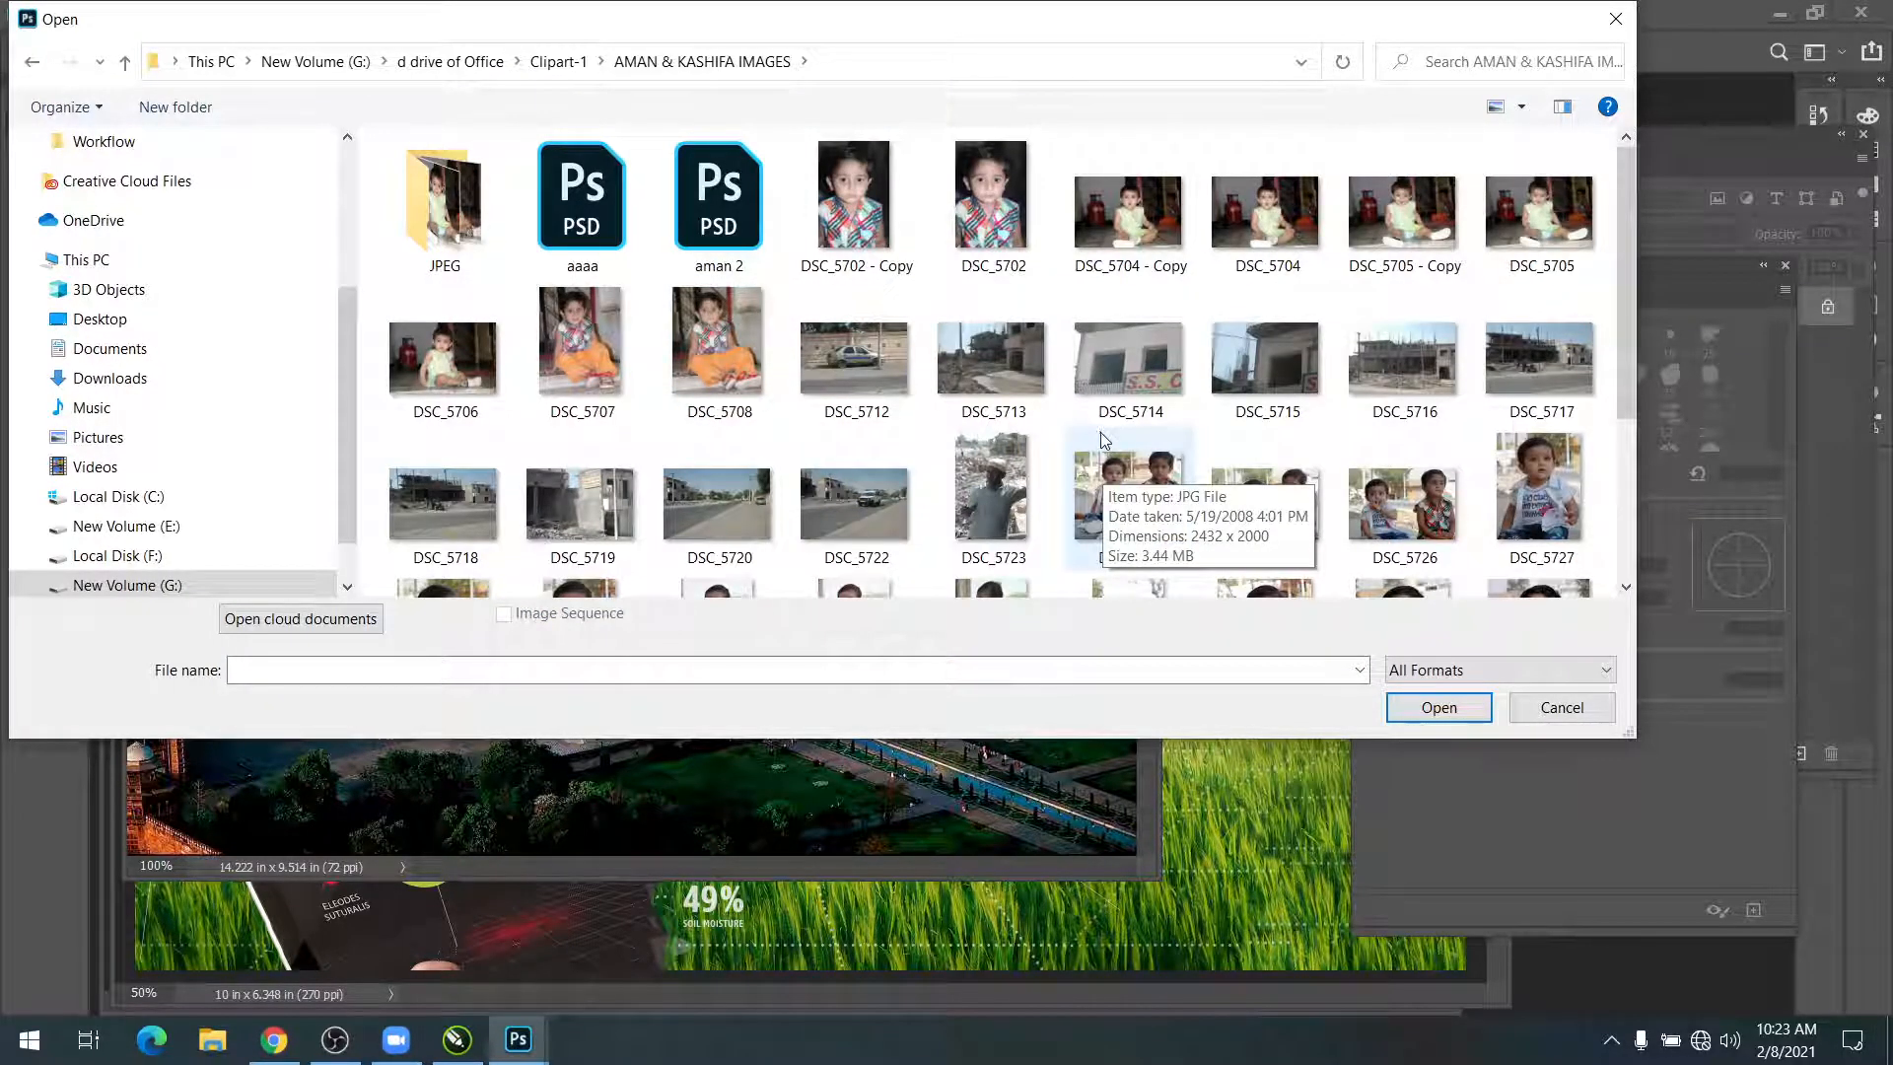
scroll(1016, 482, down, 3)
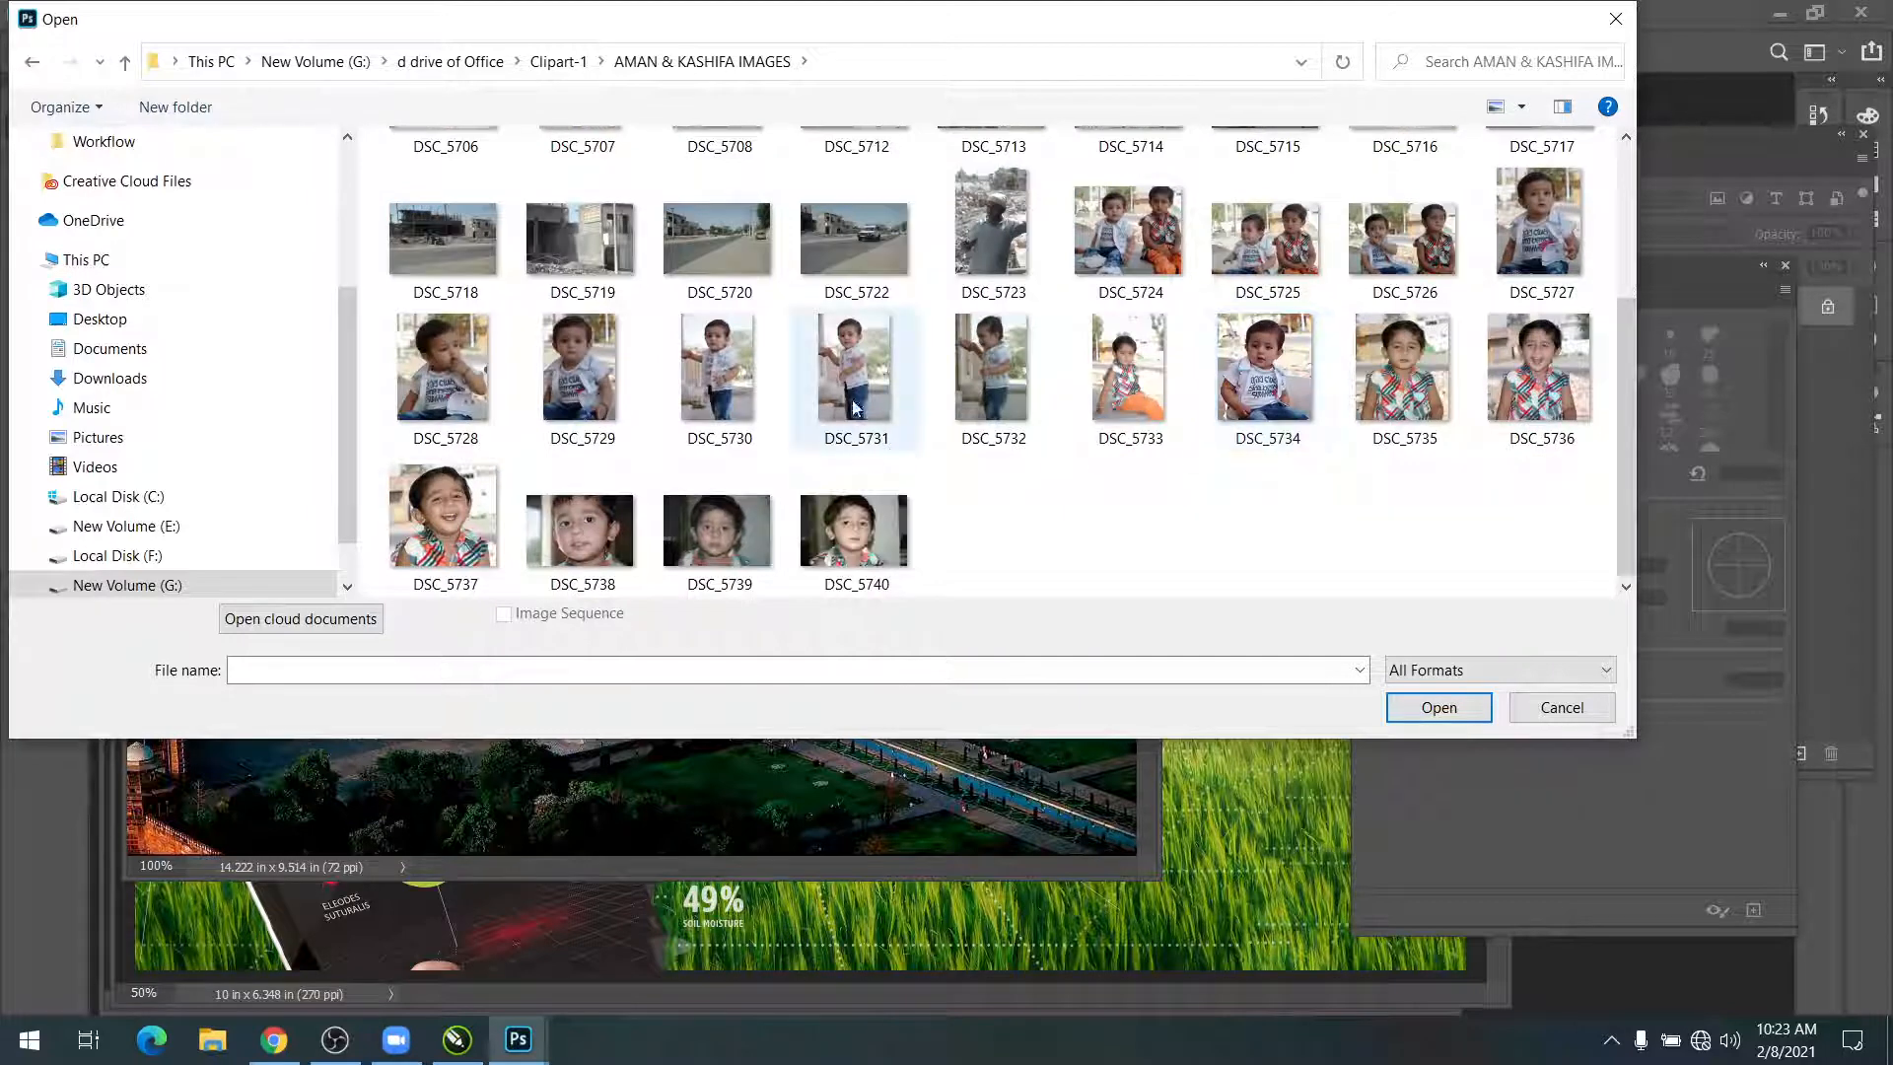
double_click(710, 369)
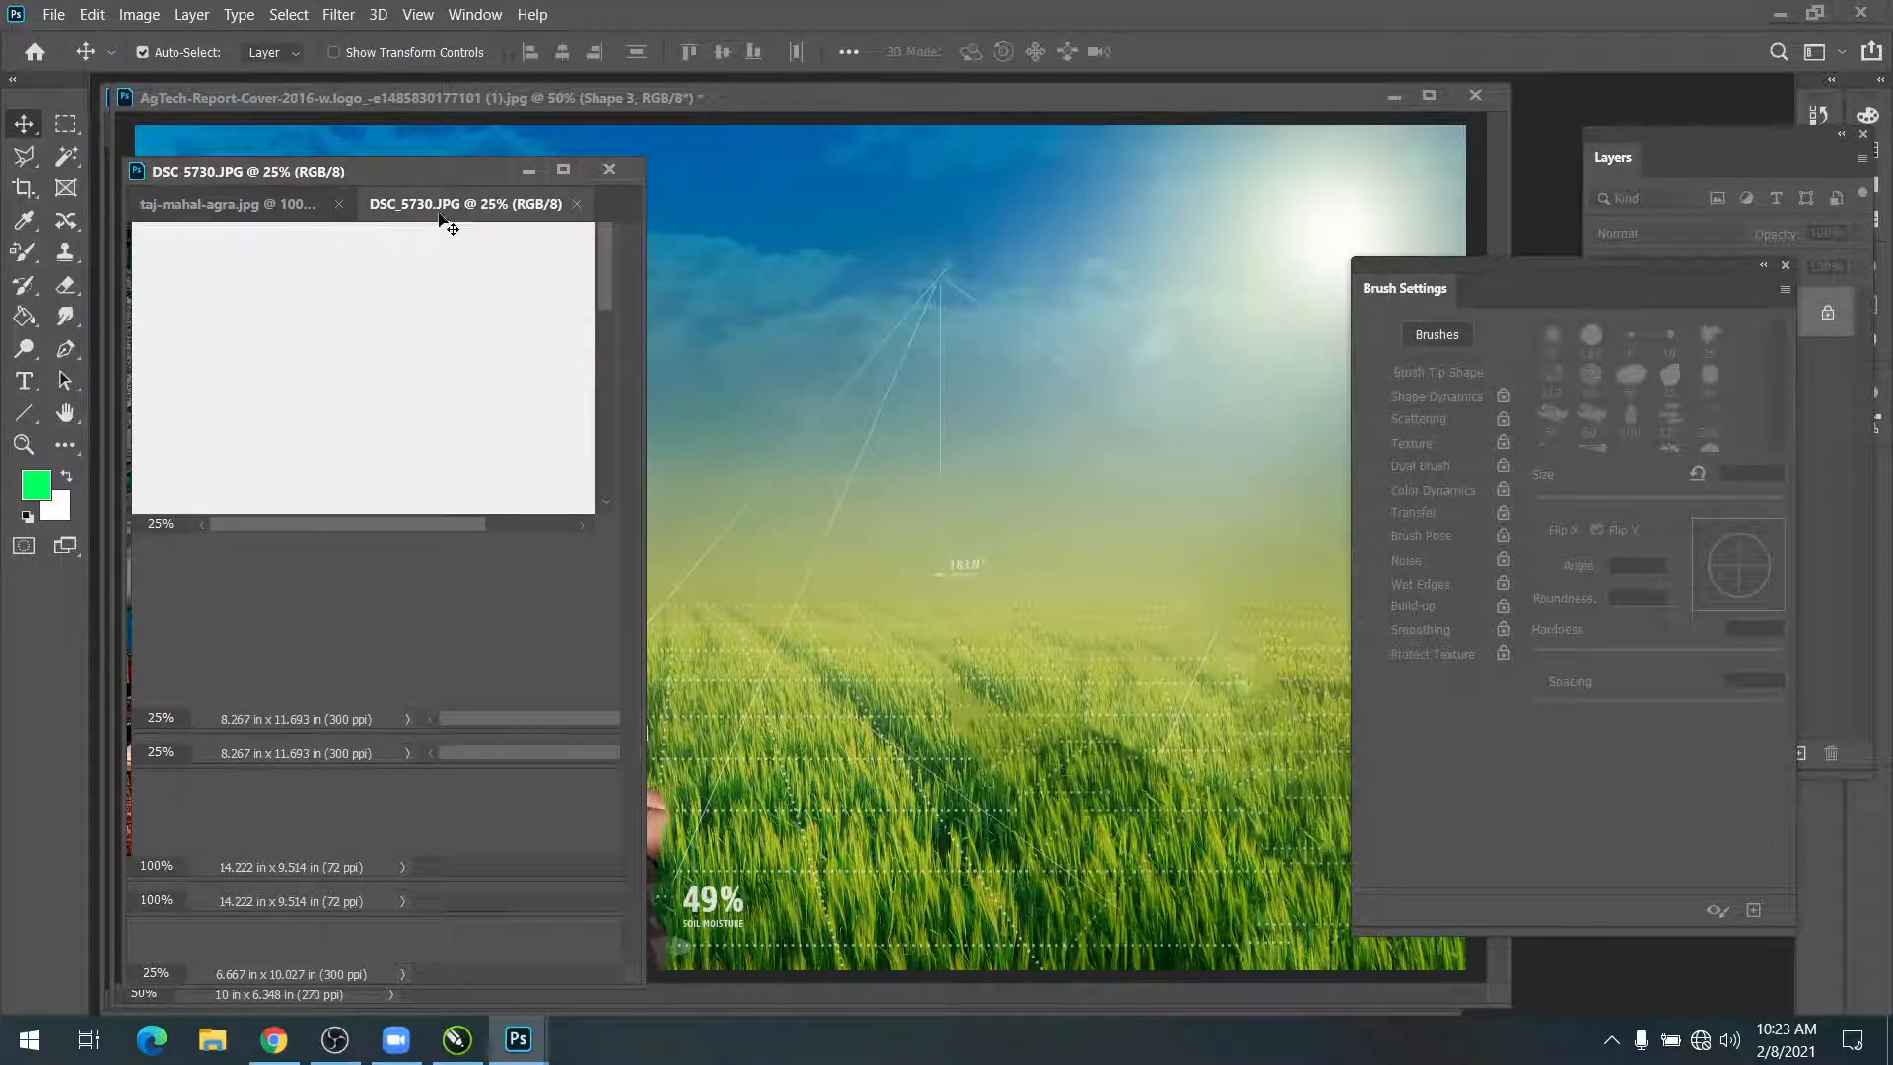
drag(490, 204, 883, 187)
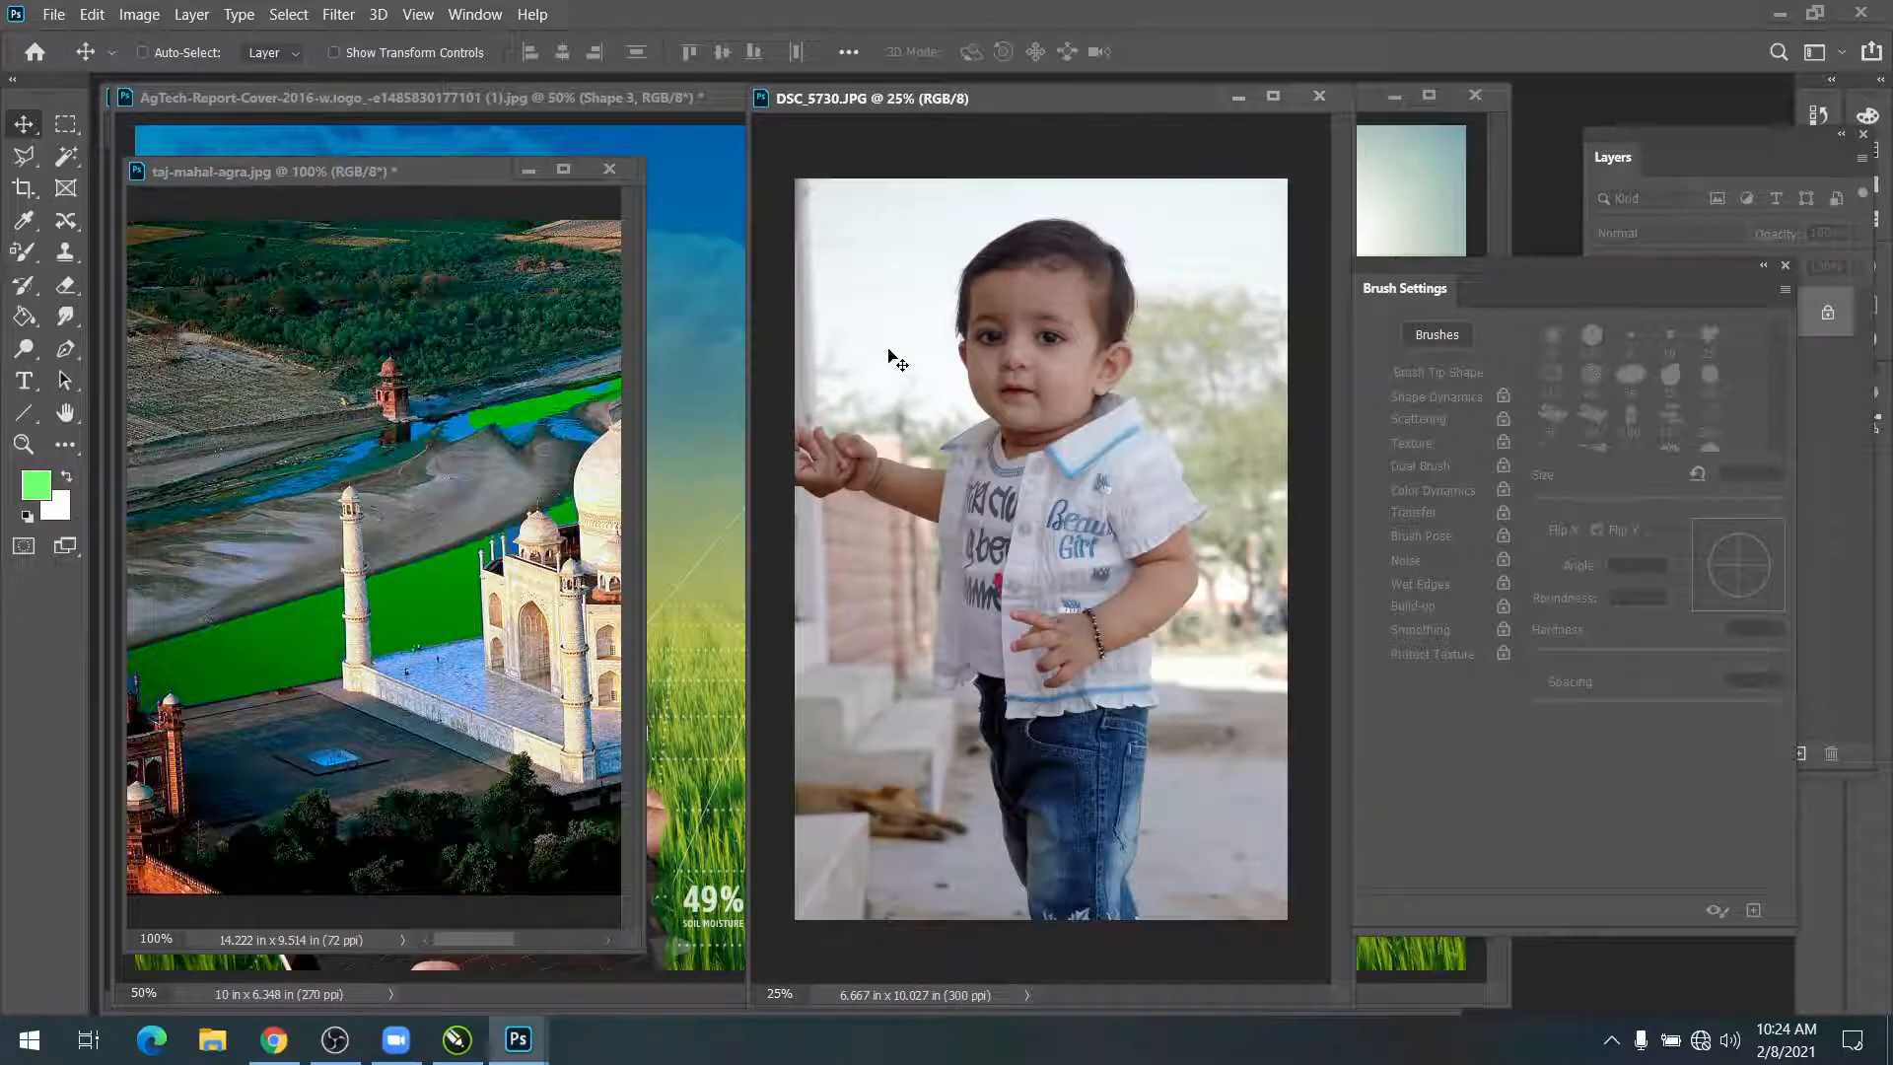
Step: Choose the Color Replacement Tool, enlarge its brush to 90 px, and recolor the shirt's short sleeve green
key(ctrl+plus)
key(ctrl+plus)
key(ctrl+plus)
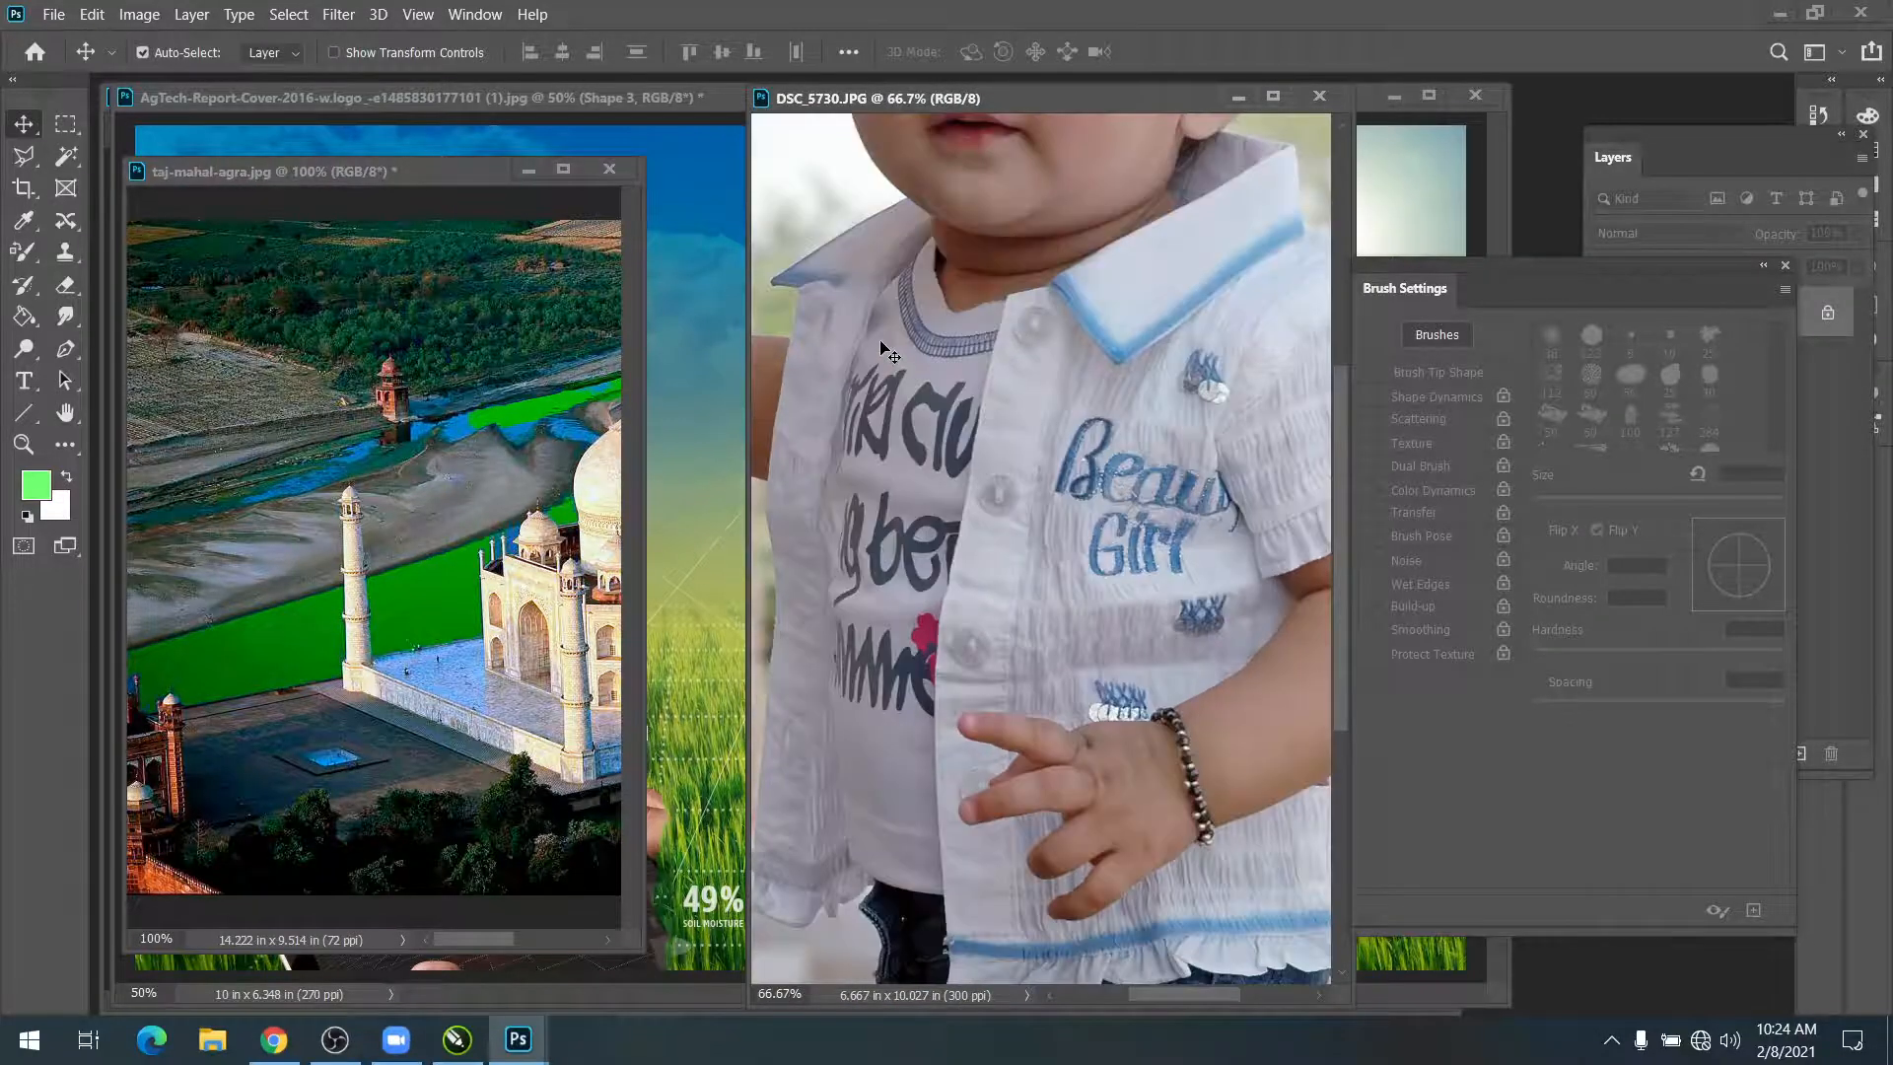
key(f)
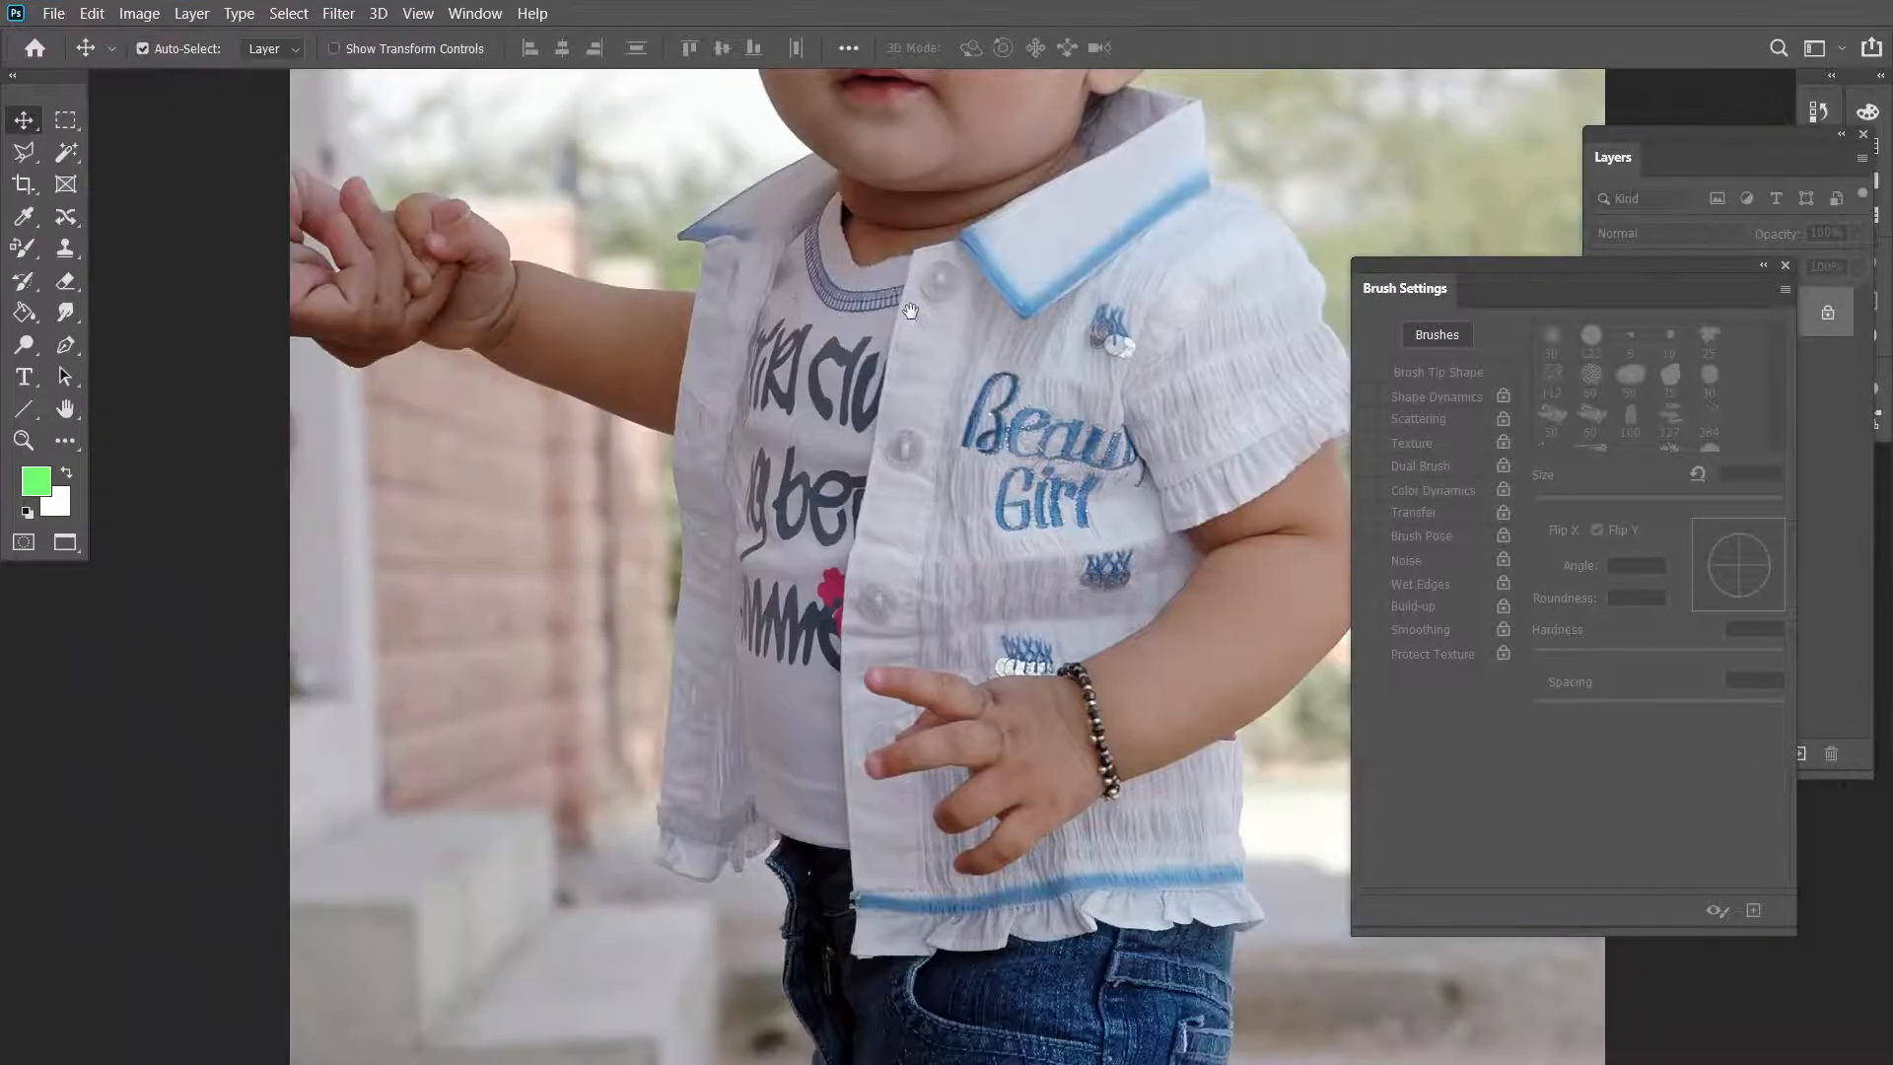
drag(908, 310, 709, 356)
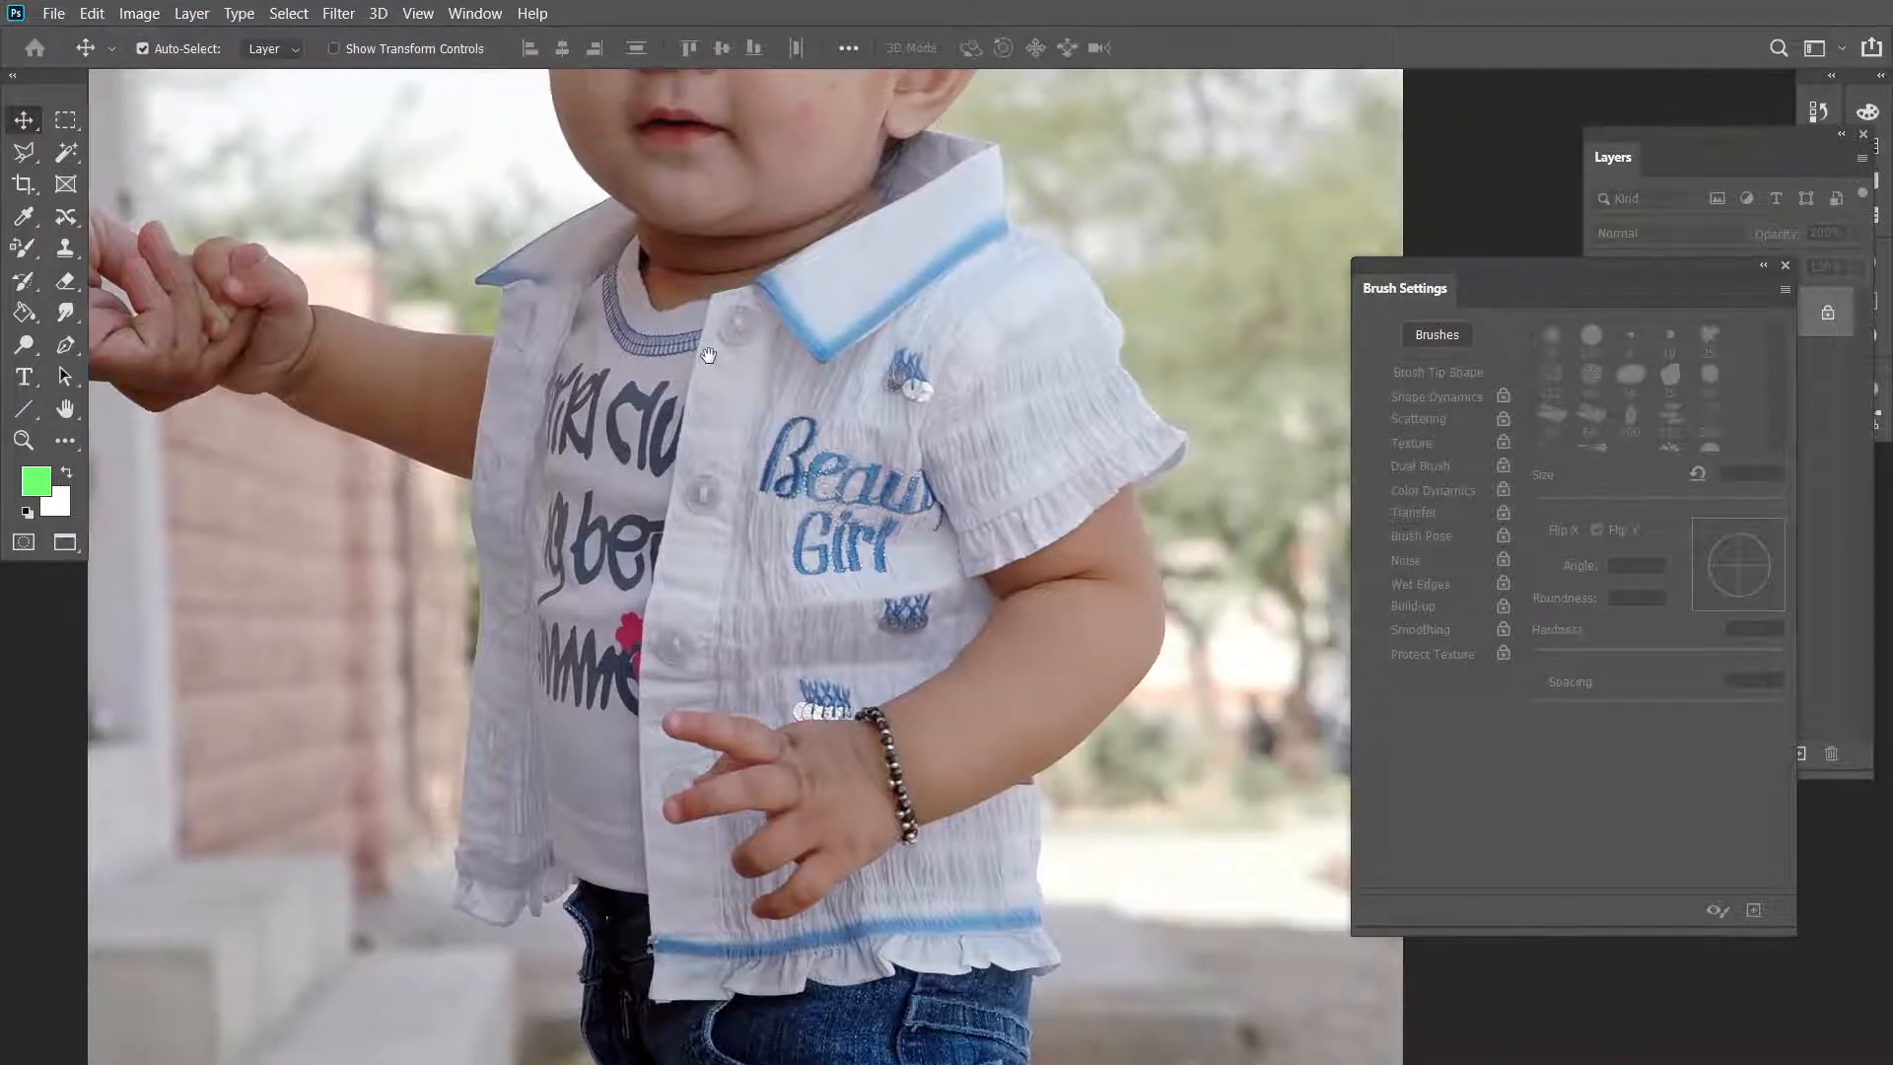
click(38, 244)
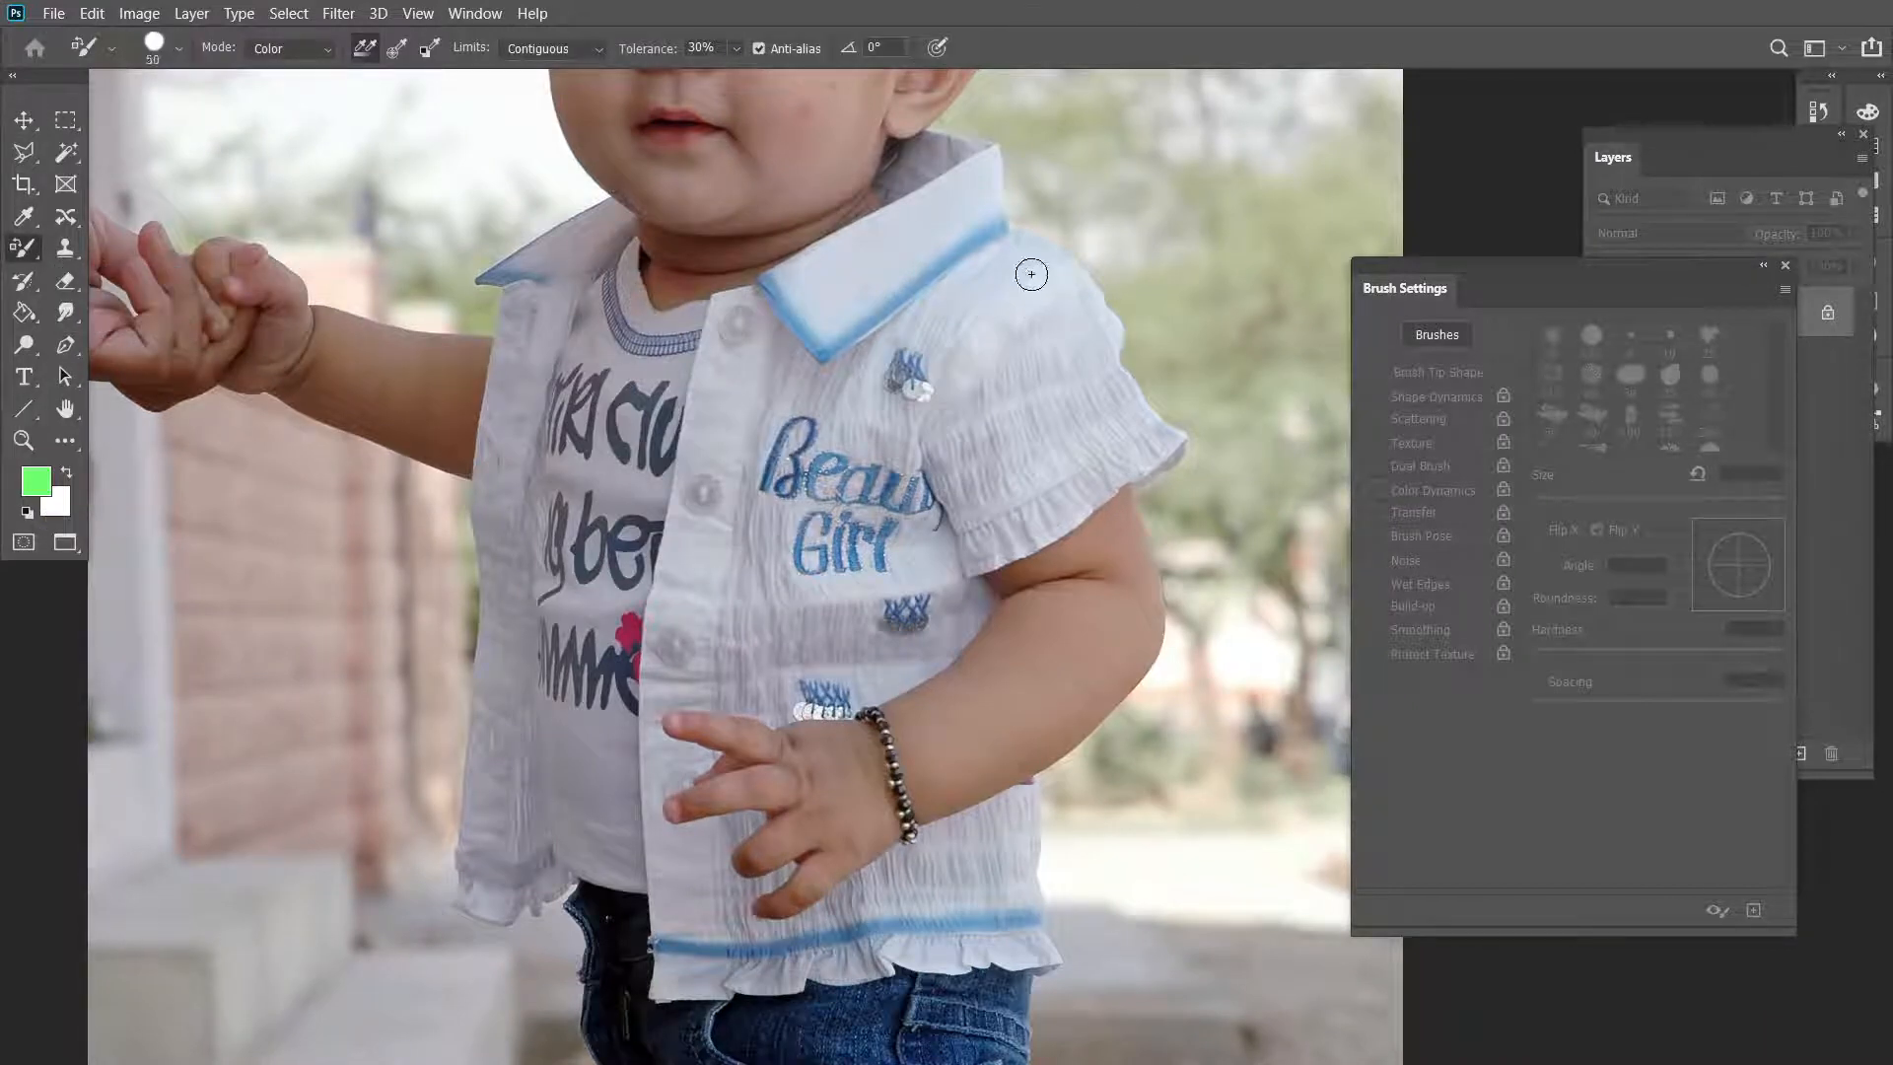
key(bracketright)
key(bracketright)
key(bracketright)
key(bracketright)
mouse_move(1018, 257)
mouse_down()
mouse_move(1097, 314)
mouse_move(1118, 372)
mouse_move(991, 266)
mouse_move(1119, 417)
mouse_move(1012, 286)
mouse_move(1082, 433)
mouse_move(1101, 532)
mouse_move(1023, 394)
mouse_move(1021, 491)
mouse_move(993, 454)
mouse_move(985, 490)
mouse_move(958, 500)
mouse_move(1005, 512)
mouse_move(1146, 444)
mouse_move(1056, 497)
mouse_up()
Step: Set the foreground color to pure red, ff0000, and recolor the open shirt's front panel with the Color Replacement brush
click(35, 483)
click(716, 115)
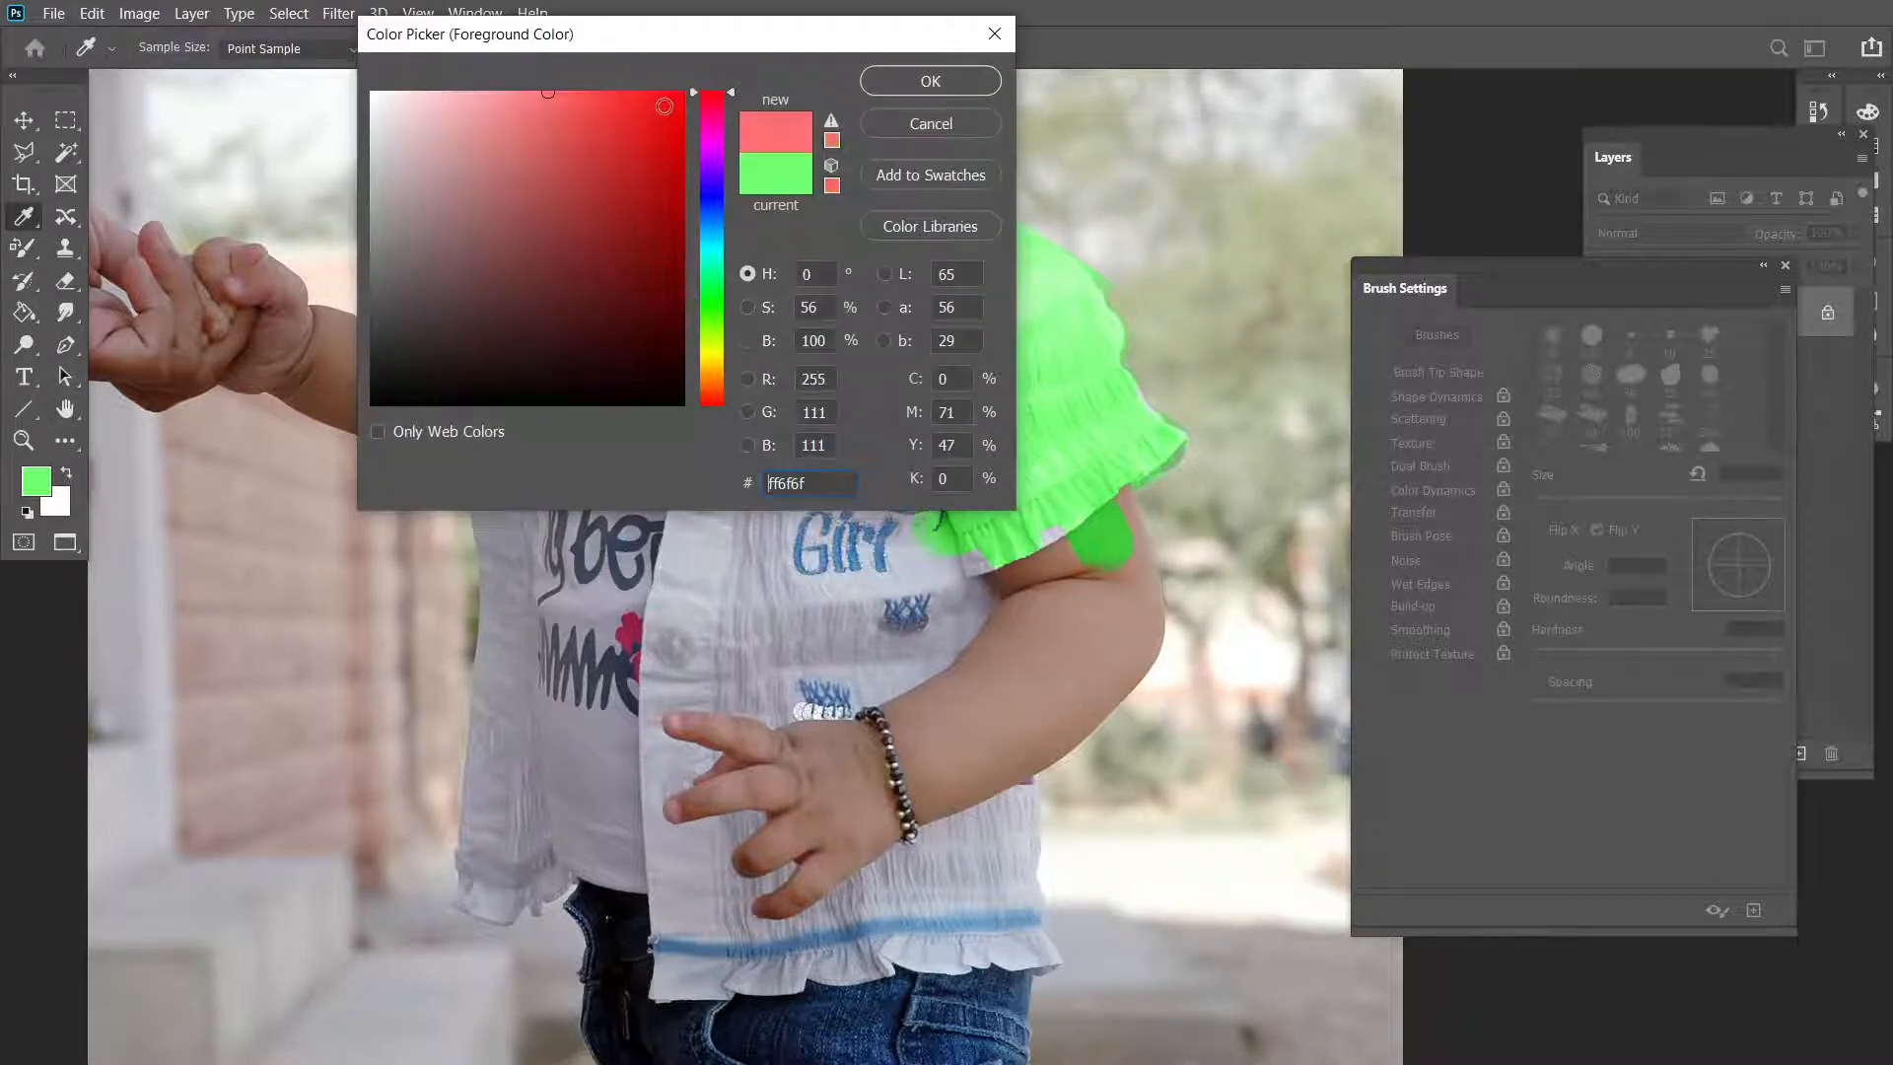
click(681, 93)
click(931, 80)
mouse_move(820, 558)
mouse_down()
mouse_move(803, 519)
mouse_move(816, 594)
mouse_move(867, 544)
mouse_move(898, 371)
mouse_move(854, 391)
mouse_move(876, 324)
mouse_move(923, 282)
mouse_move(756, 467)
mouse_move(735, 432)
mouse_move(768, 418)
mouse_move(776, 446)
mouse_move(690, 449)
mouse_move(671, 527)
mouse_move(697, 584)
mouse_move(715, 503)
mouse_move(918, 607)
mouse_move(907, 635)
mouse_move(936, 620)
mouse_move(934, 654)
mouse_move(940, 610)
mouse_move(979, 609)
mouse_move(925, 670)
mouse_move(767, 688)
mouse_move(726, 667)
mouse_move(707, 622)
mouse_move(714, 642)
mouse_move(672, 640)
mouse_move(671, 596)
mouse_move(670, 753)
mouse_move(692, 932)
mouse_move(948, 919)
mouse_up()
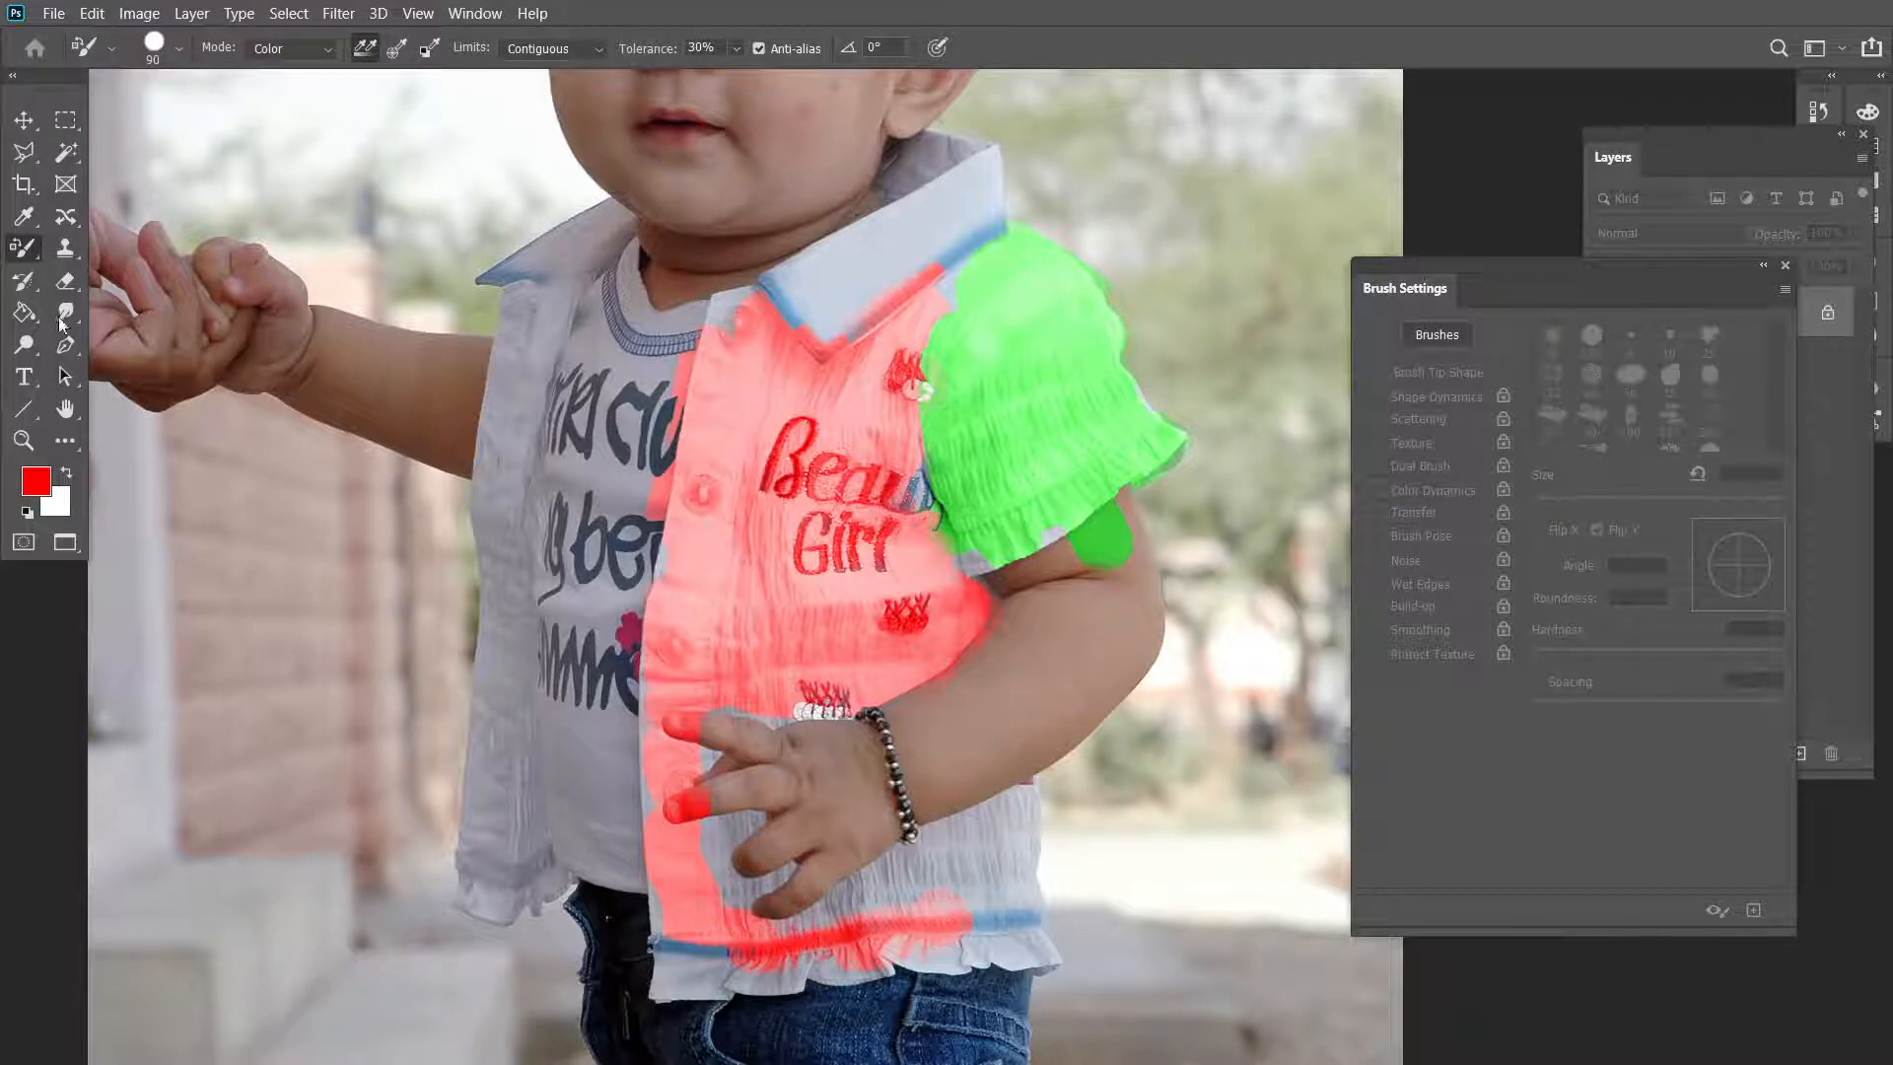
Step: Set the foreground color to dark blue and recolor the inner T-shirt with the Color Replacement brush
click(37, 481)
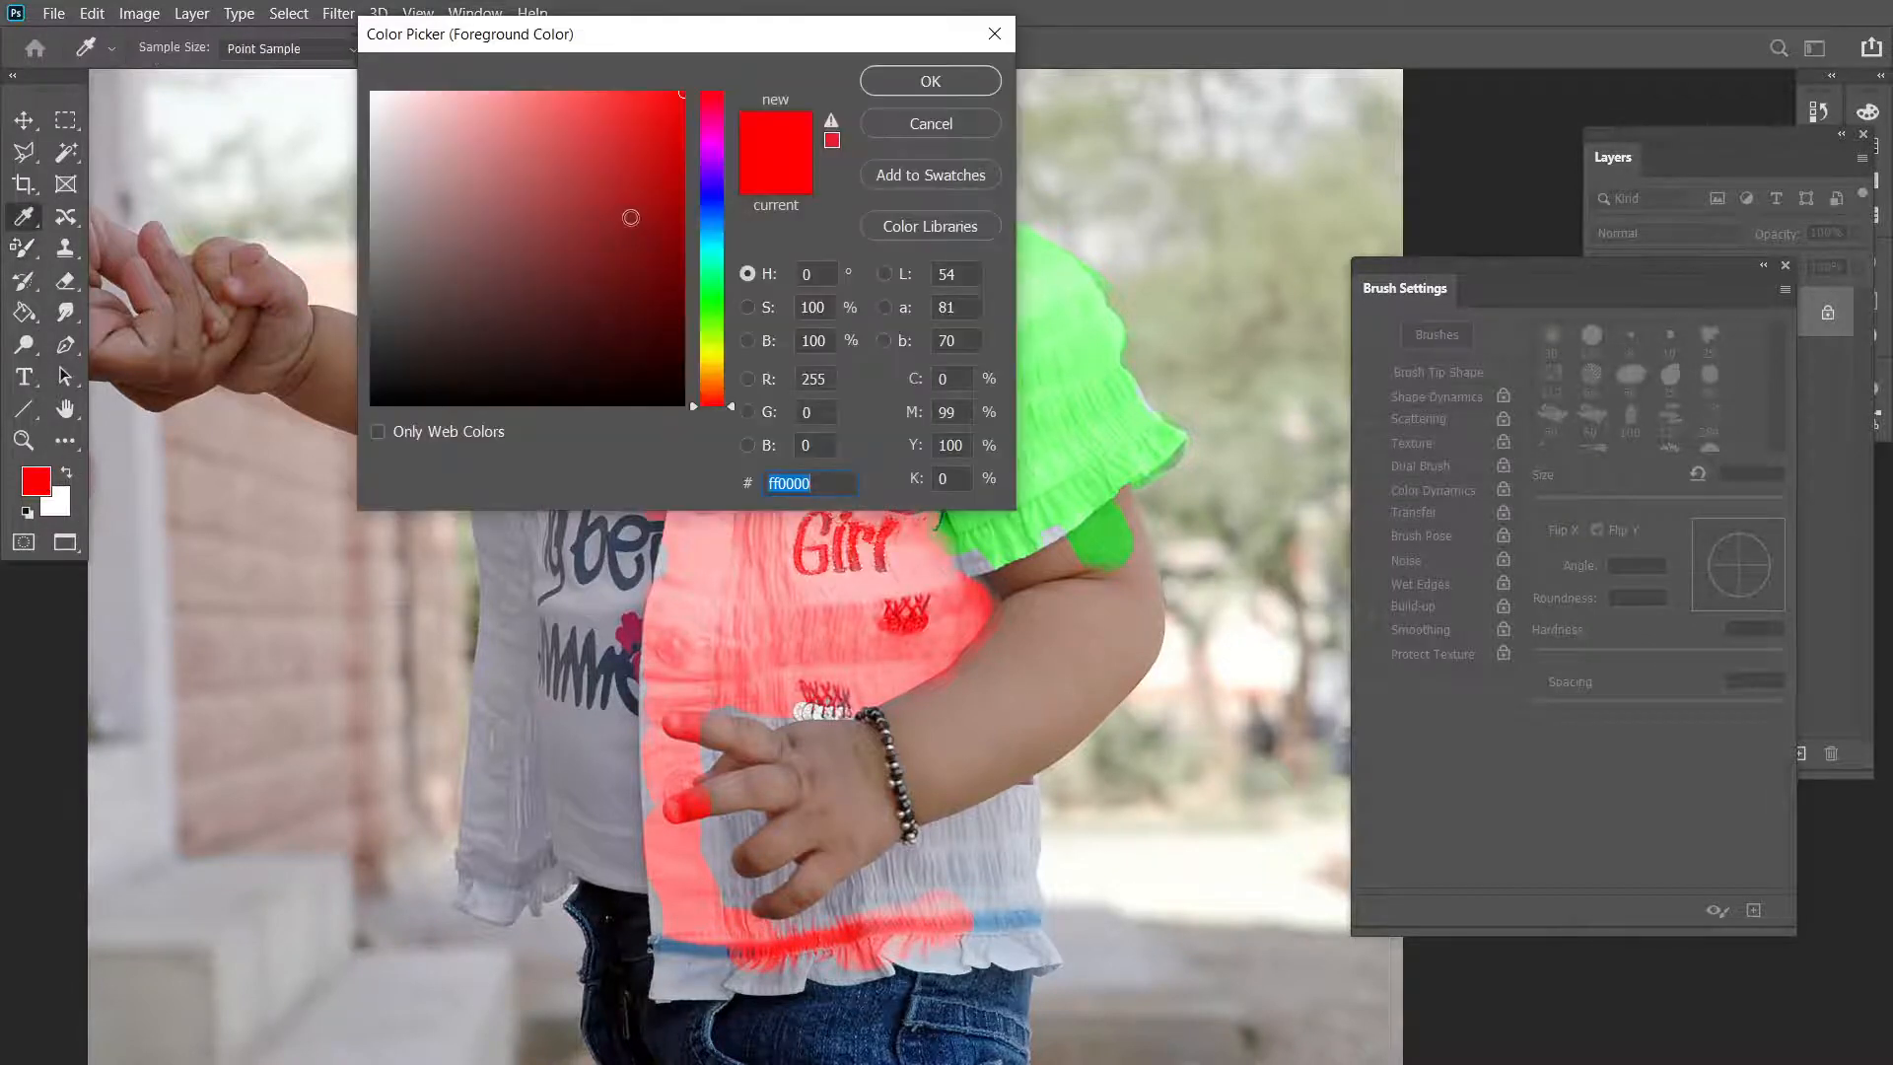
click(719, 215)
click(930, 81)
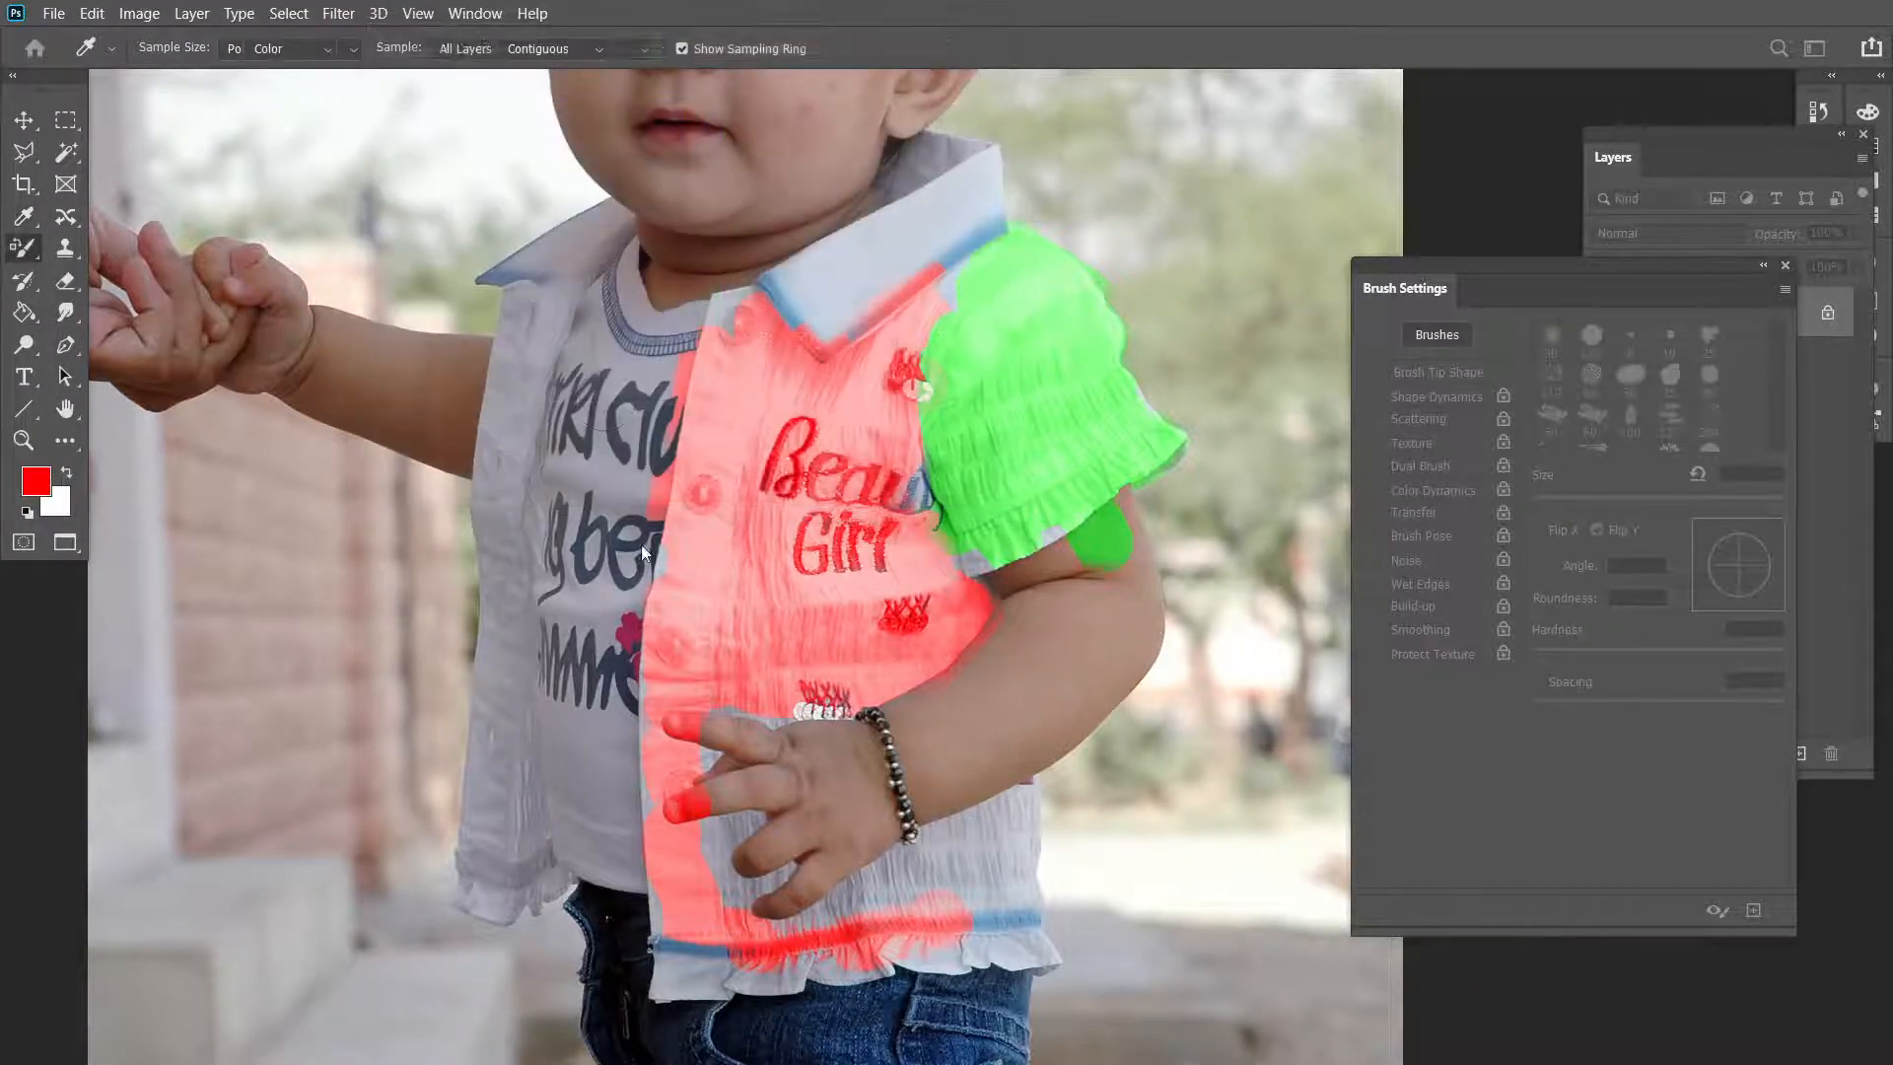
mouse_move(599, 453)
mouse_down()
mouse_move(632, 746)
mouse_move(600, 733)
mouse_move(628, 705)
mouse_move(579, 751)
mouse_move(590, 799)
mouse_move(632, 825)
mouse_move(605, 838)
mouse_move(625, 478)
mouse_move(618, 387)
mouse_move(593, 382)
mouse_move(716, 373)
mouse_move(602, 349)
mouse_move(617, 390)
mouse_move(599, 496)
mouse_move(547, 464)
mouse_up()
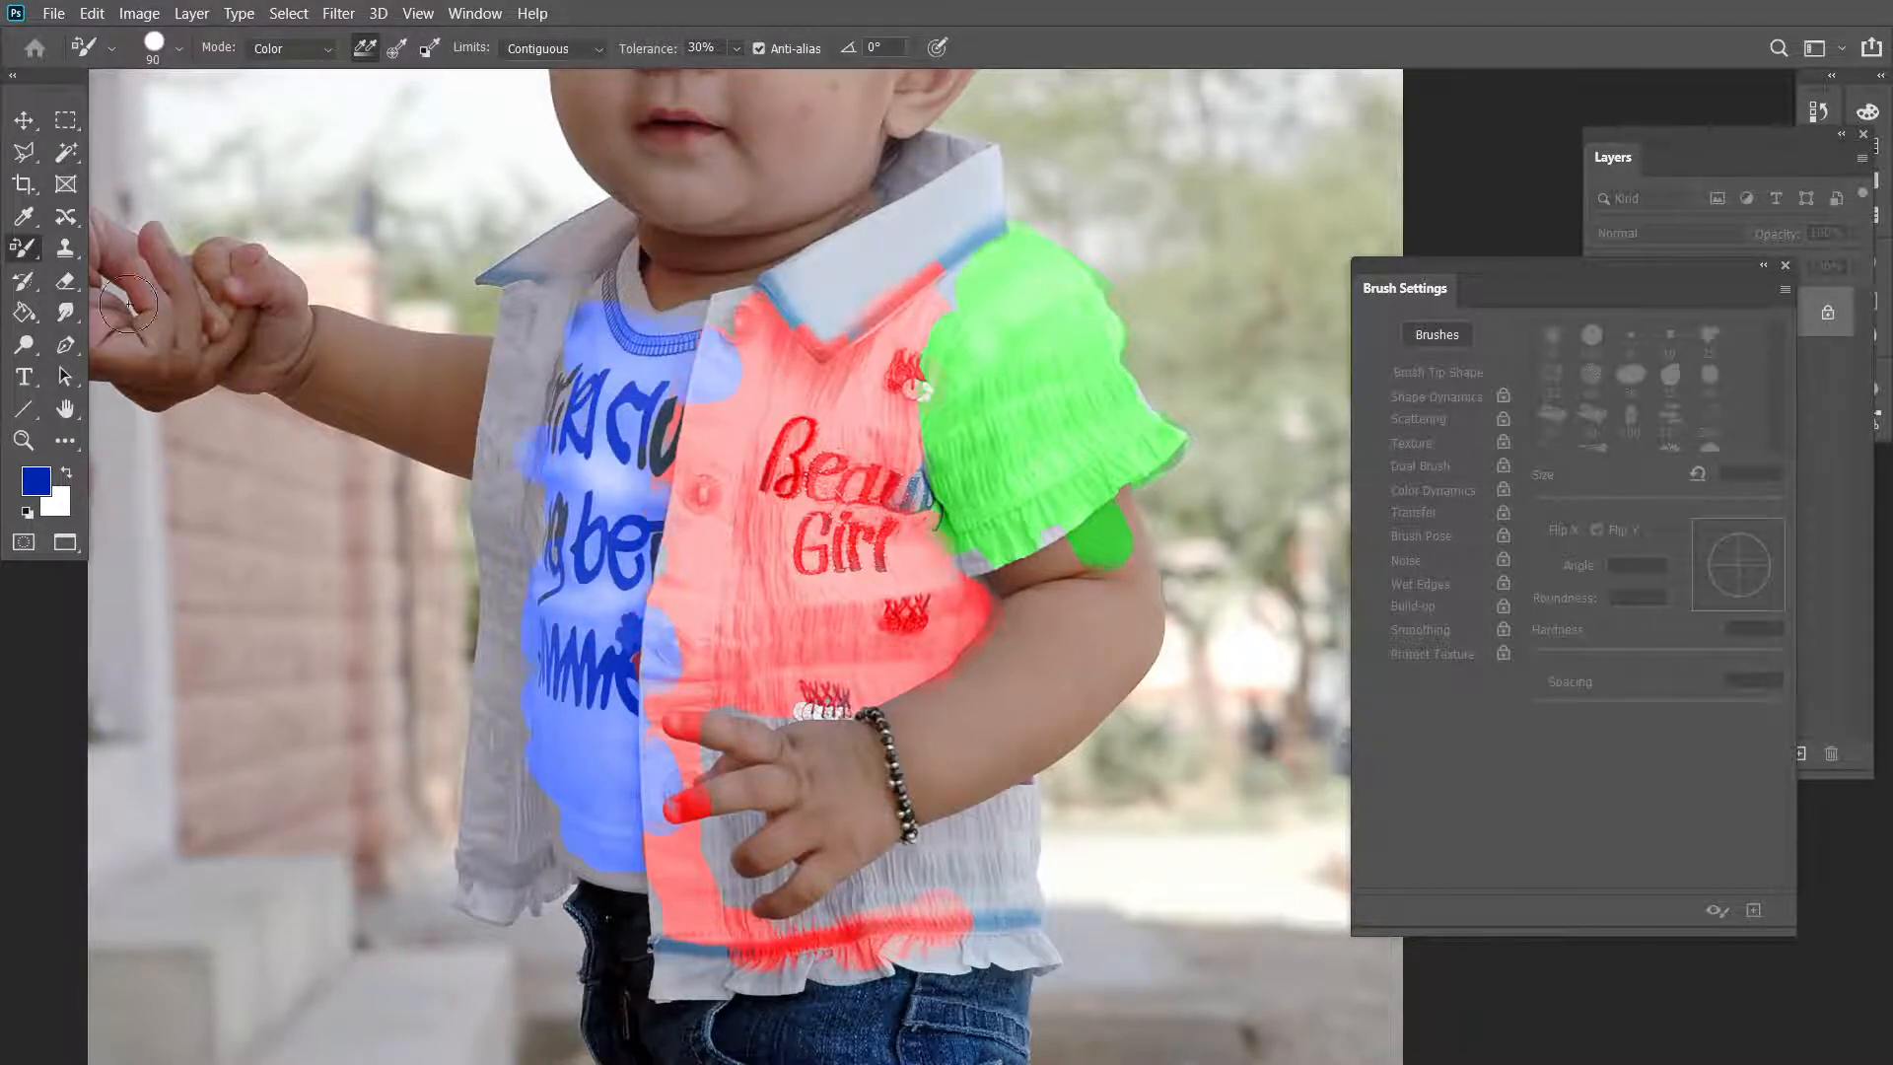
Step: Go over the T-shirt again and recolor the shirt collar blue with the Color Replacement brush, finishing with the Move Tool
right_click(21, 258)
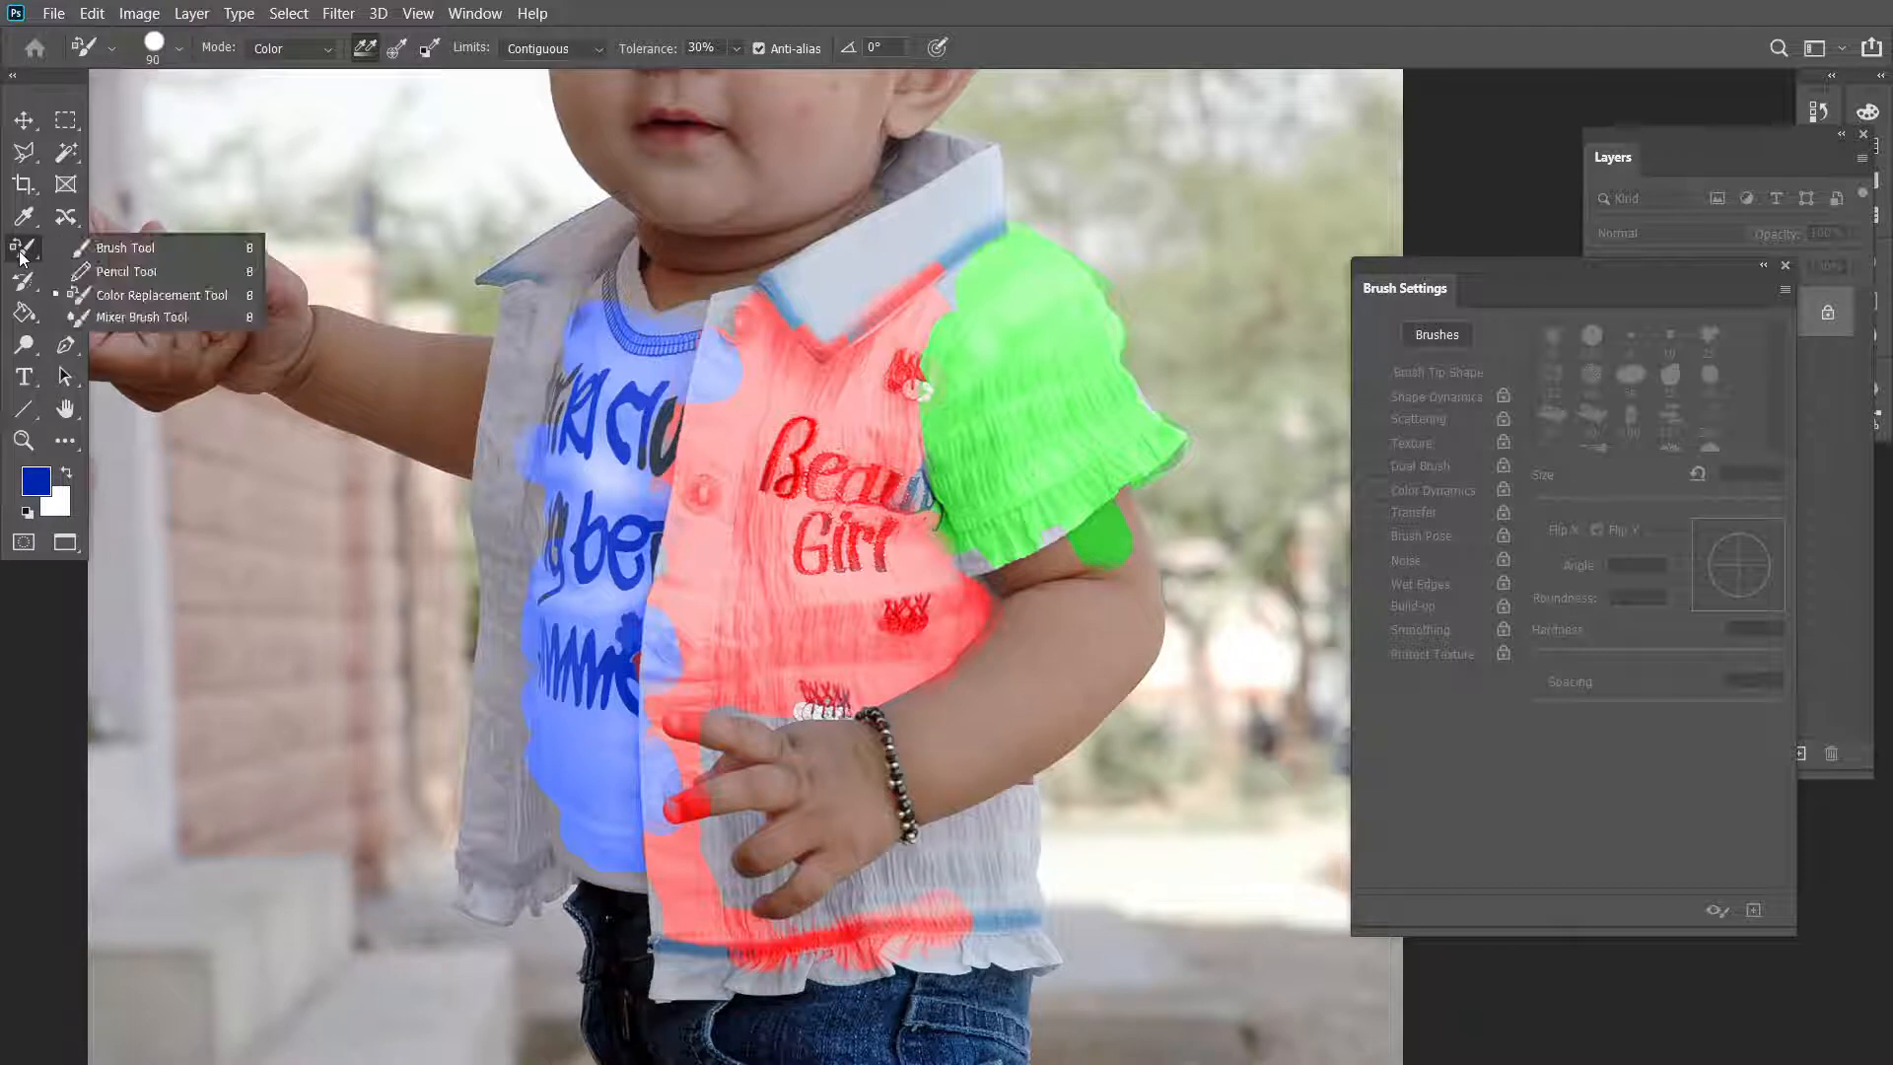
click(108, 296)
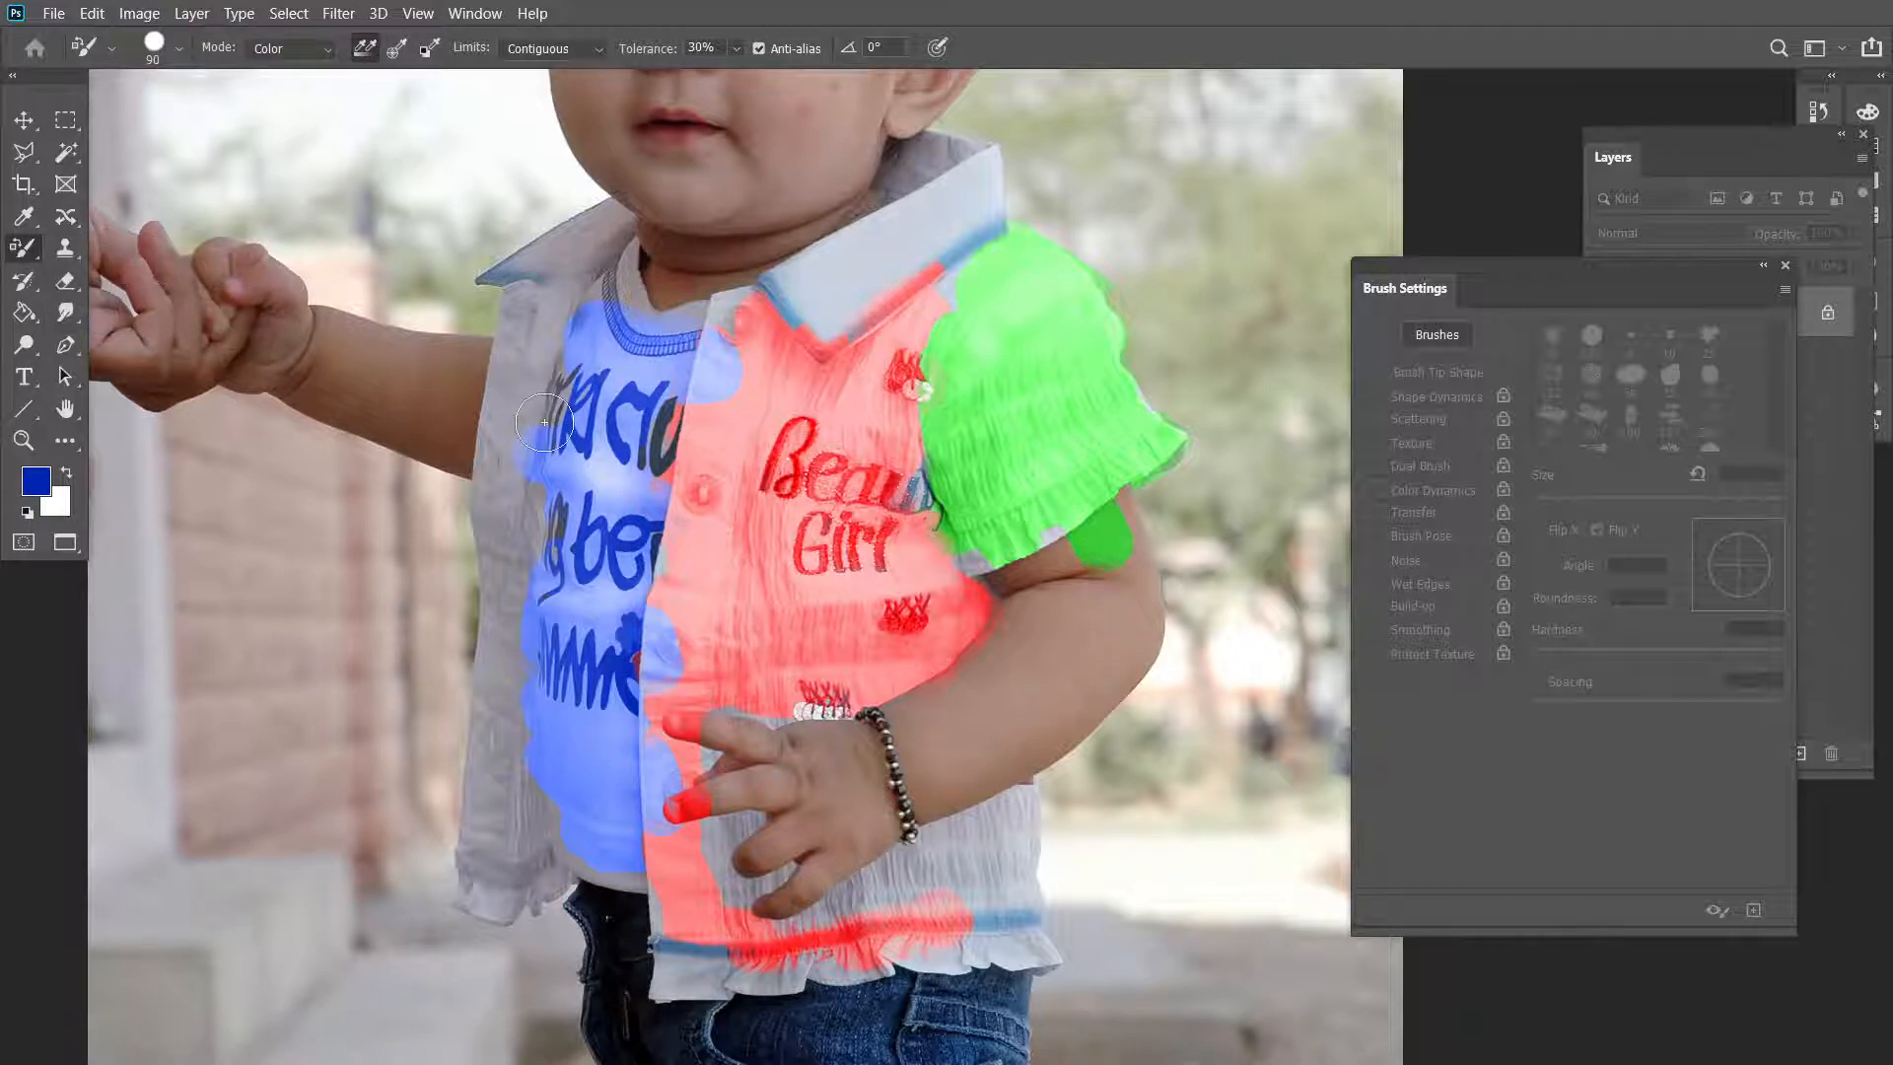
mouse_move(603, 423)
mouse_down()
mouse_move(645, 512)
mouse_move(601, 475)
mouse_move(603, 492)
mouse_up()
drag(648, 330, 674, 539)
drag(1072, 726, 1035, 436)
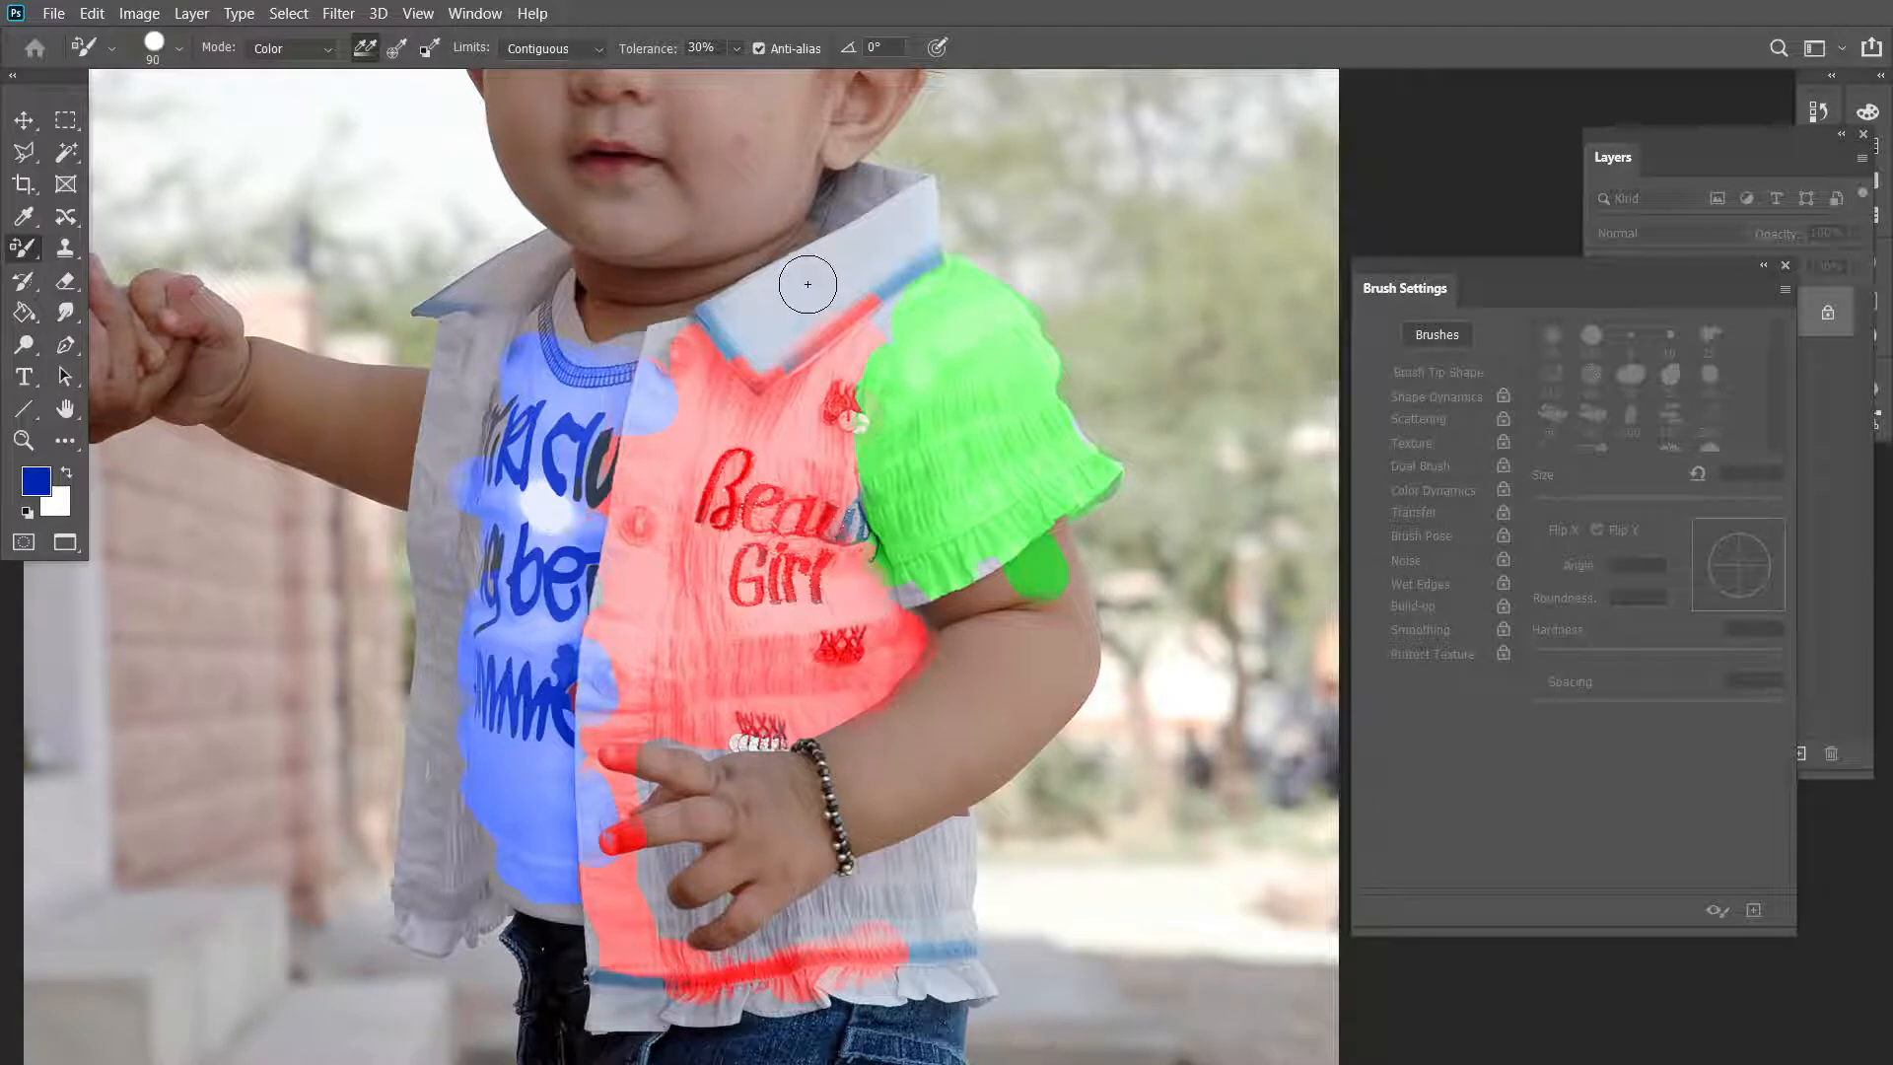
mouse_move(807, 283)
mouse_down()
mouse_move(858, 248)
mouse_move(749, 295)
mouse_move(856, 232)
mouse_move(713, 313)
mouse_move(780, 300)
mouse_move(882, 213)
mouse_move(758, 282)
mouse_move(894, 217)
mouse_move(772, 290)
mouse_move(846, 264)
mouse_move(784, 308)
mouse_up()
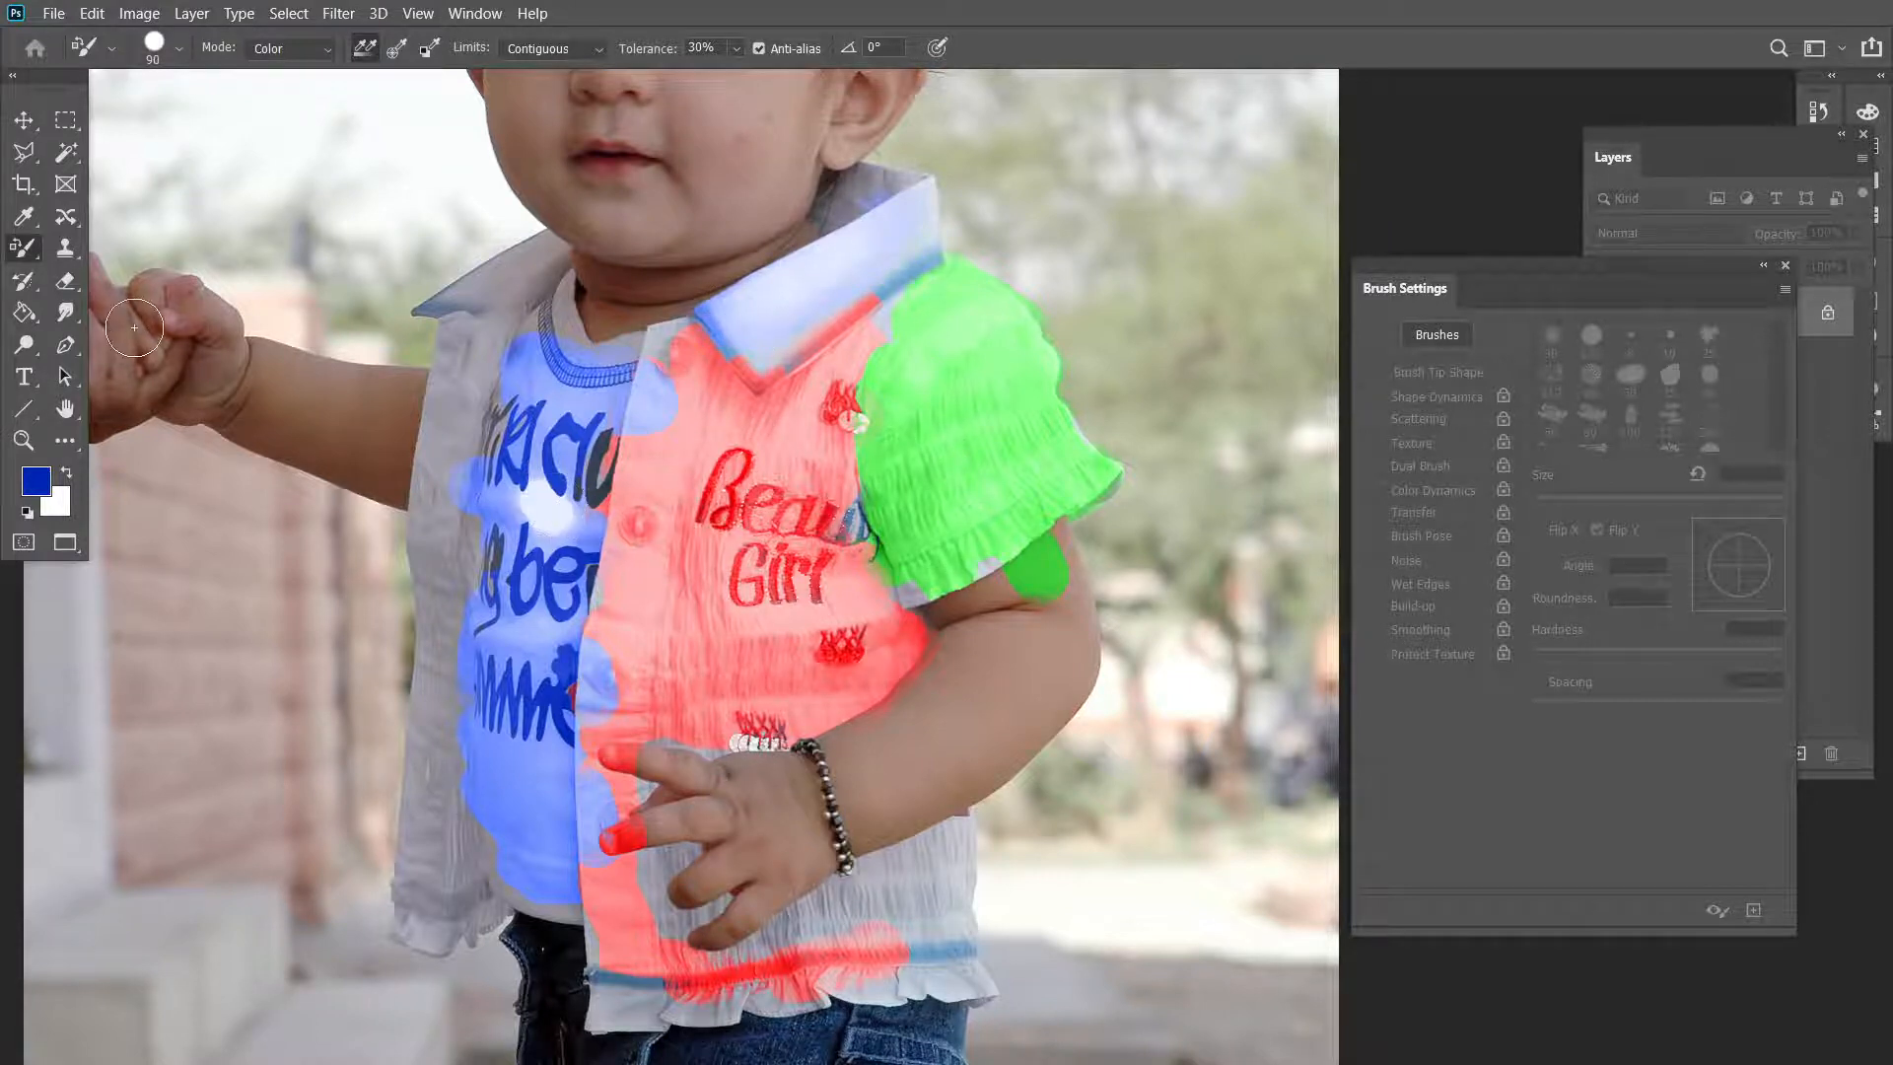
right_click(35, 264)
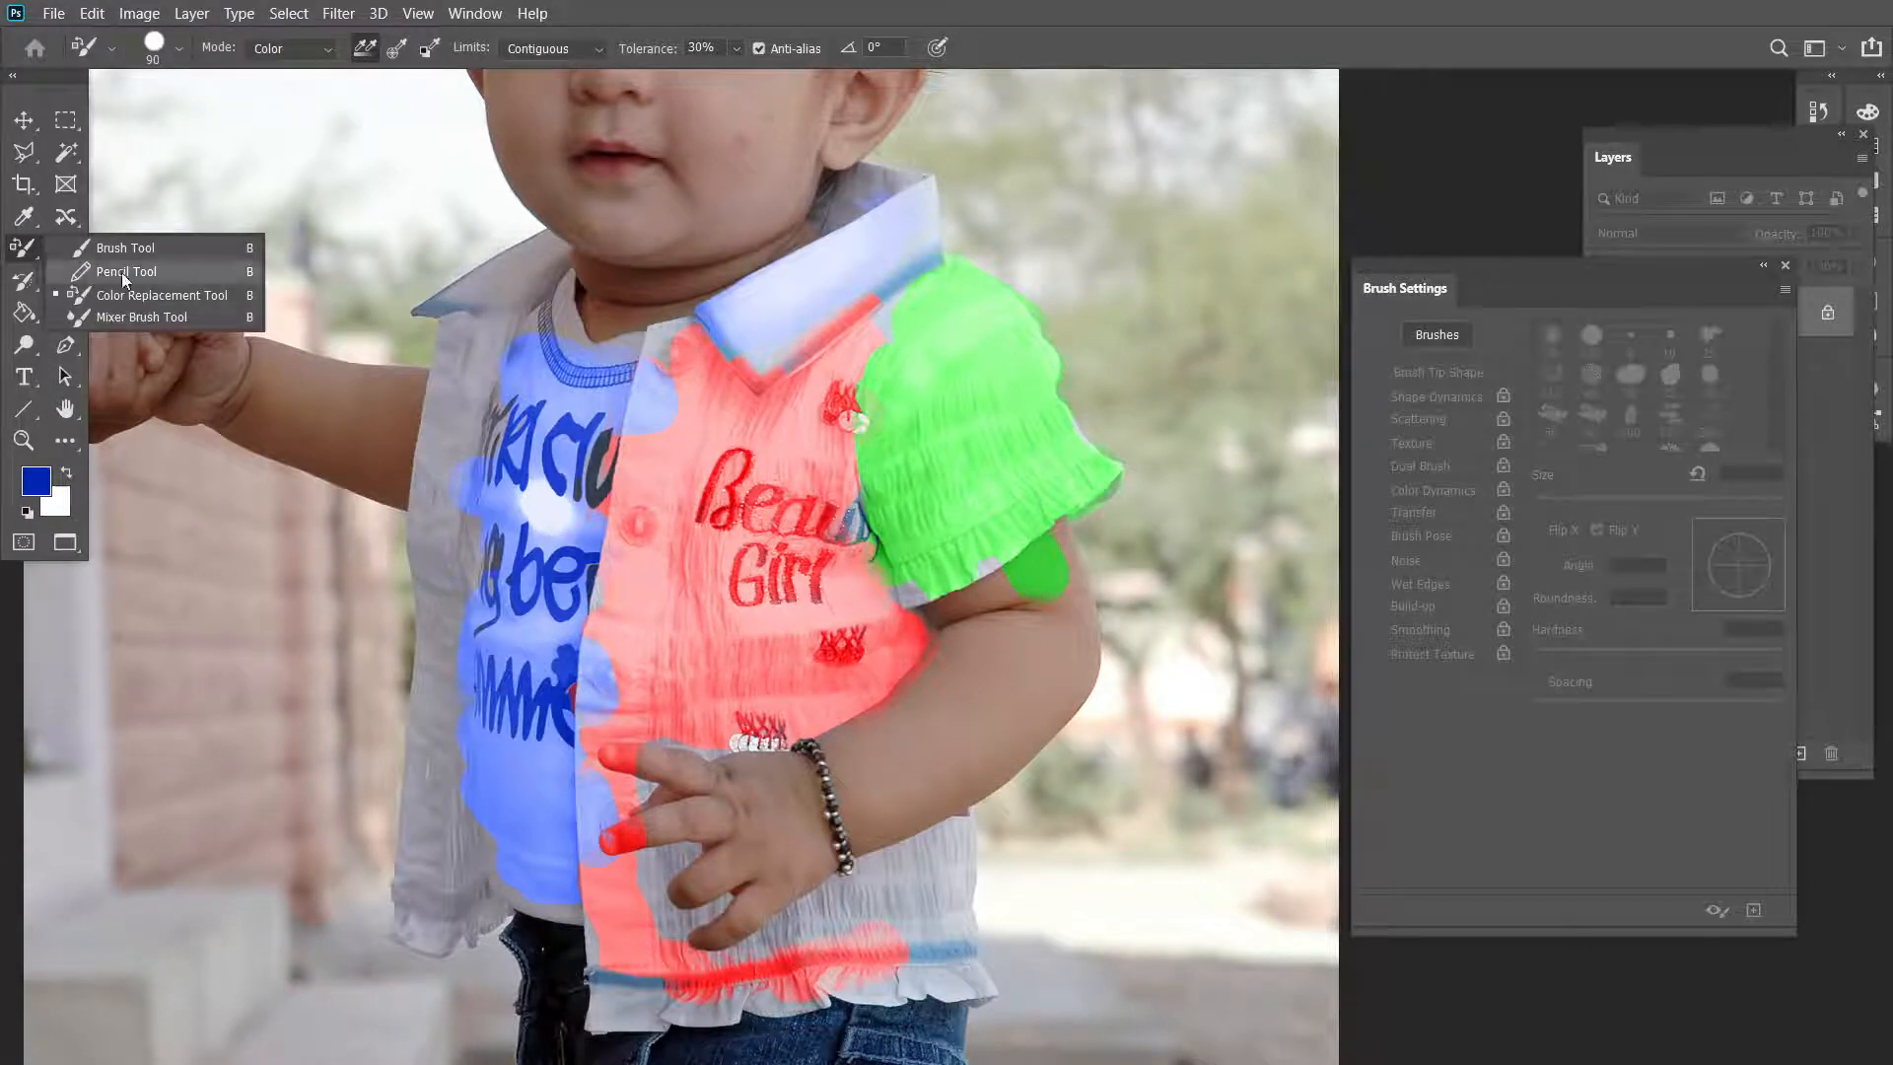
click(128, 291)
click(38, 126)
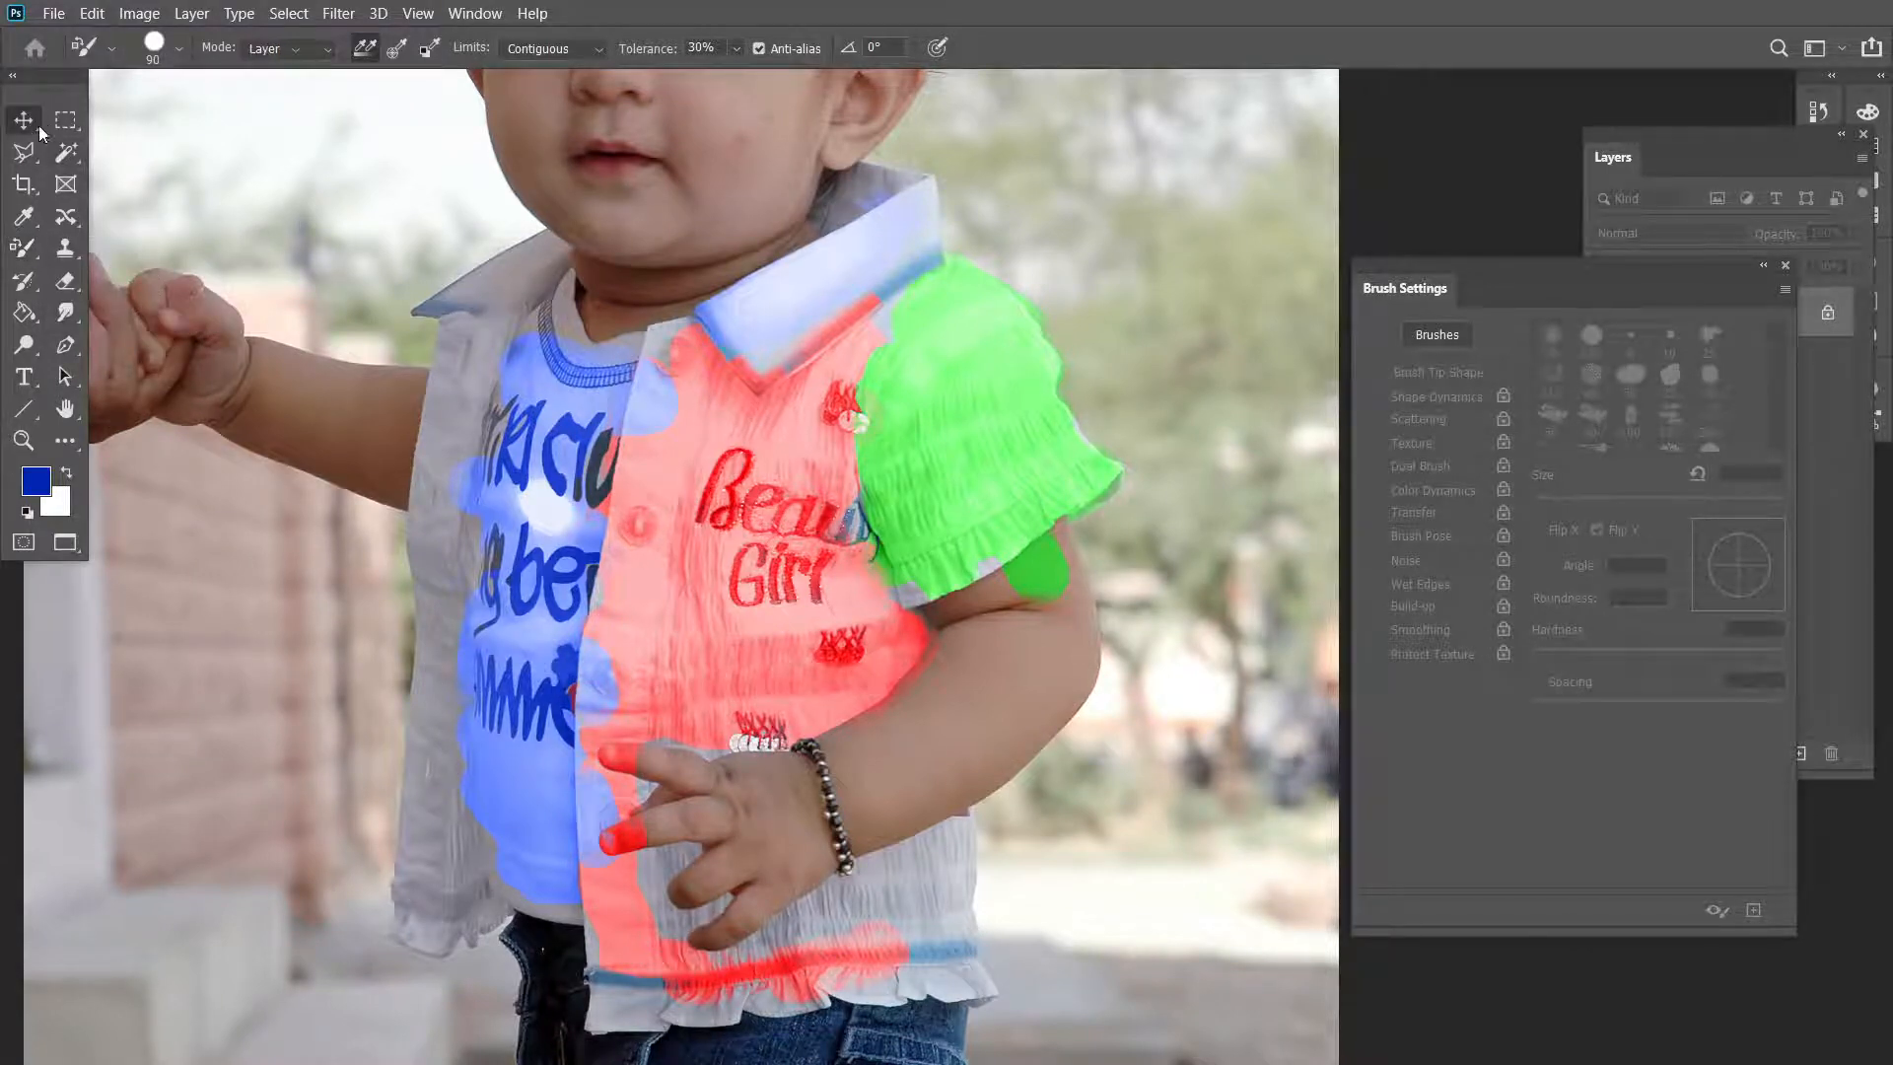
Step: Draw a tall elliptical frame with the Frame Tool in the pale sky beside the child's head
key(f)
key(f)
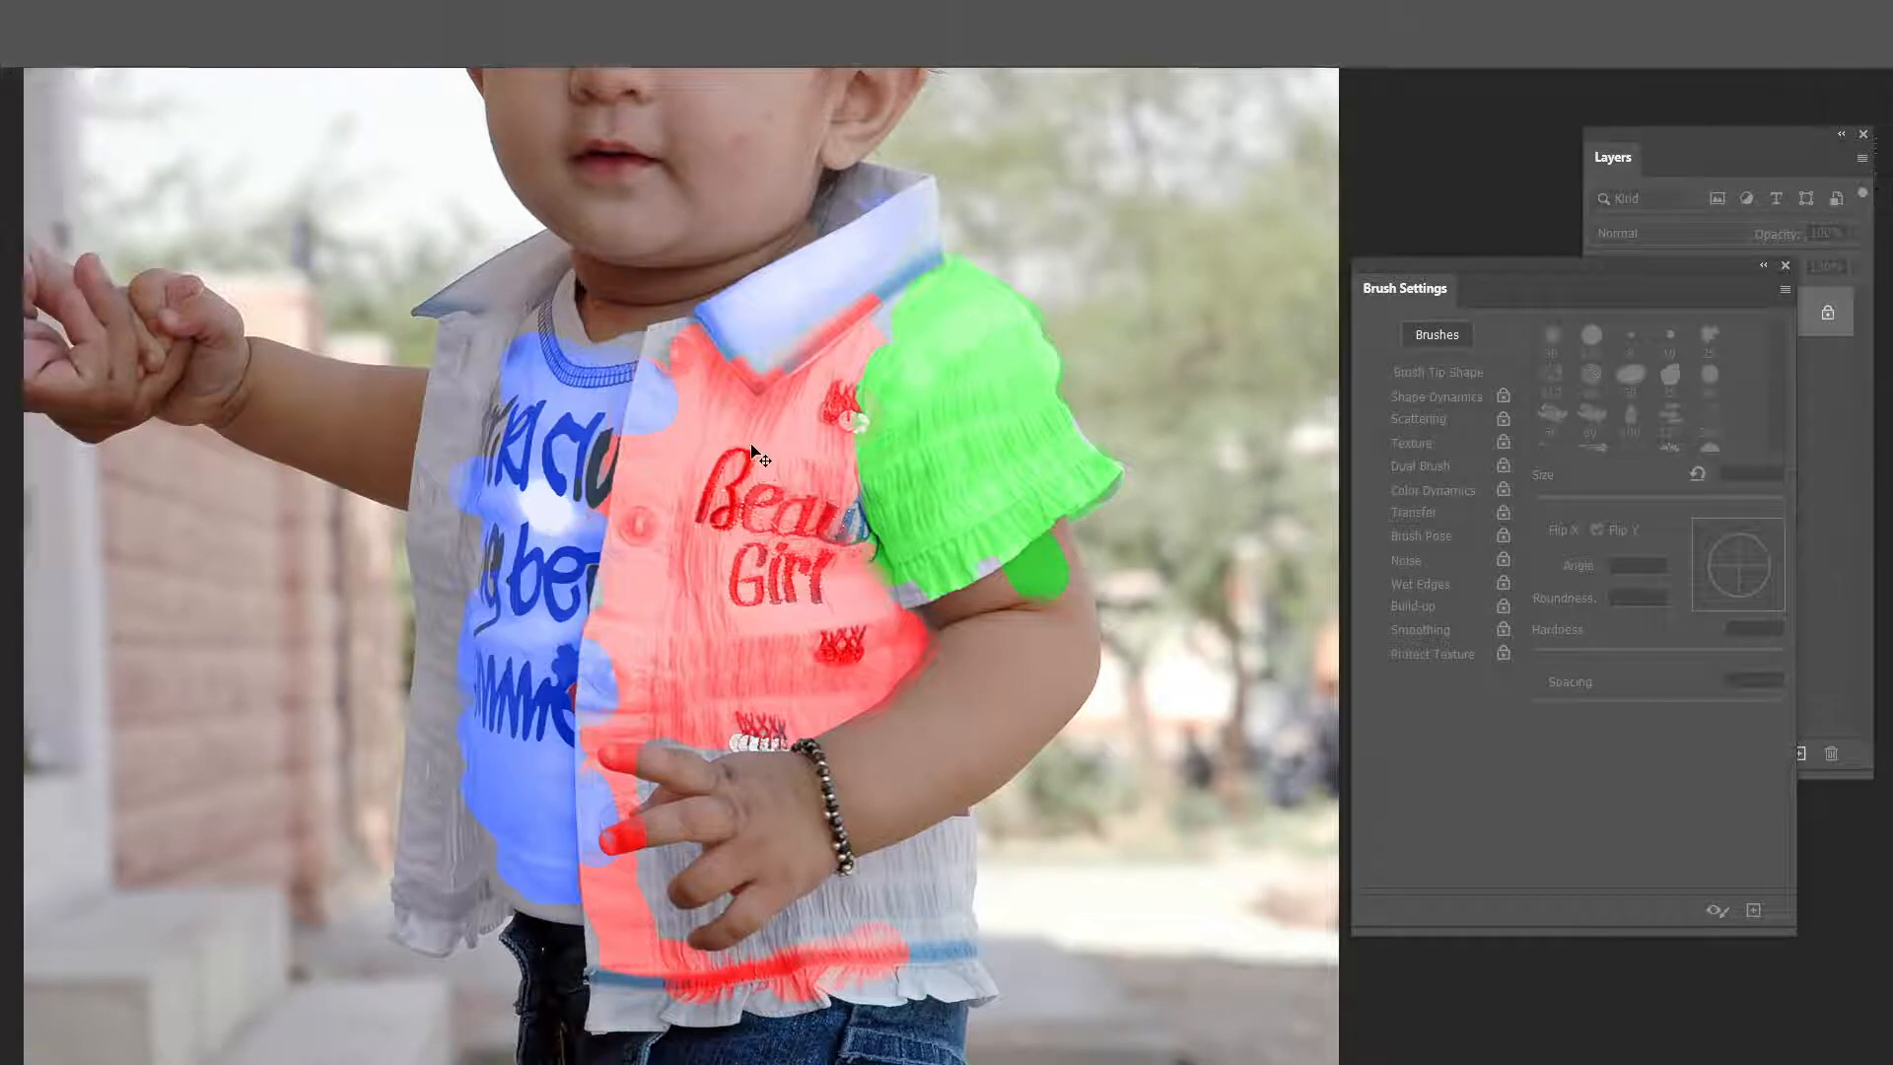
key(f)
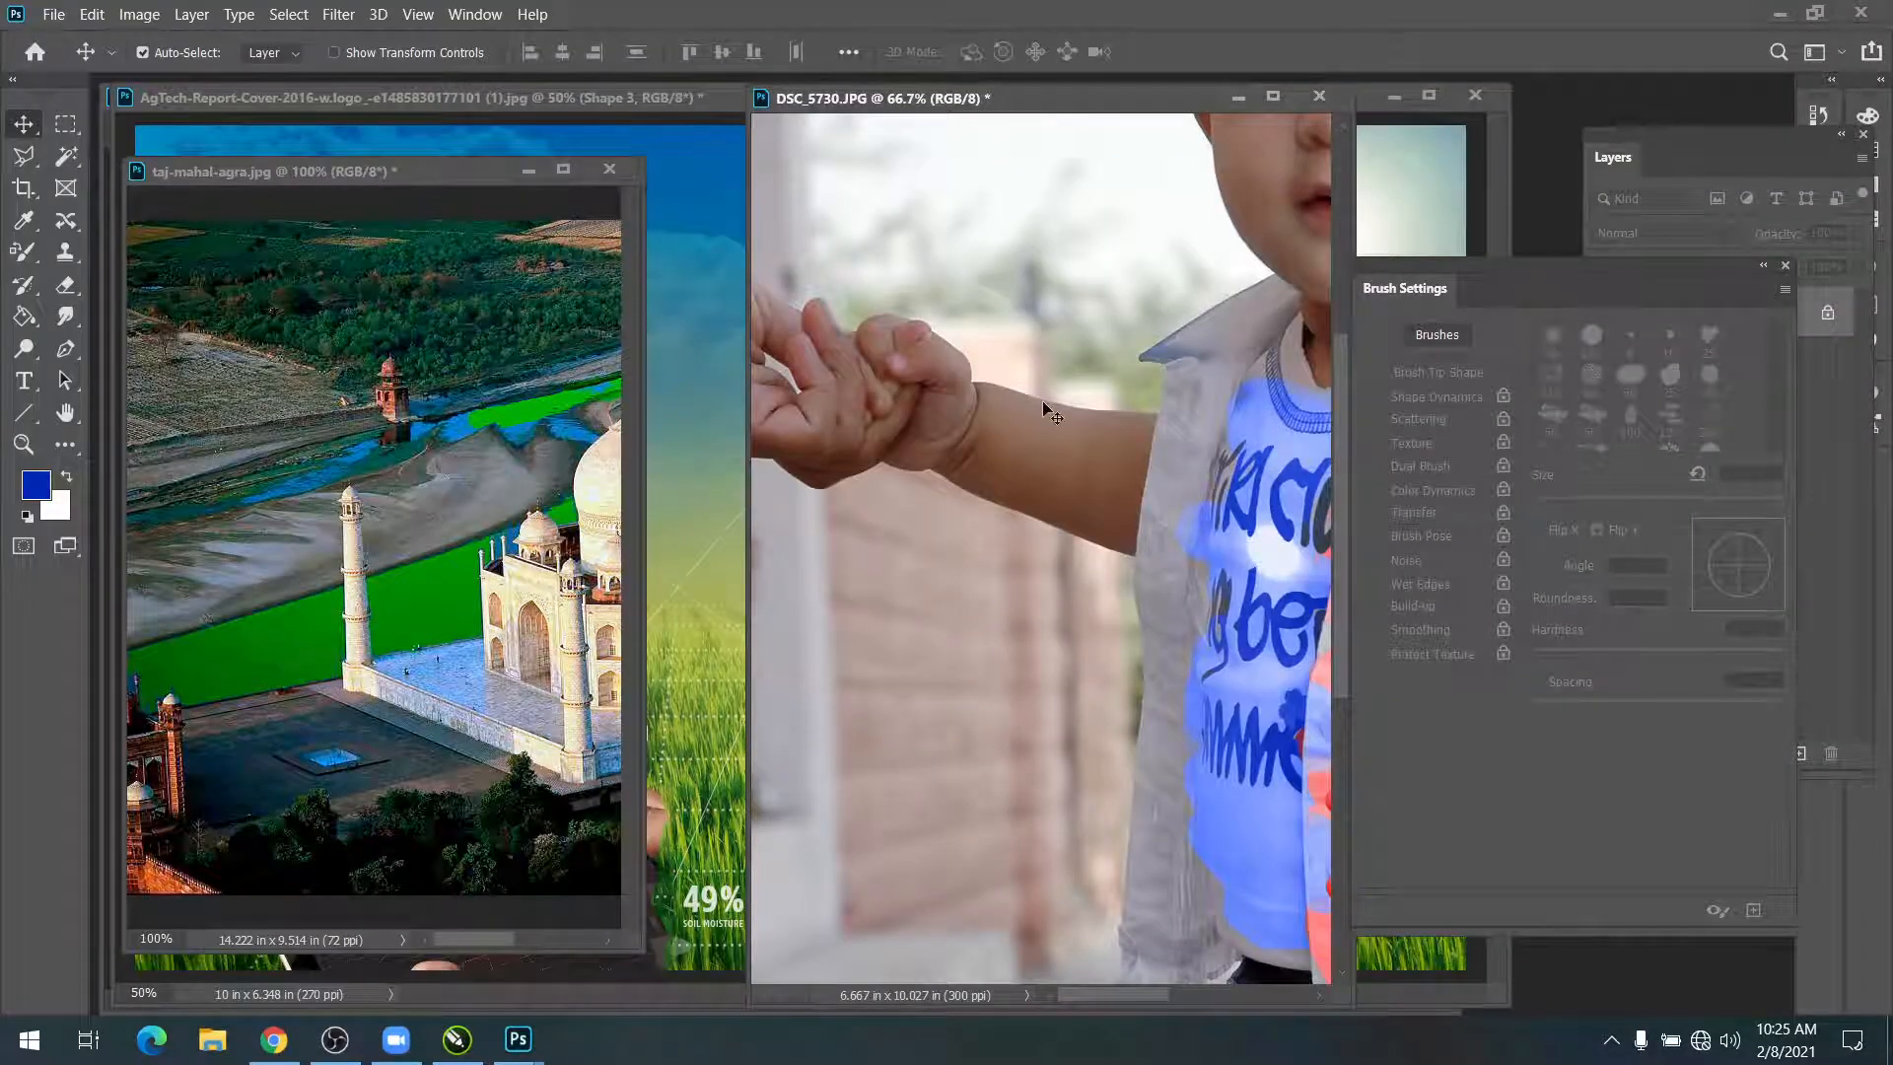
key(f)
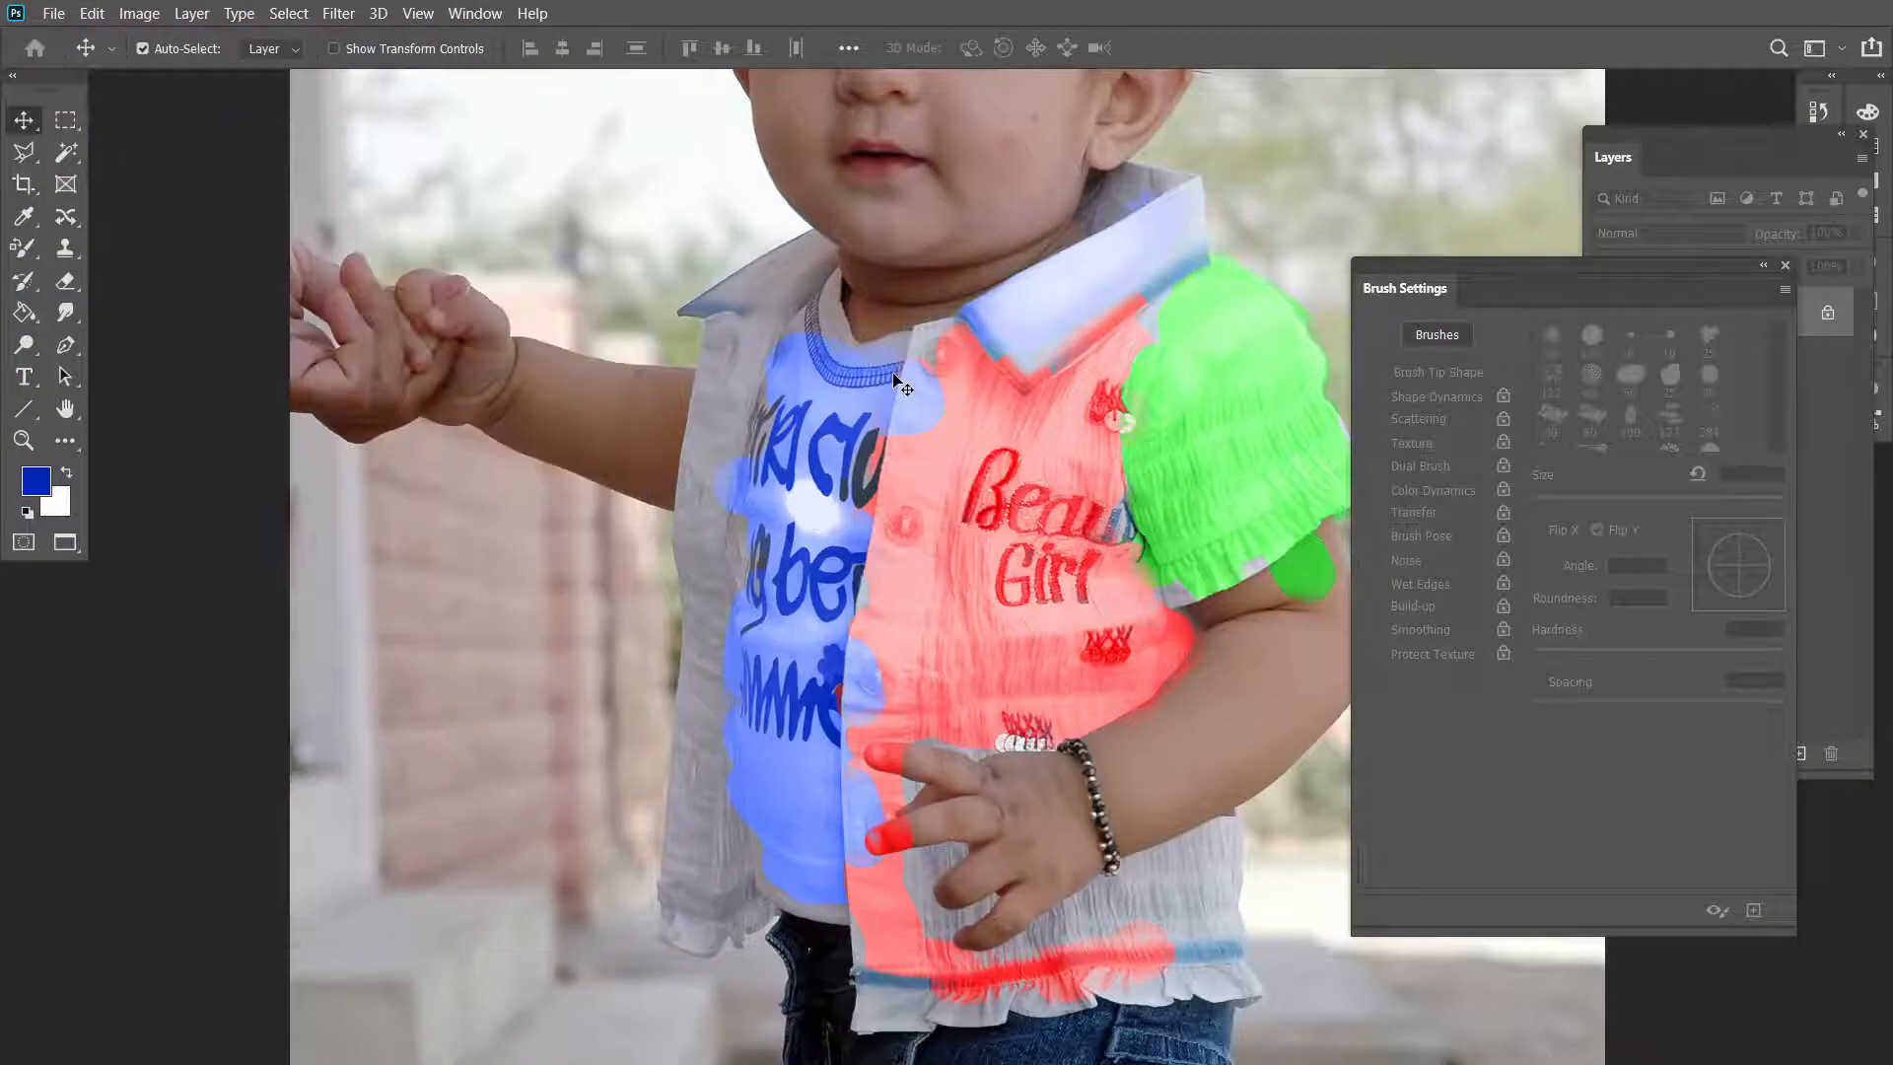
drag(966, 219, 756, 686)
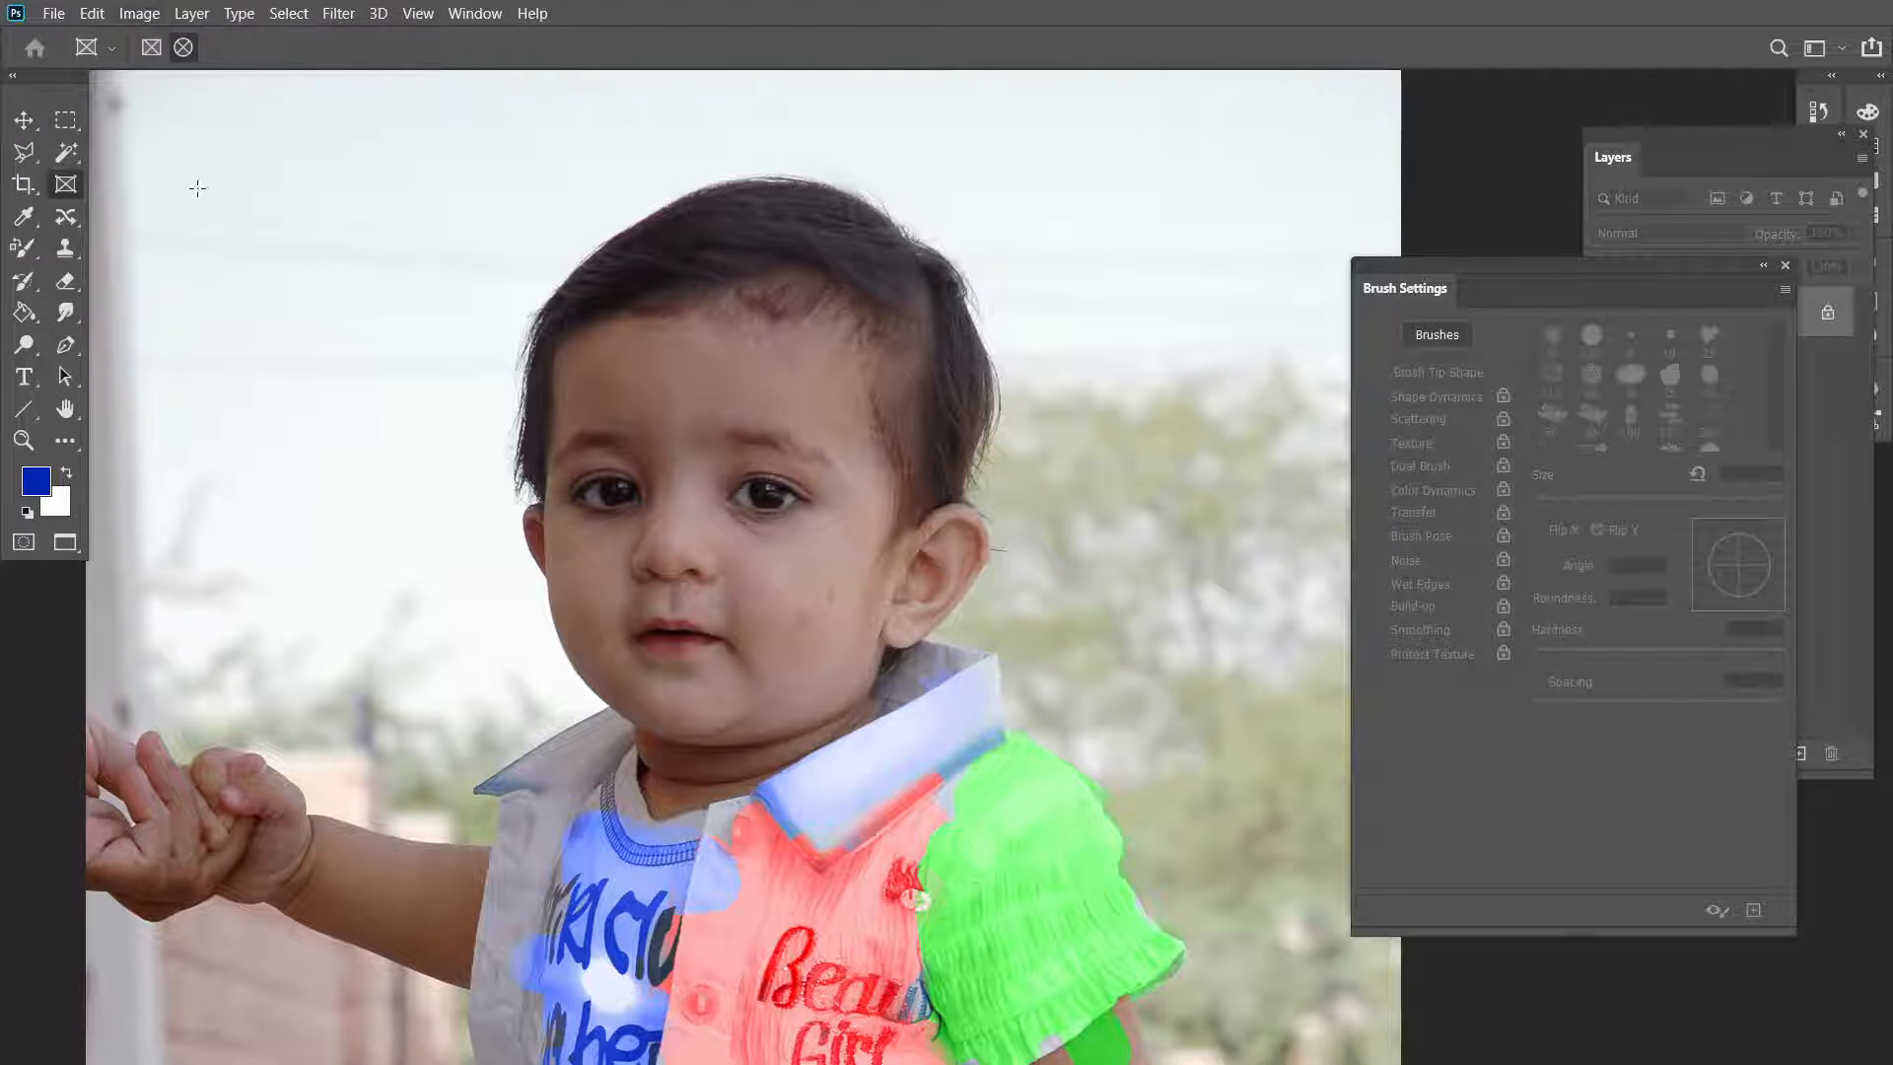
drag(148, 134, 447, 631)
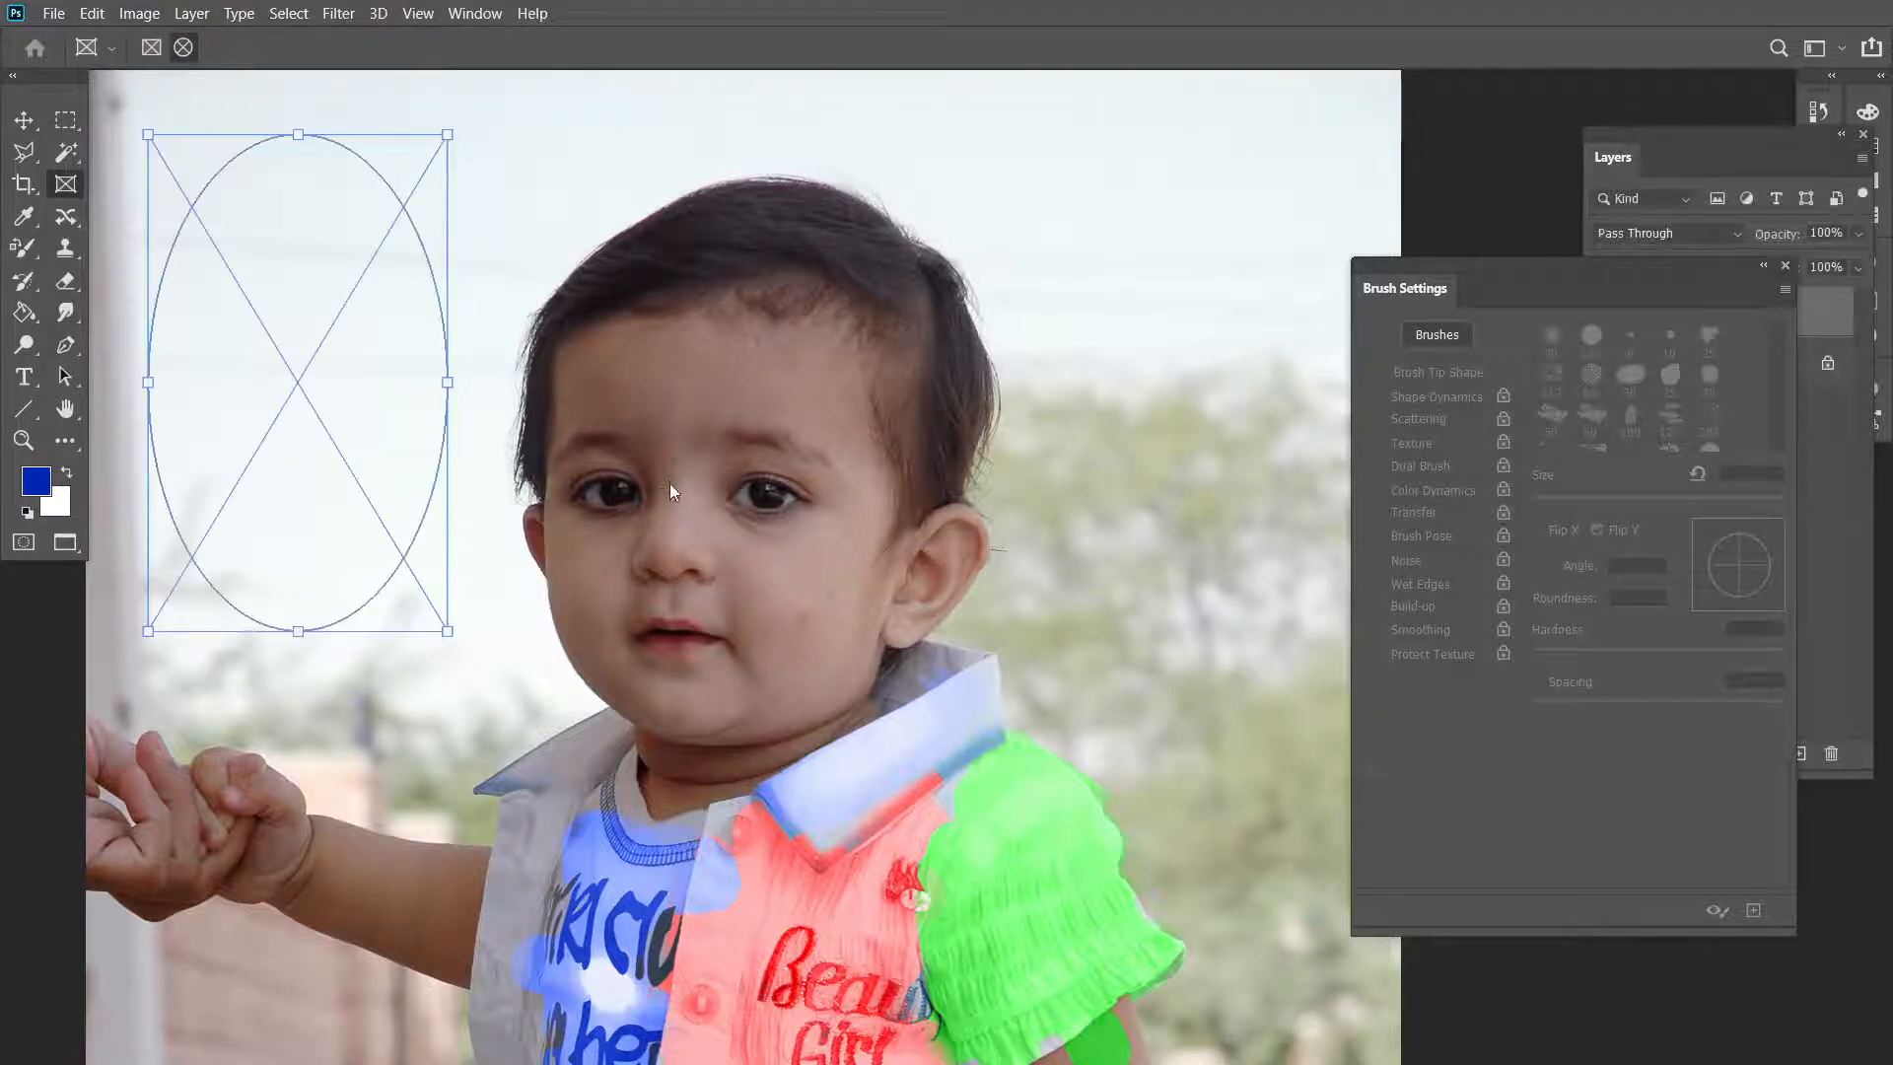
Step: Open the DSC_5702.JPG portrait, switch to the Move Tool, and return to the standard screen mode
key(ctrl+o)
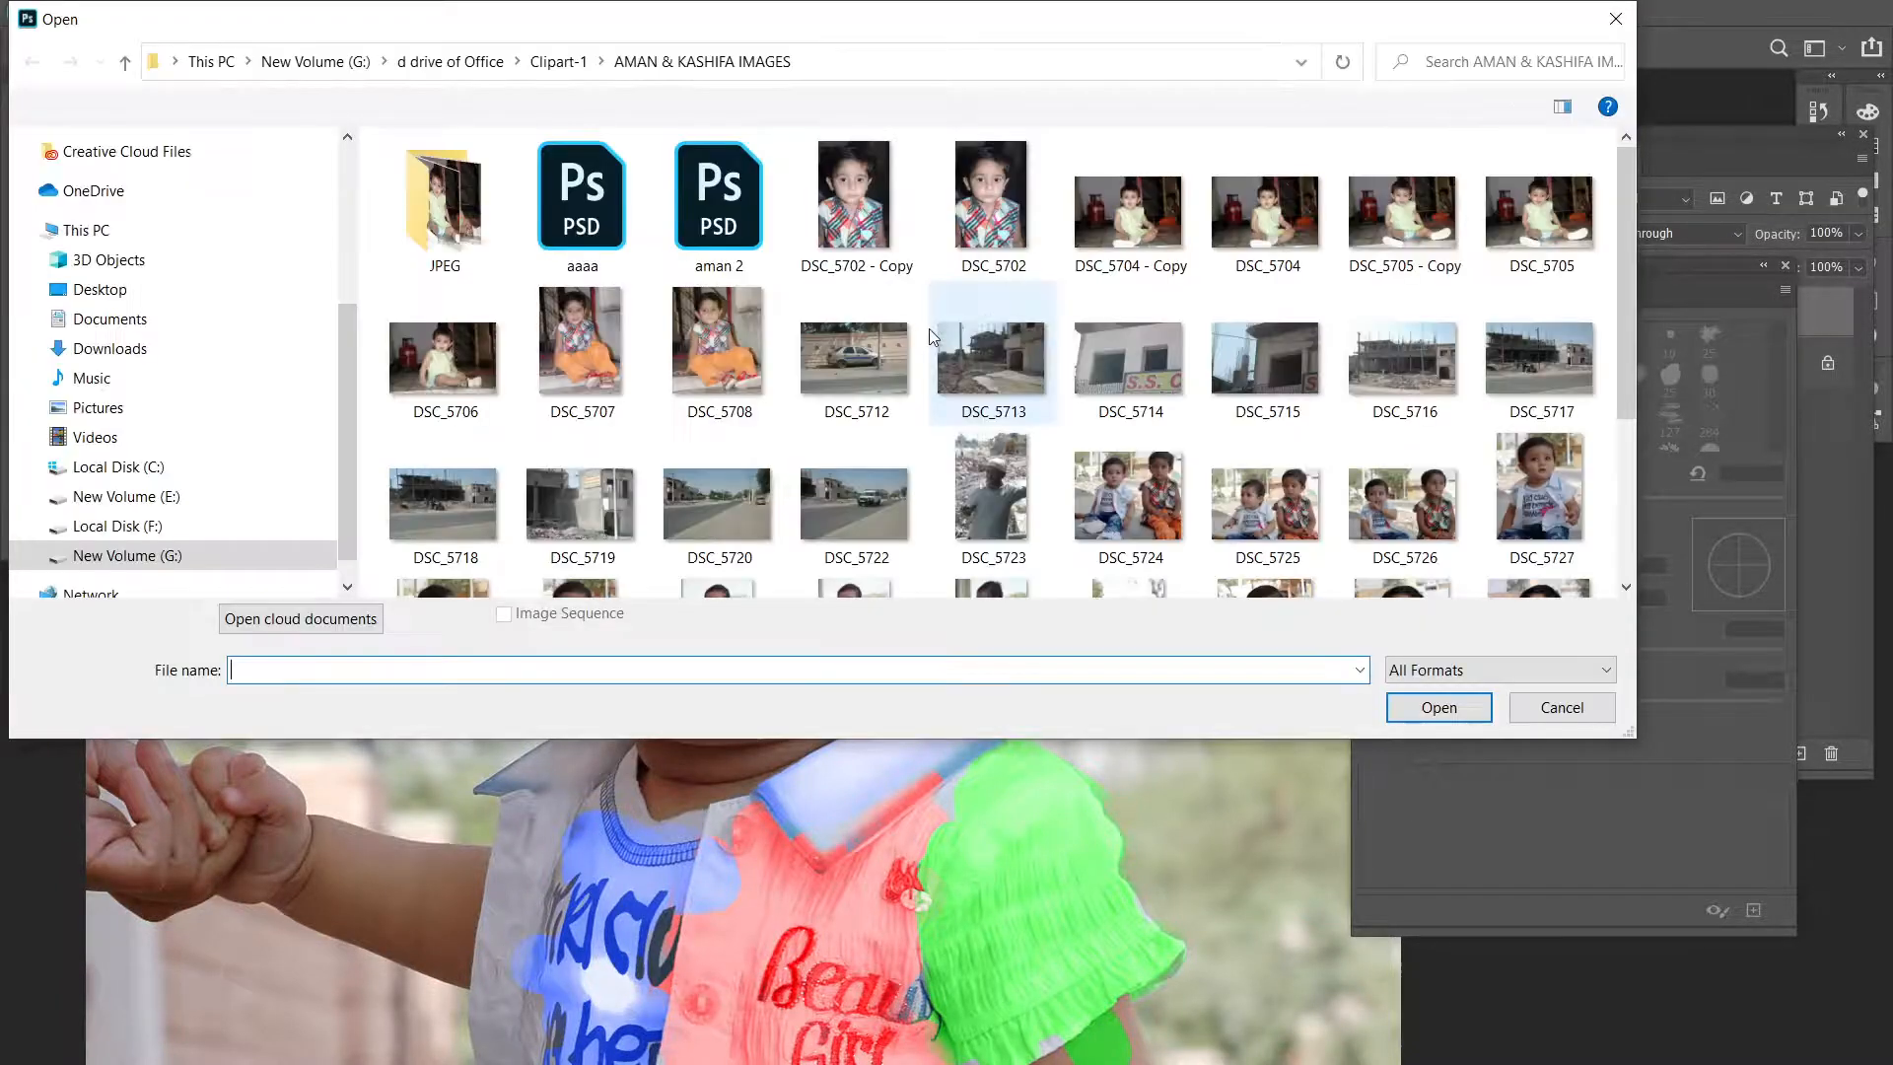
double_click(971, 192)
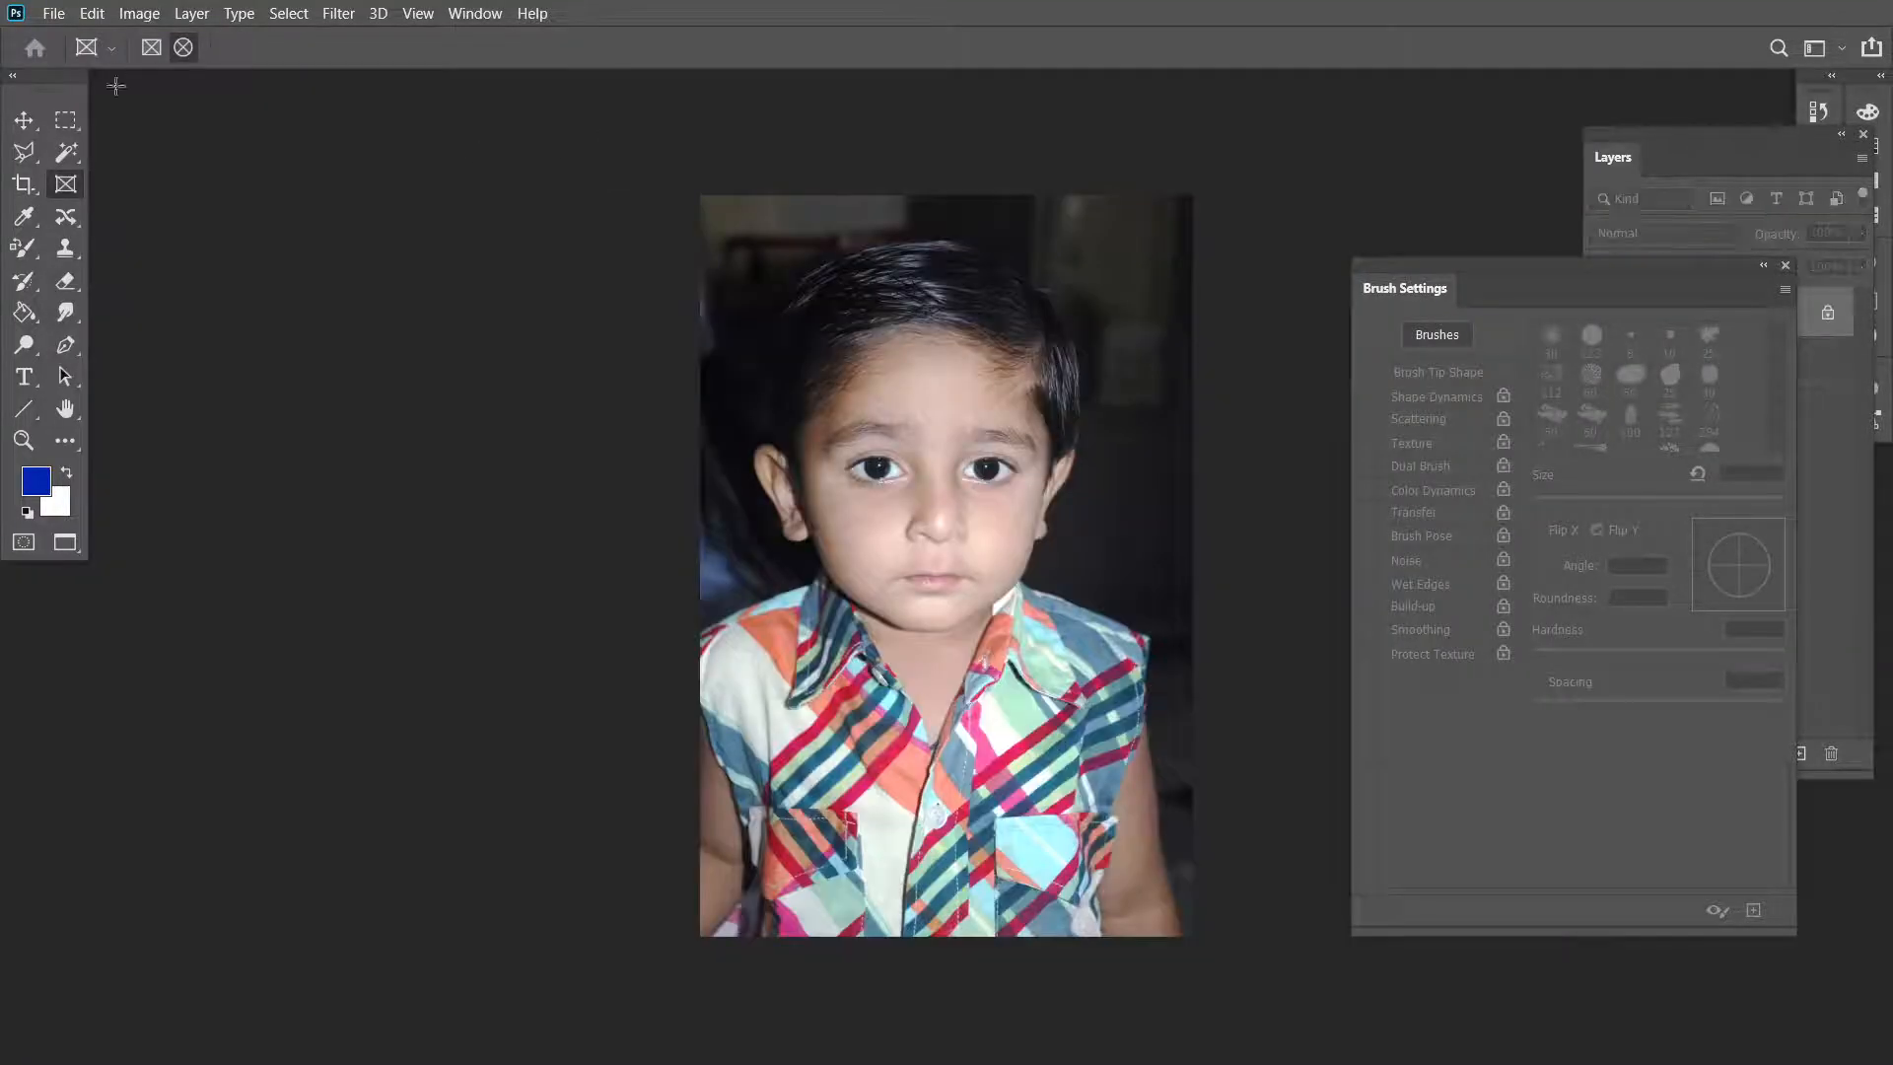
key(v)
key(f)
key(f)
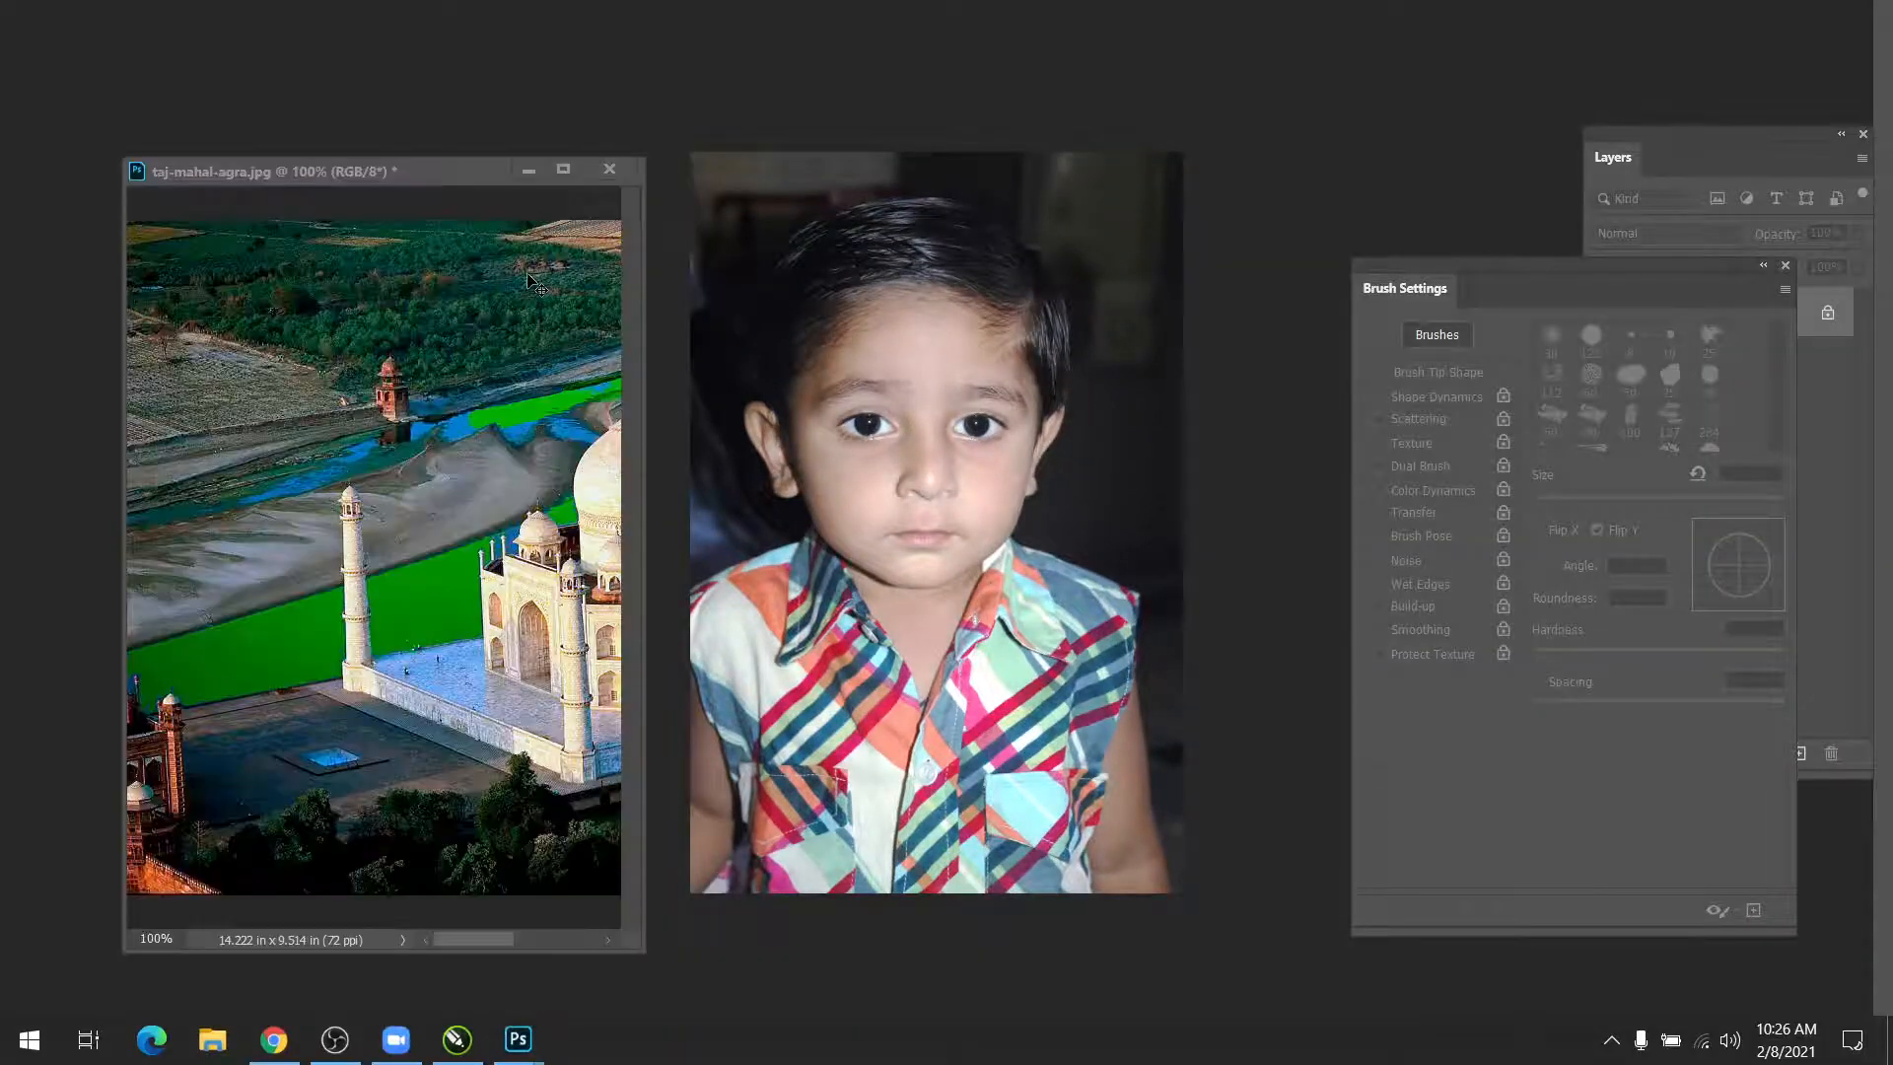
key(f)
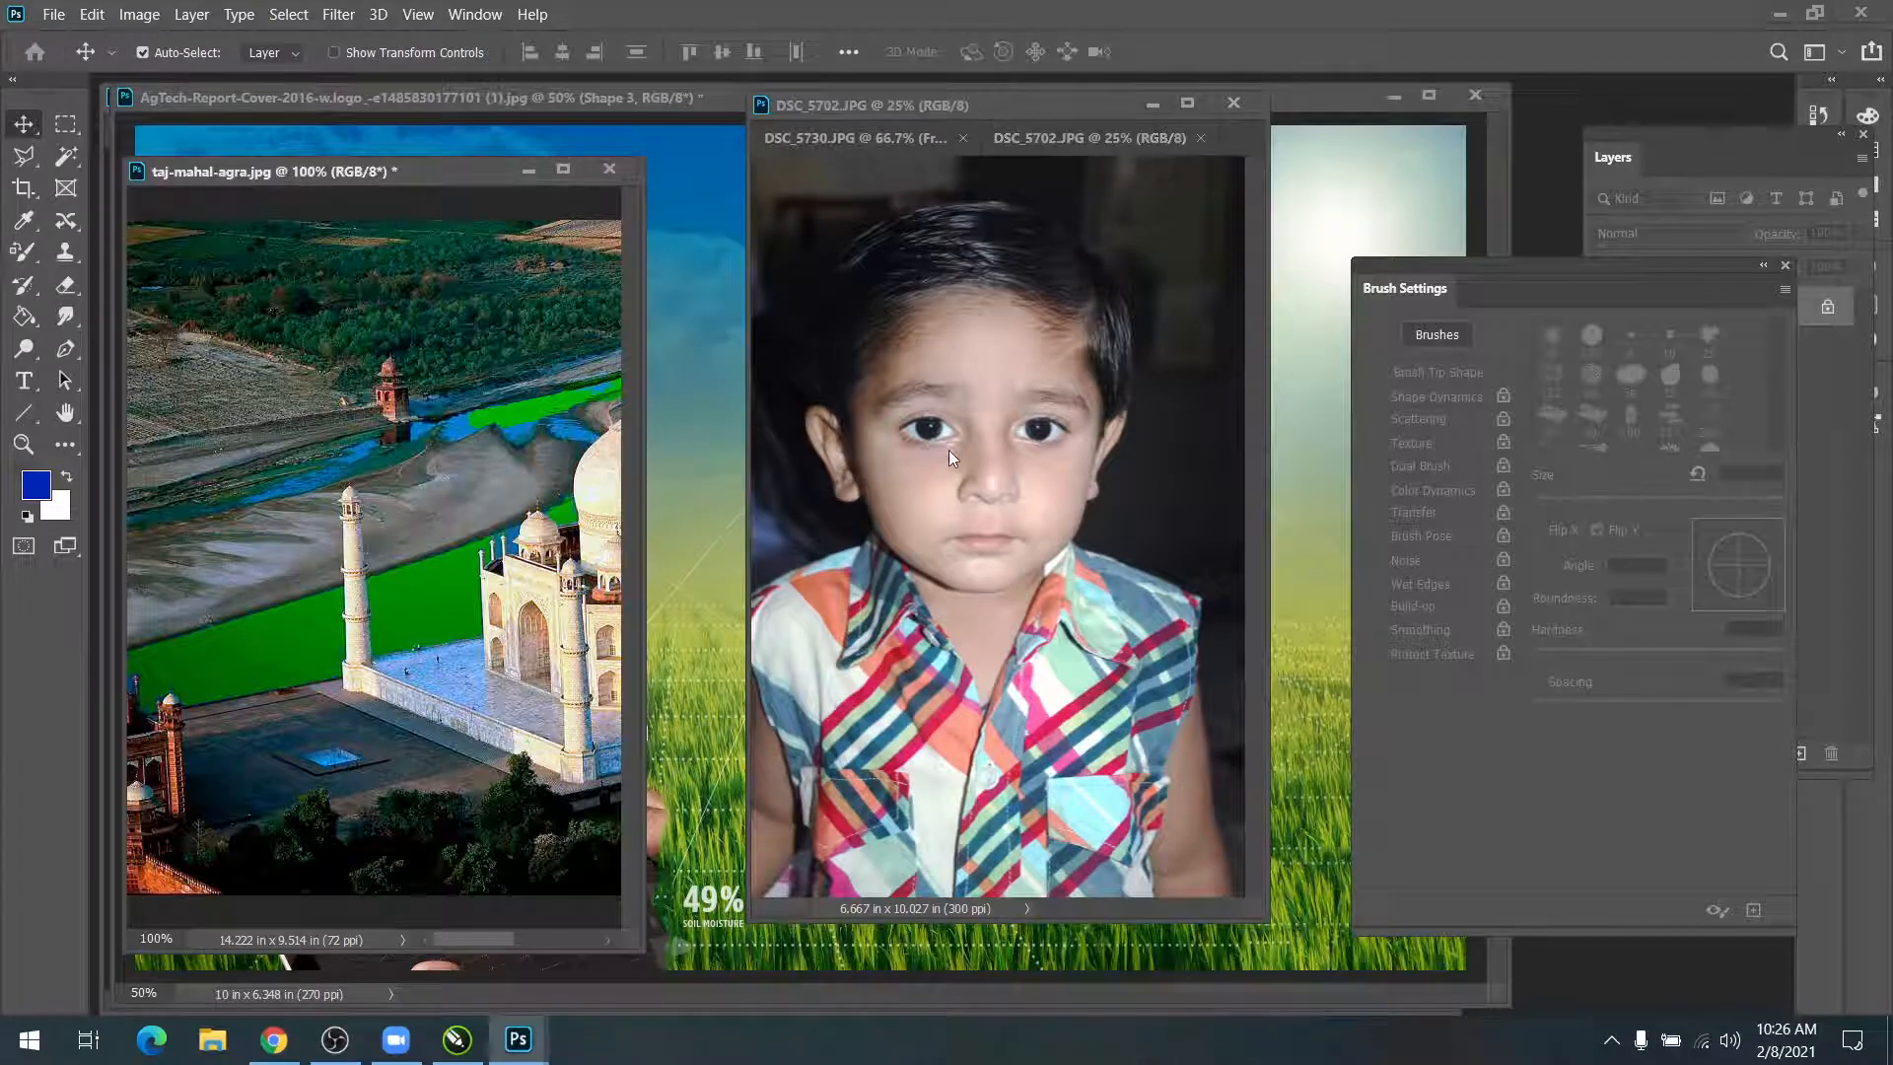
Step: Move the AgTech report cover aside and separate DSC_5730.JPG and DSC_5702.JPG into side-by-side floating windows
drag(575, 103, 292, 603)
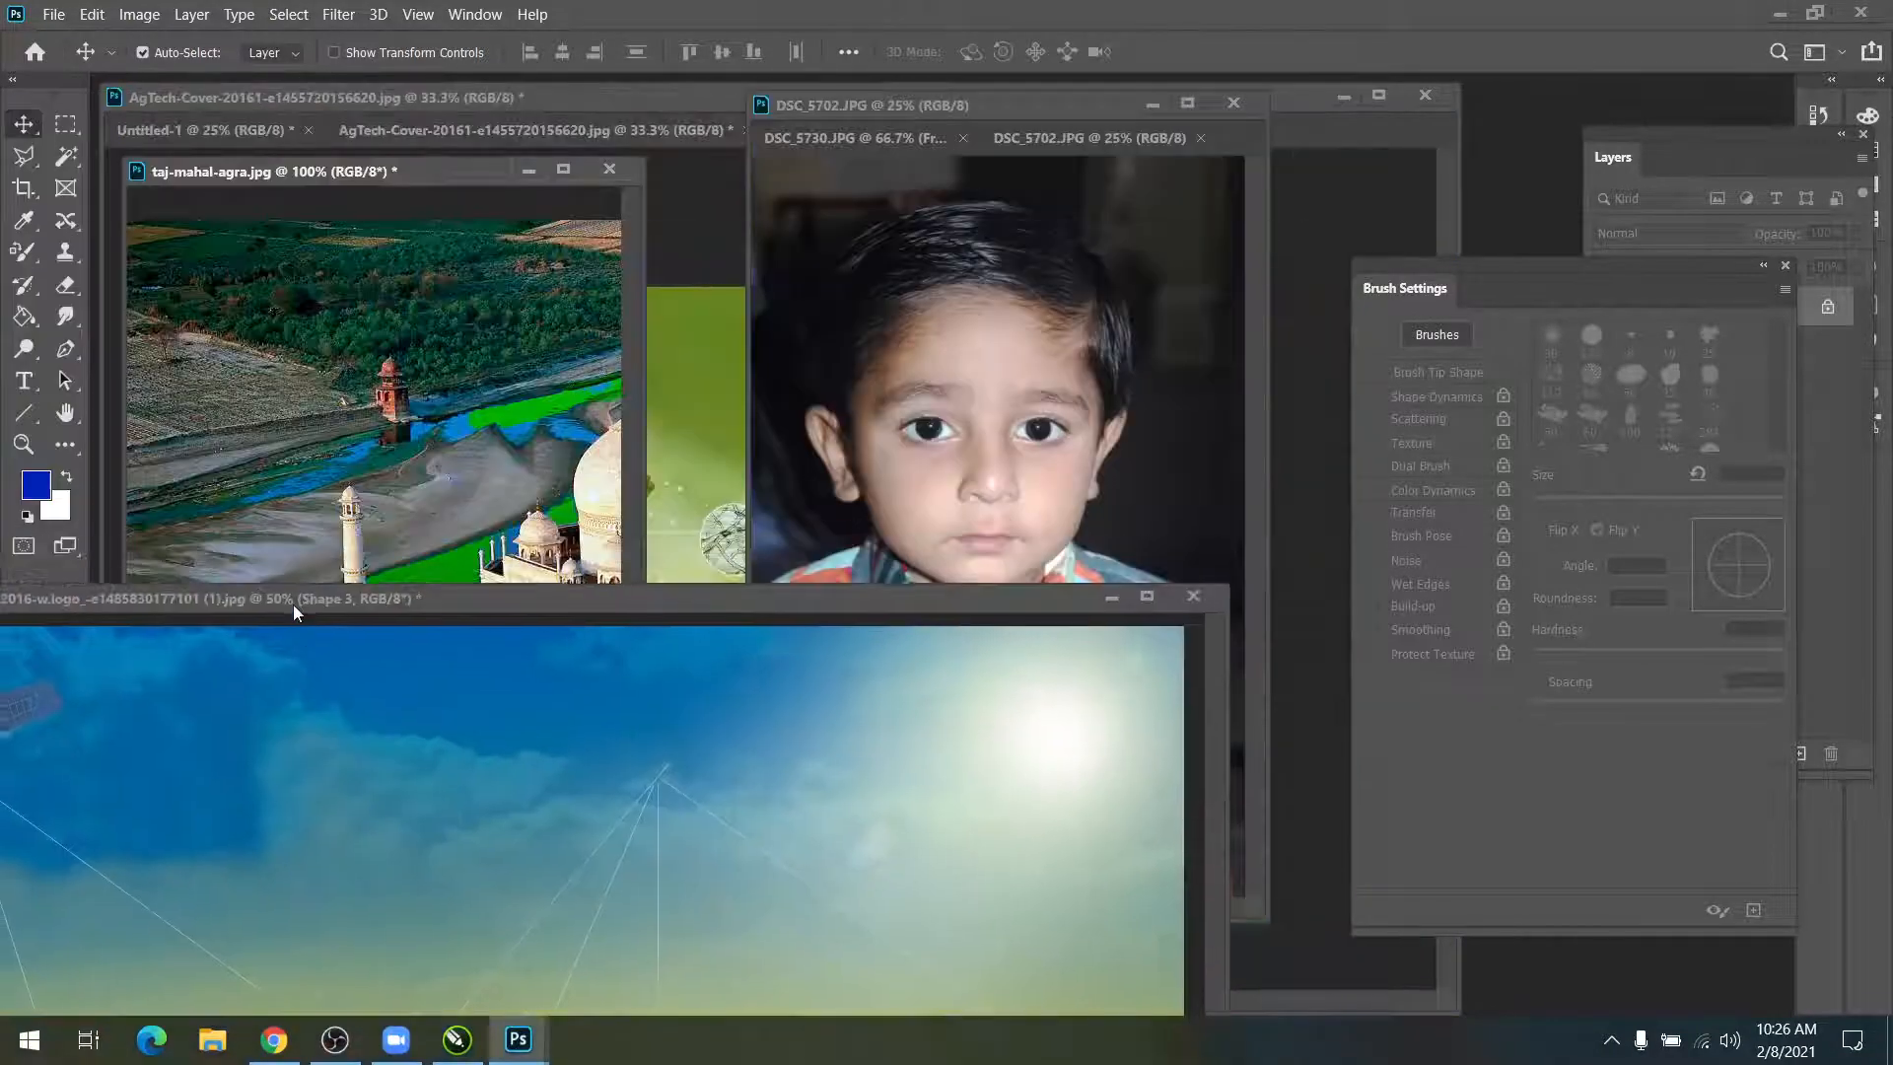
drag(815, 145, 241, 259)
drag(945, 113, 1024, 214)
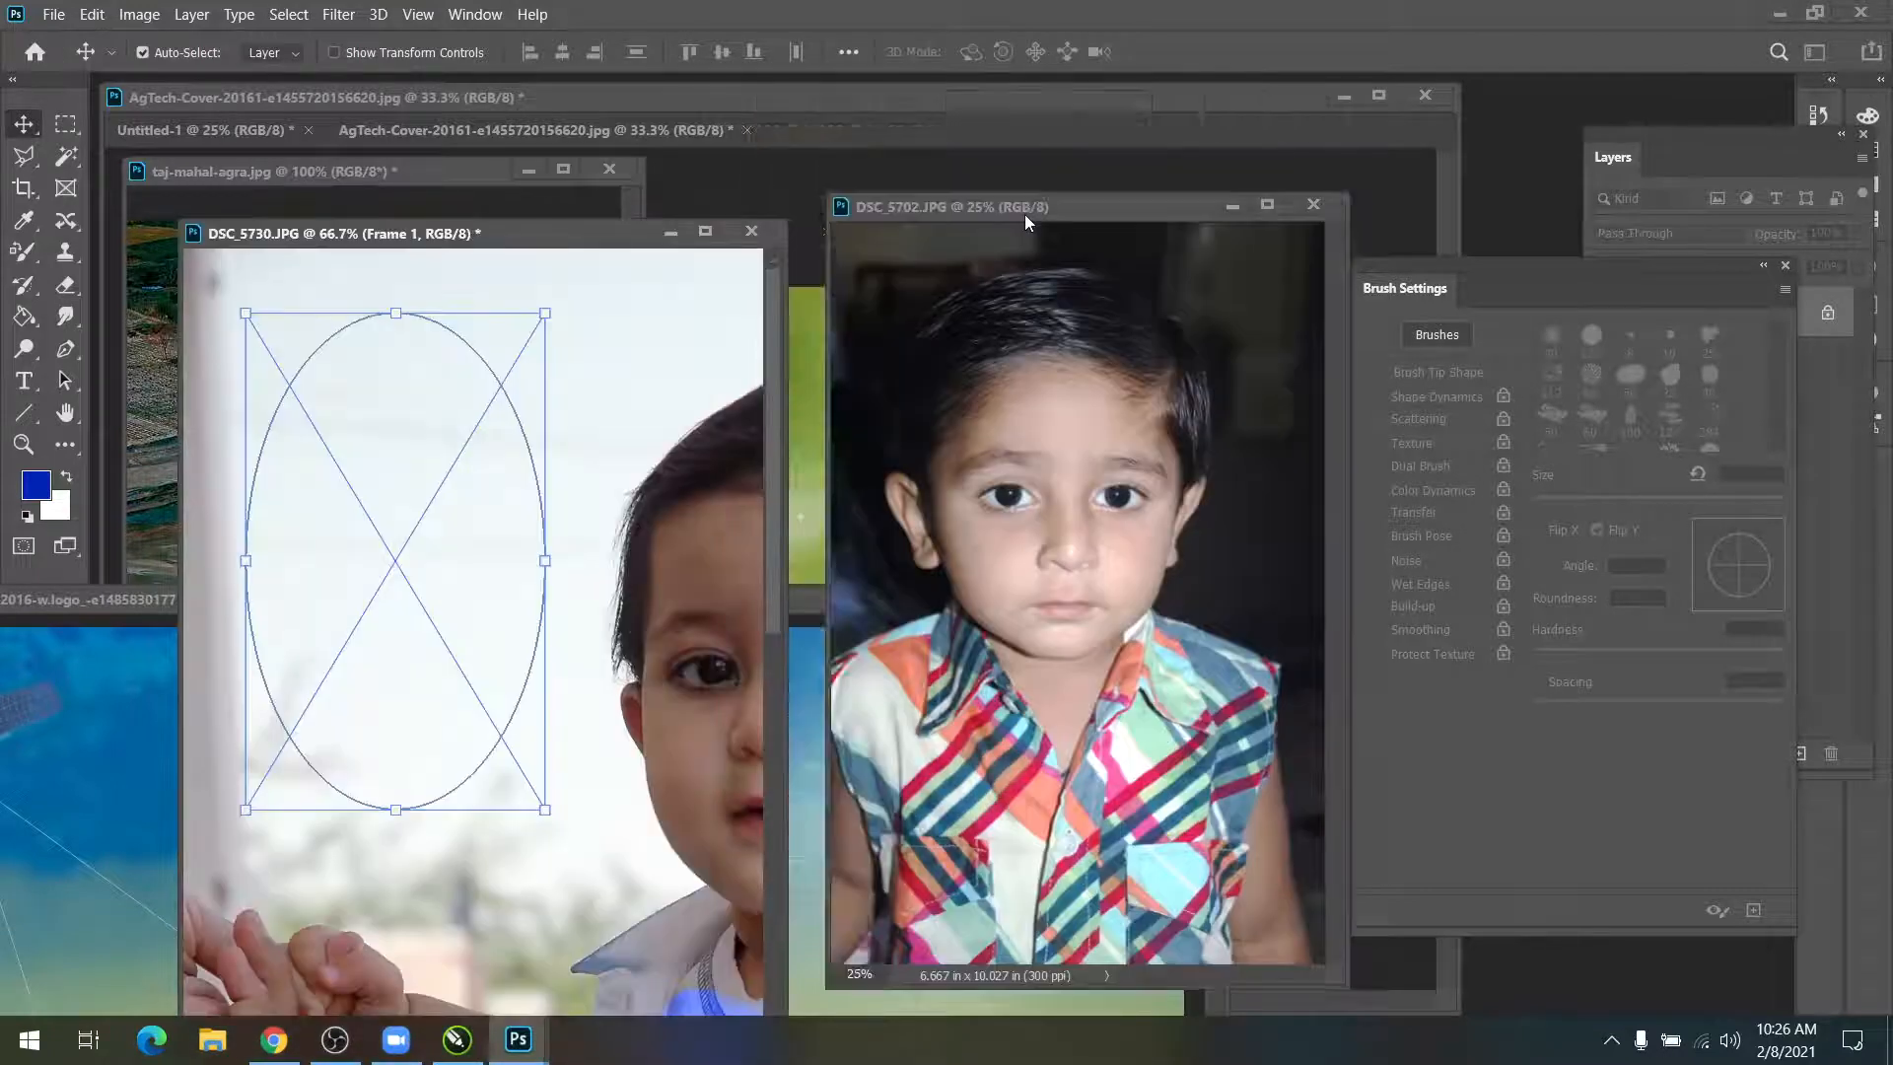
Step: Copy the DSC_5702 portrait into the DSC_5730 document as a layer over the elliptical frame
drag(453, 476, 452, 476)
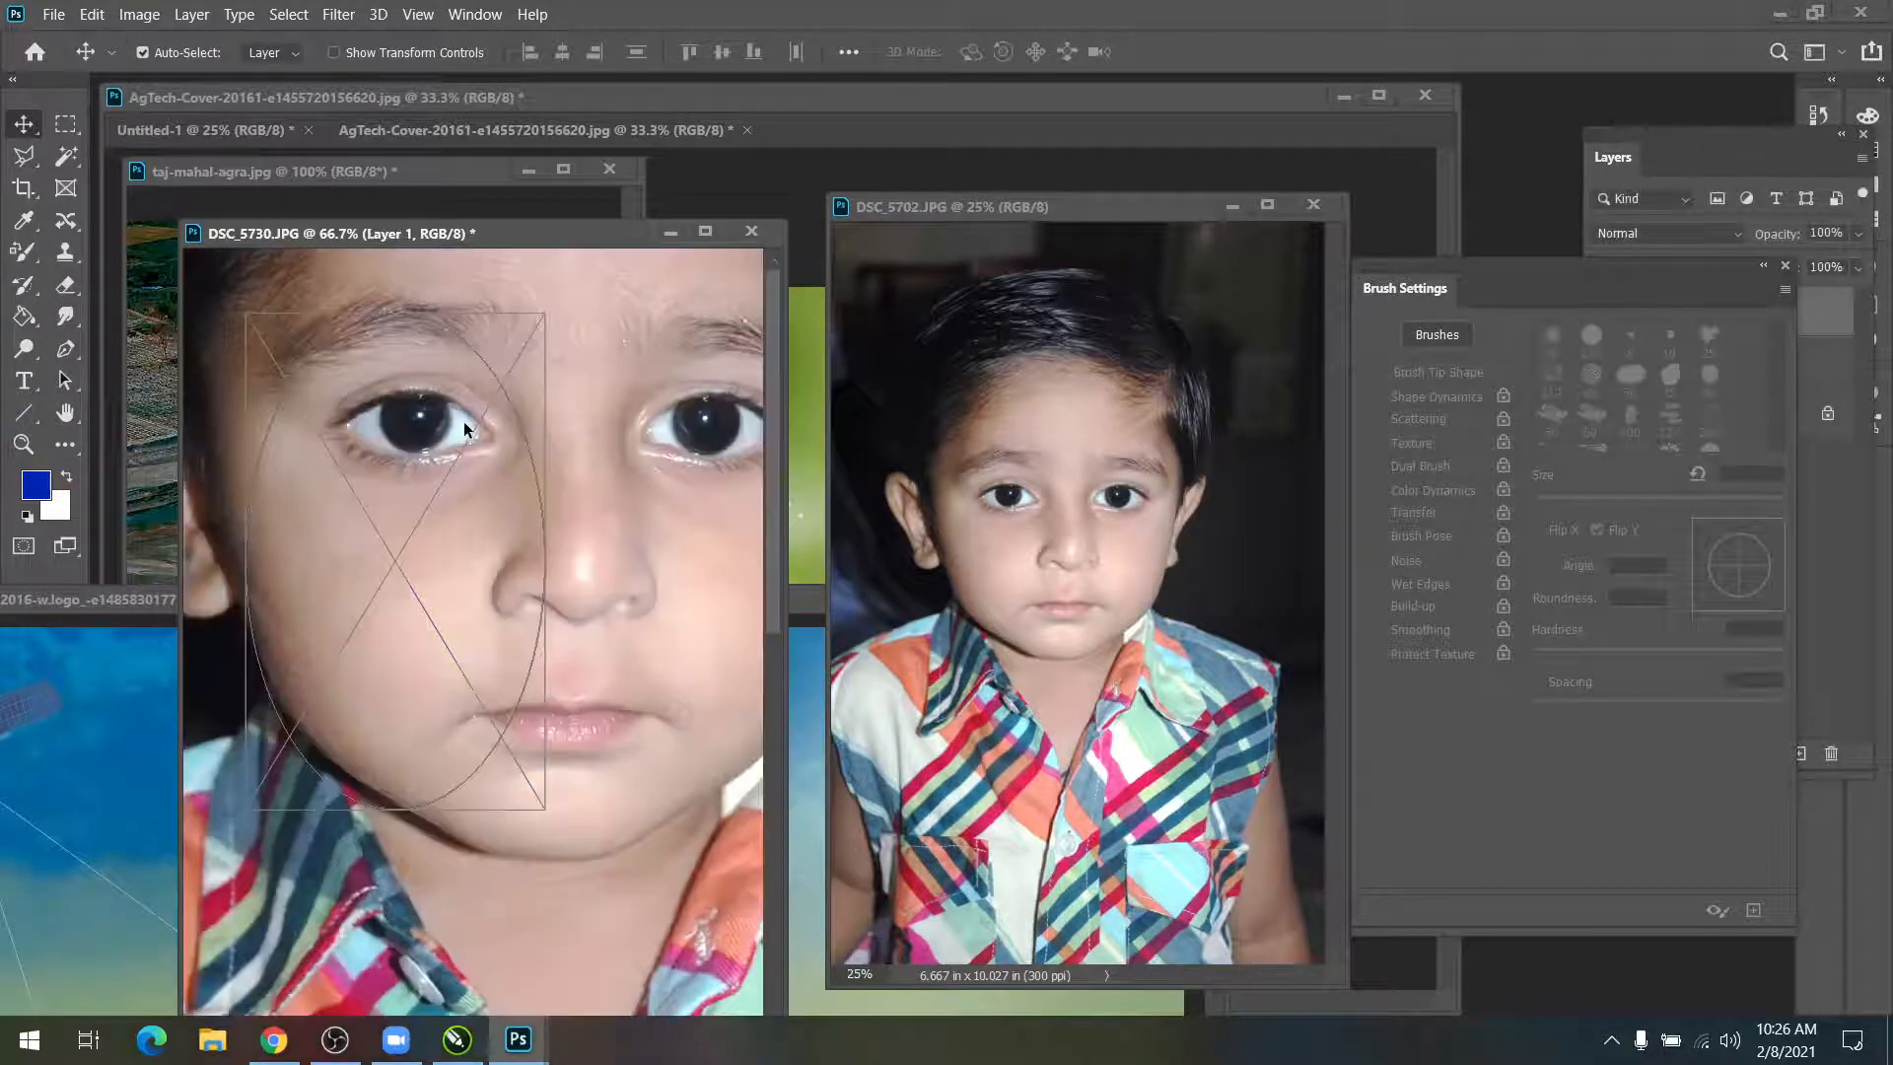
key(ctrl+plus)
key(ctrl+minus)
key(ctrl+minus)
key(ctrl+minus)
key(ctrl+minus)
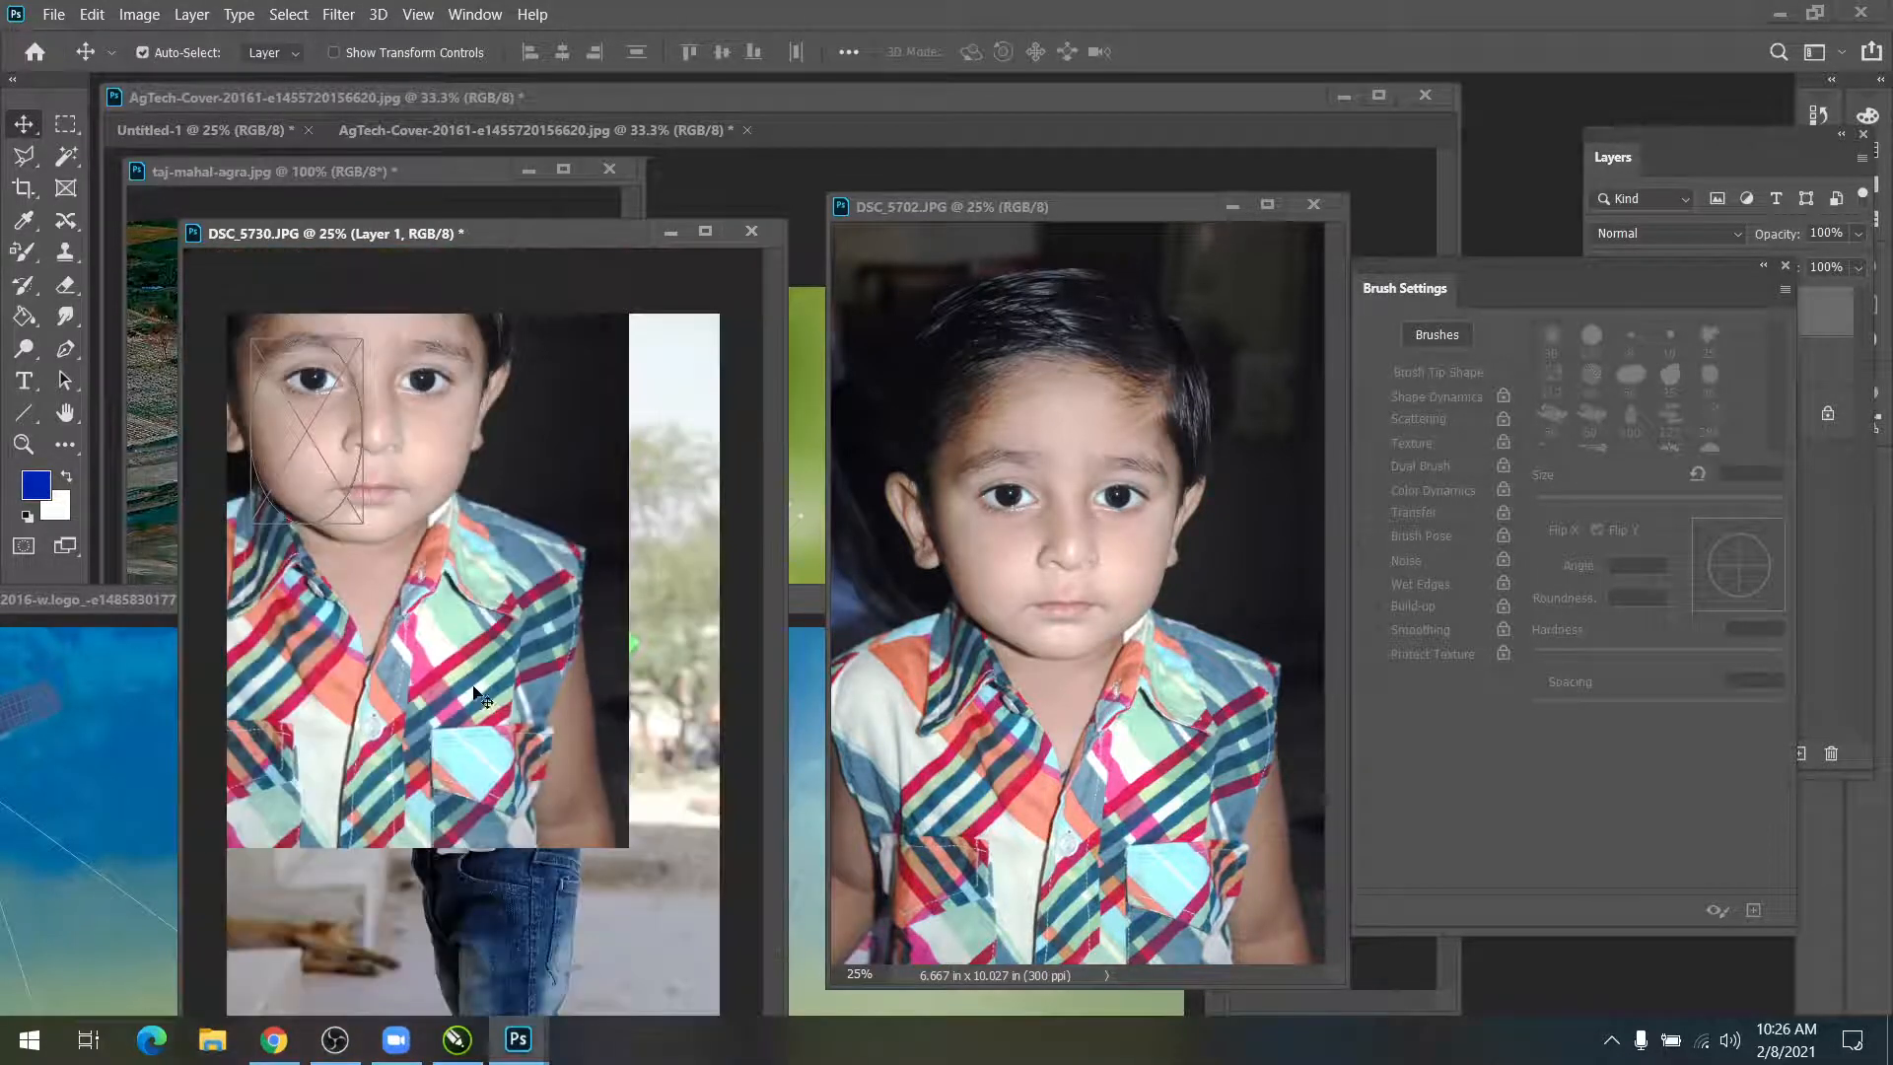
Step: Position the copied portrait, scale it to about 36%, and place it inside the elliptical frame beside the child's head
drag(476, 688, 525, 775)
key(ctrl+t)
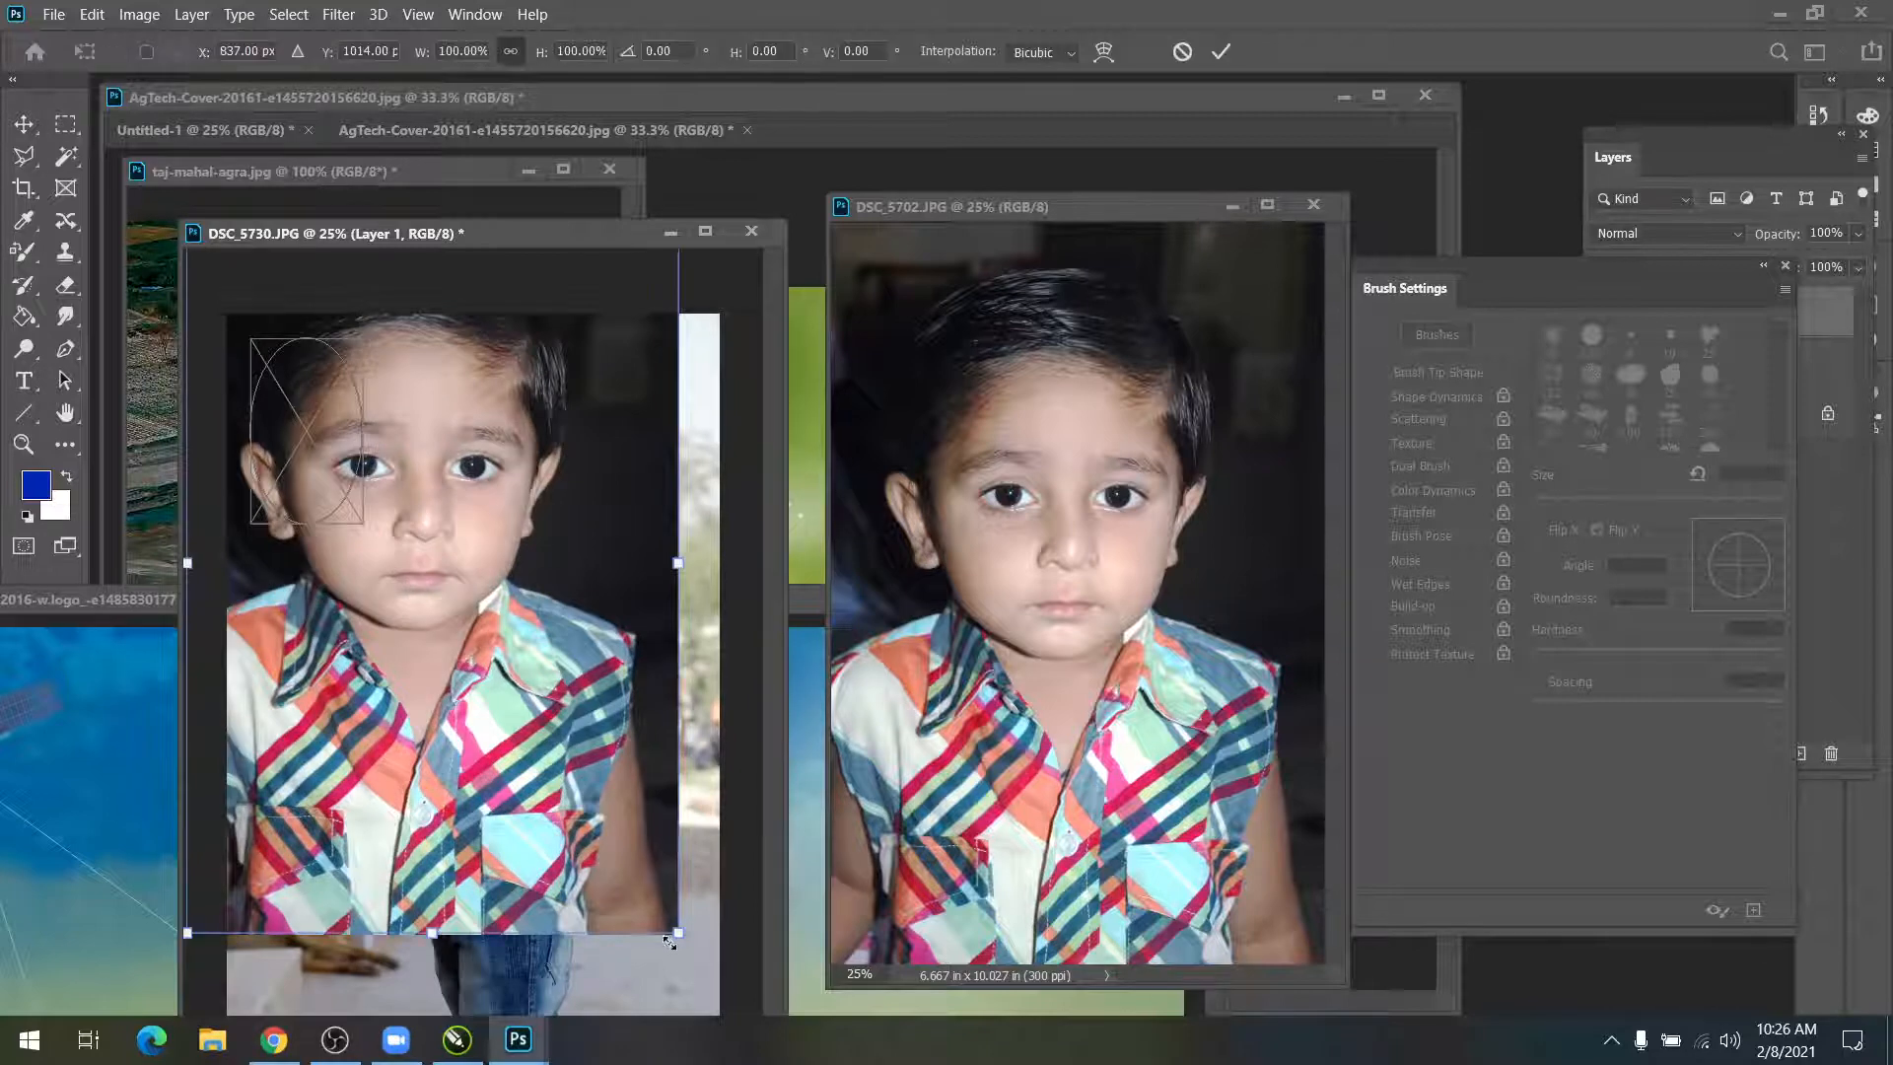
drag(678, 935, 332, 482)
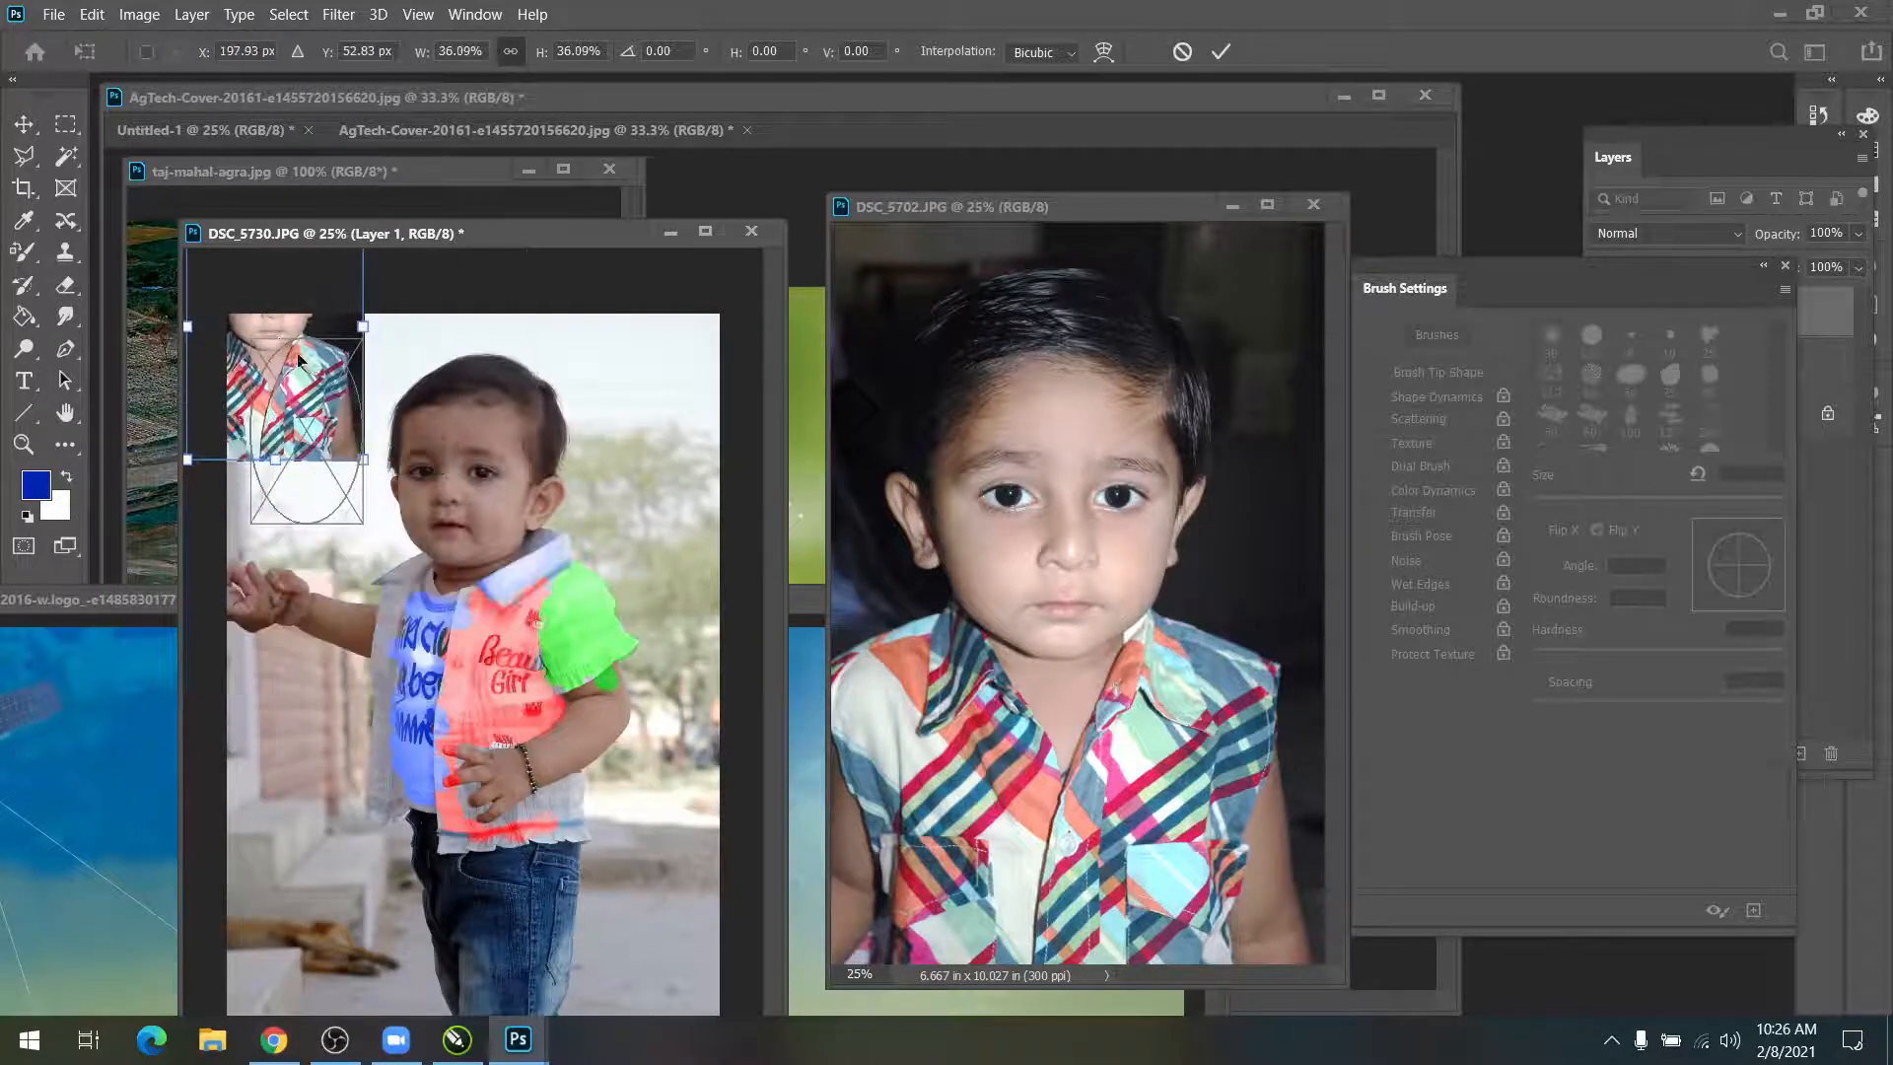
drag(288, 349, 336, 435)
key(Return)
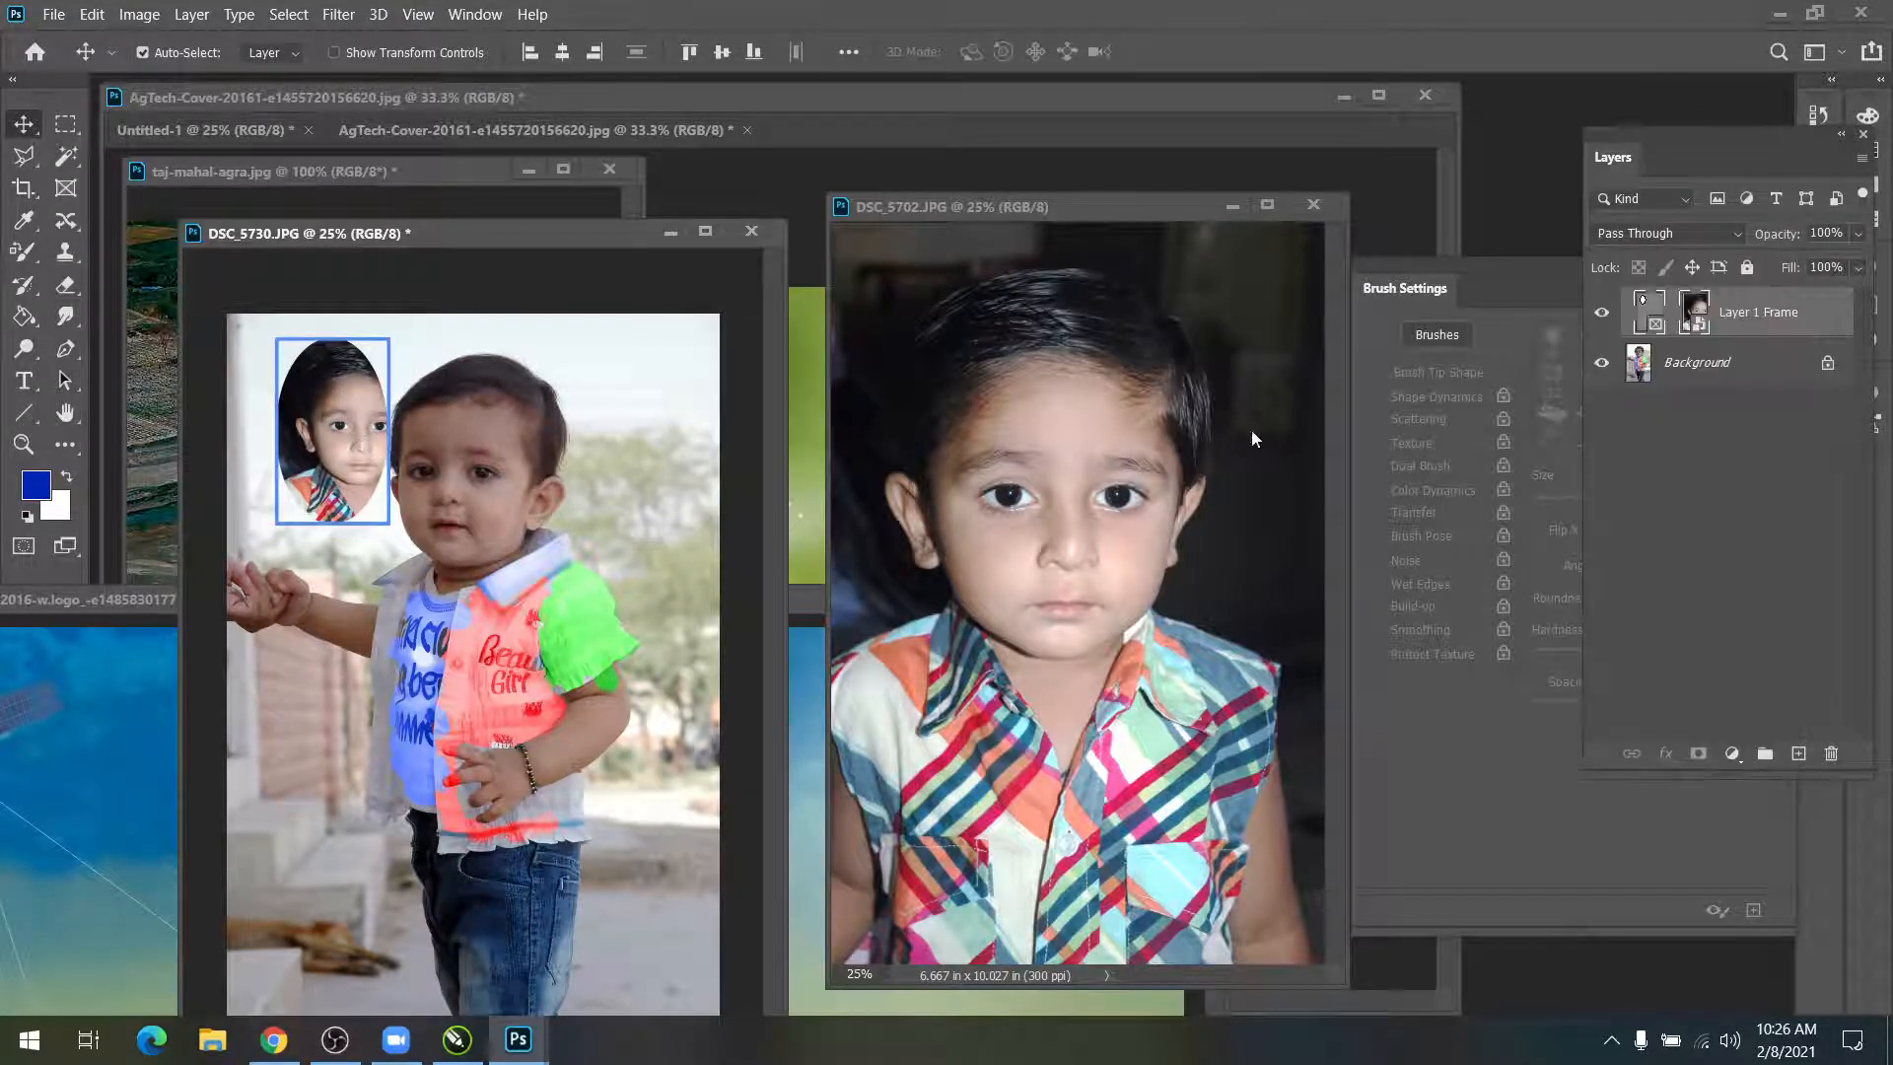
Step: Reposition the portrait within the elliptical frame and enlarge the frame to roughly twice its size
click(1698, 330)
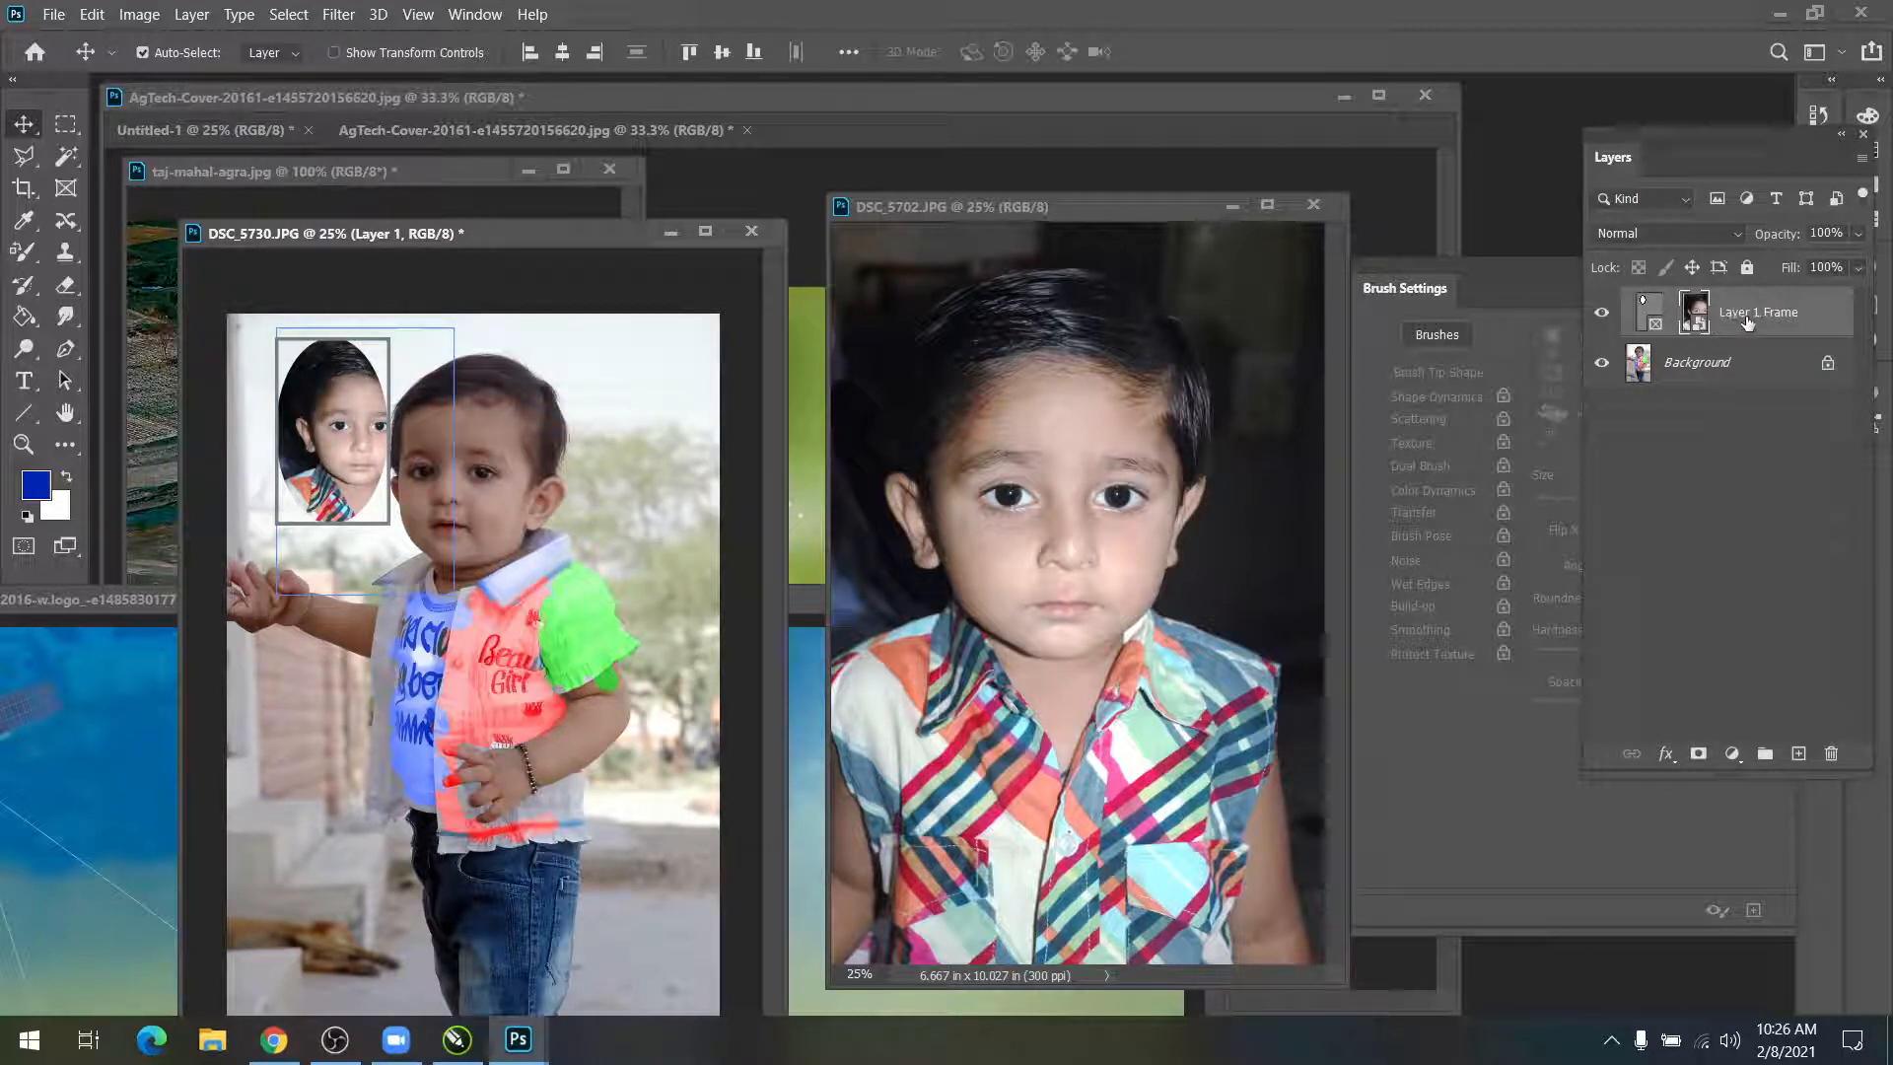
mouse_move(345, 413)
mouse_down()
mouse_move(345, 437)
mouse_move(323, 425)
mouse_up()
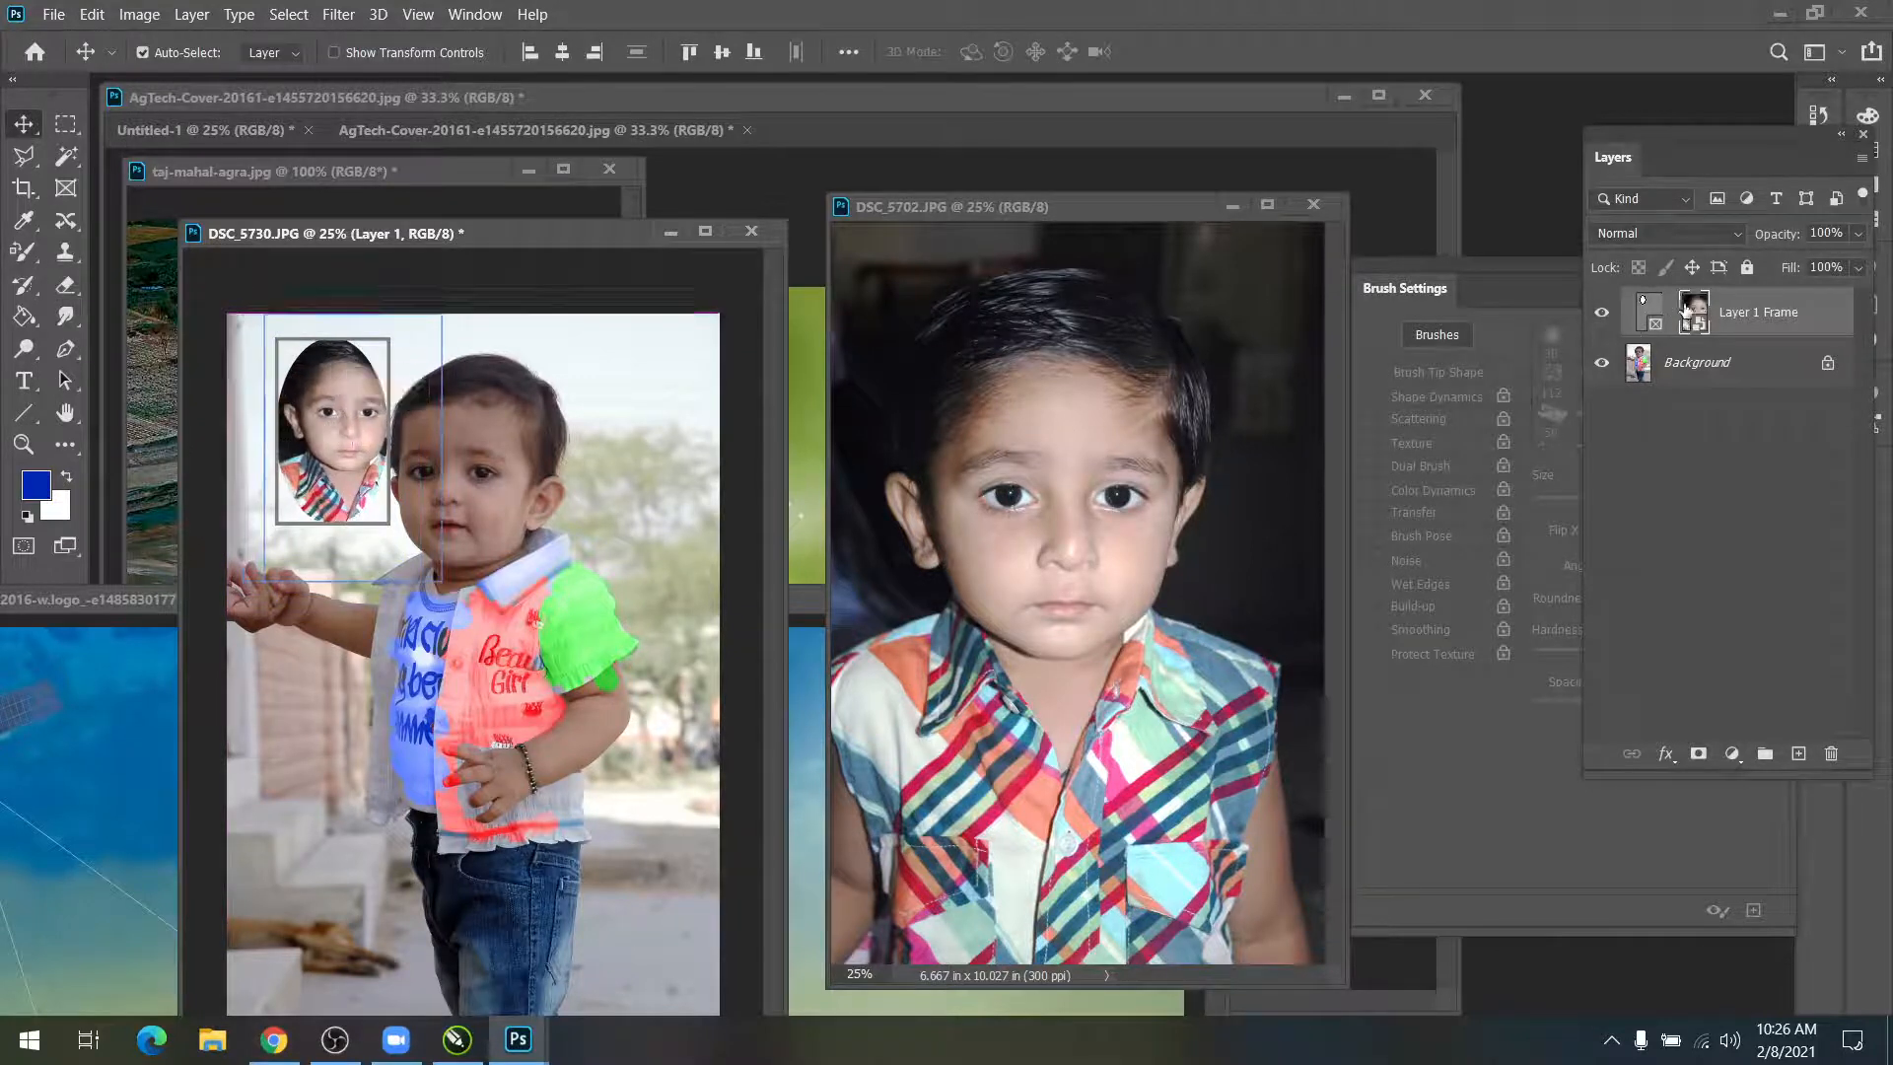
click(1644, 316)
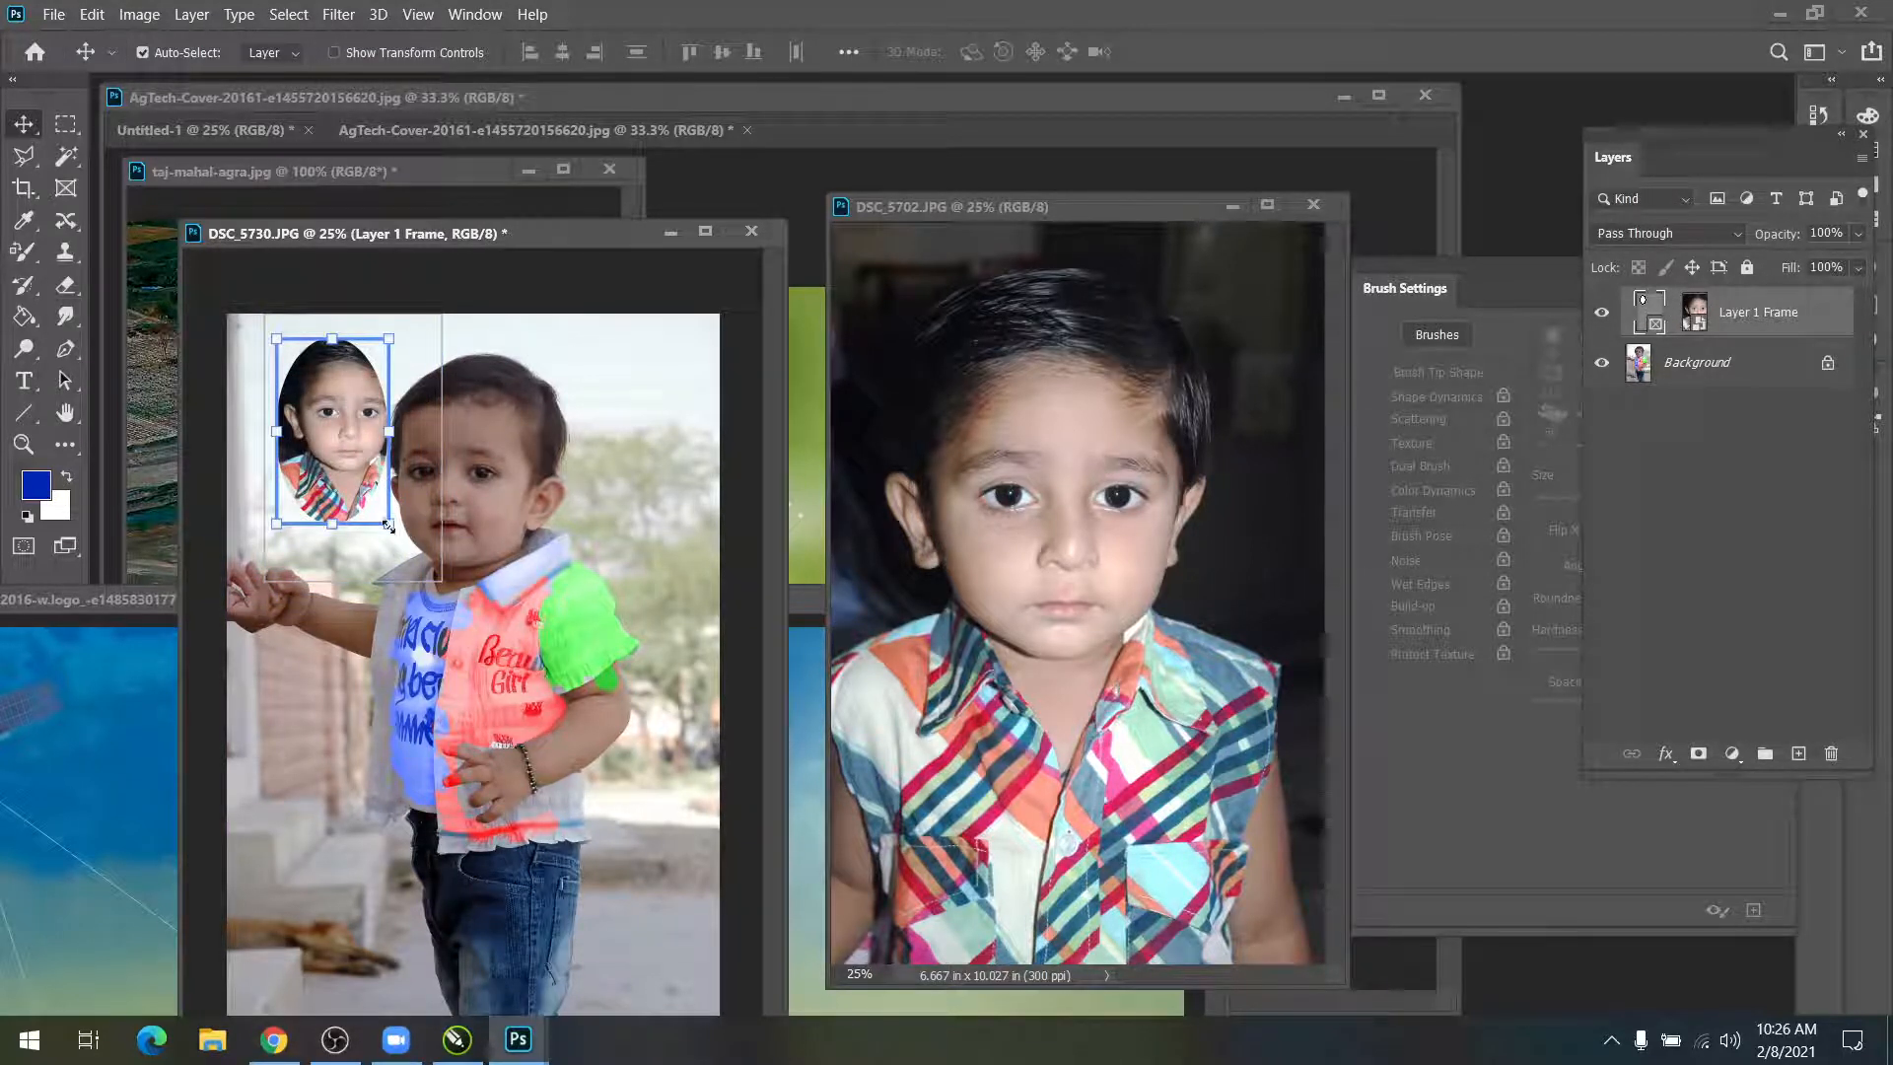
drag(389, 523, 524, 688)
drag(377, 462, 416, 574)
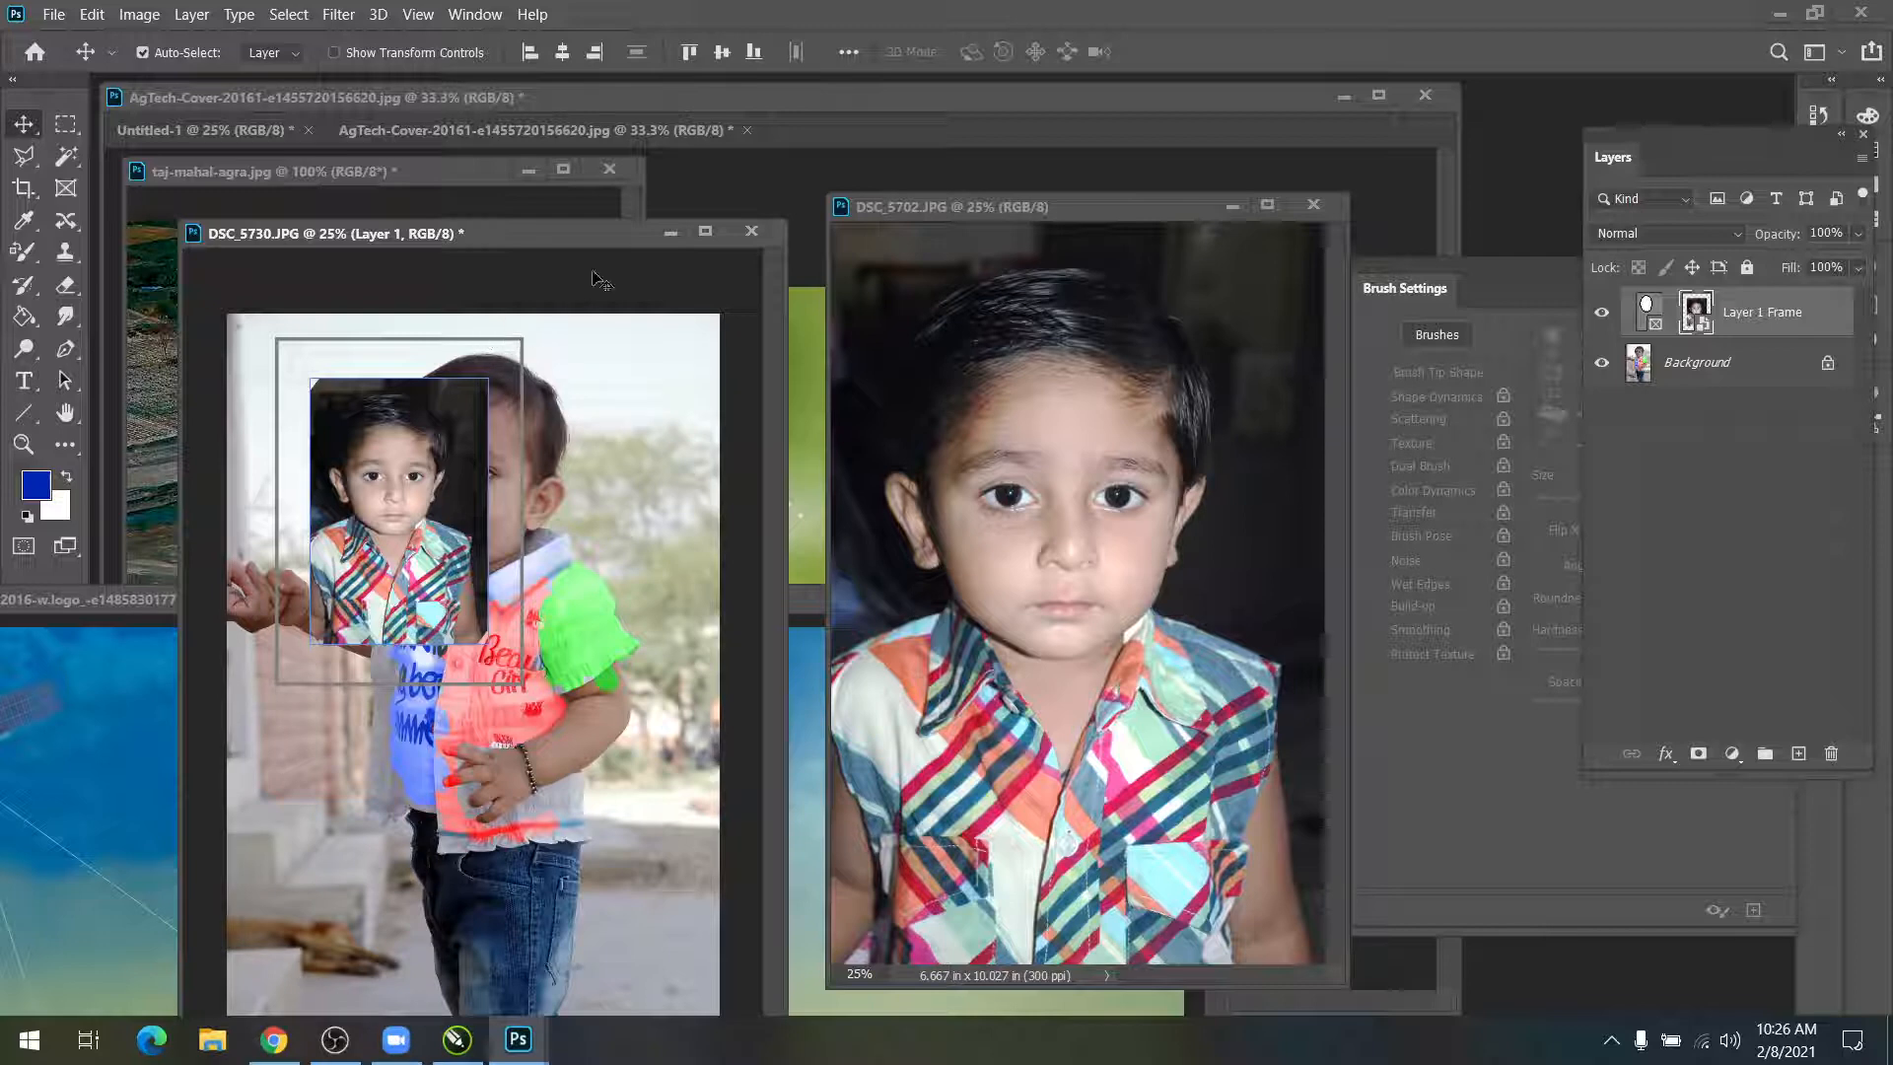
Step: Close DSC_5730.JPG without saving its changes, and close DSC_5702.JPG as well
click(753, 232)
click(984, 407)
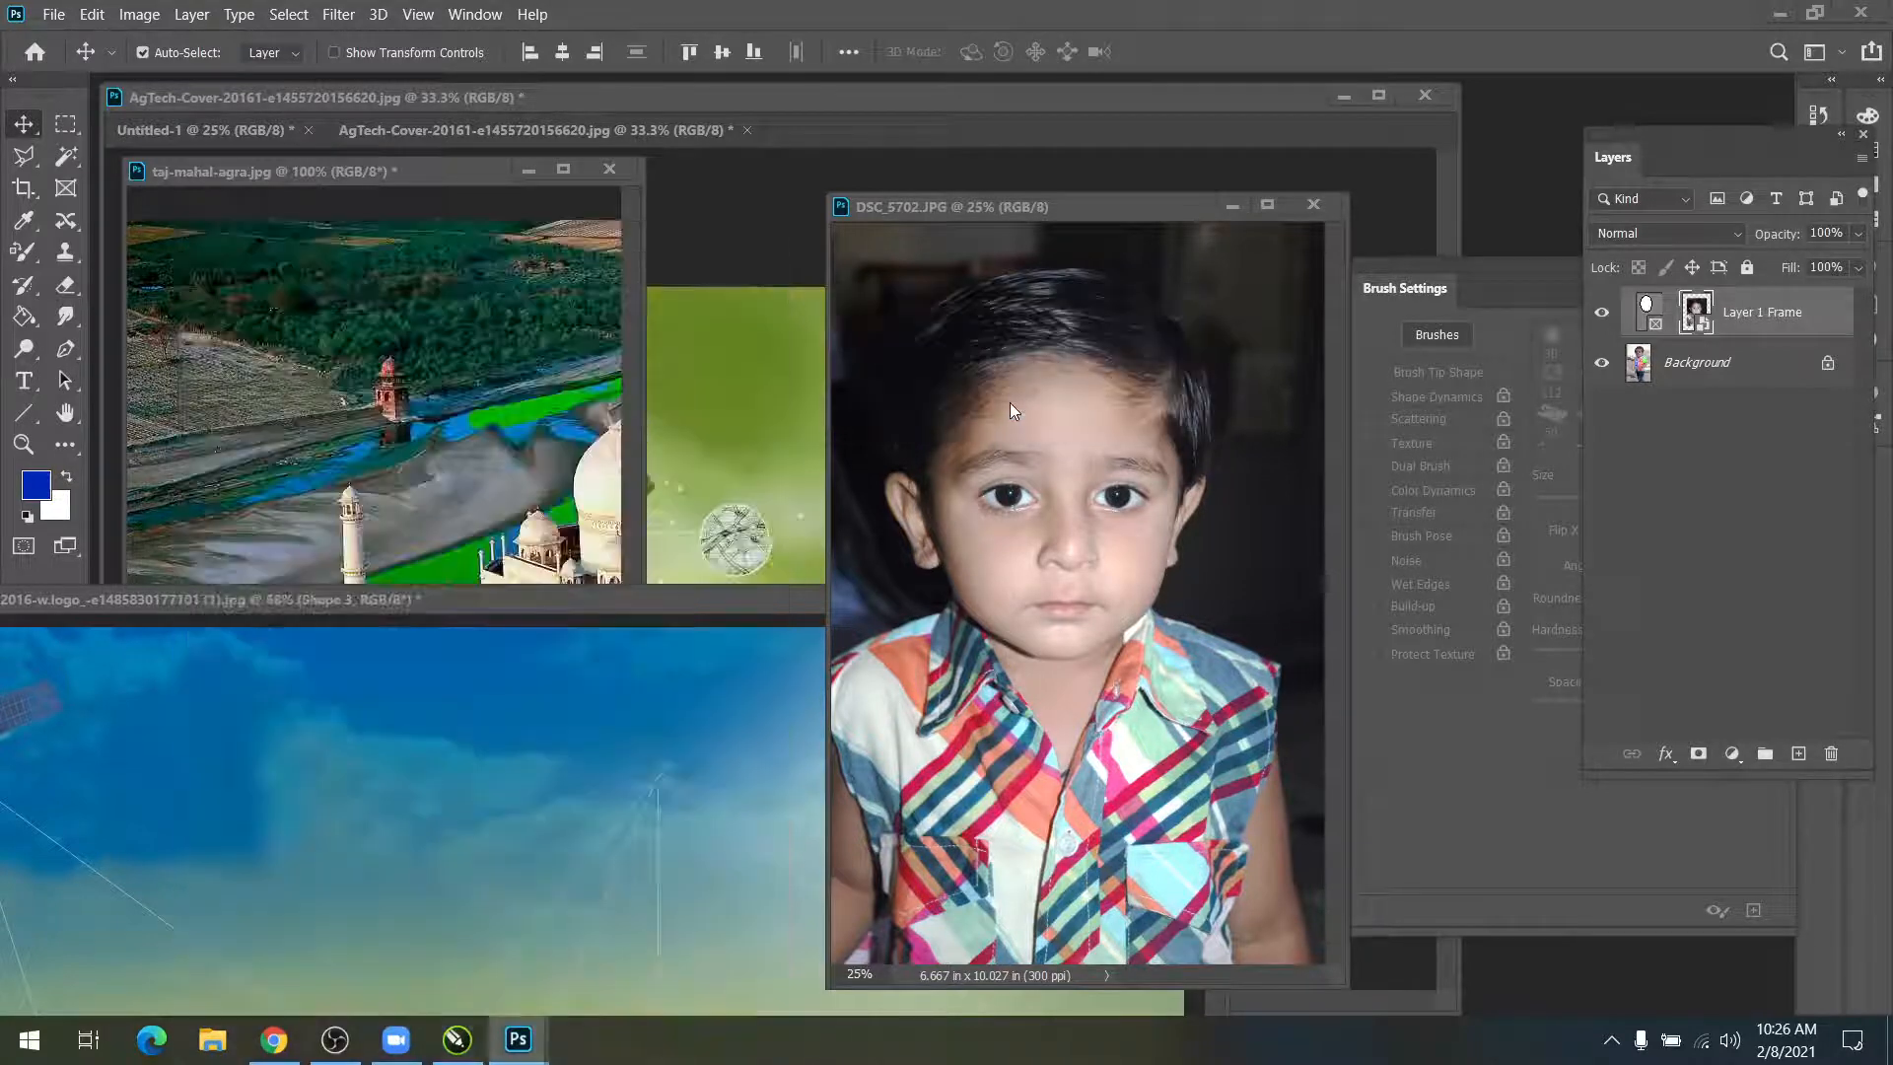
drag(1108, 207, 951, 208)
click(1155, 207)
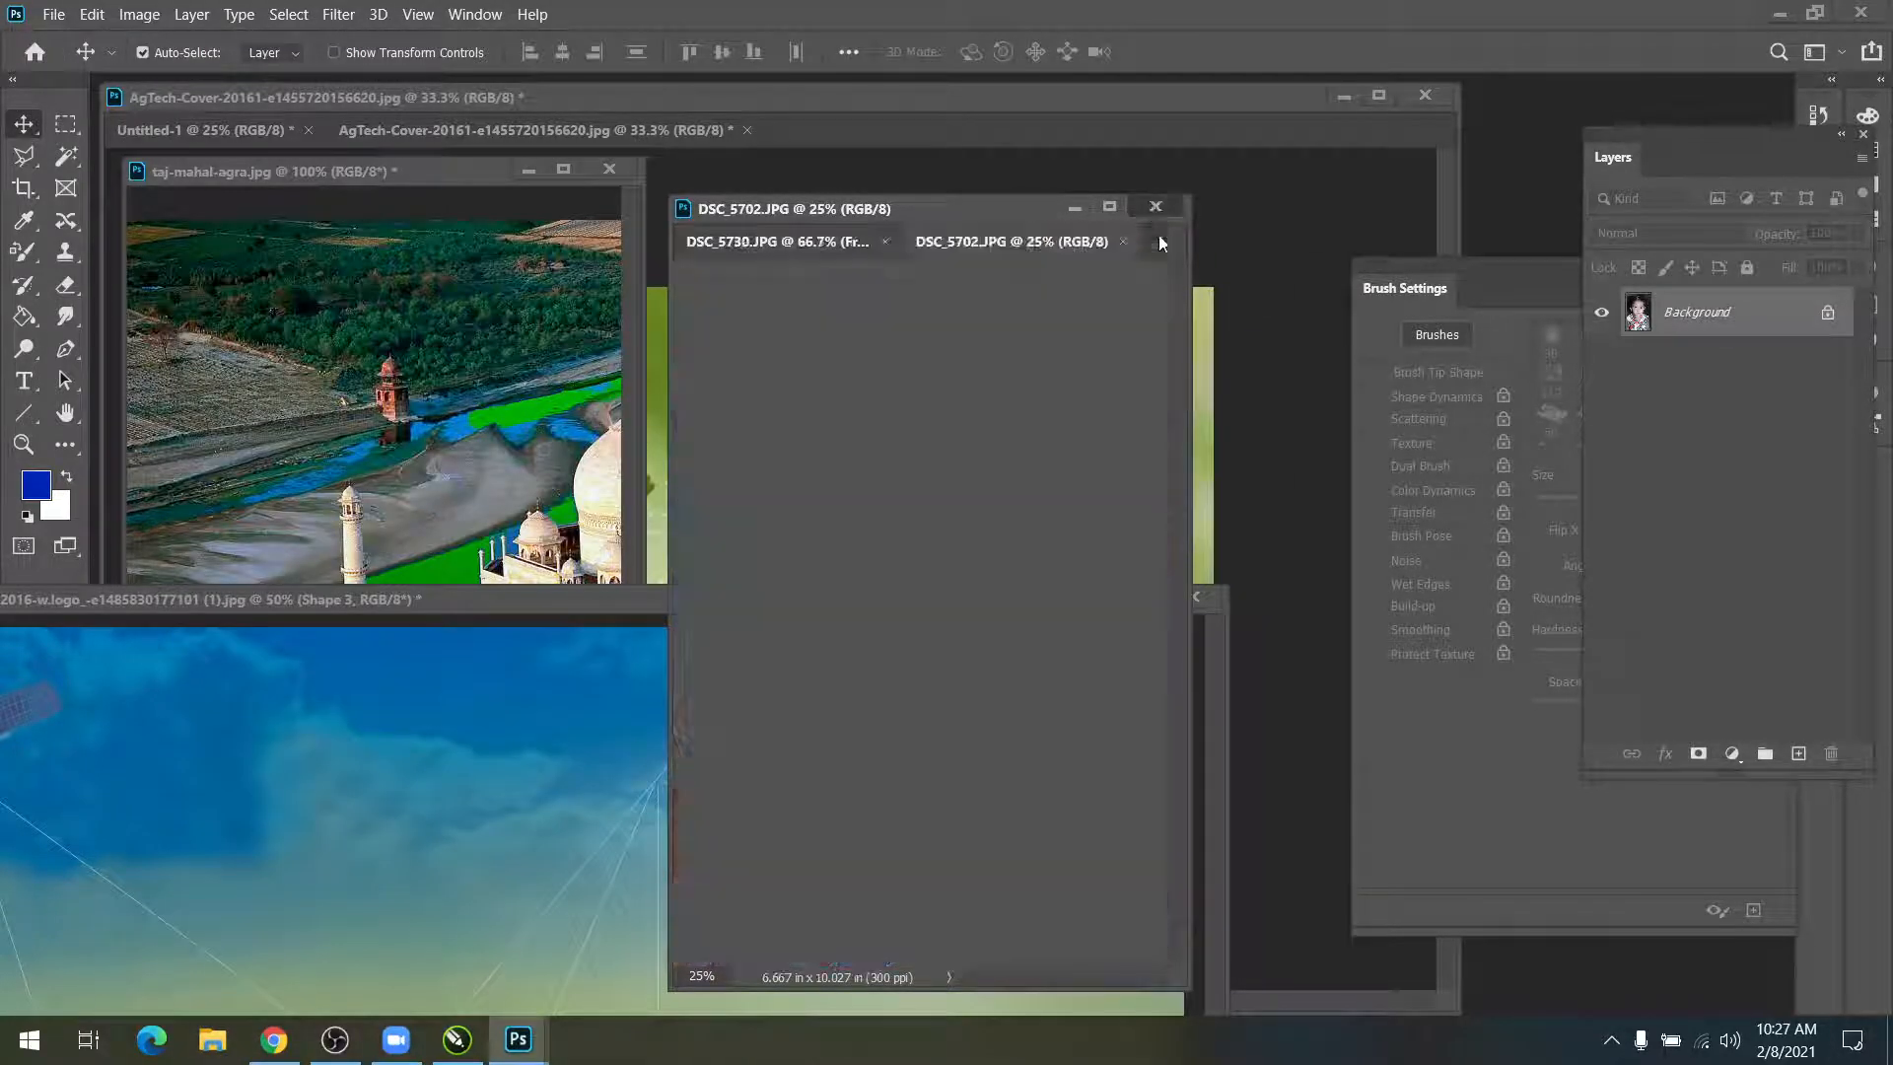
Step: Close the AgTech report cover and taj-mahal-agra.jpg without saving their changes
drag(1157, 600, 1109, 303)
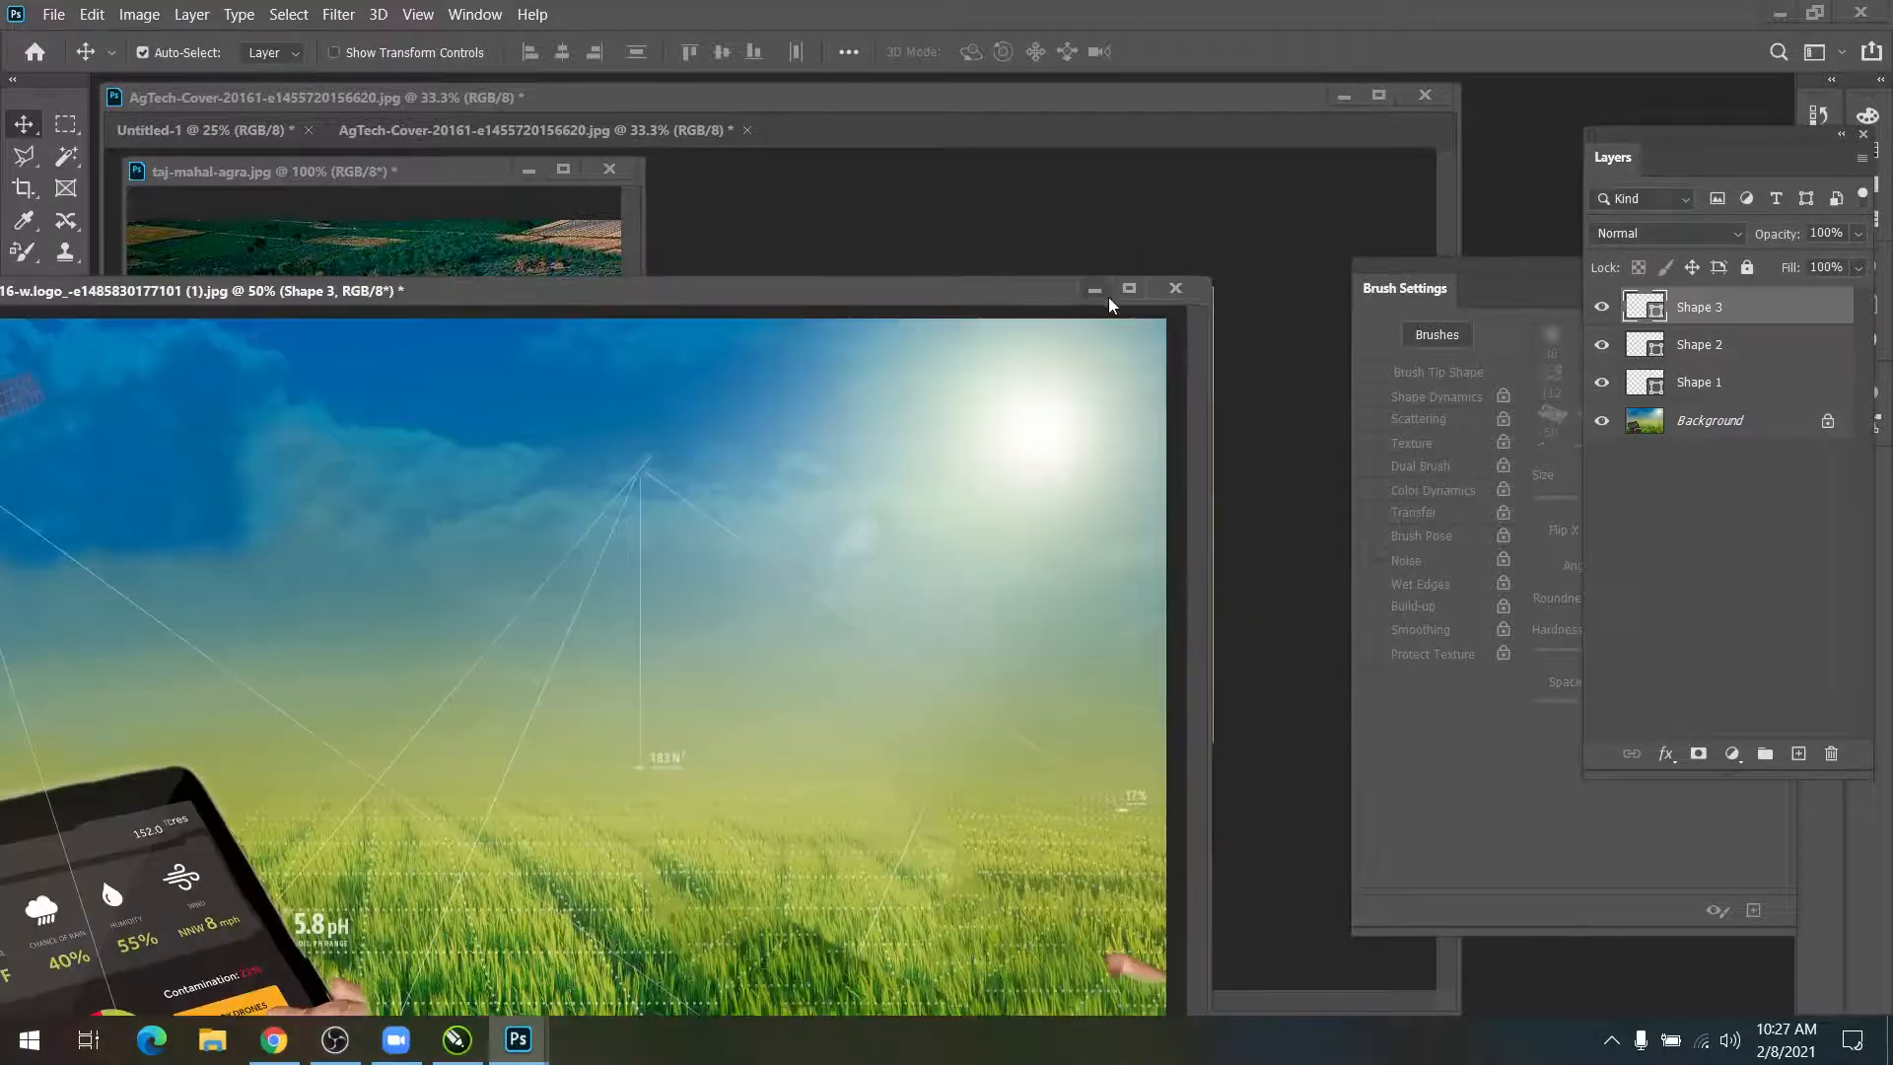
click(1175, 288)
click(974, 407)
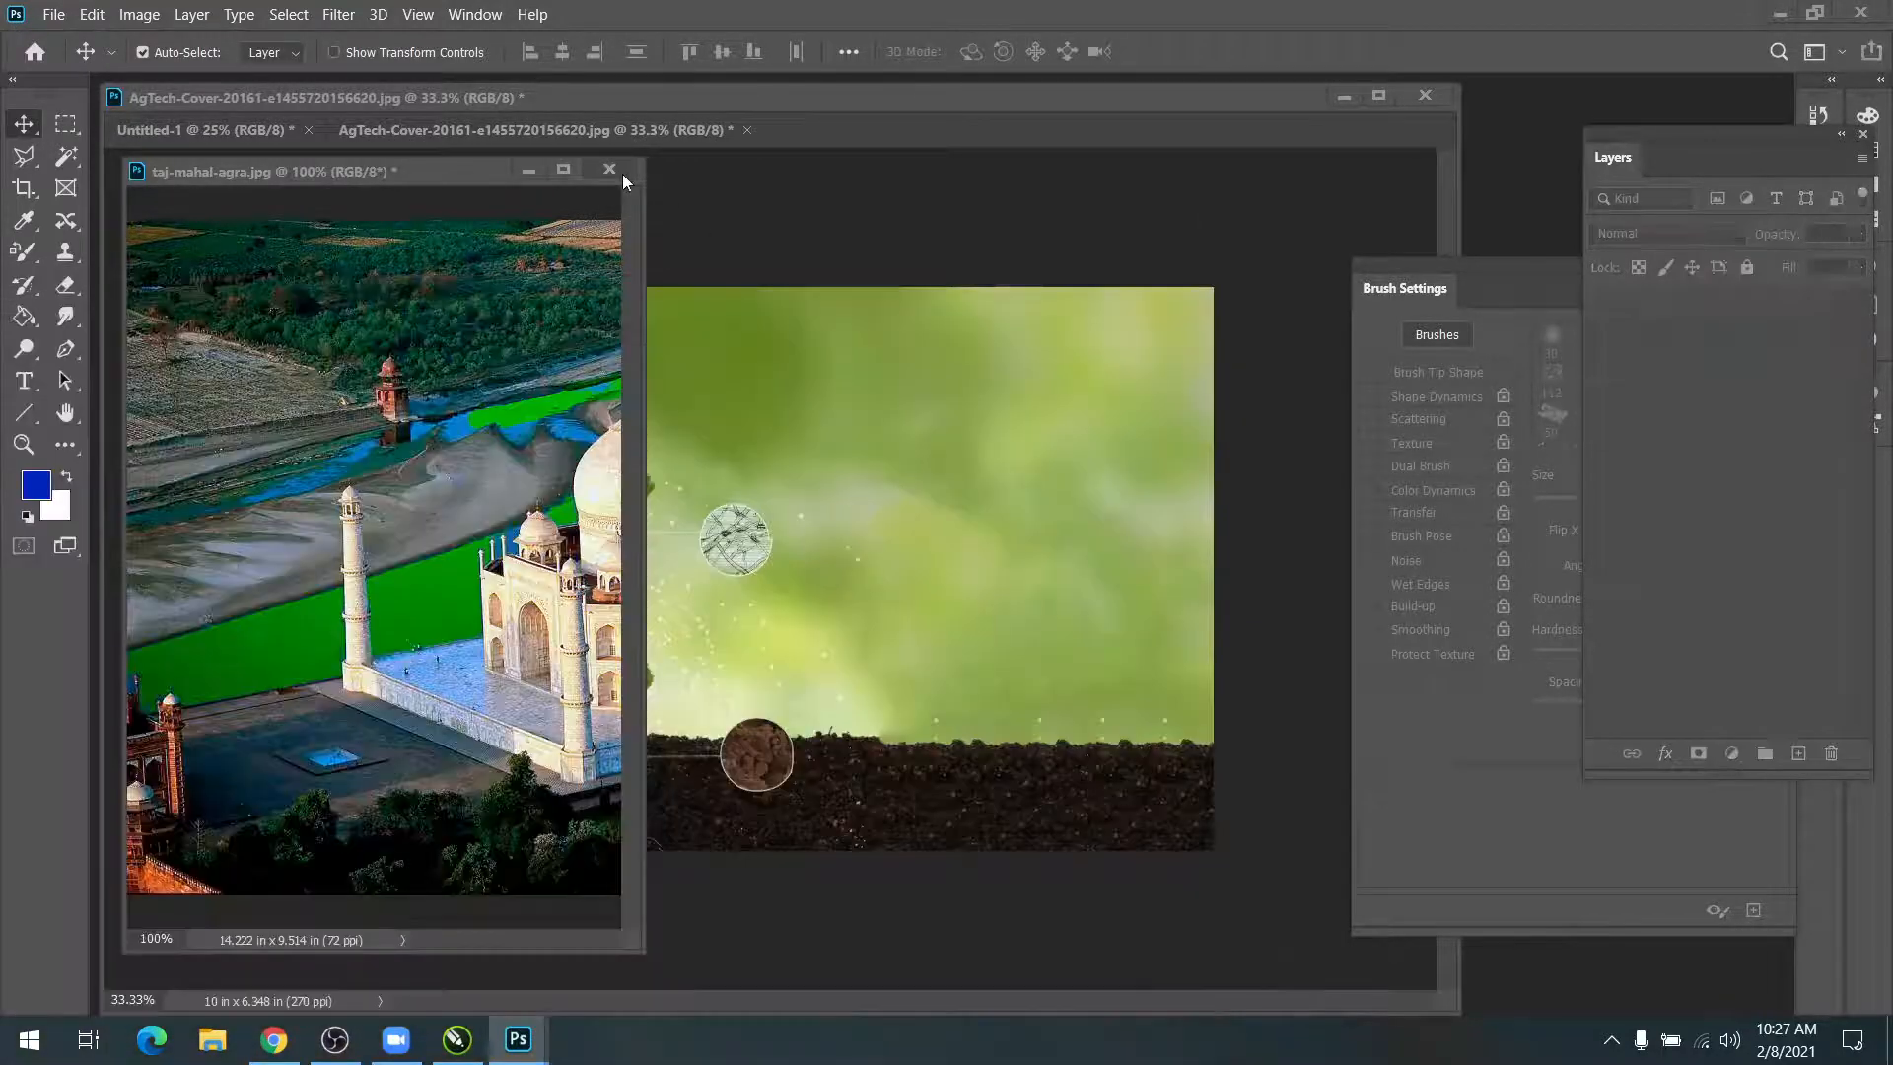
click(611, 170)
click(985, 403)
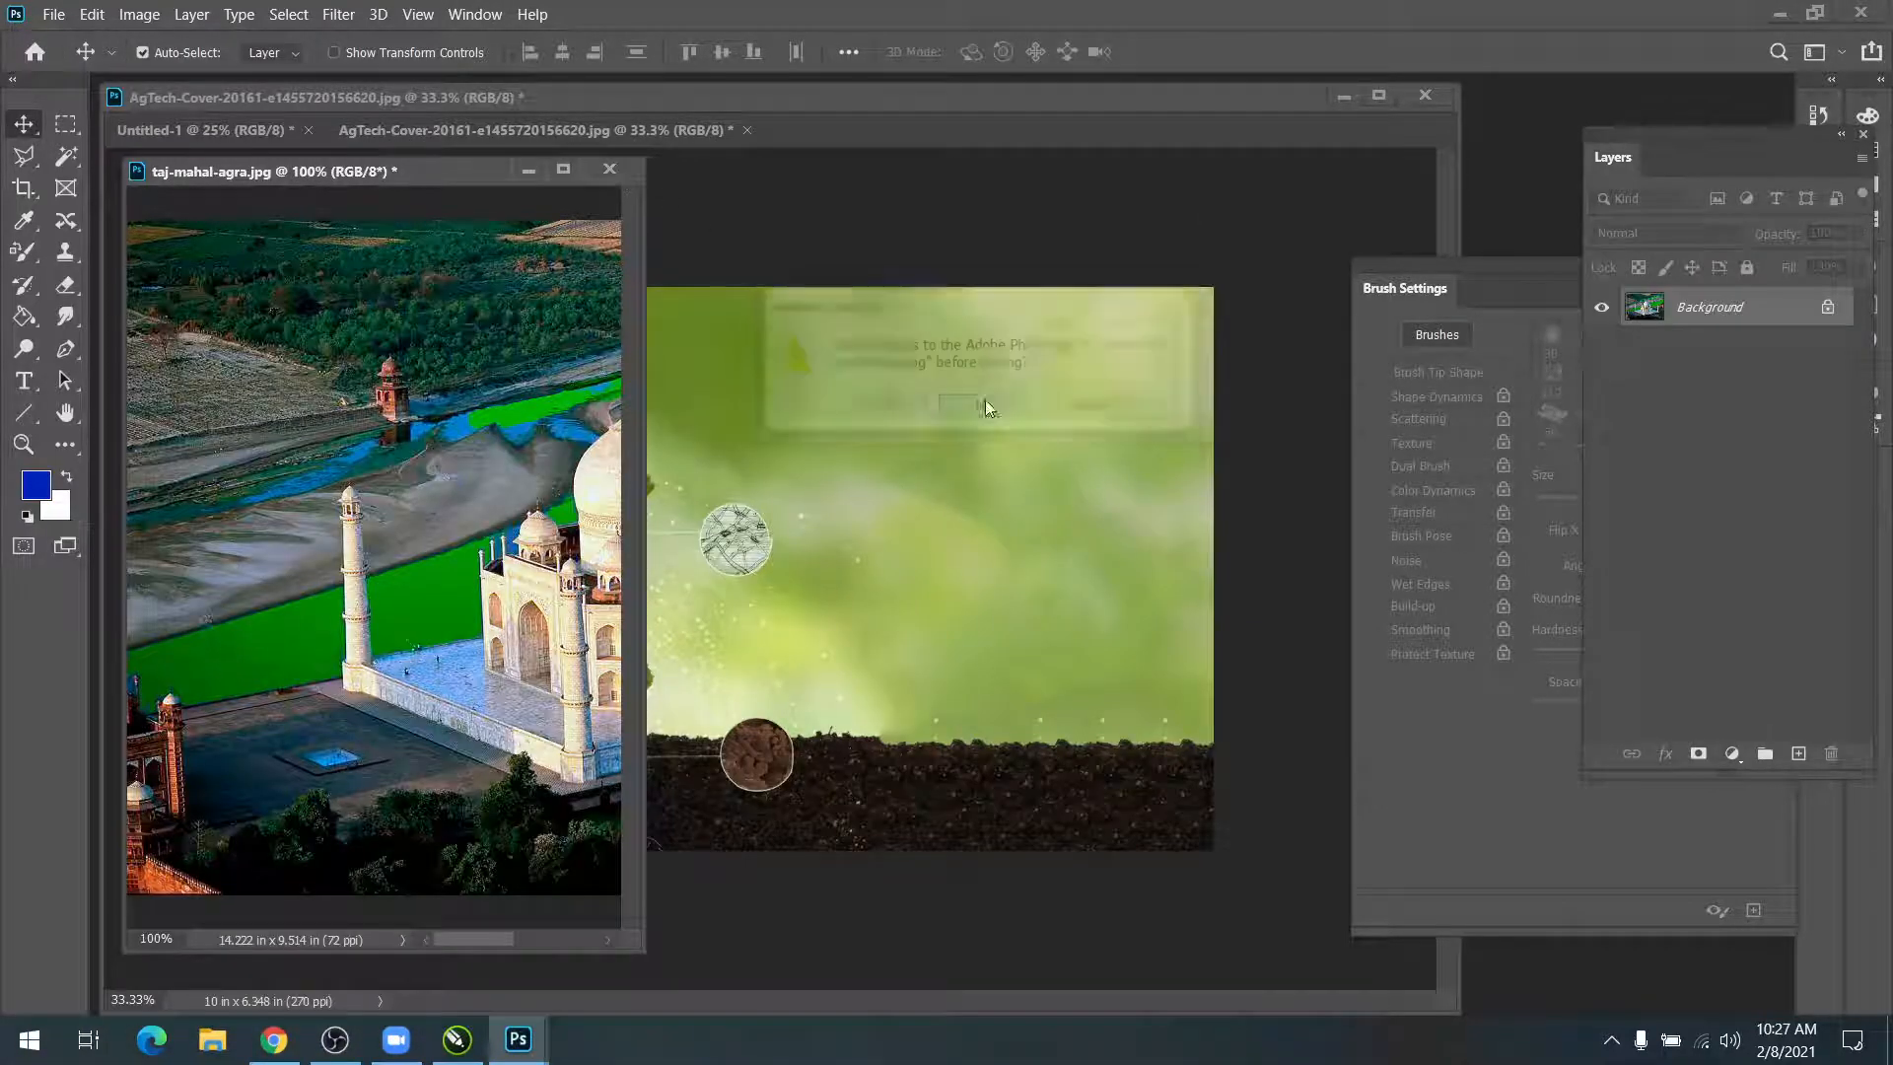
Step: Bring the AgTech-Cover document forward and close the floating Brush Settings panel
click(253, 128)
click(404, 126)
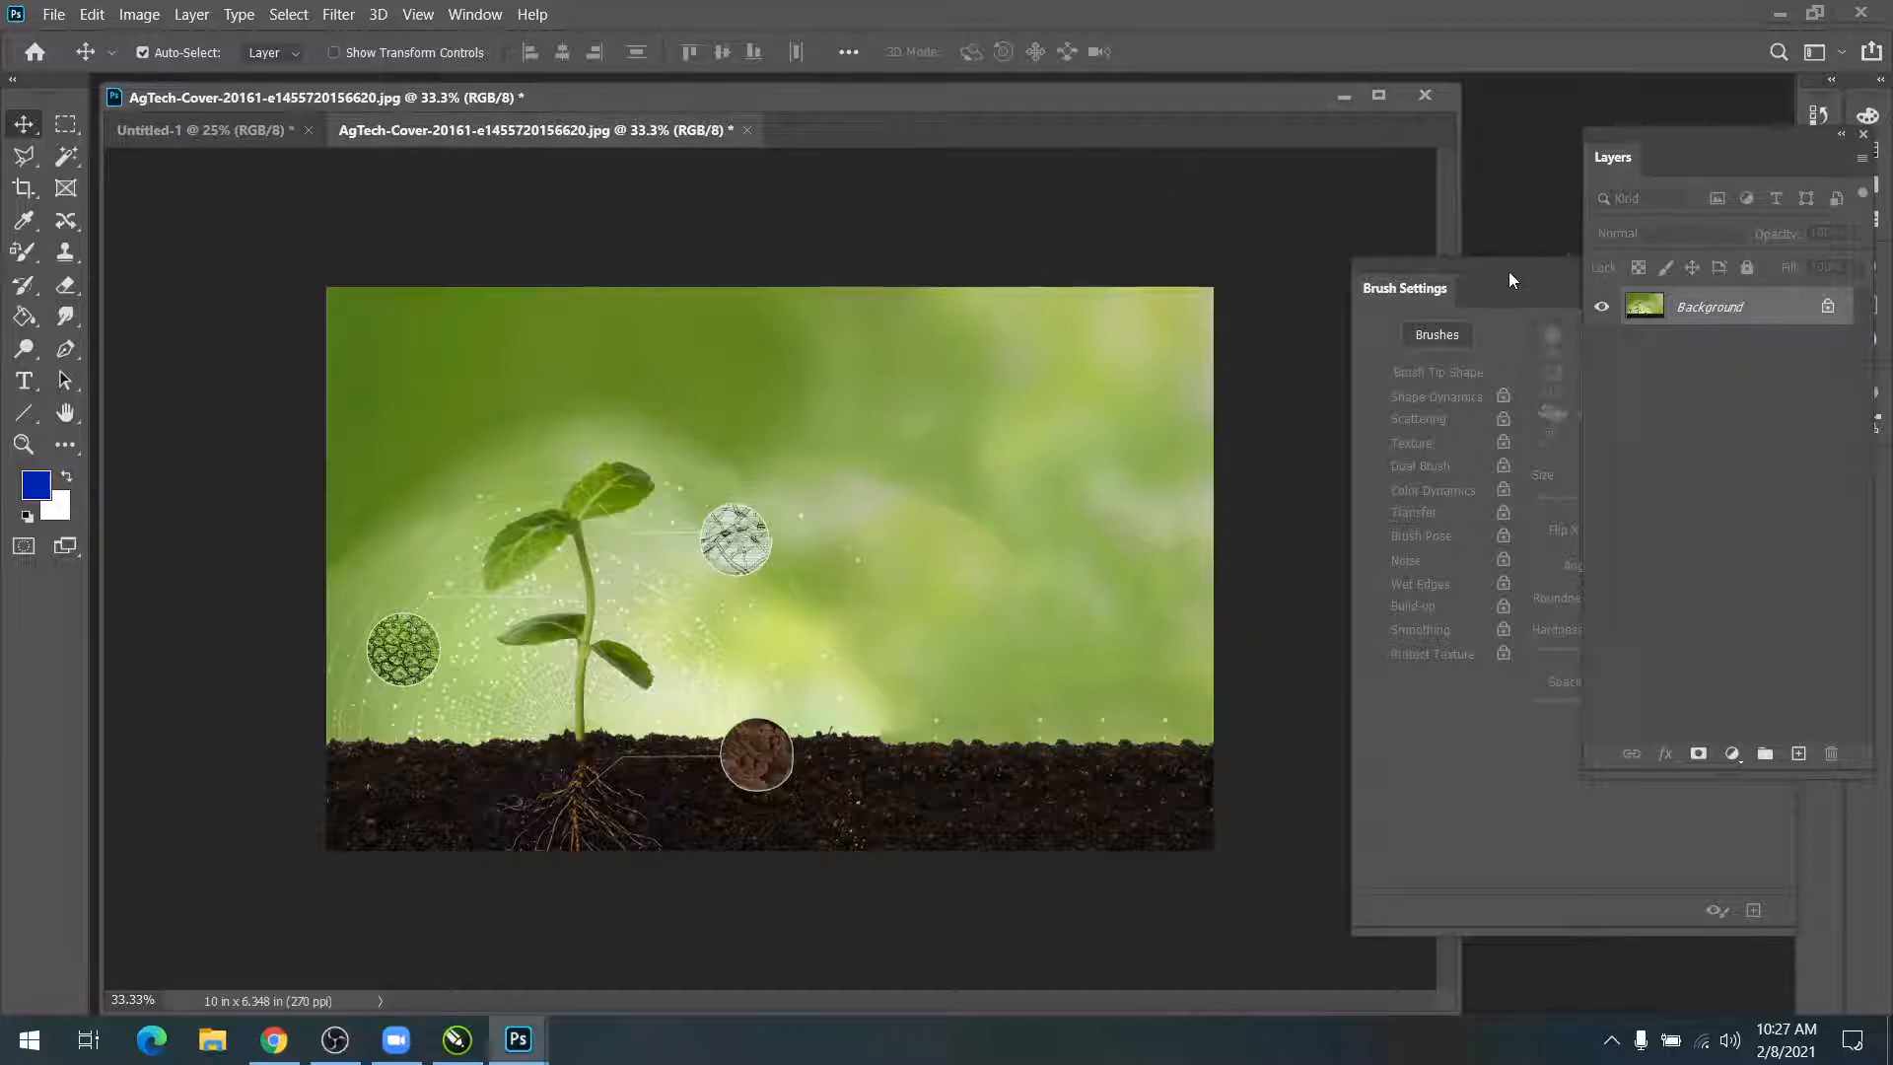
drag(1513, 274, 1300, 274)
click(1557, 266)
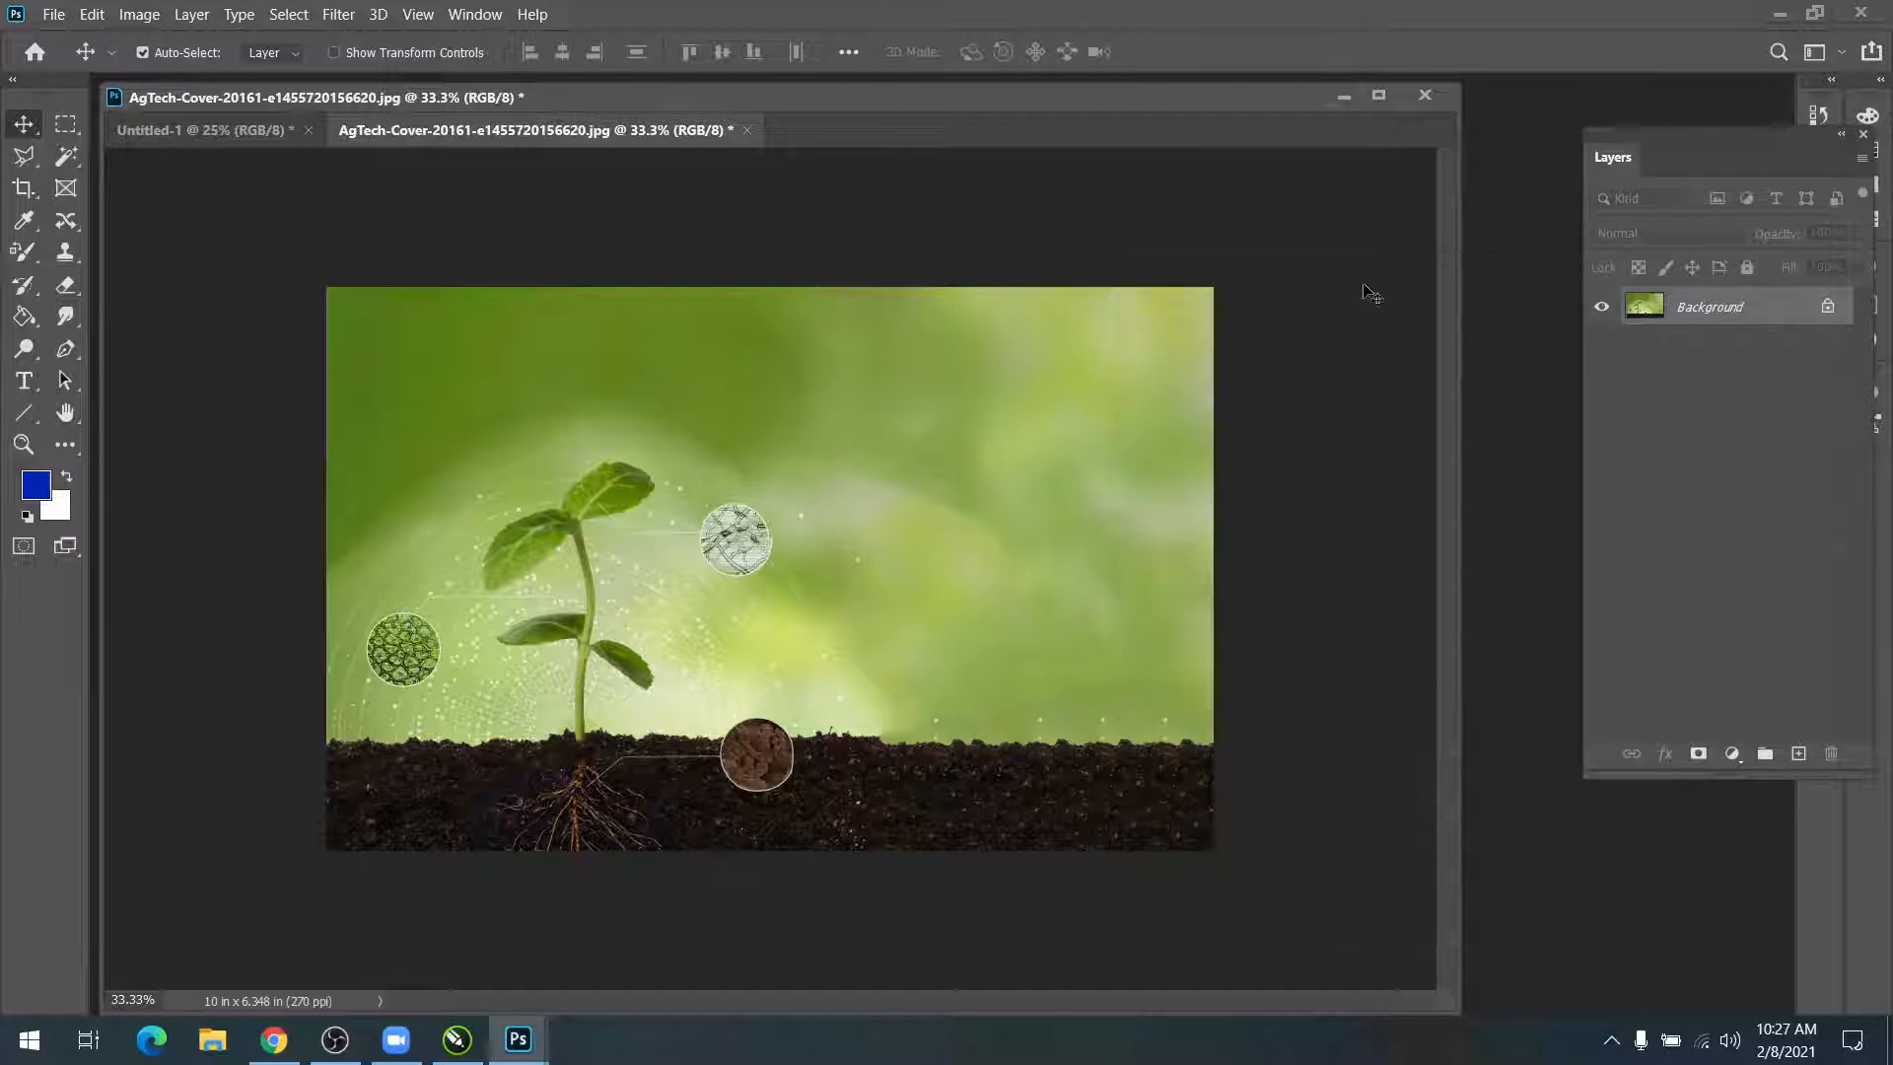
Step: Separate the AgTech-Cover image from the tabbed window and close both it and Untitled-1 without saving
drag(638, 136, 651, 210)
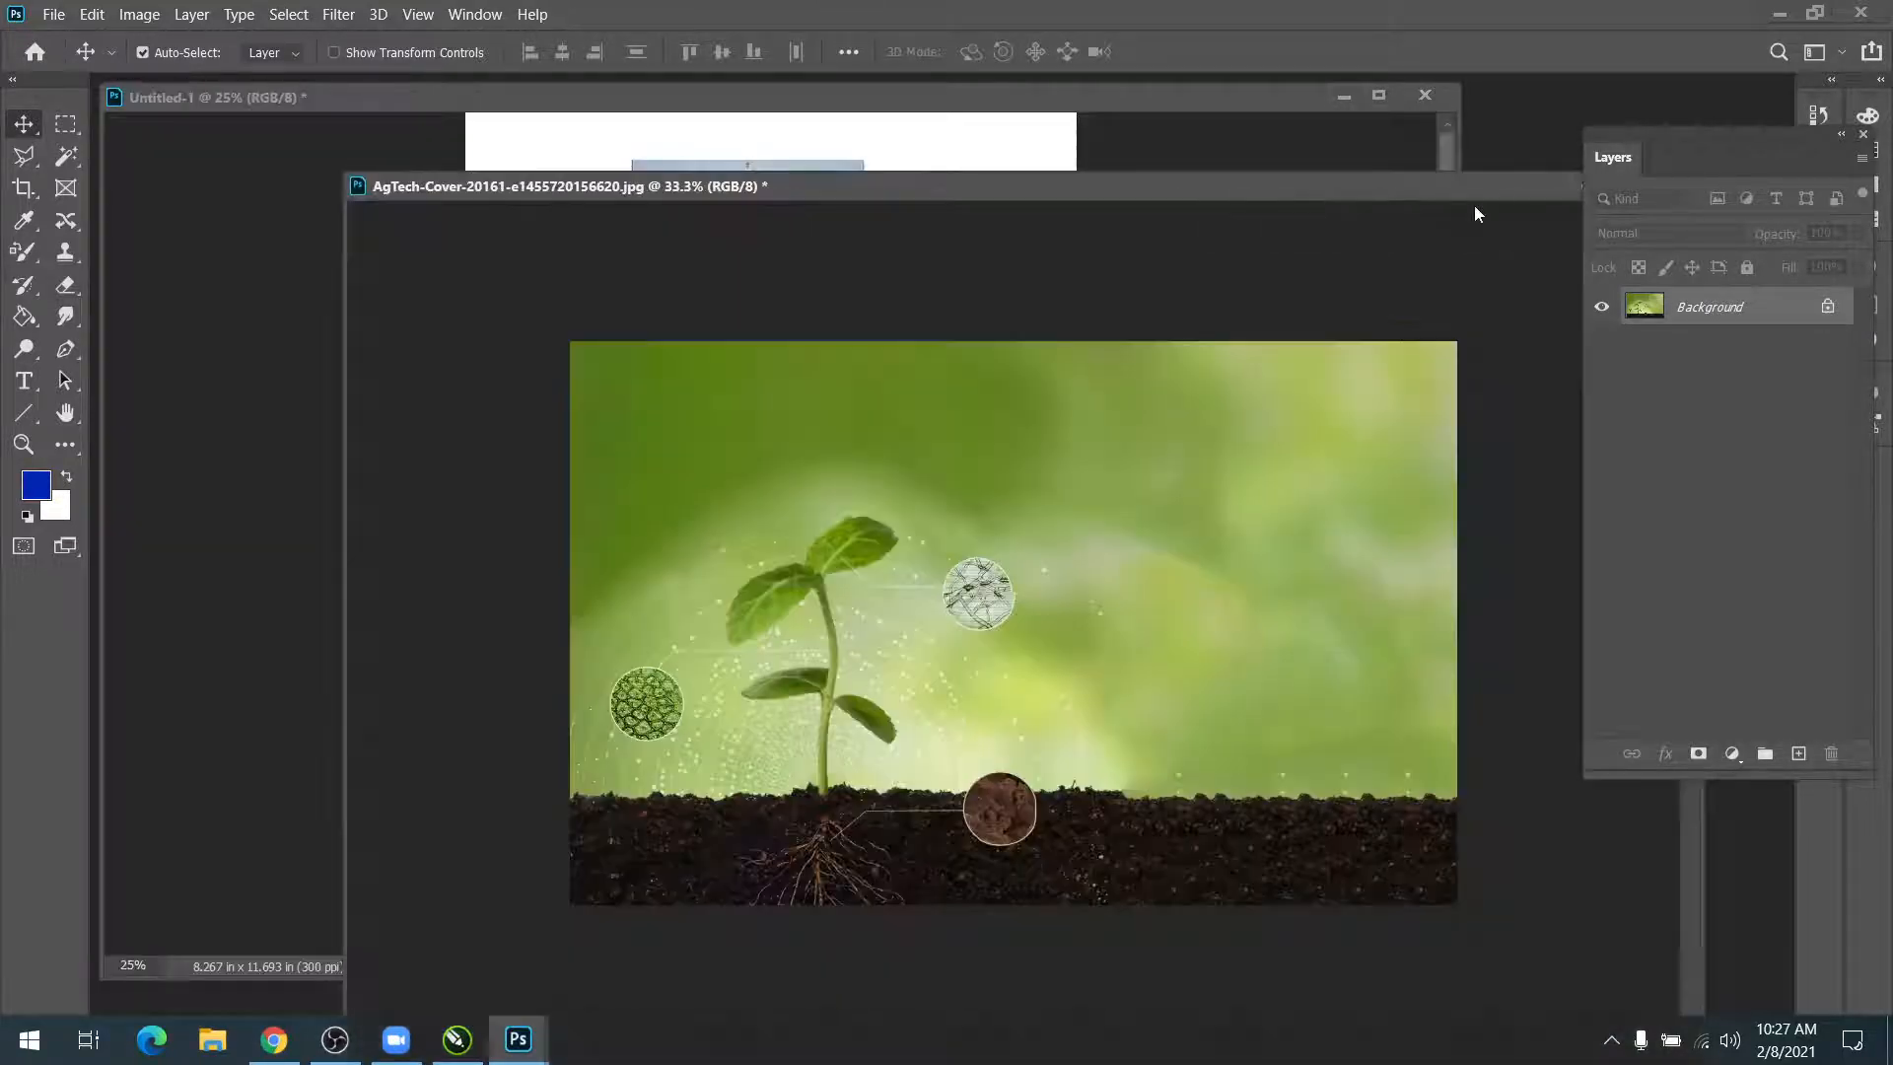
drag(1475, 209, 1093, 187)
click(1331, 174)
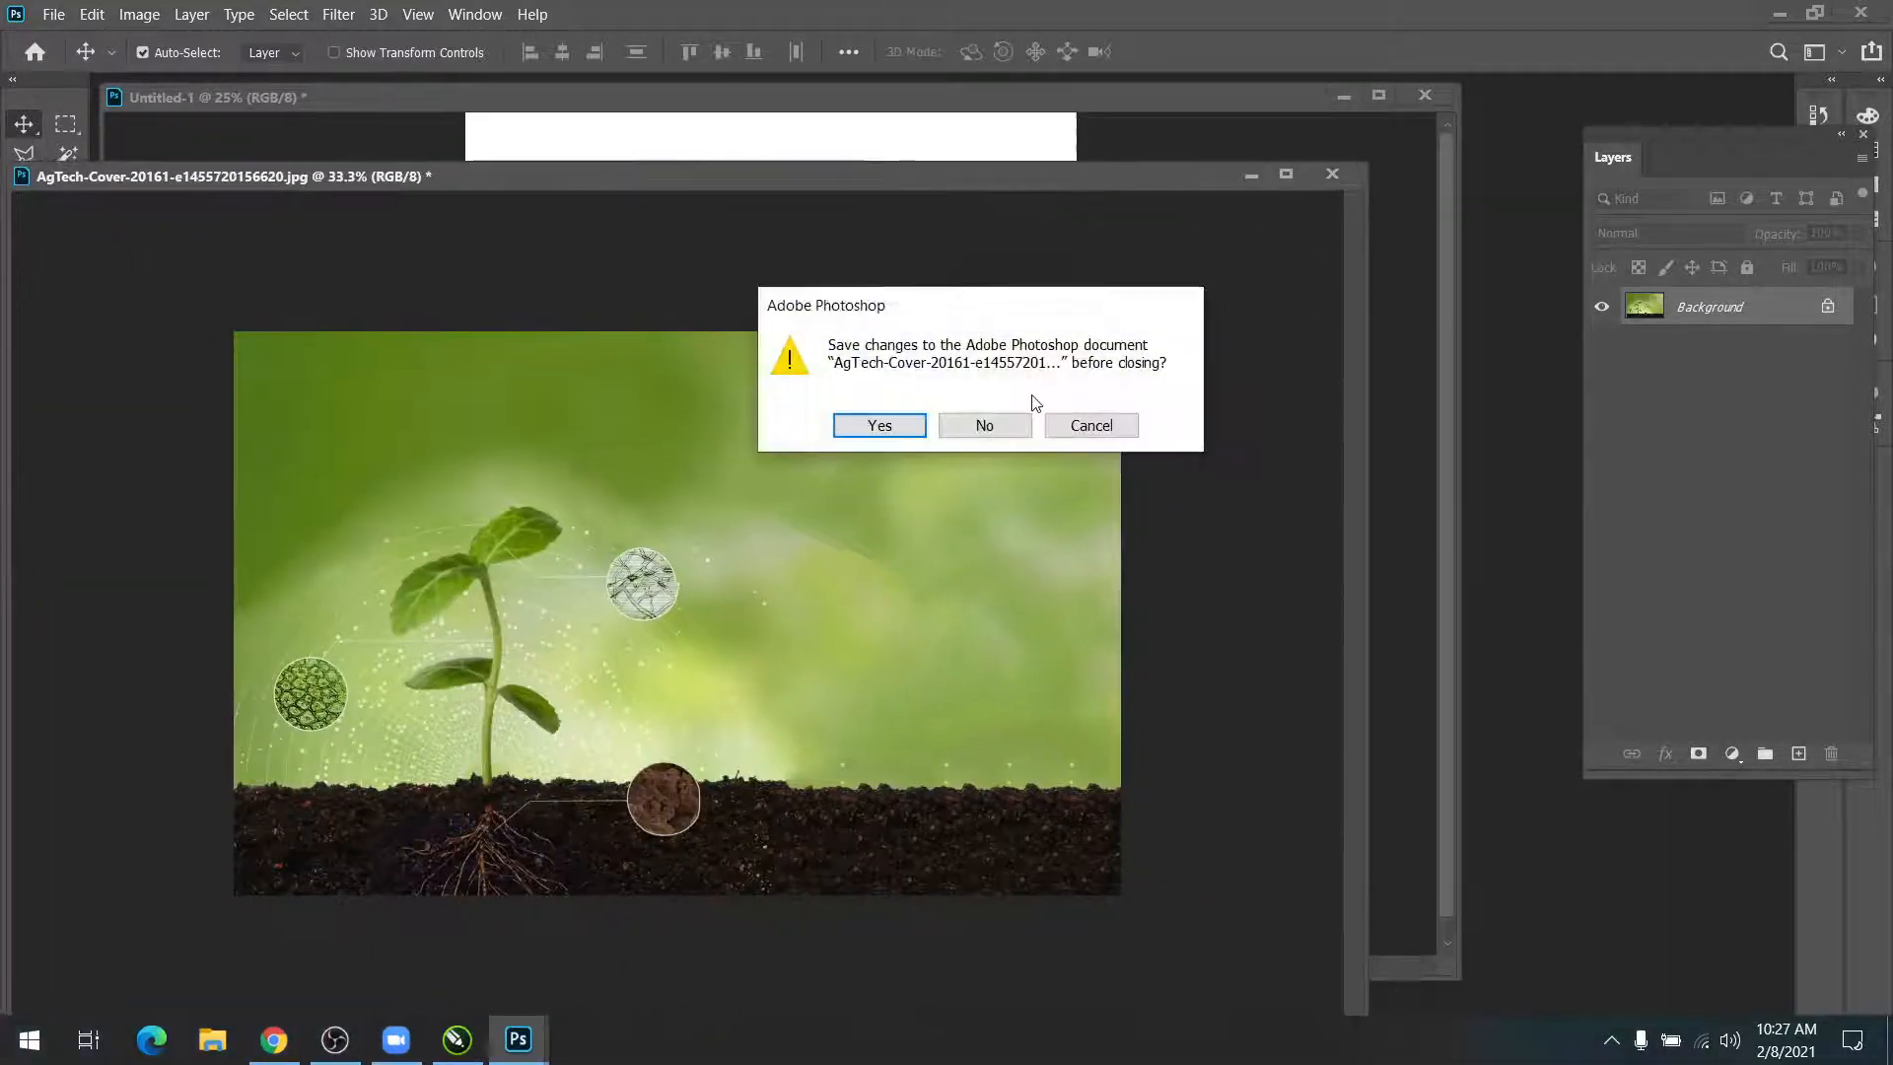
click(1010, 424)
click(1420, 95)
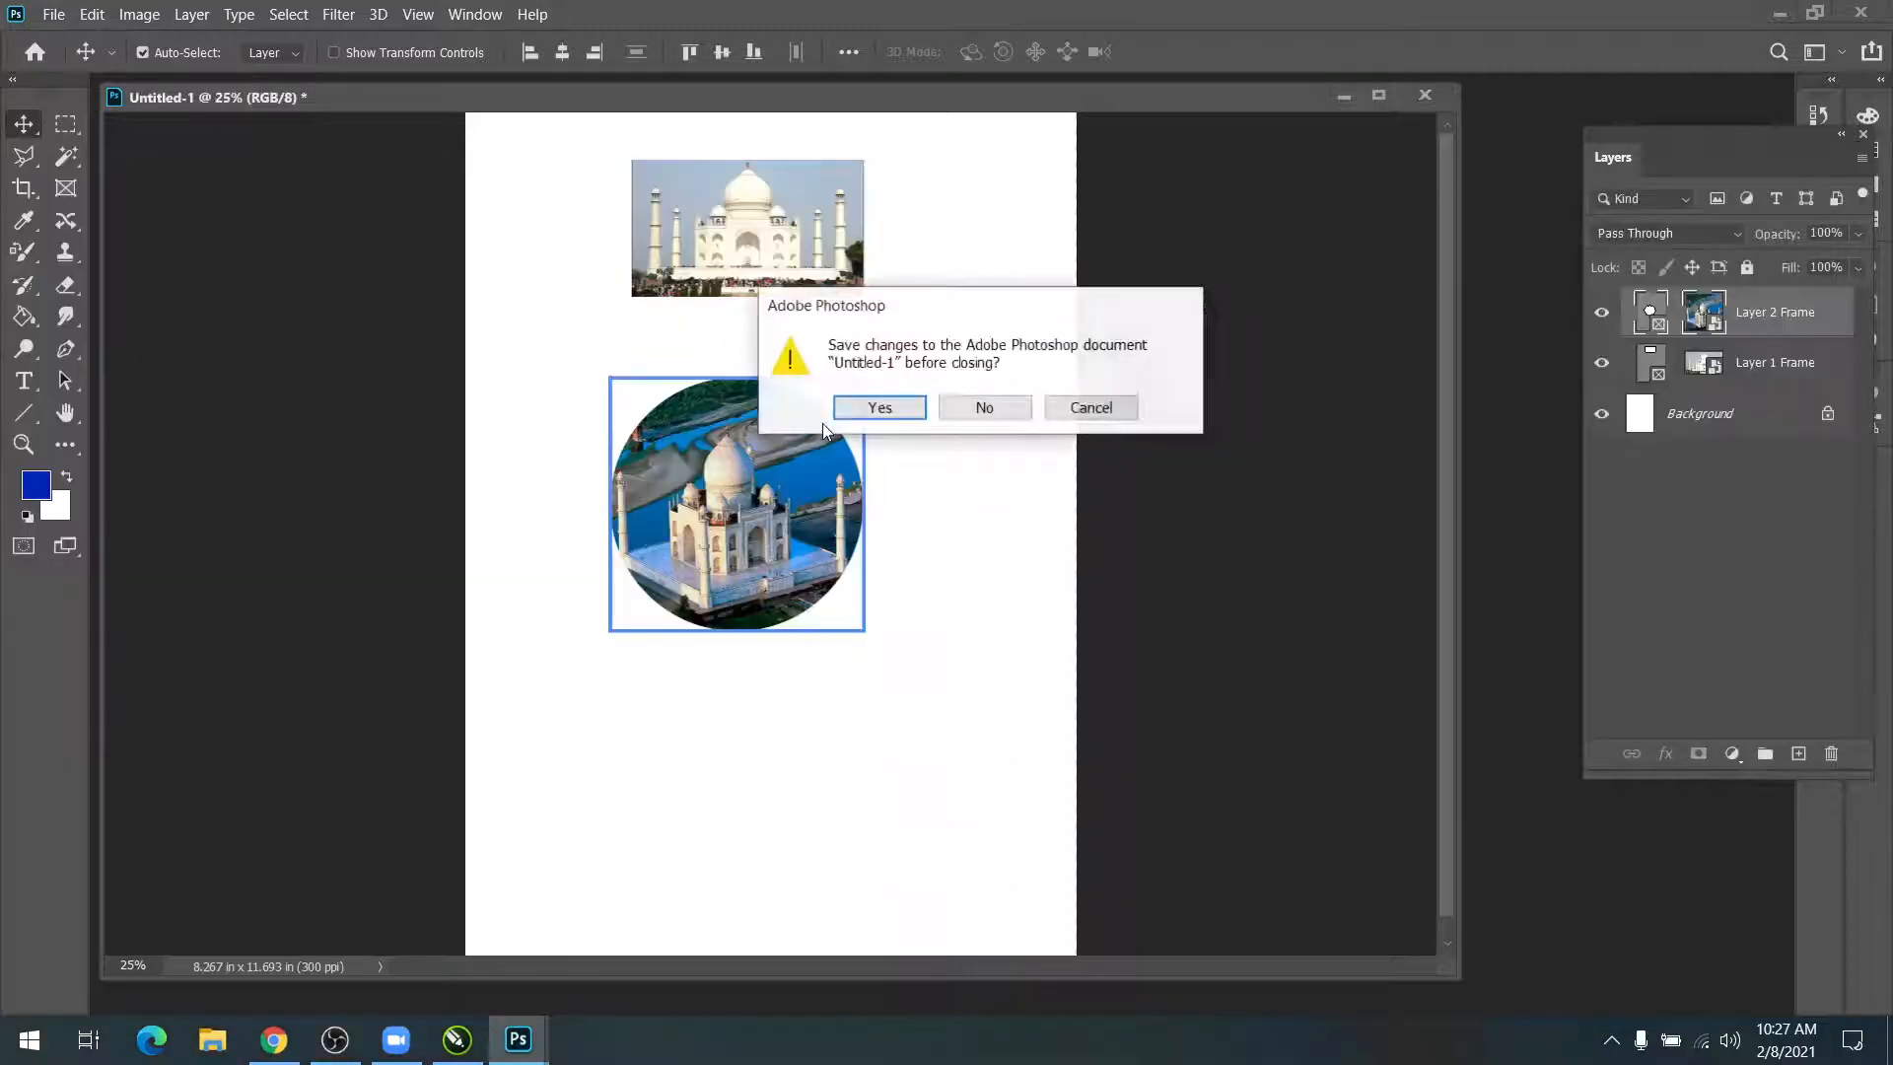
click(988, 408)
click(1289, 246)
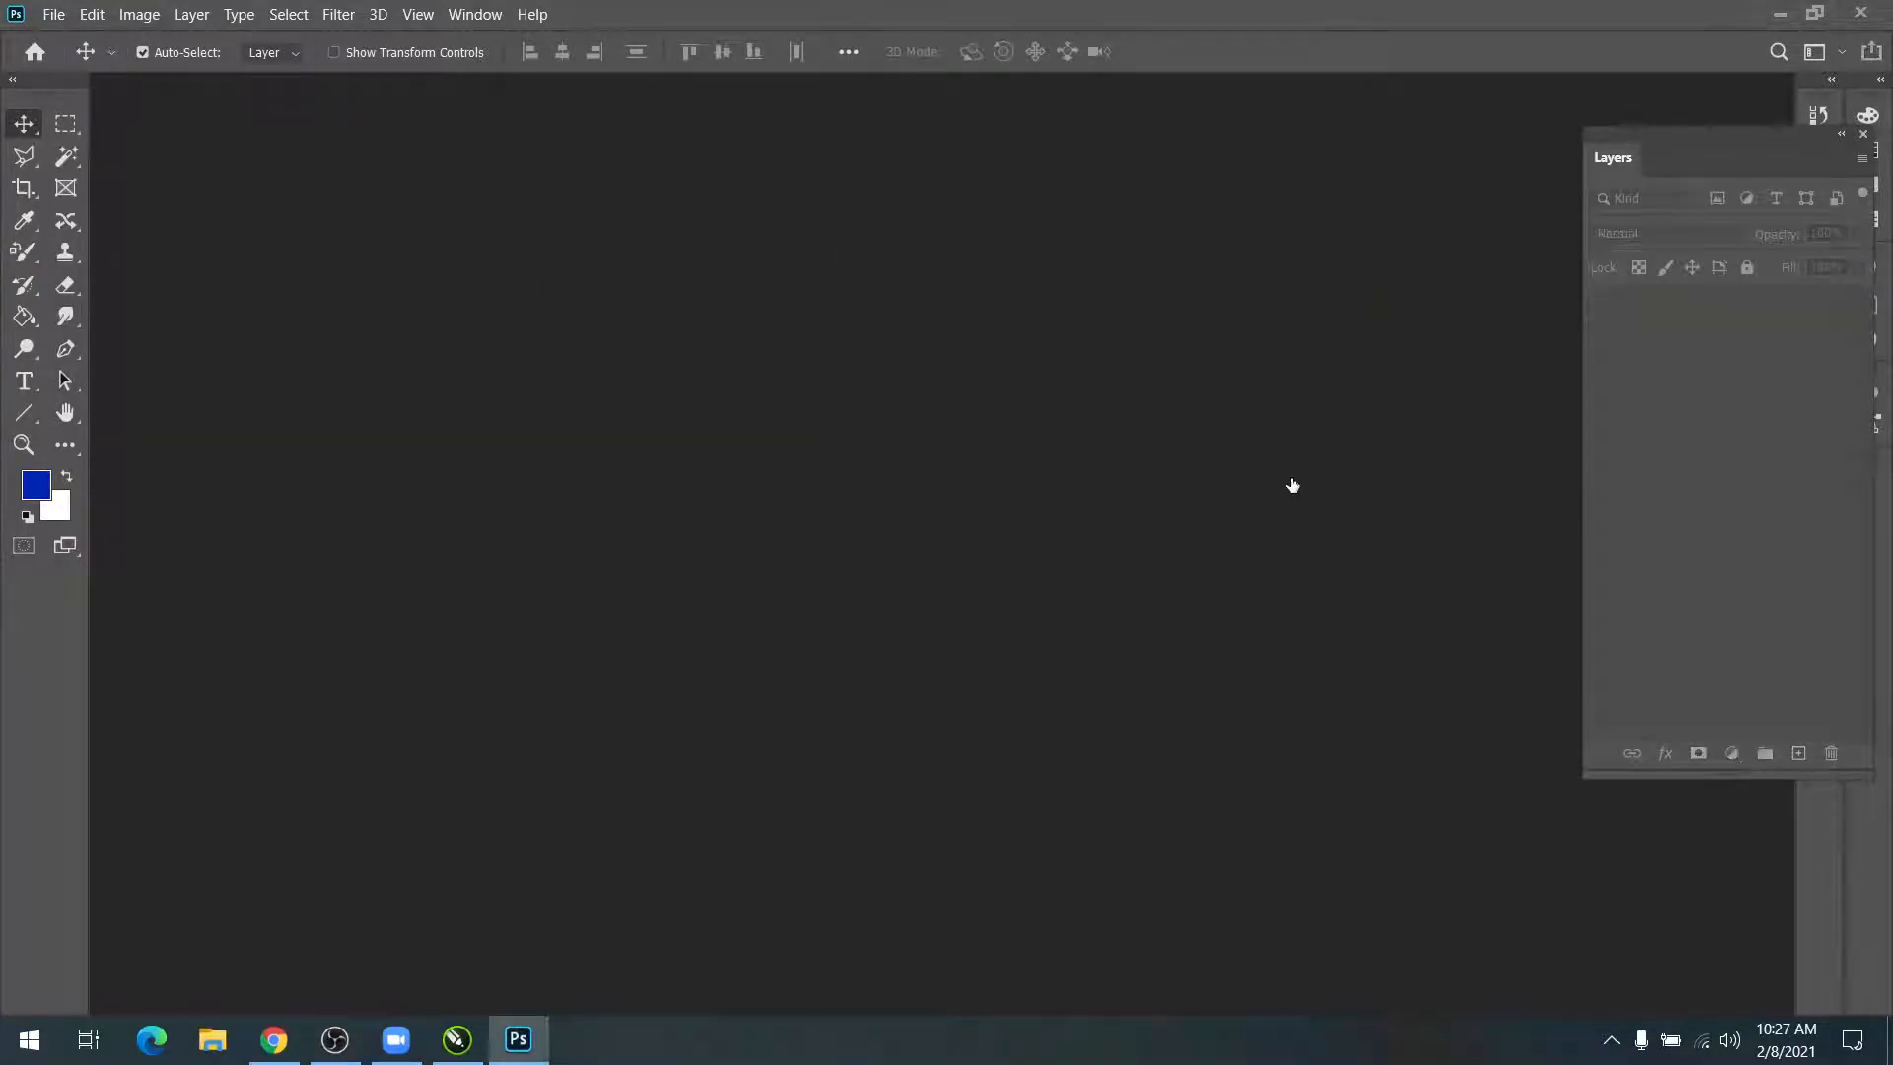
Step: Examine the General, Interface, Workspace and Tools pages of the Preferences
click(94, 14)
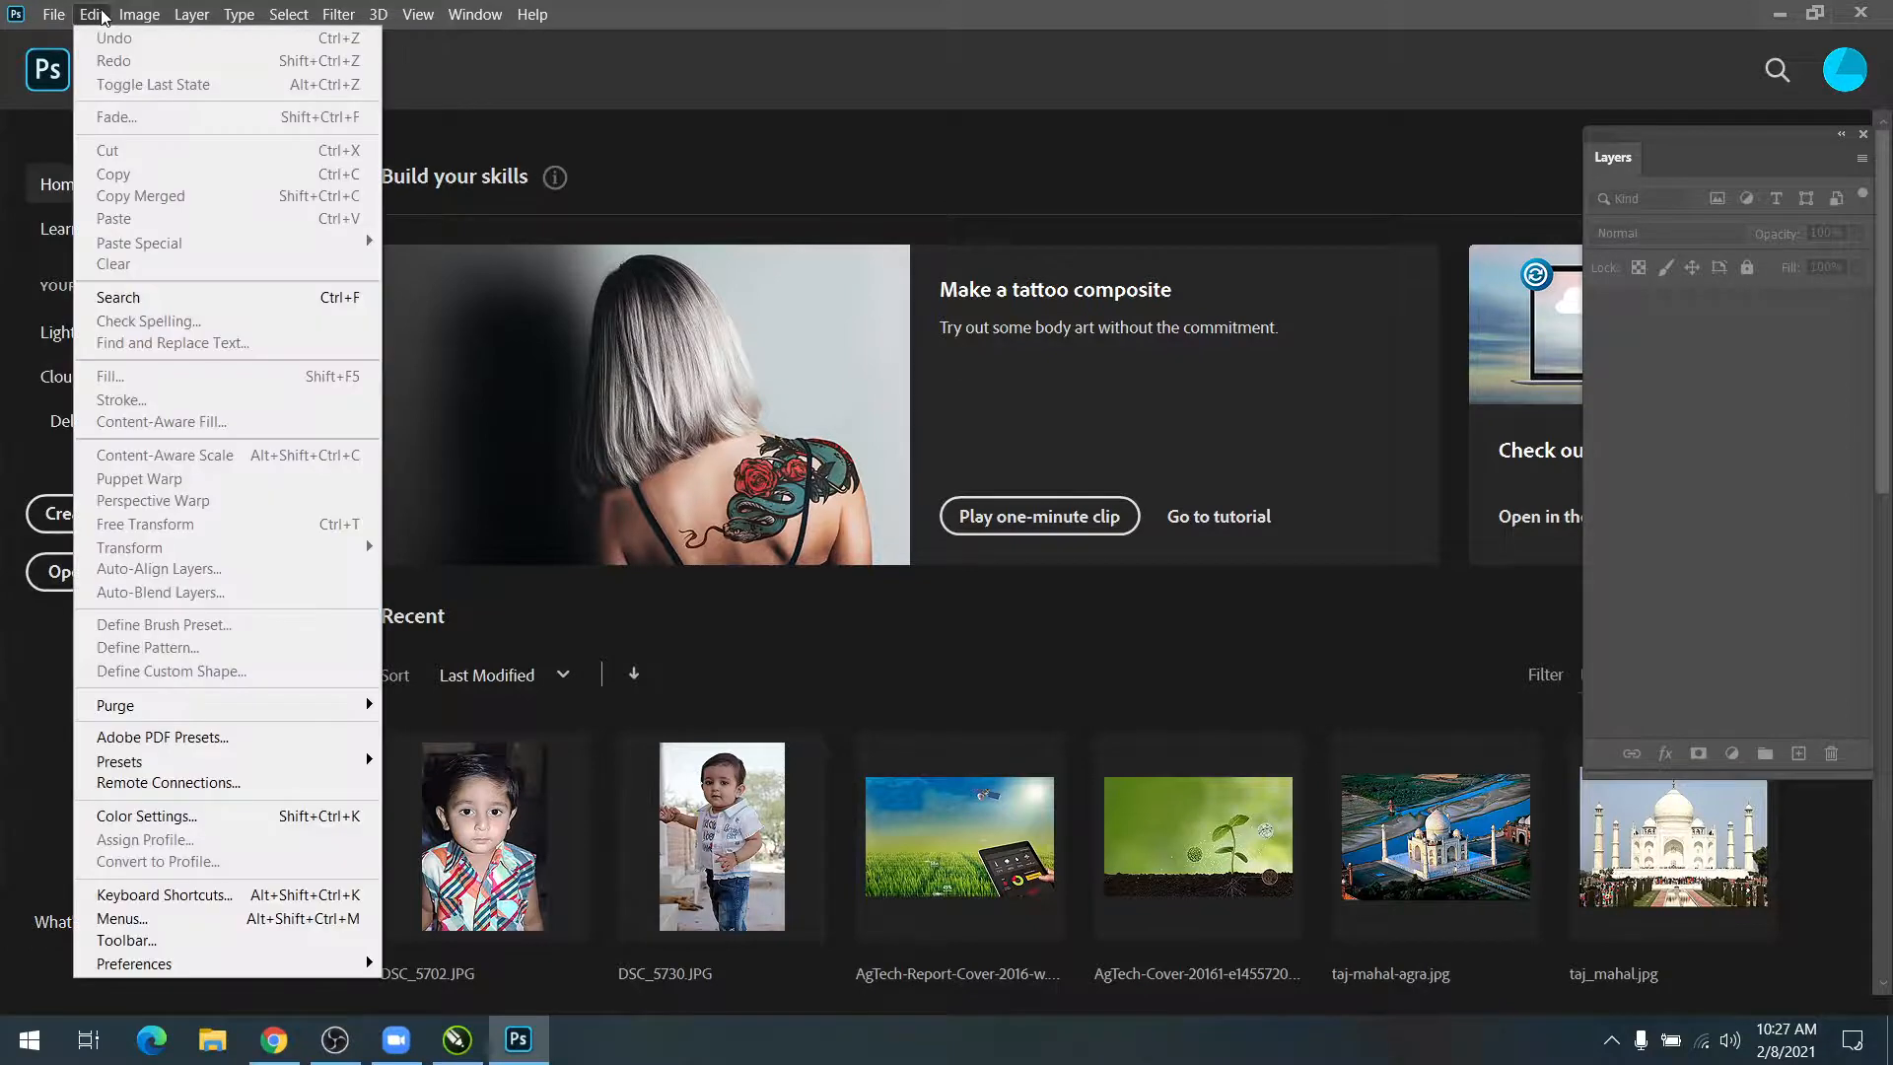
mouse_move(204, 962)
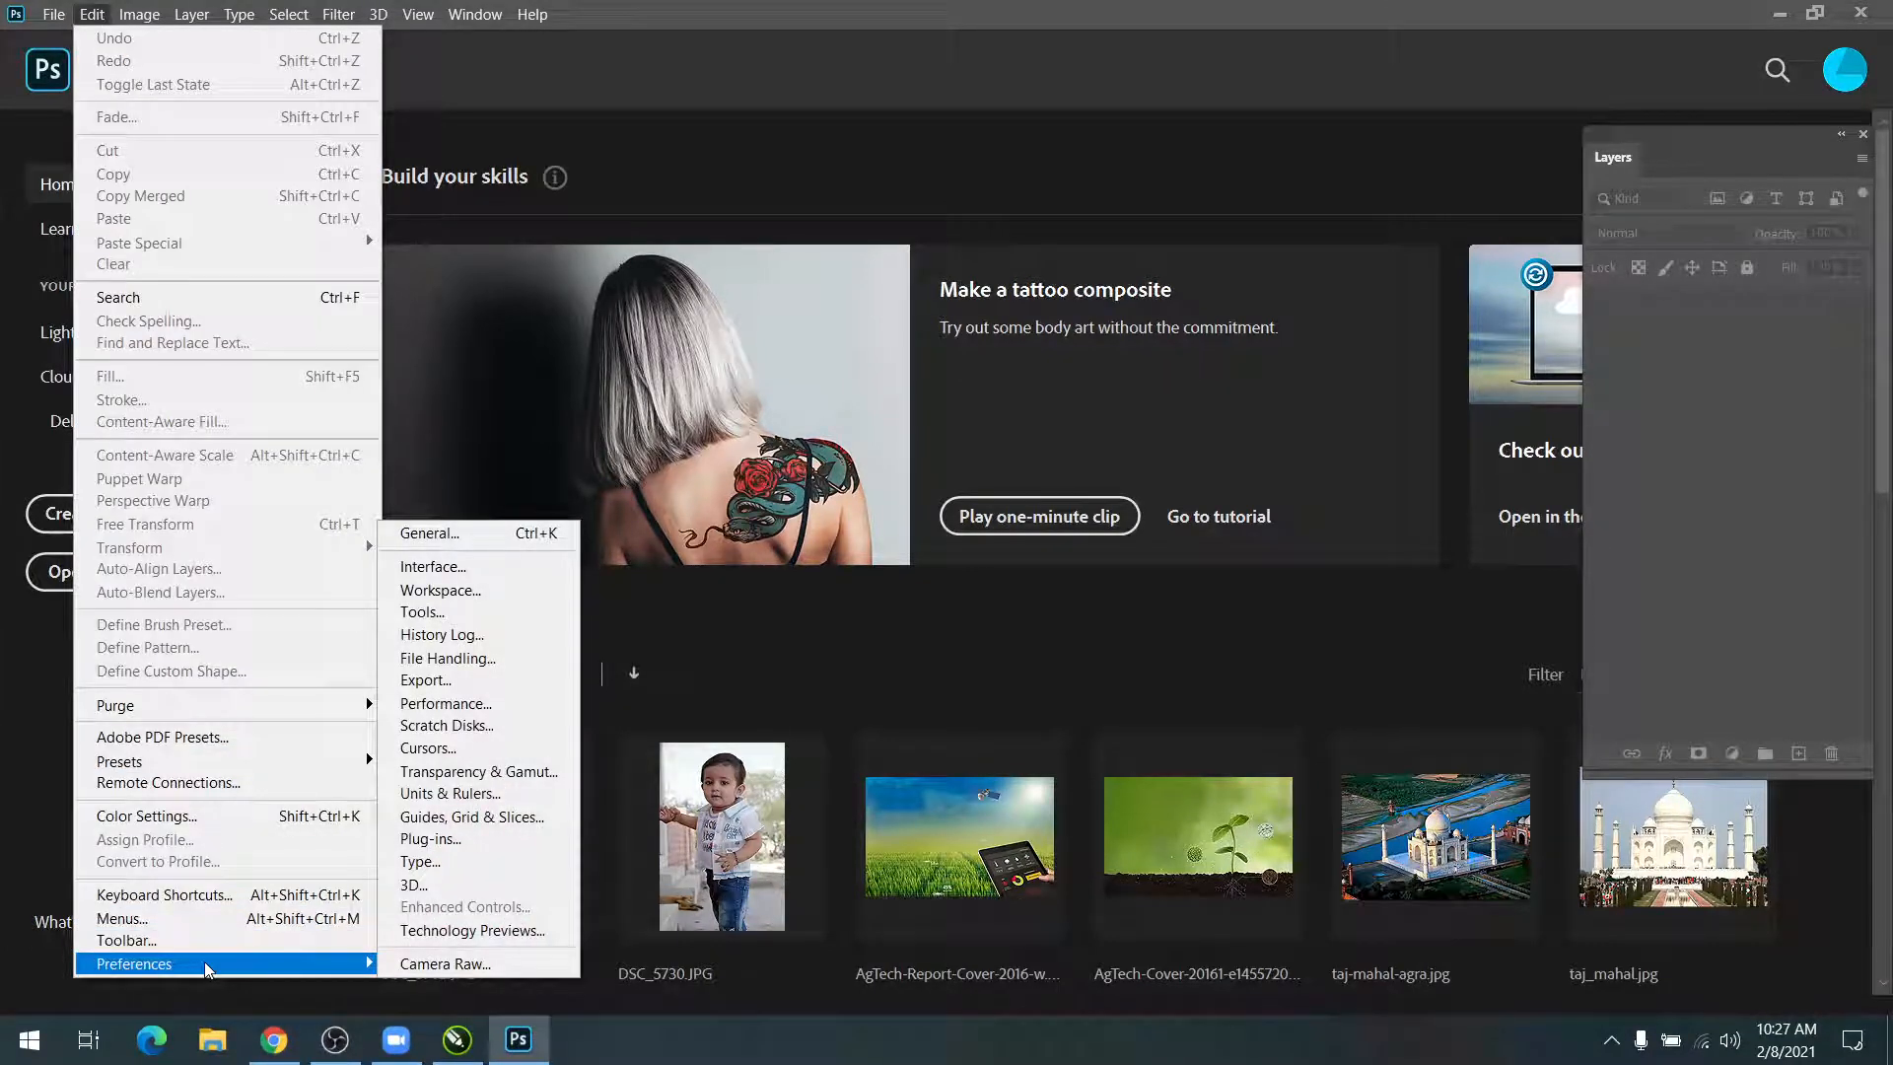
click(461, 529)
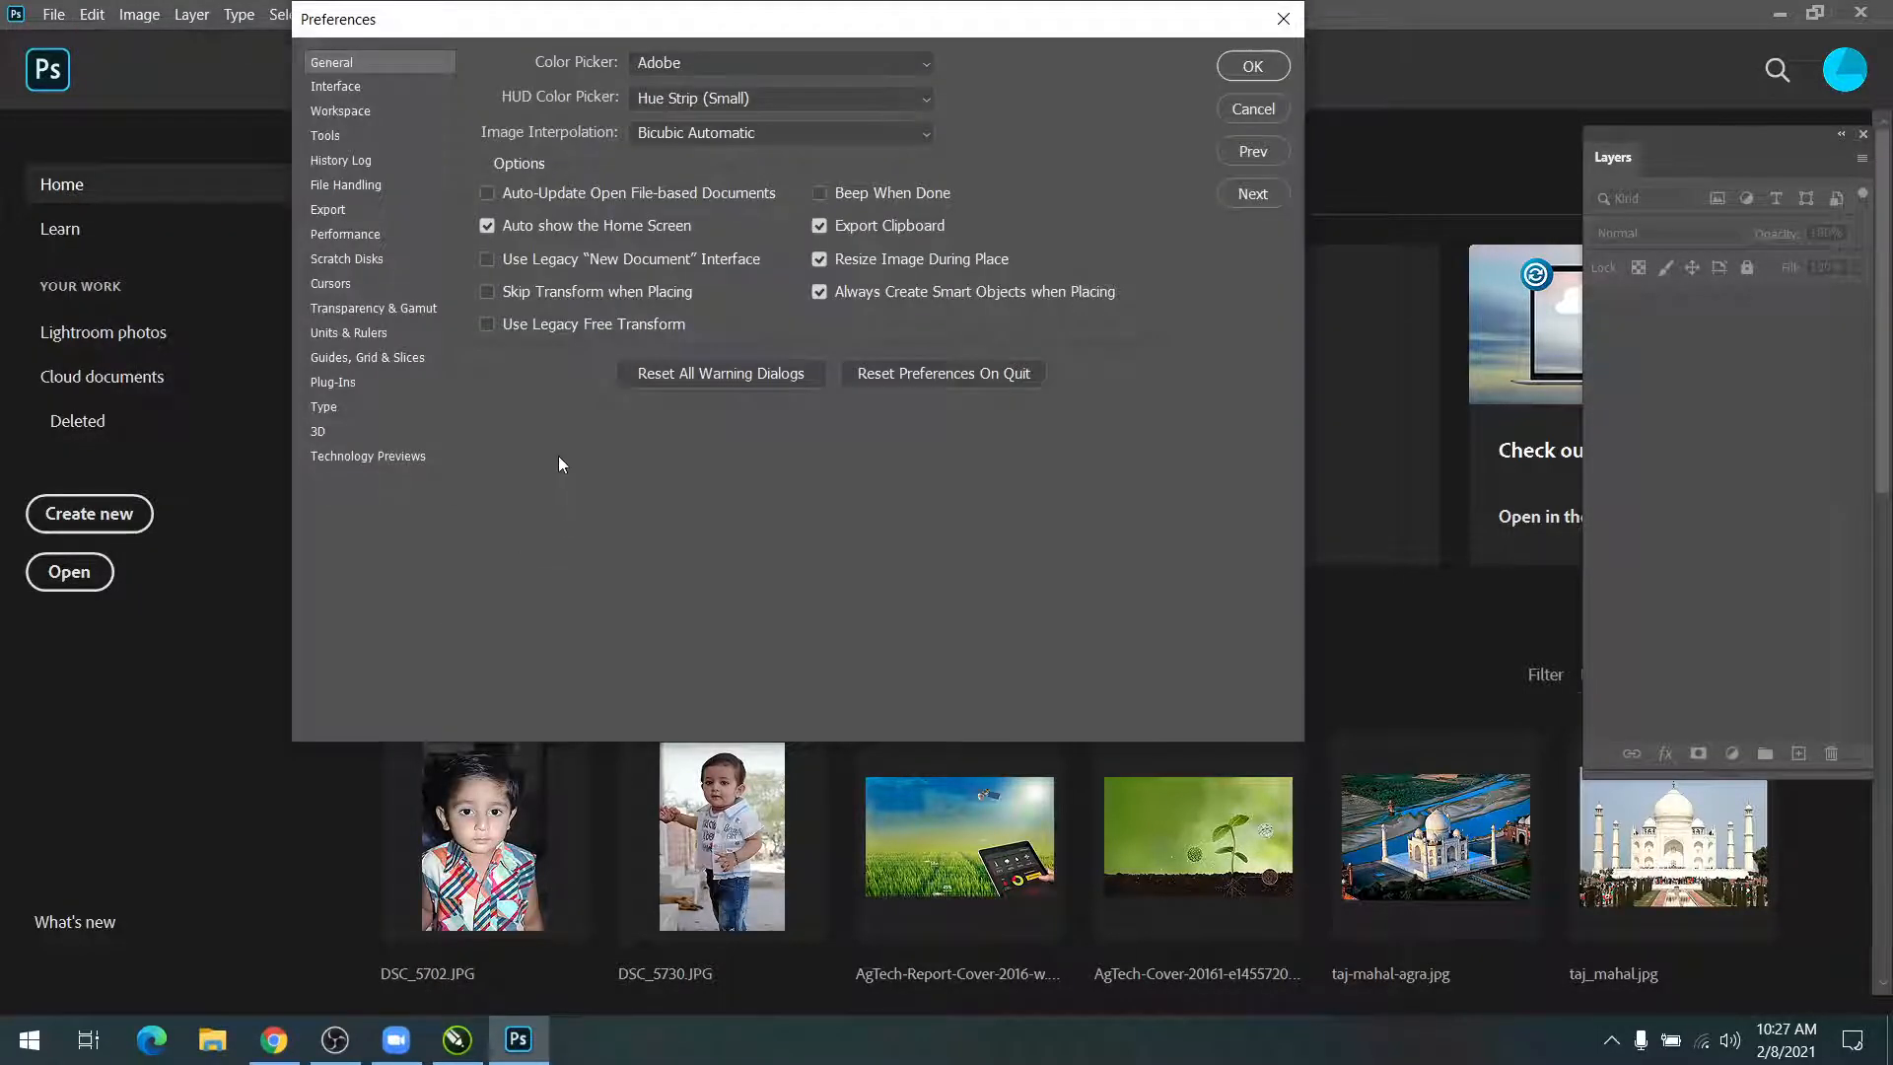
click(330, 91)
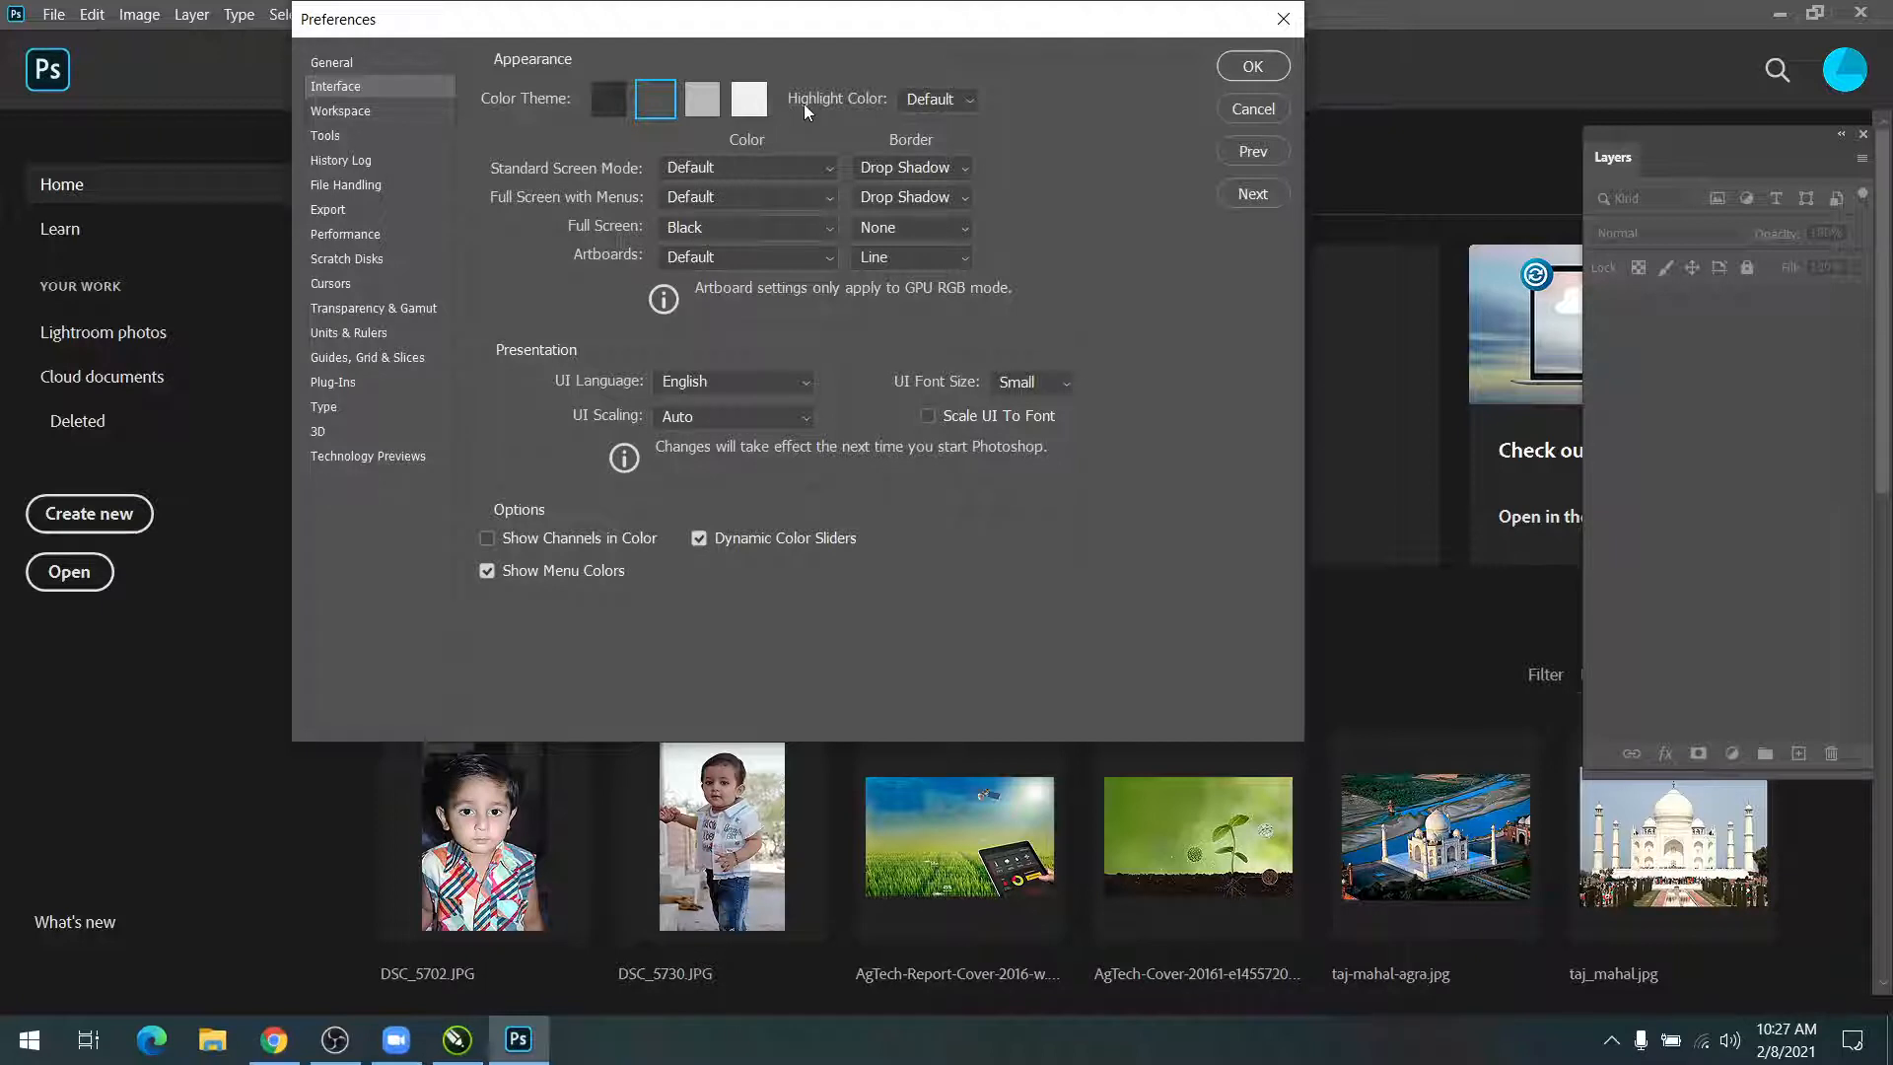
click(347, 114)
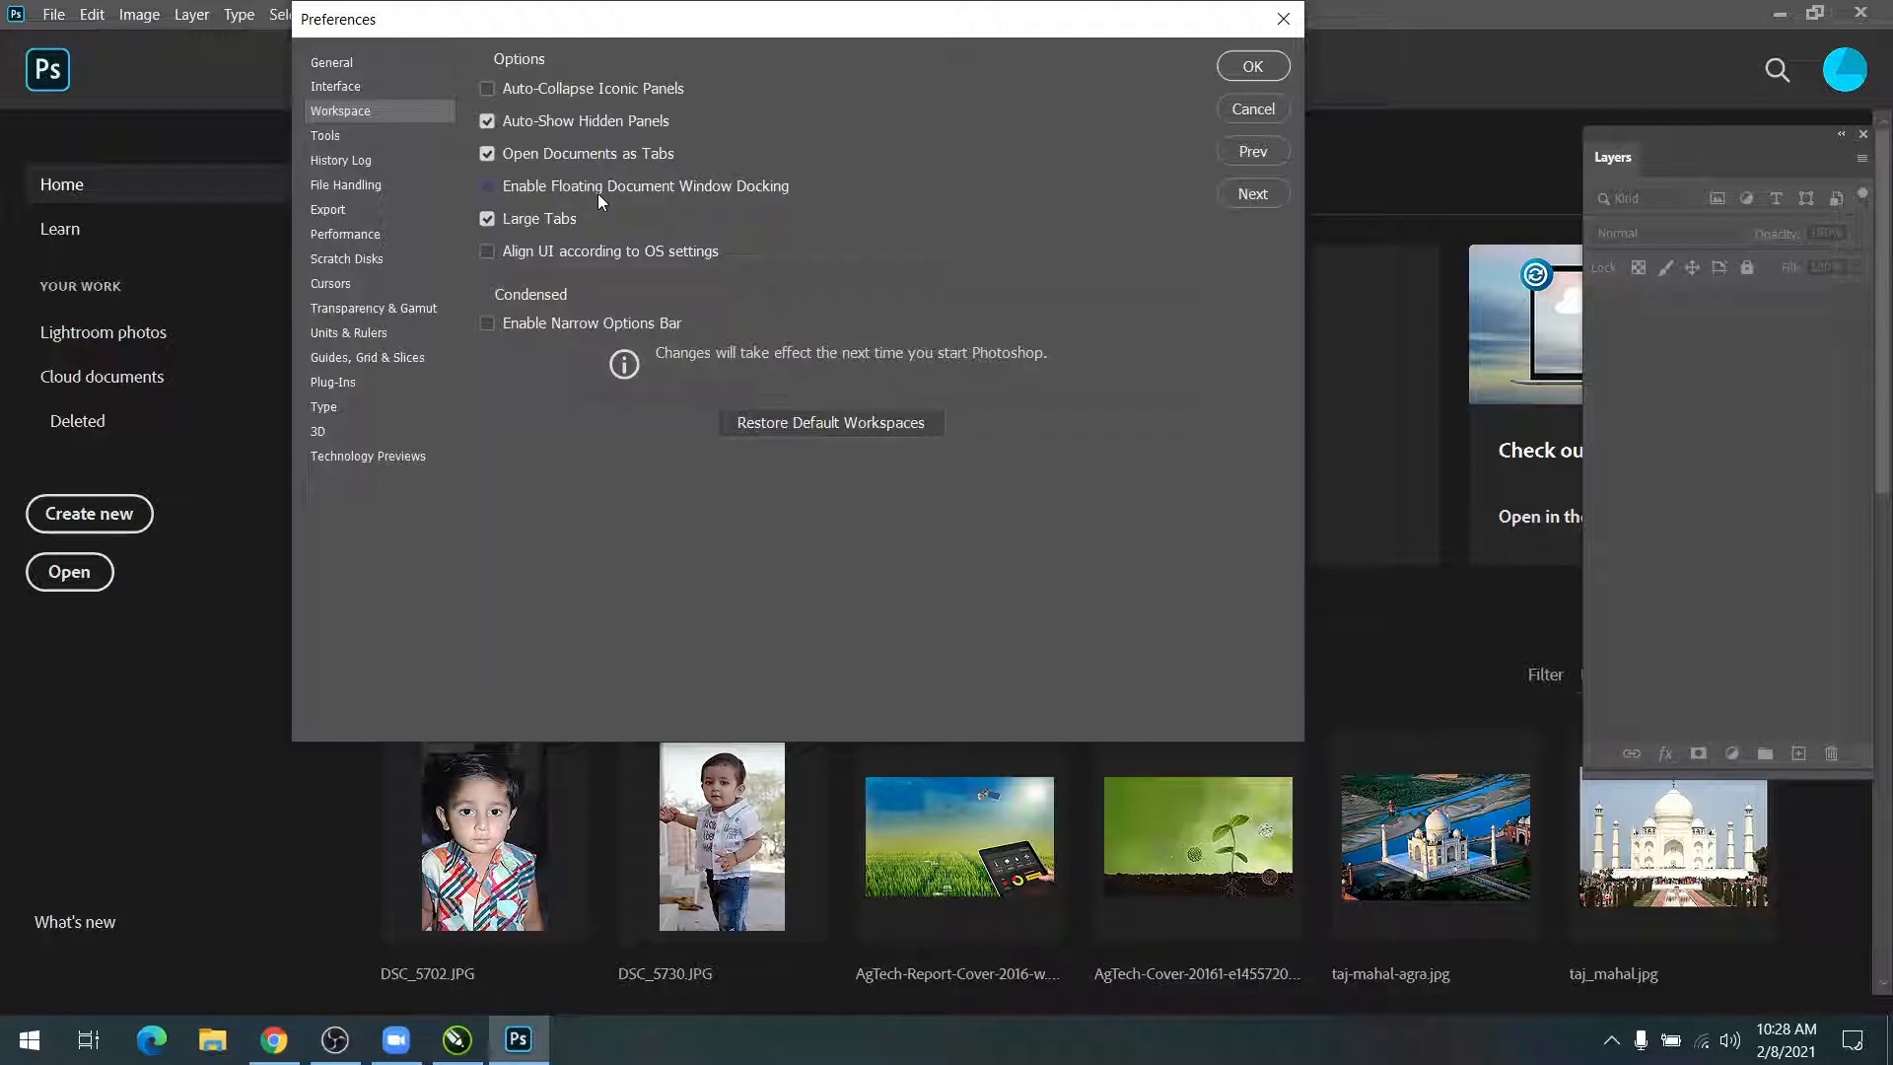
click(345, 140)
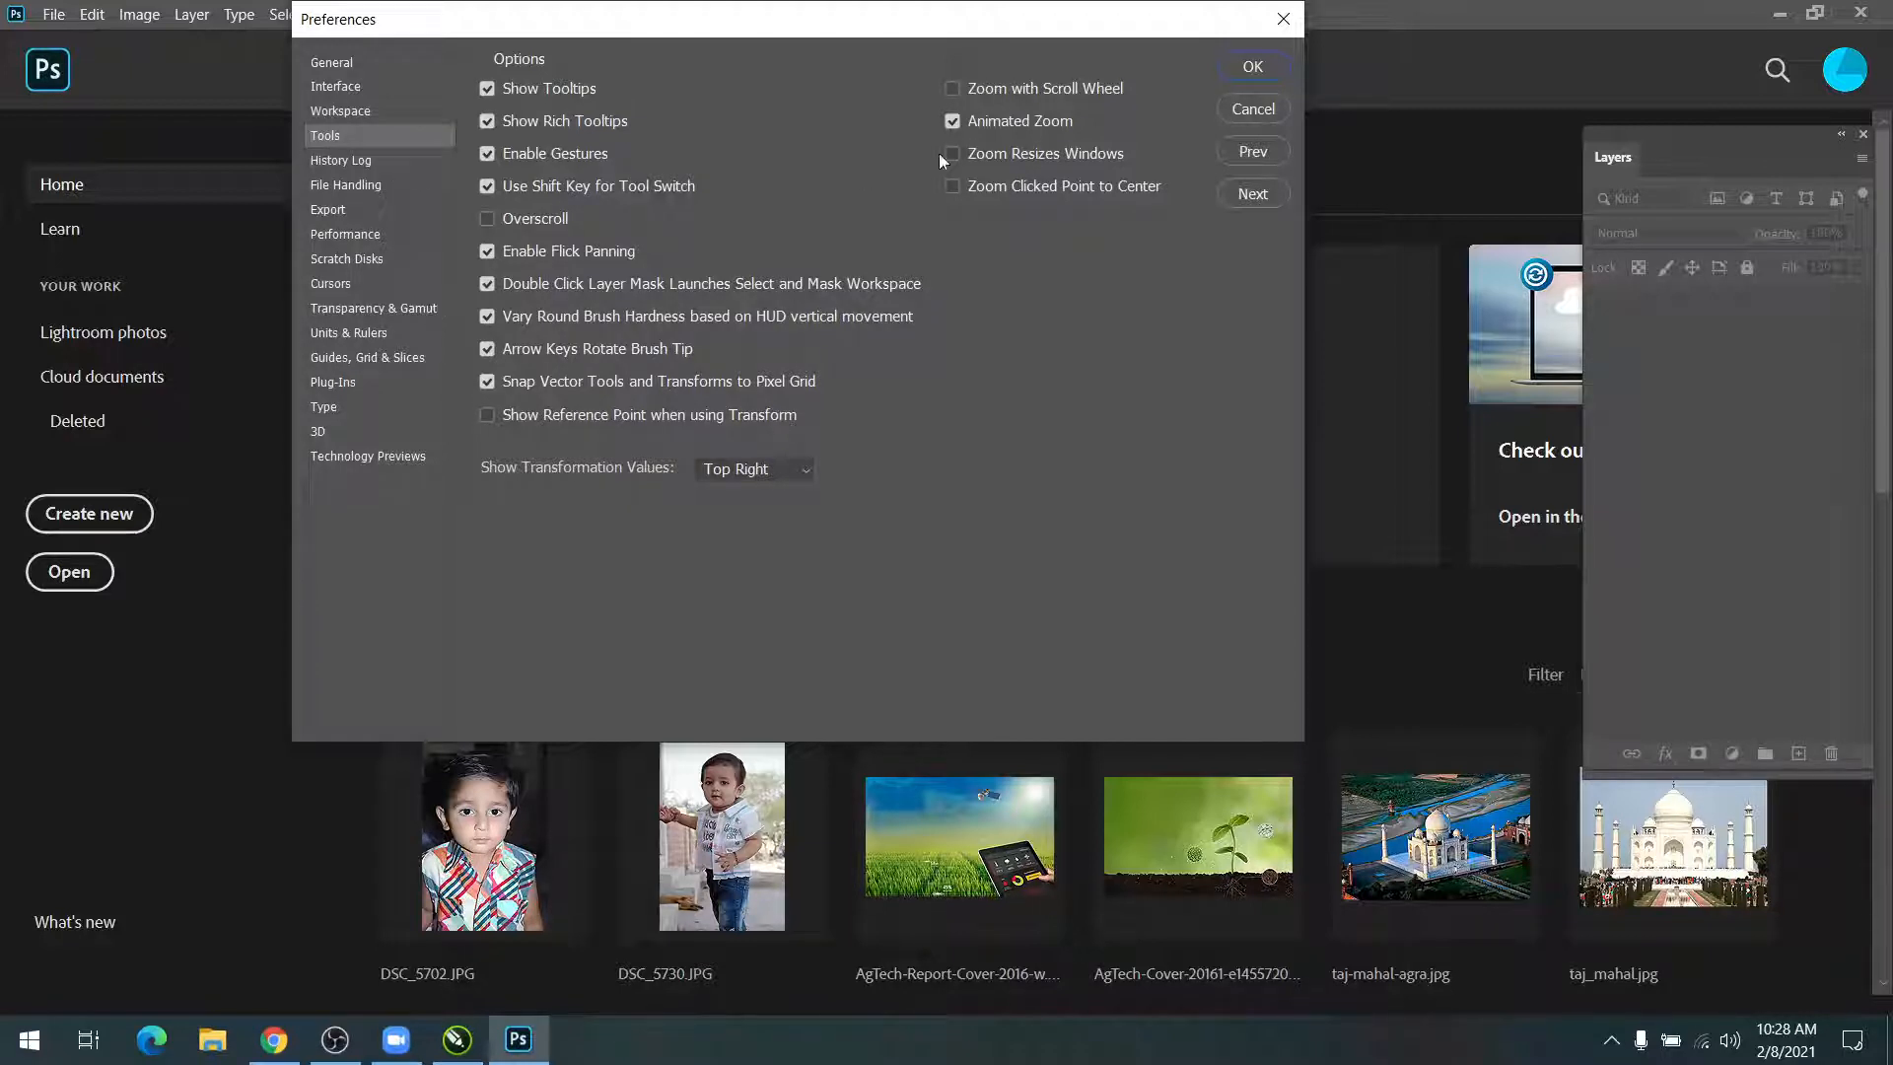
click(1252, 67)
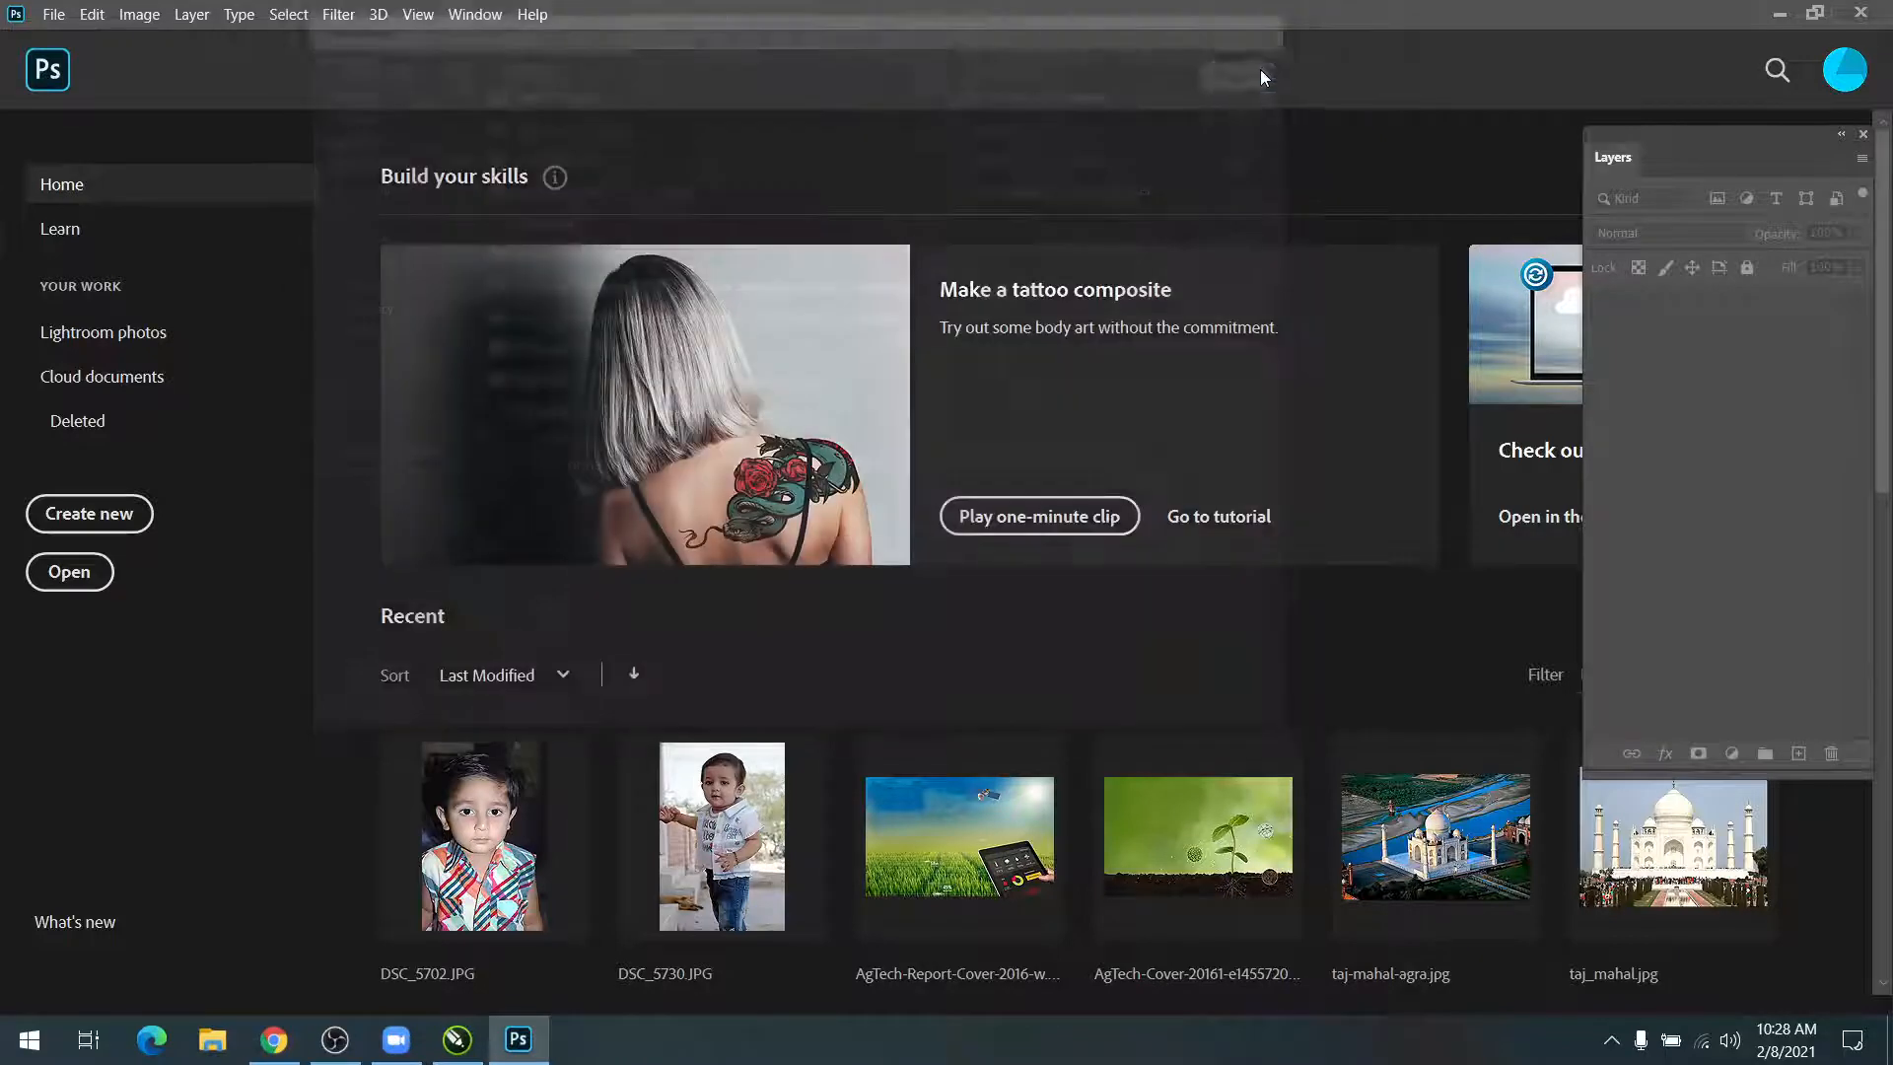
click(91, 14)
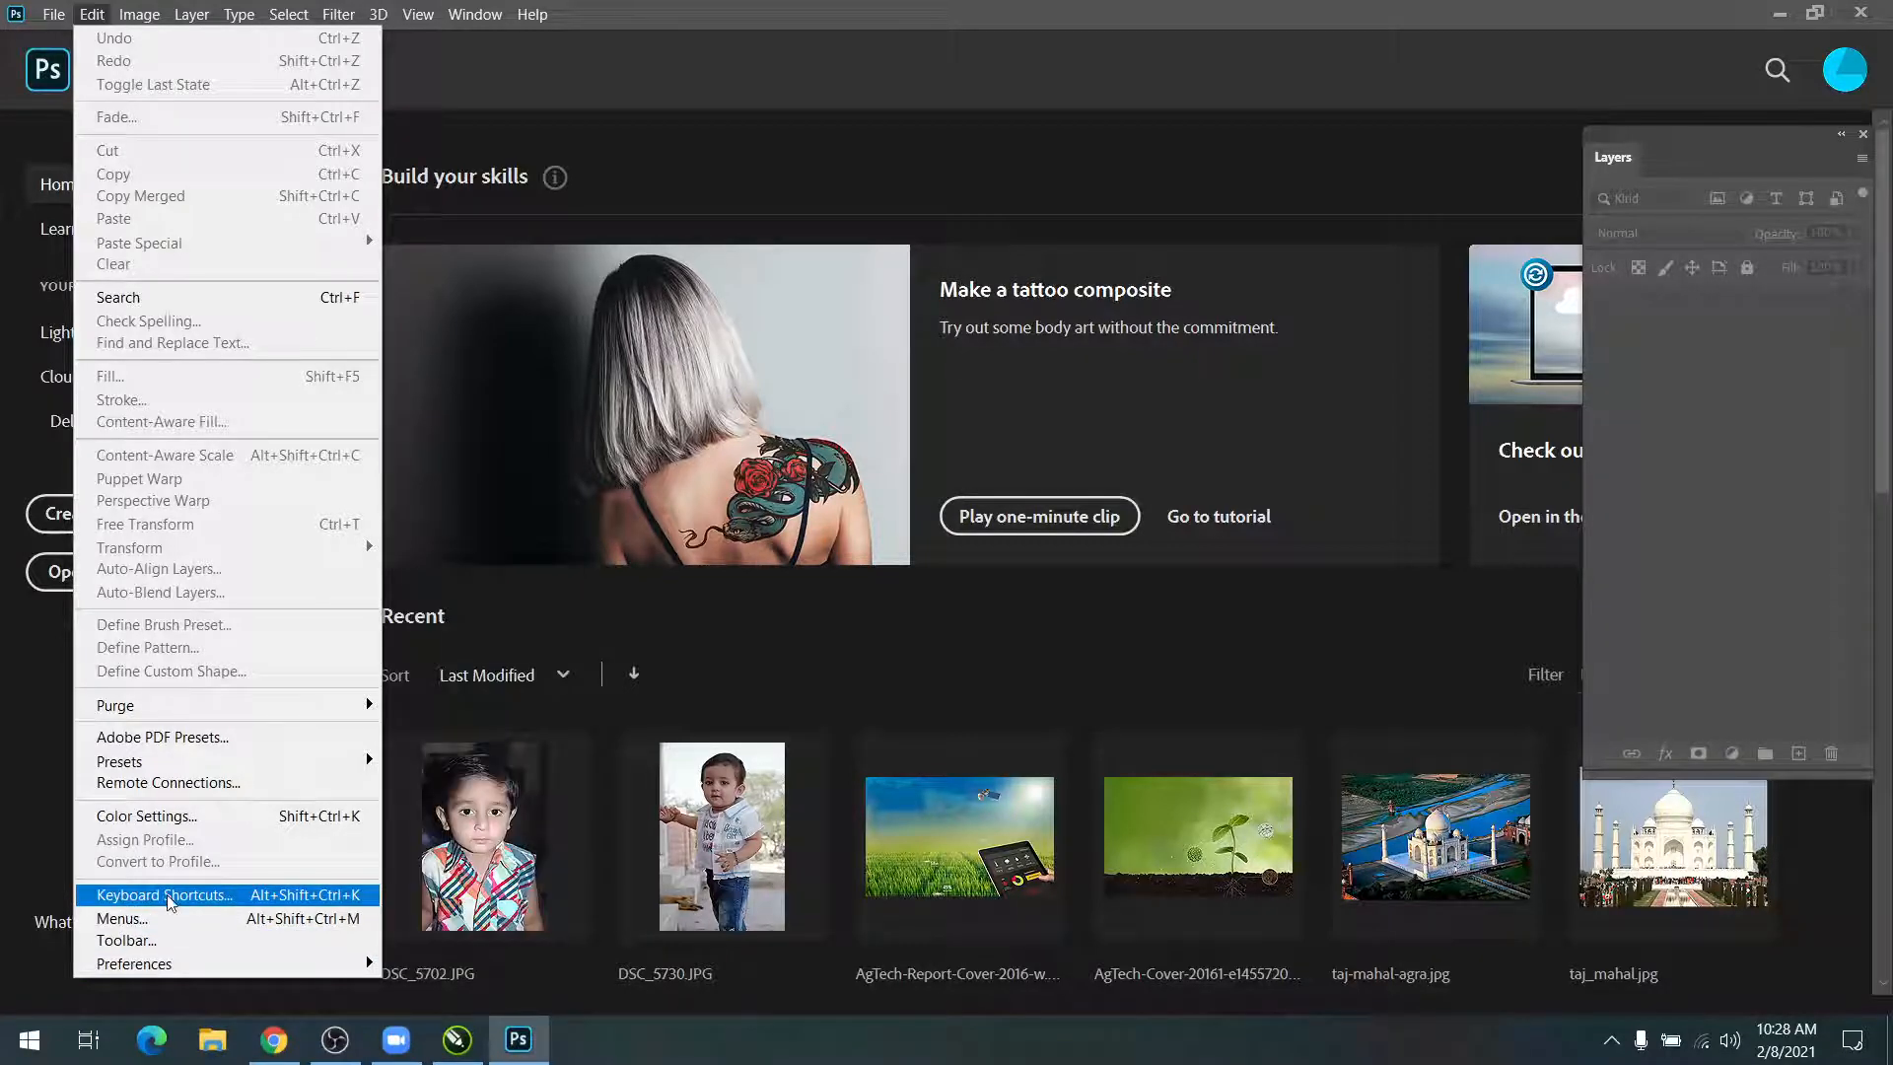
click(550, 98)
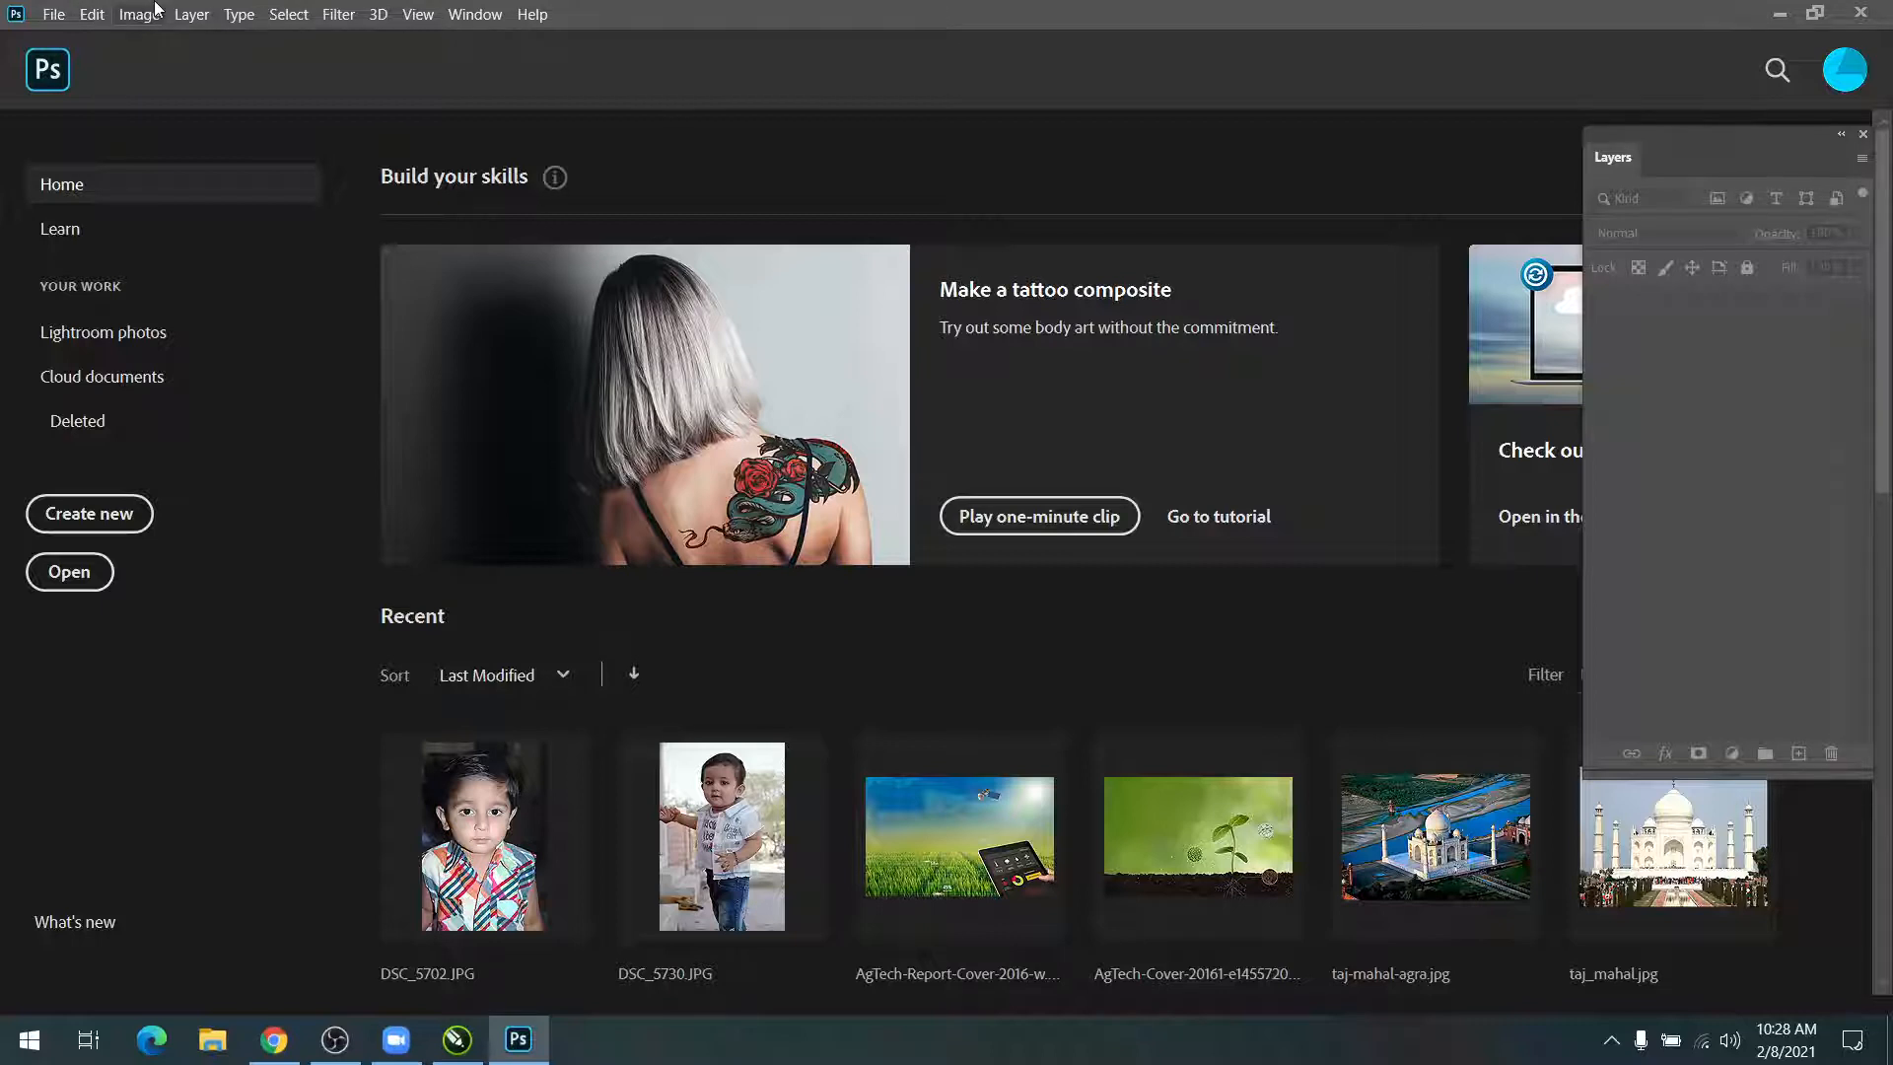
Step: Open the recent AgTech-Report-Cover image and the DSC_5724 photo from the AMAN & KASHIFA IMAGES folder
click(894, 838)
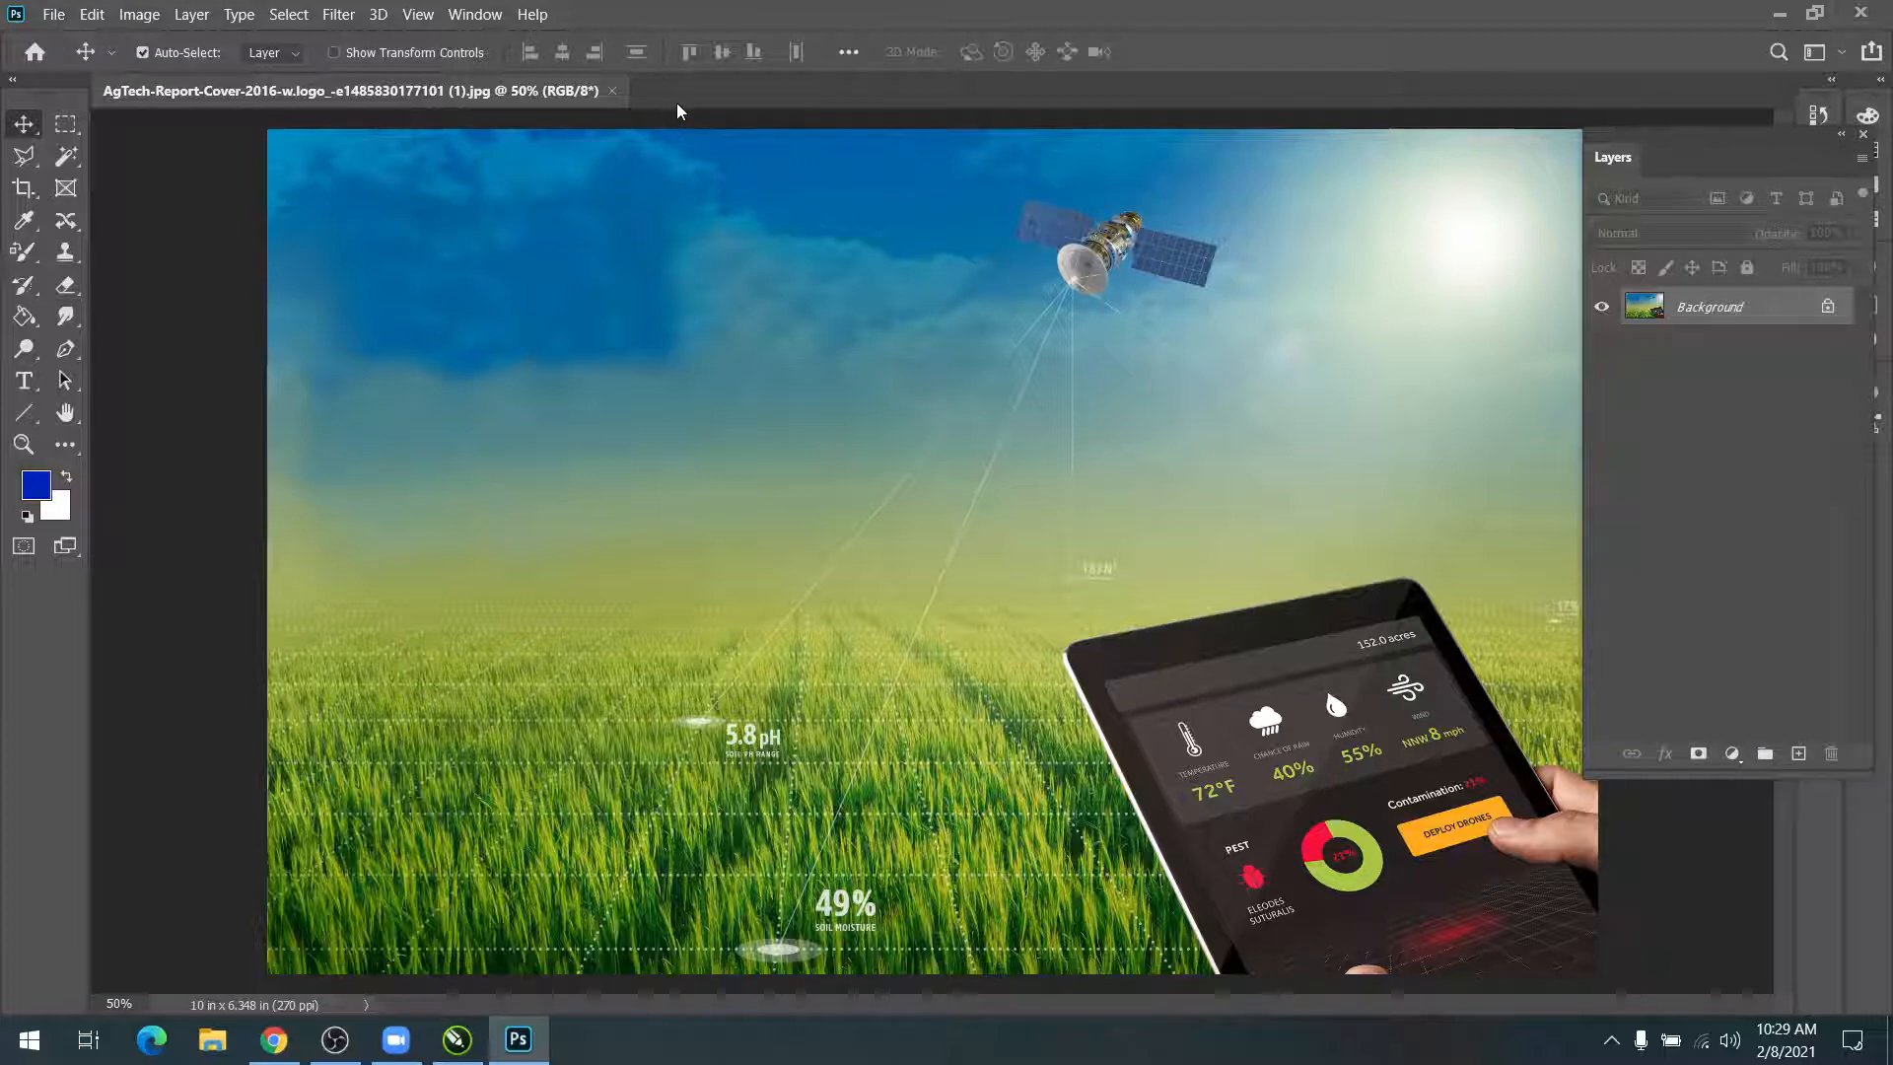
click(91, 14)
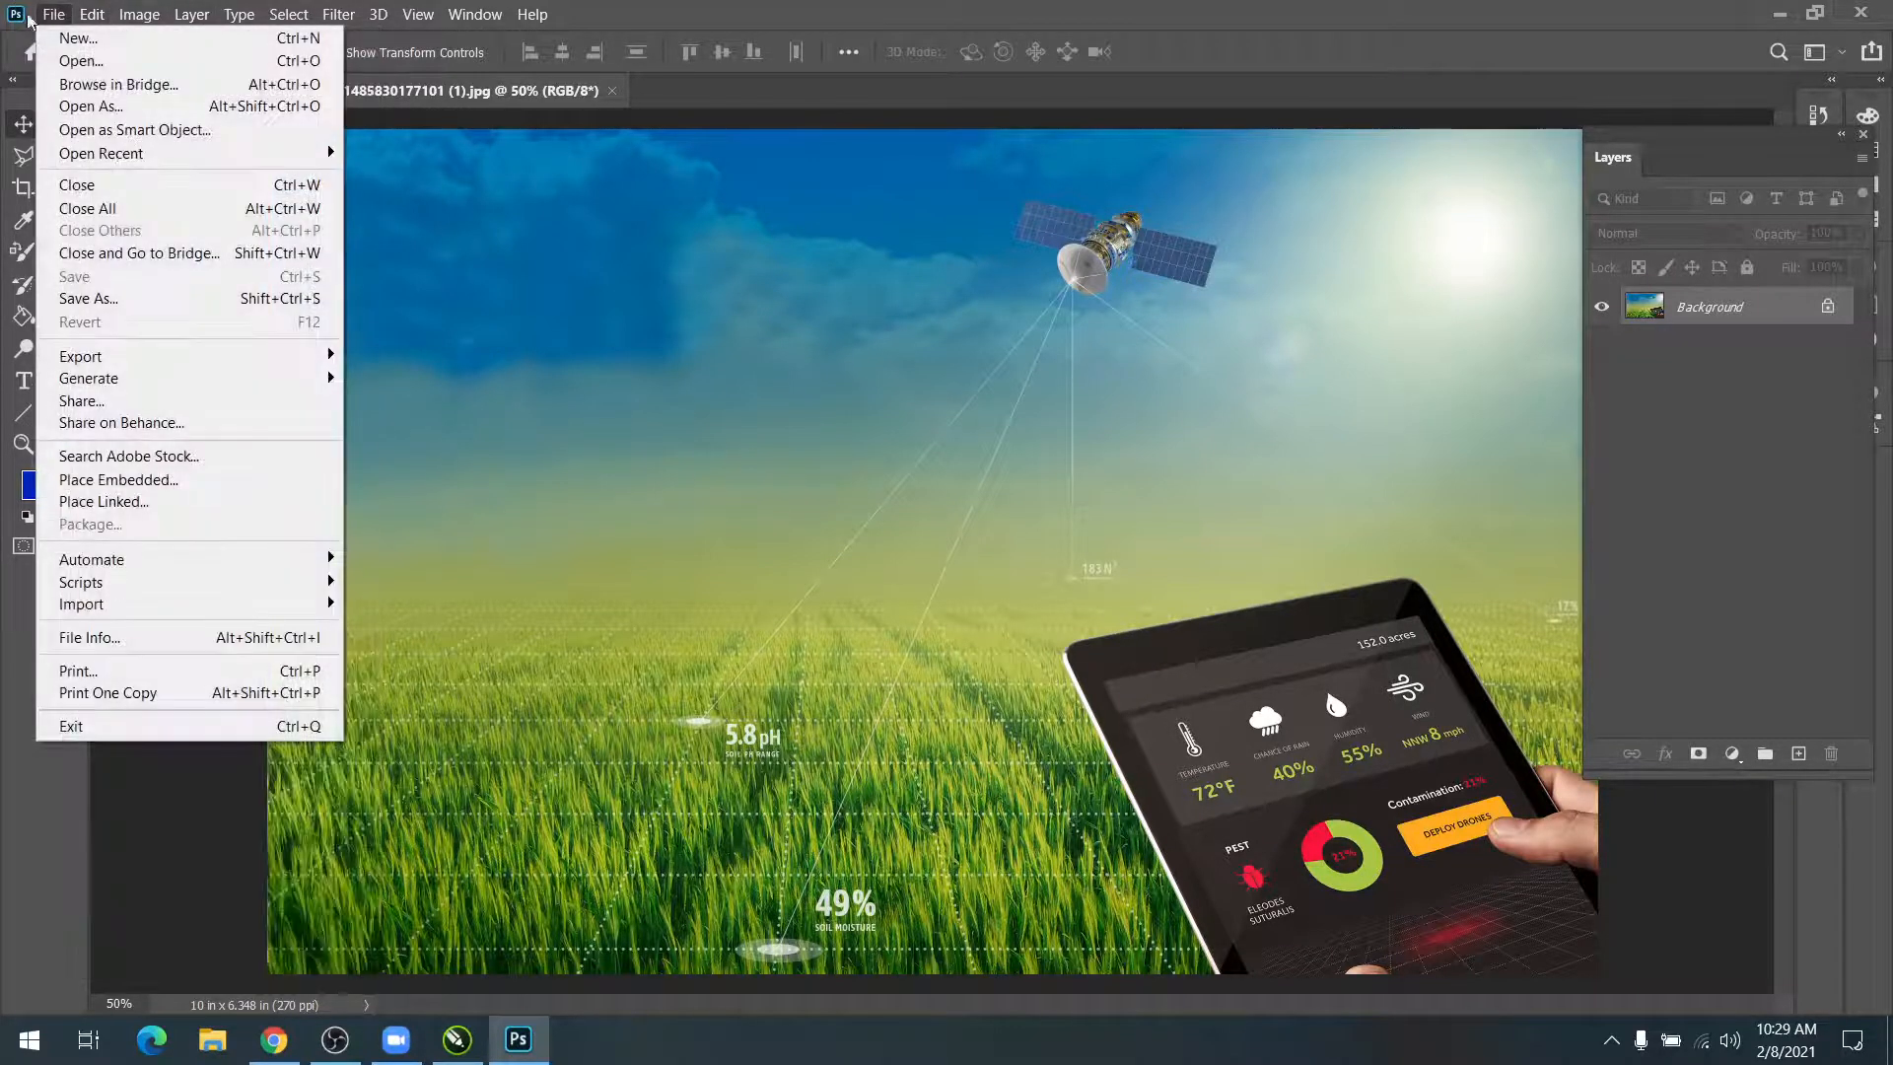
click(99, 60)
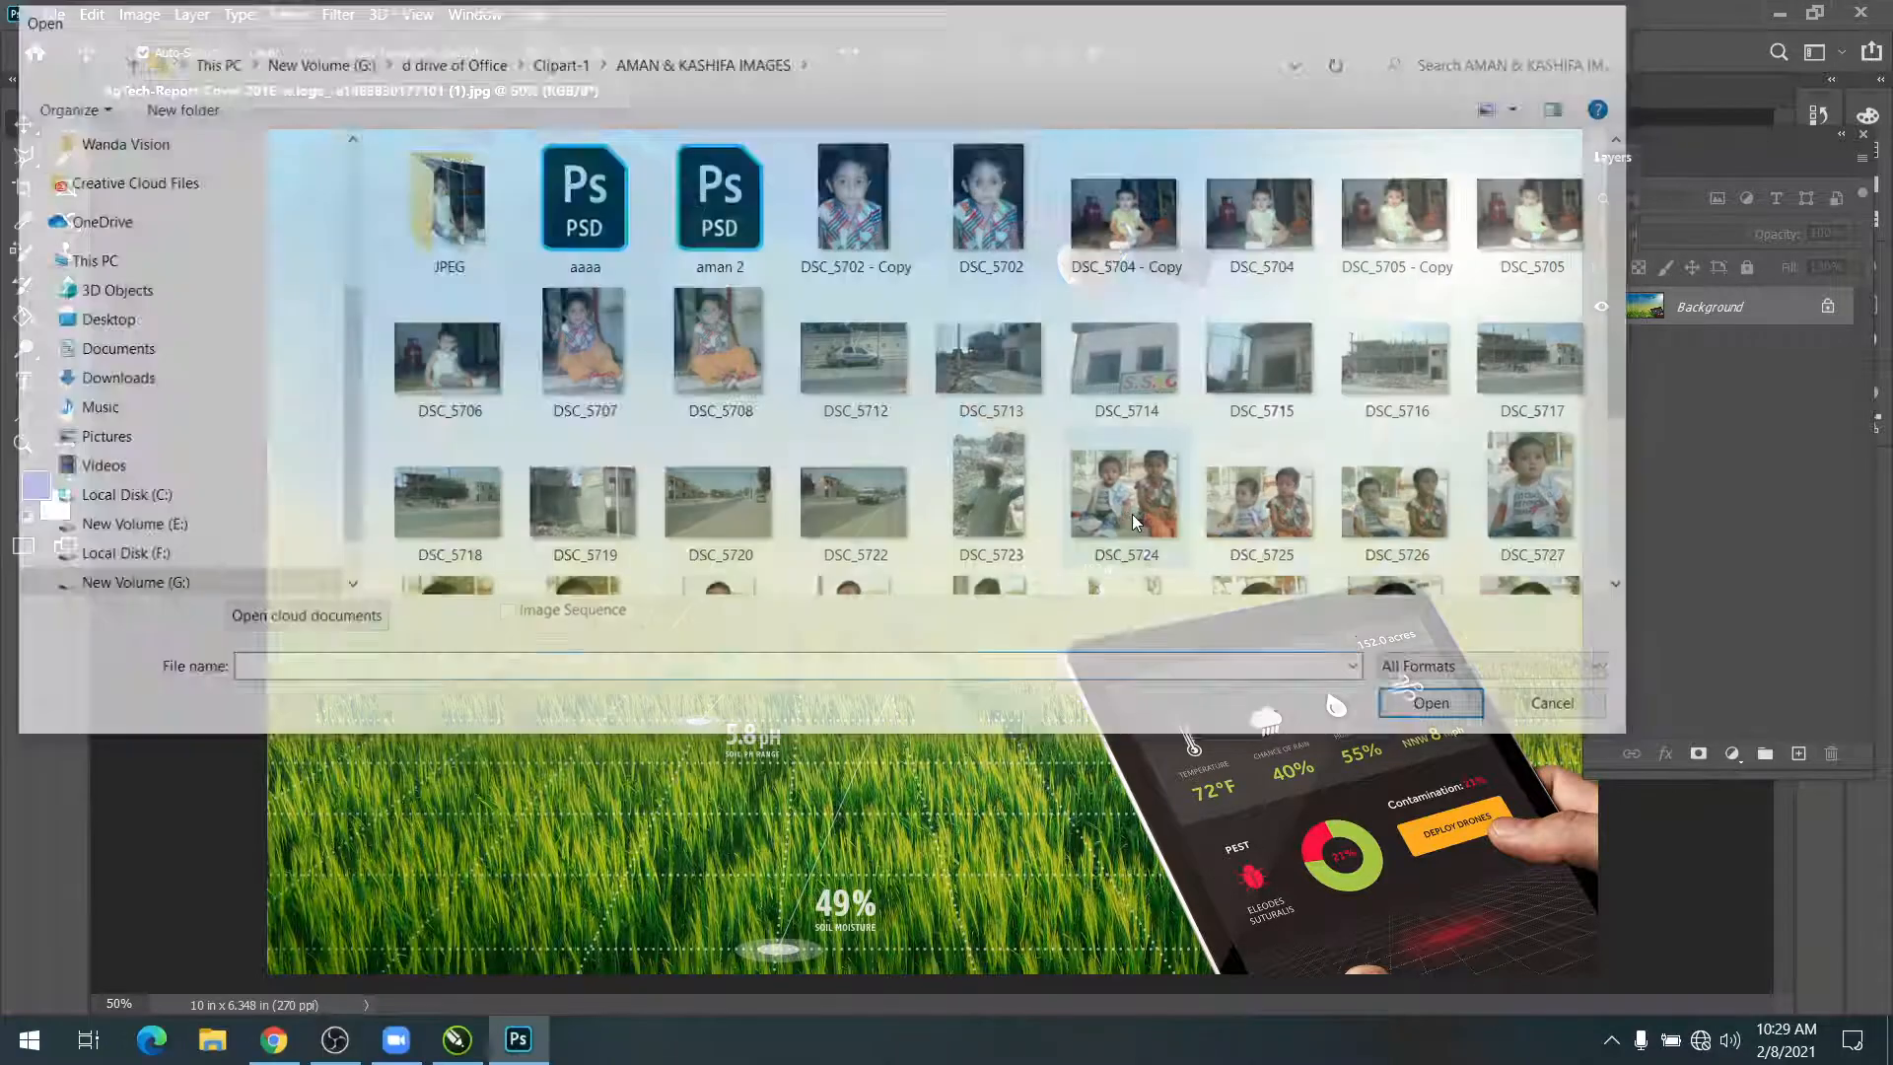
double_click(1132, 512)
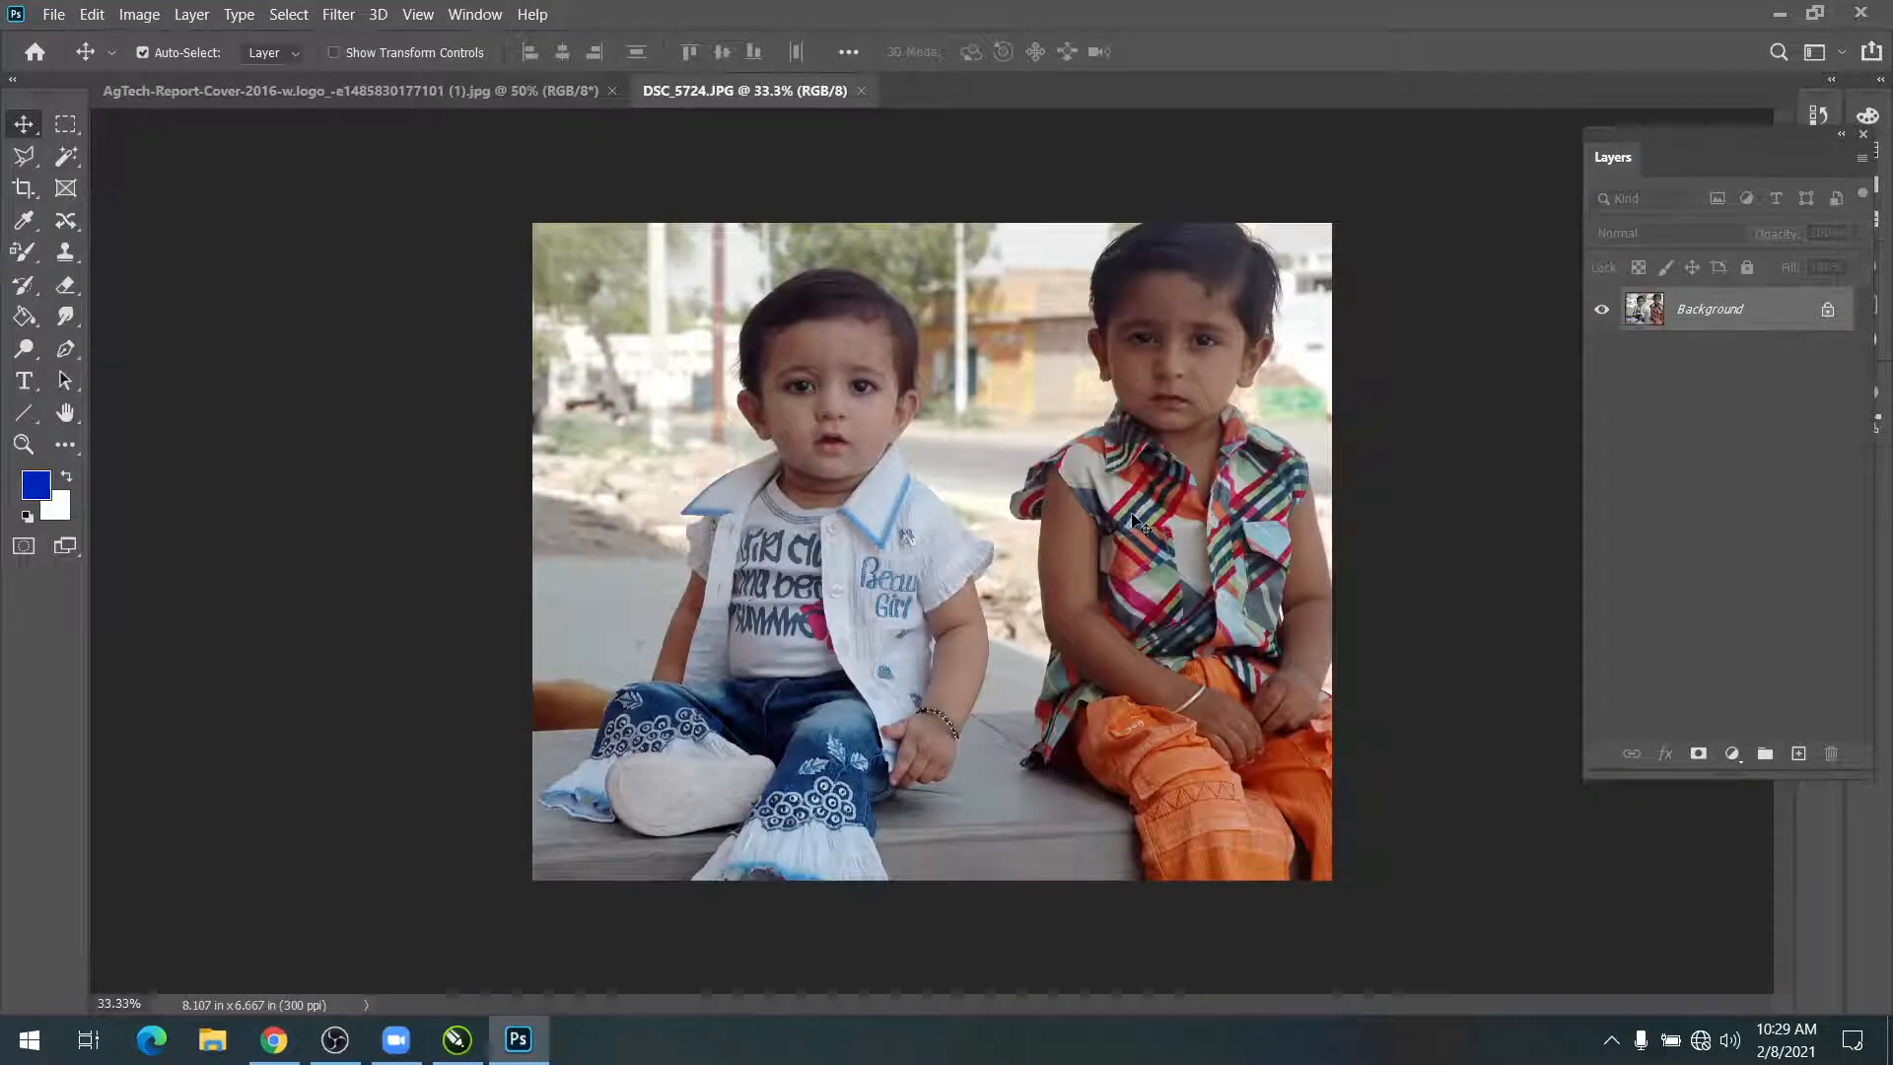
Step: Review the Workspace preferences for Open Documents as Tabs and Enable Floating Document Window Docking
click(92, 14)
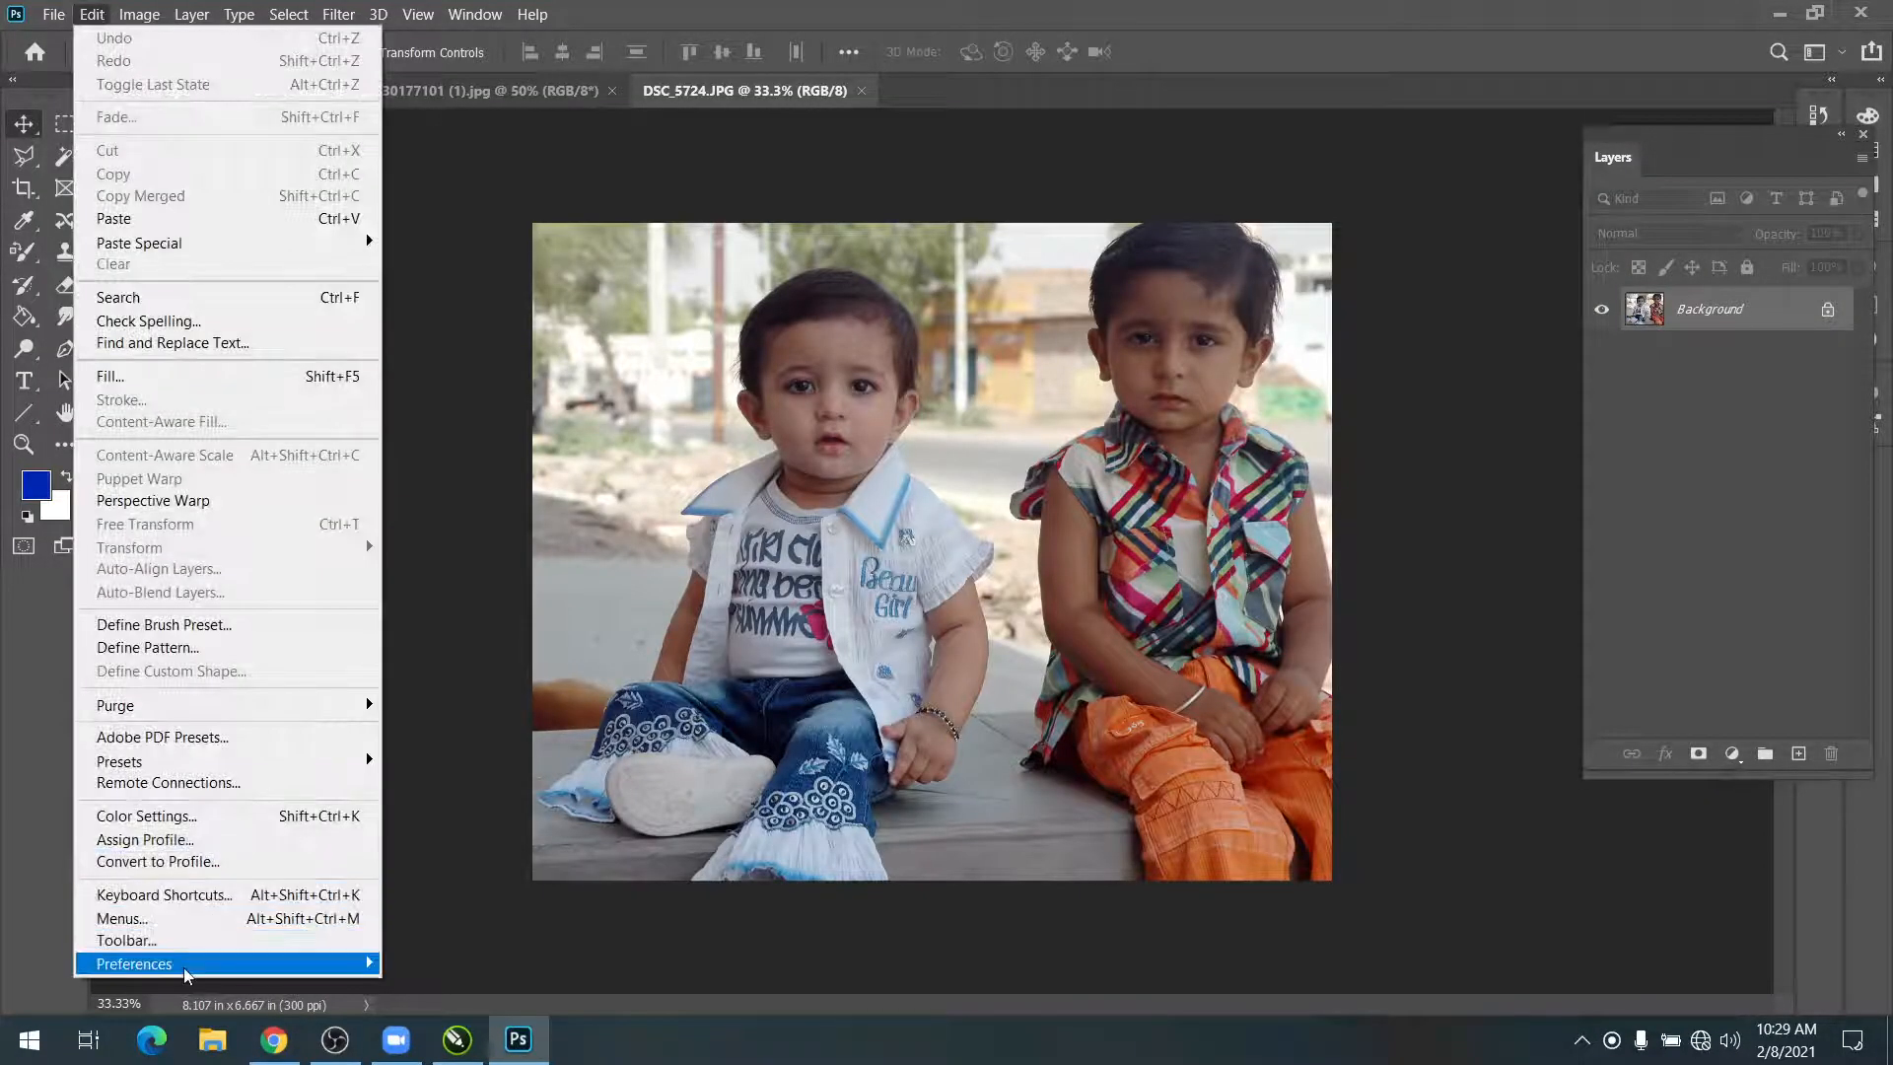
mouse_move(197, 963)
click(459, 537)
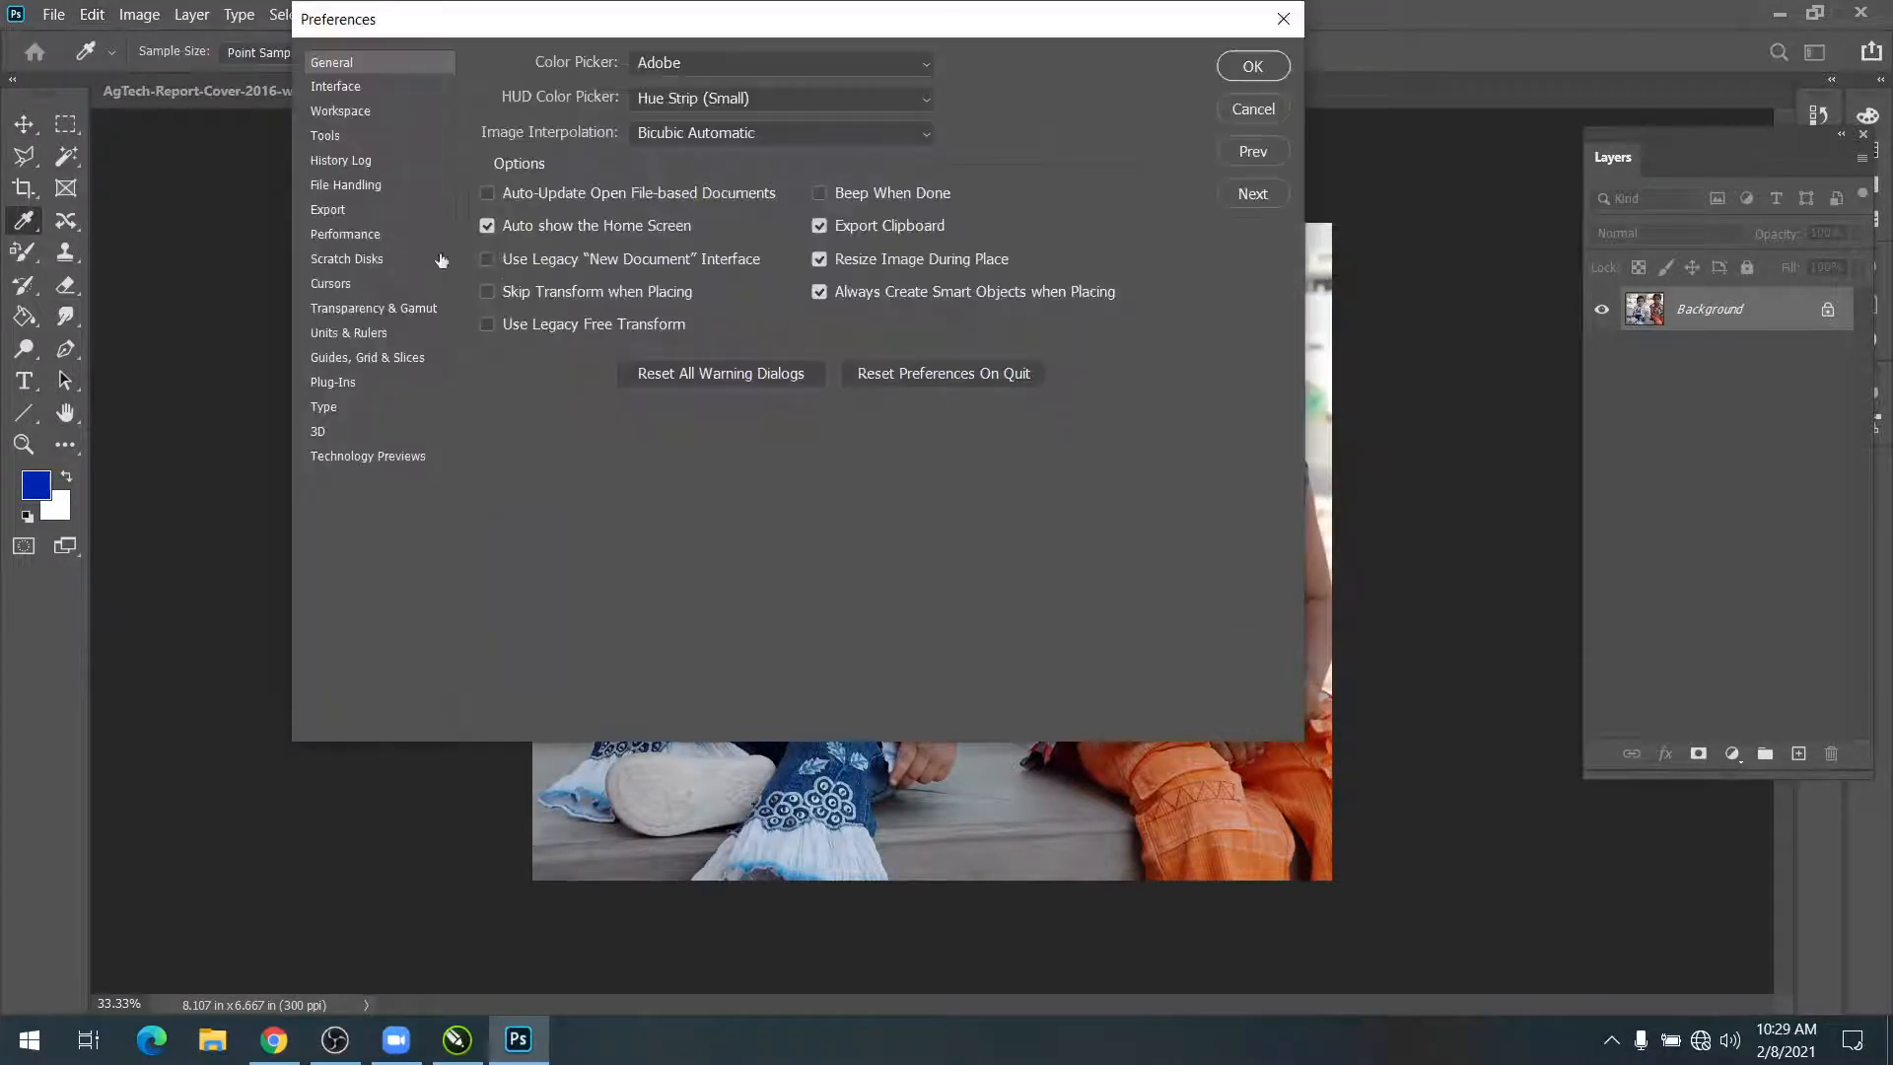
click(335, 137)
click(341, 114)
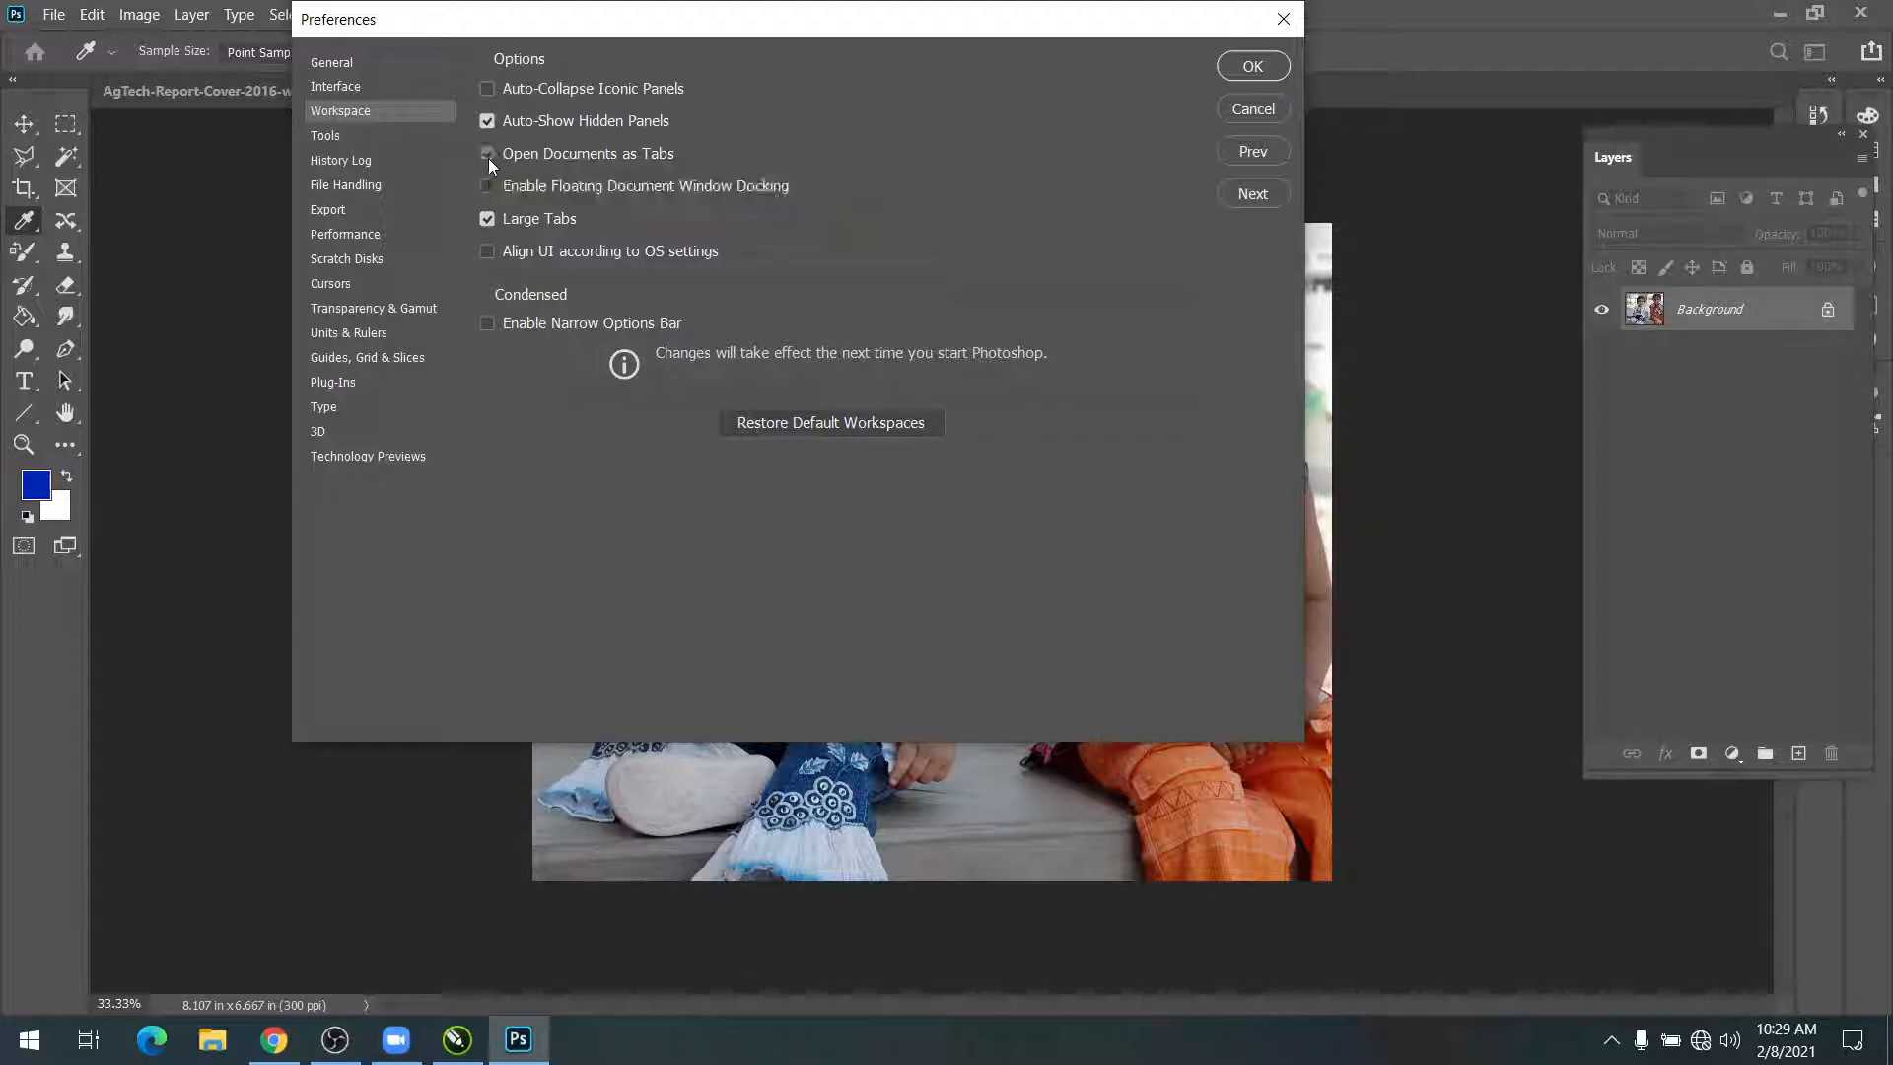
click(1247, 69)
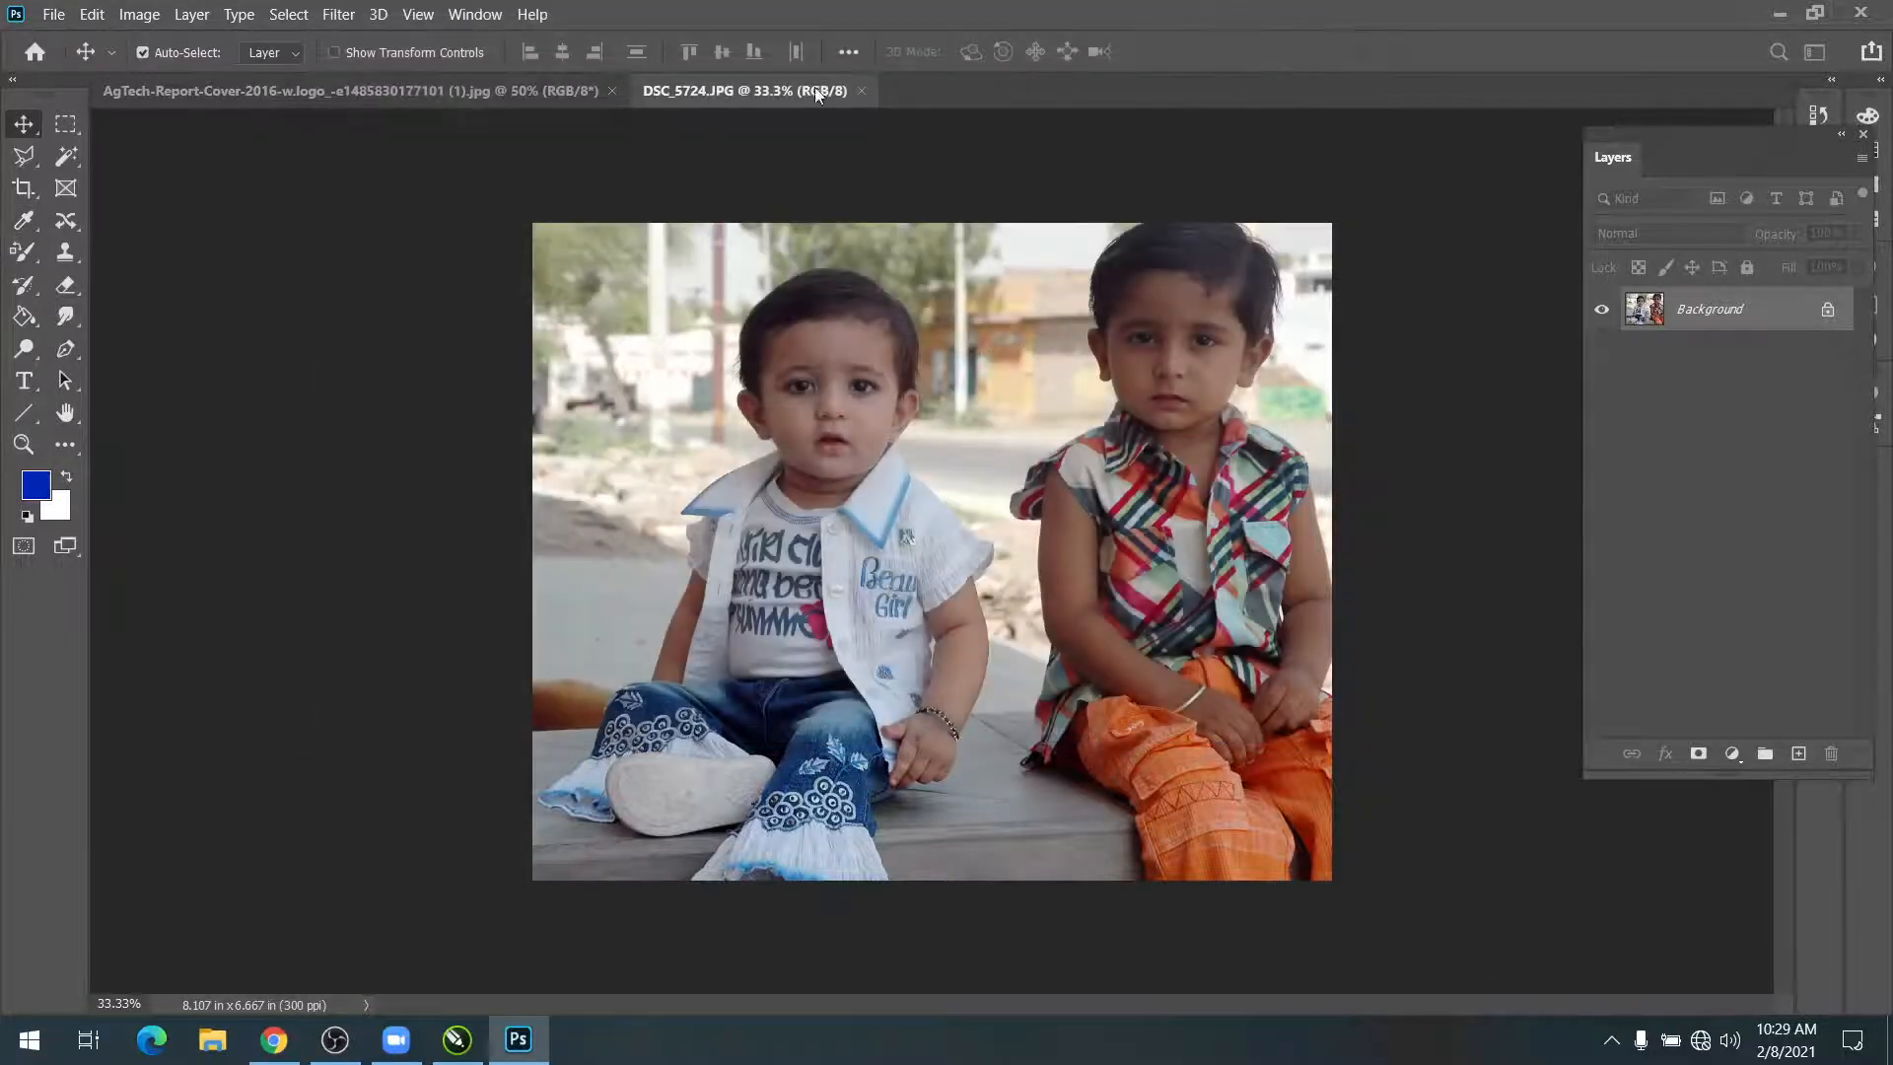
Step: Close both tabbed images, reopen the recent AgTech-Report-Cover image and move its floating window lower in the workspace
click(859, 91)
click(611, 91)
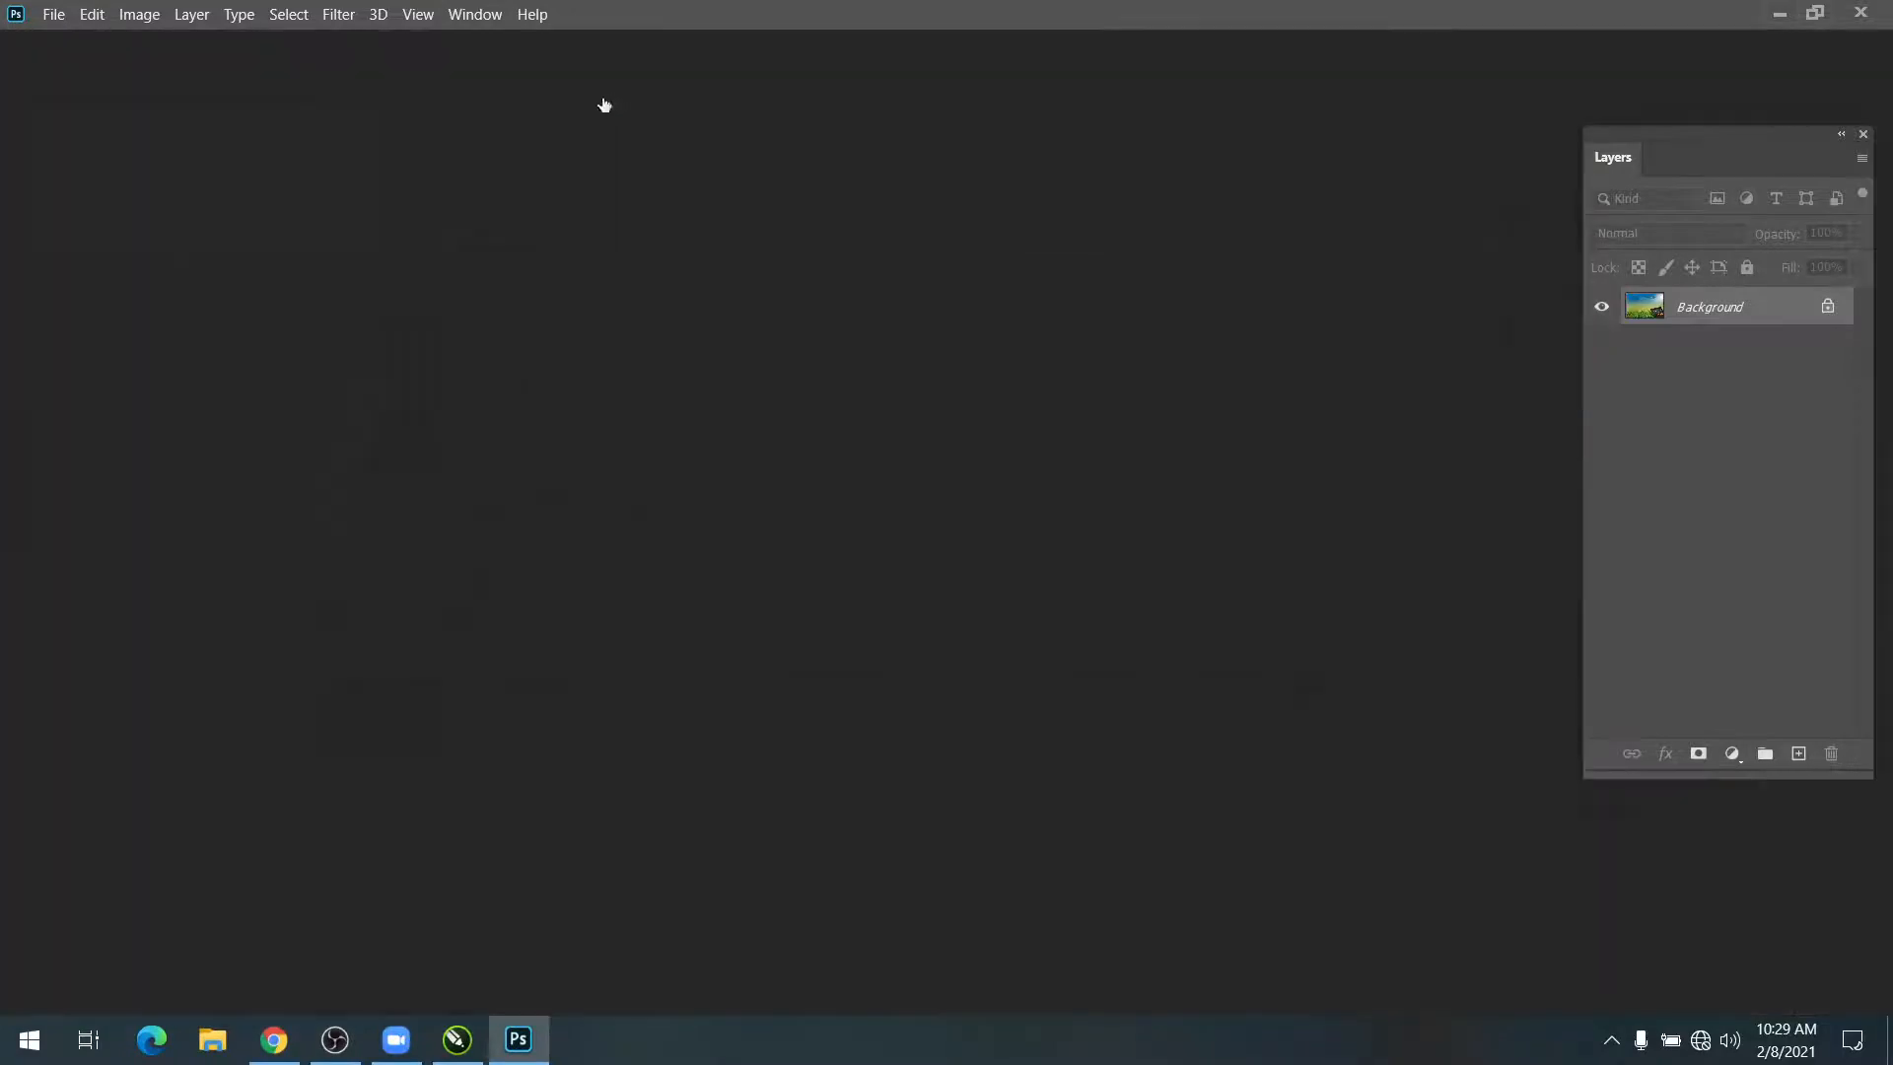
click(767, 871)
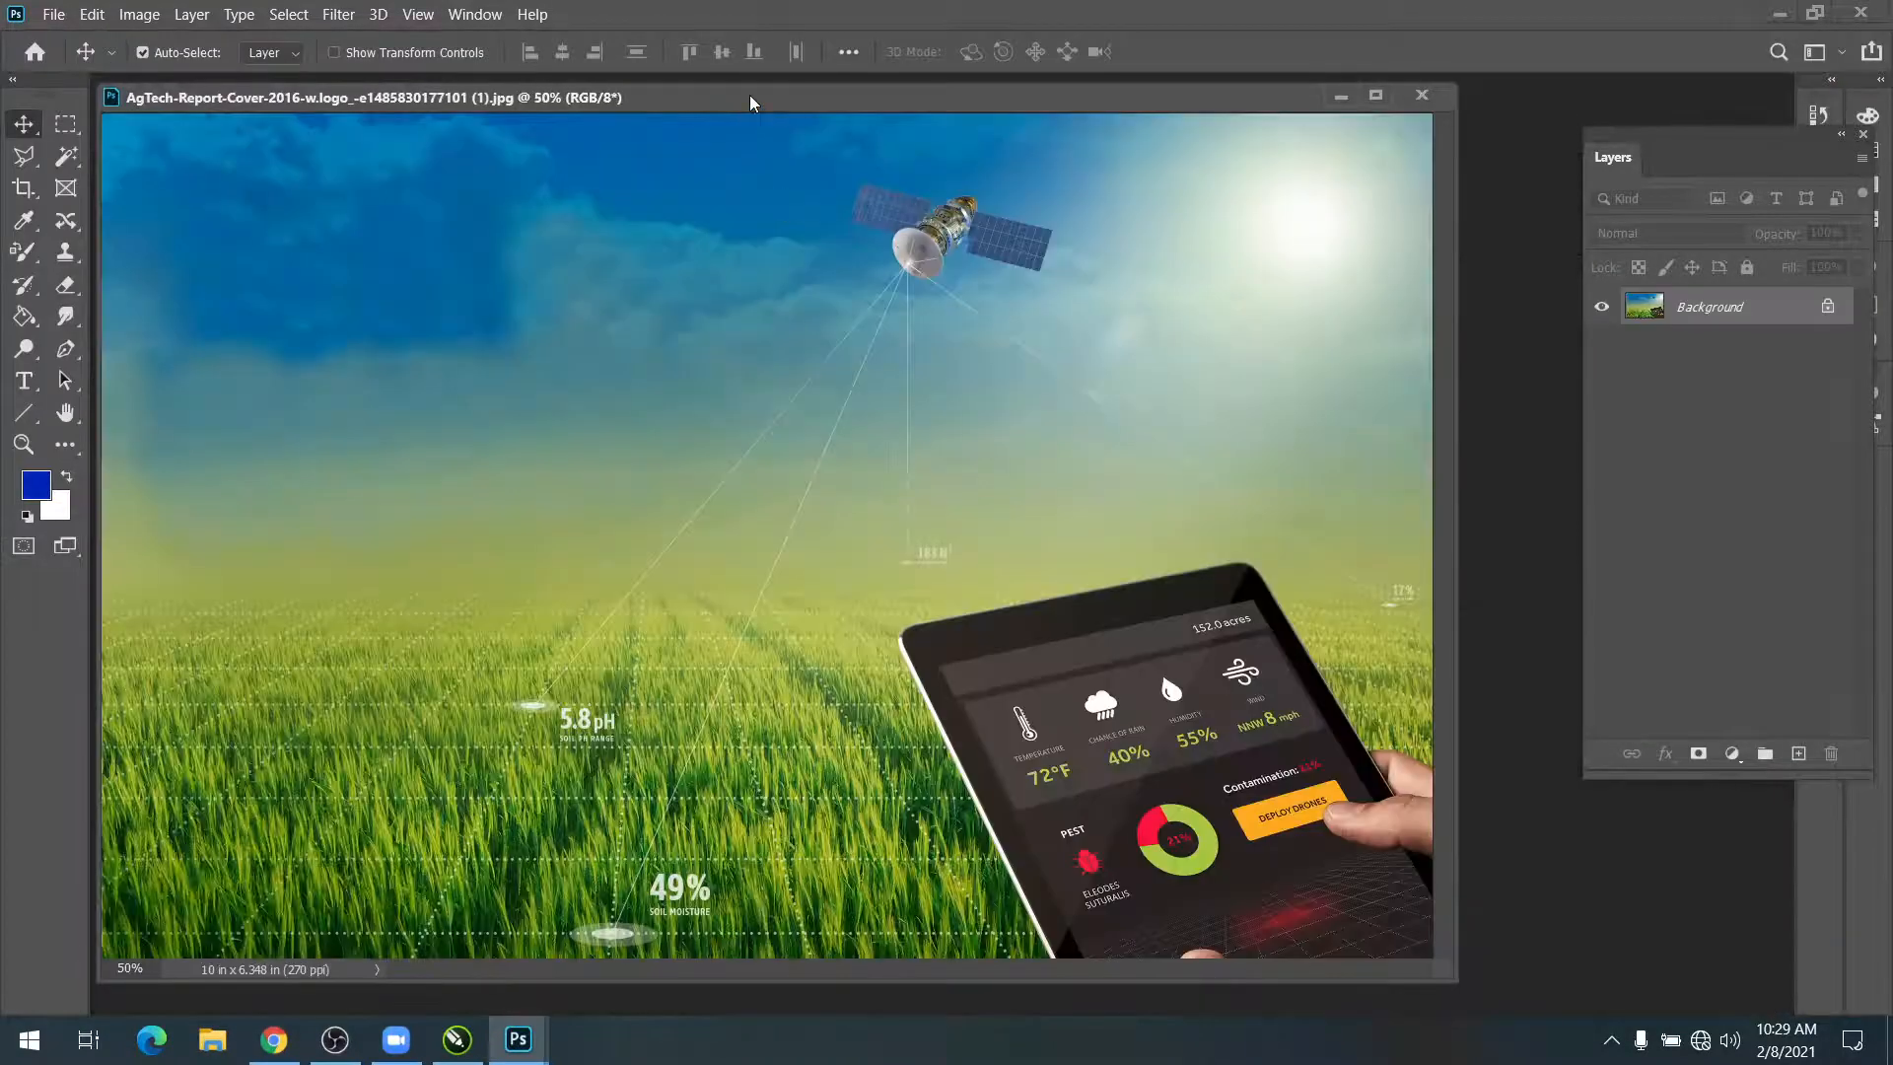
drag(752, 95, 784, 315)
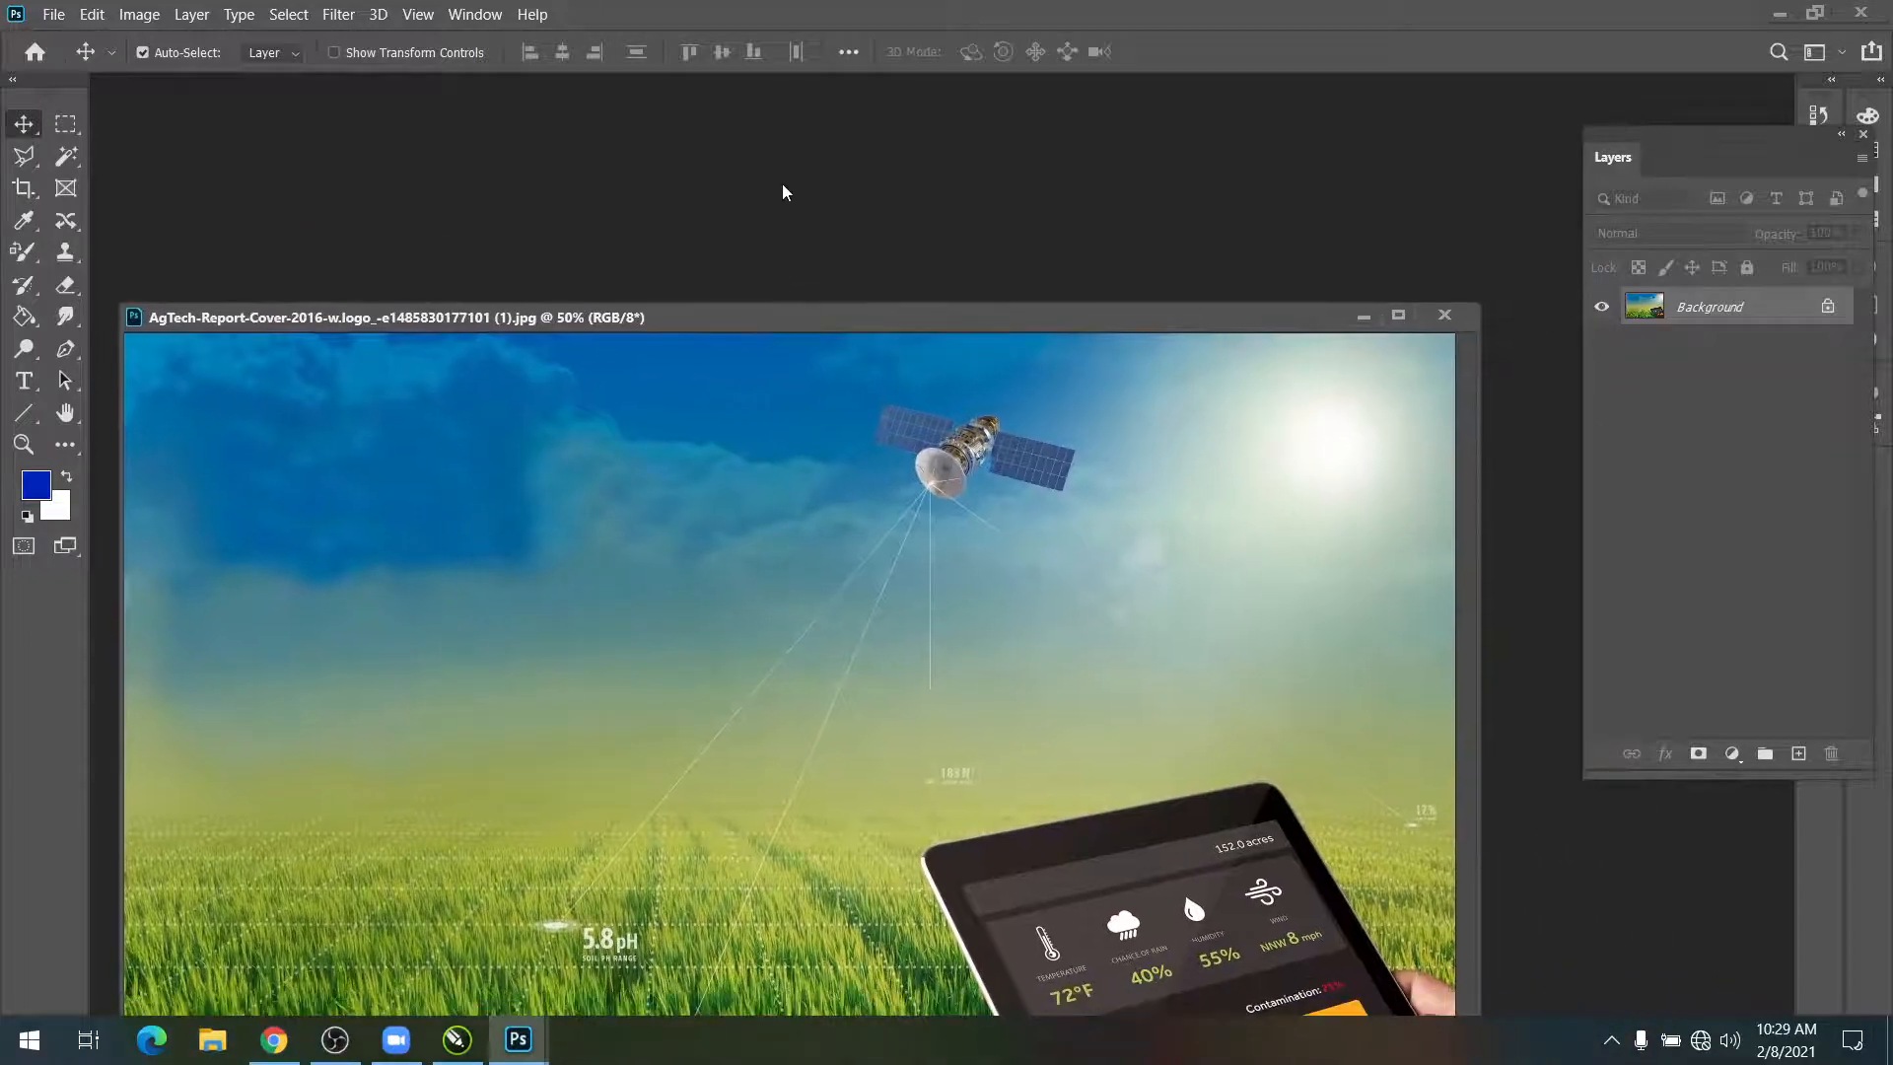
Step: Open the DSC_5725 and DSC_5716 photos as floating windows and reposition the DSC_5716 window
key(ctrl+o)
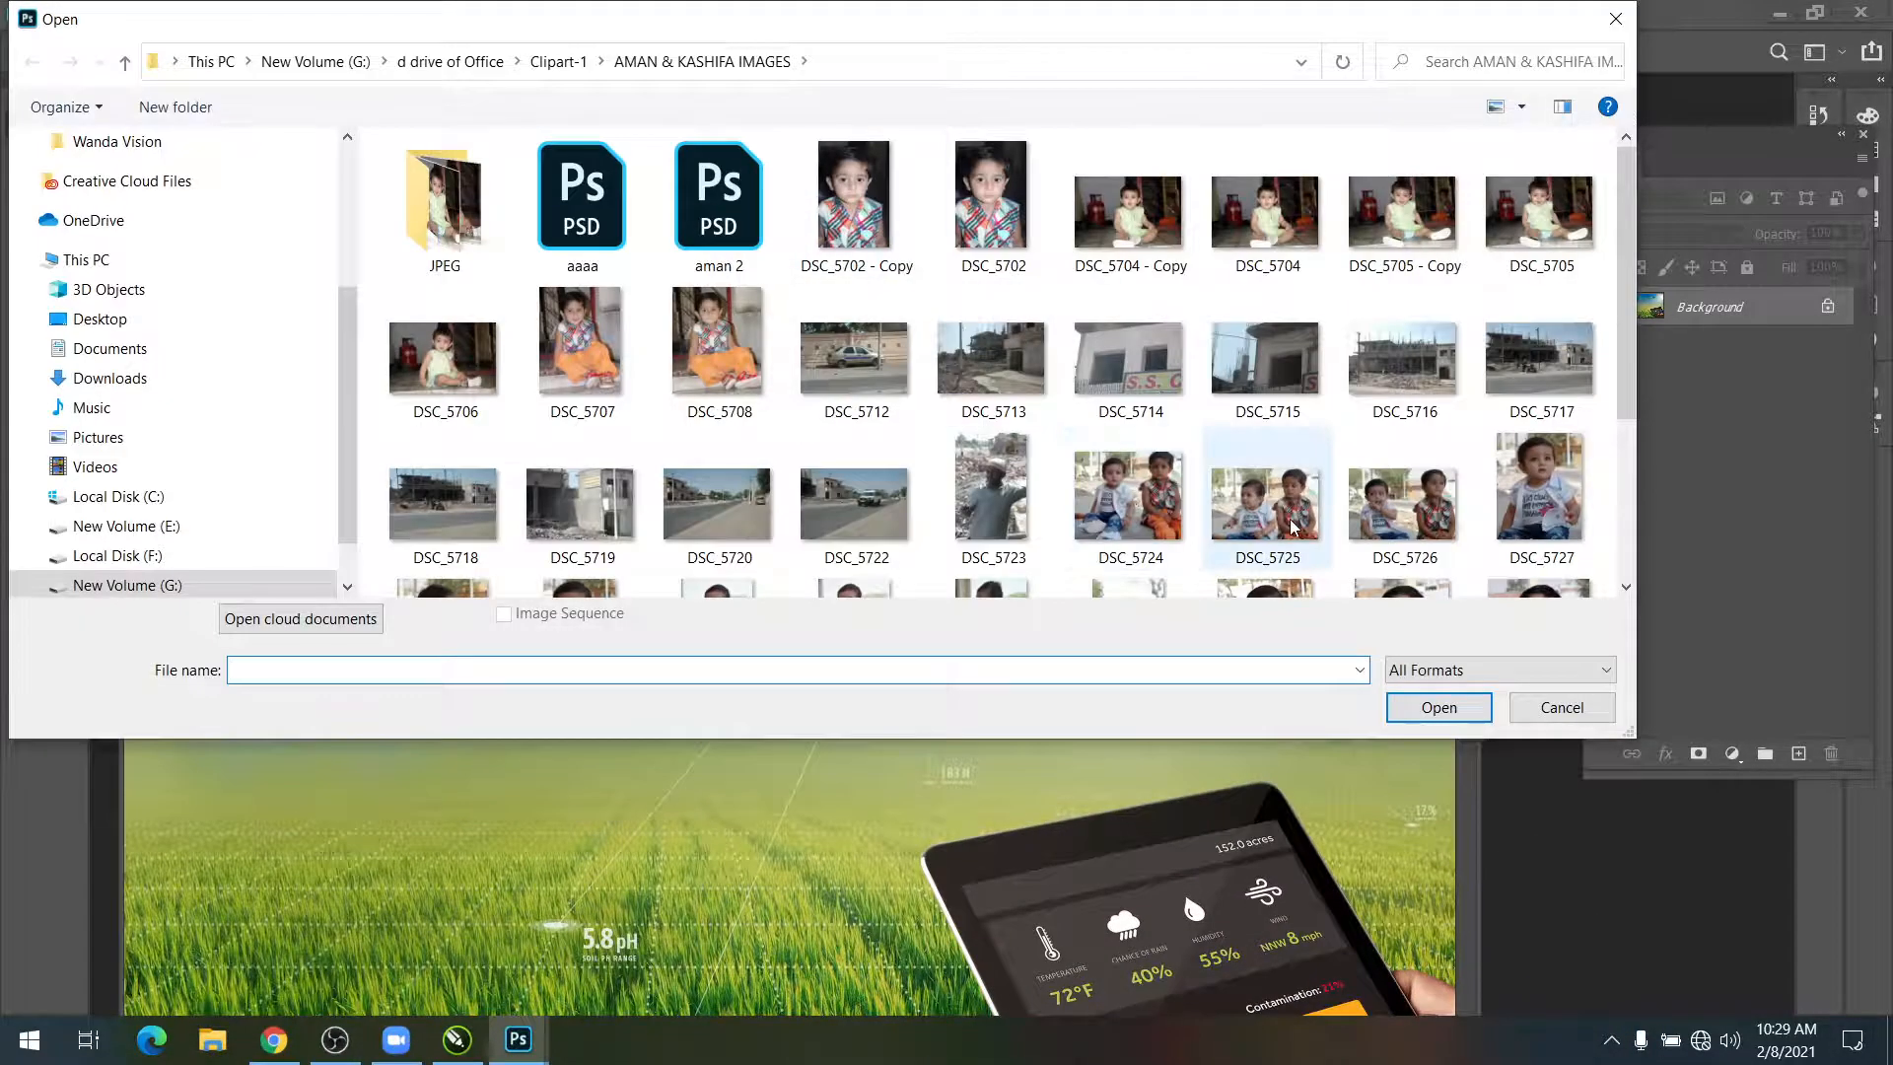
double_click(1293, 528)
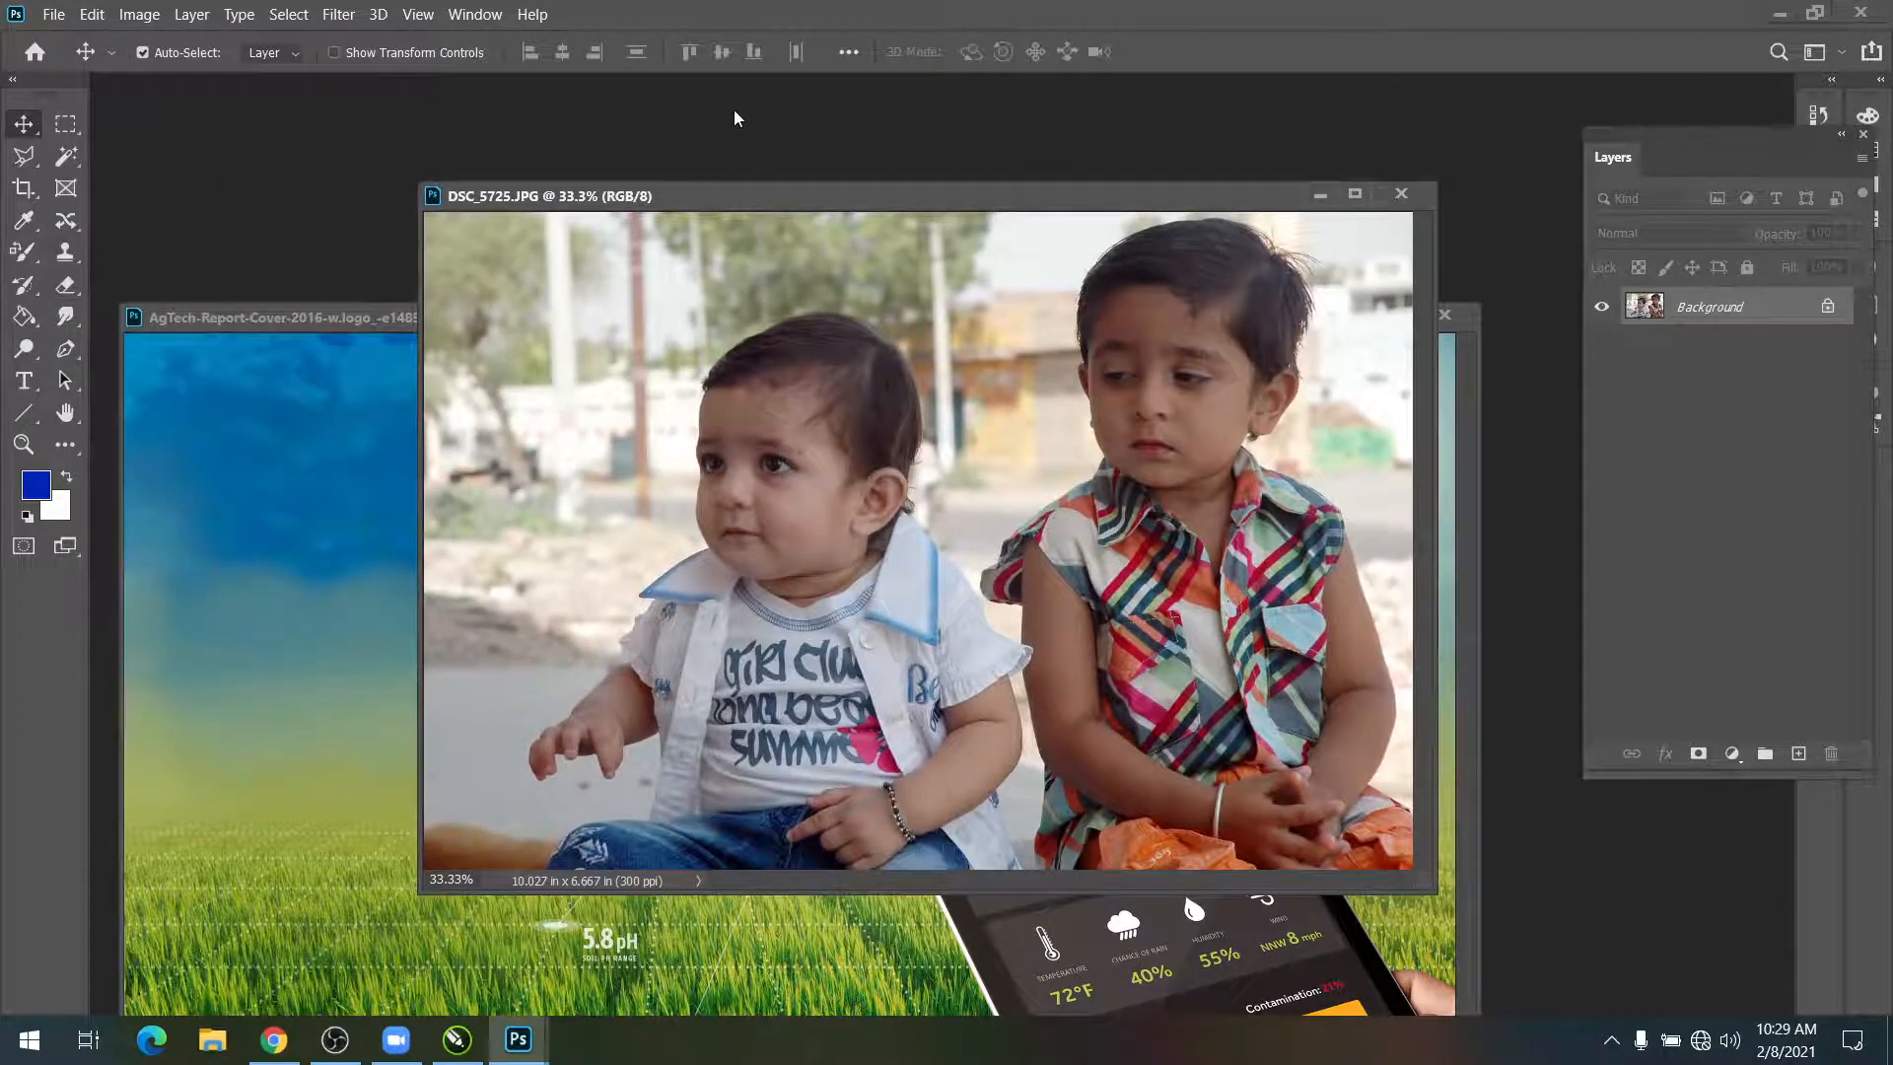
key(ctrl+o)
double_click(1388, 375)
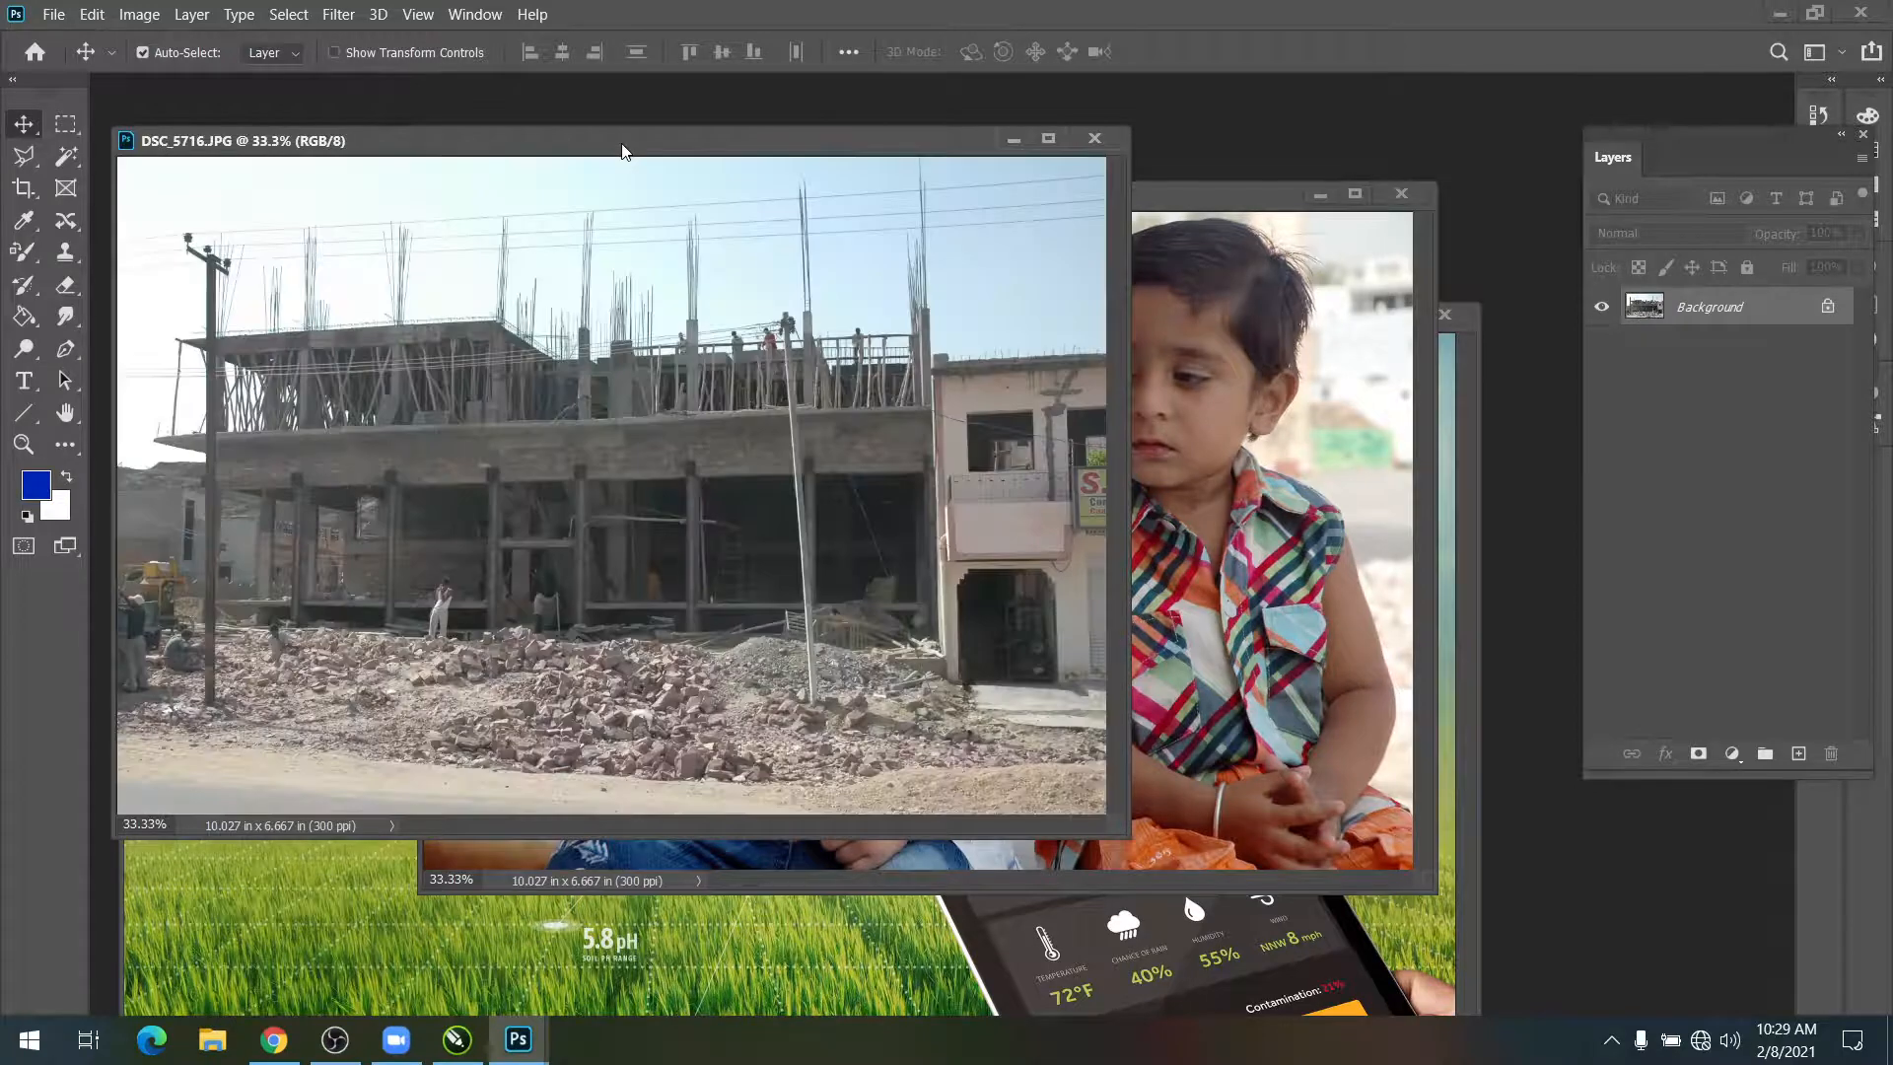
drag(621, 151, 894, 134)
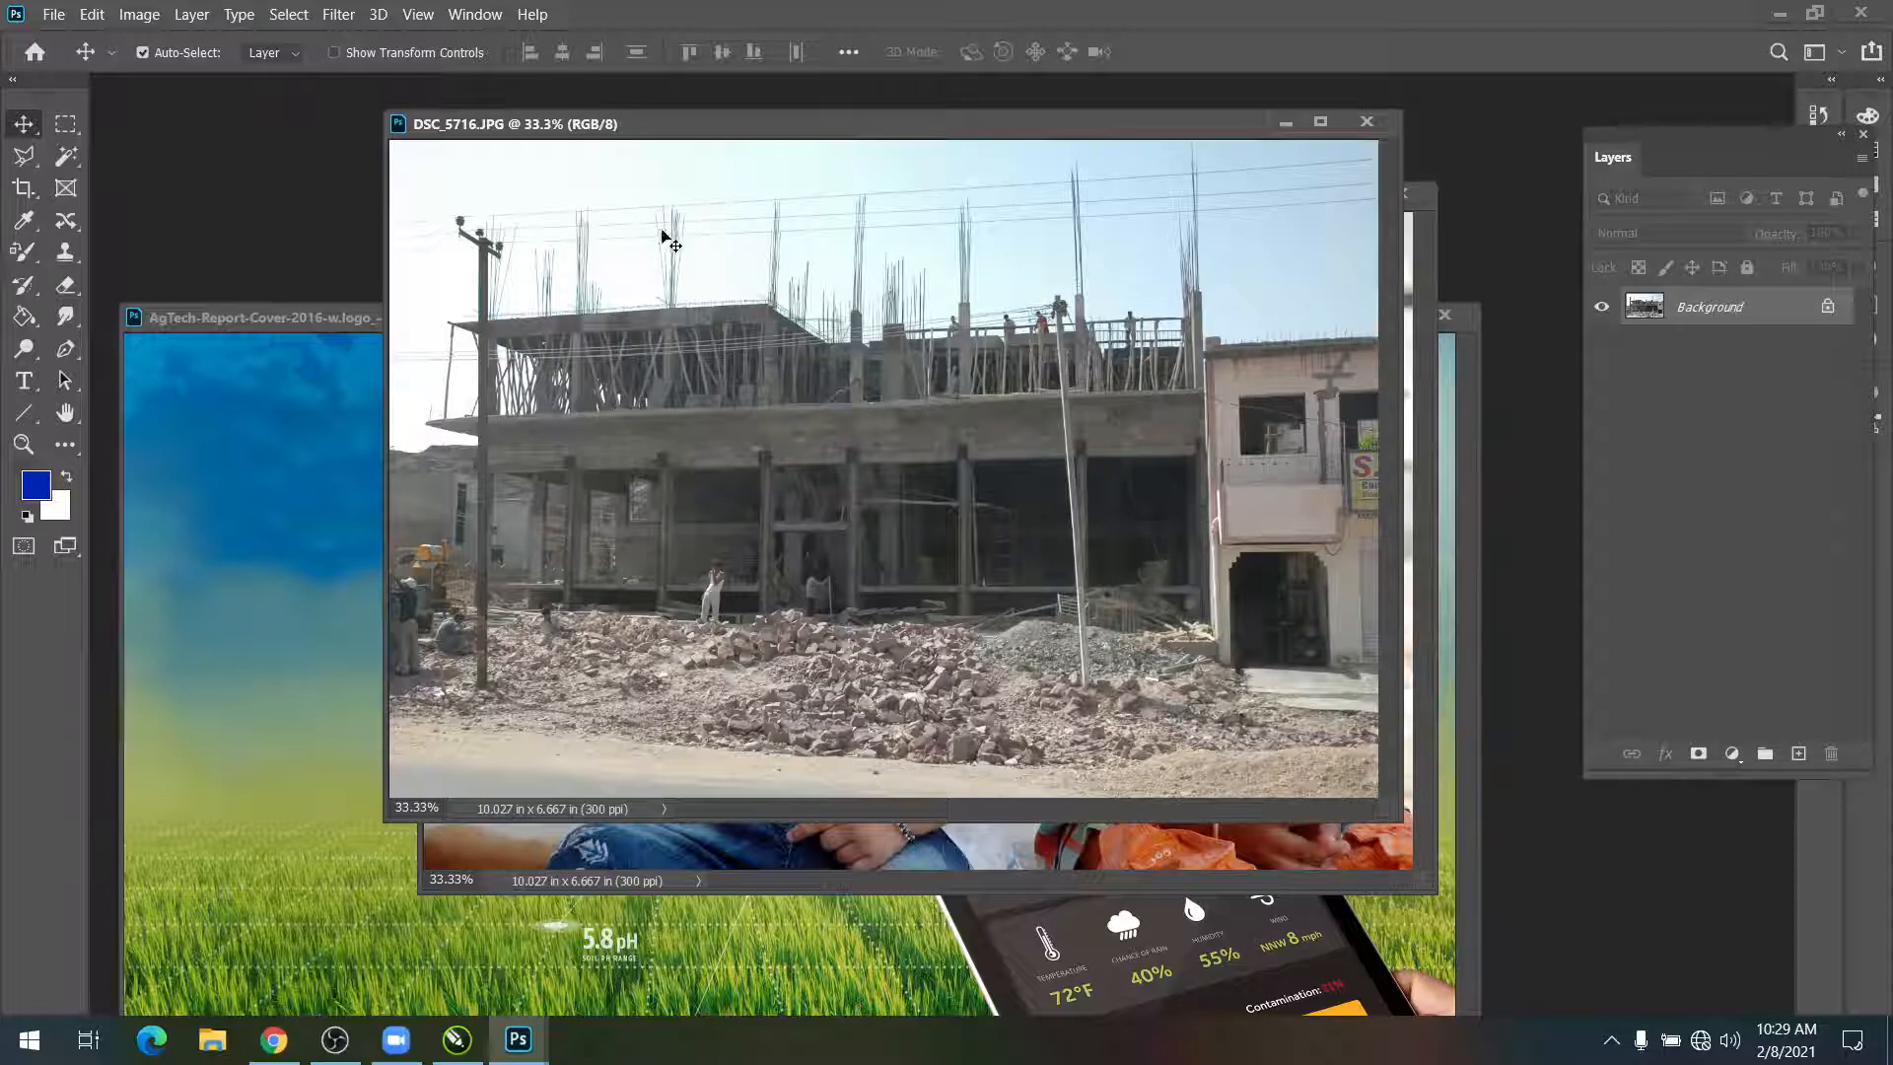
drag(673, 139, 478, 126)
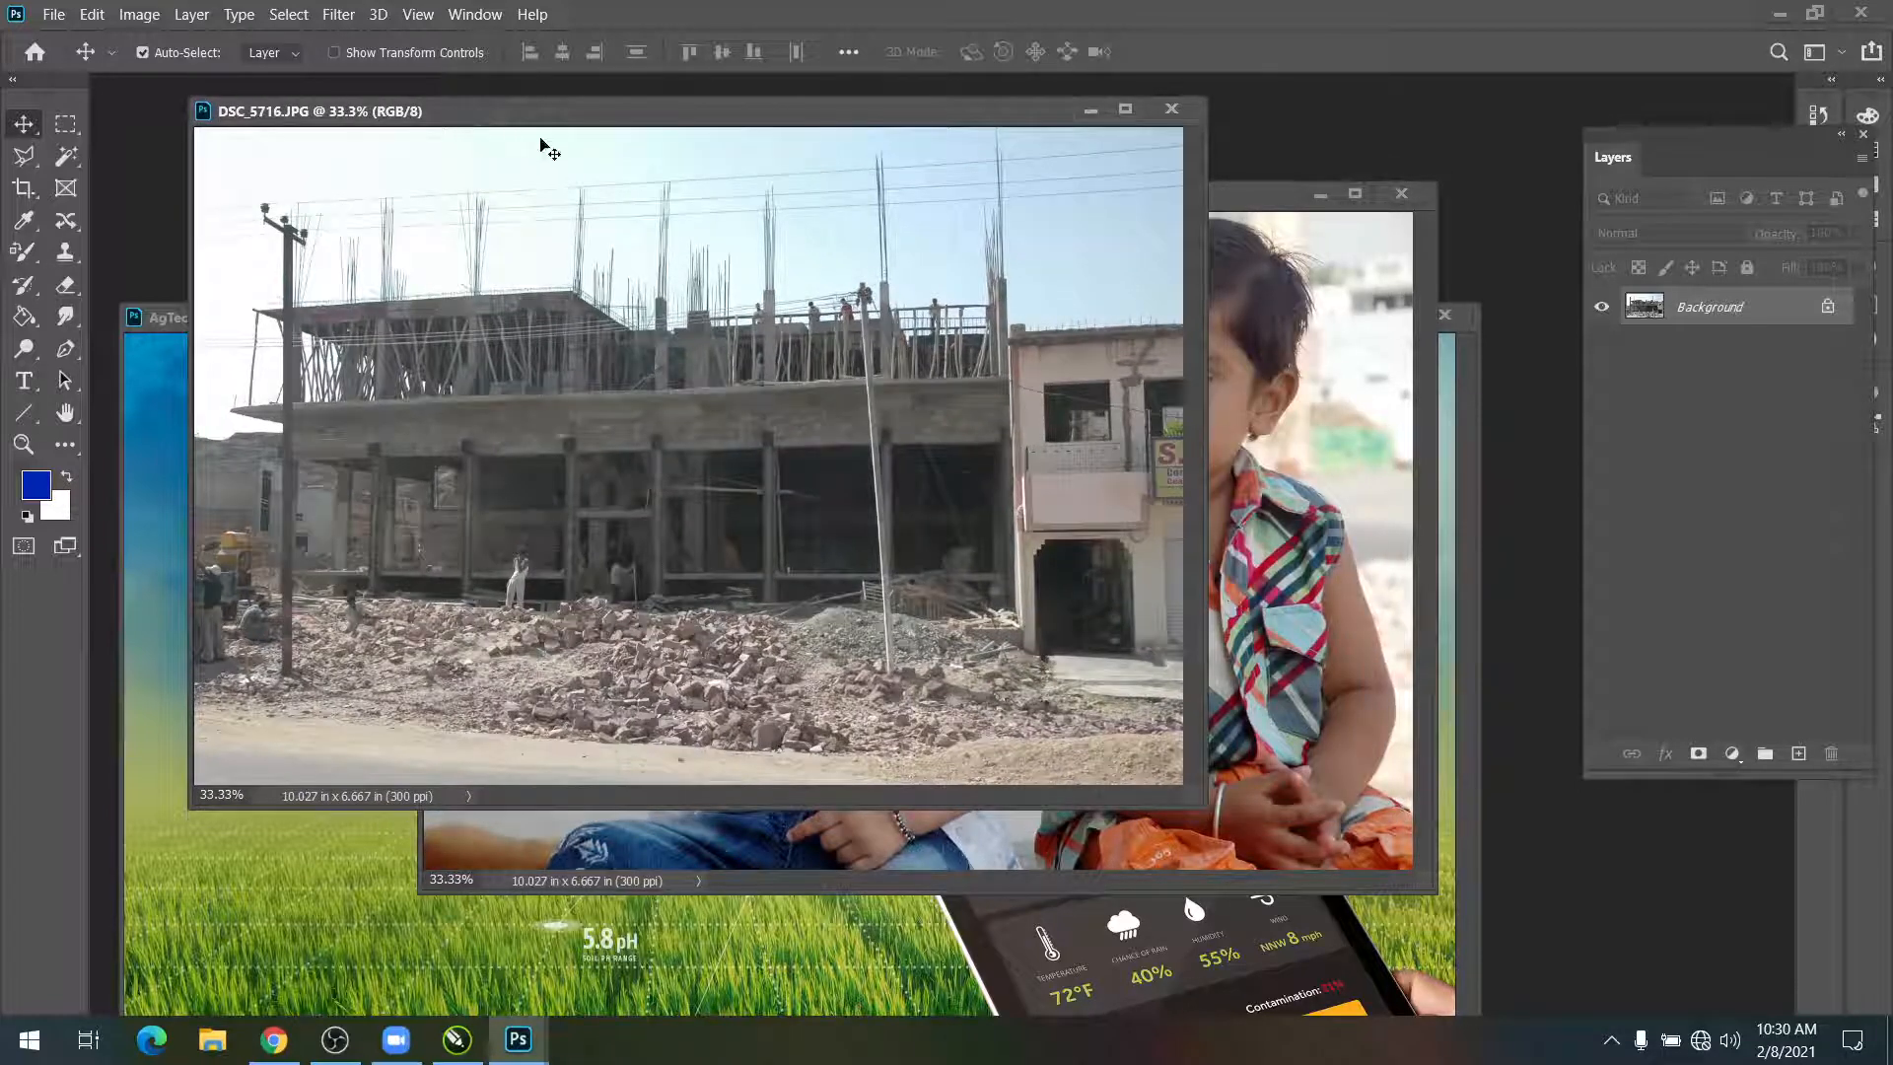
Step: Review the Units & Rulers preferences, including the type units and the print and screen resolutions for new documents
click(54, 14)
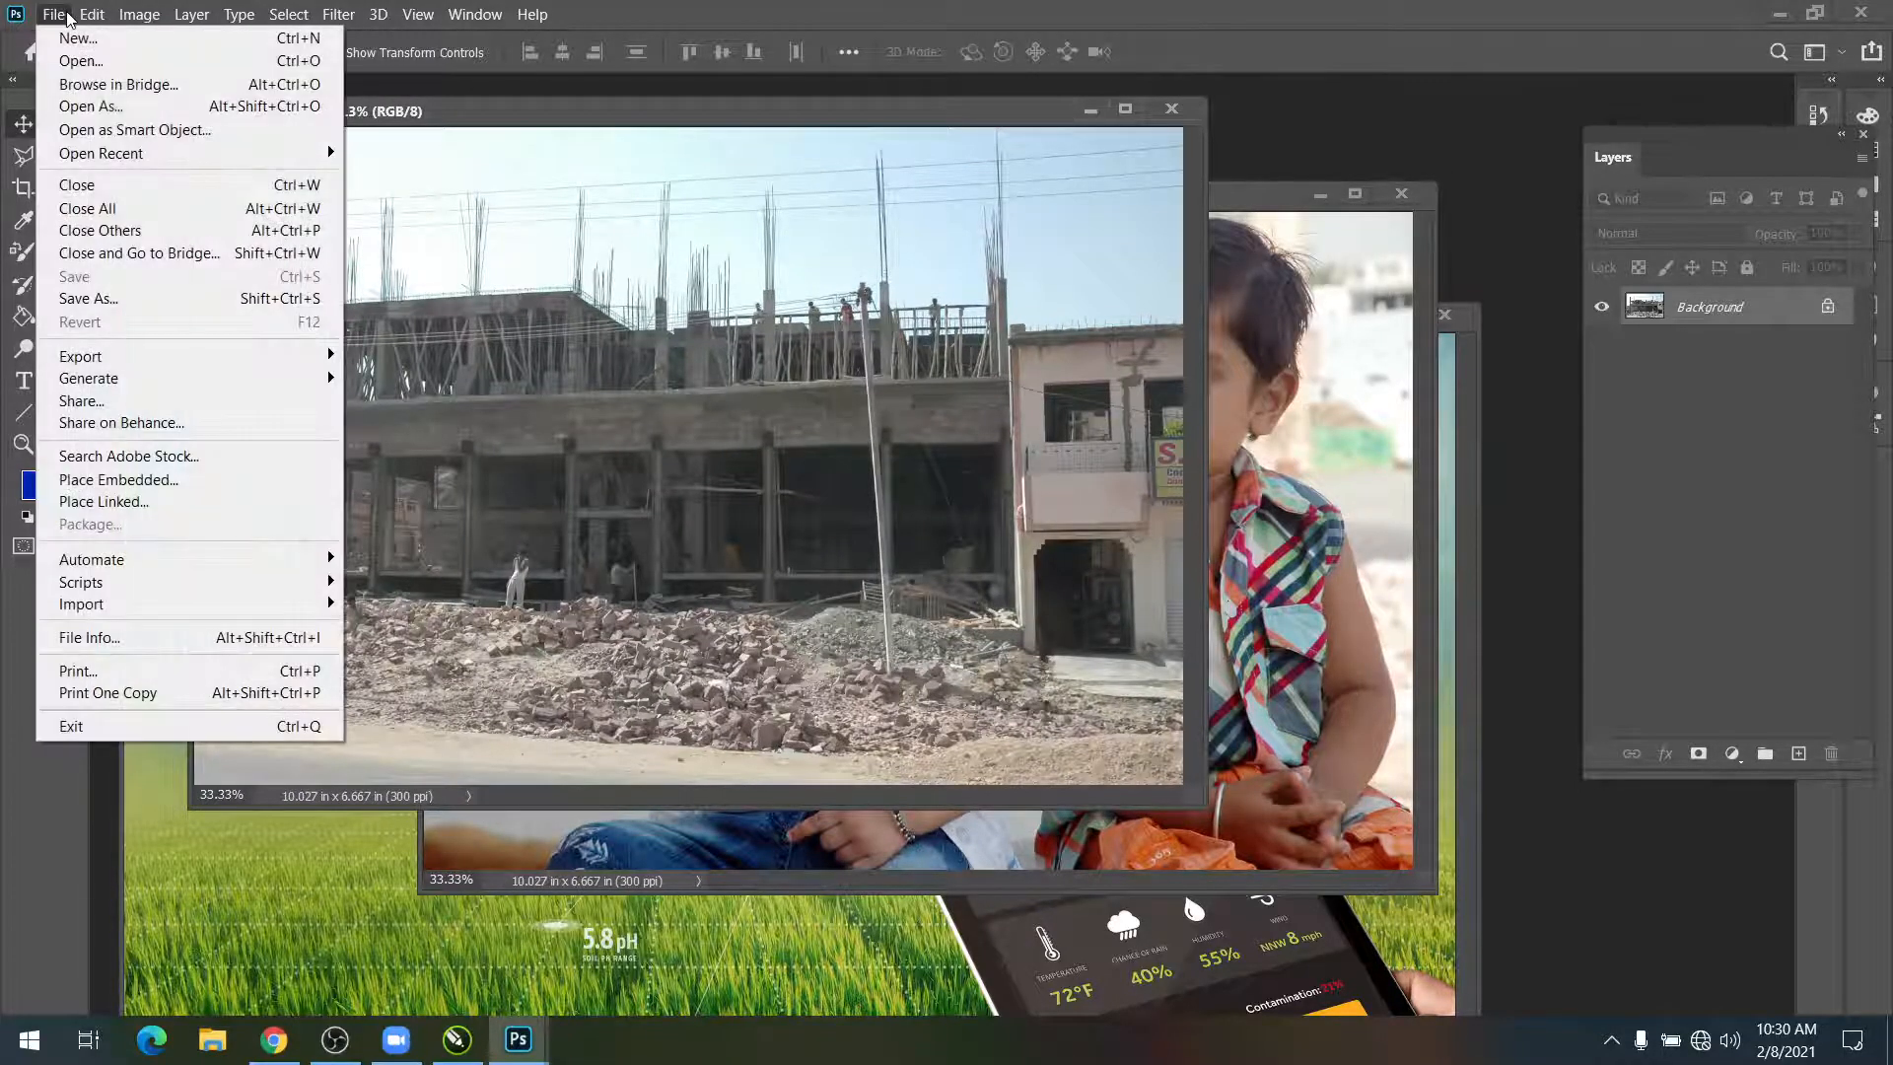
mouse_move(92, 14)
mouse_move(222, 964)
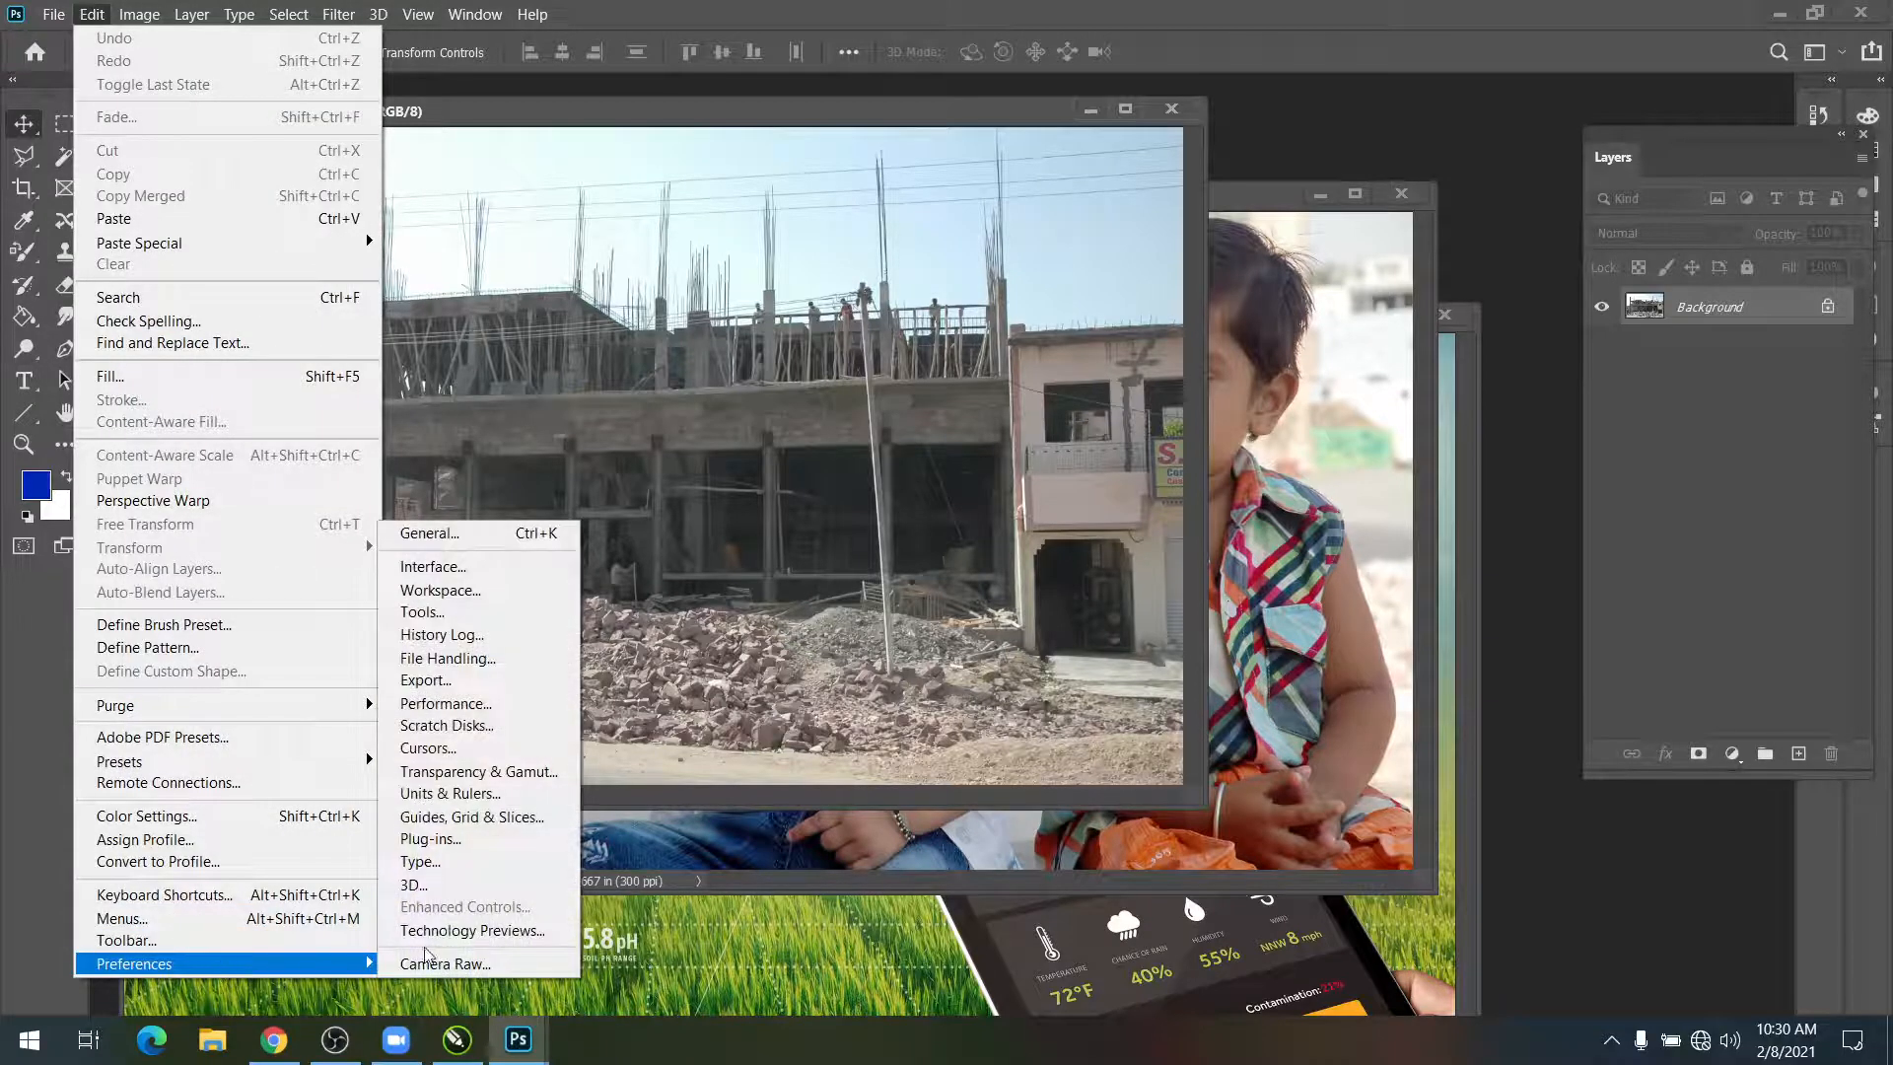
click(443, 800)
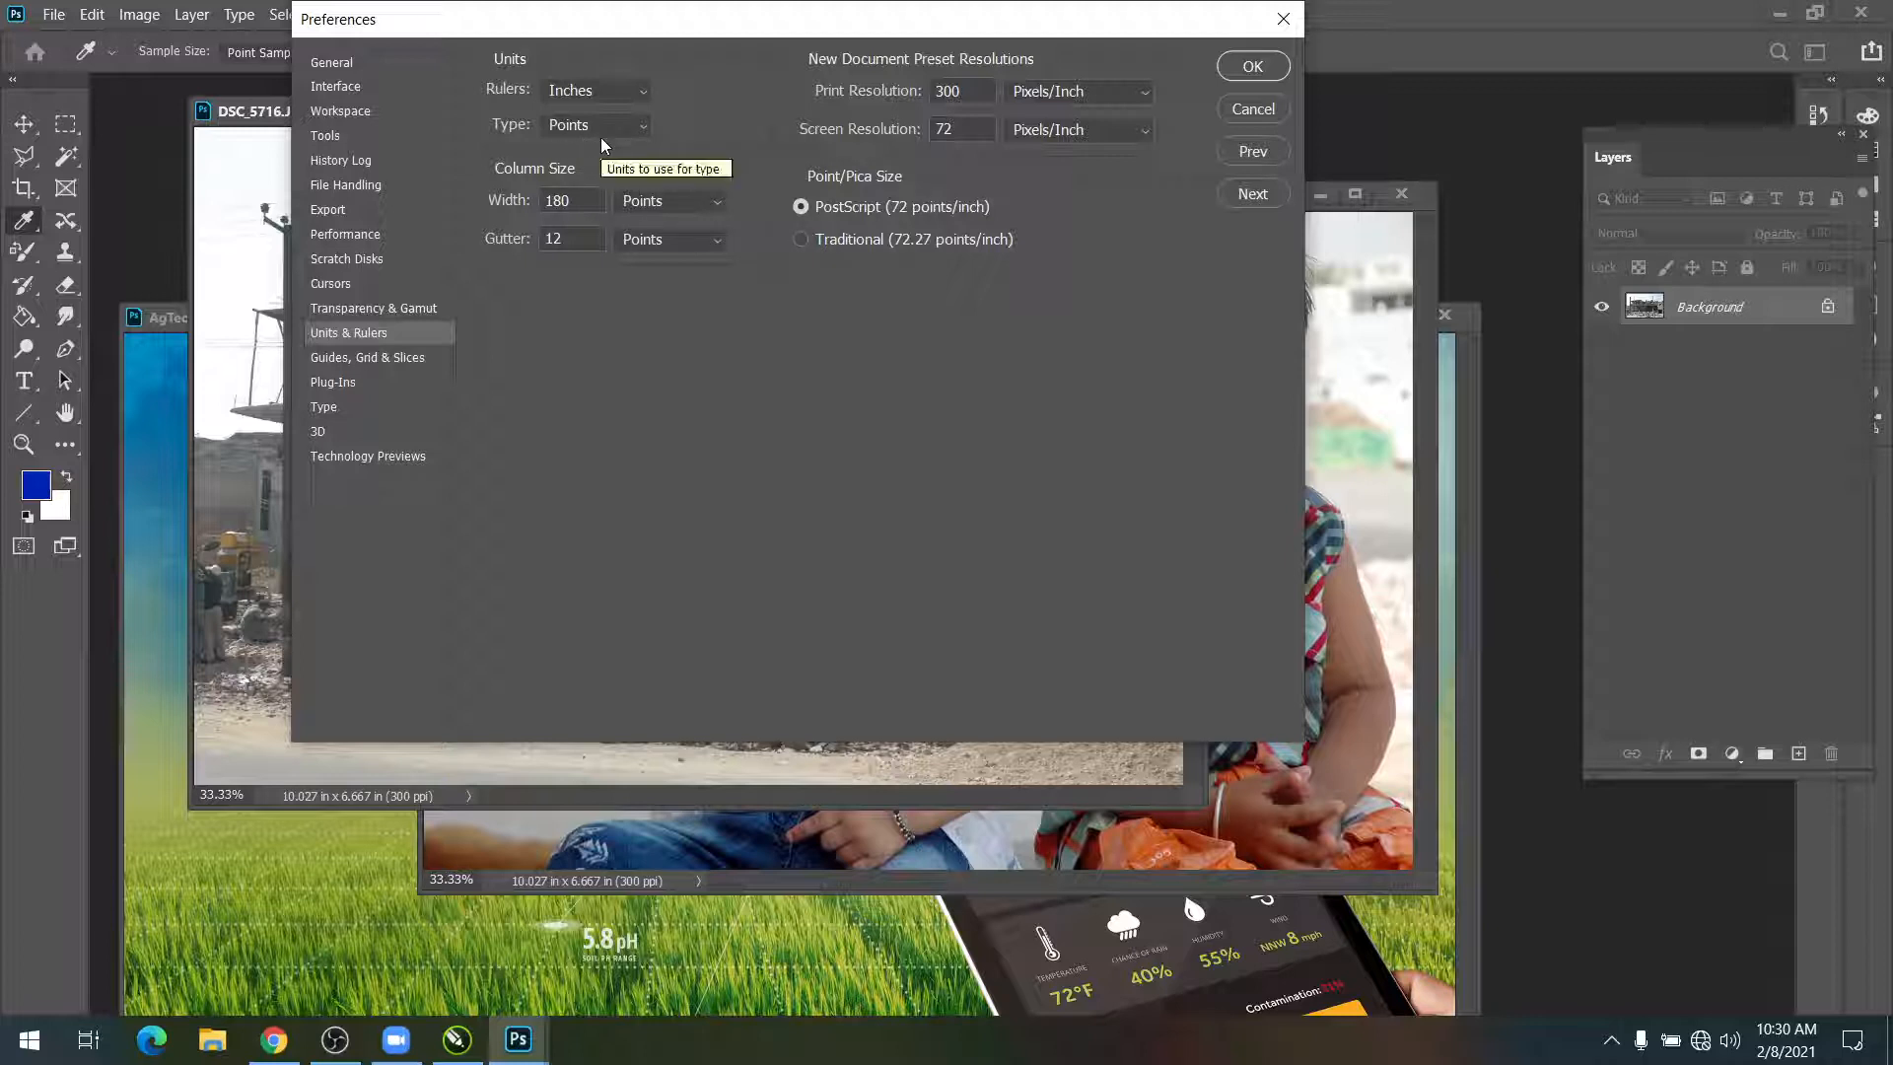
click(602, 141)
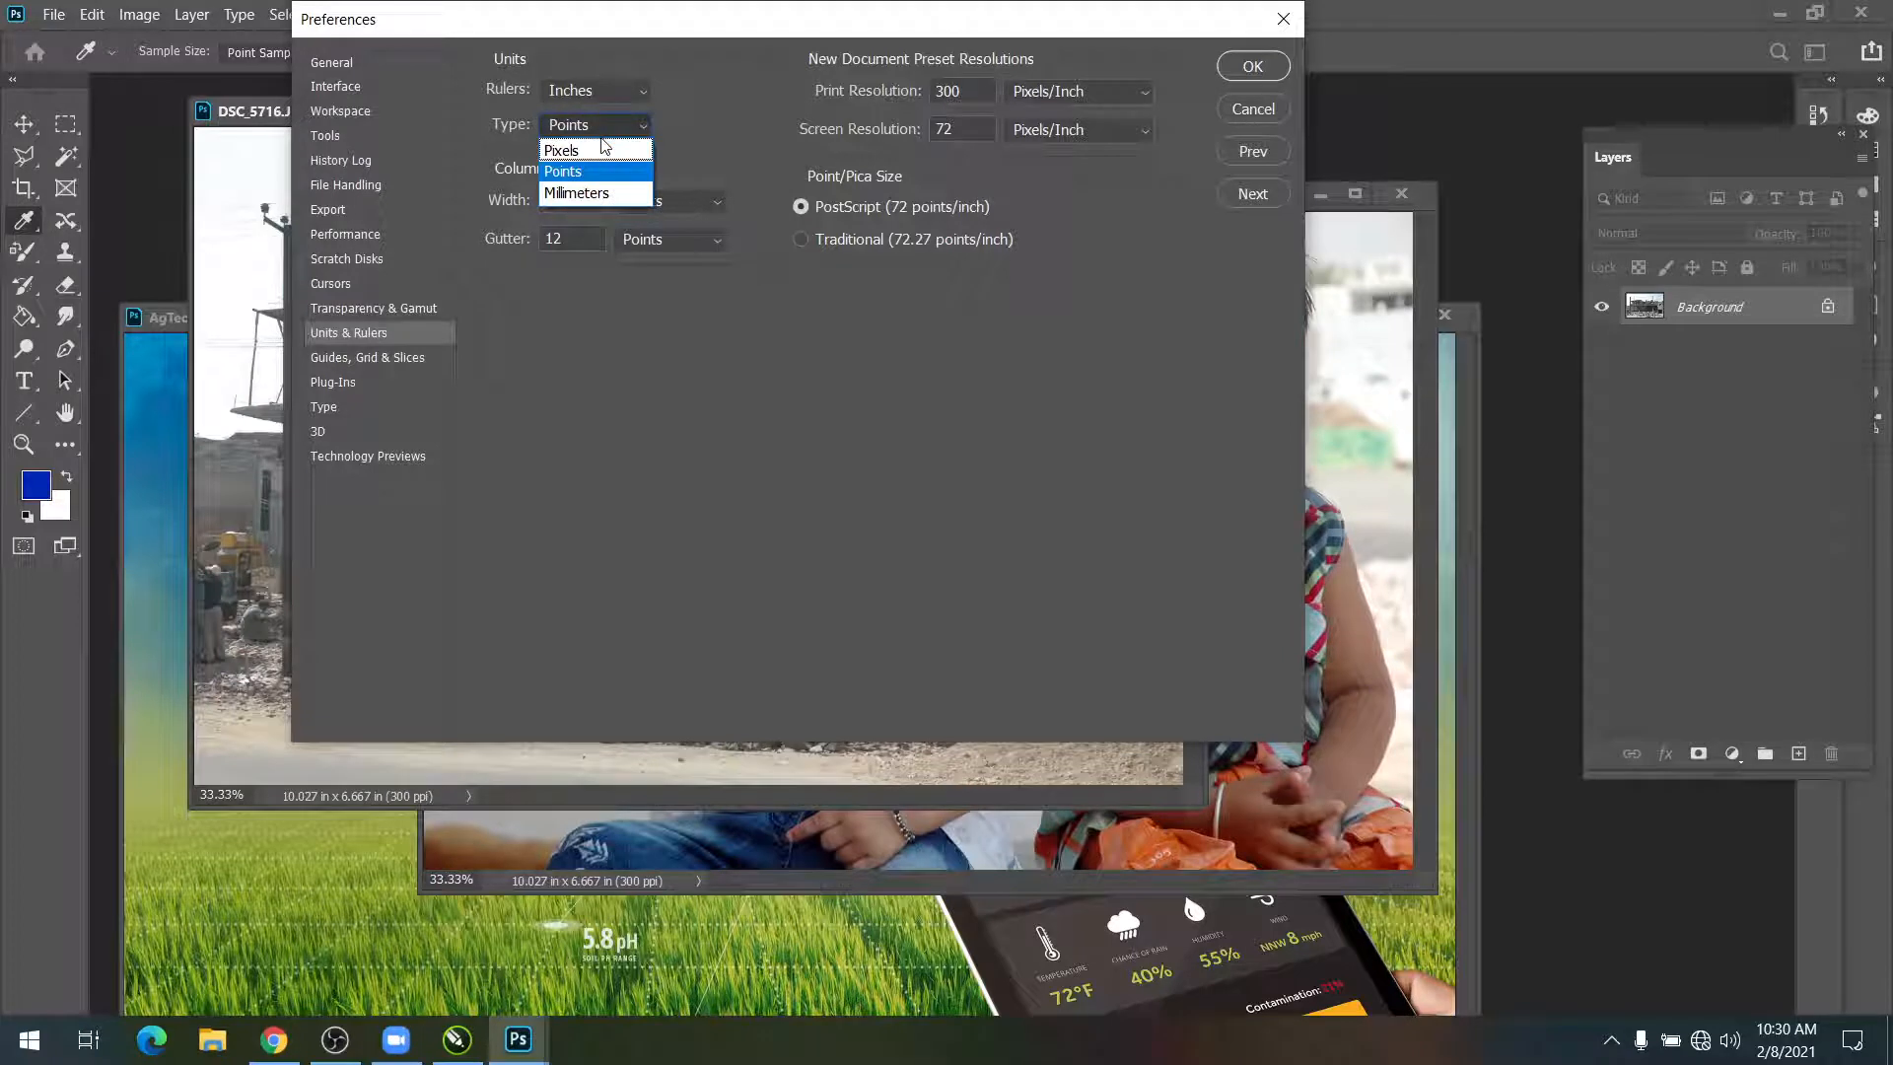
click(718, 145)
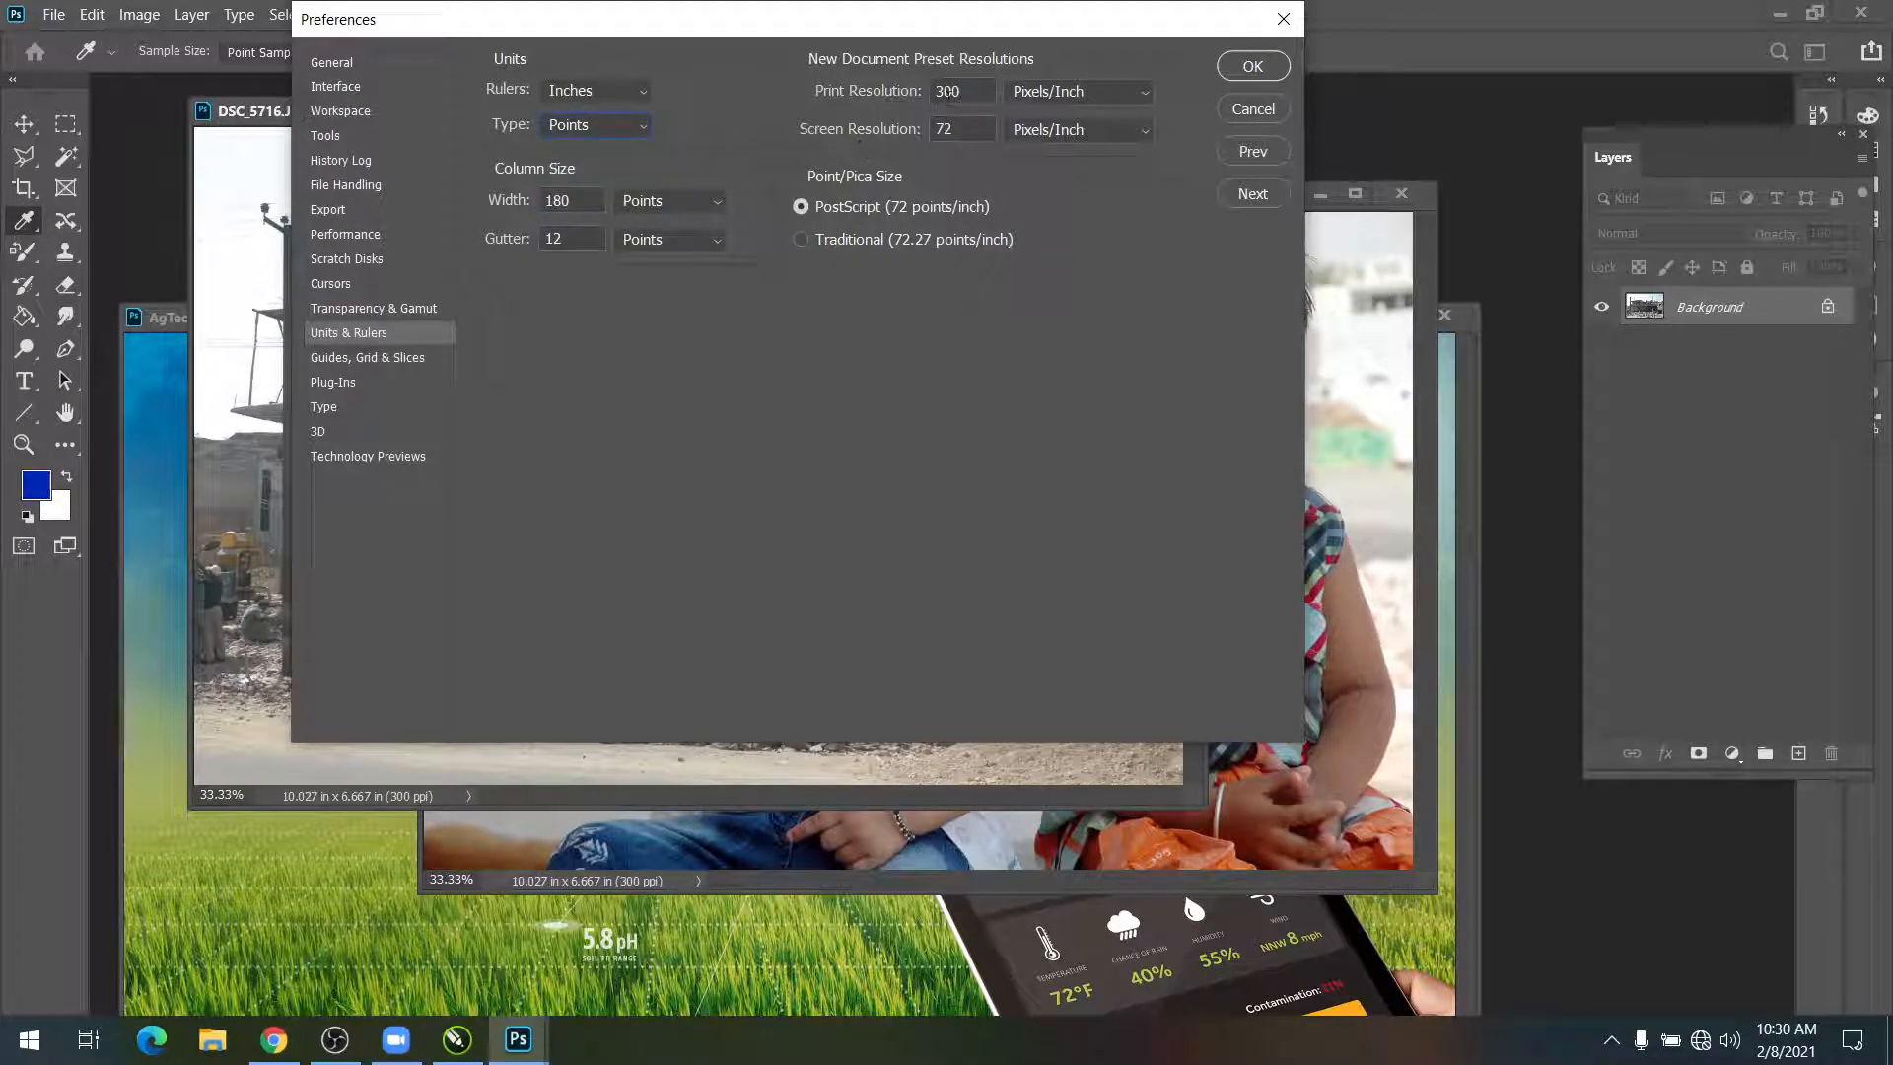
click(969, 96)
double_click(966, 138)
Step: Mark the C:\ drive as an active scratch disk in the Scratch Disks preferences and accept the dialog
click(347, 259)
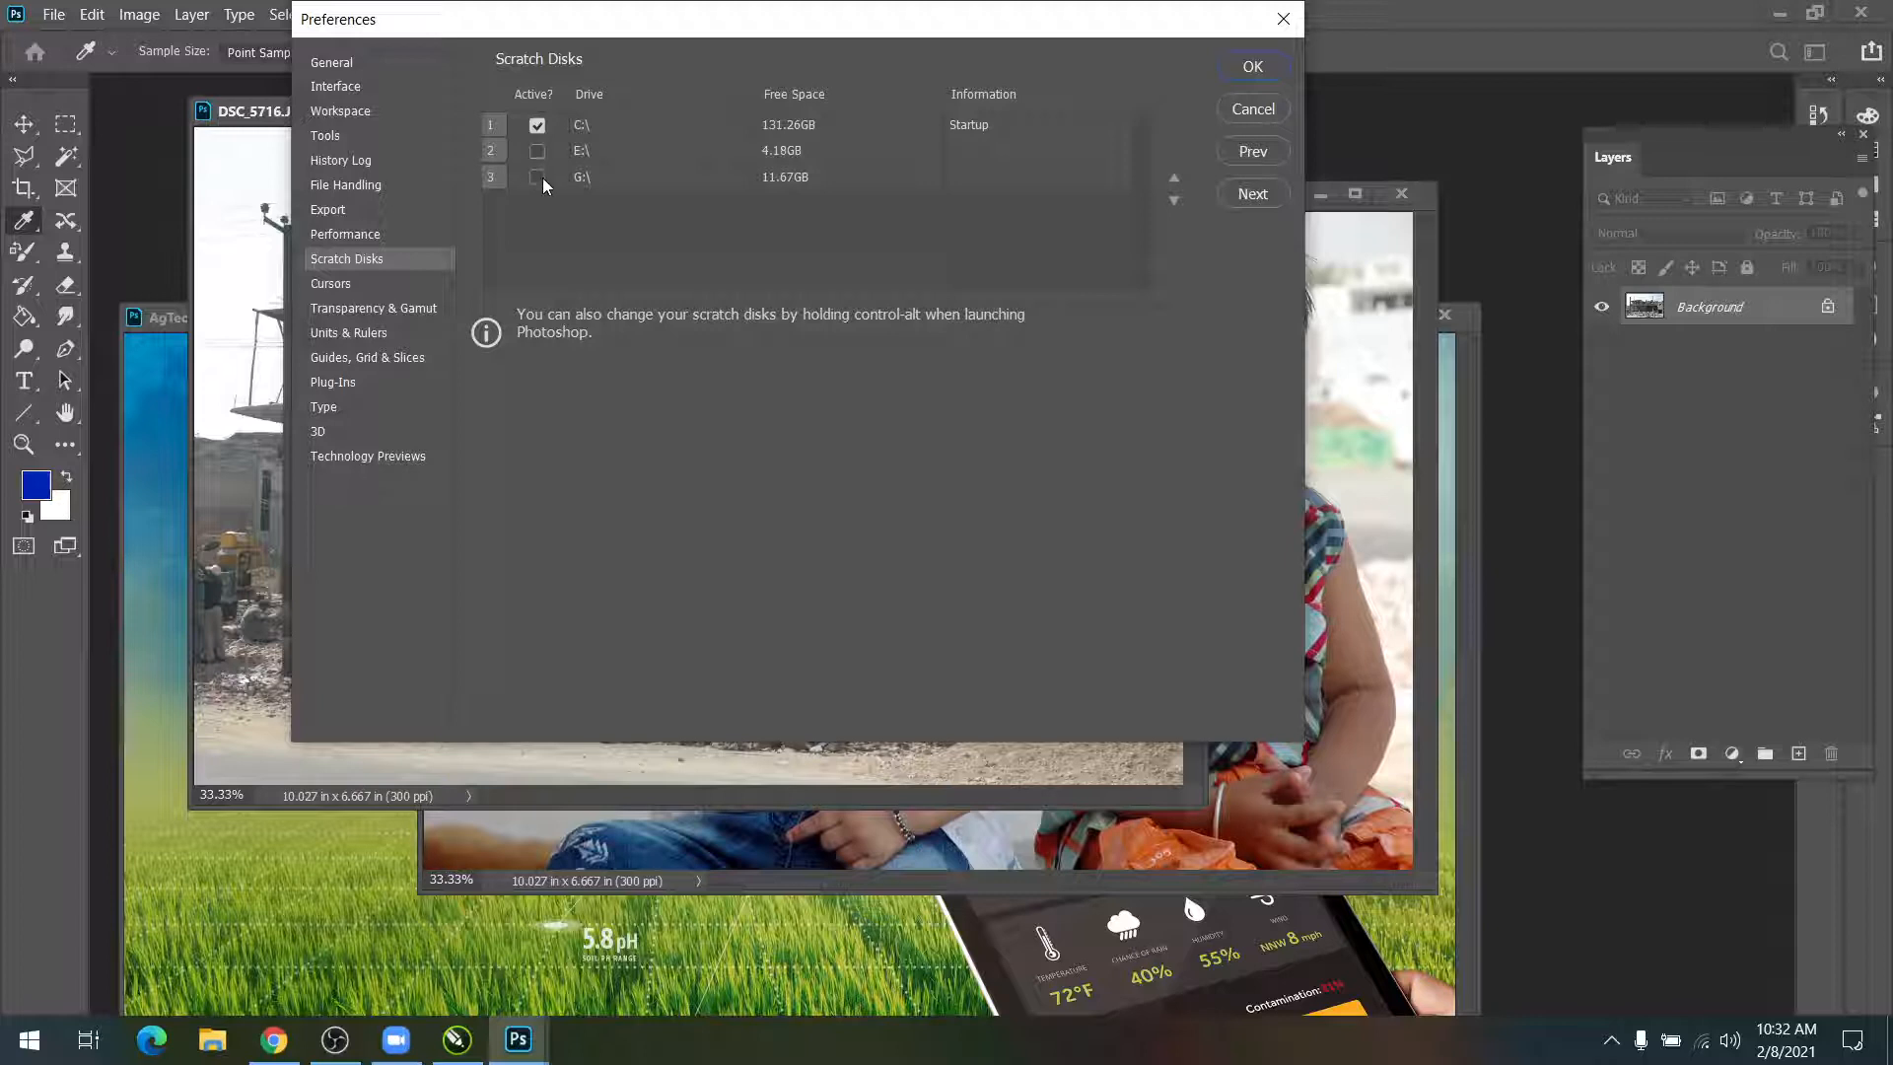
click(810, 128)
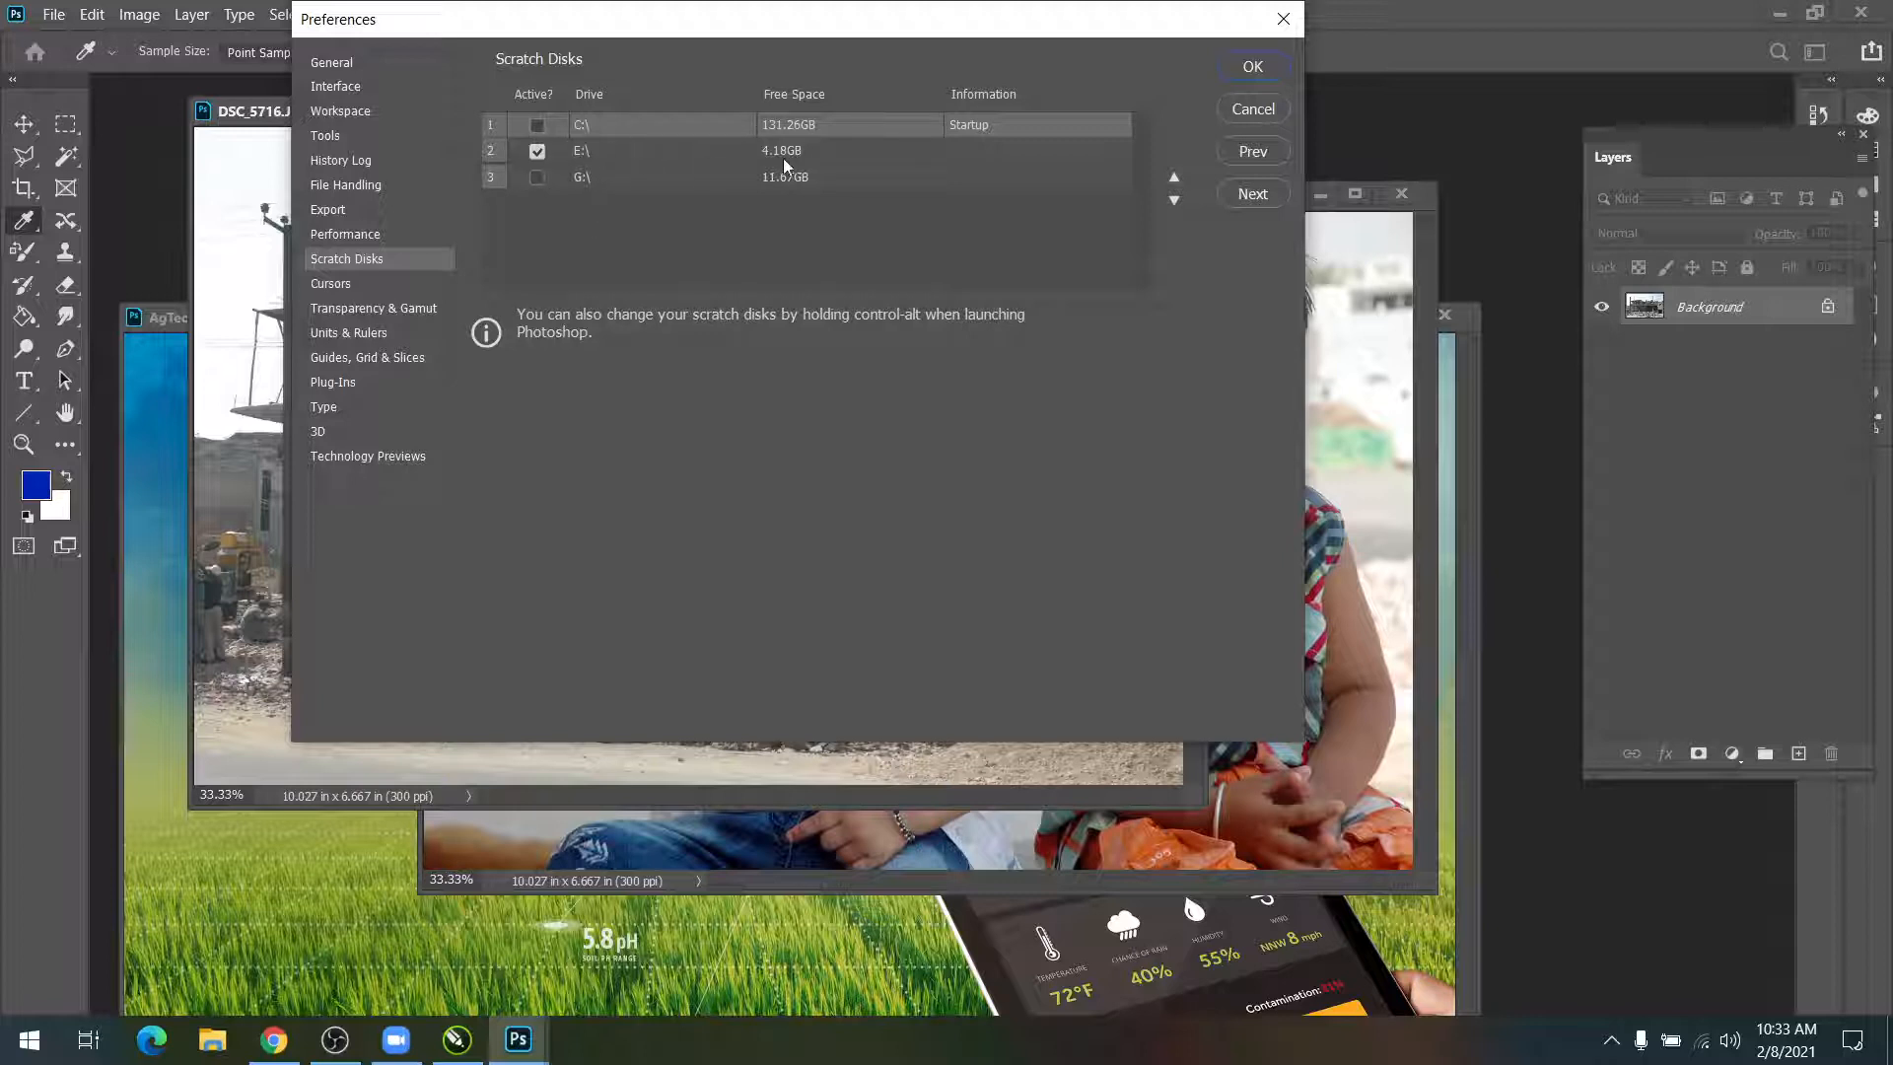
click(537, 126)
click(1249, 69)
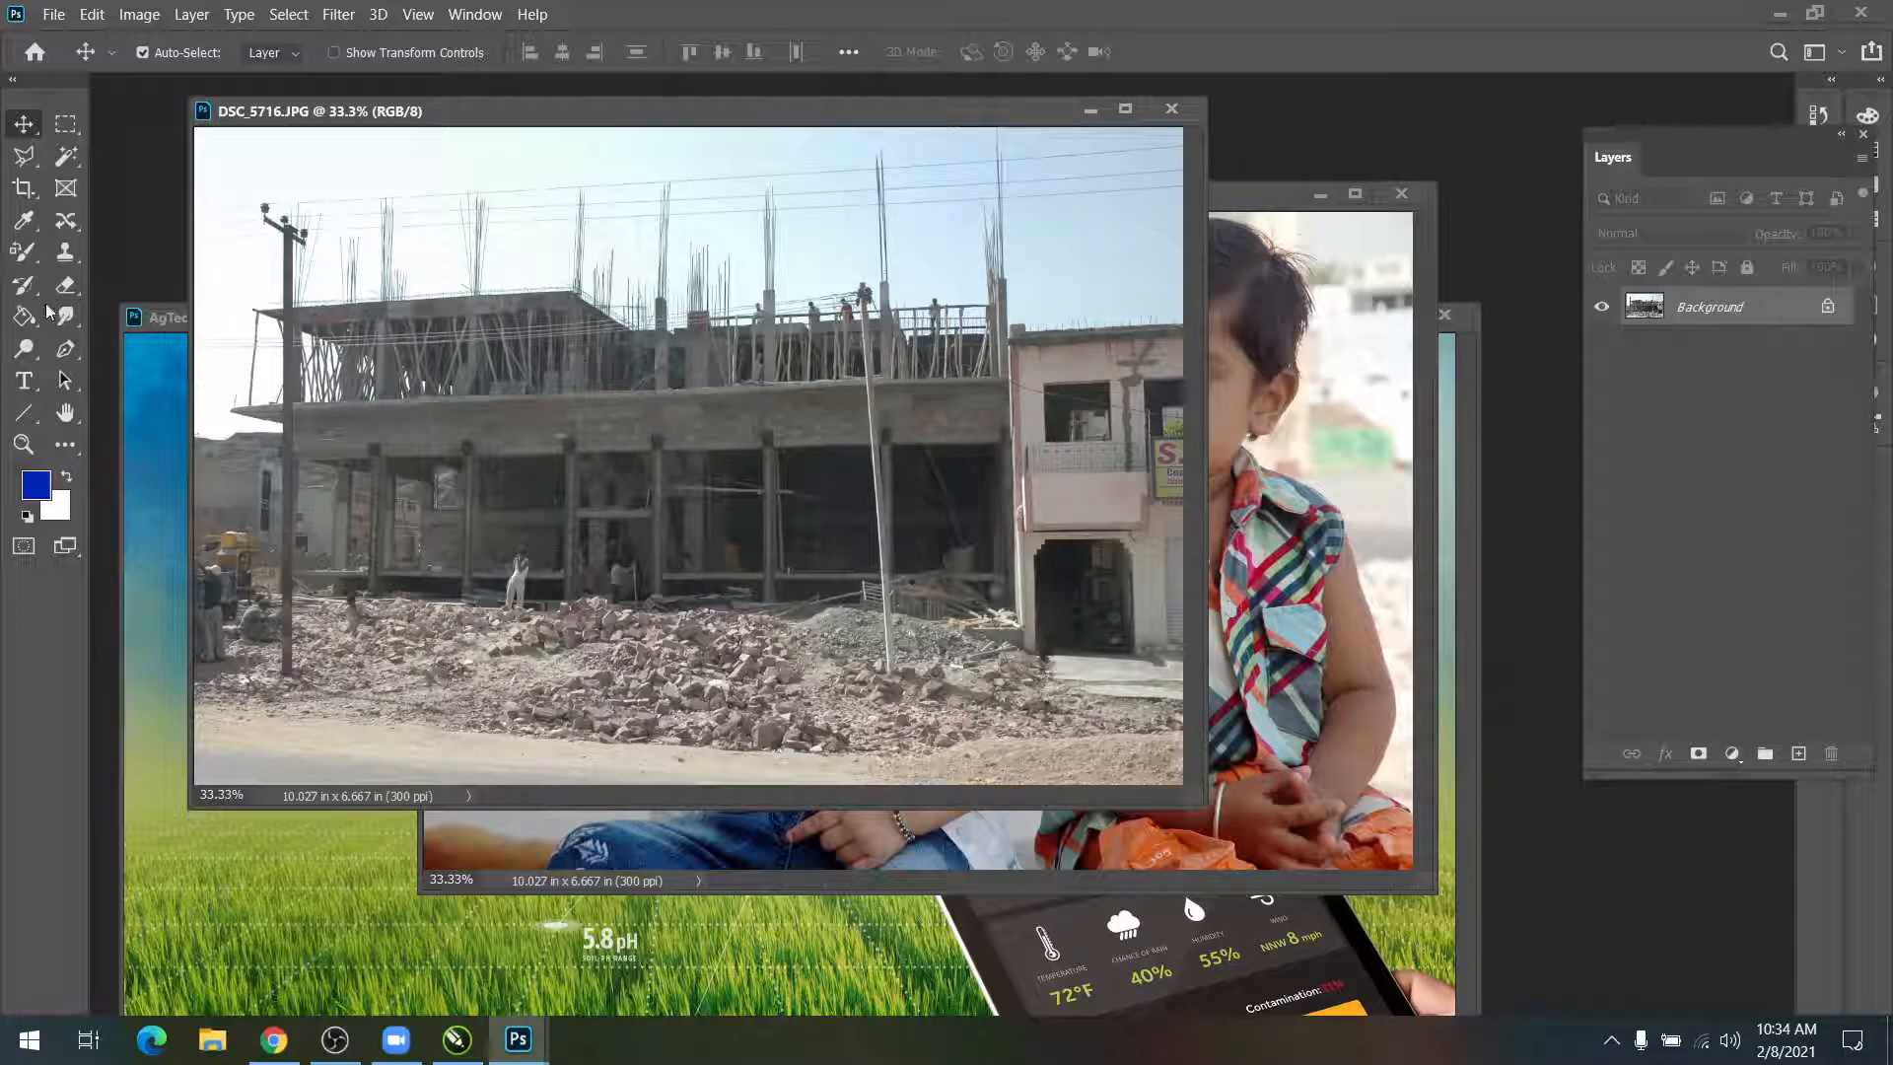
click(81, 23)
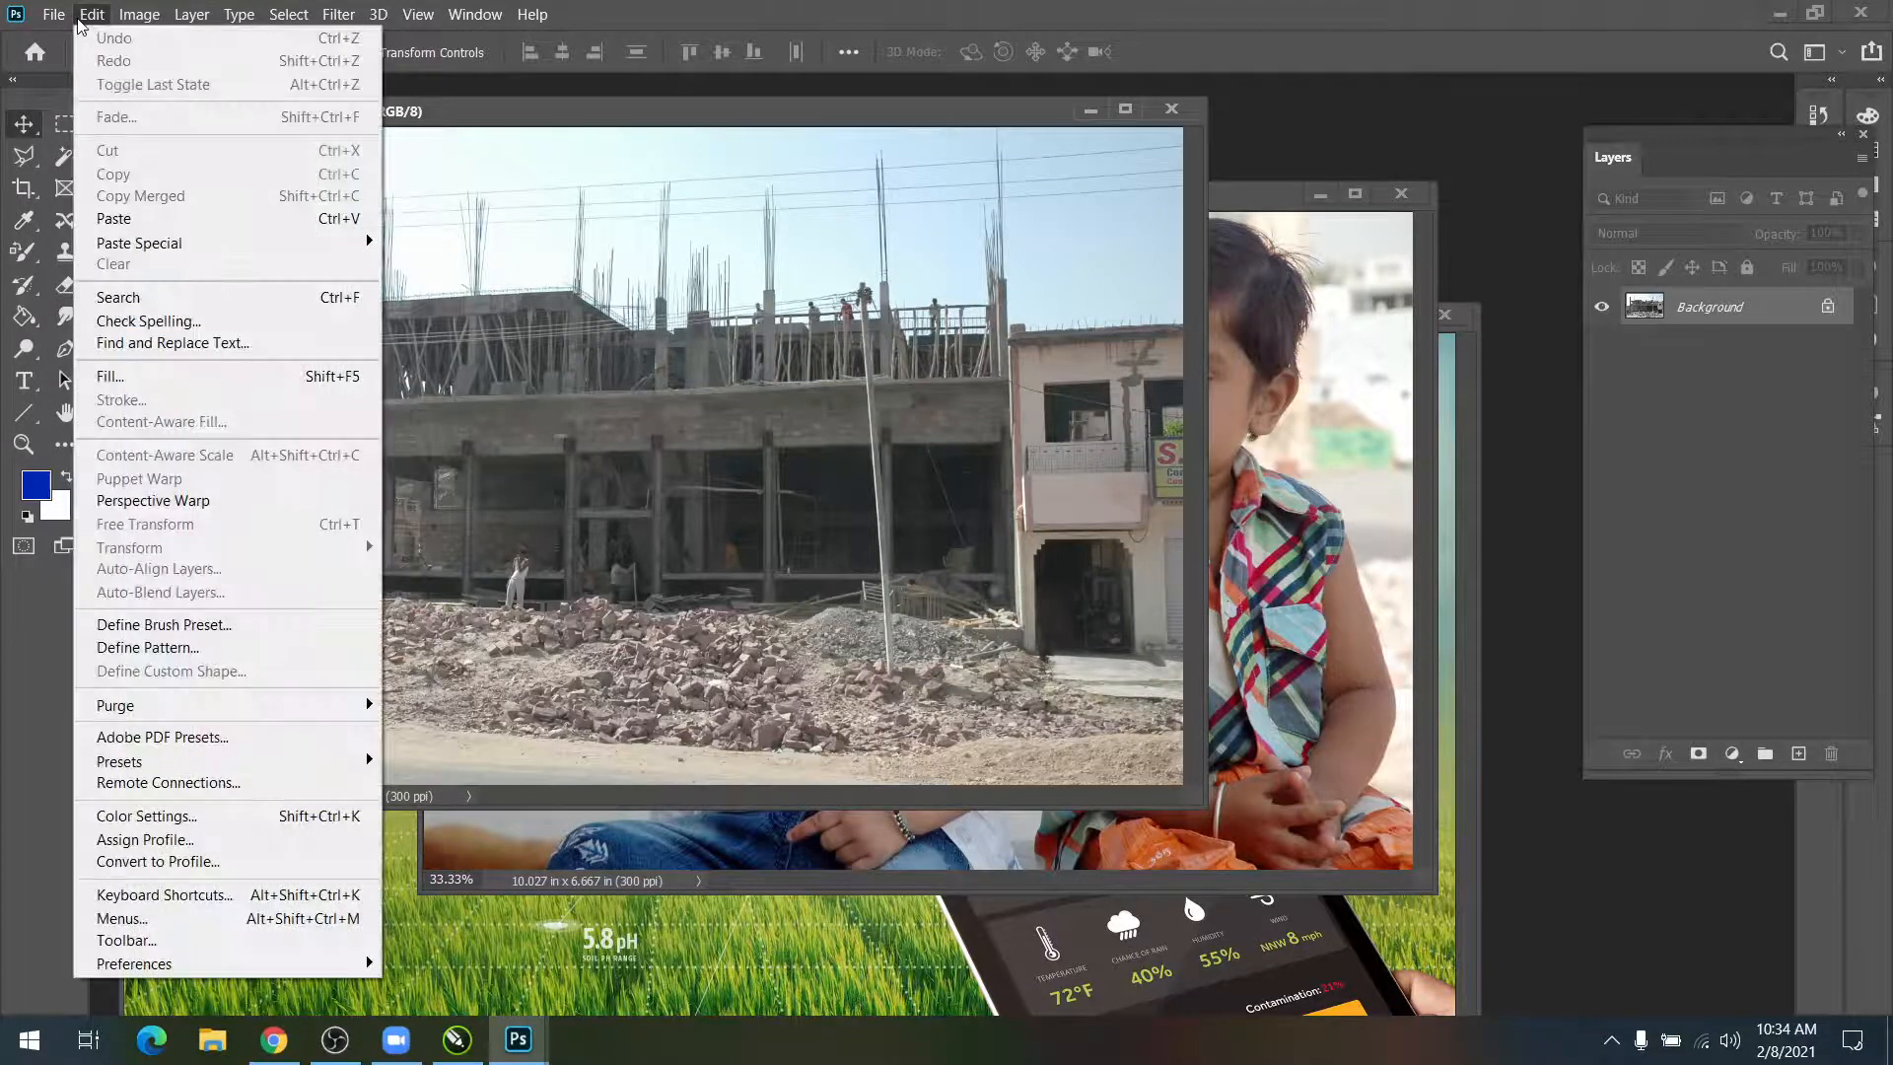
click(778, 370)
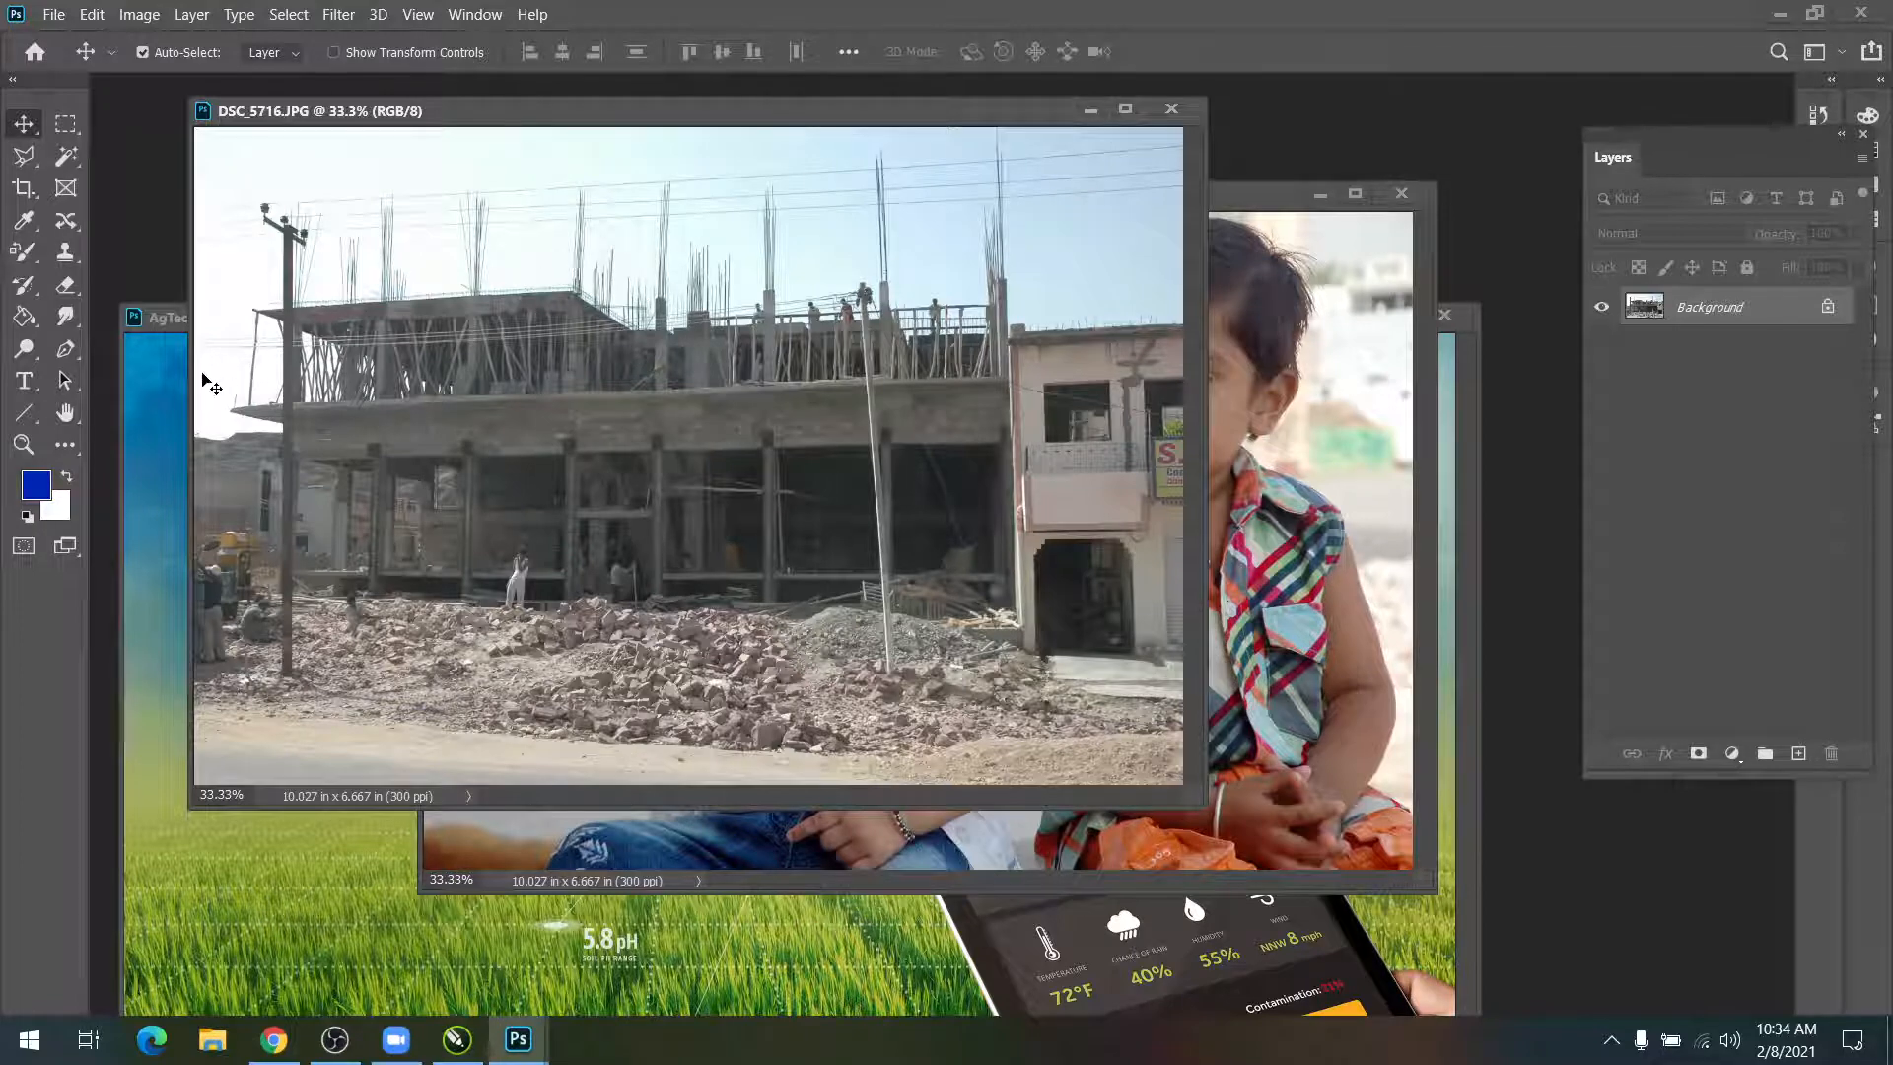
Step: Select the History Brush Tool and display the History panel for the DSC_5716 photo
click(24, 296)
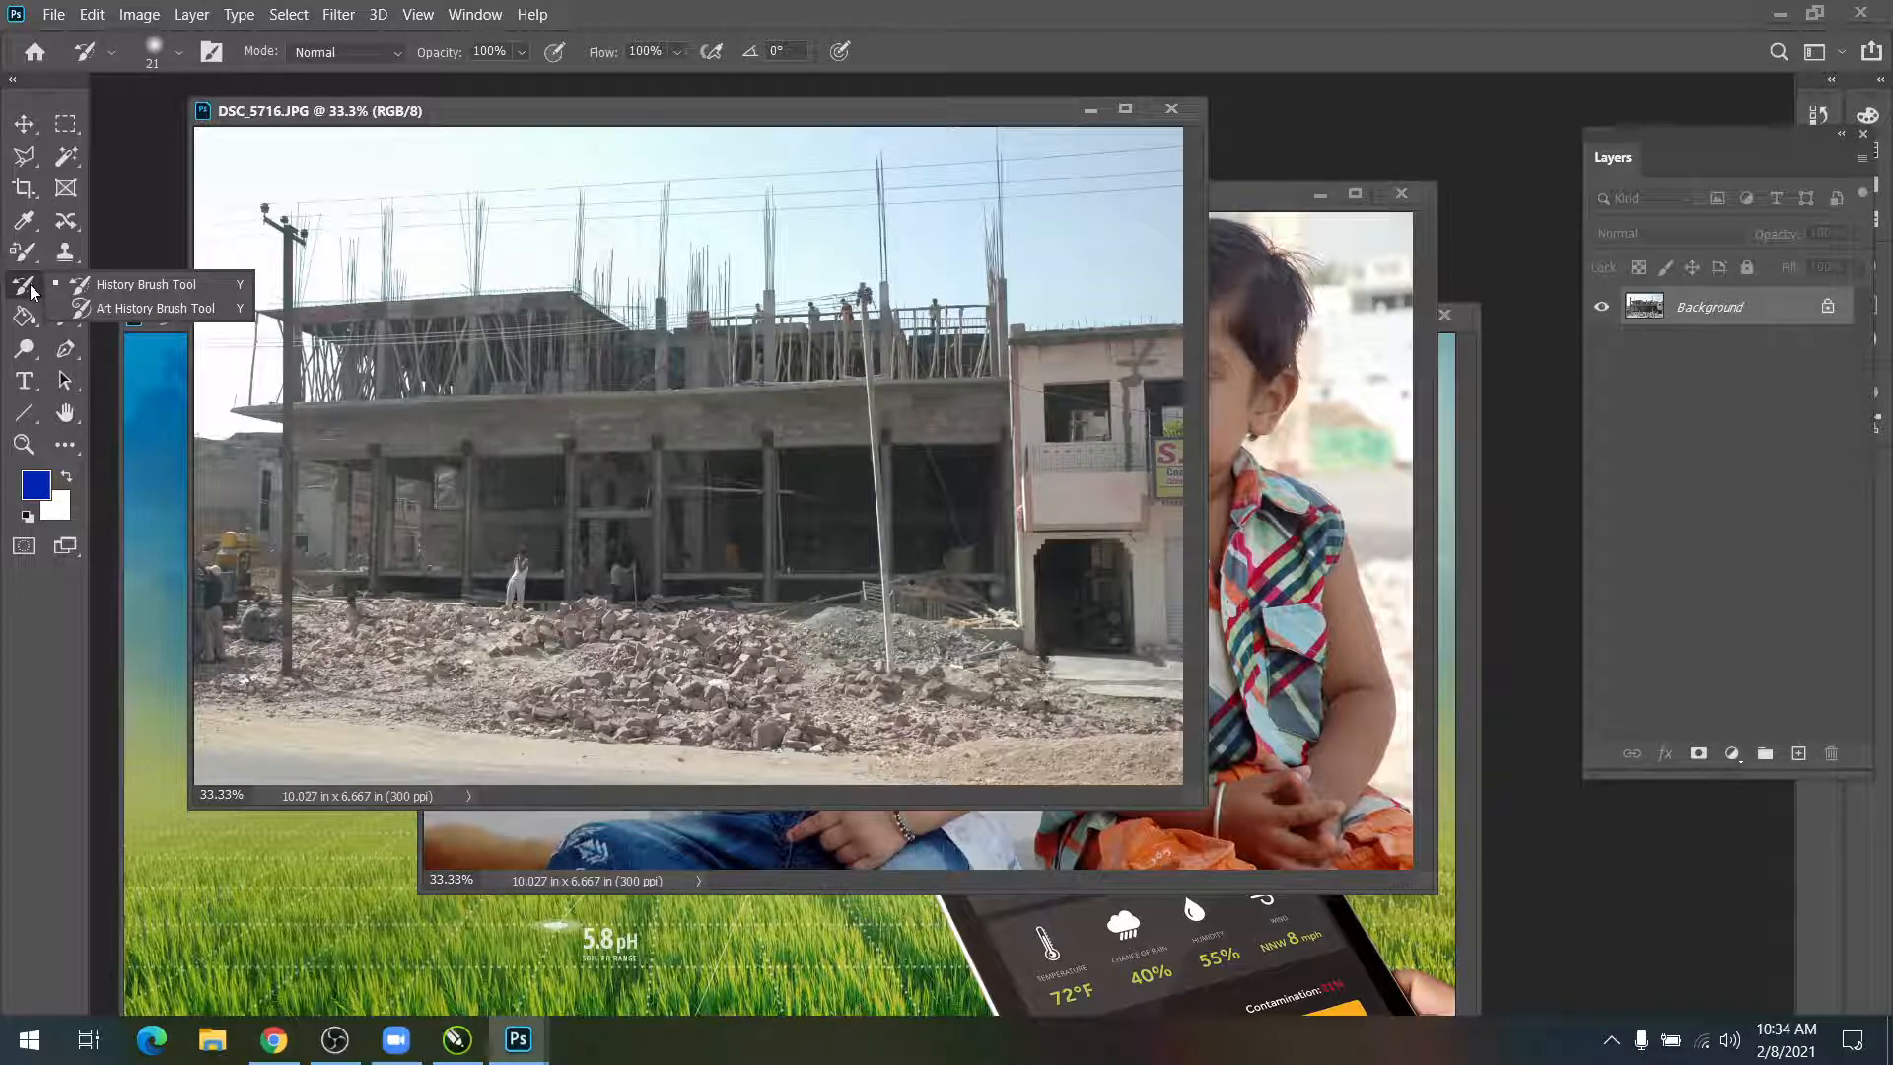
click(129, 292)
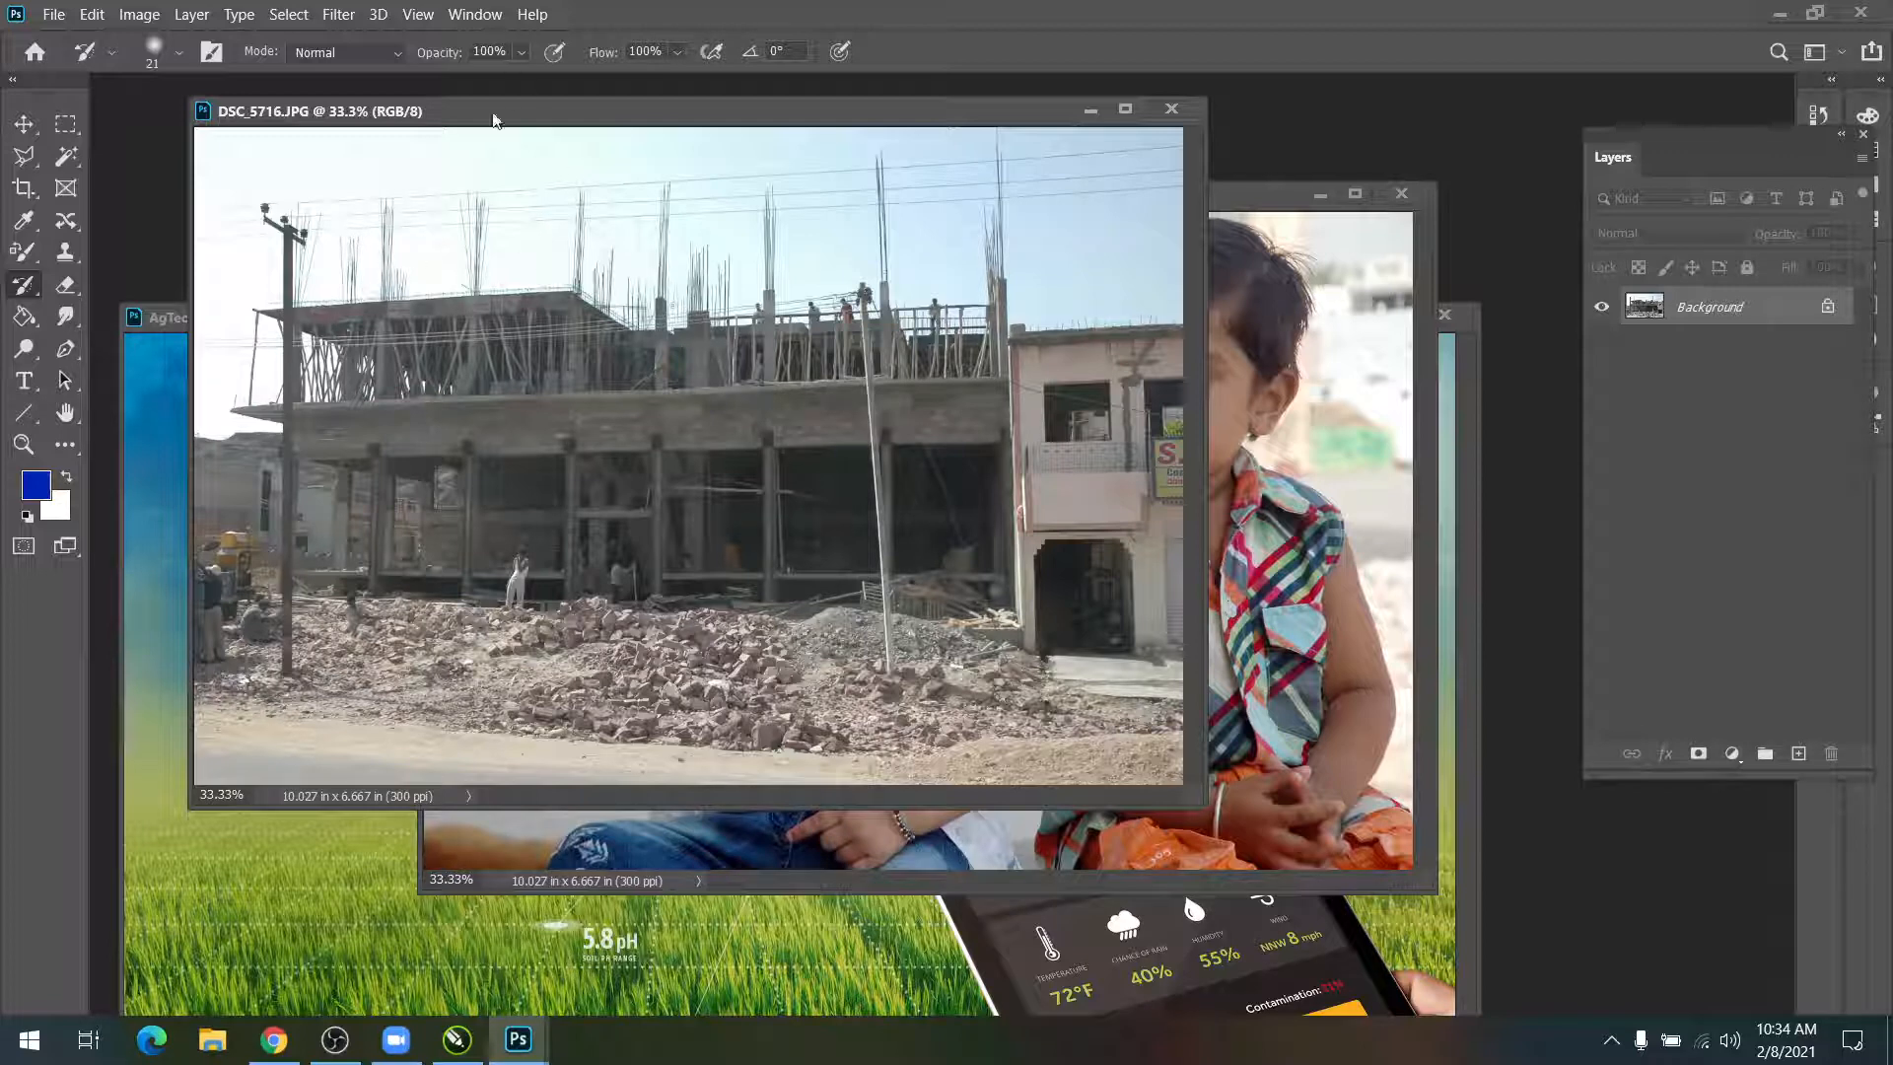
click(477, 24)
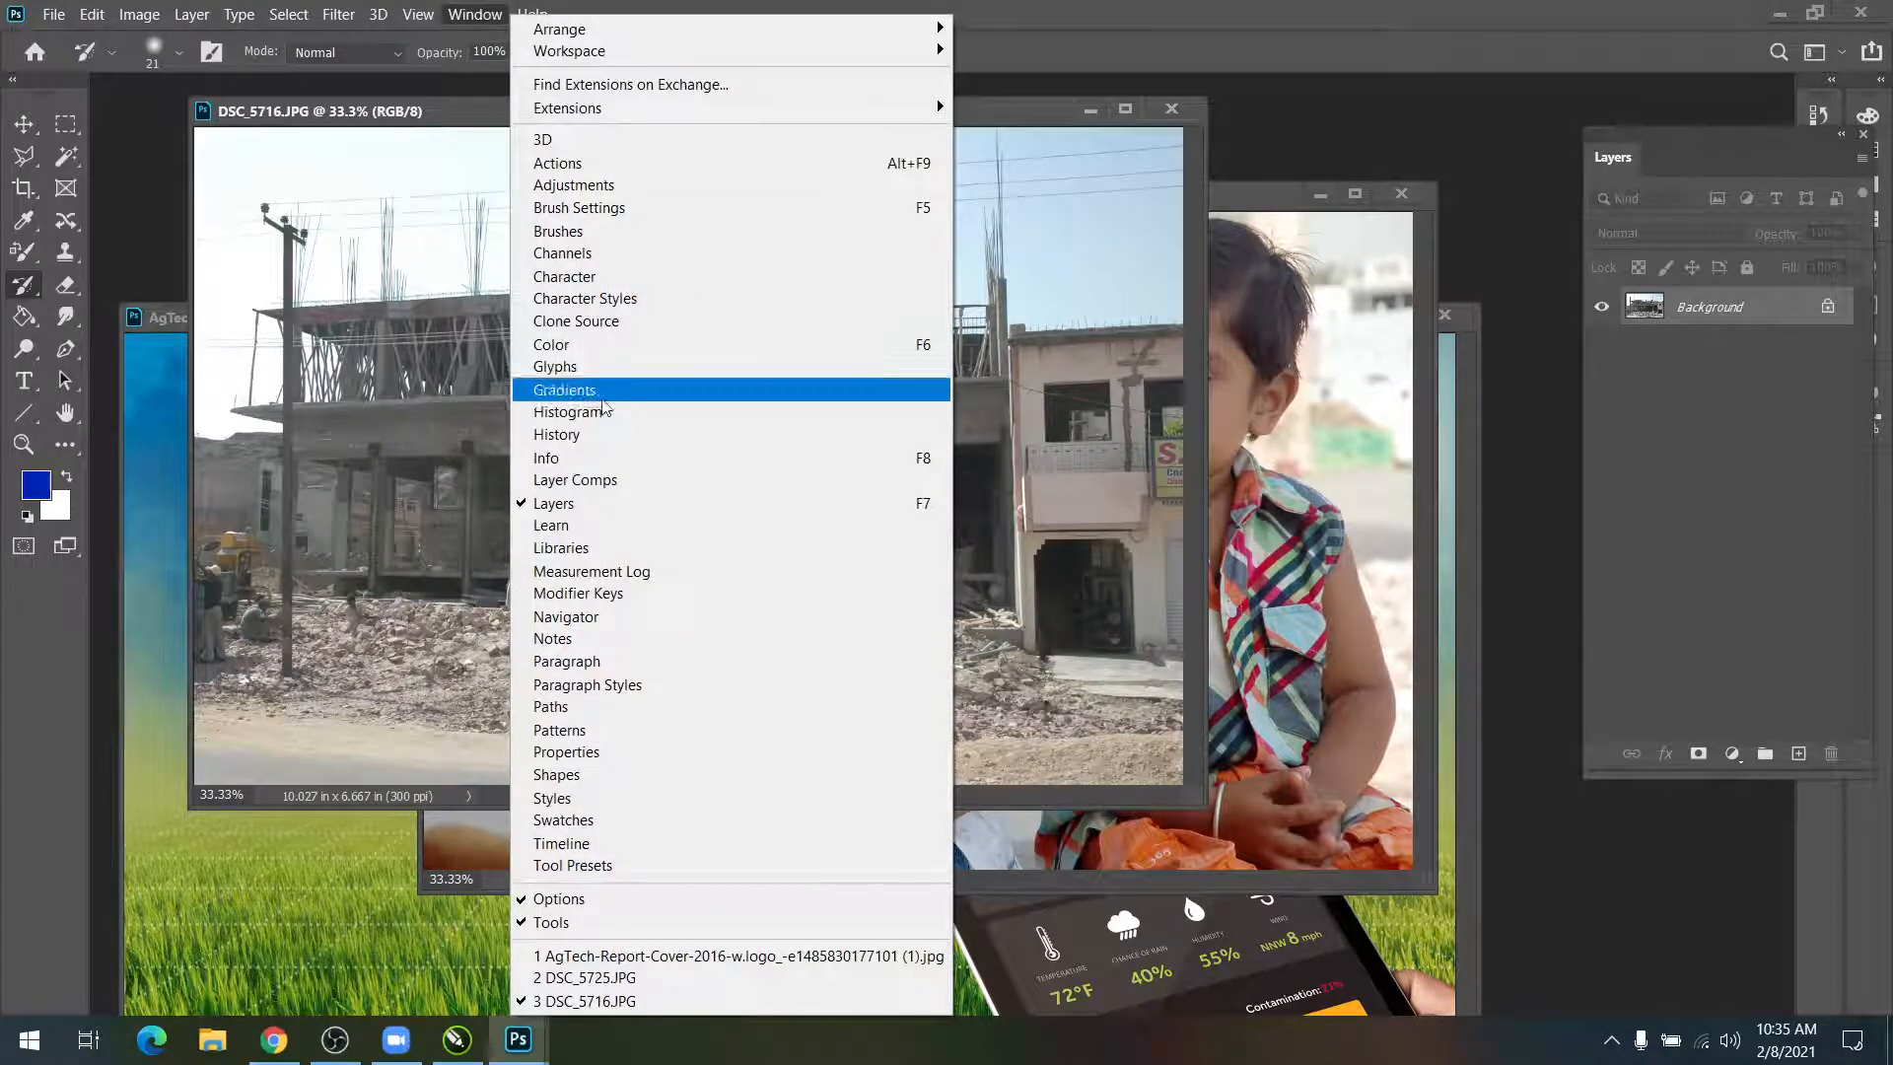
click(593, 431)
drag(1695, 104, 1558, 99)
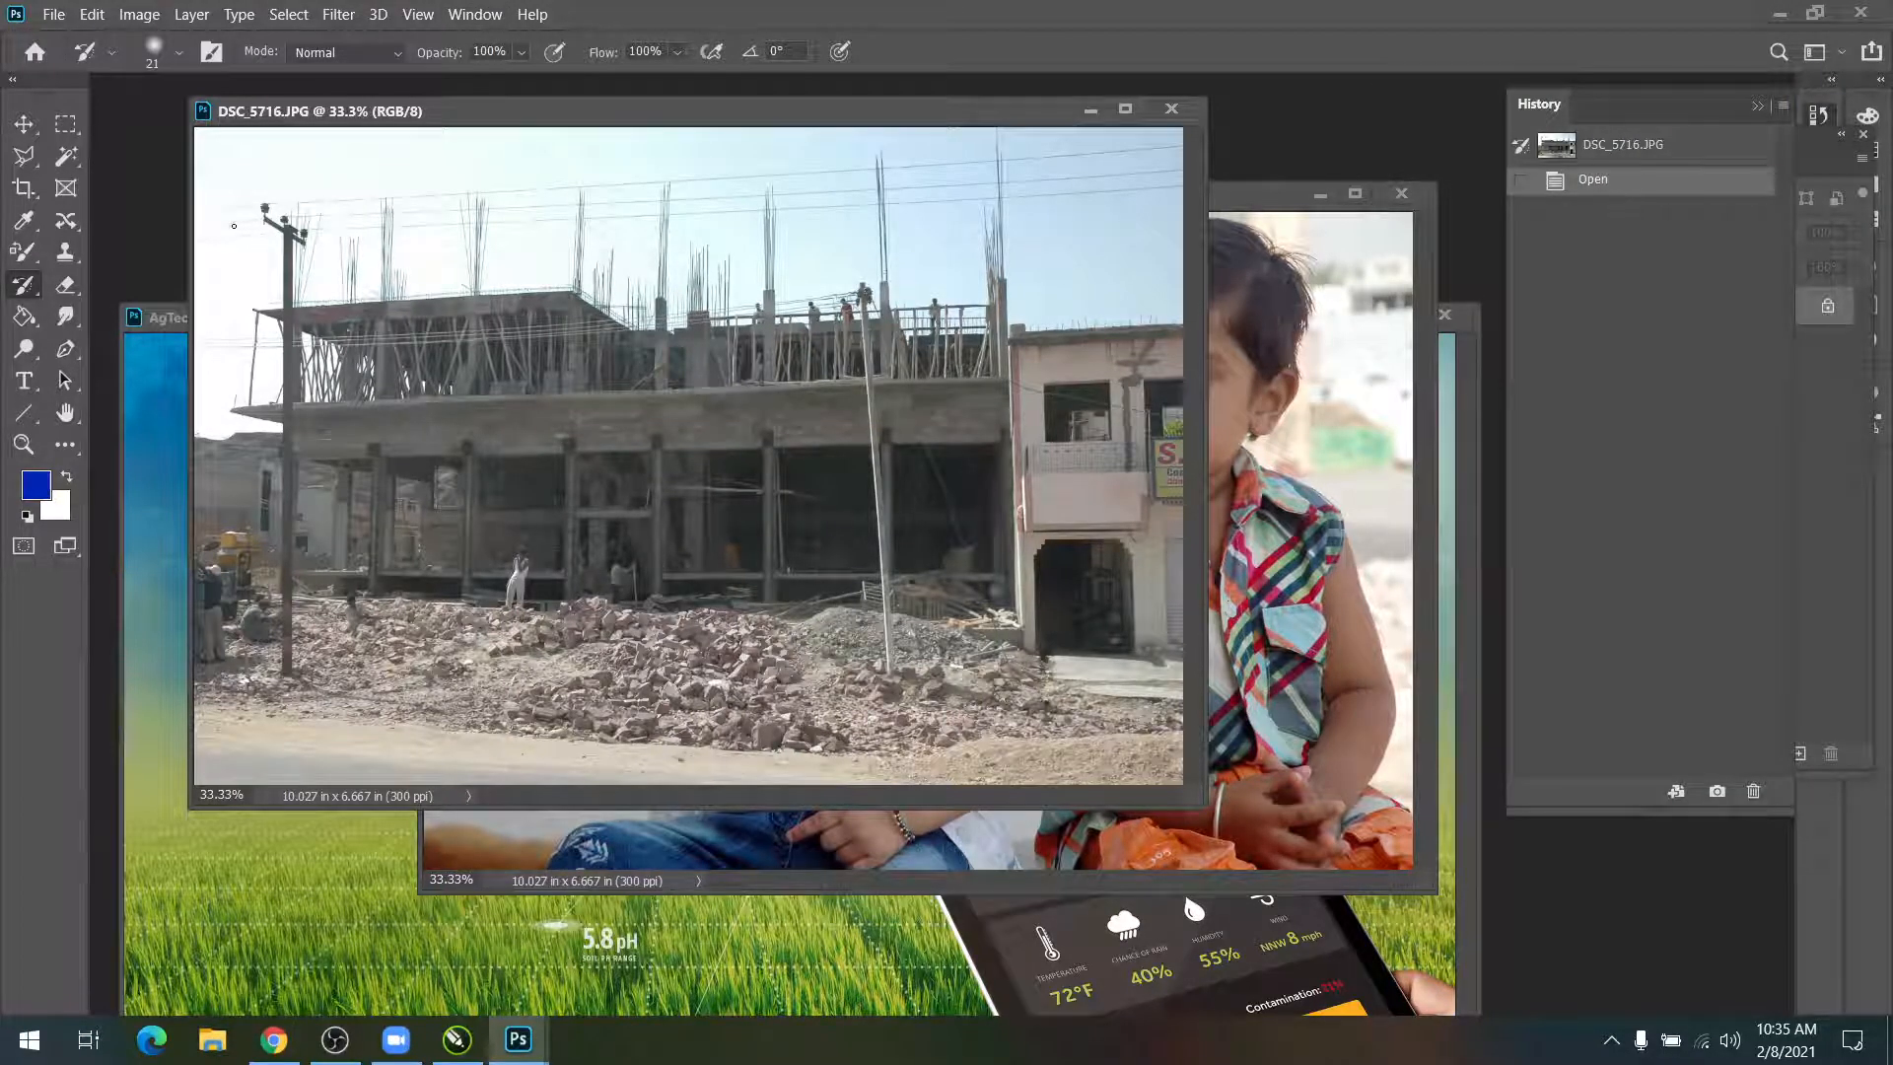
Step: Paint seven Clone Stamp strokes across the unfinished building in the DSC_5716 photo
click(65, 252)
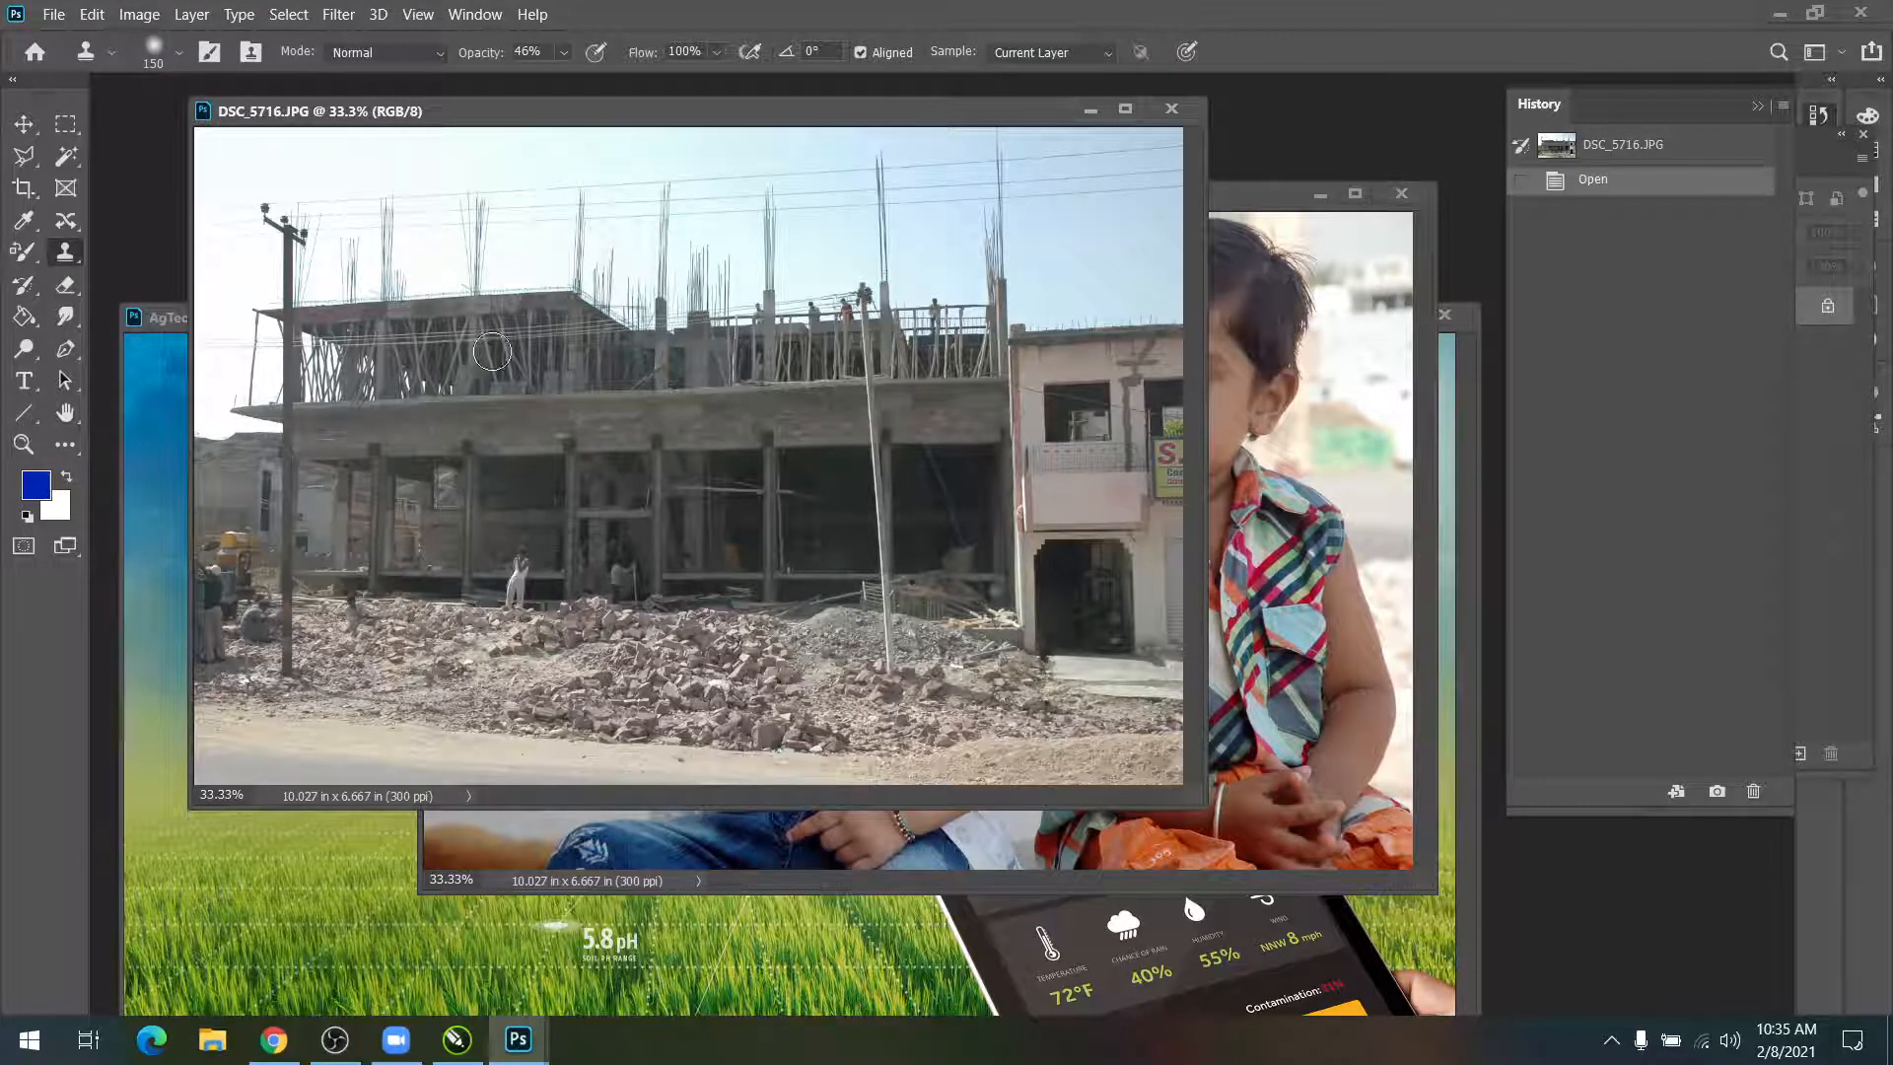
drag(491, 352, 648, 488)
drag(757, 385, 790, 450)
drag(935, 321, 1020, 480)
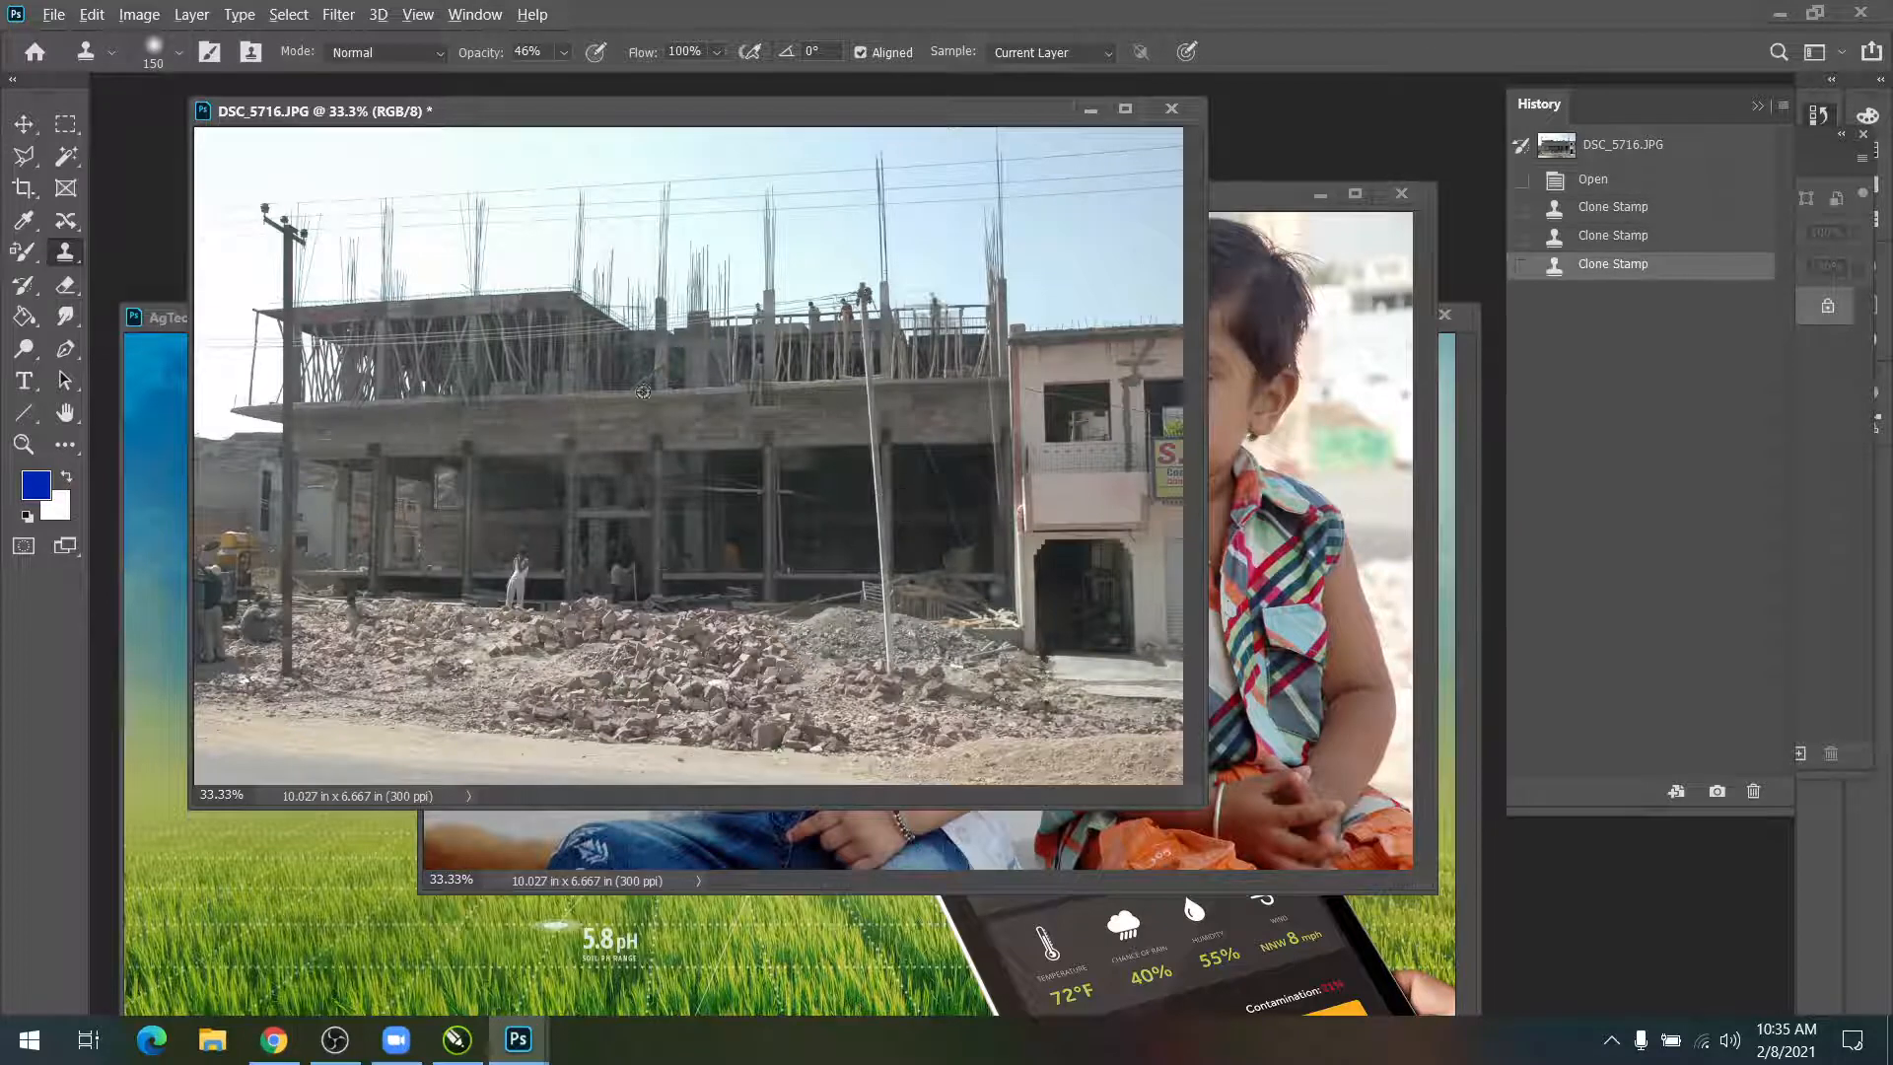
drag(642, 391, 690, 542)
drag(867, 296, 936, 444)
drag(375, 335, 512, 433)
drag(612, 354, 710, 463)
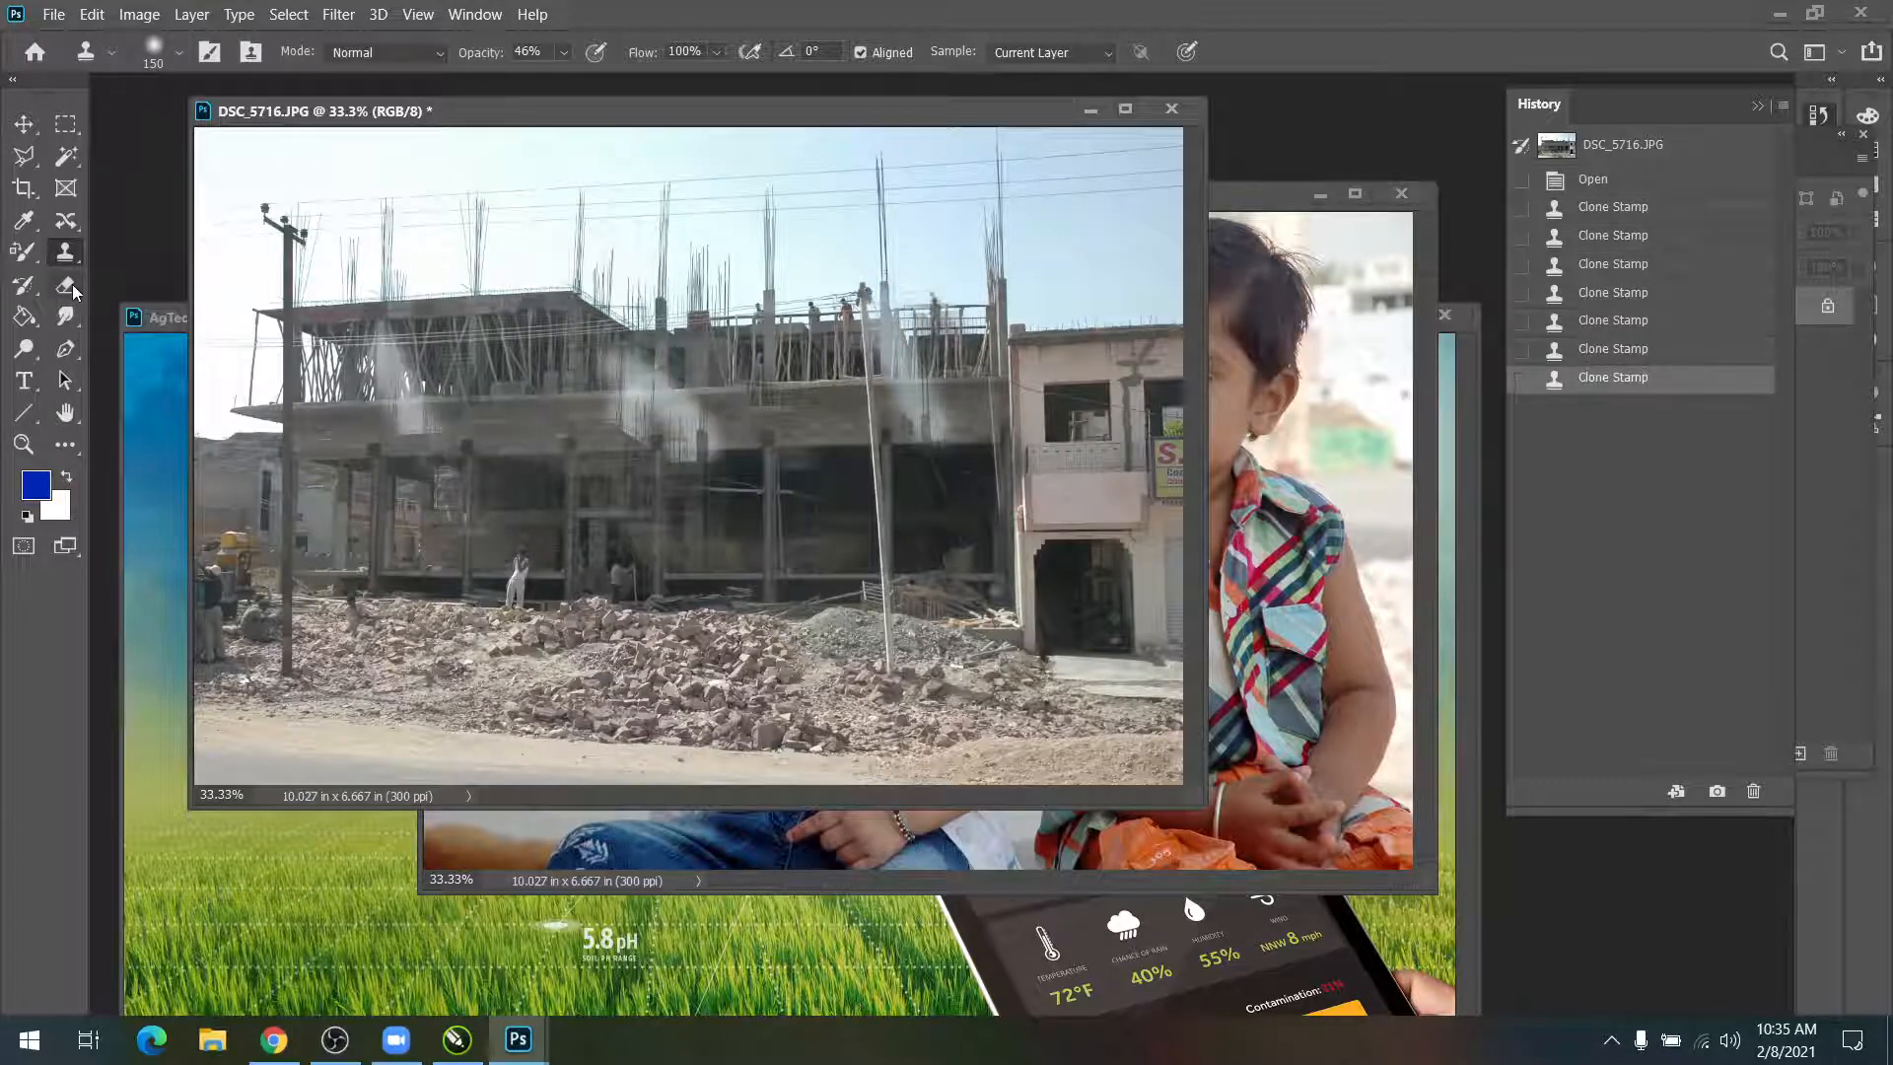
Step: Scribble blue over the middle of the building with the Color Replacement Tool
click(23, 253)
mouse_move(698, 257)
mouse_down()
mouse_move(740, 446)
mouse_move(416, 275)
mouse_move(721, 532)
mouse_move(659, 382)
mouse_up()
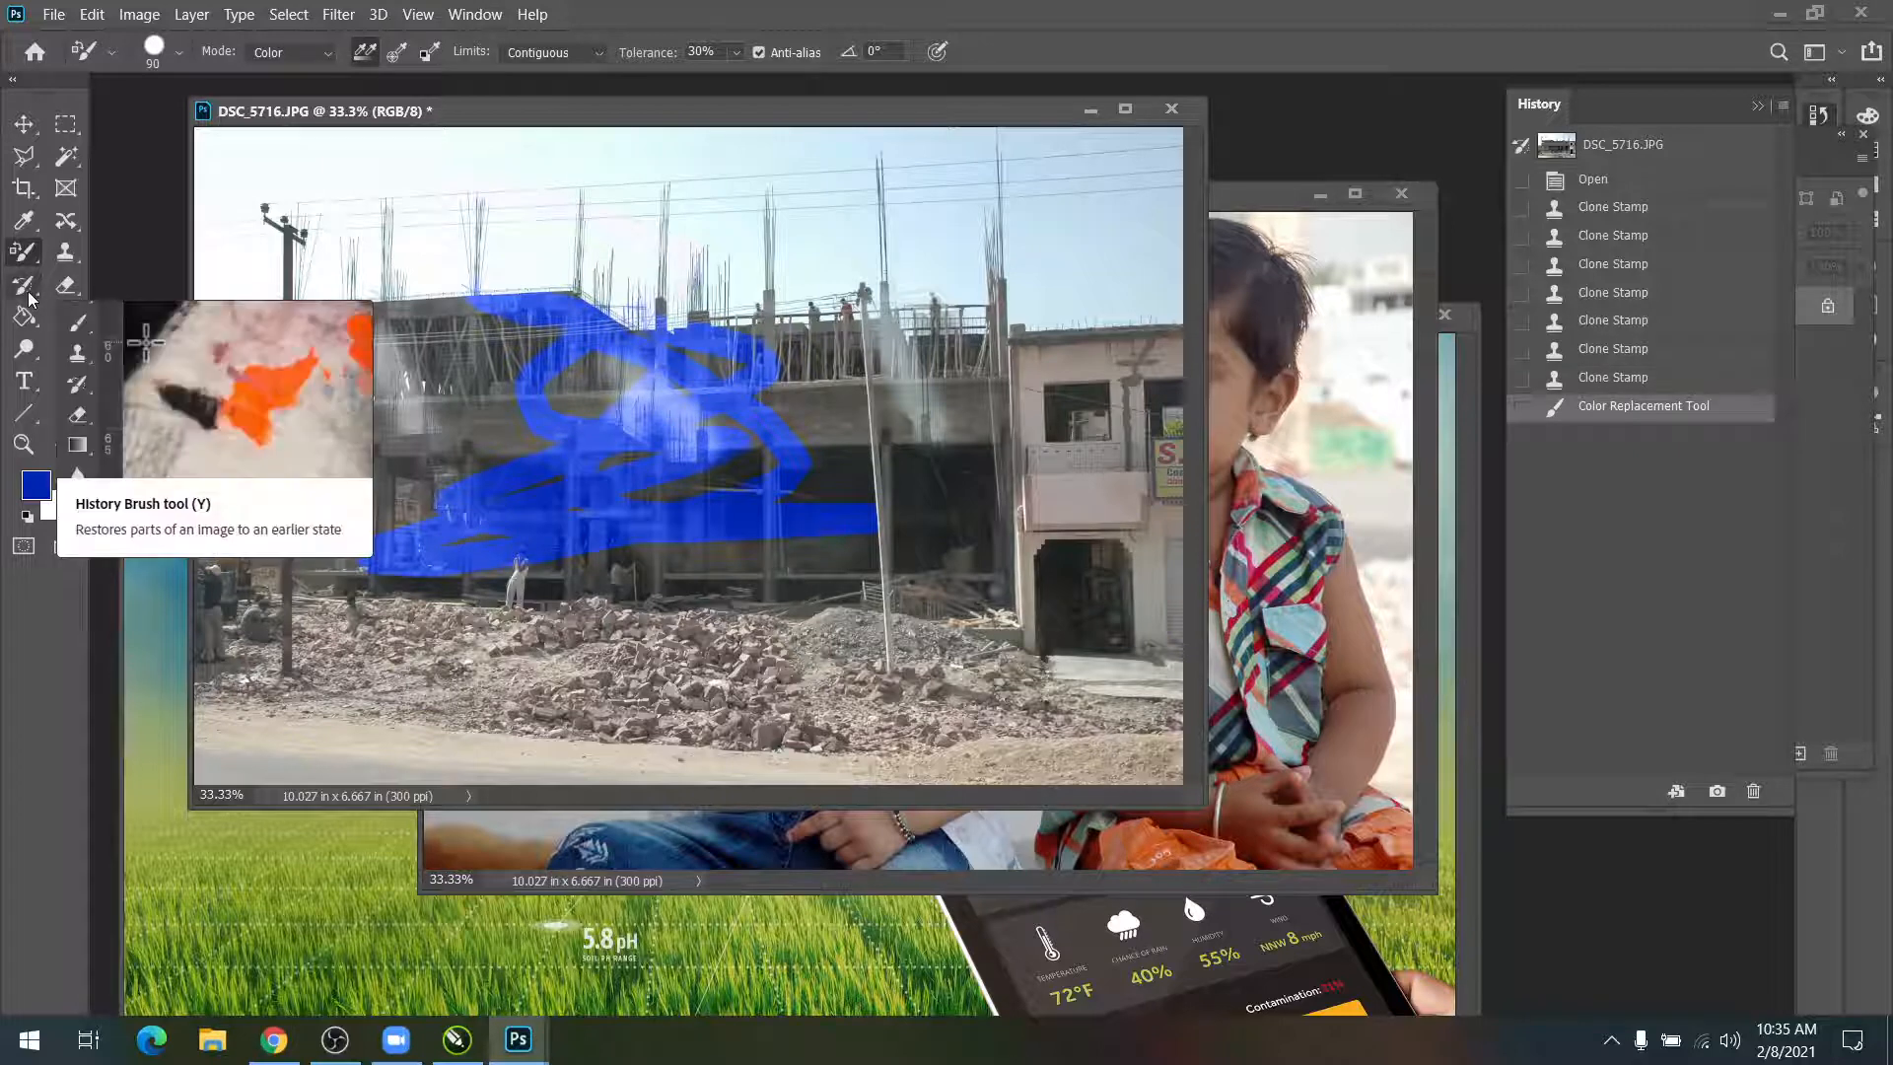
Step: Paint two Art History Brush strokes over the sky and the blue scribble, enlarging the brush to 35 px between them
right_click(29, 294)
click(109, 313)
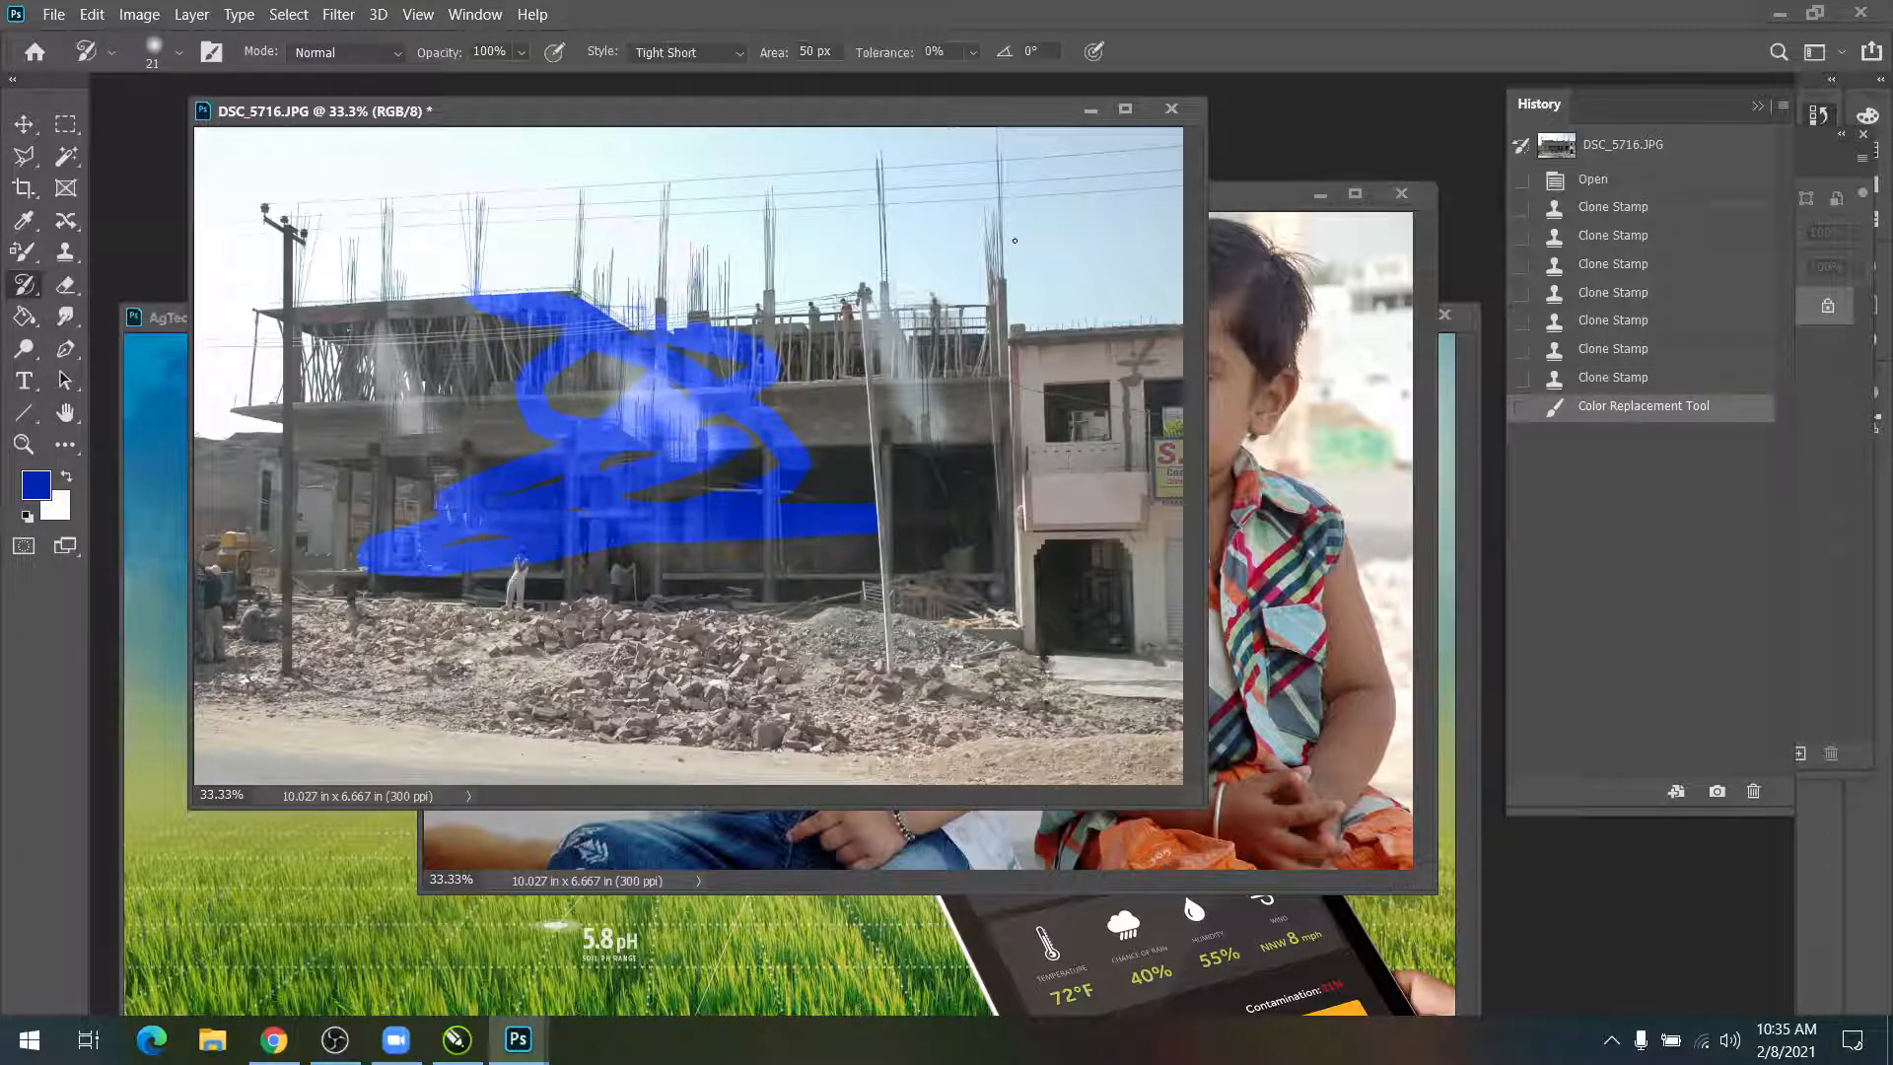
mouse_move(1014, 240)
mouse_down()
mouse_move(936, 410)
mouse_move(828, 373)
mouse_move(661, 385)
mouse_move(911, 229)
mouse_move(944, 230)
mouse_up()
key(bracketright)
key(bracketright)
key(bracketright)
drag(658, 323, 798, 261)
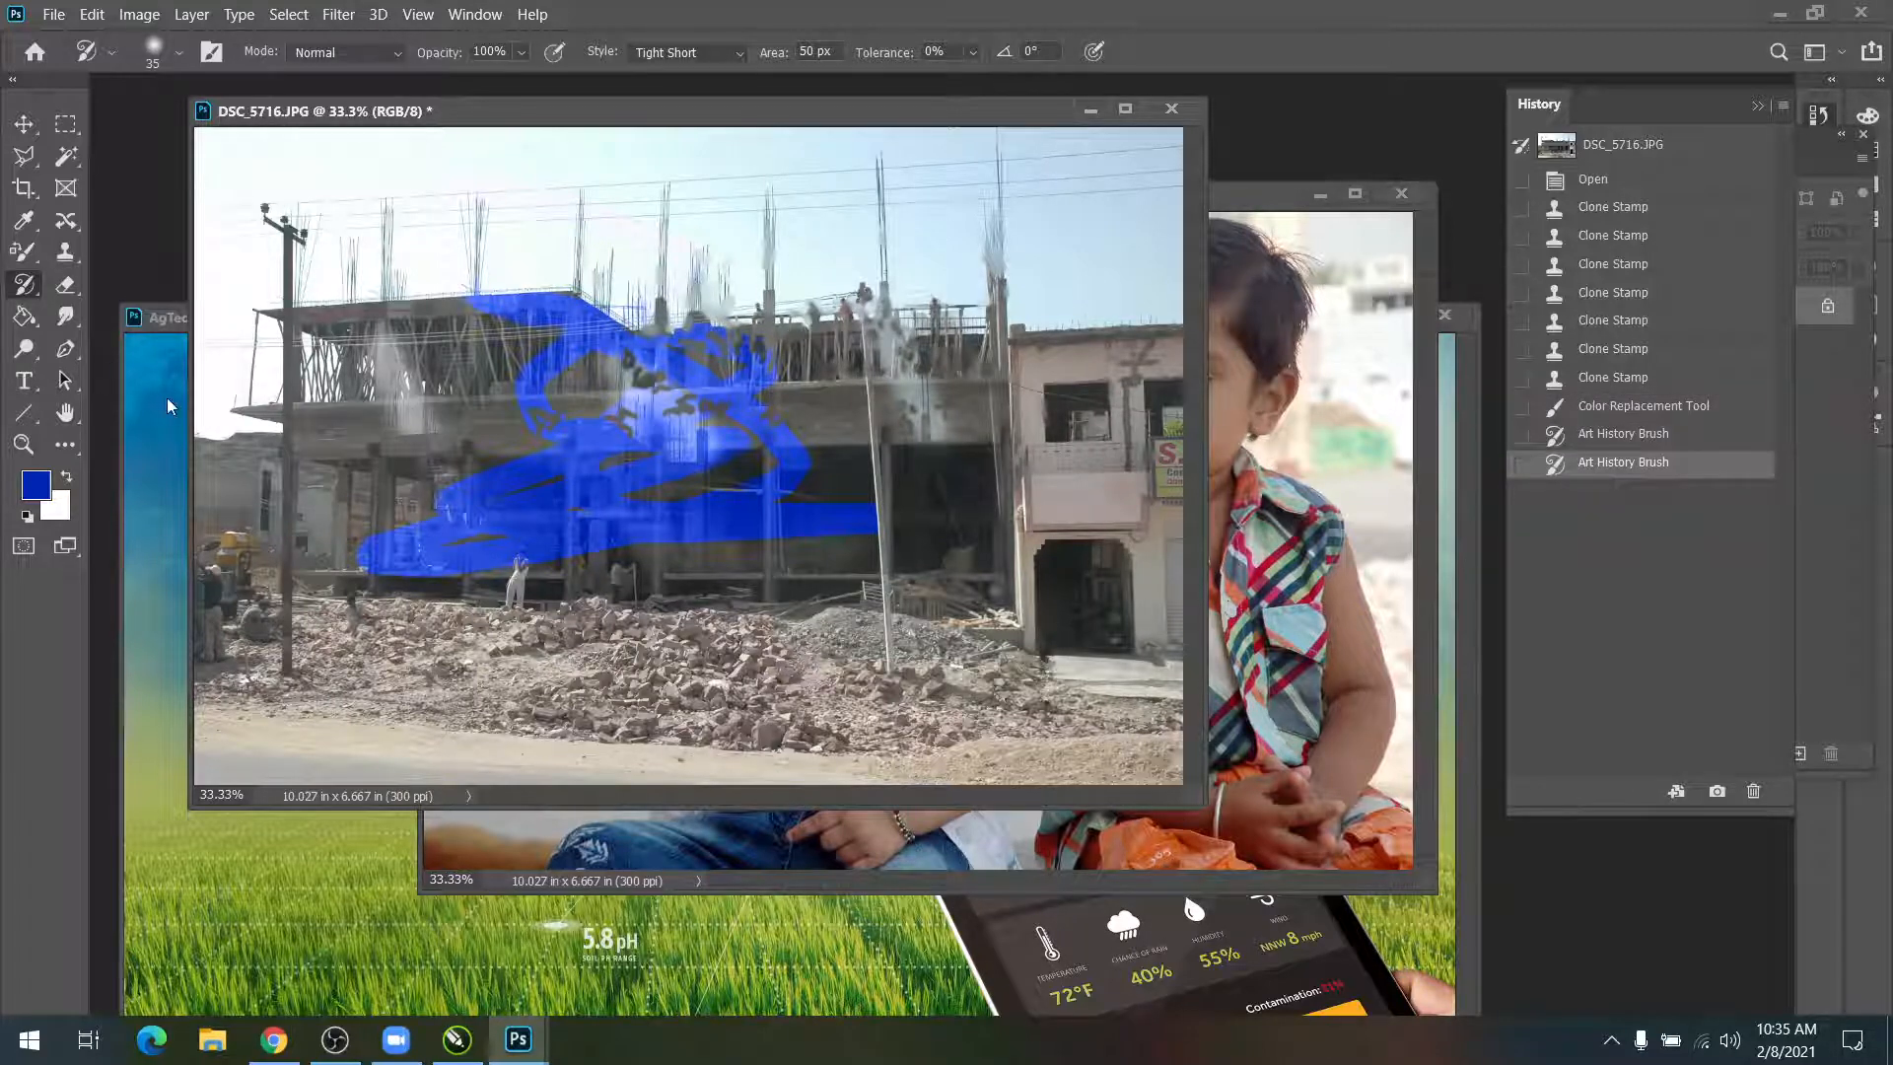
Step: Undo all the brush and Clone Stamp strokes back to the Open state of the photo
key(ctrl+z)
key(ctrl+z)
key(ctrl+z)
key(ctrl+z)
key(ctrl+z)
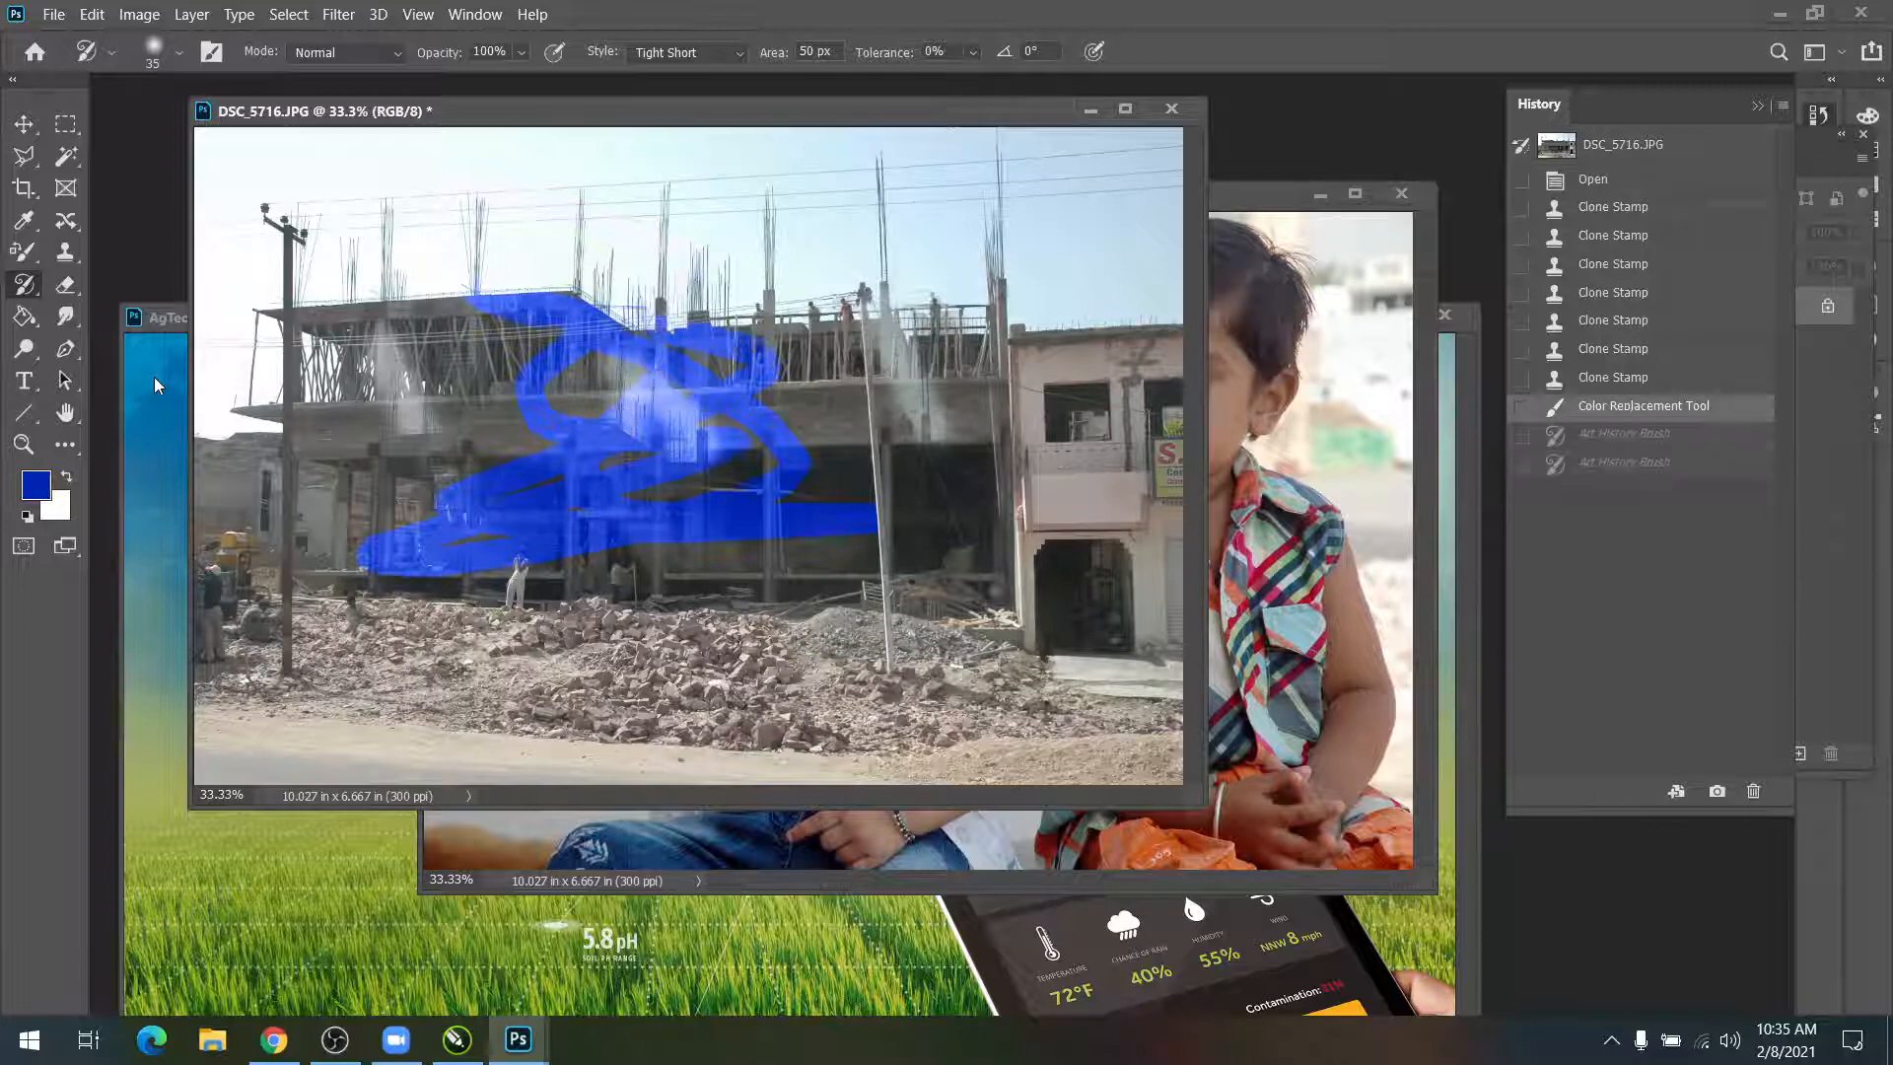
key(ctrl+z)
key(ctrl+z)
key(ctrl+z)
key(ctrl+z)
key(ctrl+z)
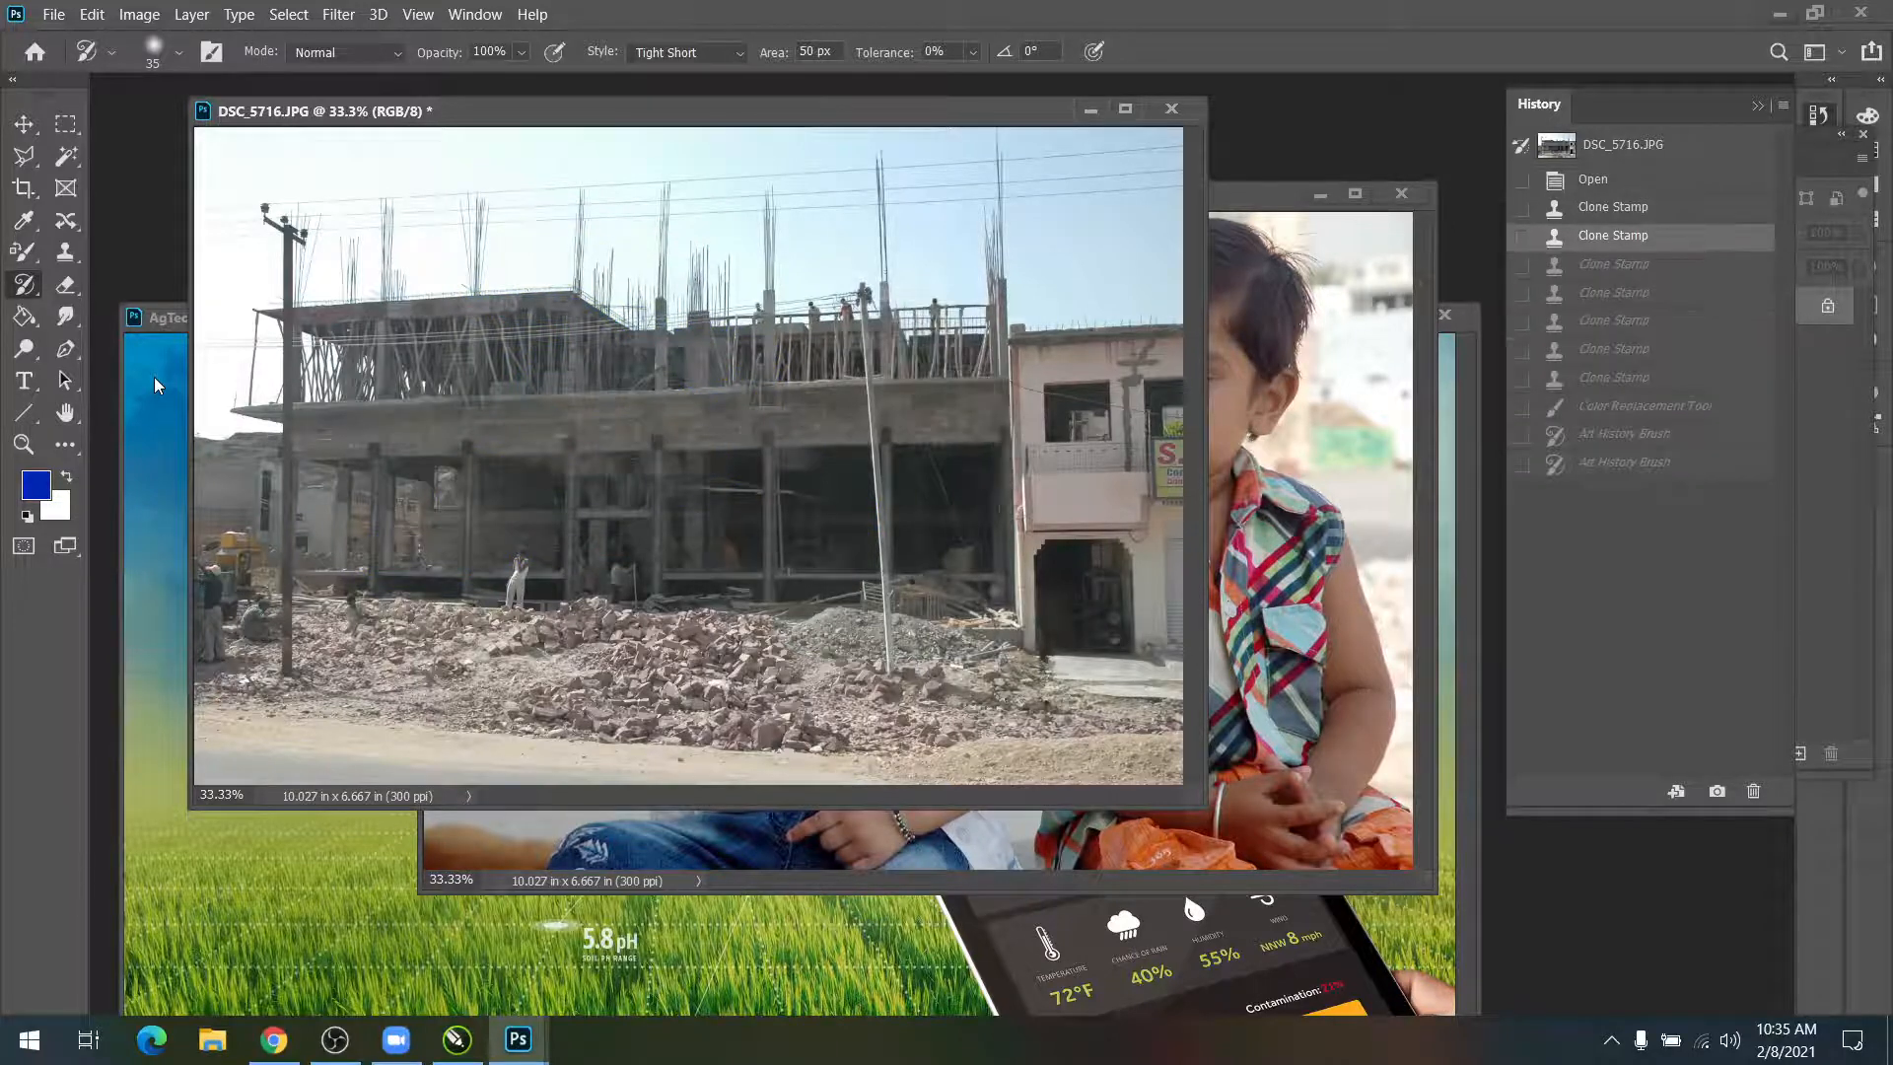
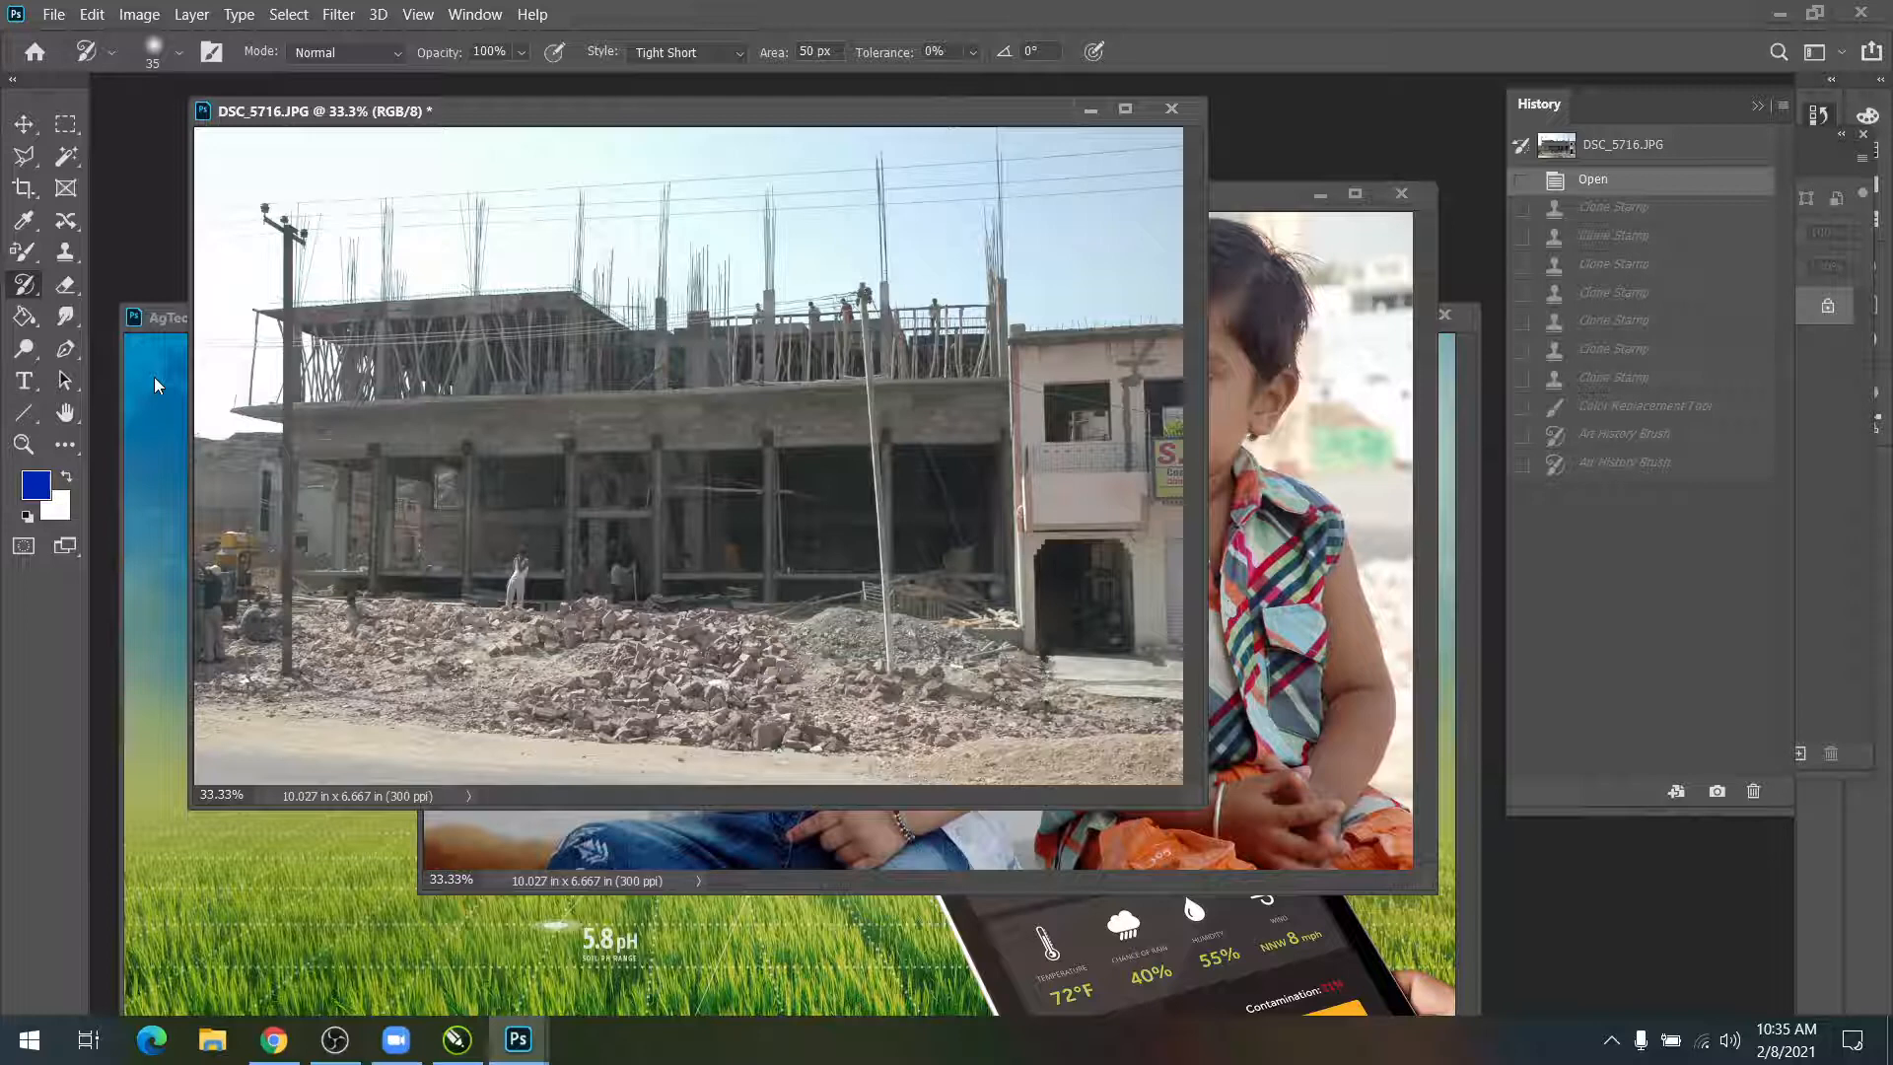
Step: Redo every undone stroke up to the last Art History Brush state
key(ctrl+shift+z)
key(ctrl+shift+z)
key(ctrl+shift+z)
key(ctrl+shift+z)
key(ctrl+shift+z)
key(ctrl+shift+z)
key(ctrl+shift+z)
key(ctrl+shift+z)
key(ctrl+shift+z)
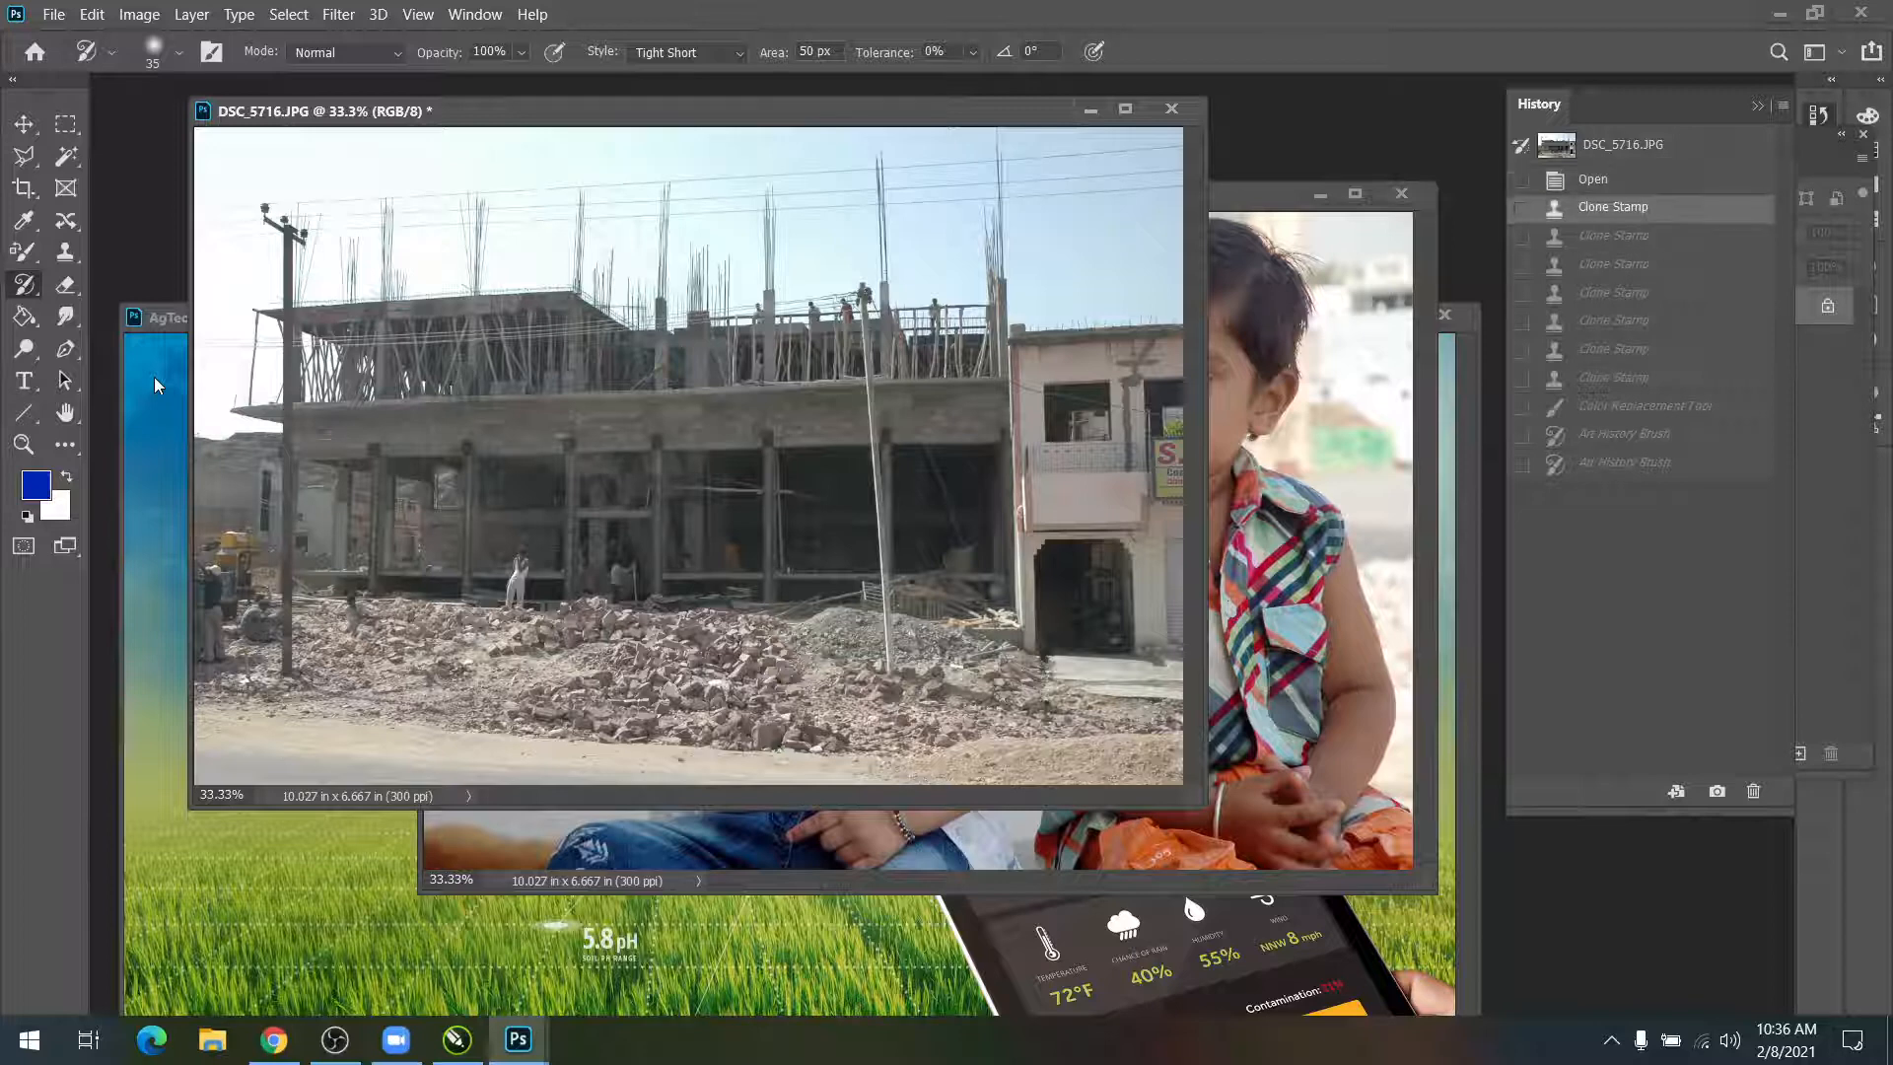
key(ctrl+shift+z)
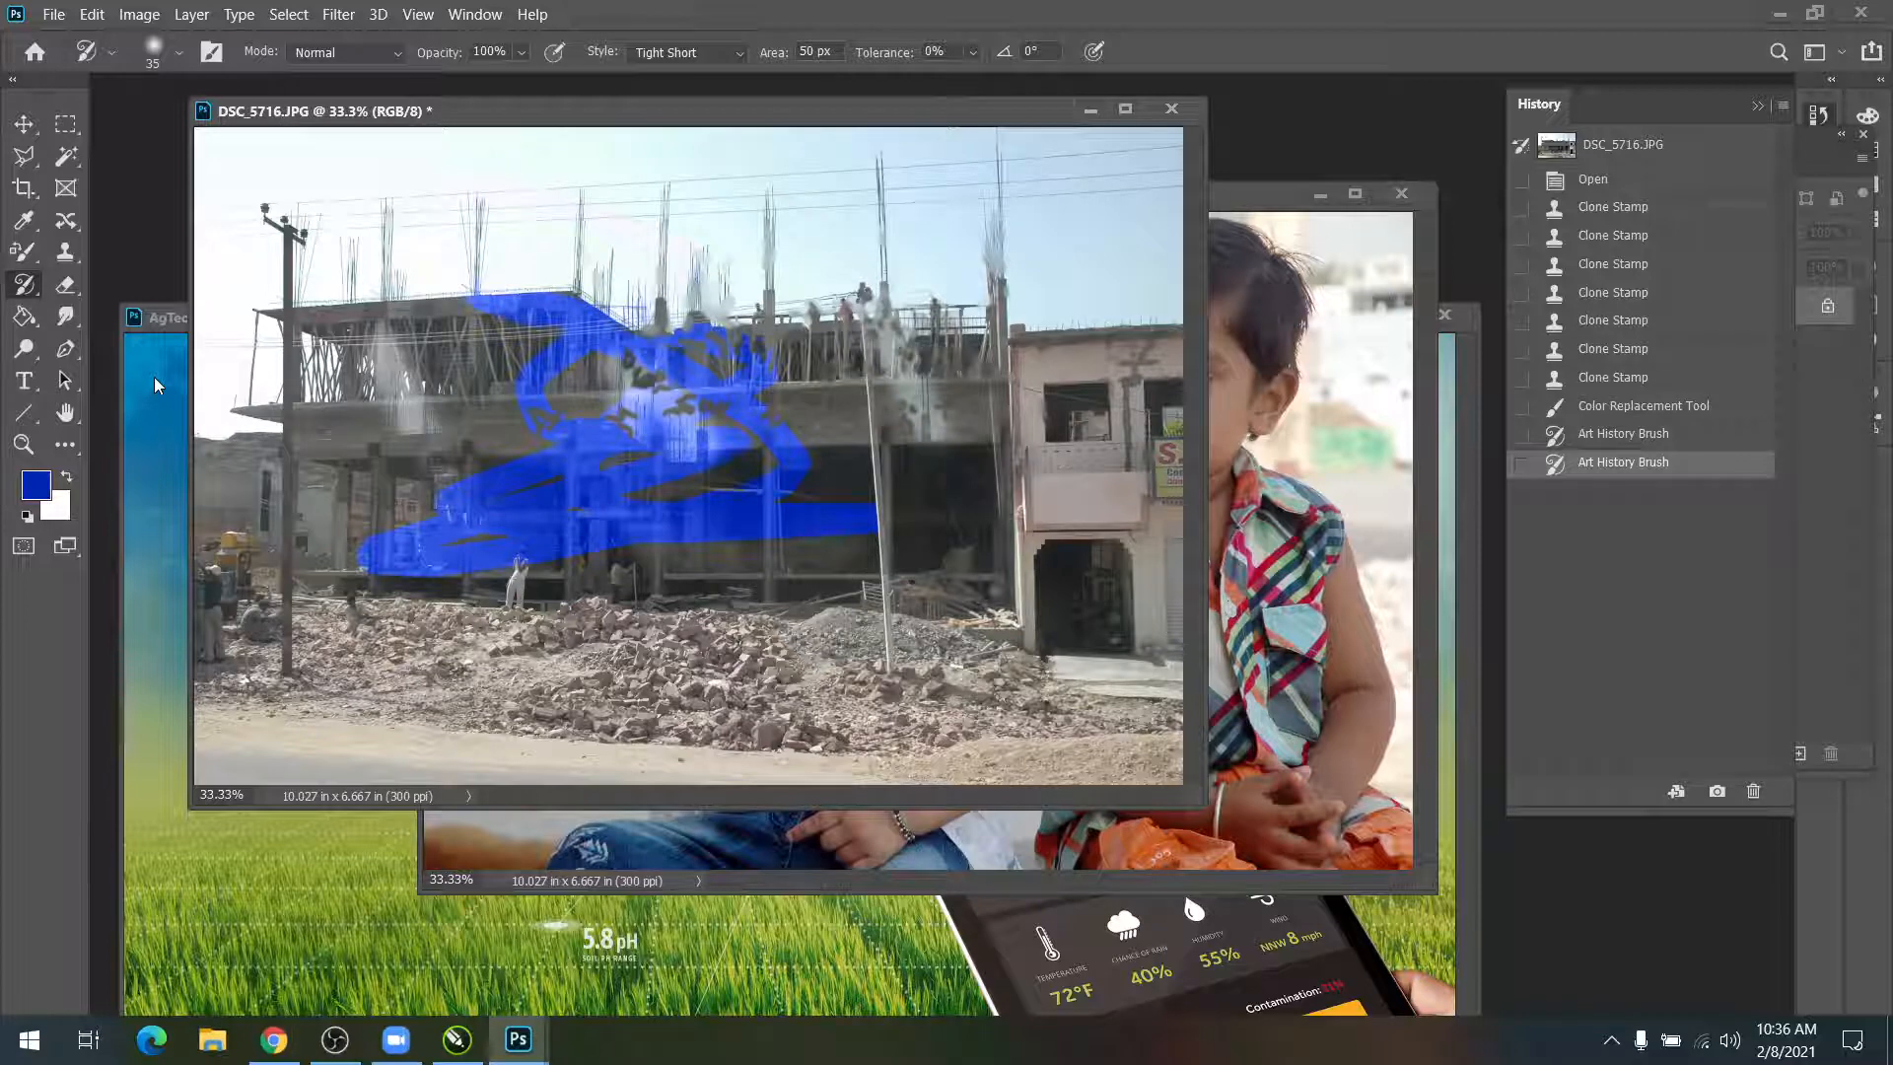
Step: Step back through the history again to the photo's Open state
key(ctrl+z)
key(ctrl+z)
key(ctrl+z)
key(ctrl+z)
key(ctrl+z)
key(ctrl+z)
key(ctrl+z)
key(ctrl+z)
key(ctrl+z)
key(ctrl+z)
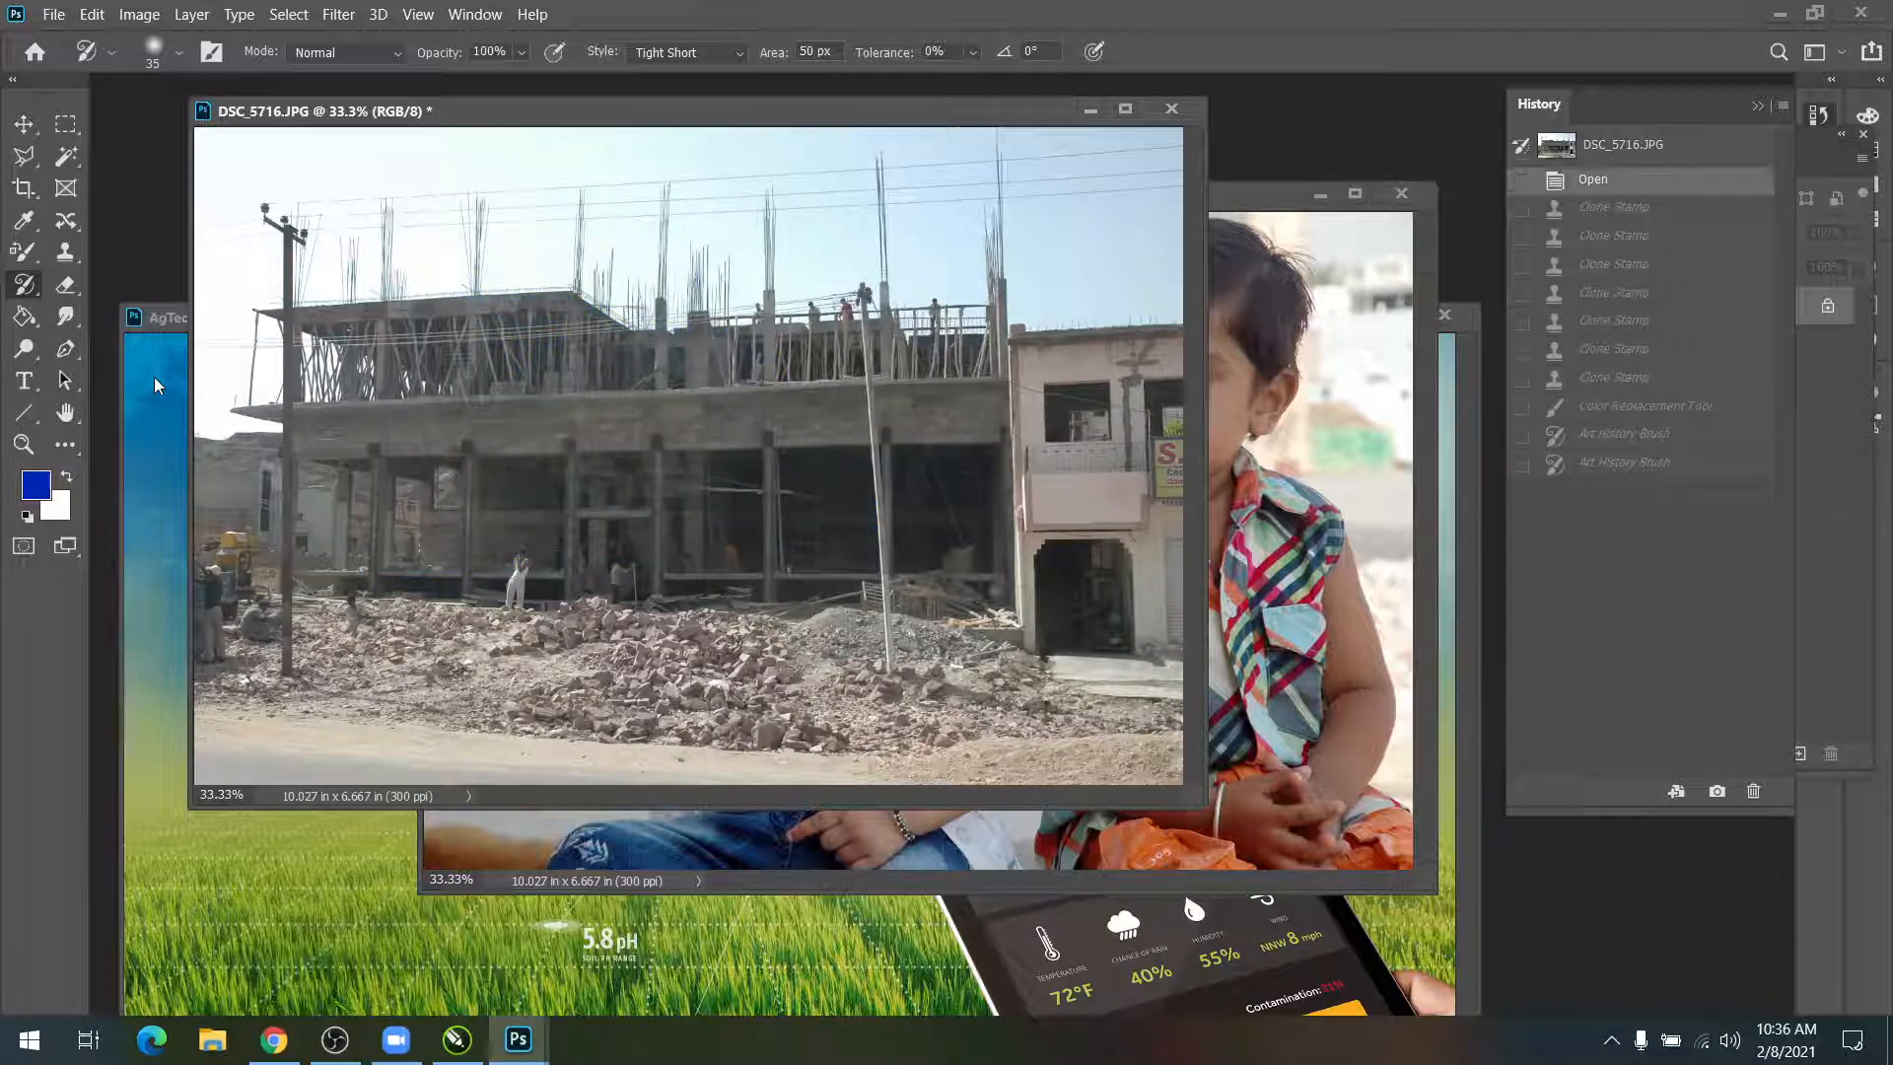
Step: Reapply all ten painting states, from the first Clone Stamp to the final Art History Brush stroke
key(ctrl+shift+z)
key(ctrl+shift+z)
key(ctrl+shift+z)
key(ctrl+shift+z)
key(ctrl+shift+z)
key(ctrl+shift+z)
key(ctrl+shift+z)
key(ctrl+shift+z)
key(ctrl+shift+z)
key(ctrl+shift+z)
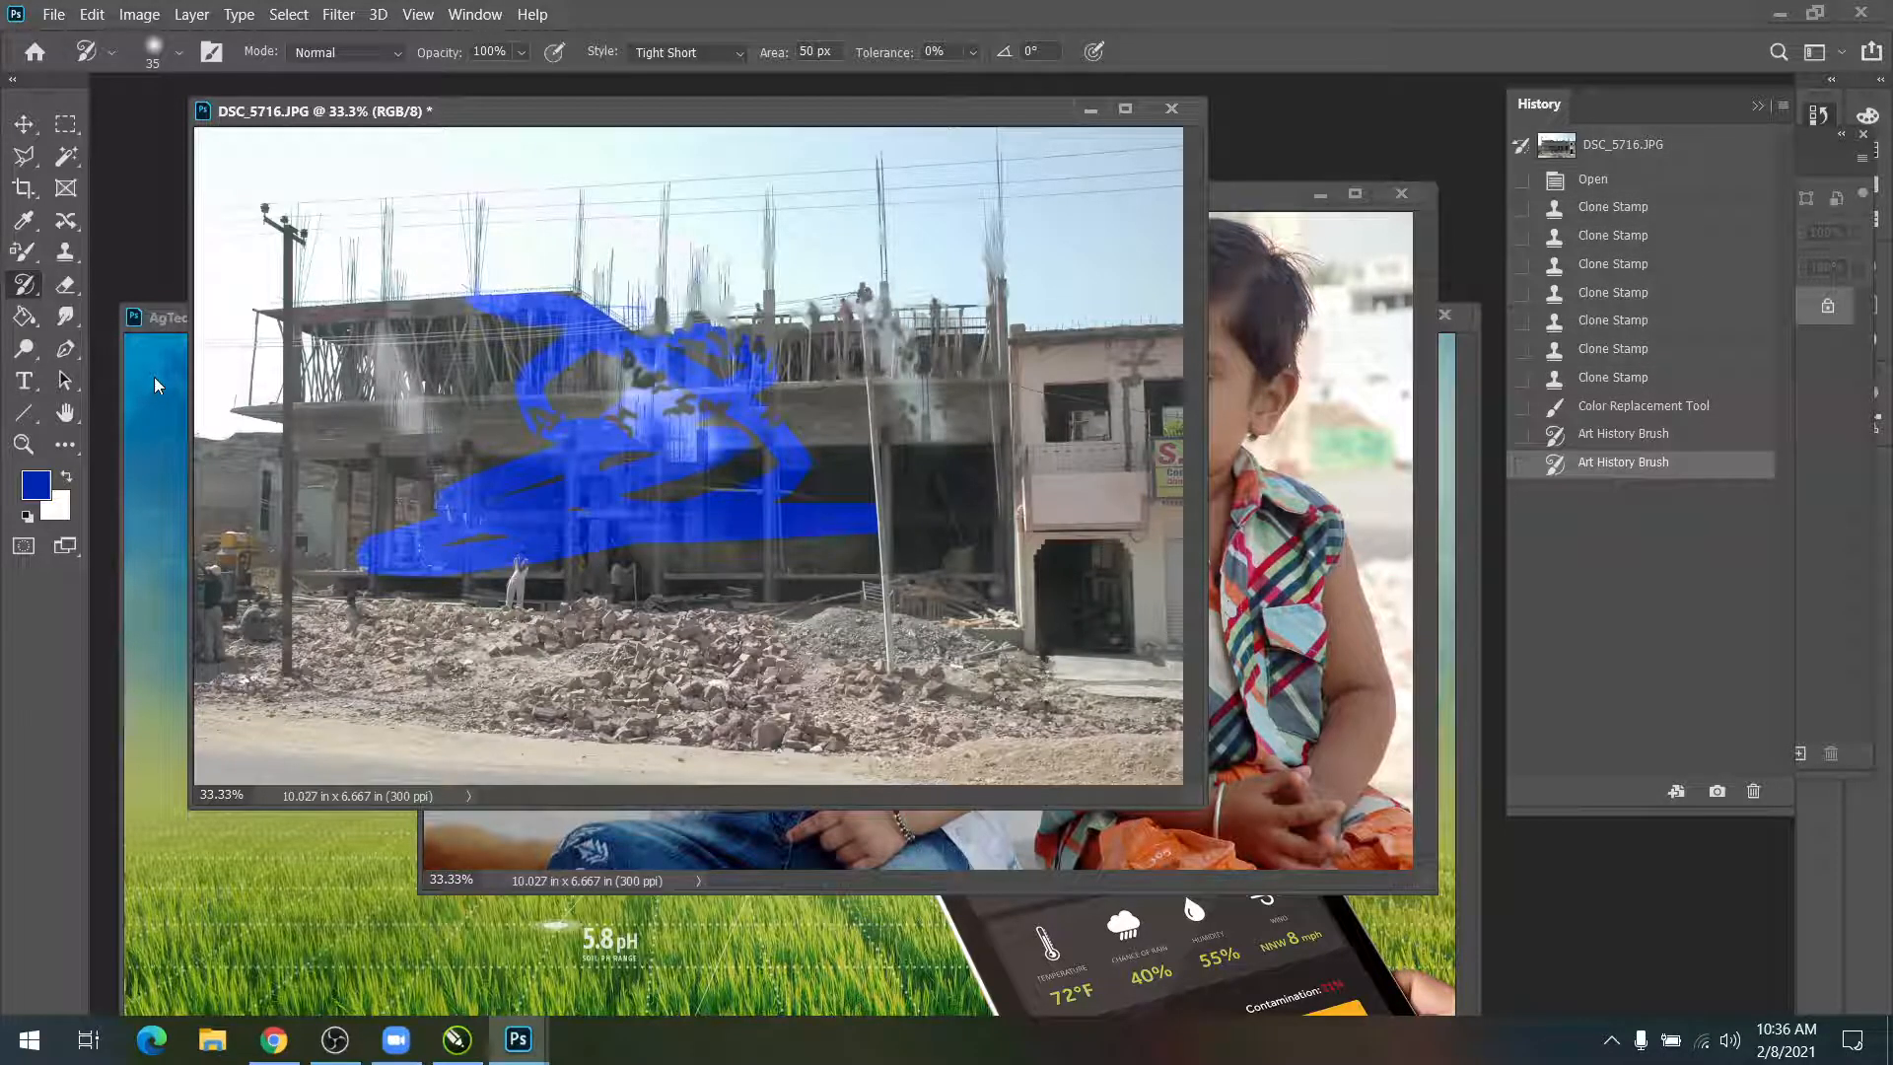
Step: Undo the ten painting states on DSC_5716.JPG one by one until only the Open state is active
key(ctrl+alt+z)
key(ctrl+alt+z)
key(ctrl+alt+z)
key(ctrl+alt+z)
key(ctrl+alt+z)
key(ctrl+alt+z)
key(ctrl+alt+z)
key(ctrl+alt+z)
key(ctrl+alt+z)
key(ctrl+alt+z)
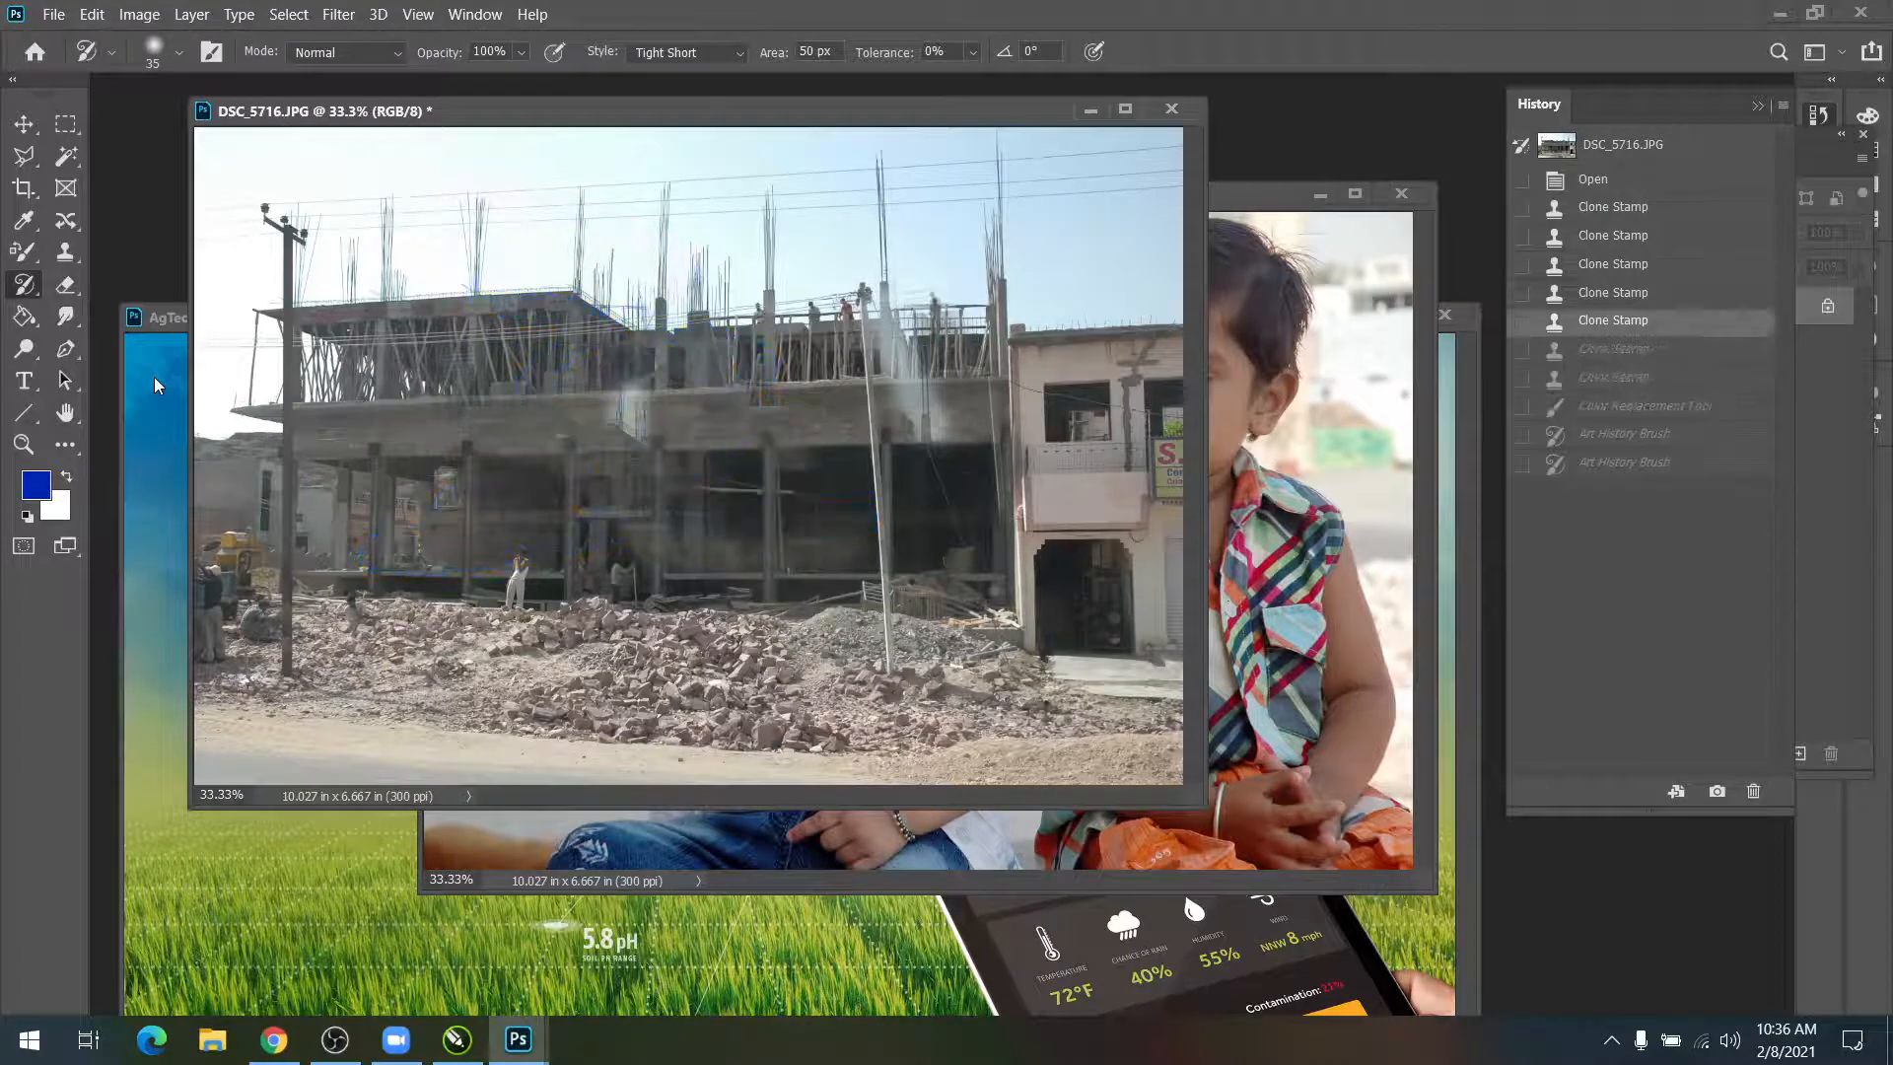
click(138, 15)
mouse_move(103, 18)
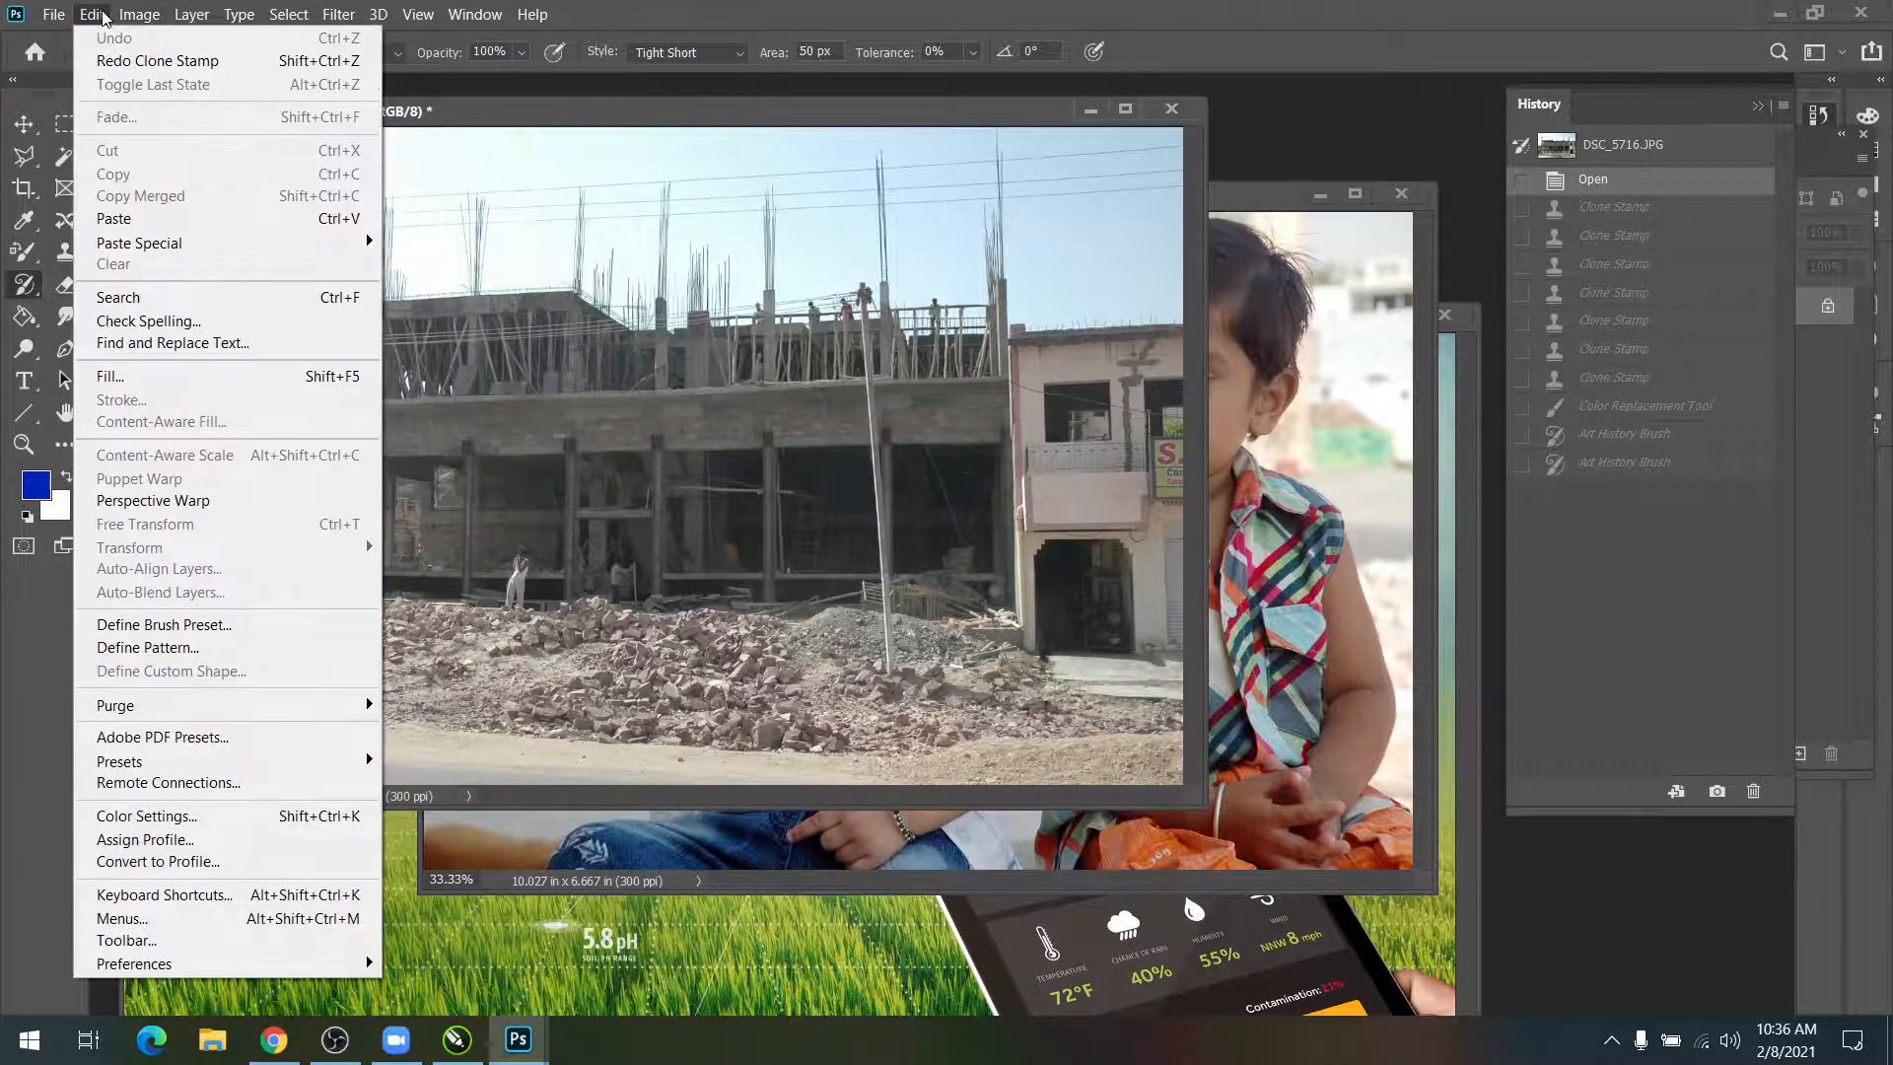
click(1575, 625)
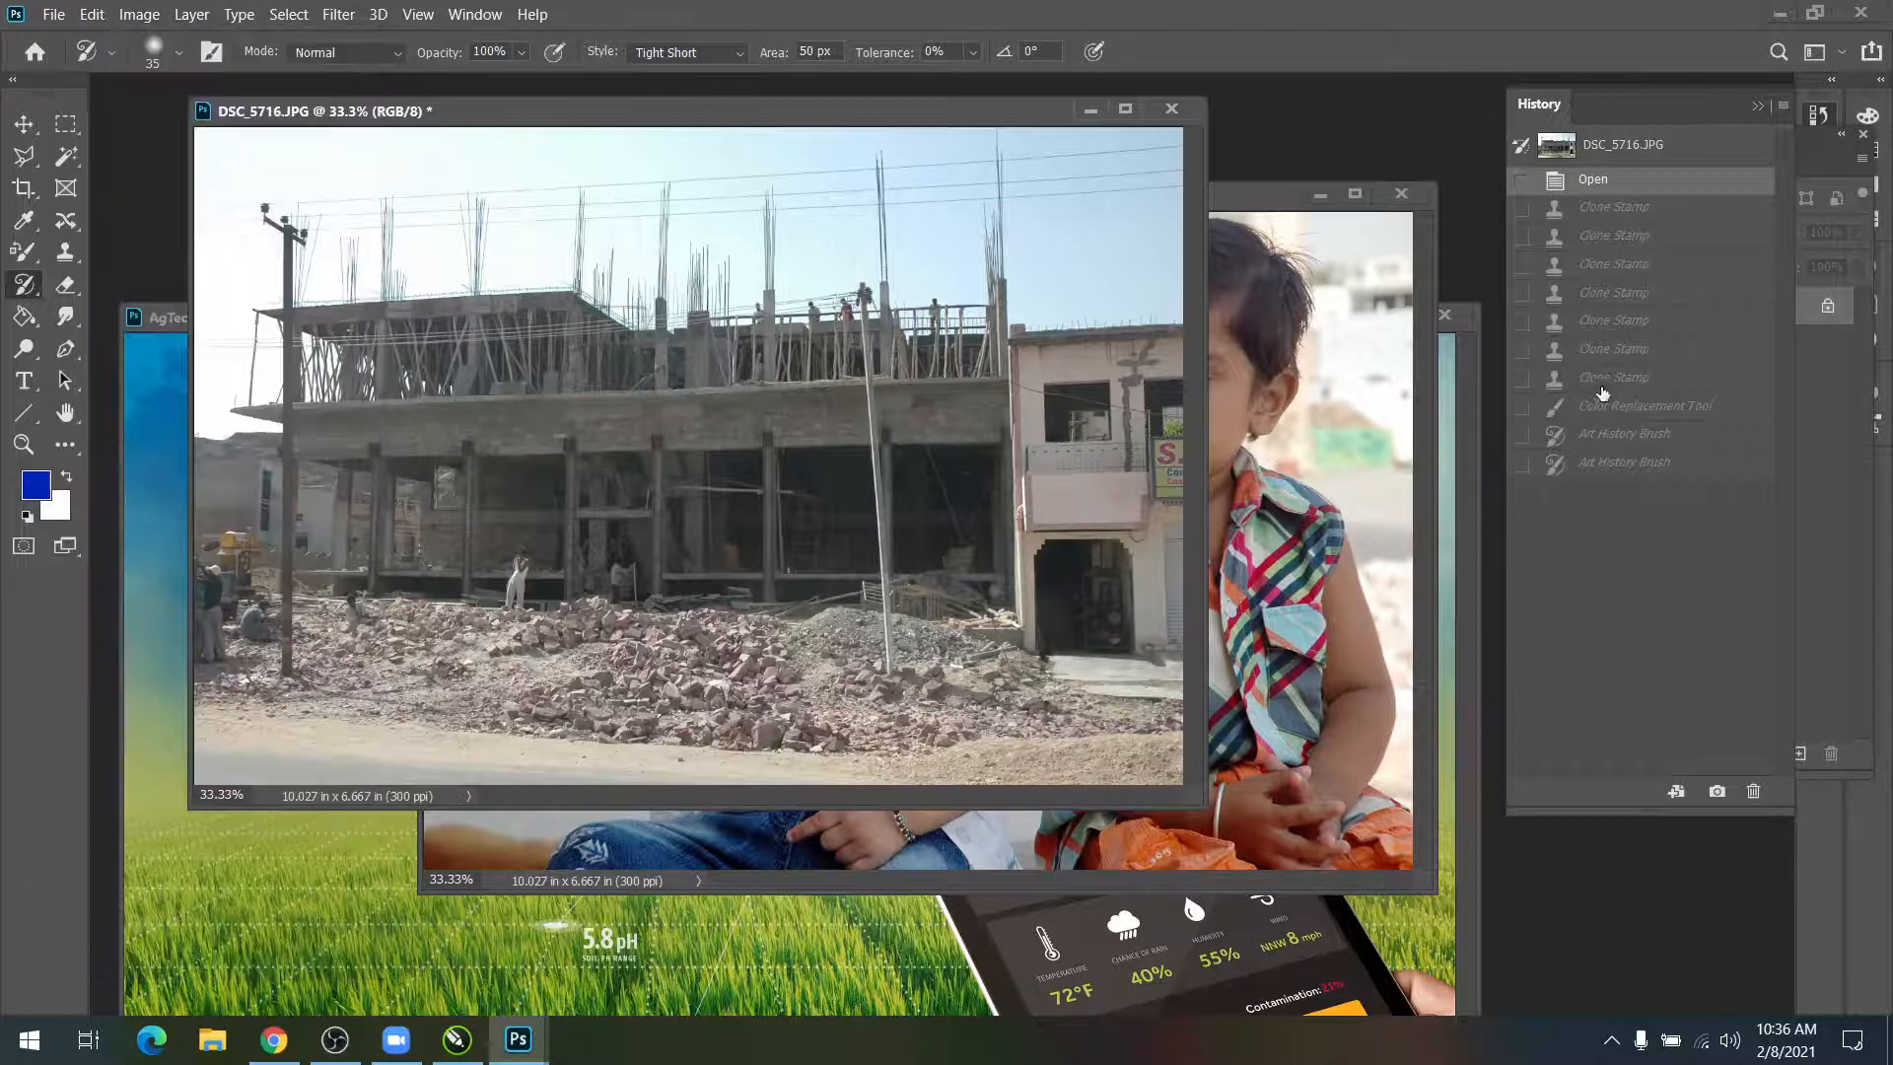
Step: Return to the sixth Clone Stamp history state and paint several blue Color Replacement strokes across the building photo
click(1593, 357)
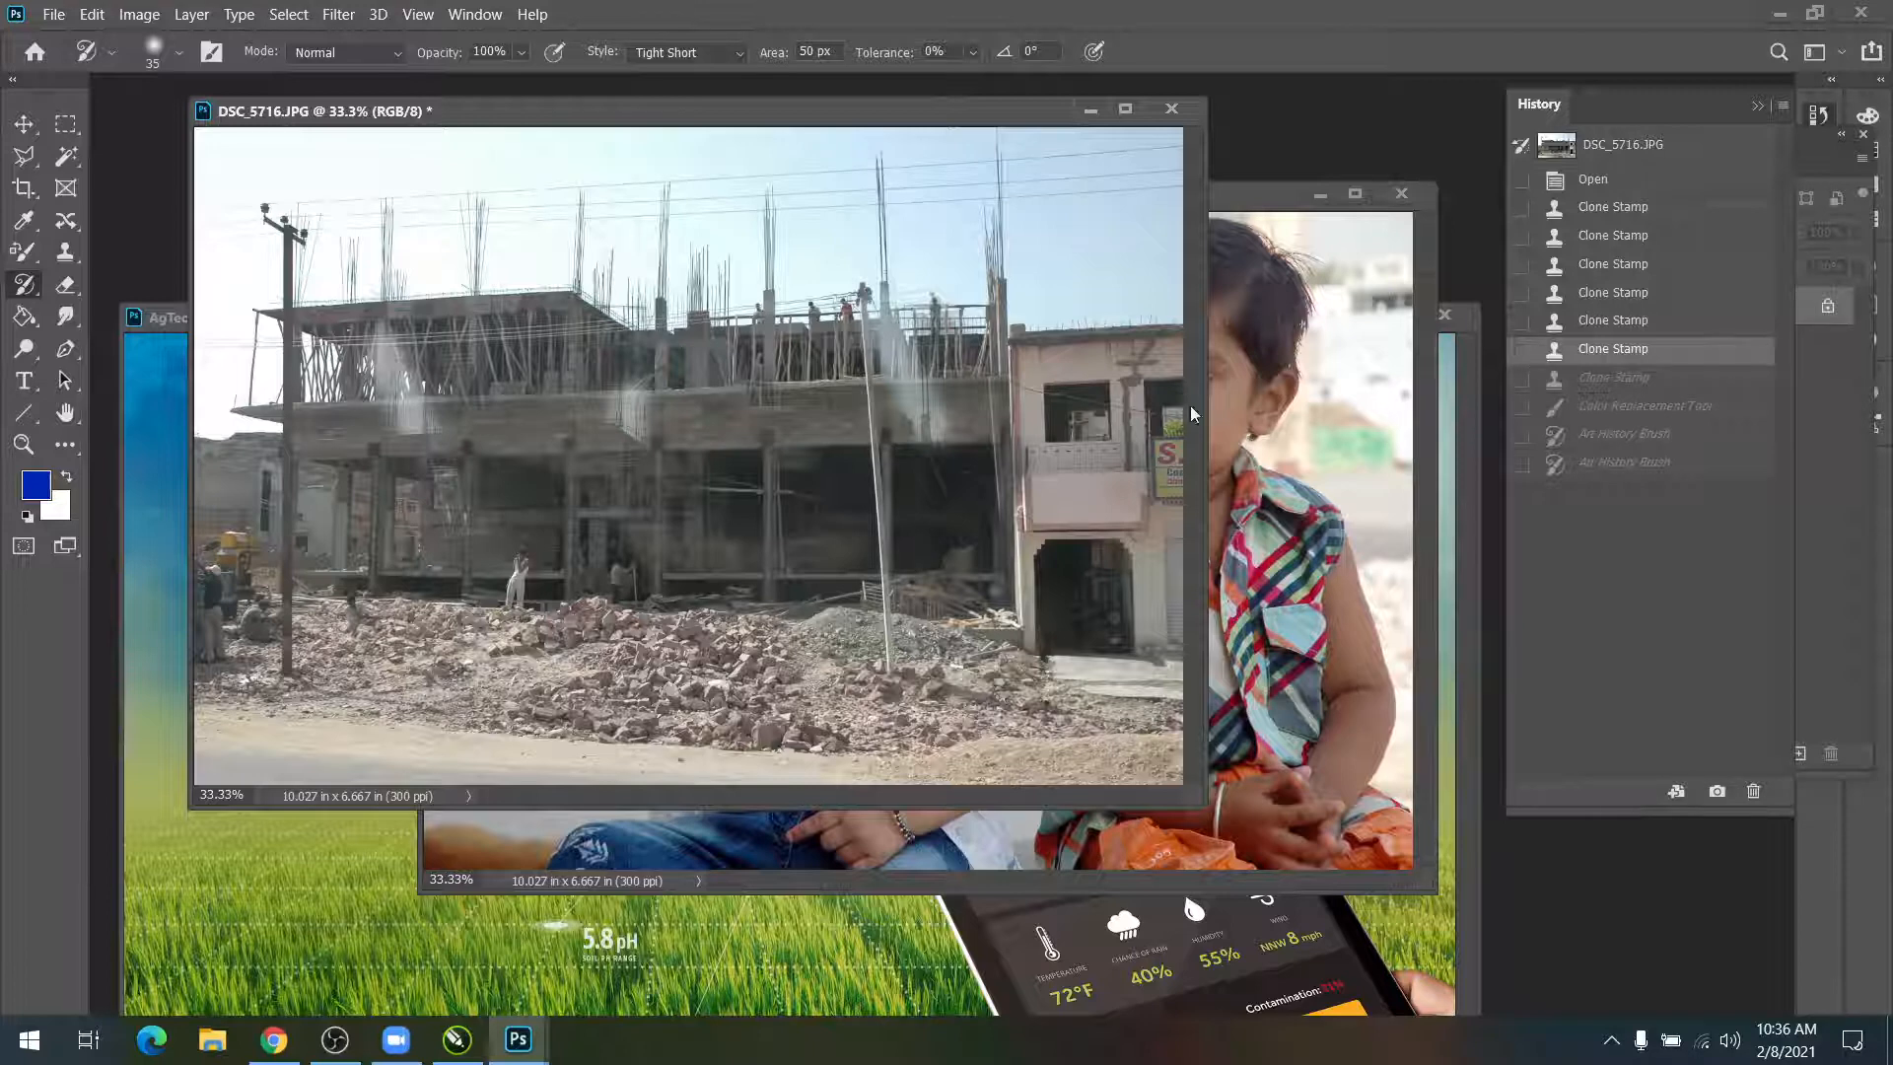
key(b)
mouse_move(374, 561)
mouse_down()
mouse_move(974, 567)
mouse_move(983, 653)
mouse_up()
drag(452, 497, 453, 490)
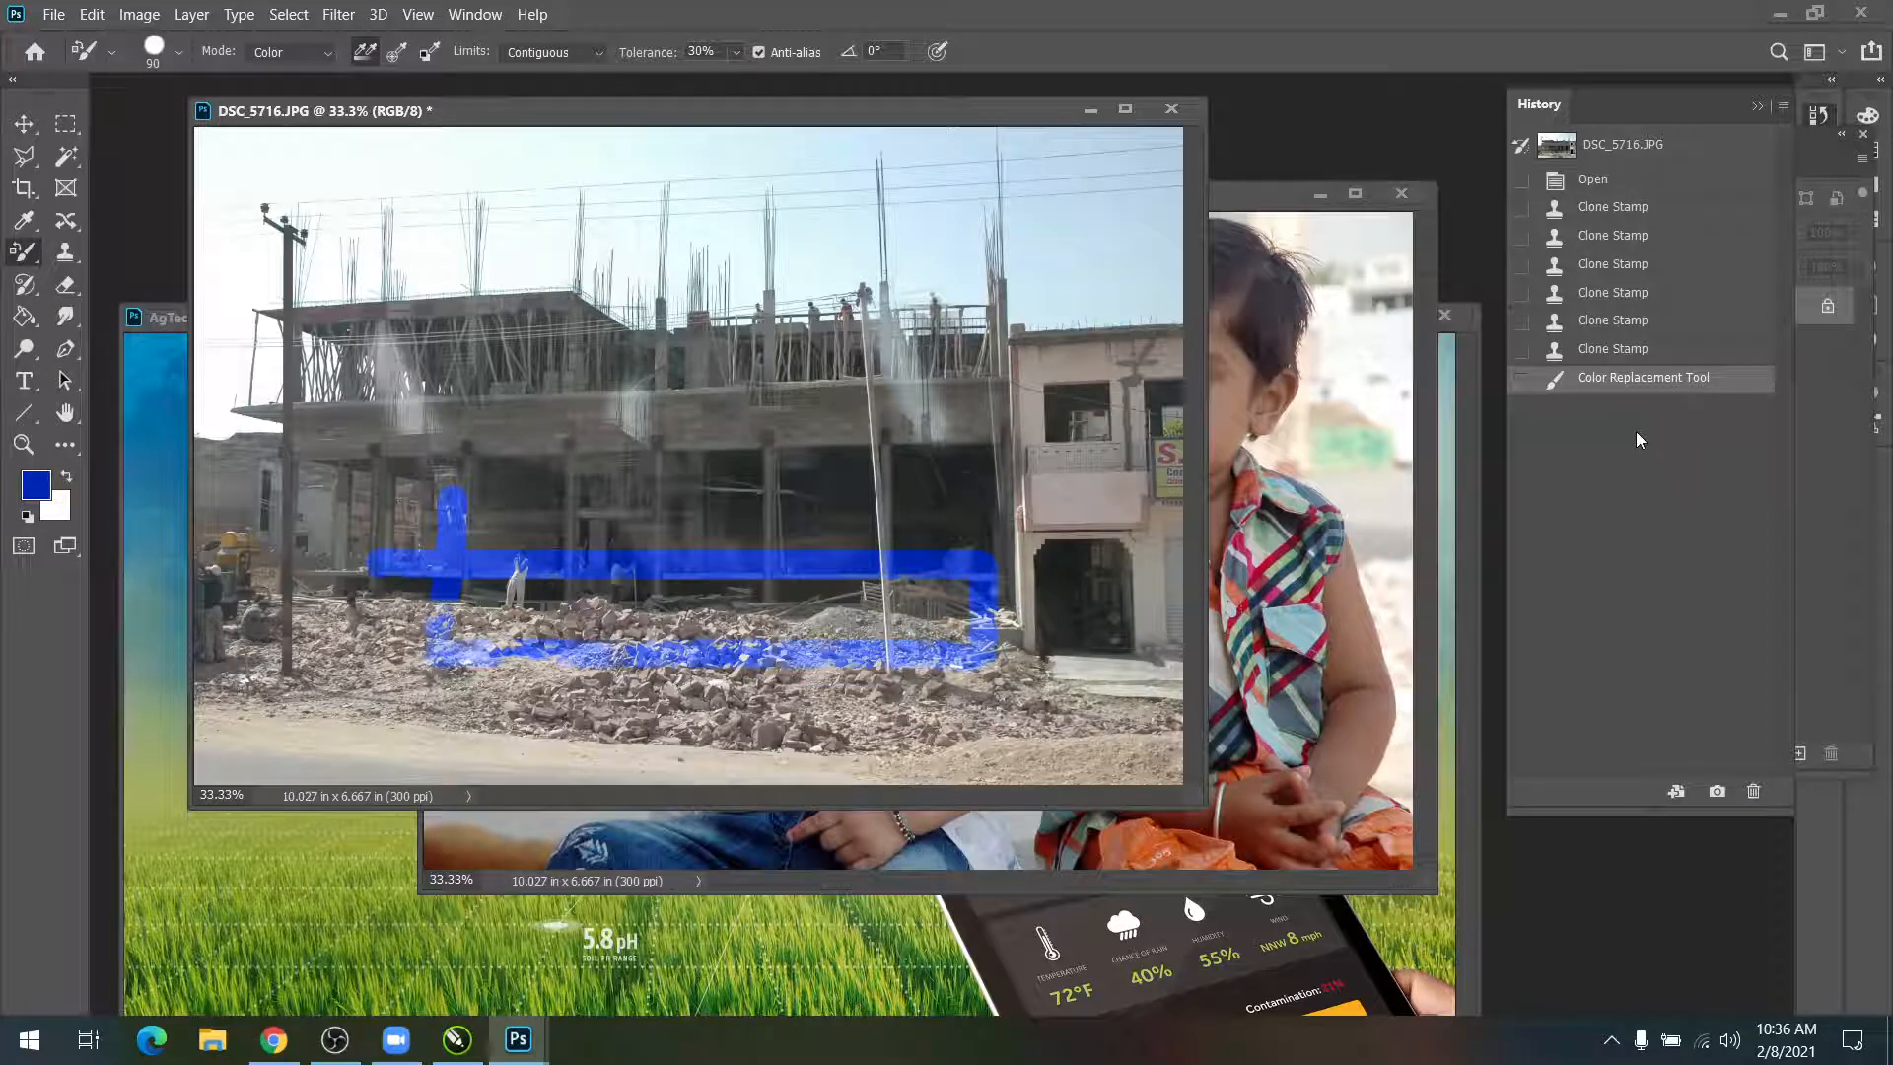
drag(1062, 224, 981, 419)
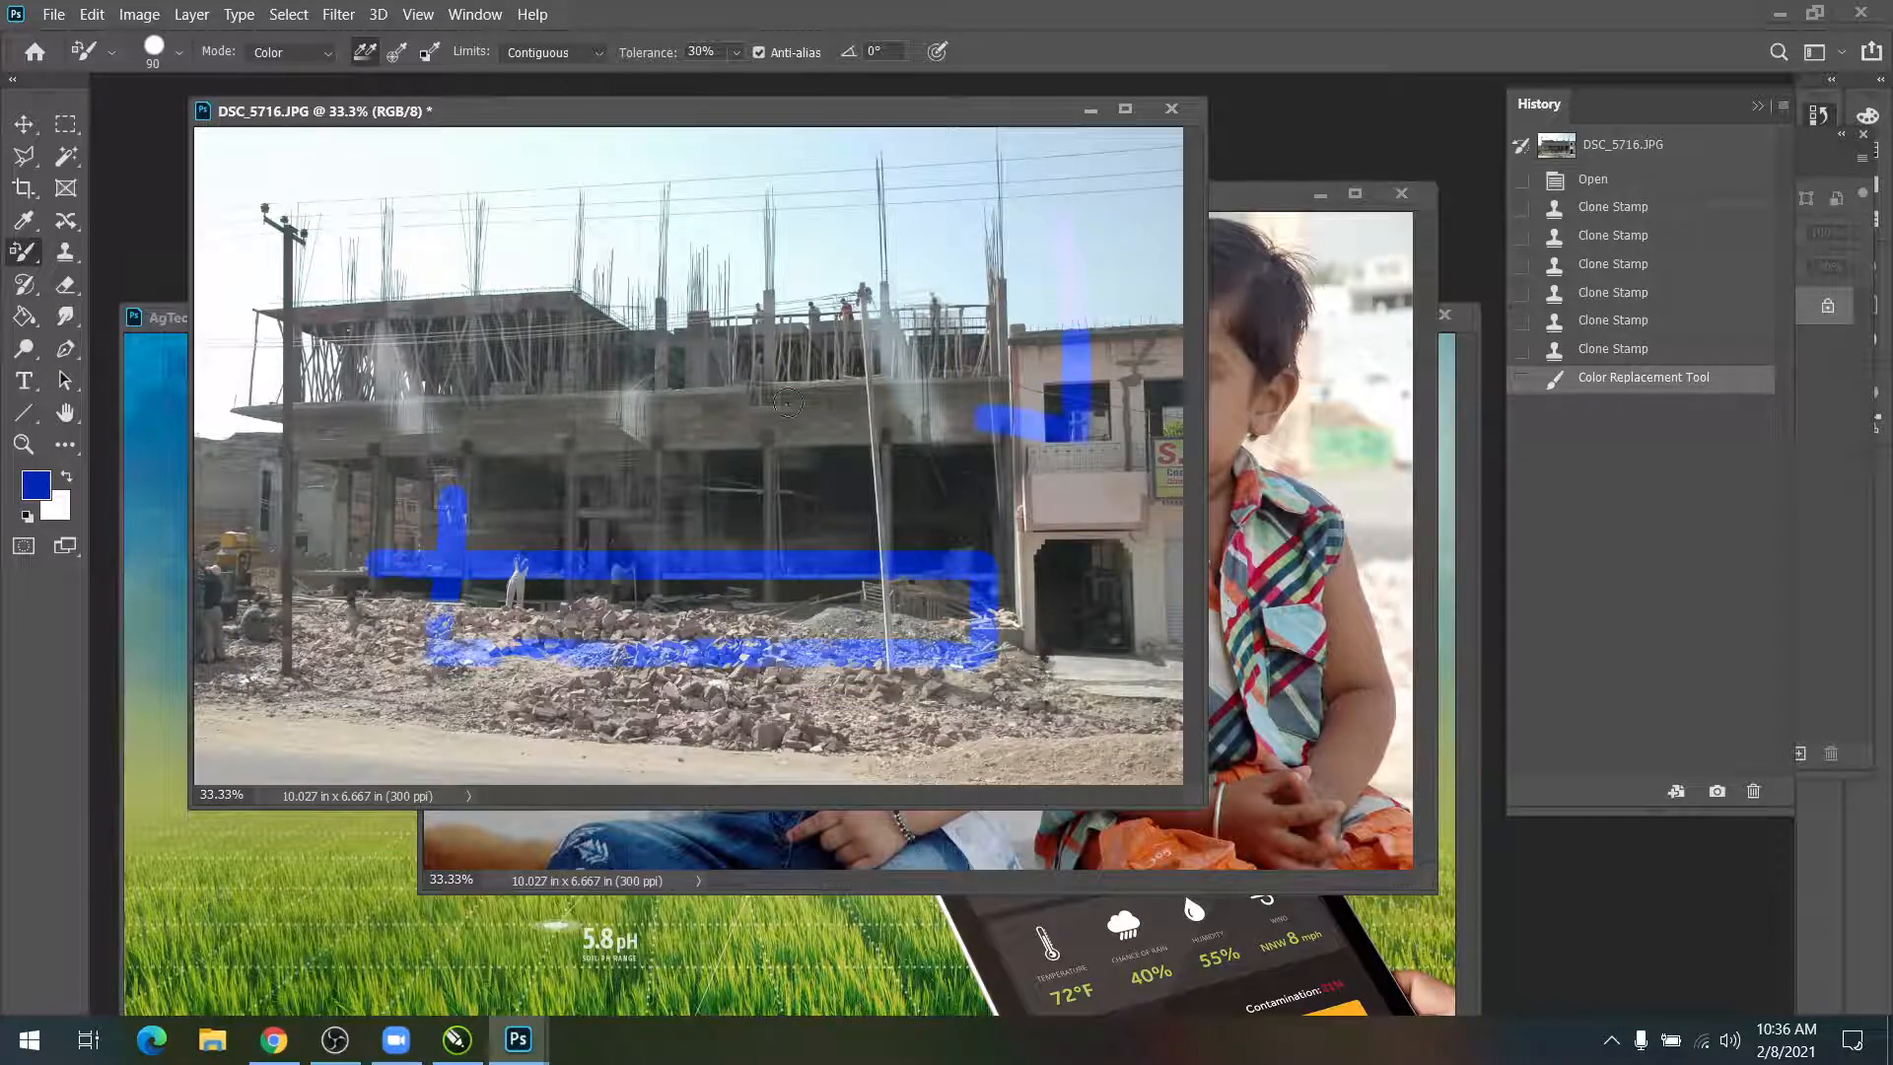
mouse_move(788, 402)
mouse_down()
mouse_move(1024, 241)
mouse_move(698, 596)
mouse_up()
drag(459, 415, 690, 533)
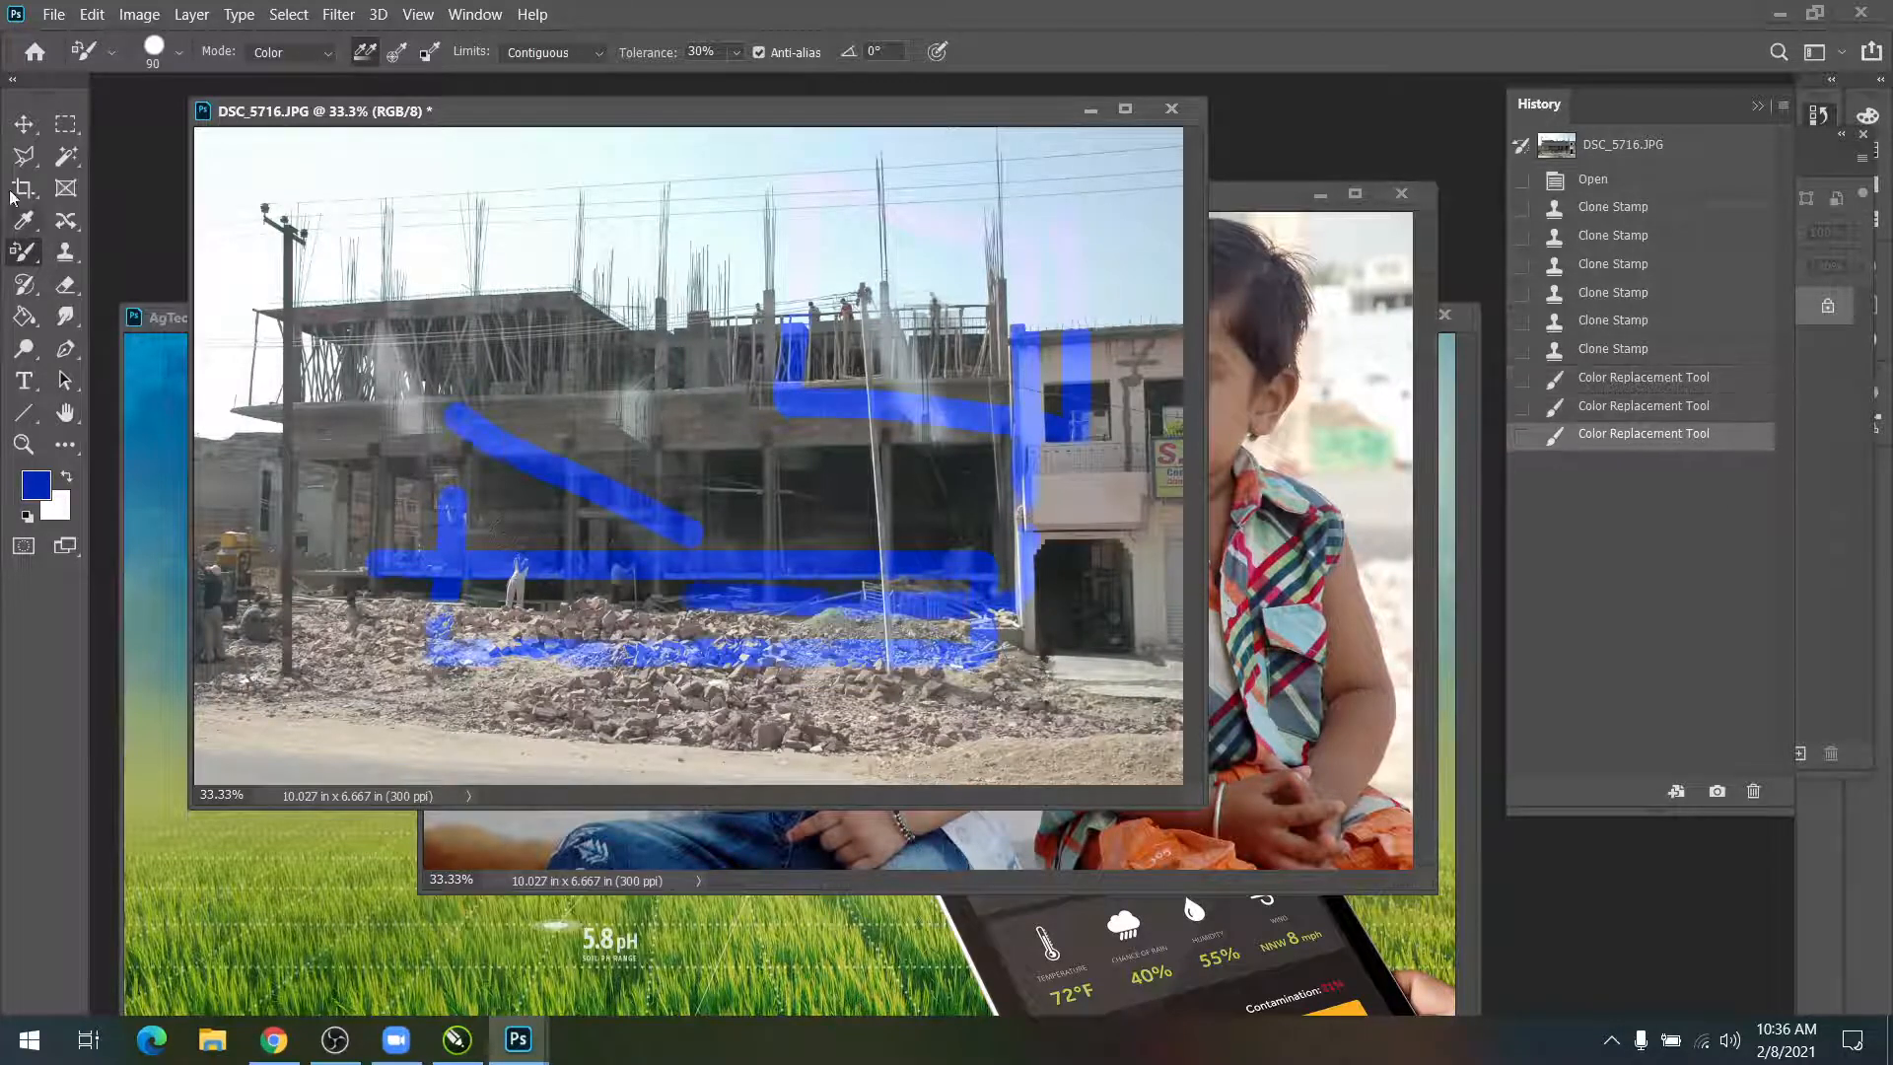
Step: Switch to the Polygonal Lasso tool and close all three open images, discarding the changes to DSC_5716.JPG
click(24, 155)
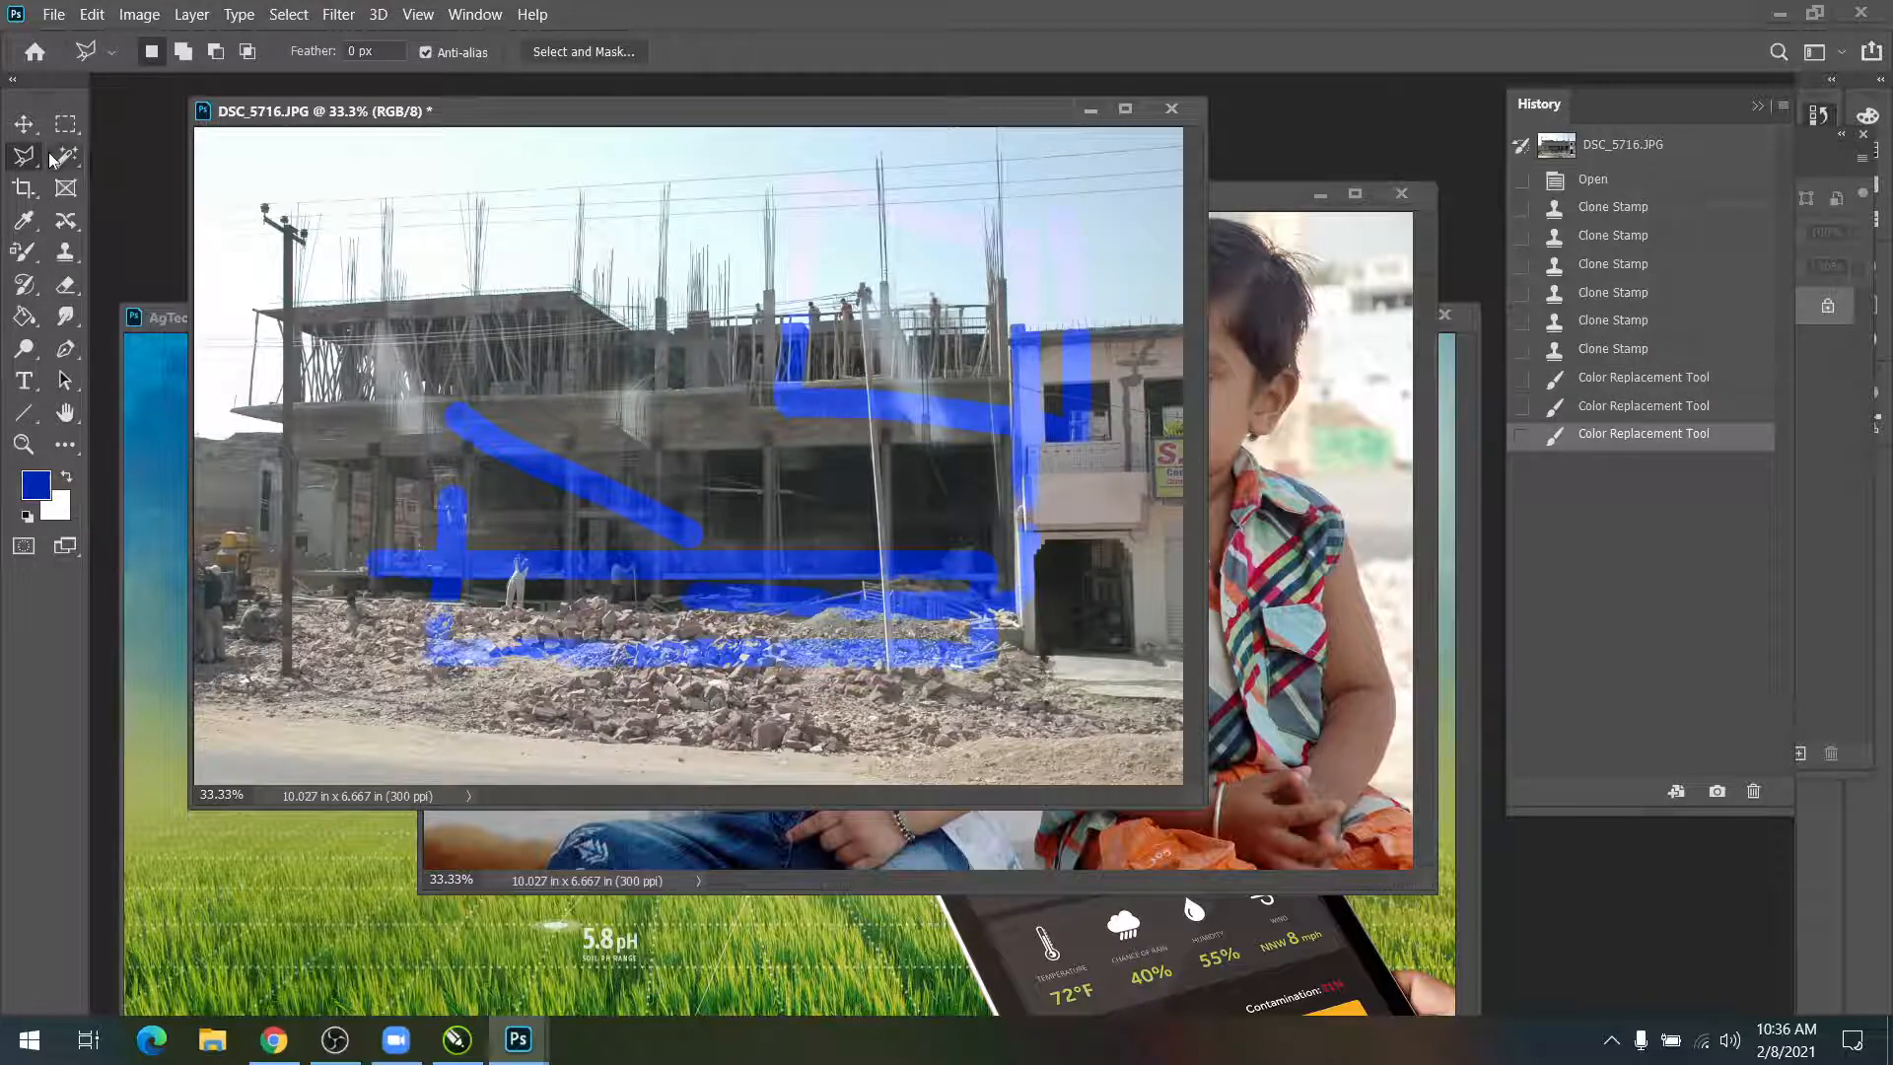
click(1171, 109)
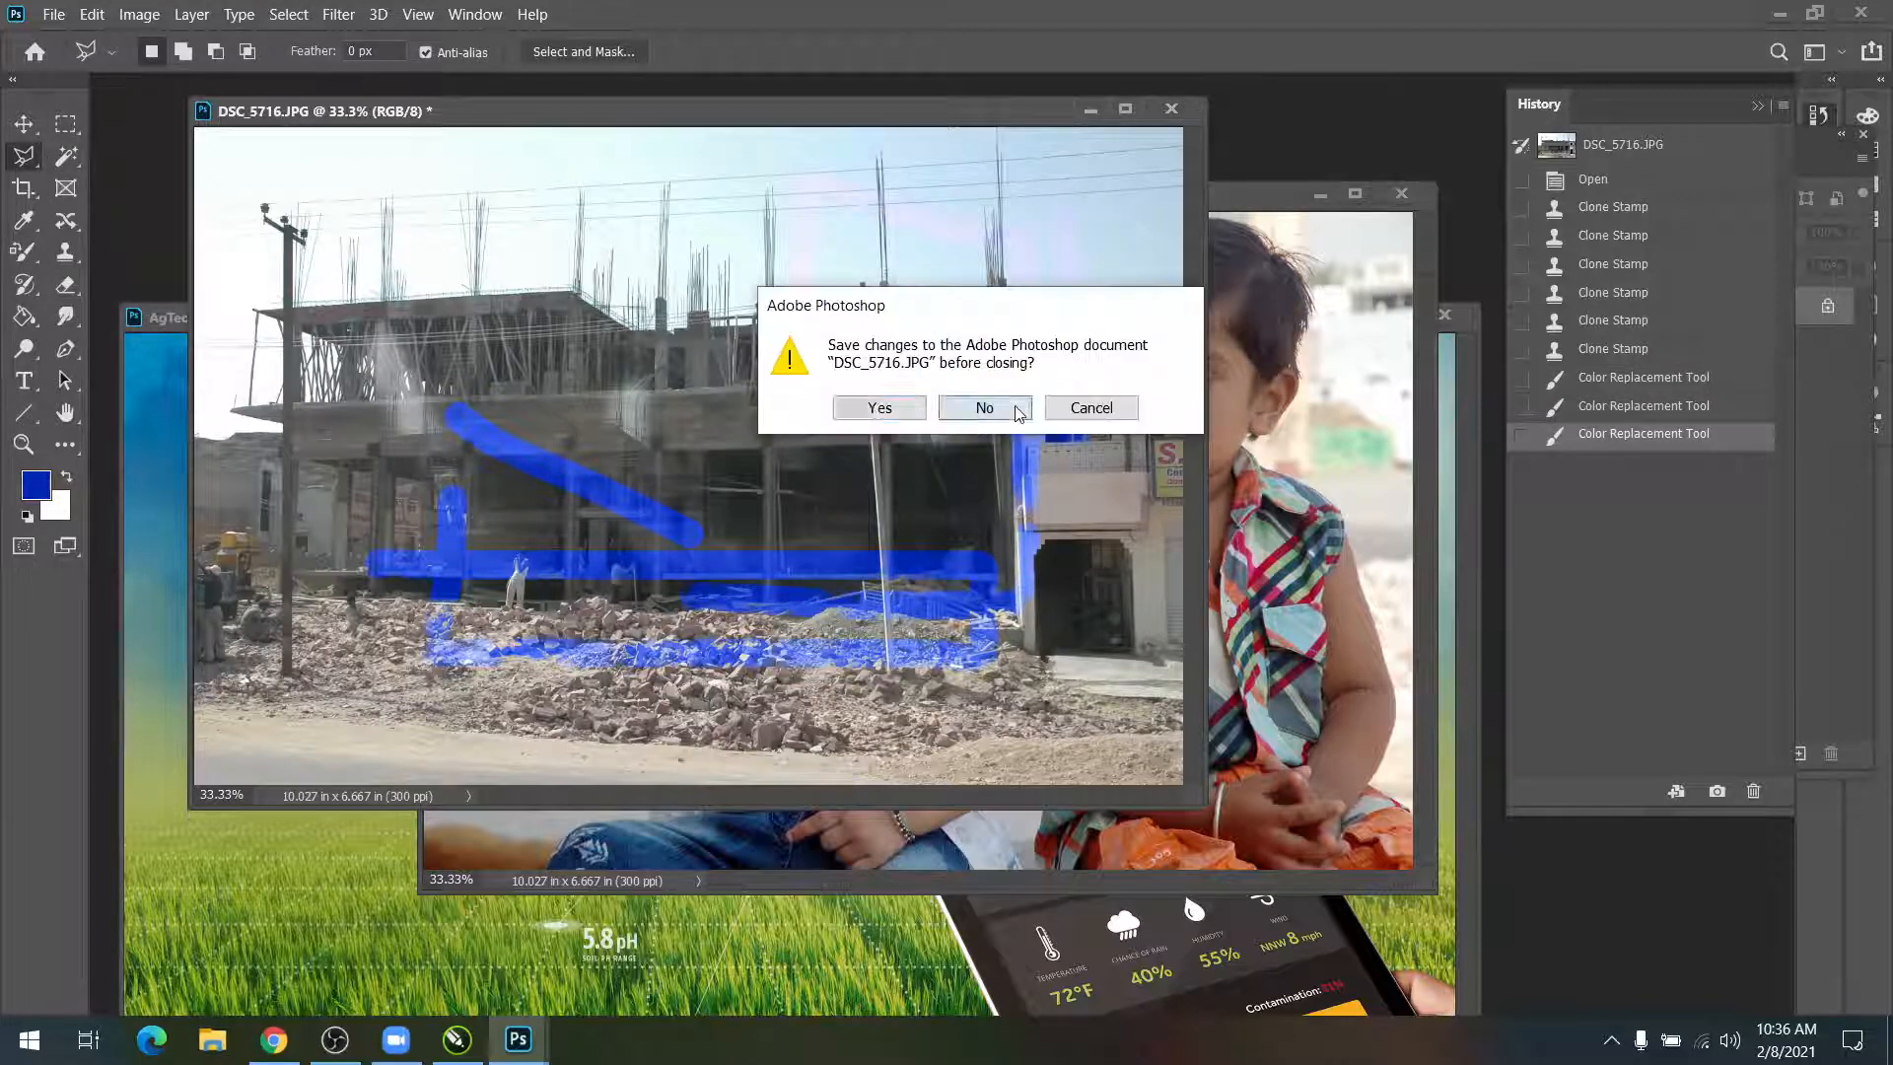
click(985, 408)
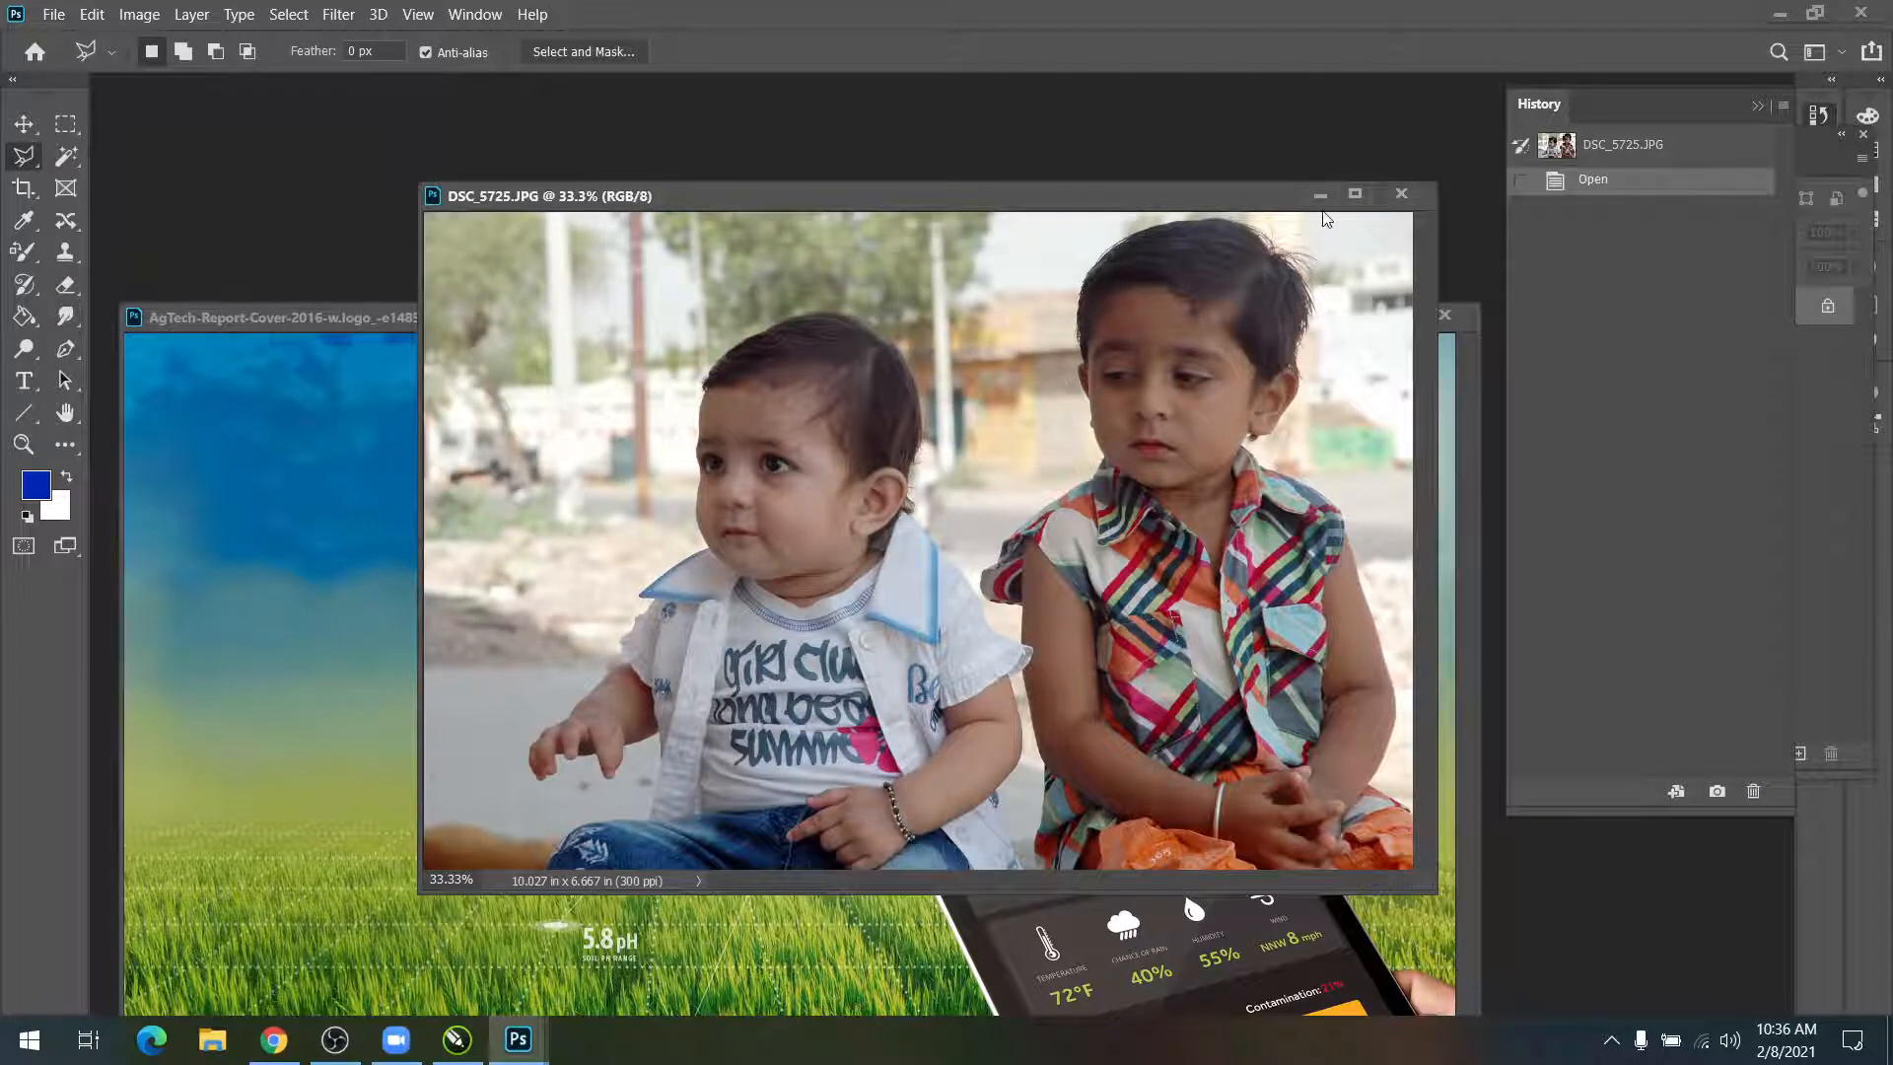
click(1401, 193)
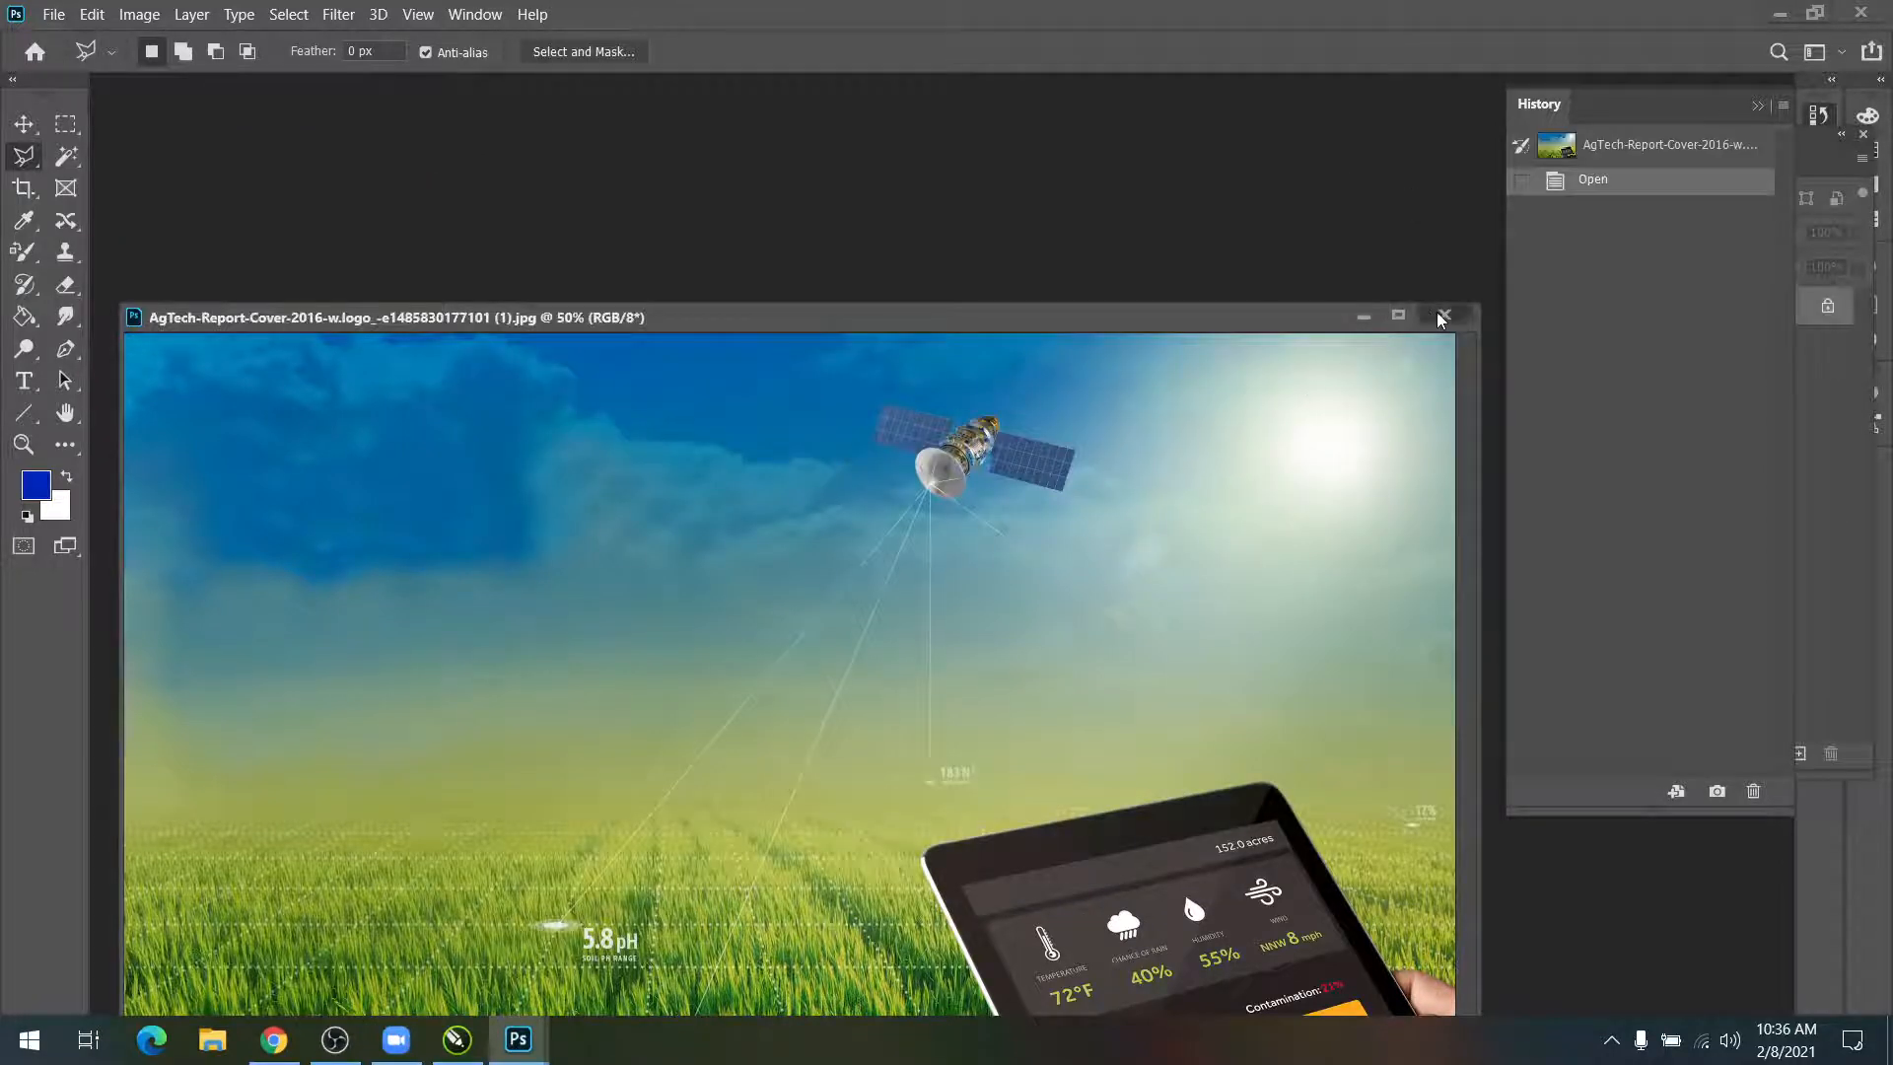
click(1441, 315)
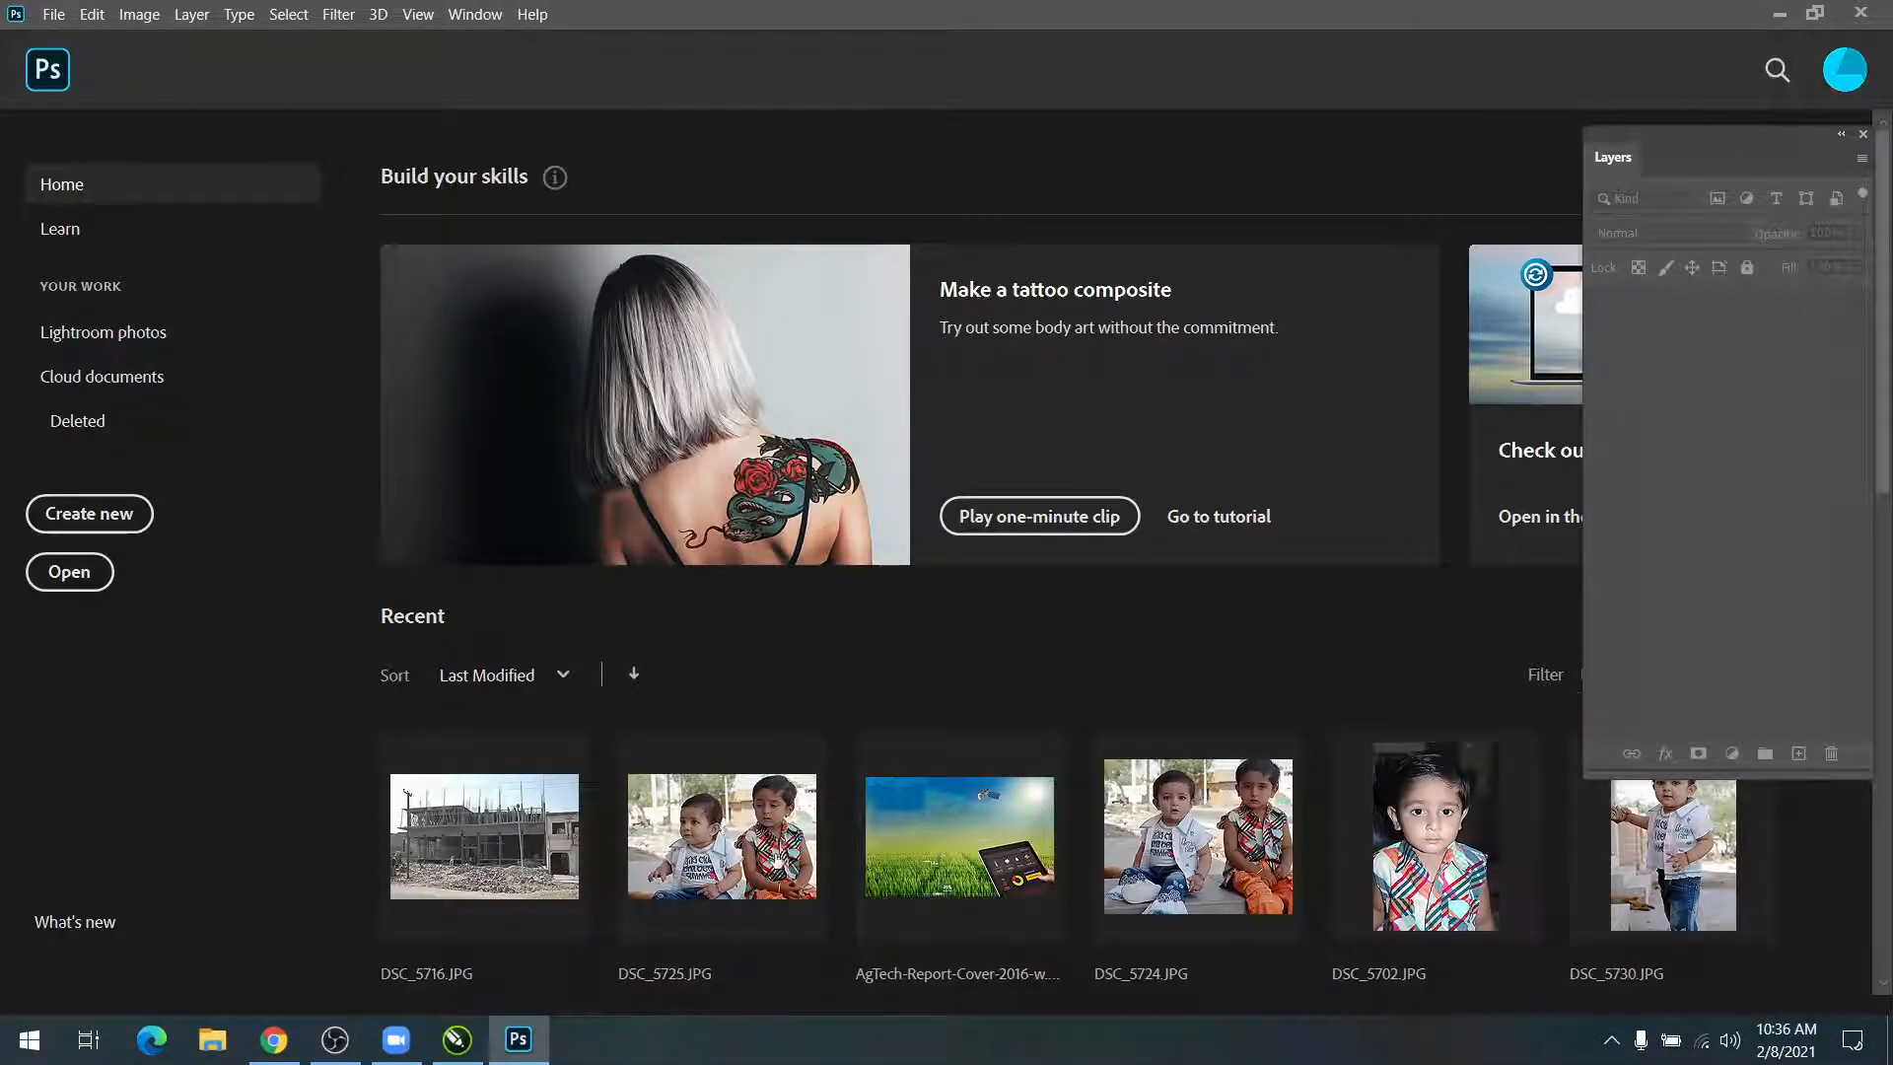
Step: Open DSC_5725.JPG from the recent files and close it again
scroll(749, 863, down, 1)
click(756, 845)
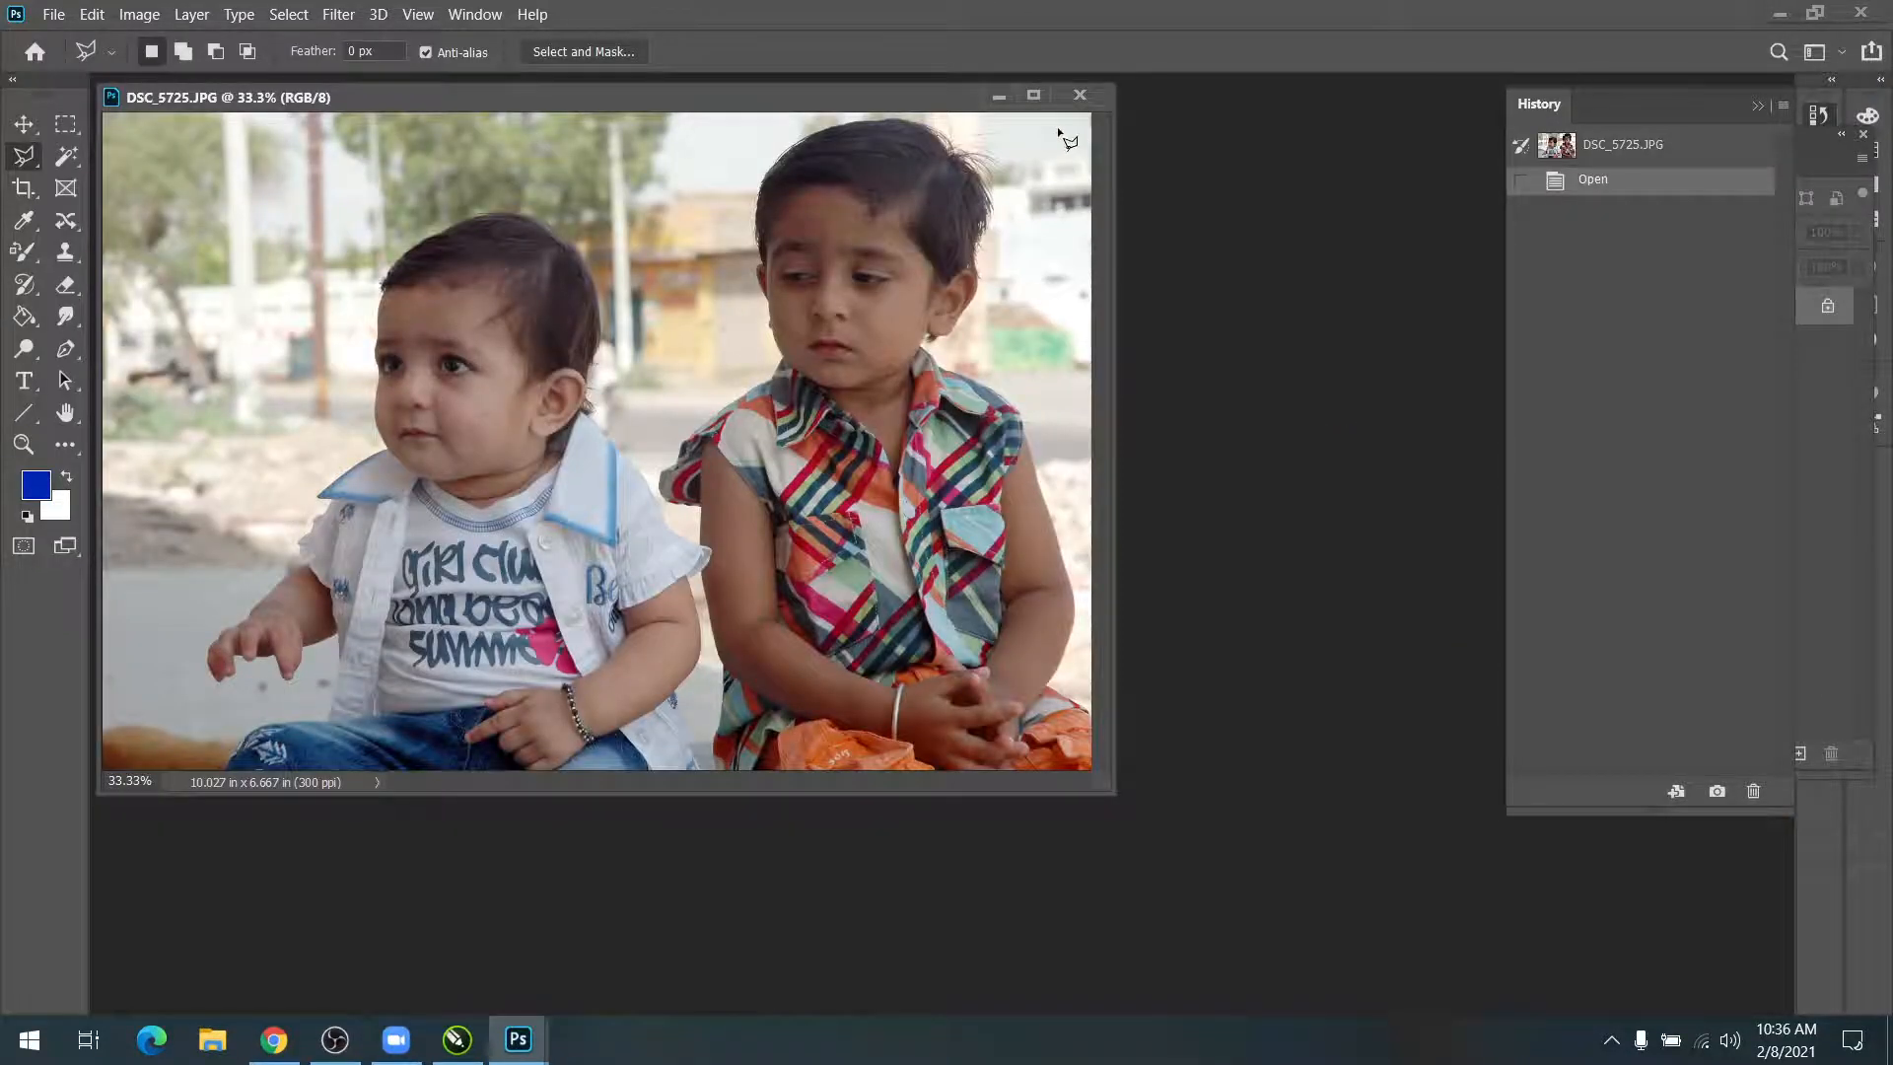
click(1079, 95)
Step: Look through the Clipart-1 folder and its Islamik.imag subfolder for an image to open
key(ctrl+o)
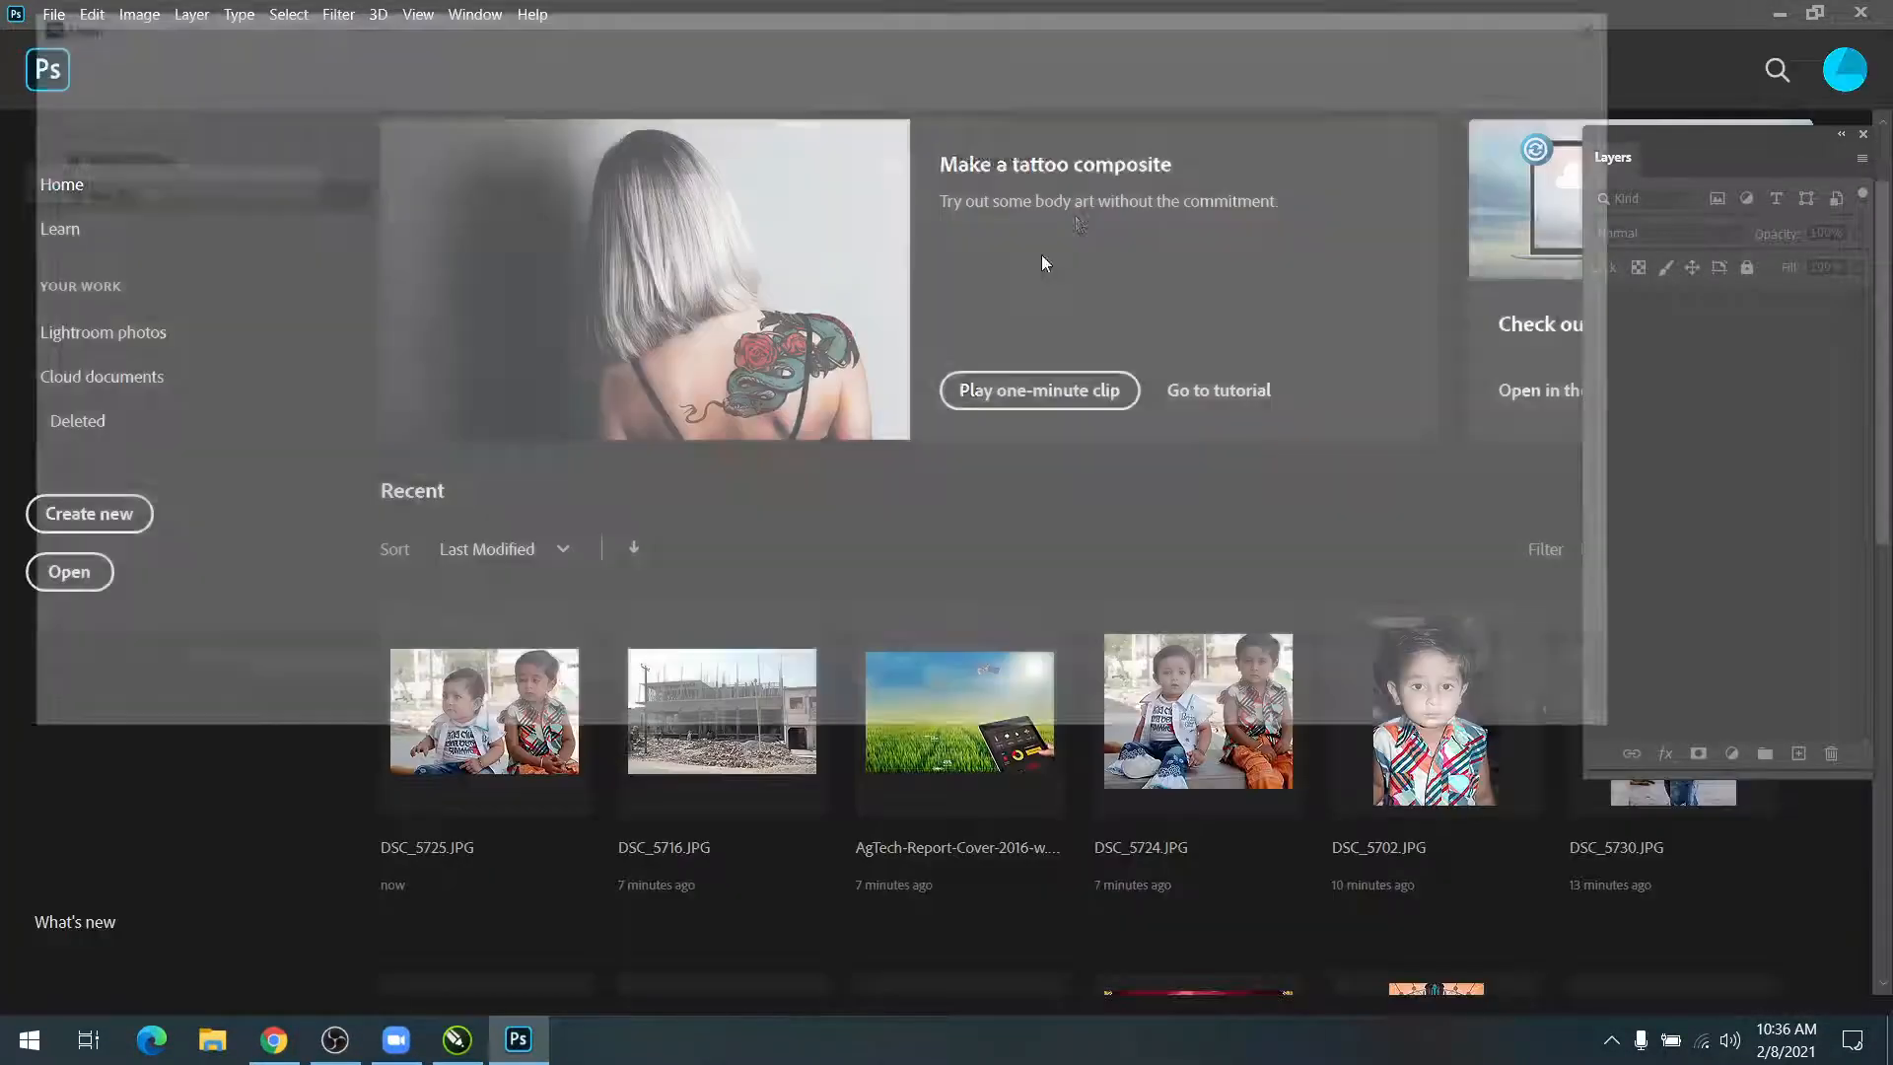
scroll(768, 443, down, 3)
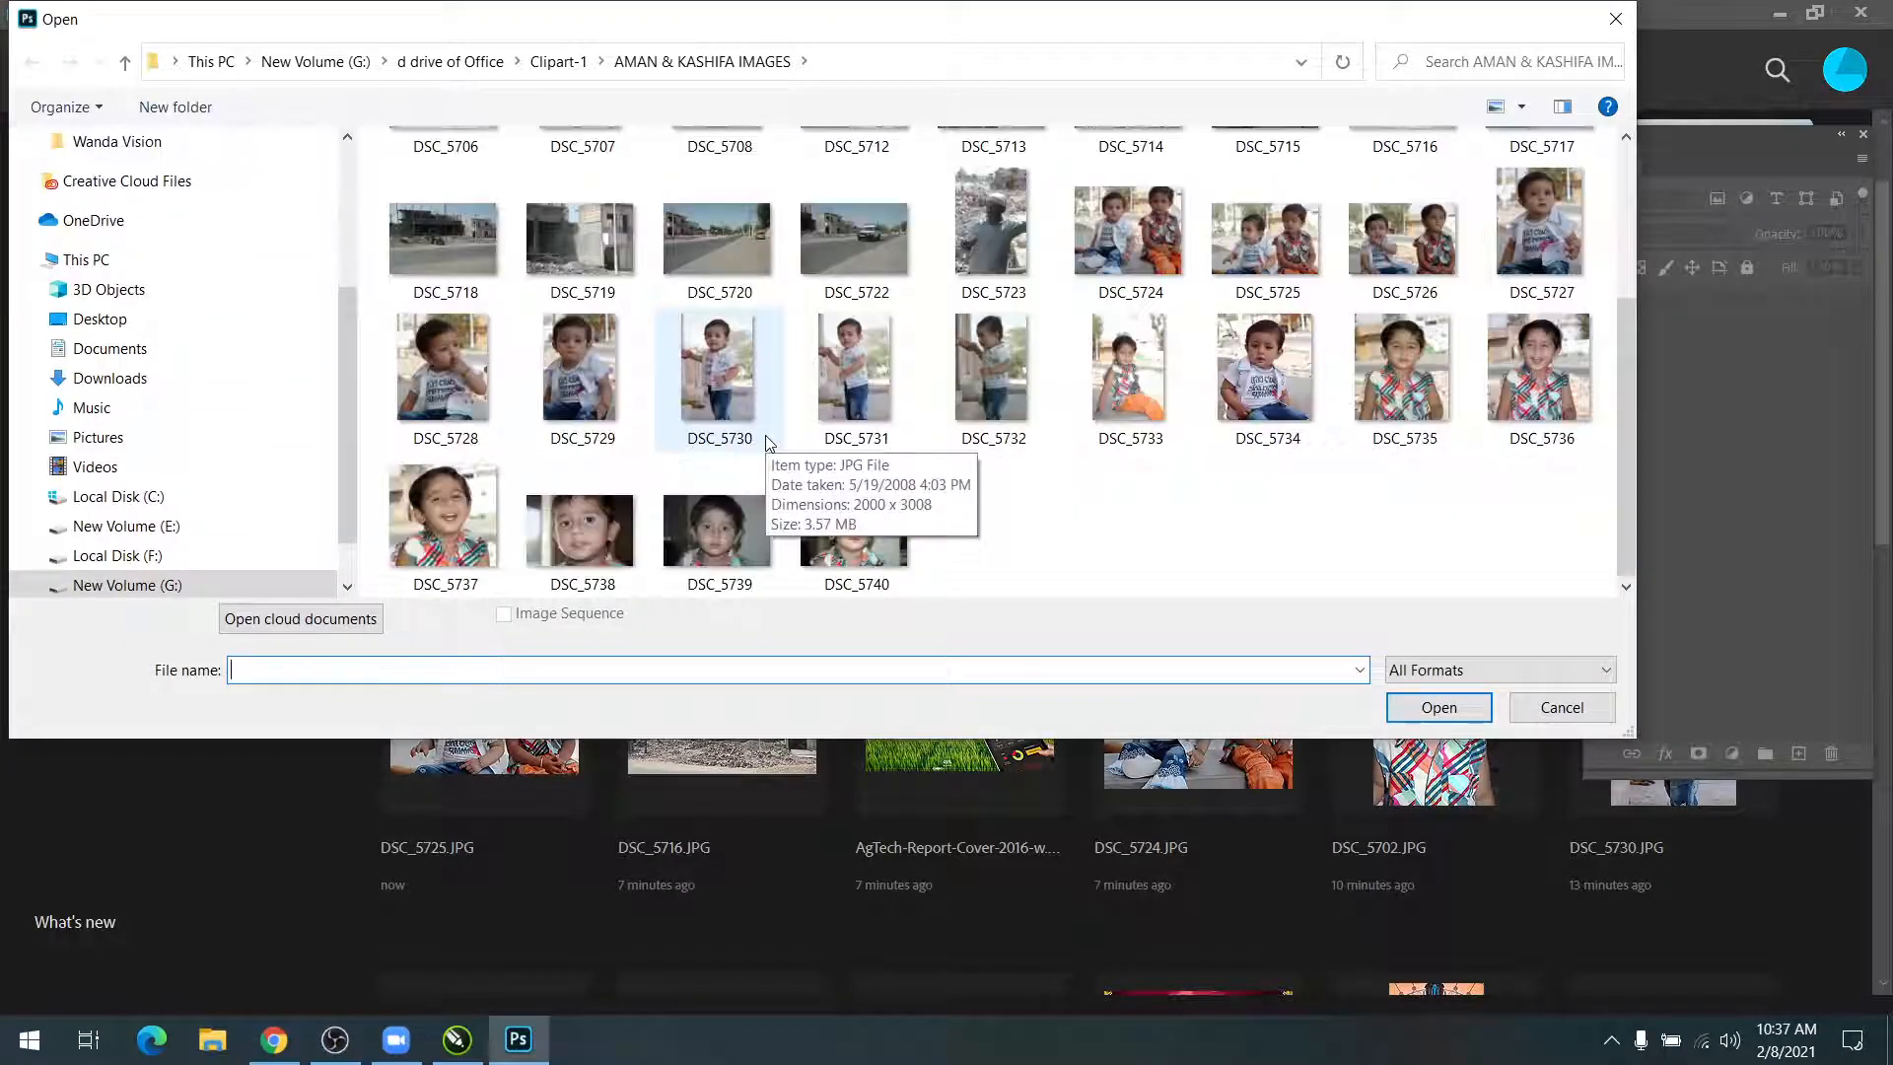
key(BackSpace)
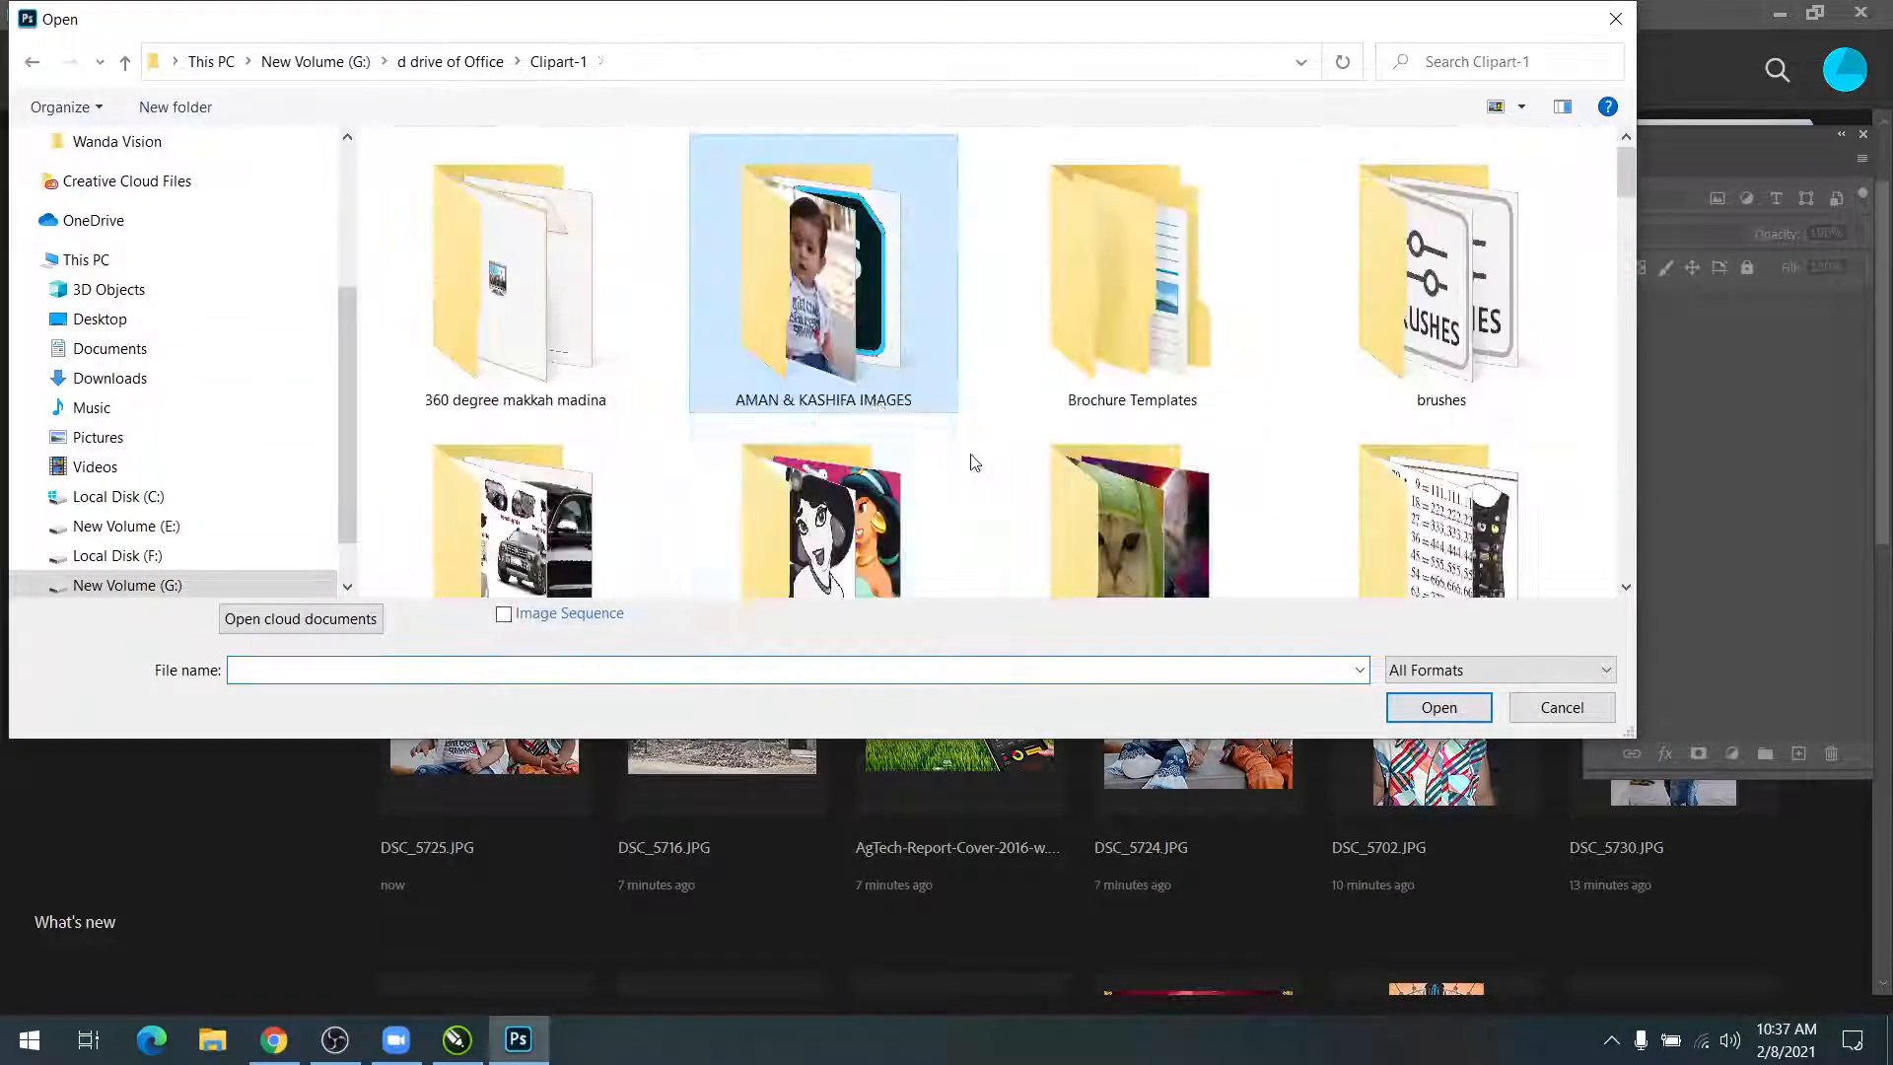
scroll(808, 441, down, 5)
scroll(805, 441, down, 5)
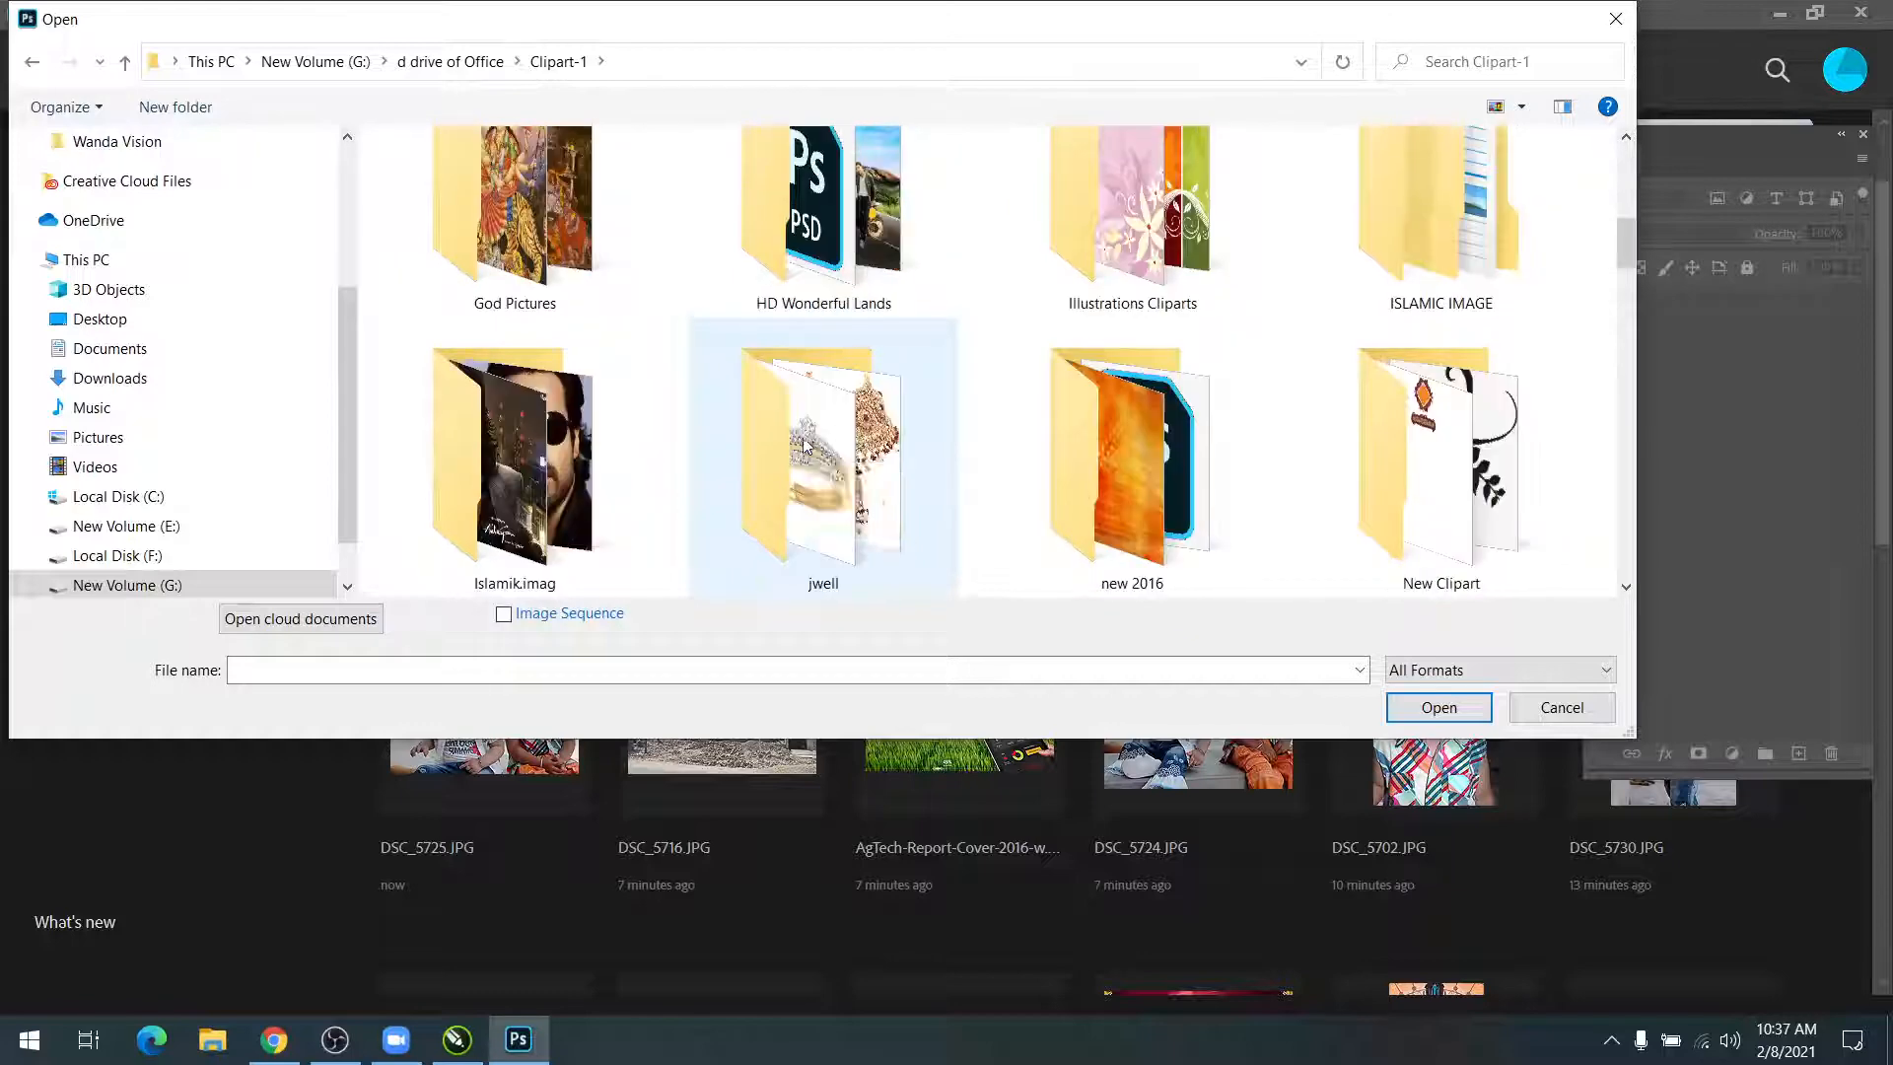
scroll(541, 307, up, 1)
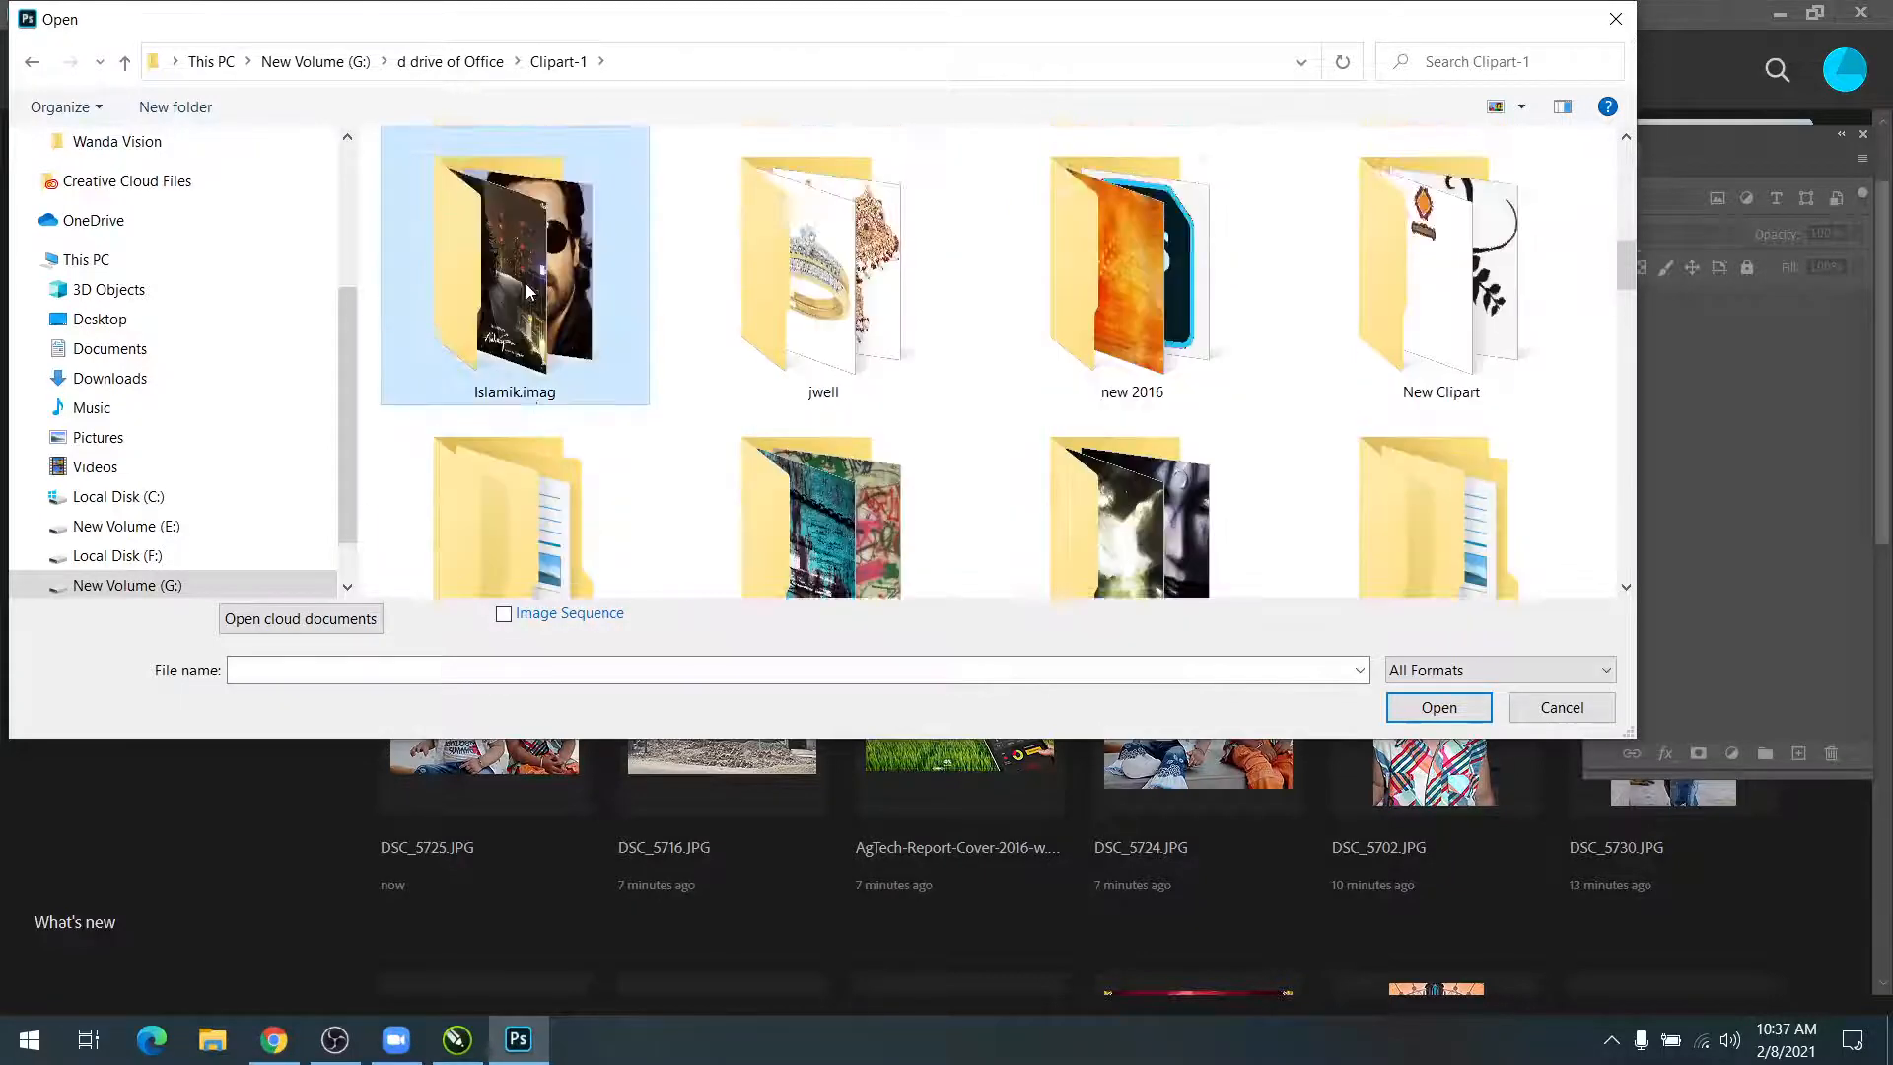
double_click(541, 307)
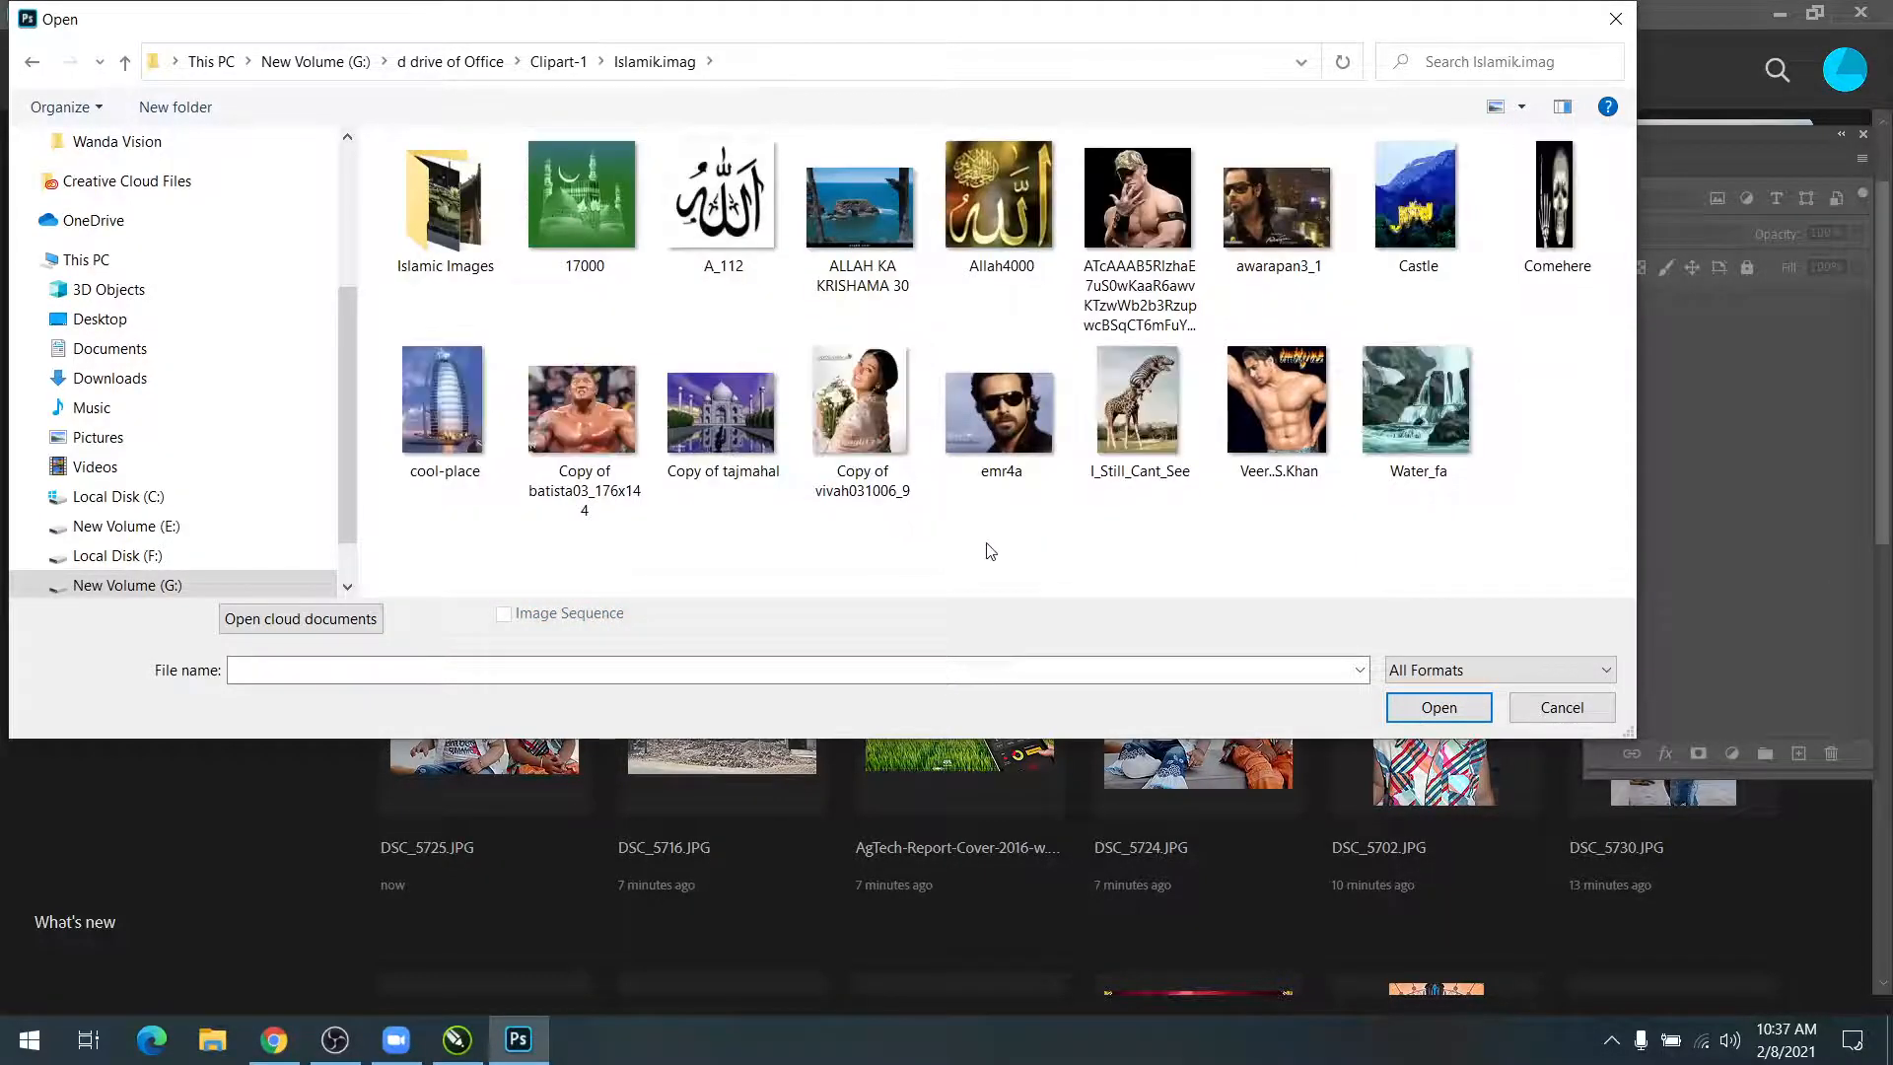
key(BackSpace)
Step: Find the wallpaper 2 folder inside Clipart-1 and show its images for opening
scroll(1004, 551, down, 5)
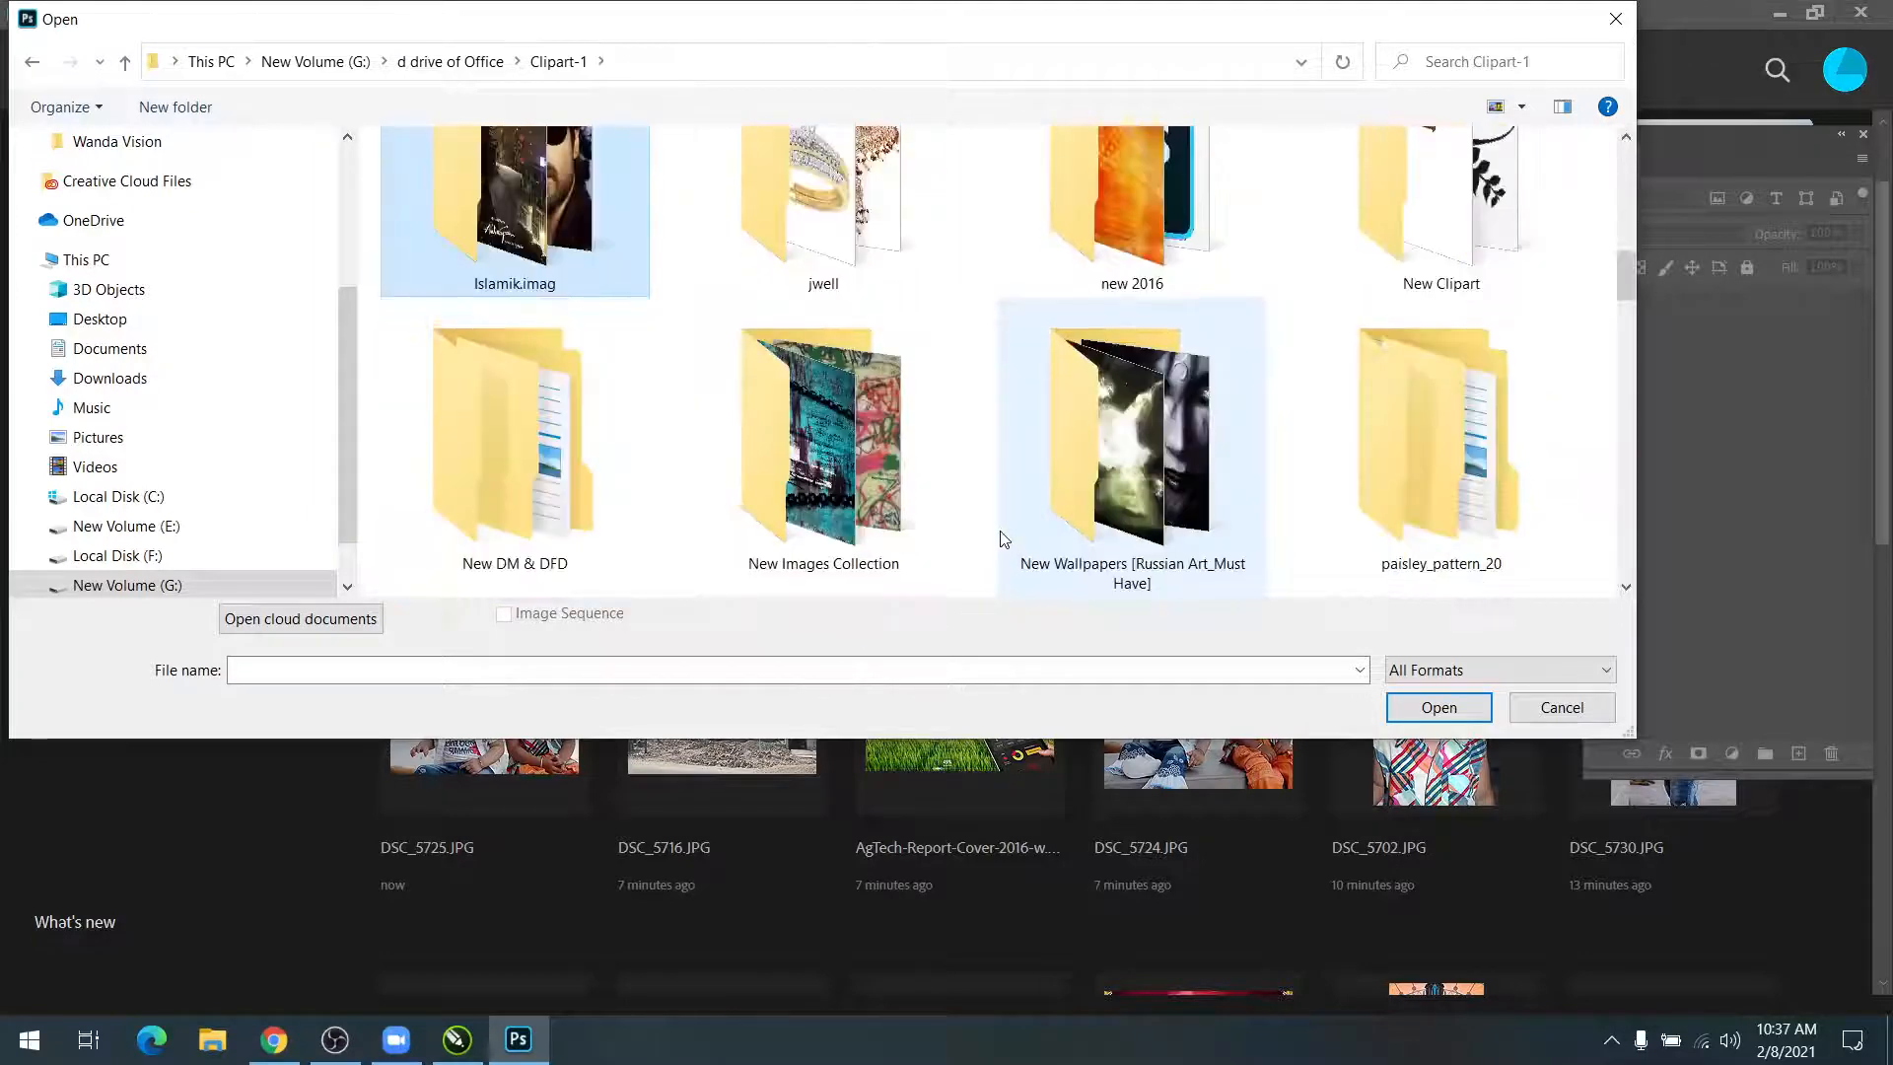
scroll(931, 532, down, 1)
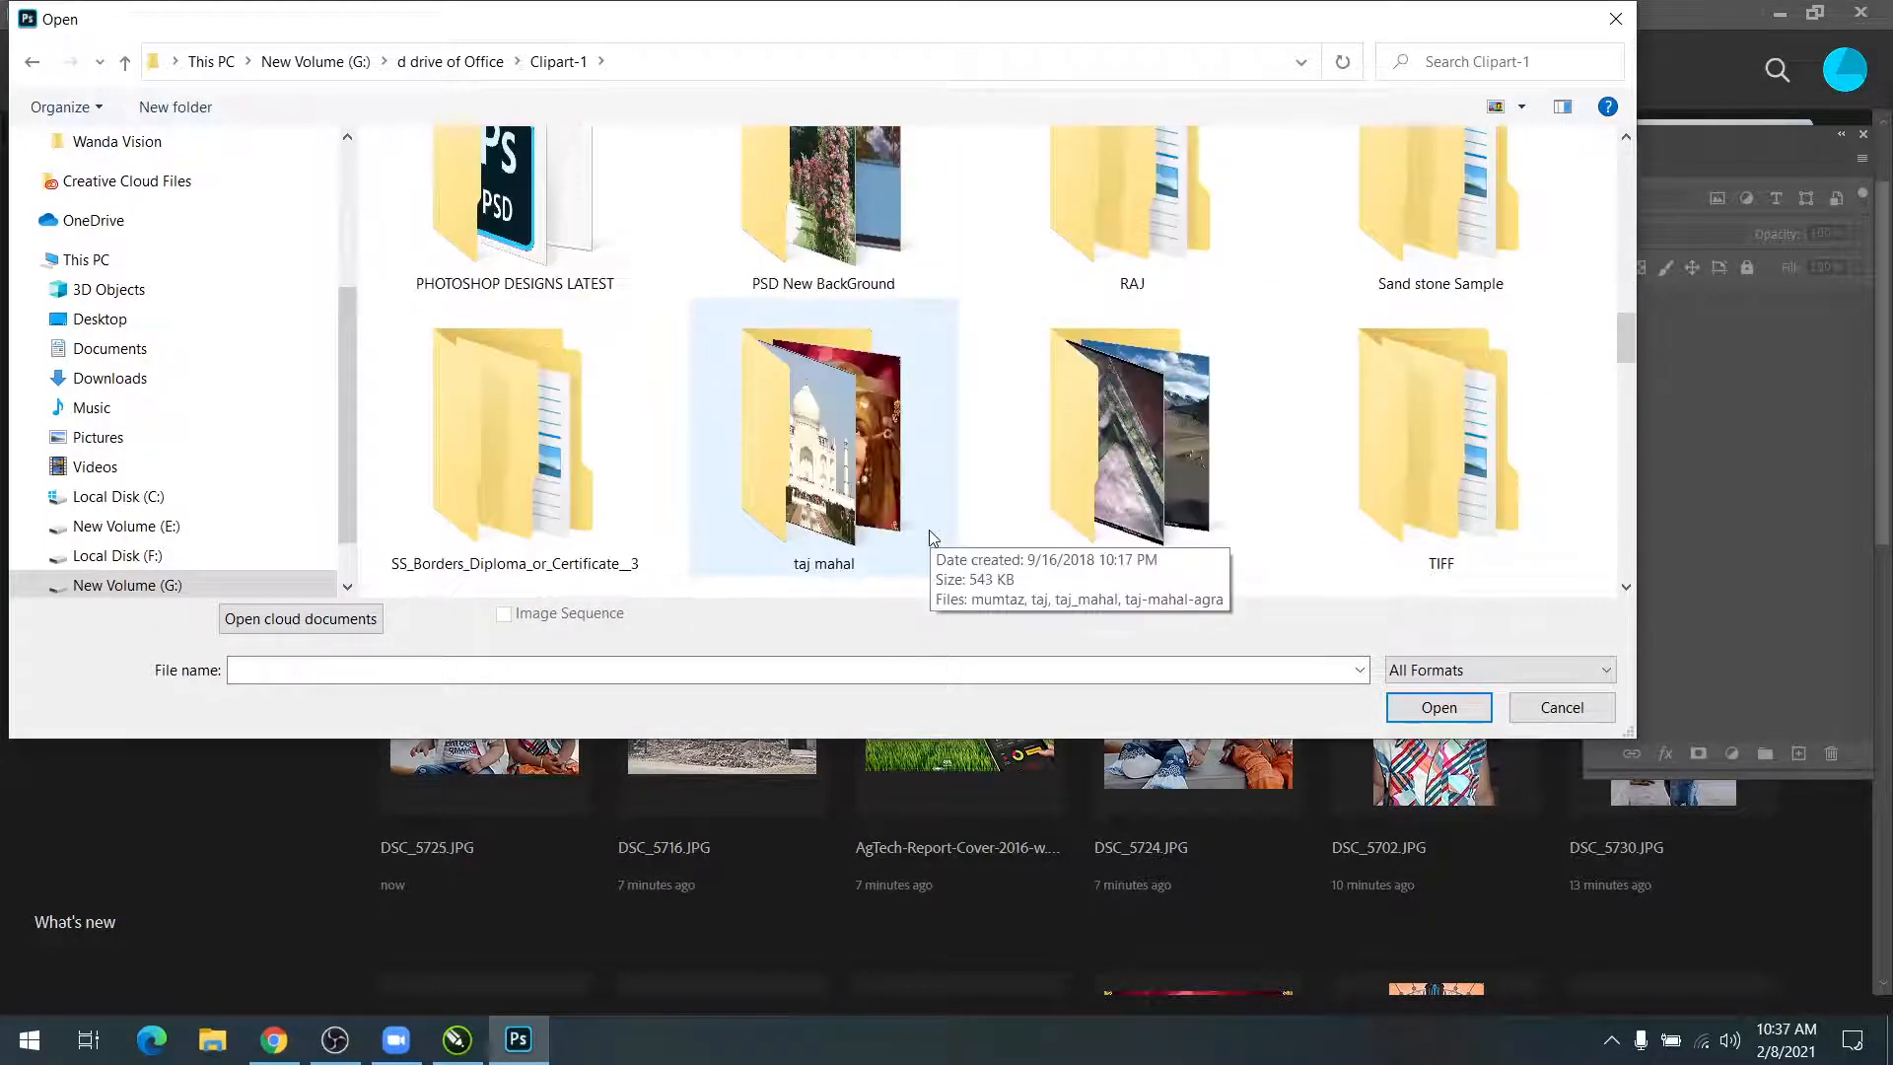
scroll(786, 493, down, 1)
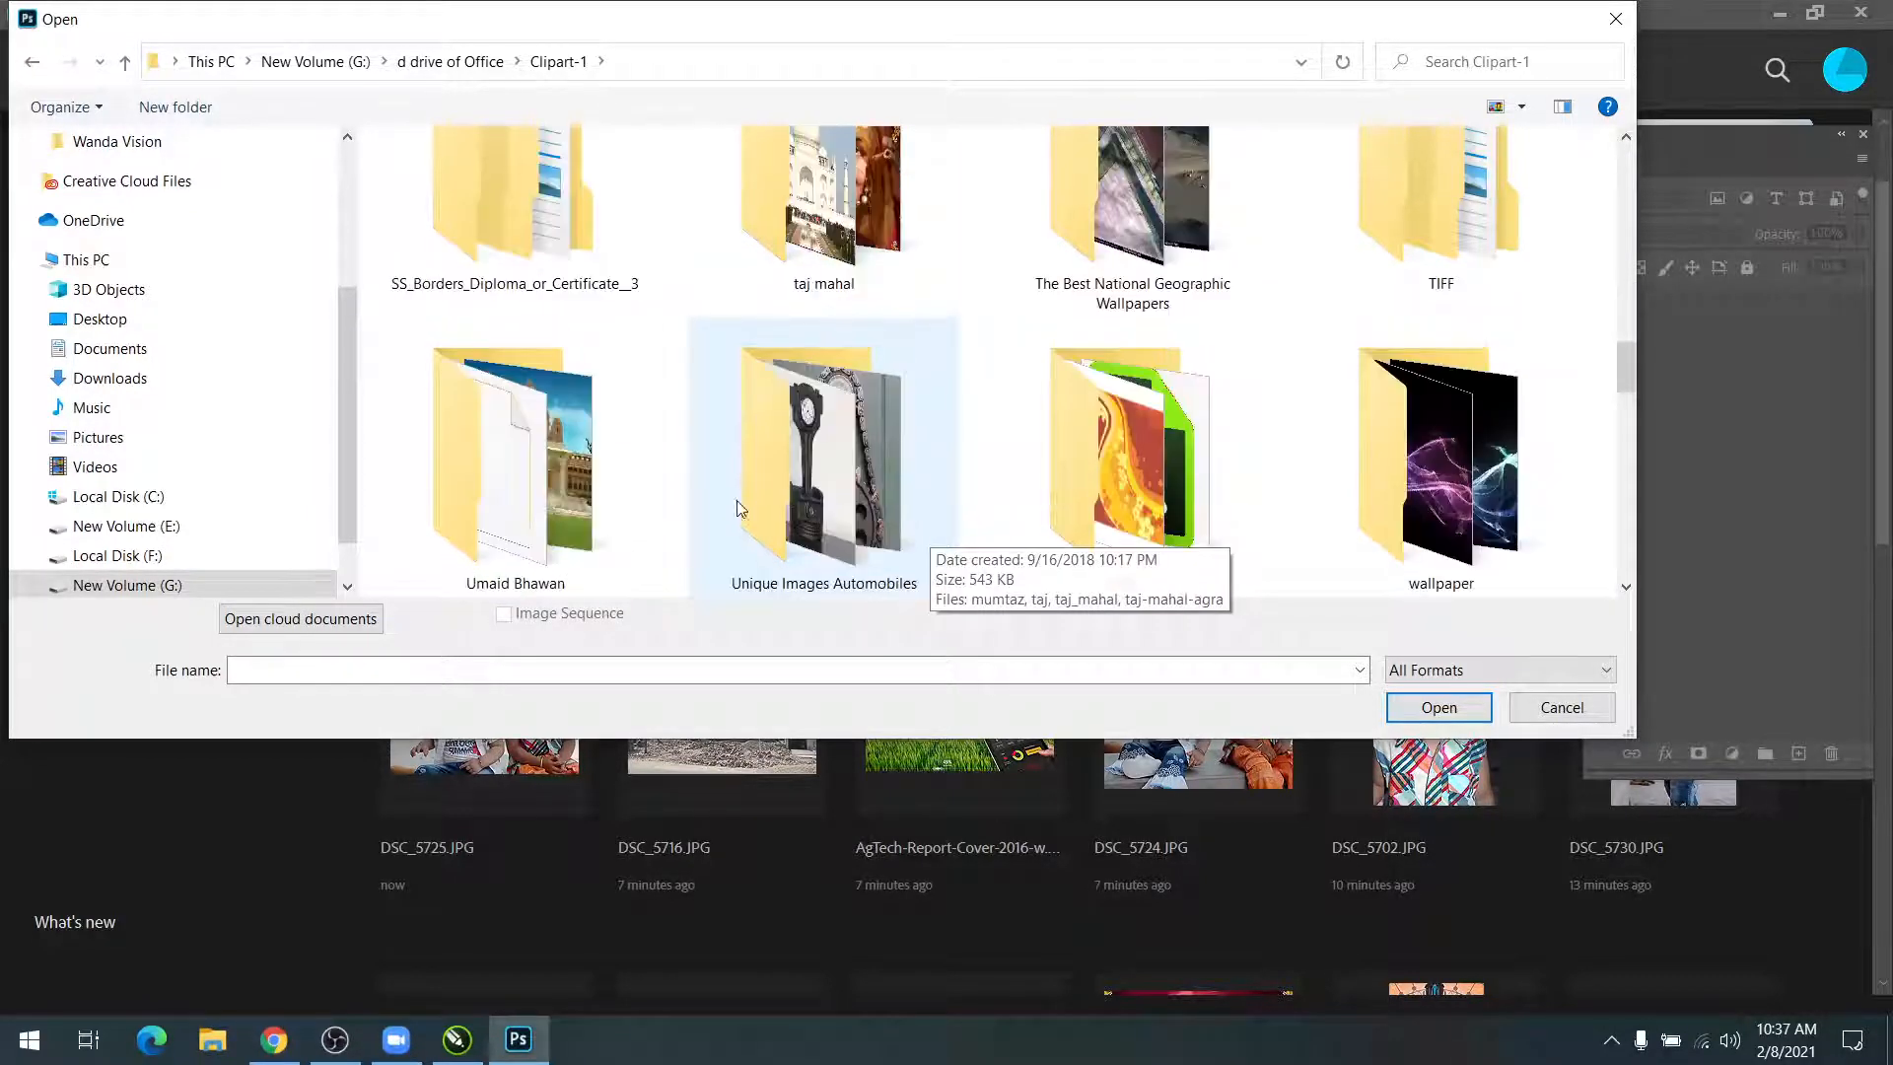
scroll(887, 497, down, 1)
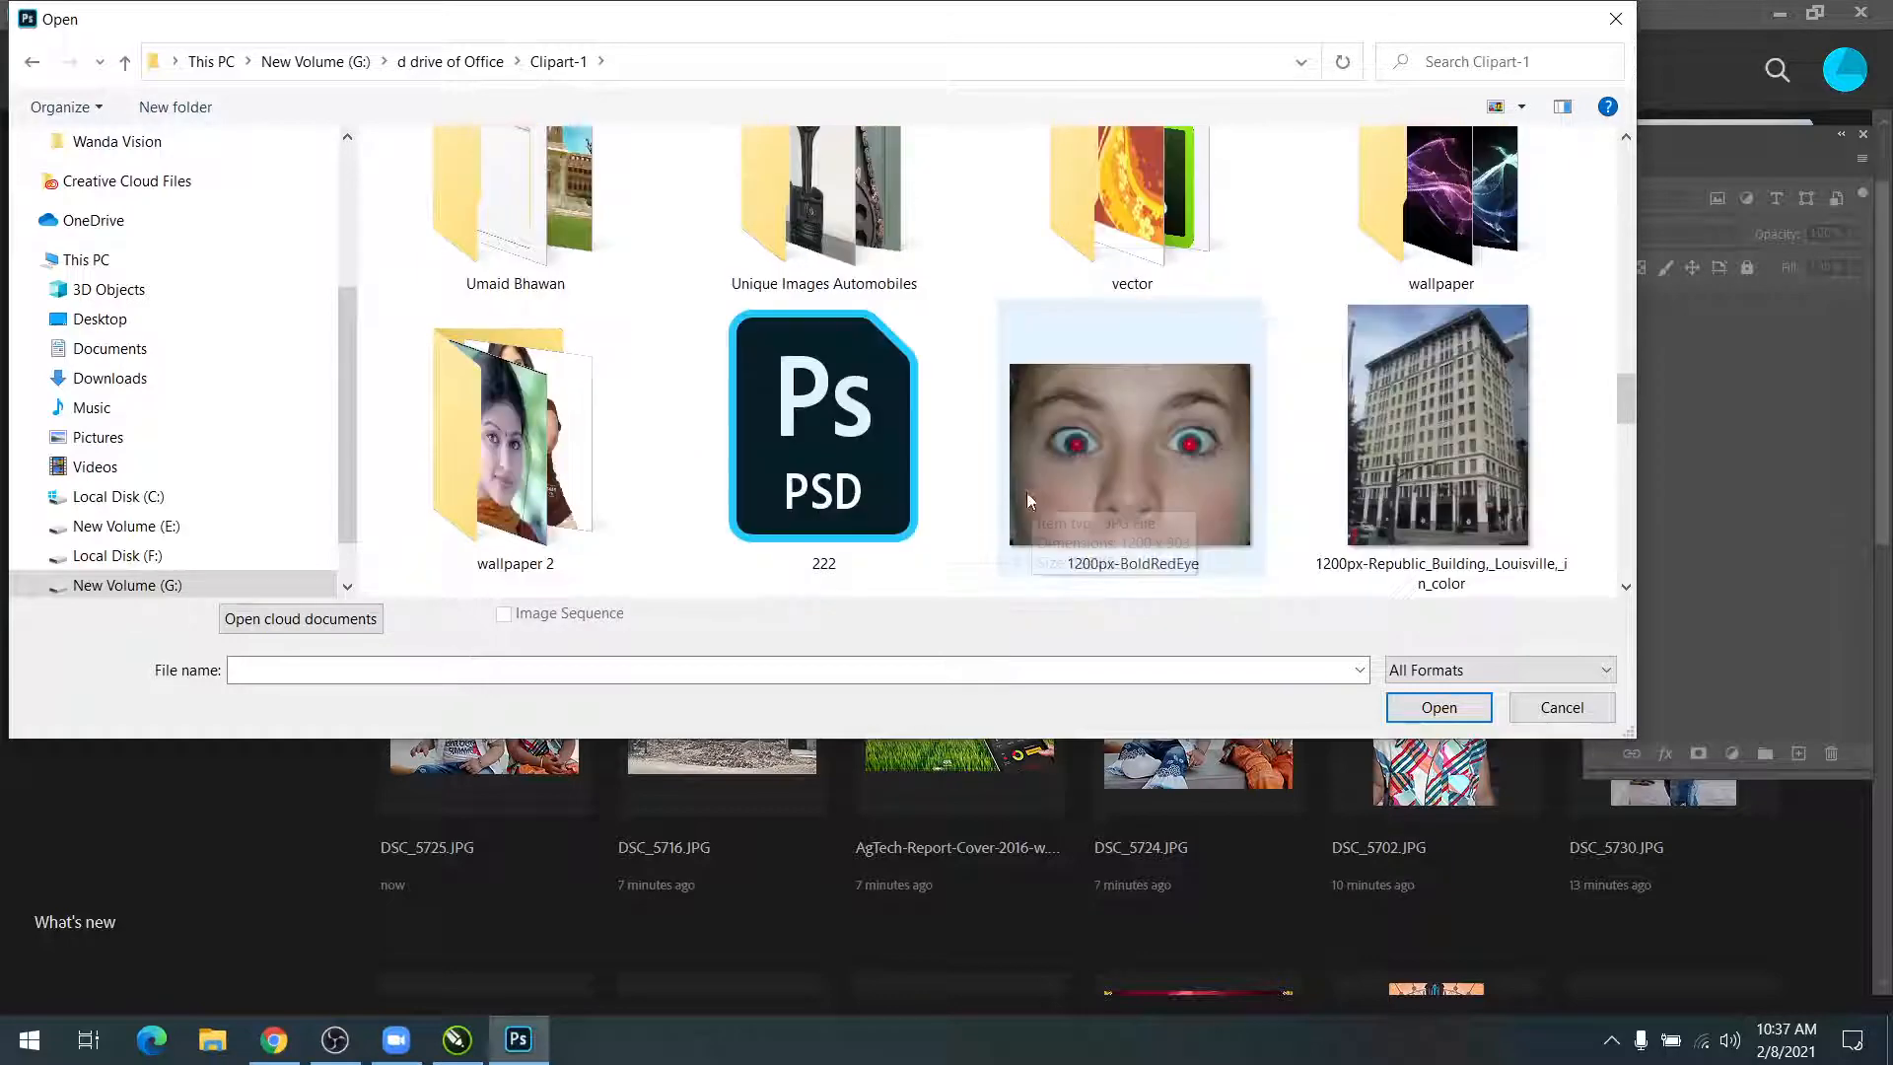
double_click(541, 415)
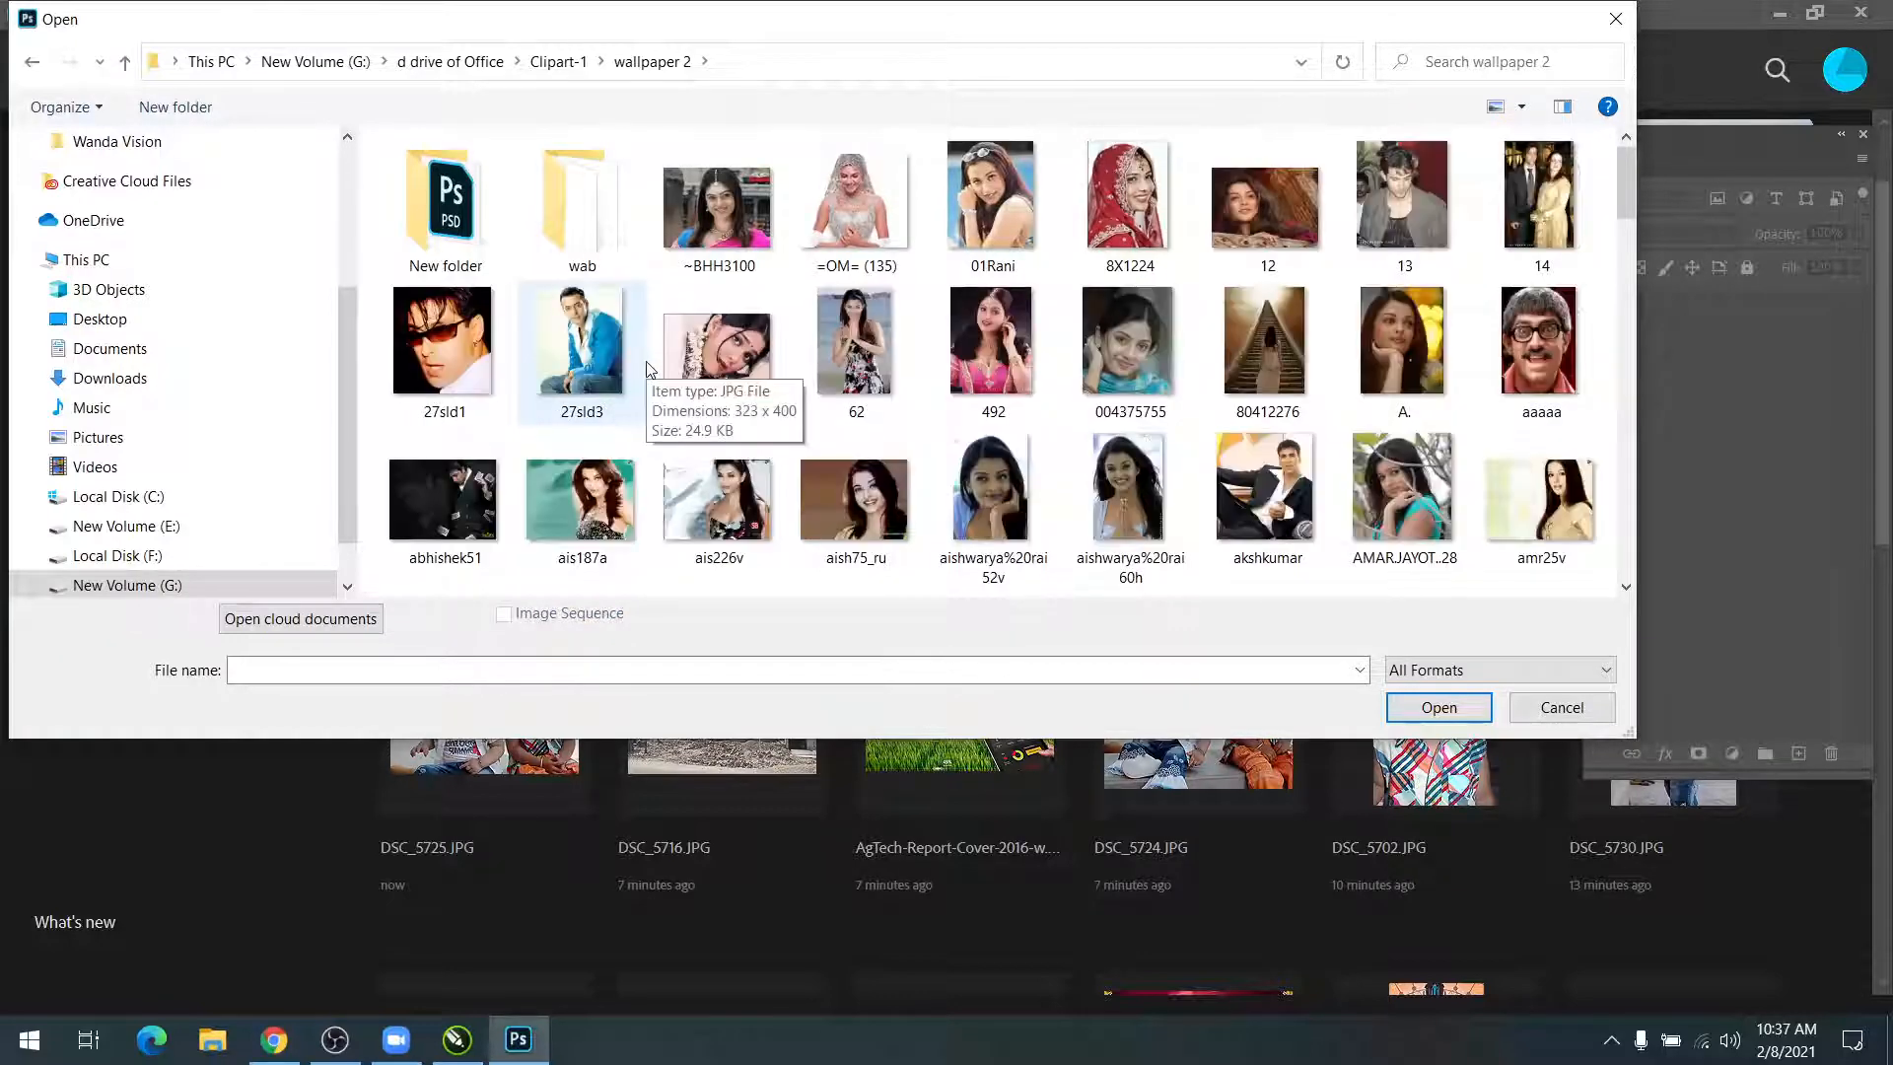
Step: Open Asin000.gif from the wallpaper 2 folder and close it again
click(880, 504)
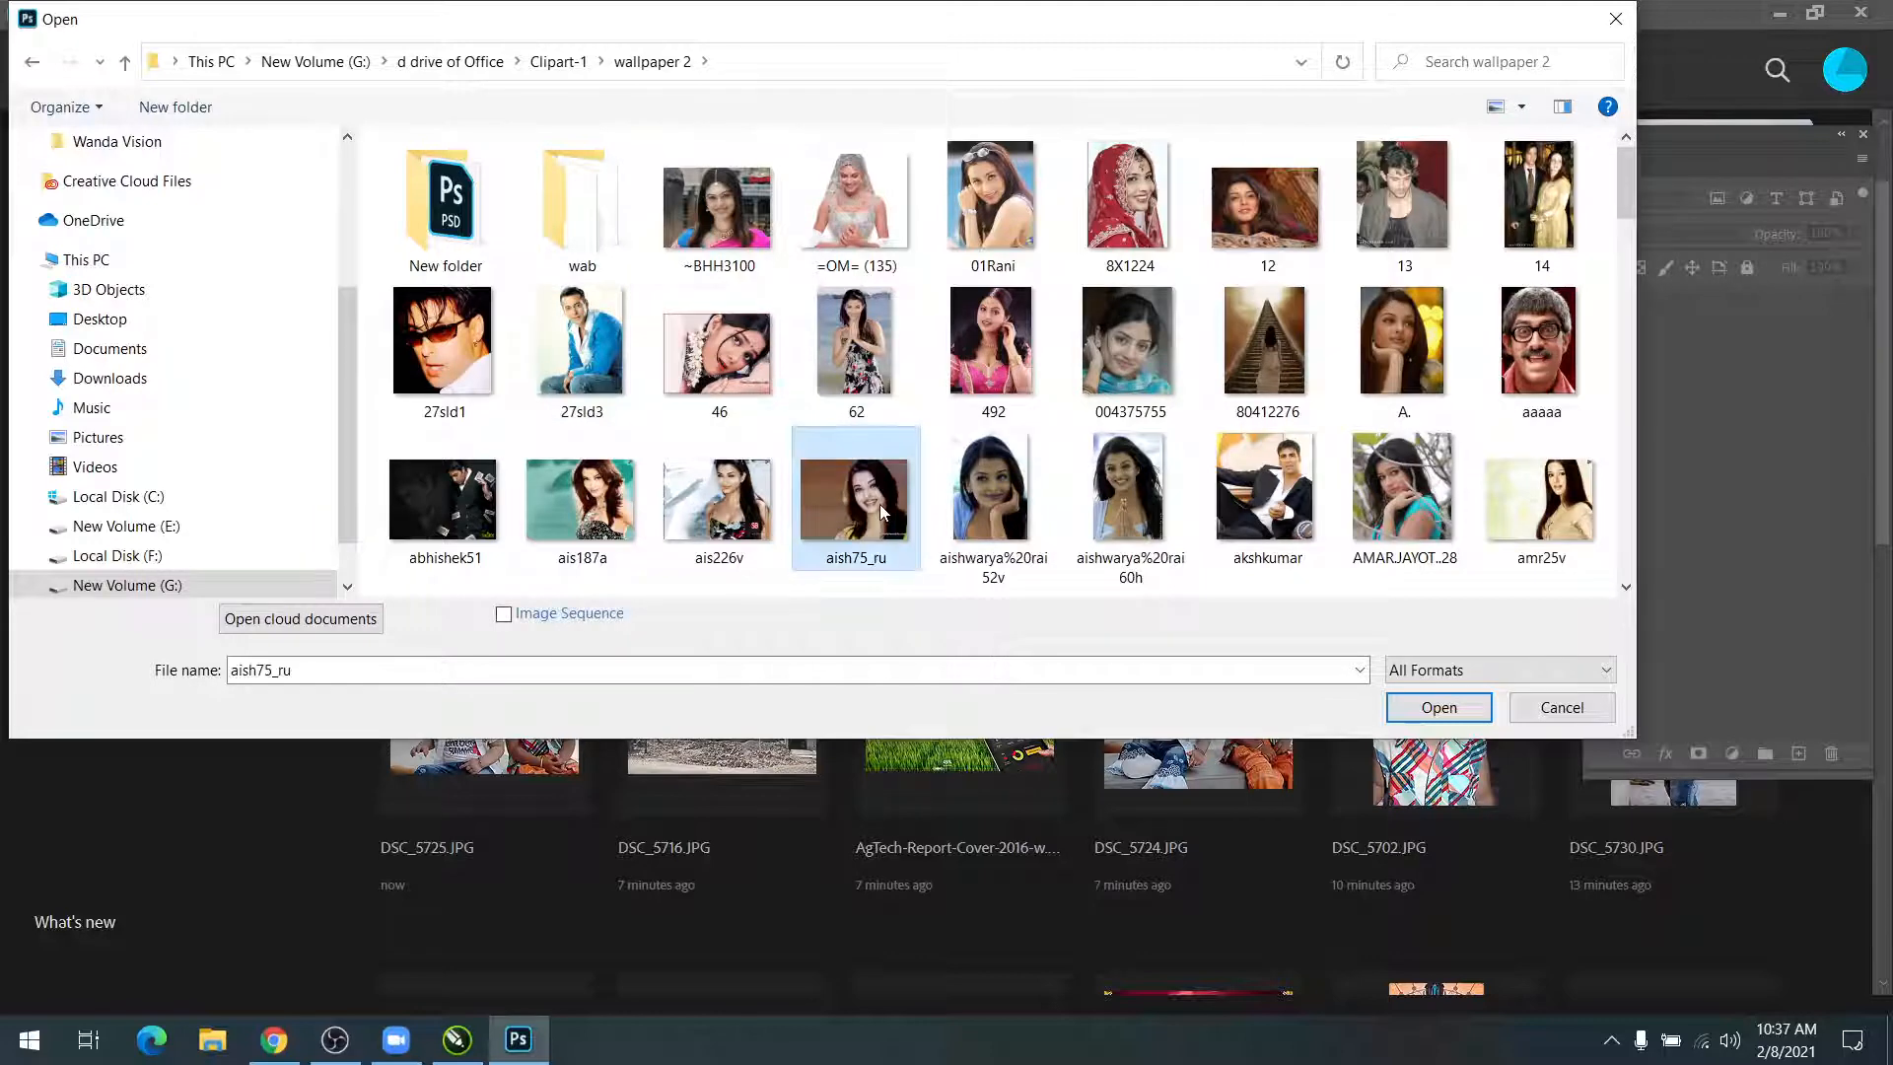
scroll(879, 505, down, 1)
scroll(885, 475, down, 1)
click(873, 470)
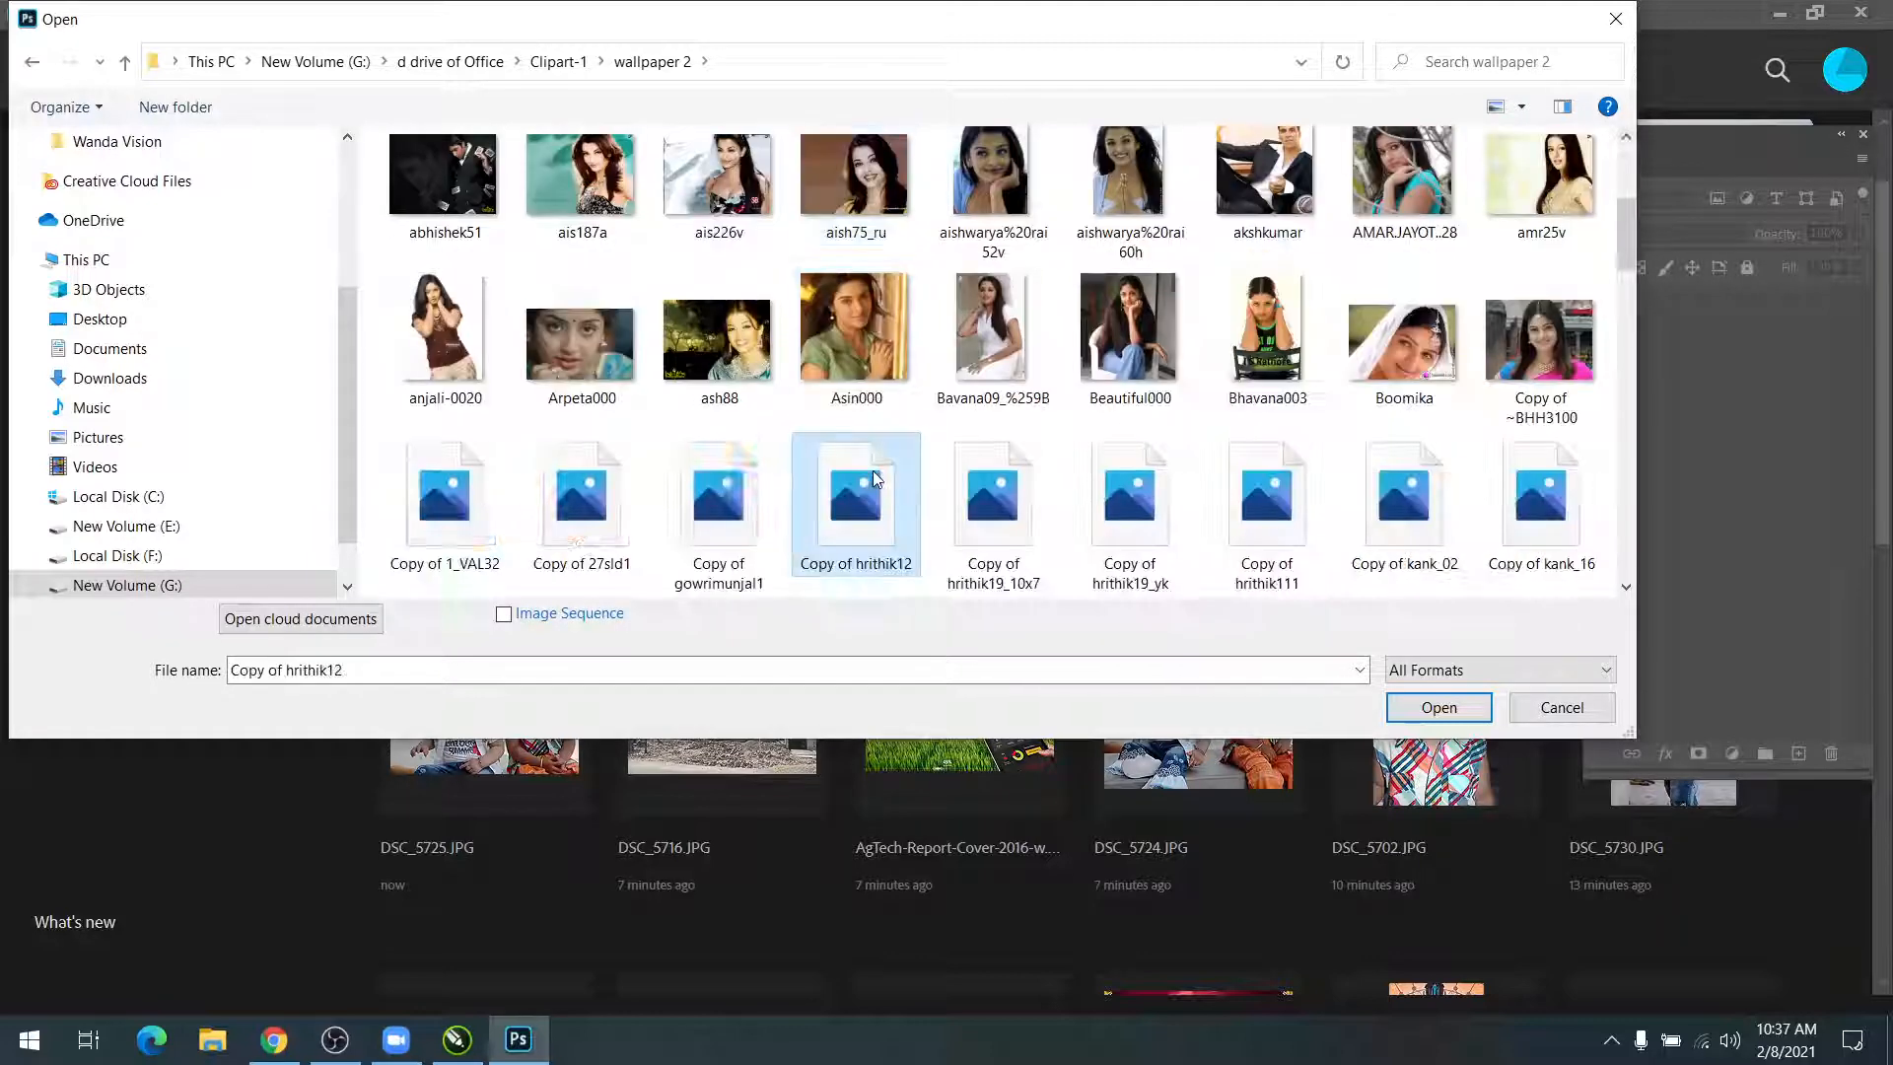
click(871, 303)
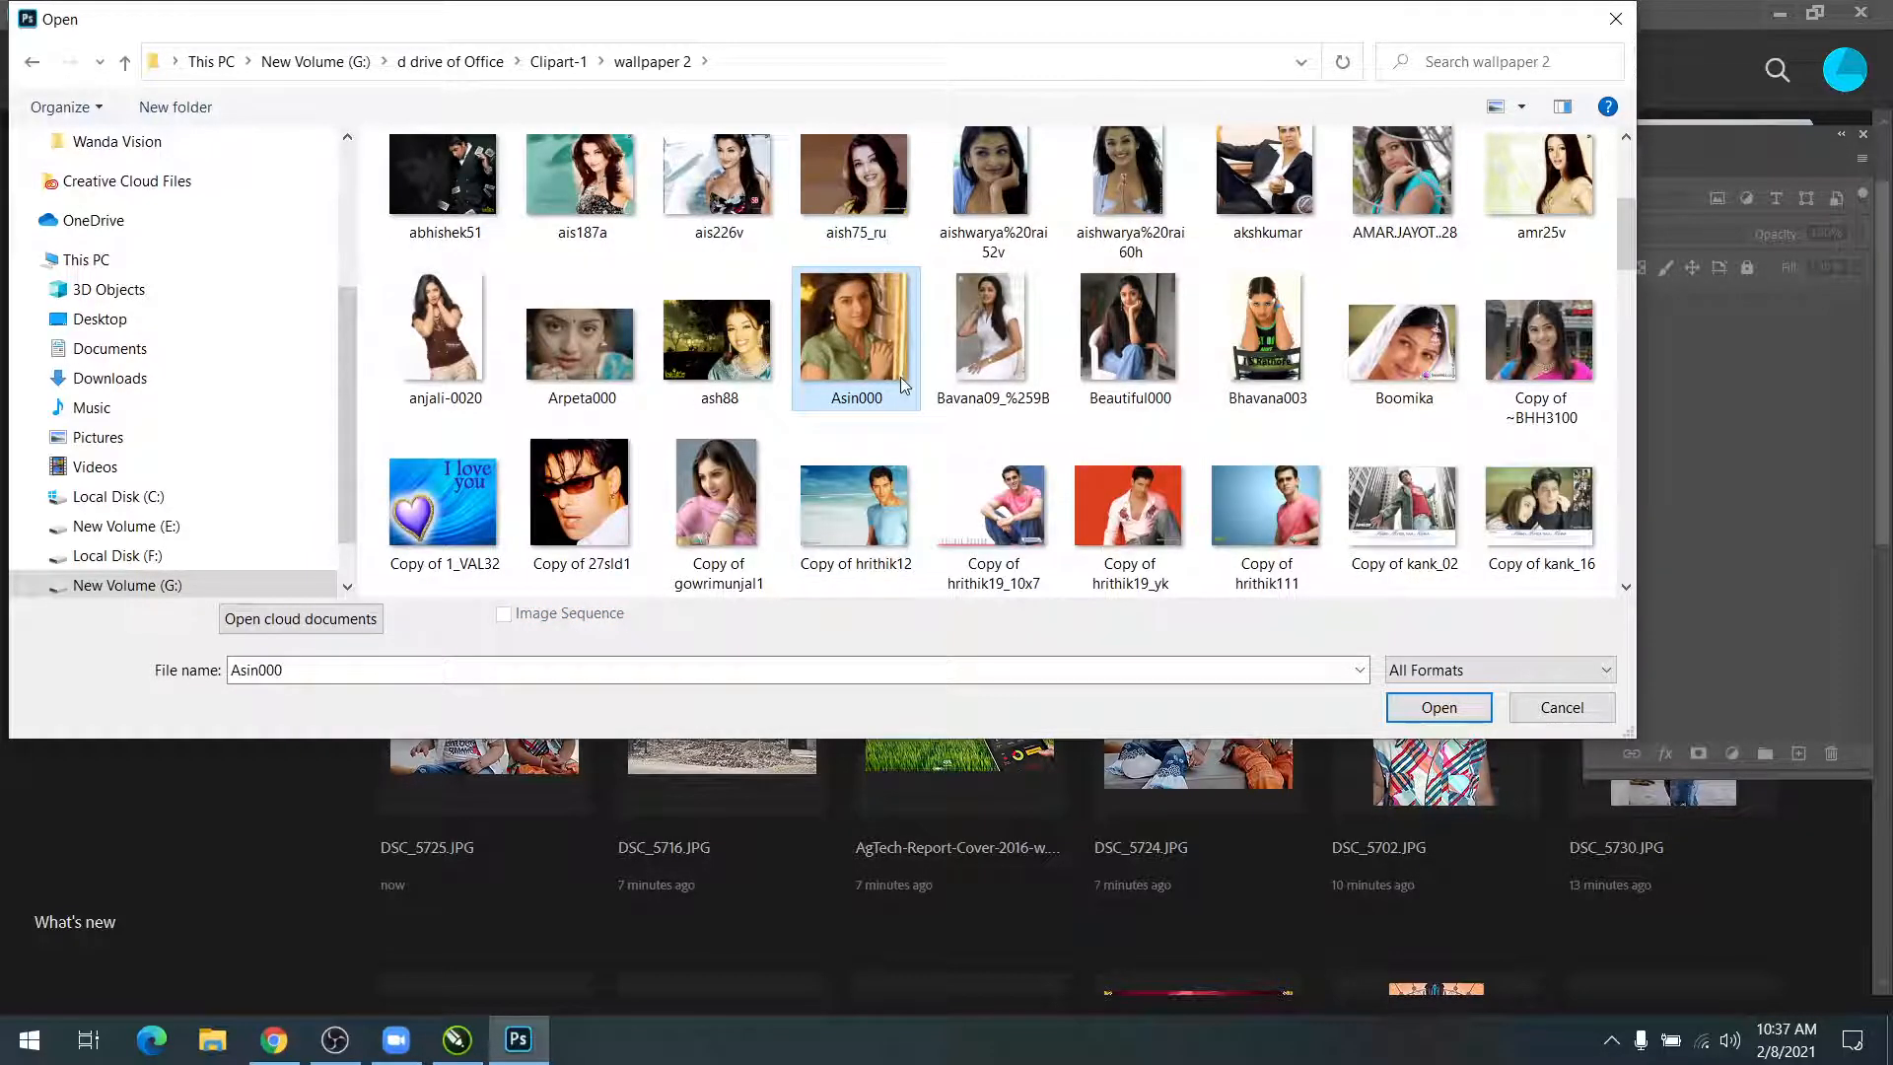
double_click(826, 274)
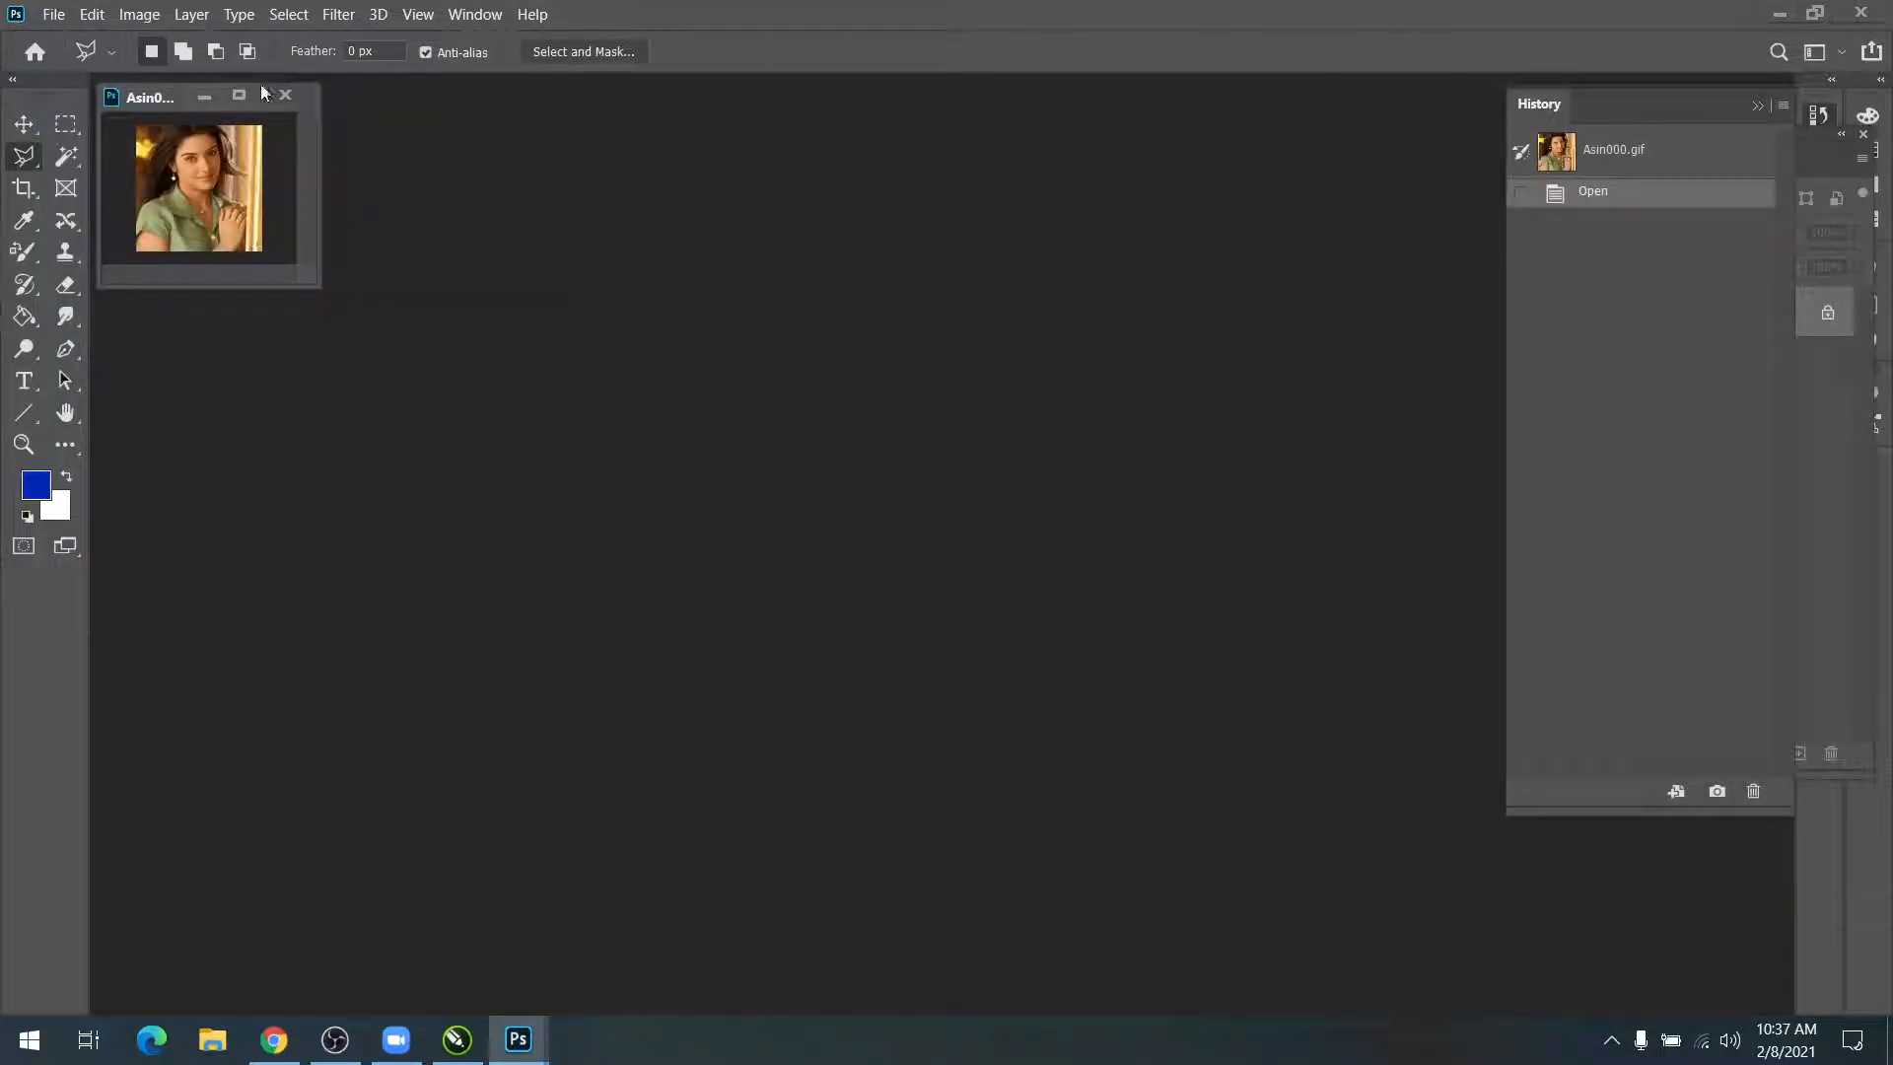
click(285, 94)
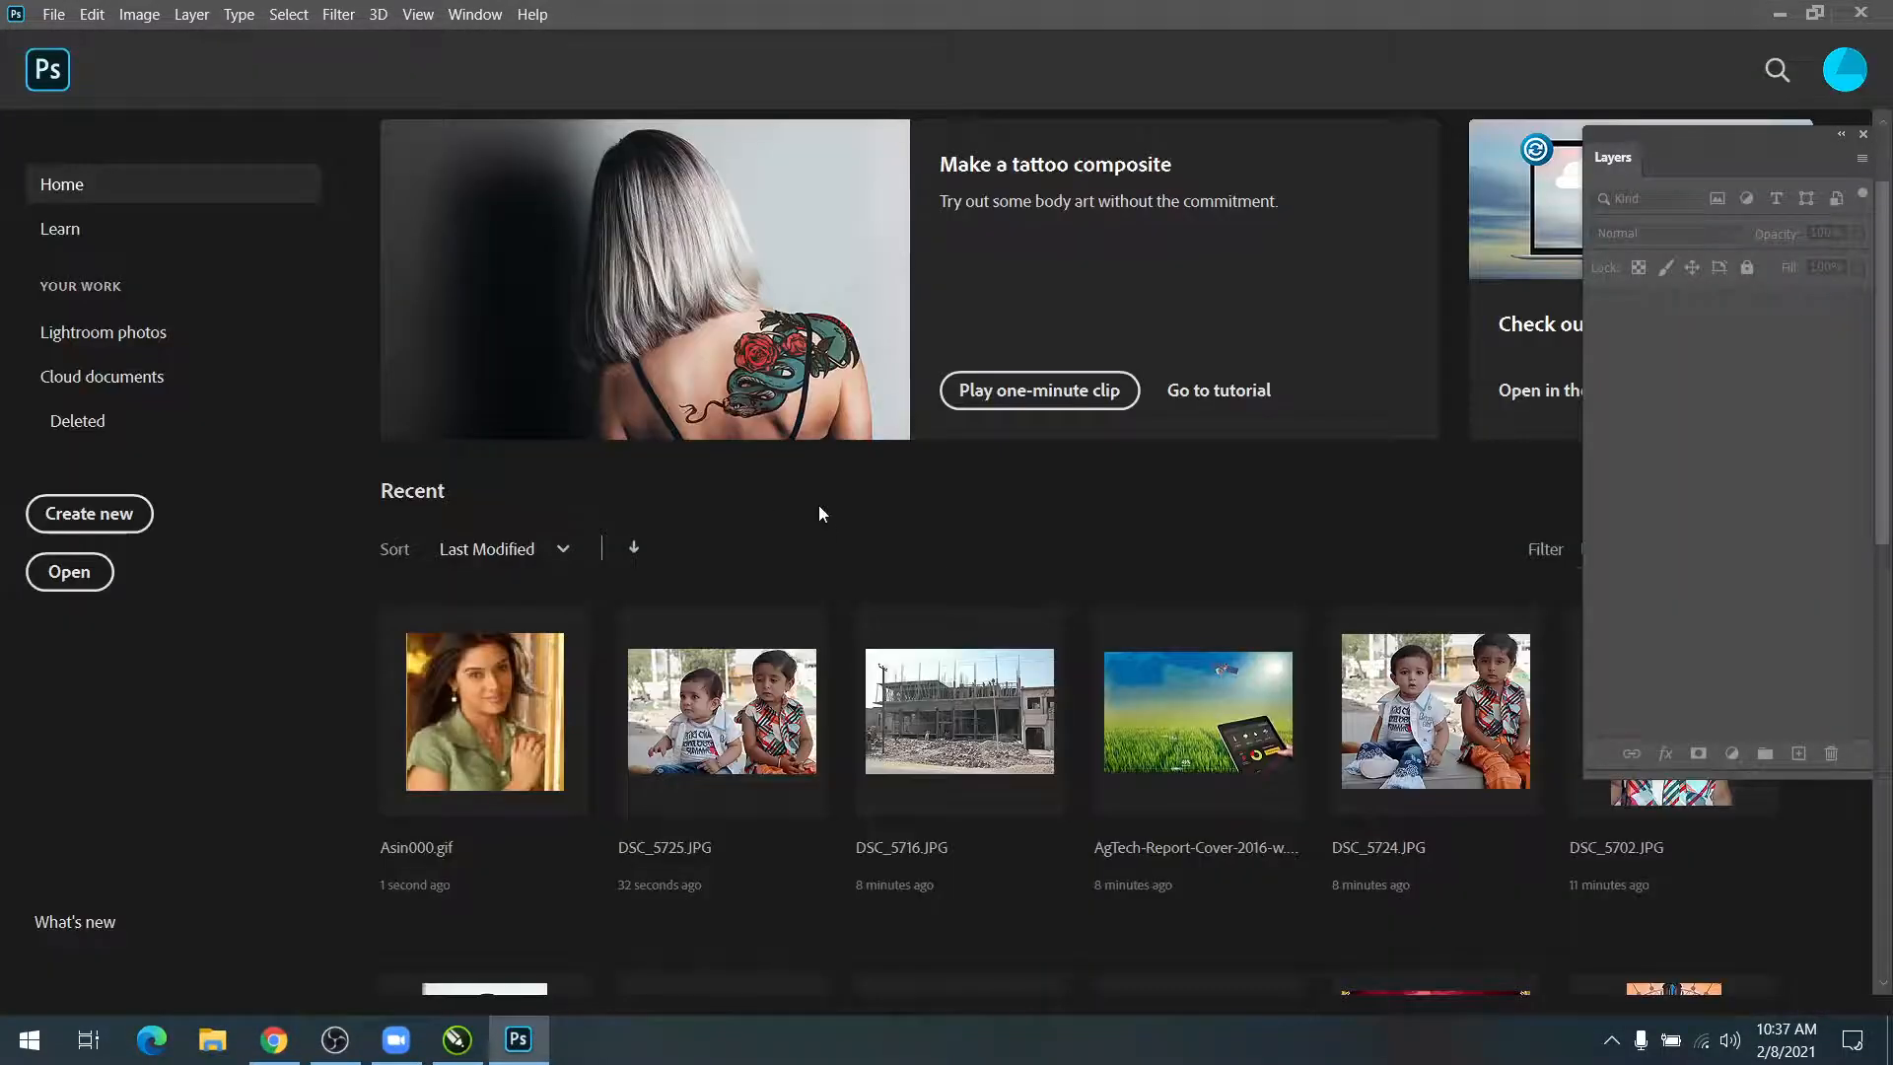
Step: Open the image hrithik19_yk.jpg from the wallpaper 2 folder
scroll(1096, 727, down, 2)
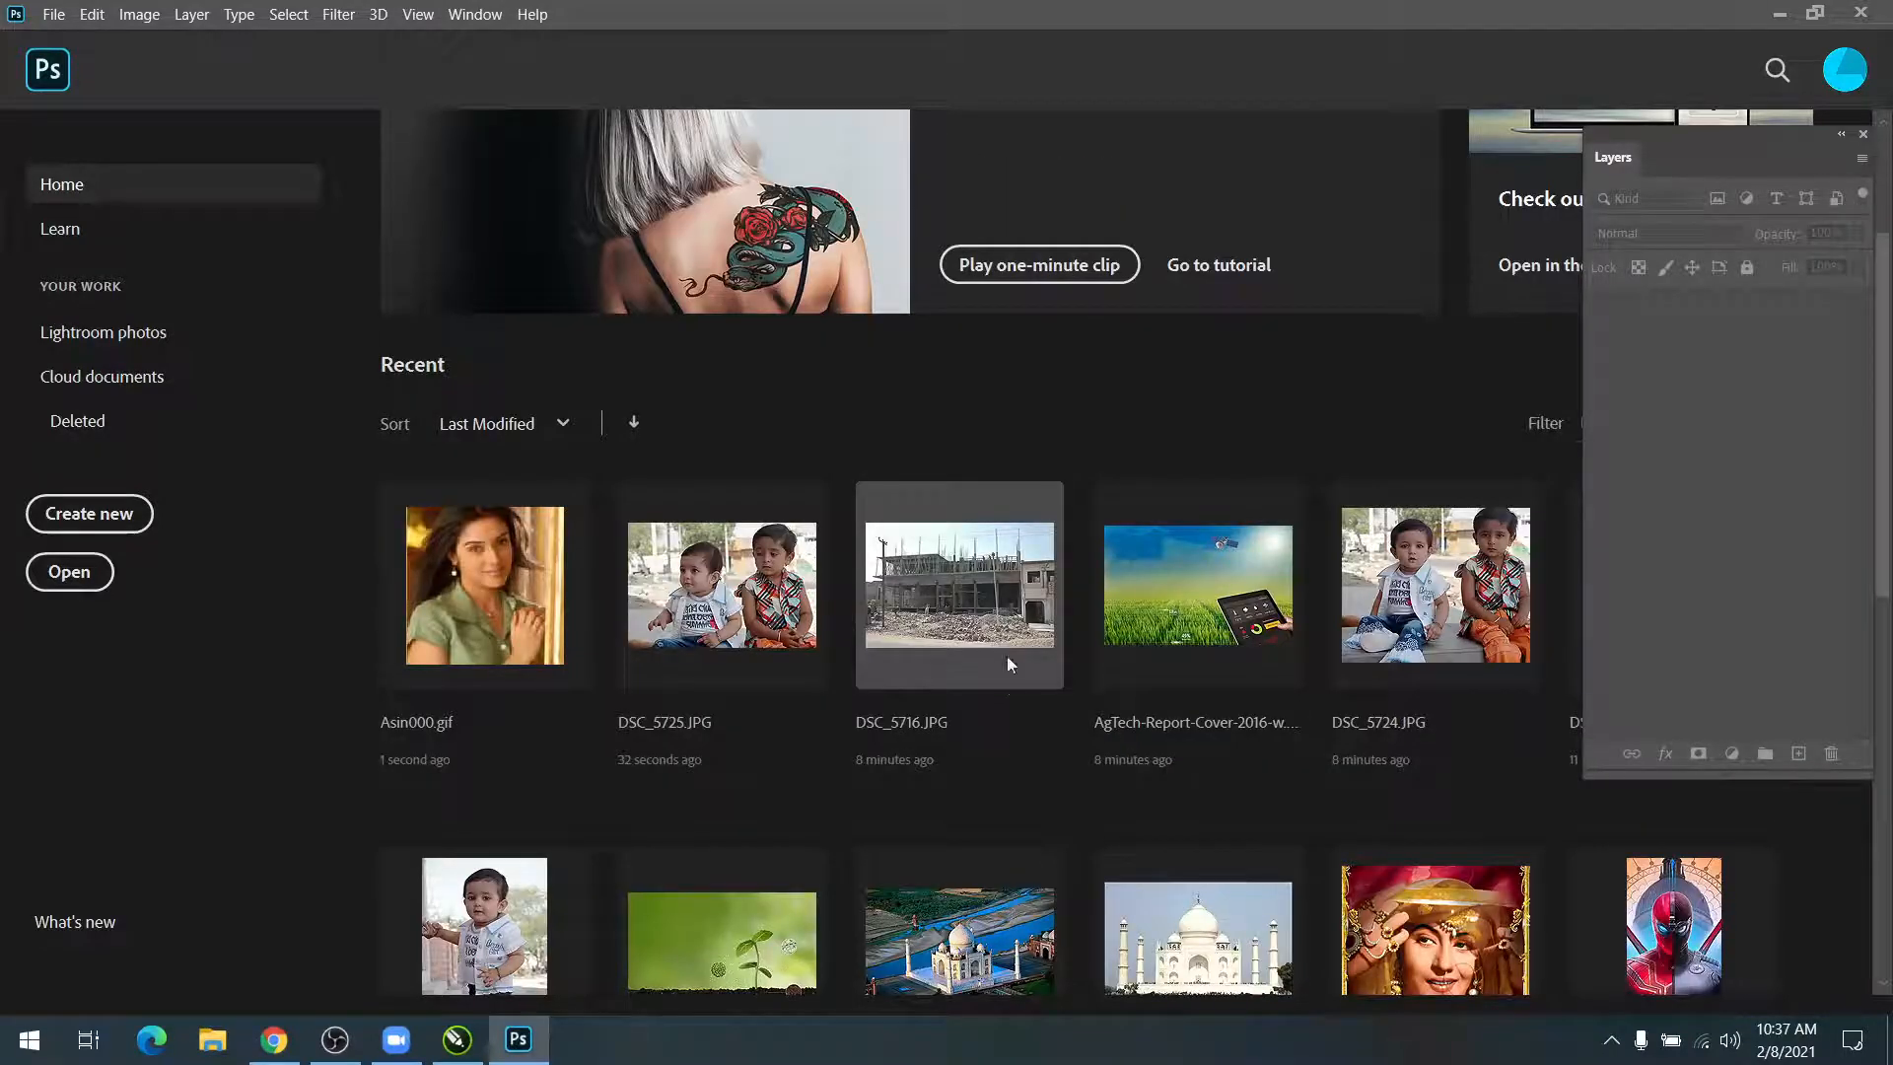
key(ctrl+o)
scroll(1199, 474, down, 5)
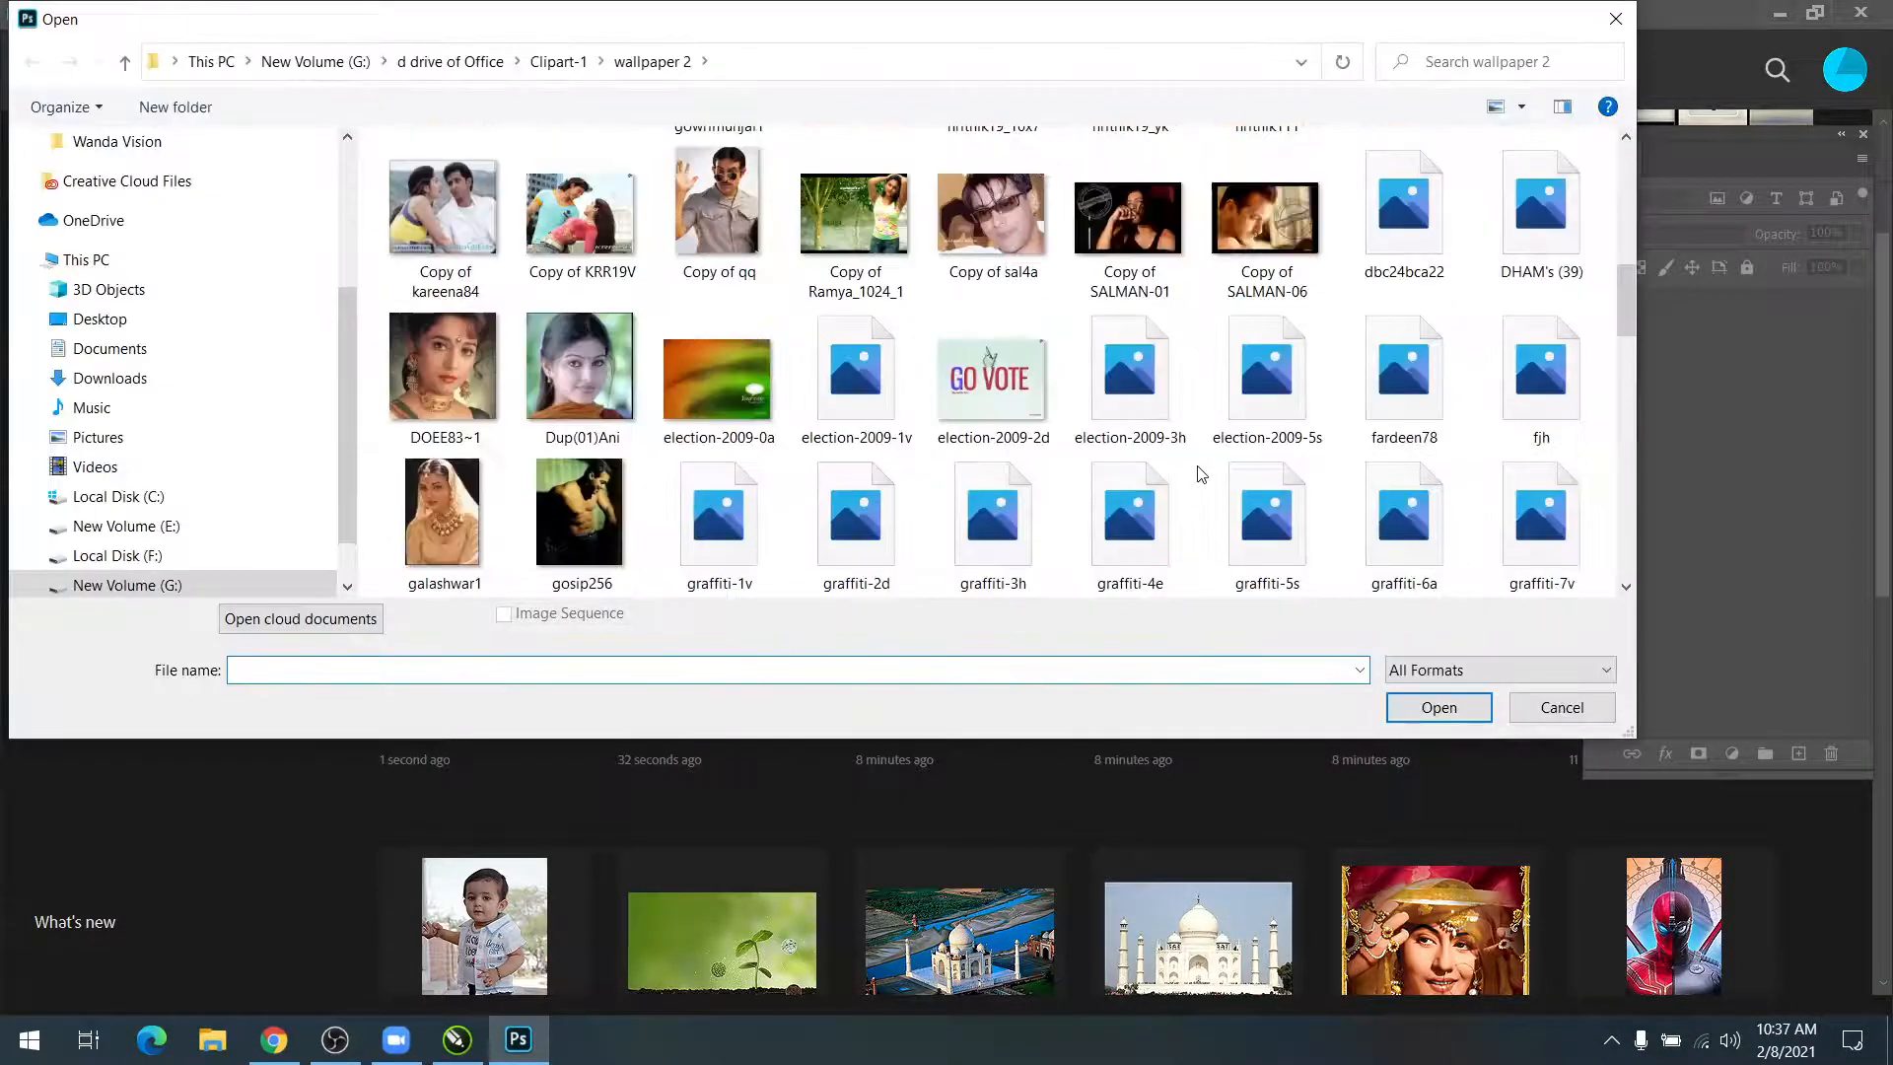
scroll(1201, 474, down, 5)
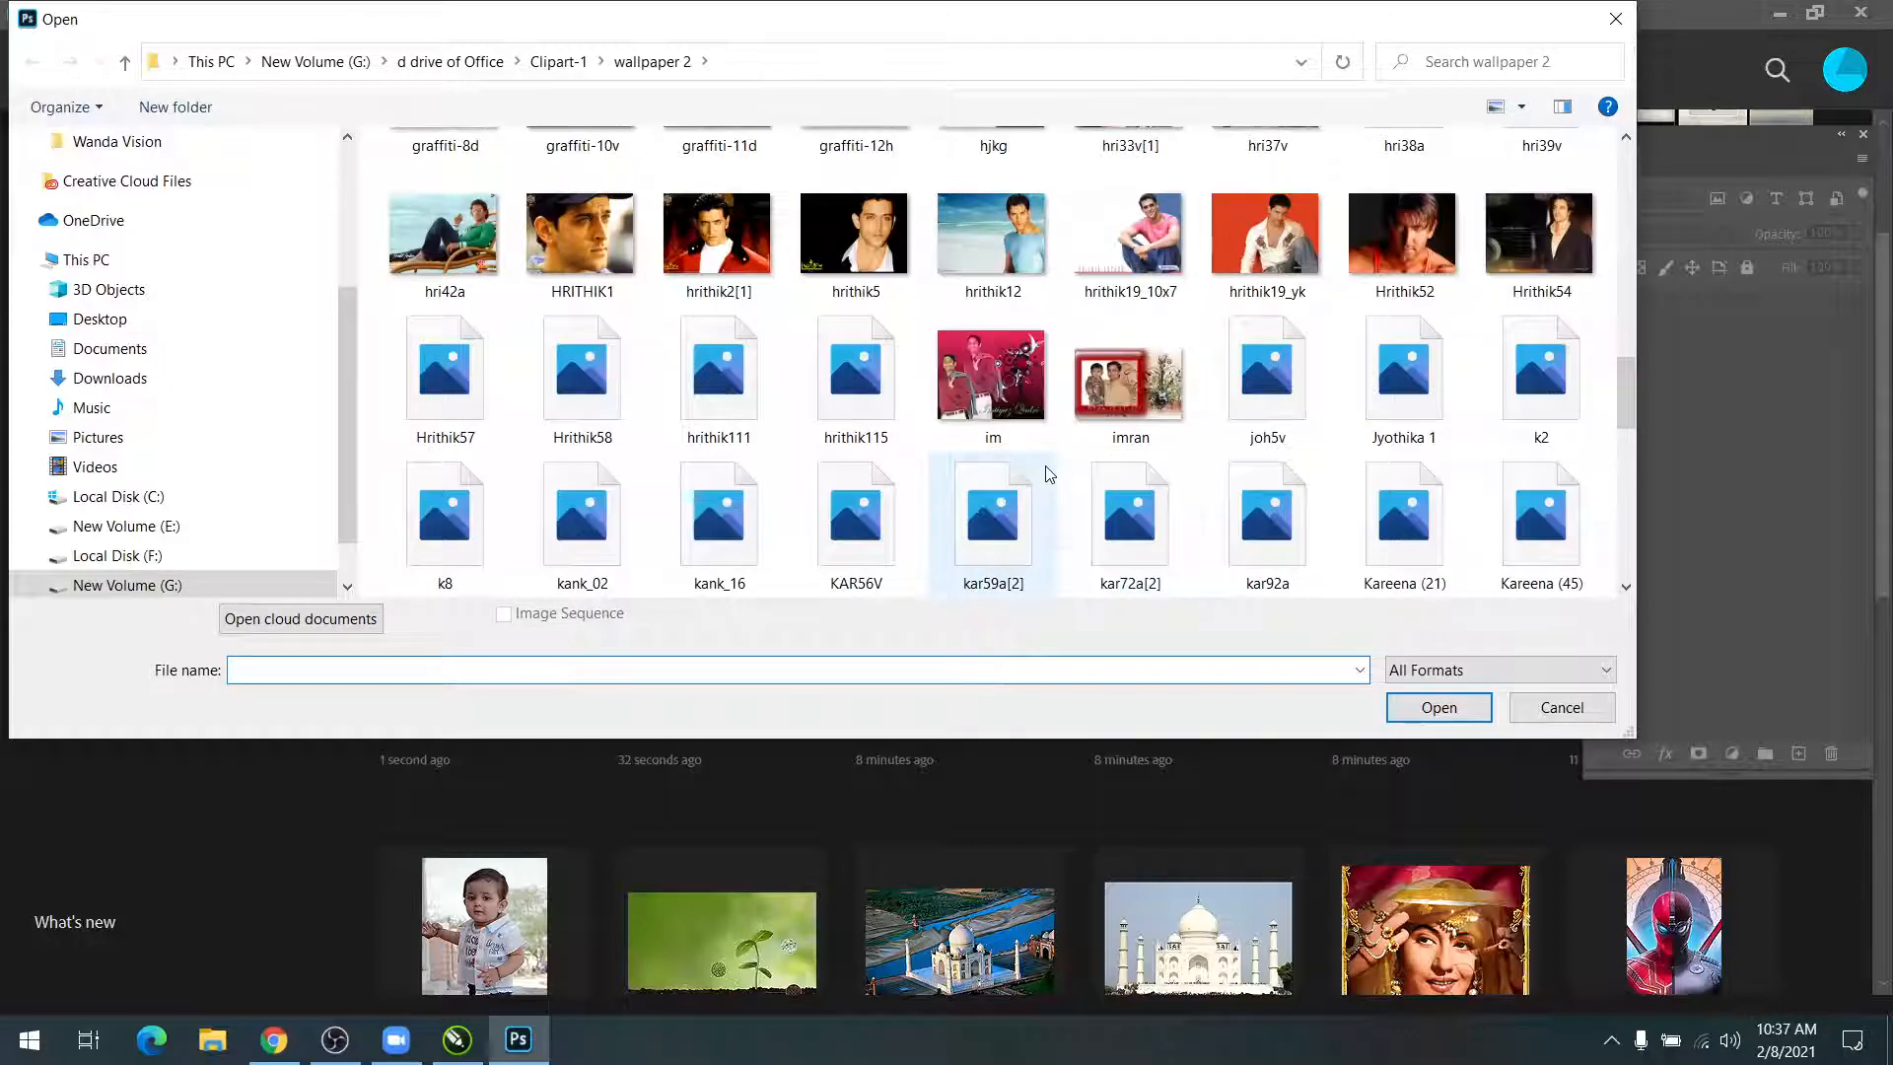
click(1297, 228)
double_click(1275, 247)
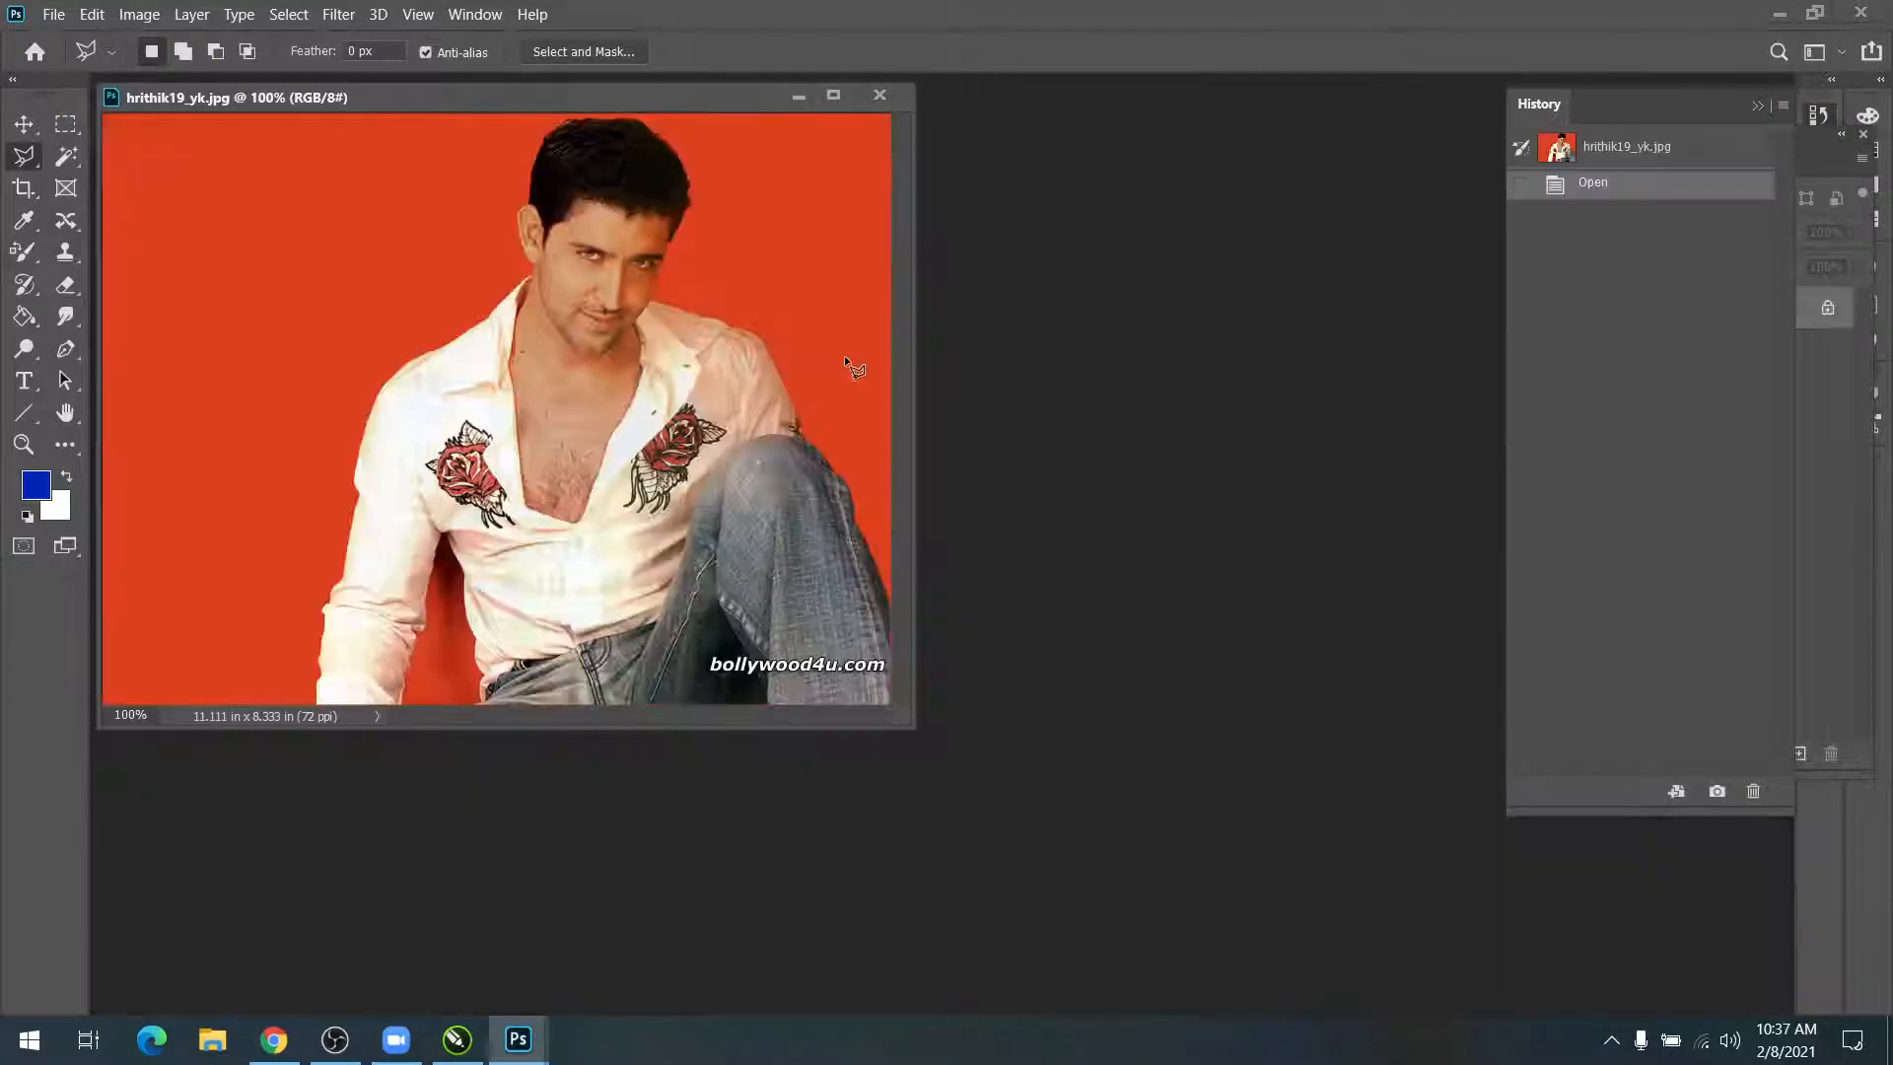
Step: Move the hrithik19_yk.jpg window toward the middle of the workspace and show the image in full screen mode with the menu bar
drag(537, 110, 808, 181)
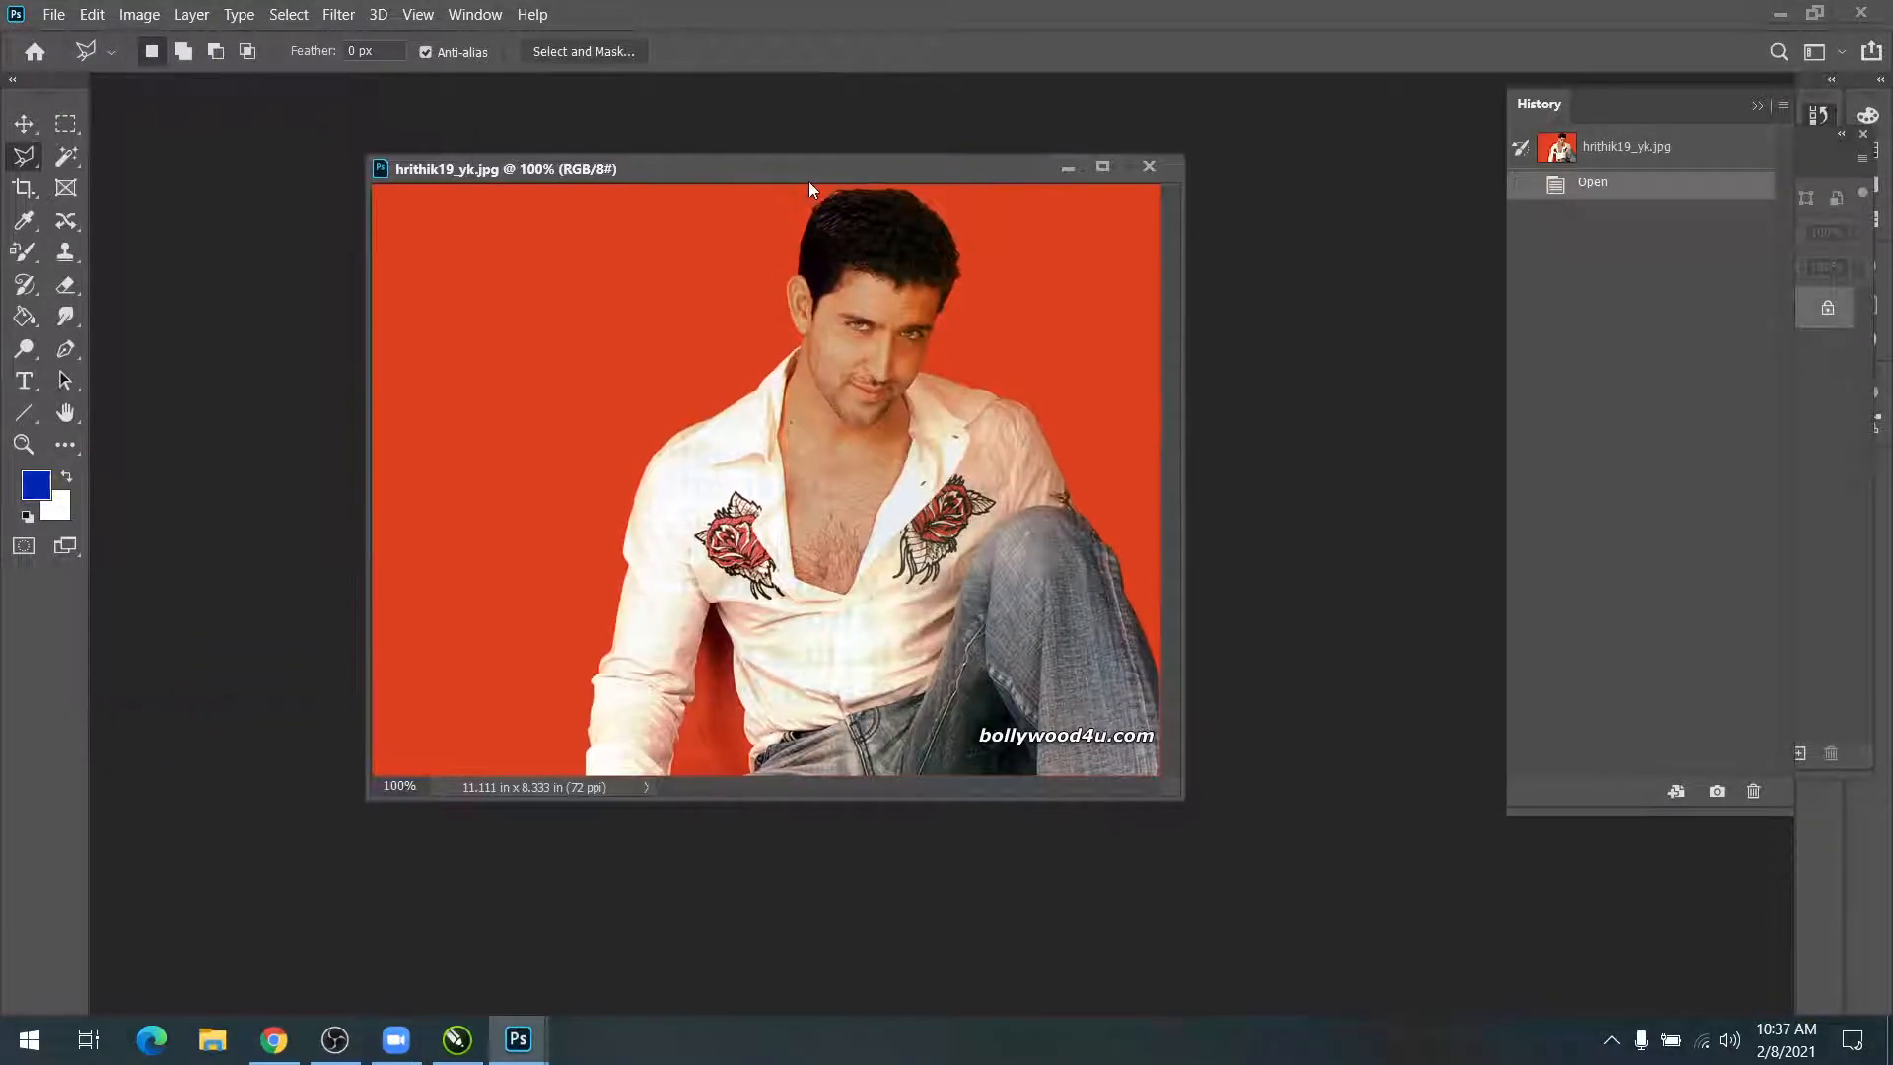
key(ctrl+plus)
key(ctrl+plus)
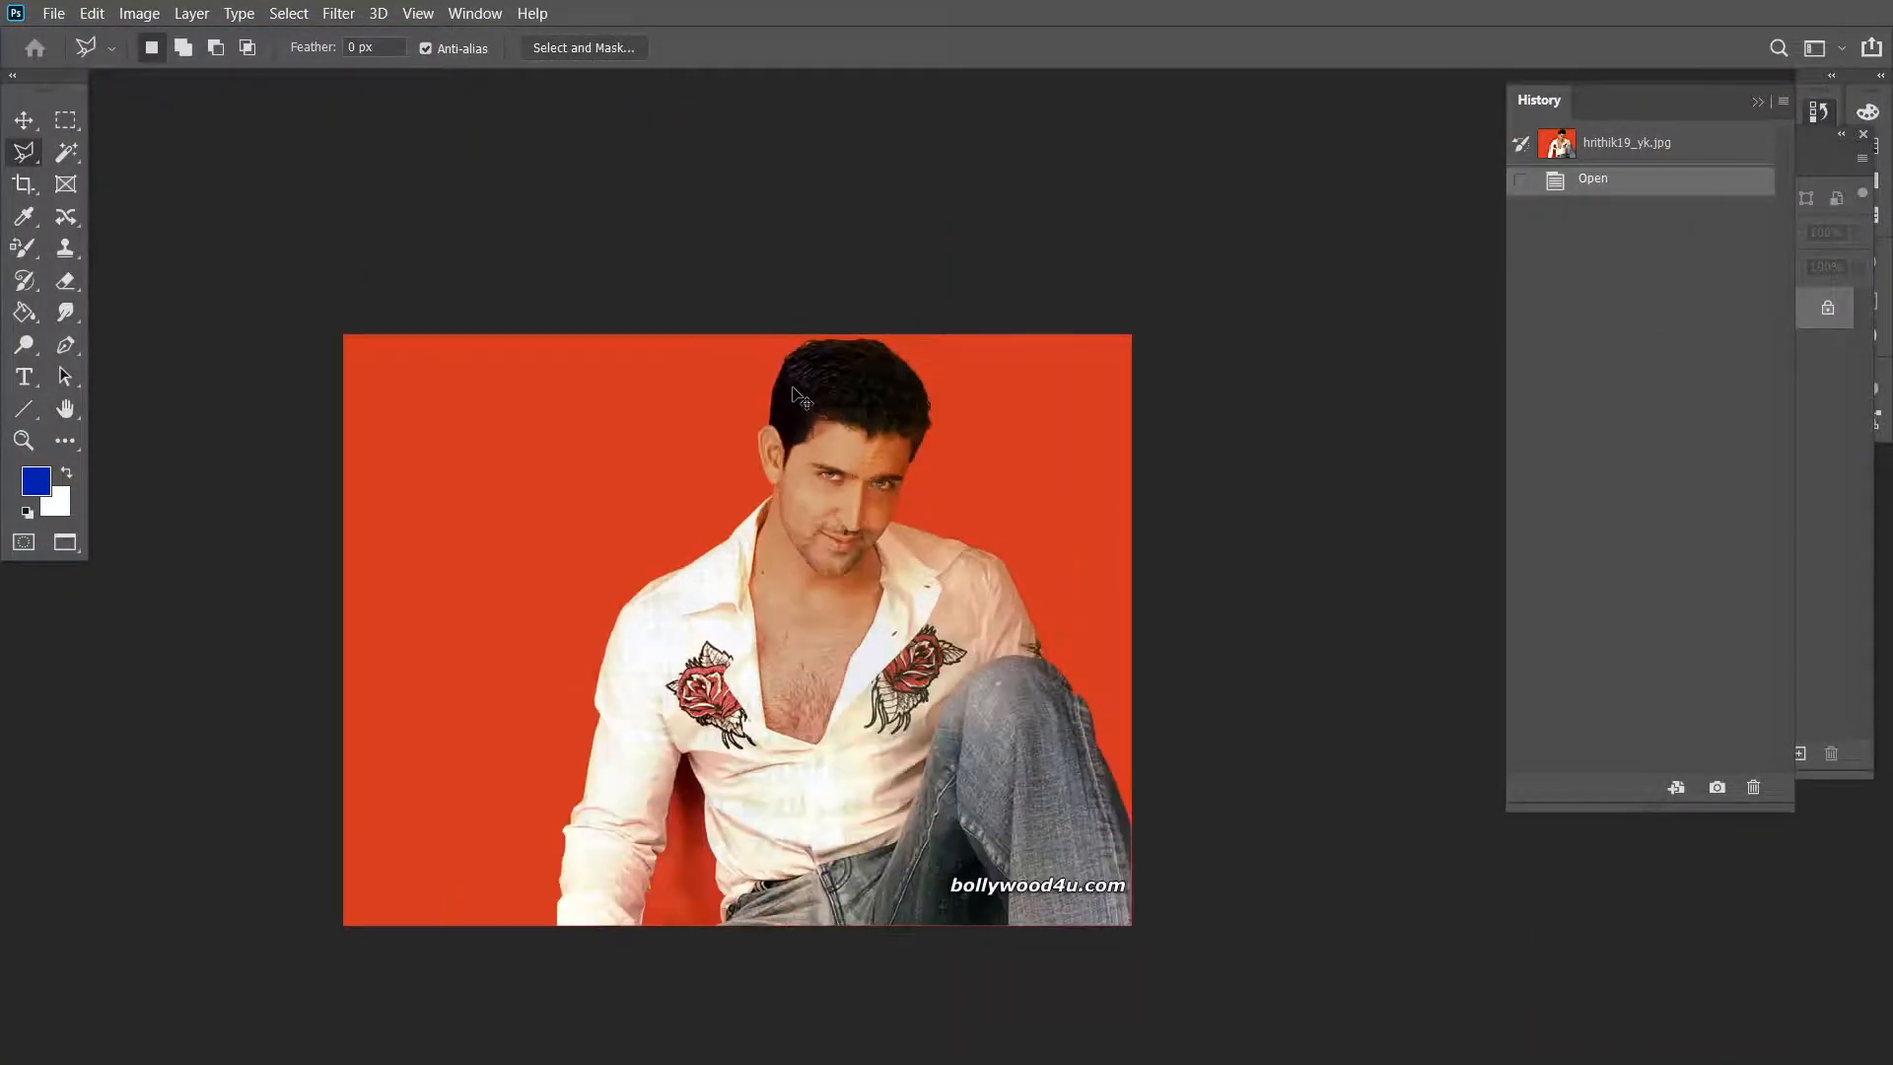
Step: Start a Levels adjustment on the portrait and set the RGB midtone input level to 0.74
key(ctrl+plus)
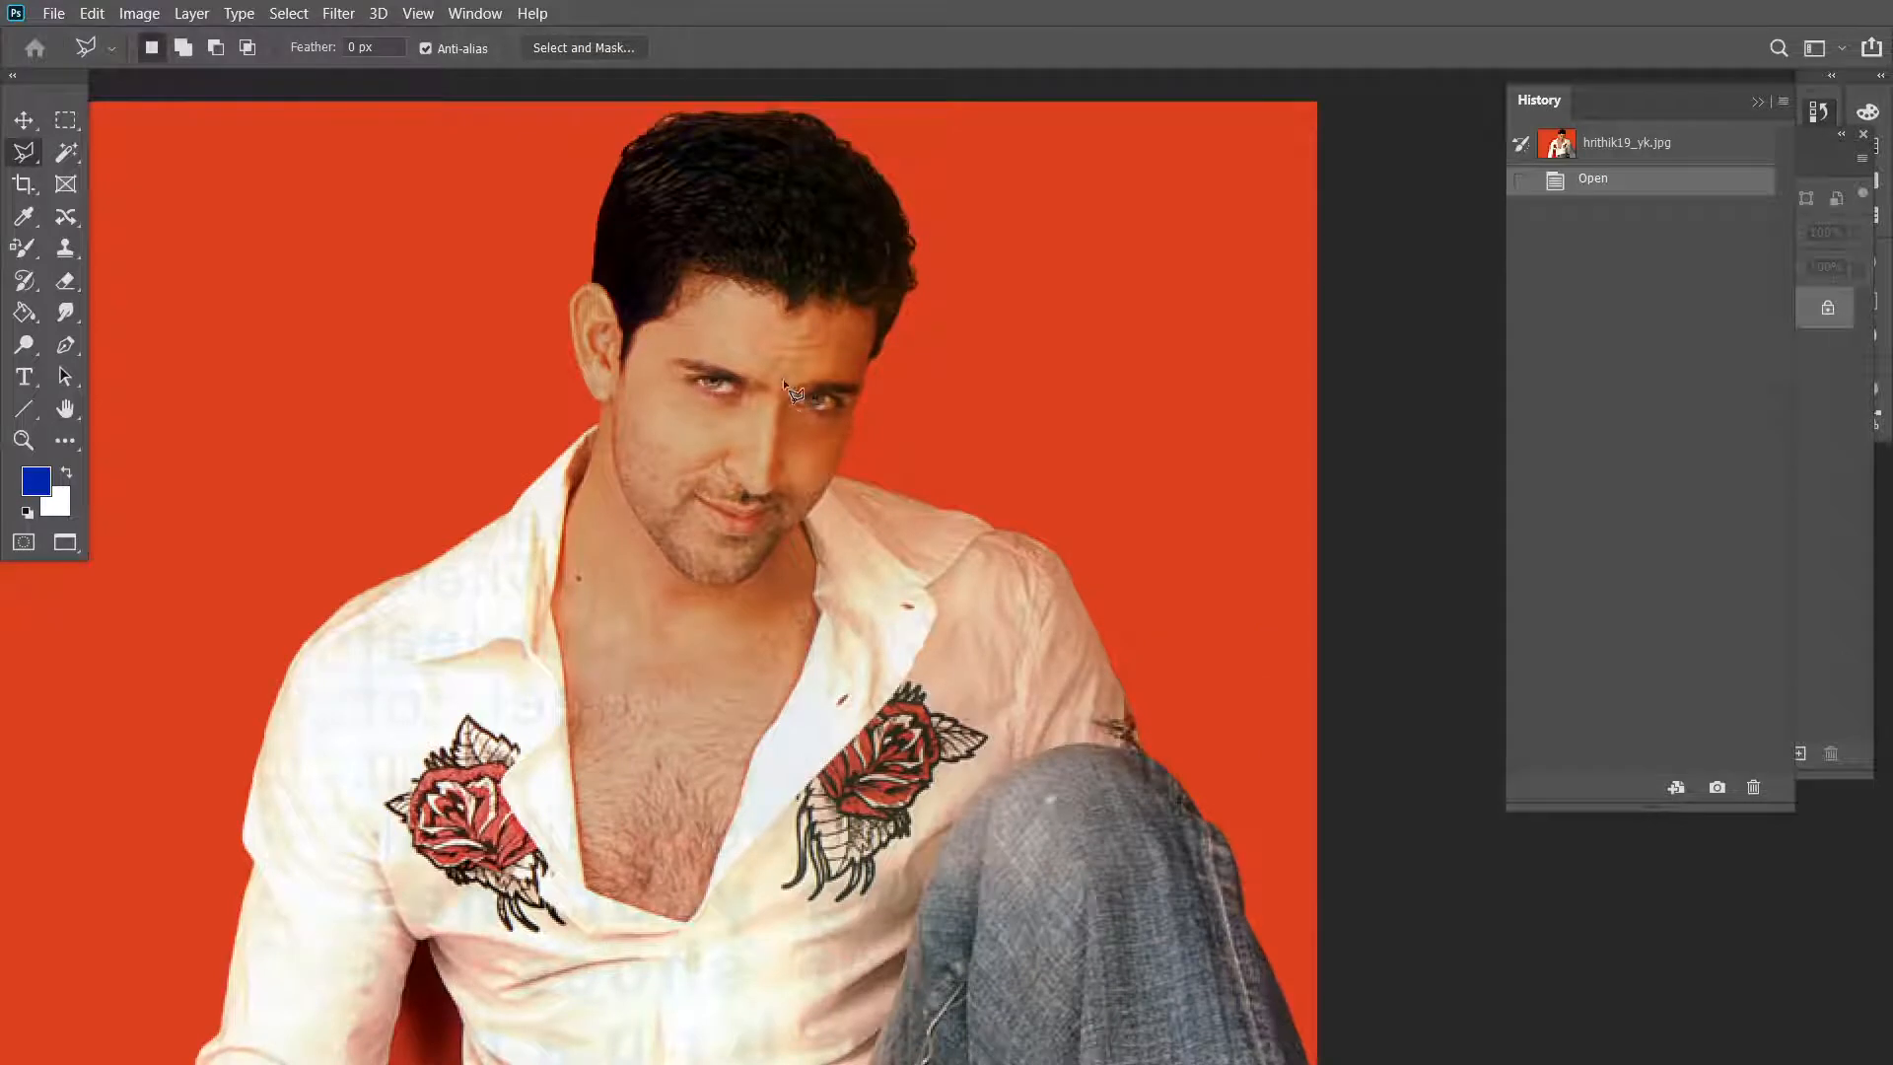
key(ctrl+l)
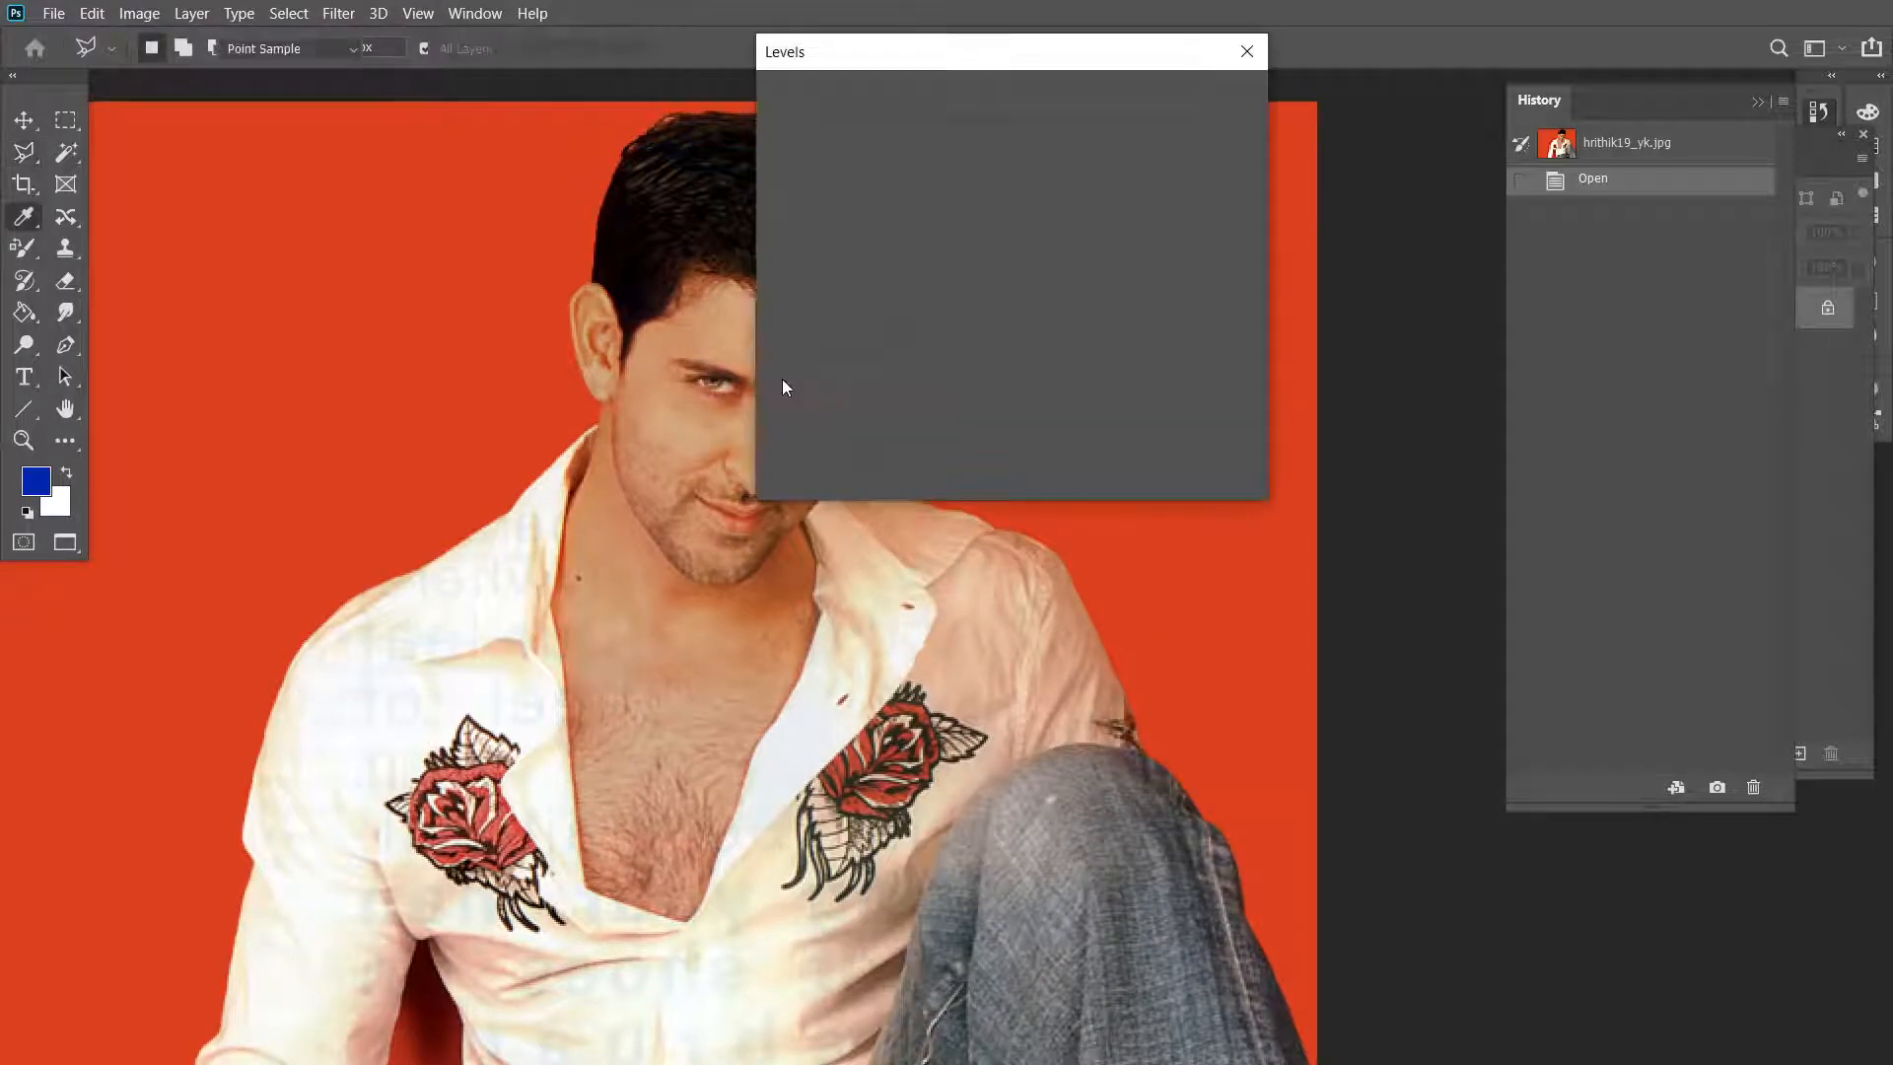
drag(1050, 71, 1279, 76)
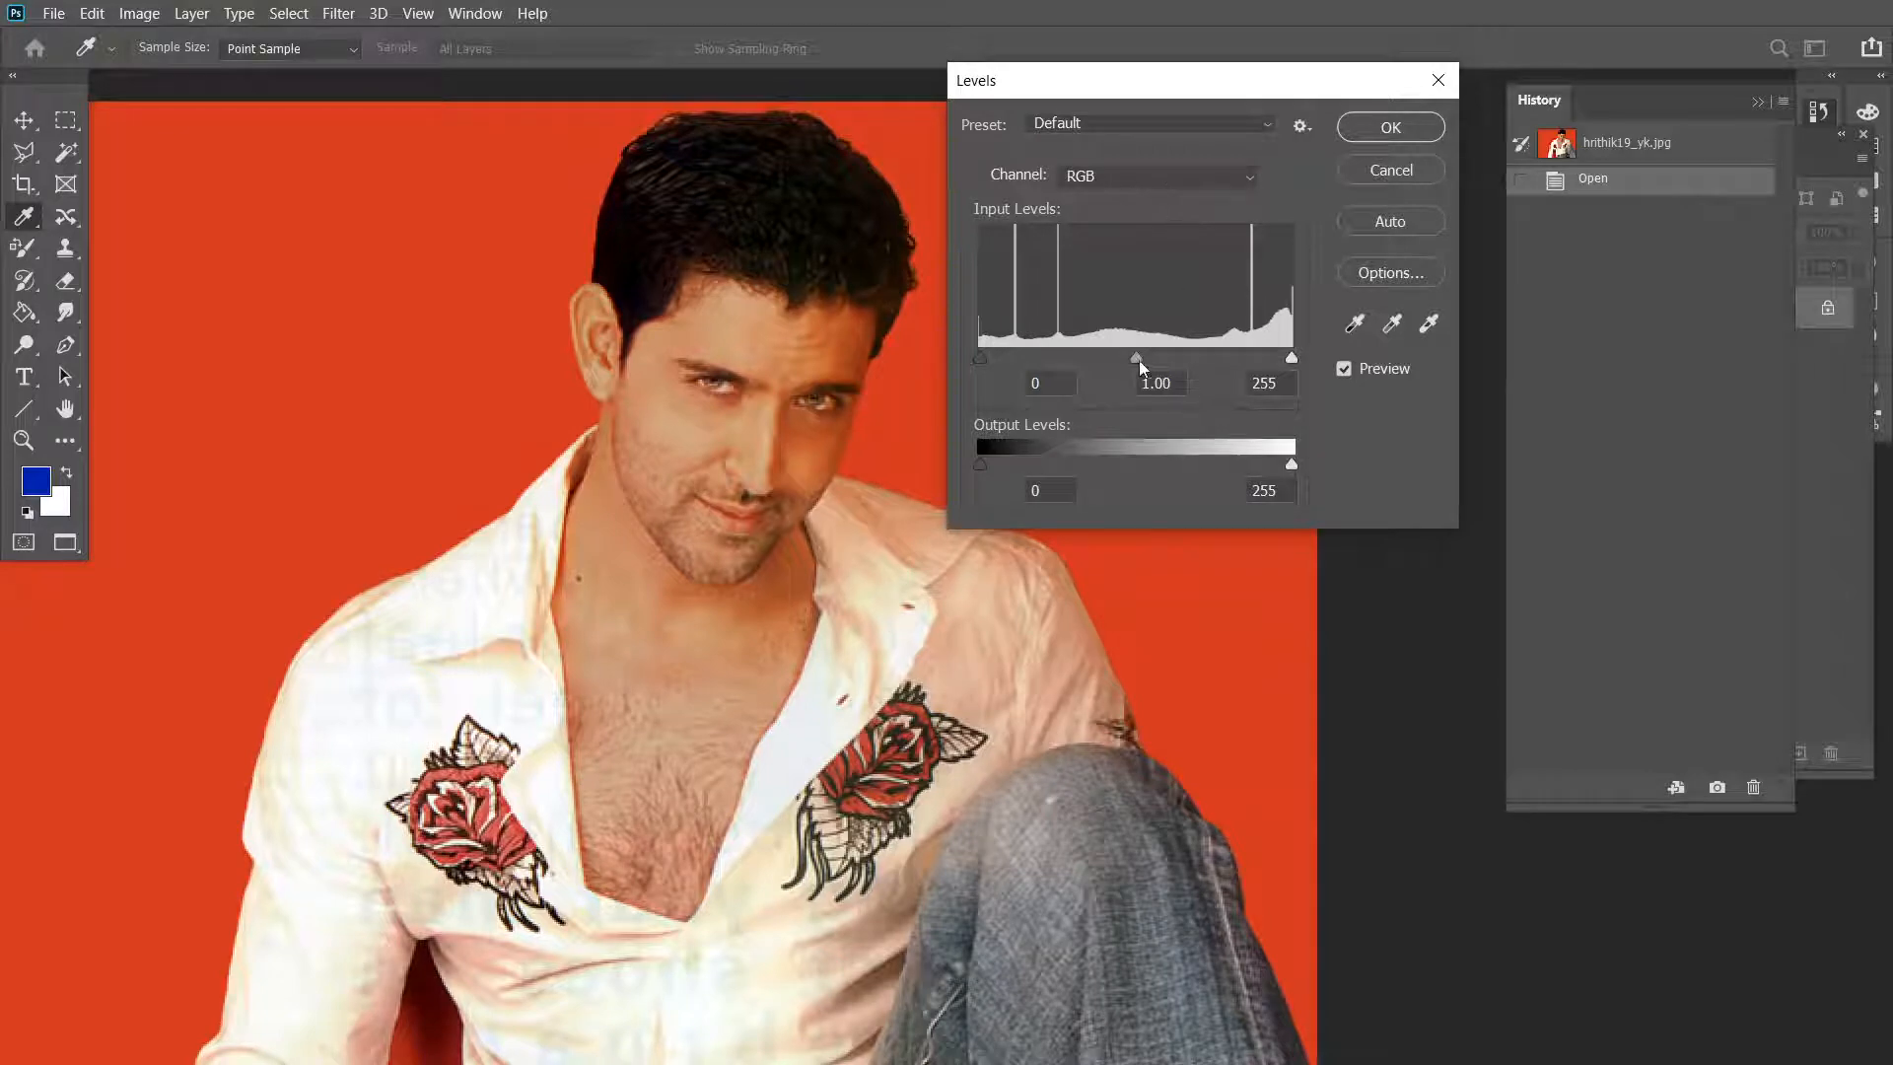
drag(1136, 359, 1169, 380)
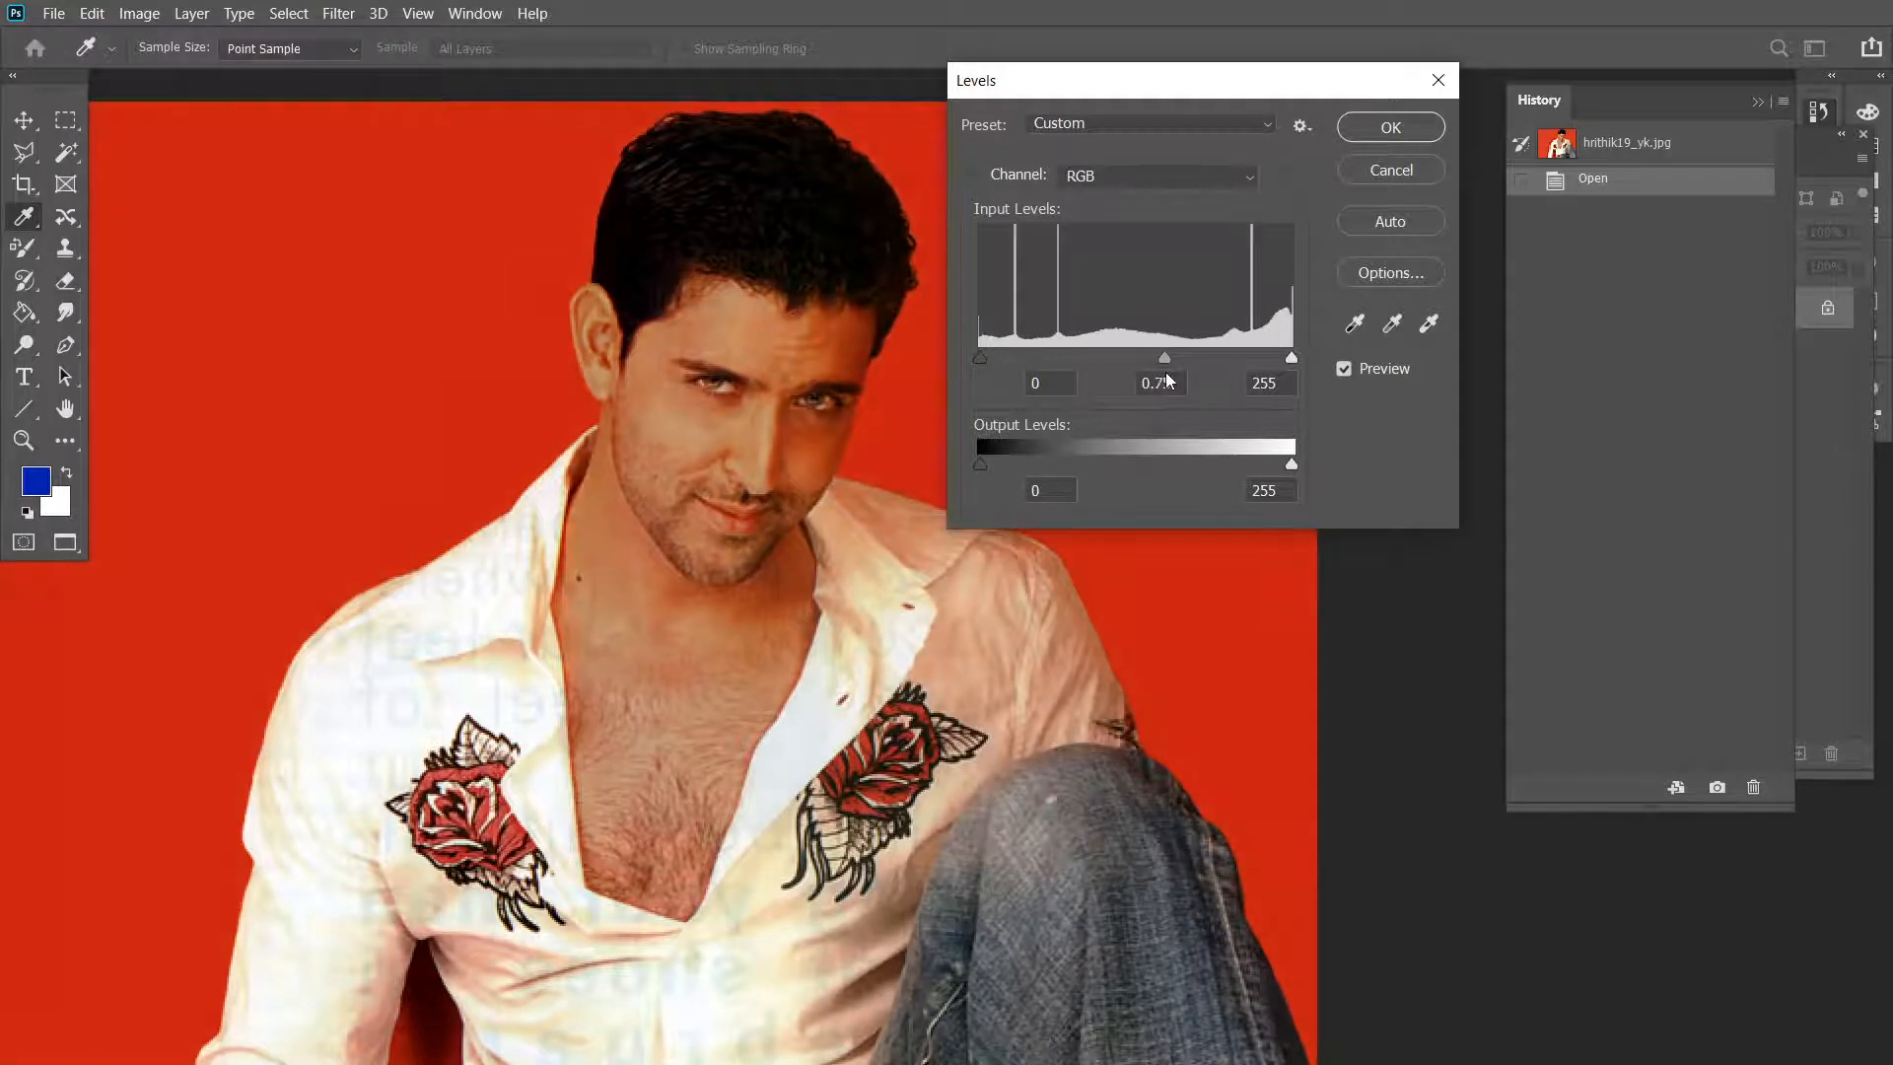
Step: In the Levels adjustment, set the Red channel's midtone to 1.03 and the Green channel's midtone to 1
click(1138, 195)
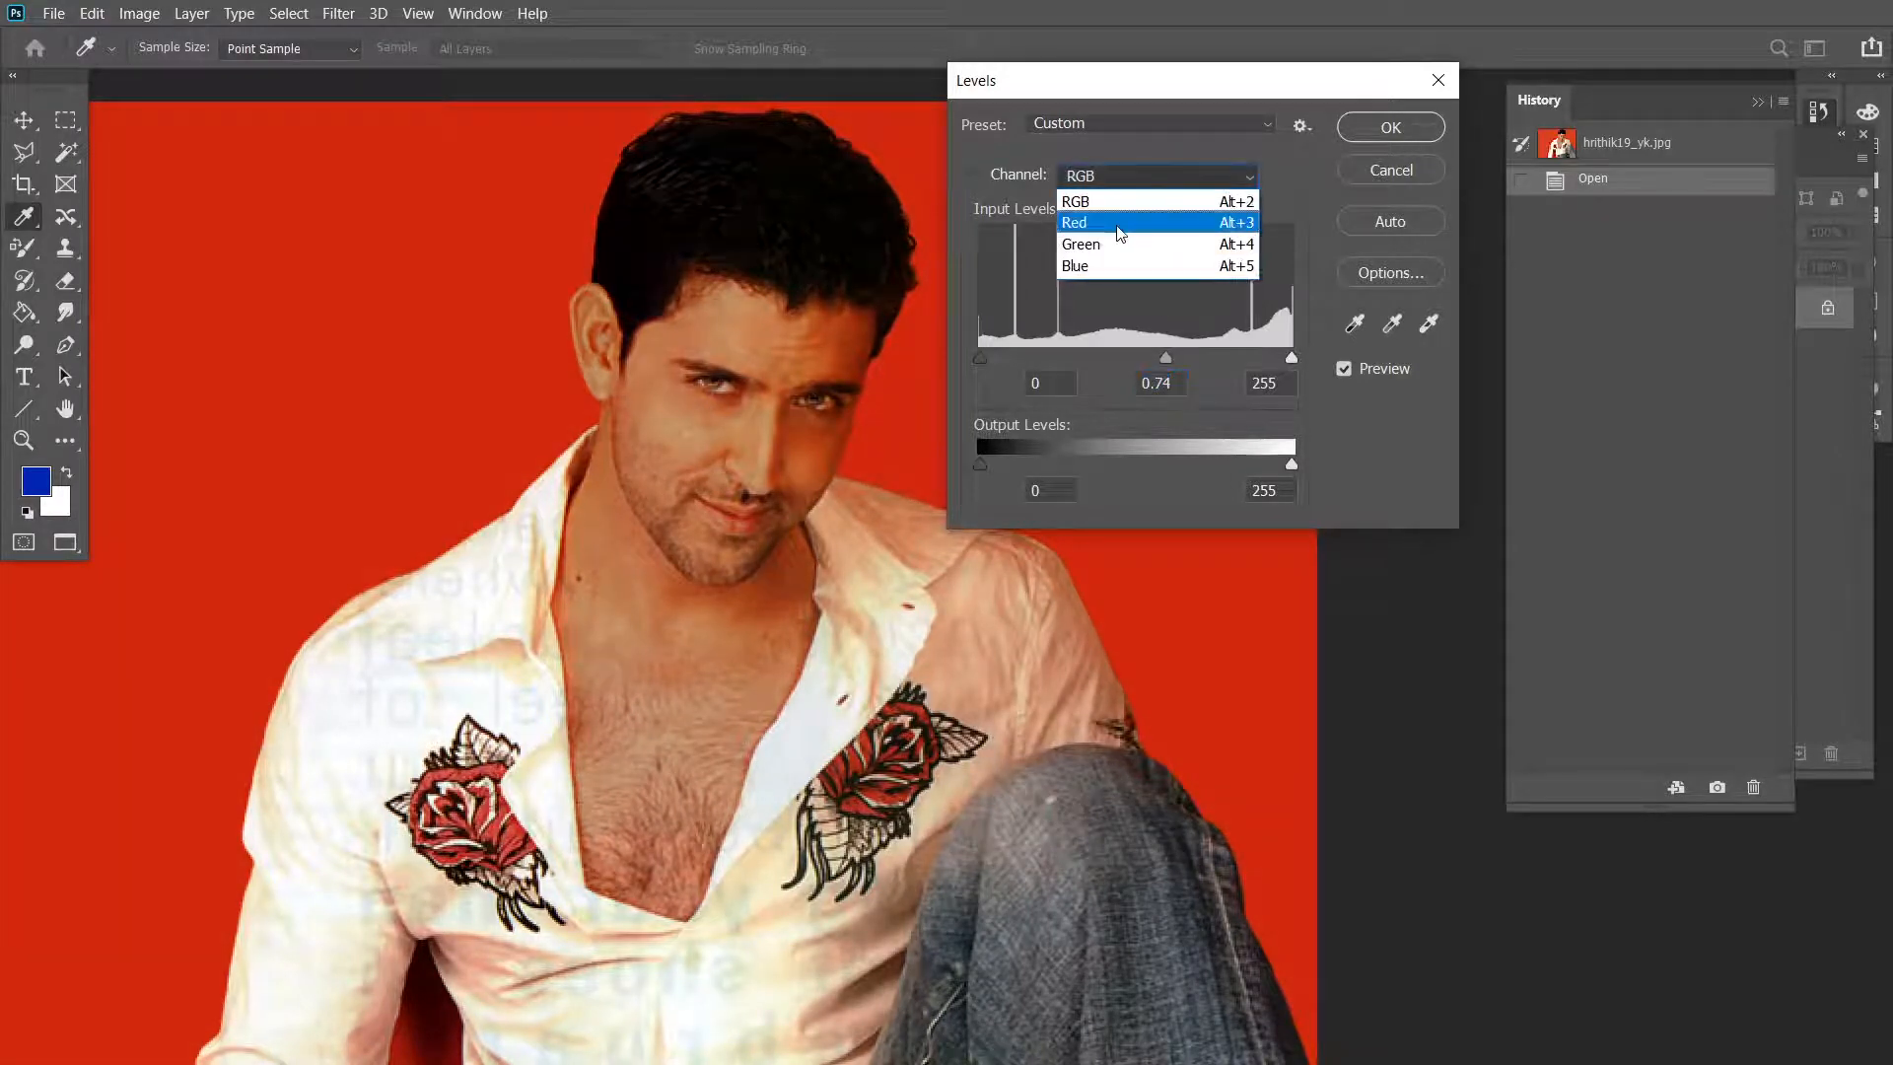
click(1153, 218)
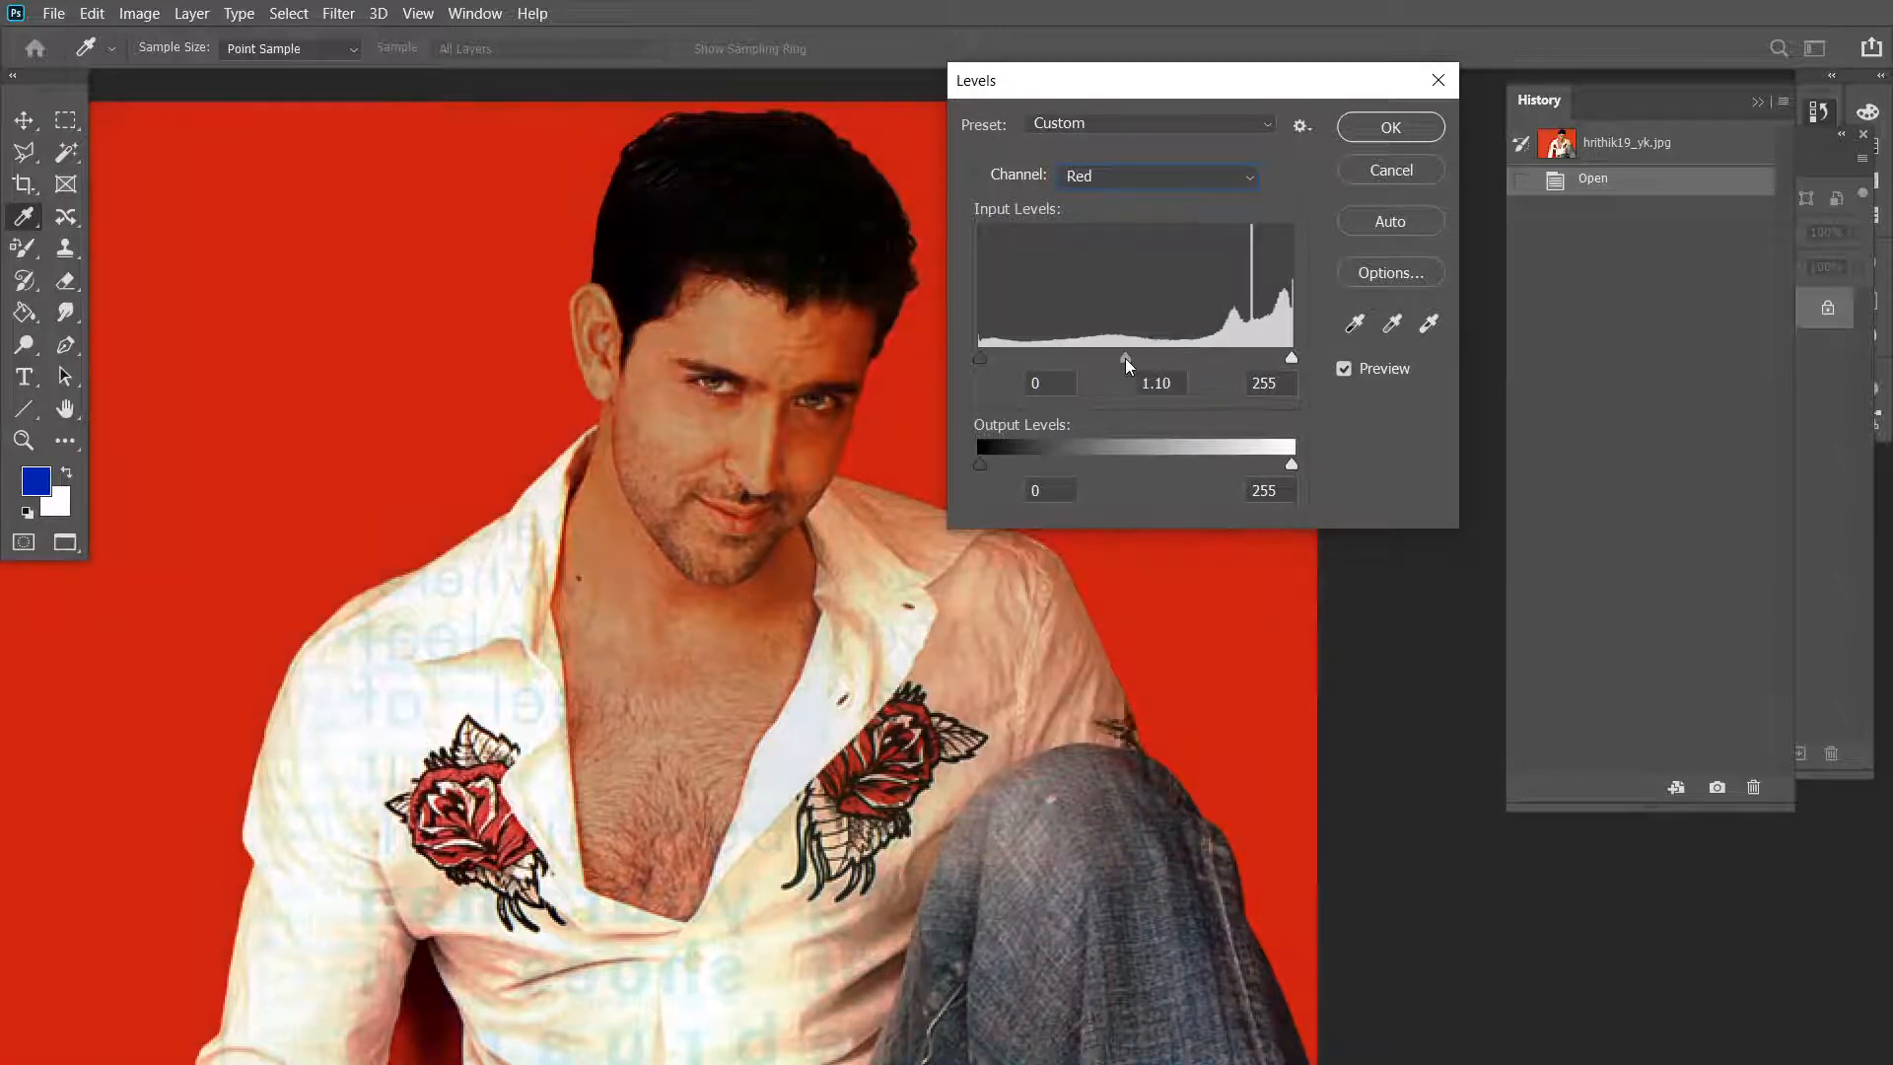
click(1154, 177)
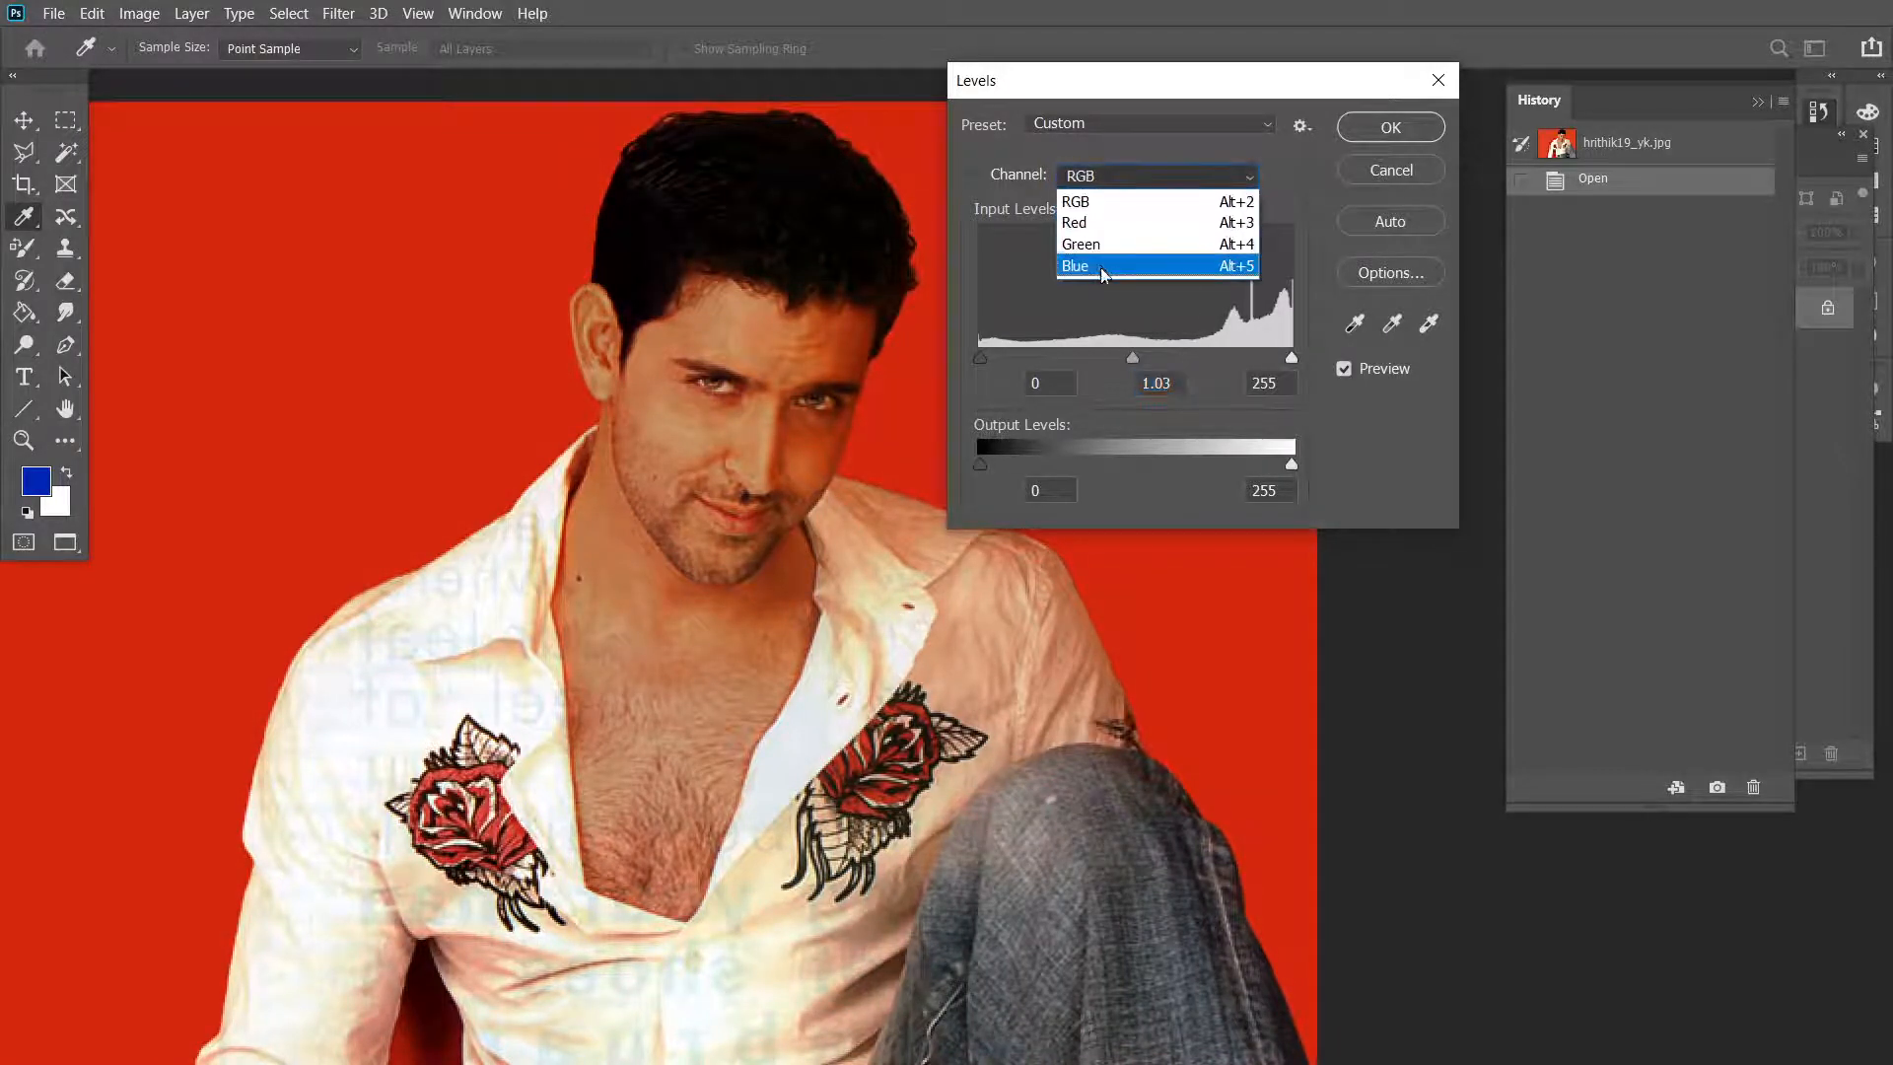
click(1143, 241)
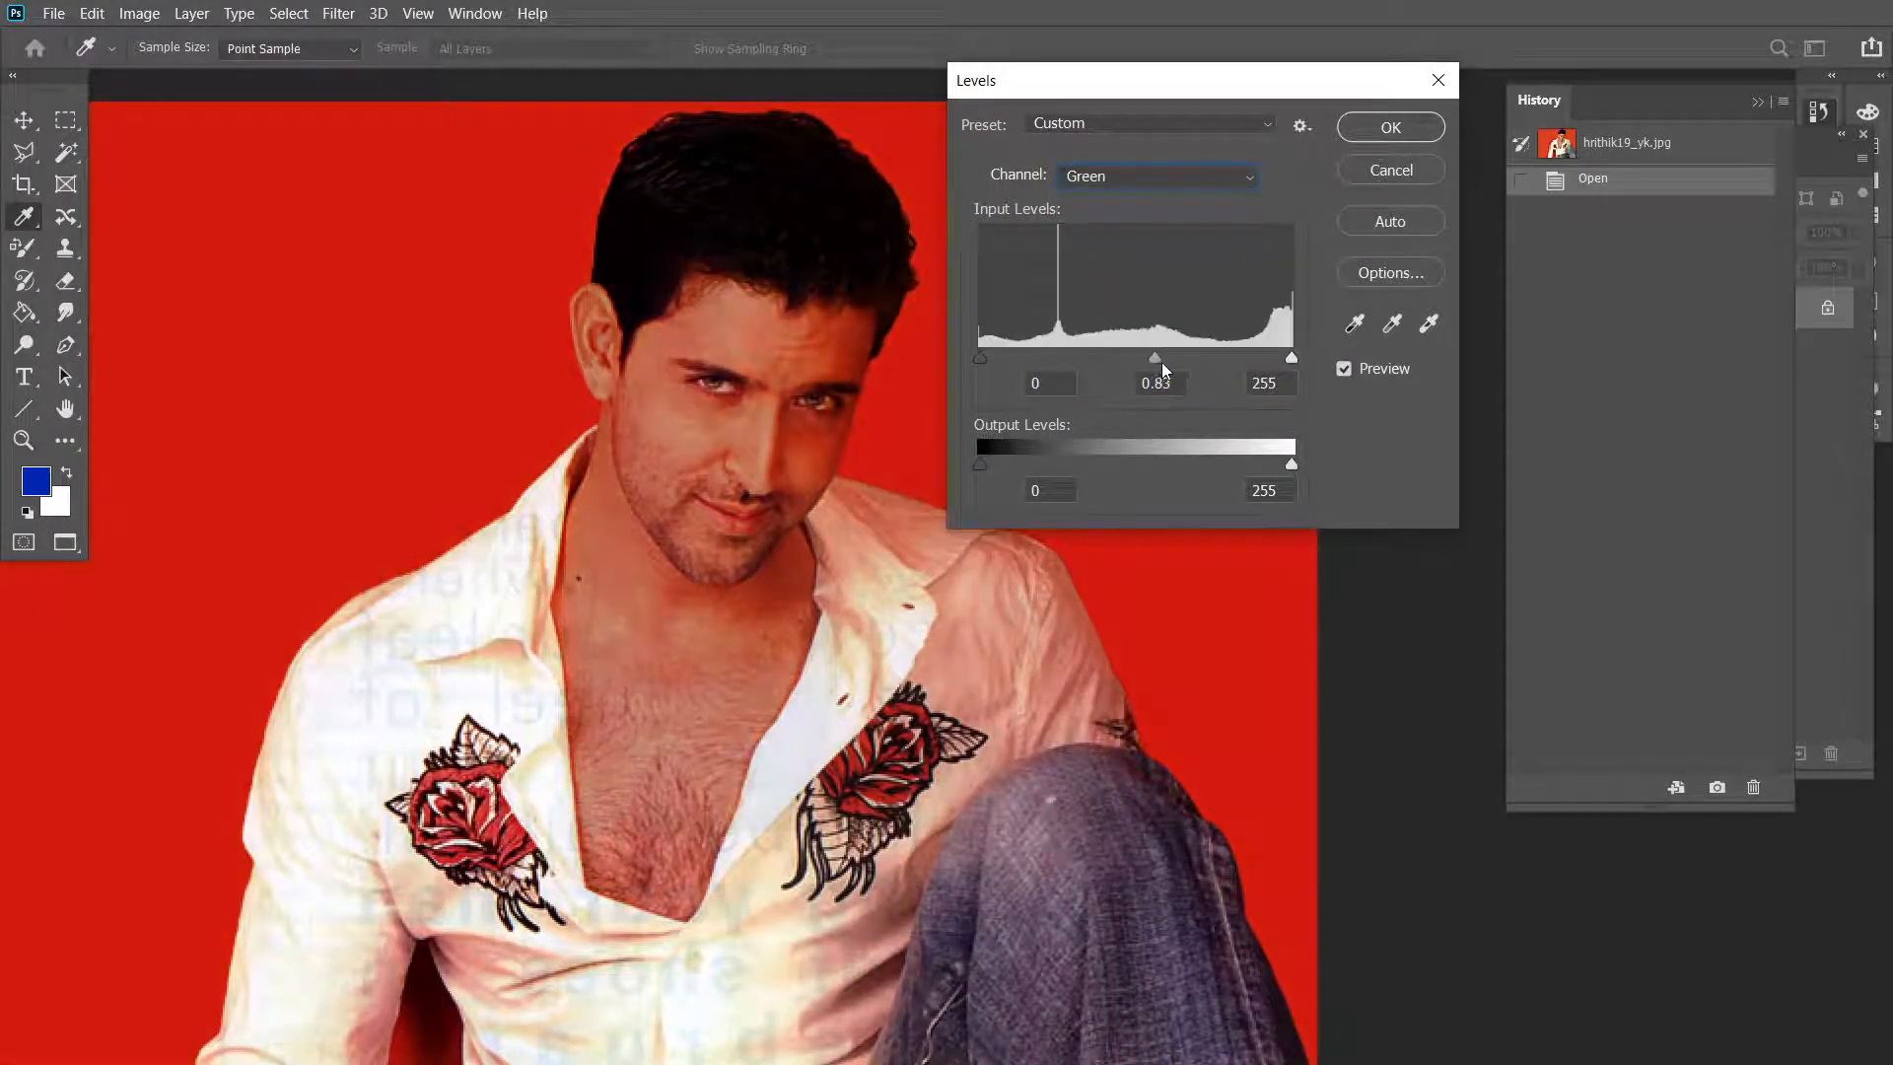
Step: Adjust the Blue channel's midtone in Levels and apply the adjustment to the portrait
click(1114, 187)
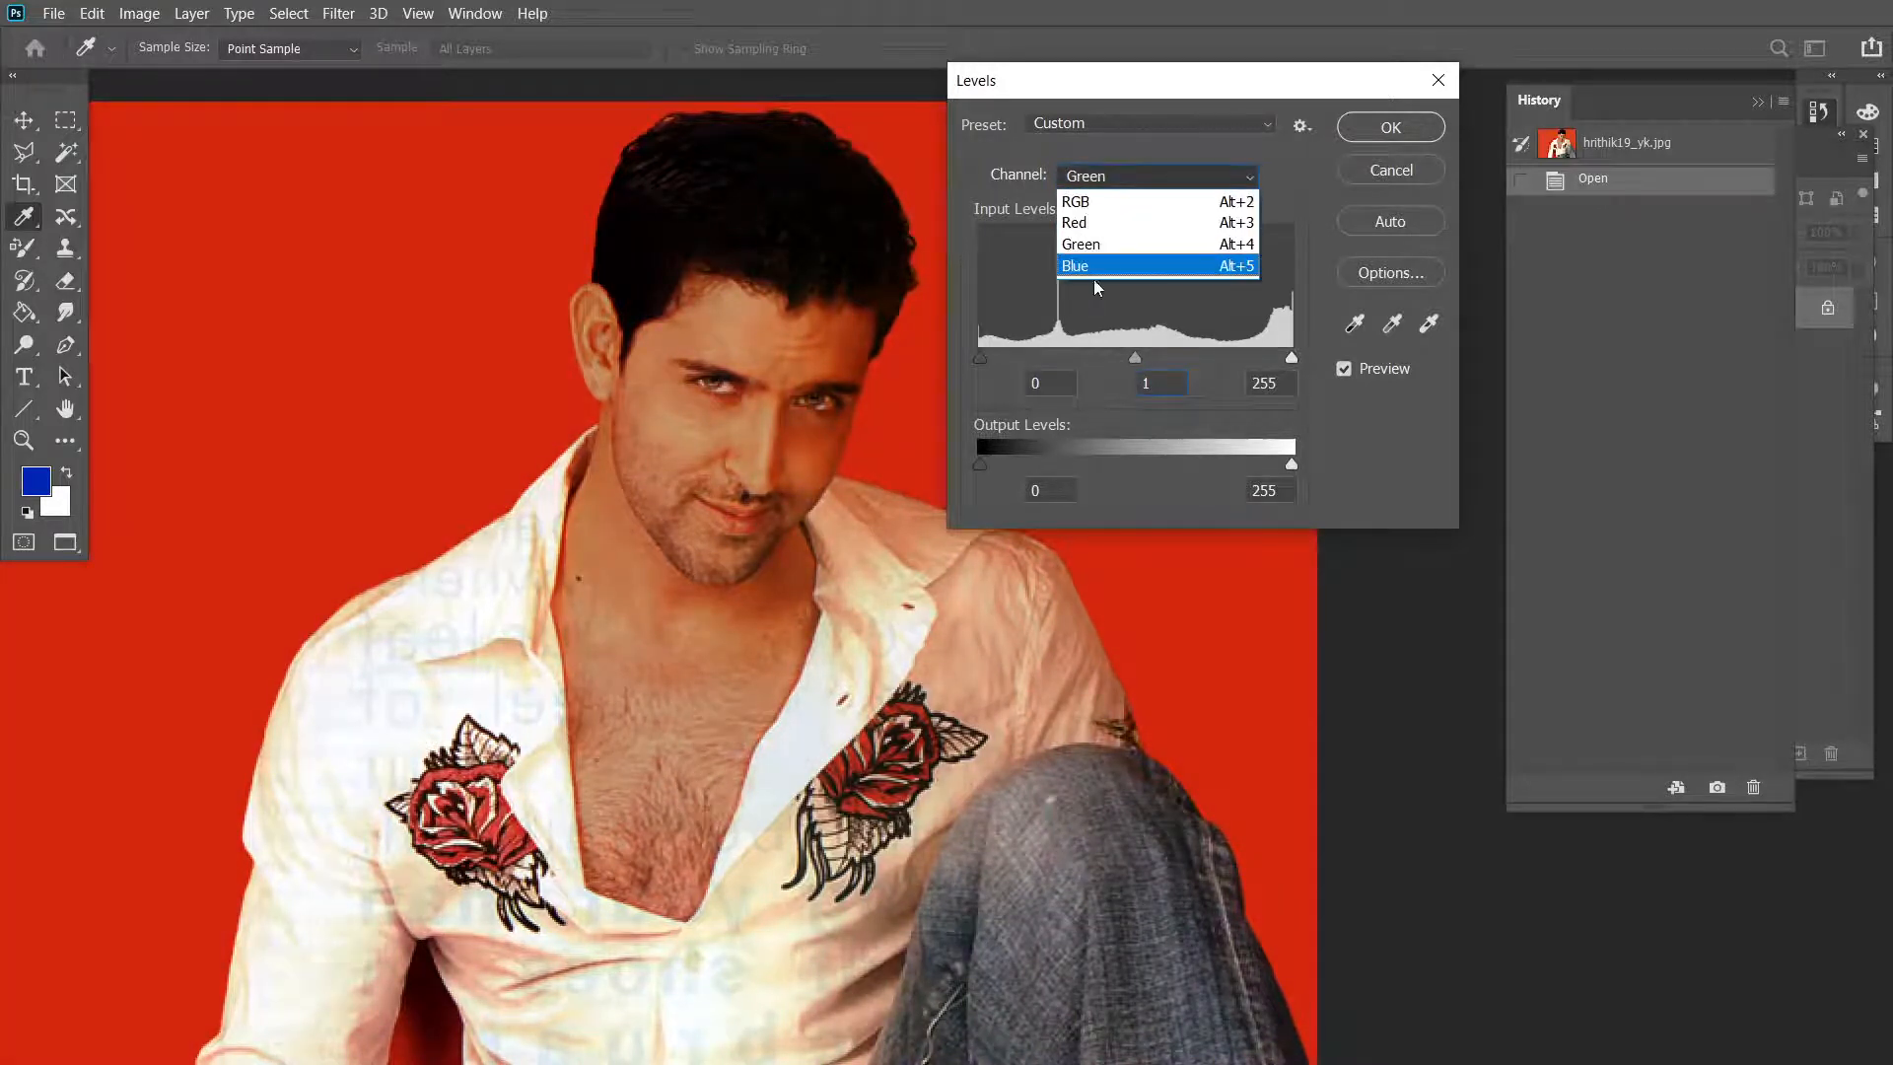
click(1099, 262)
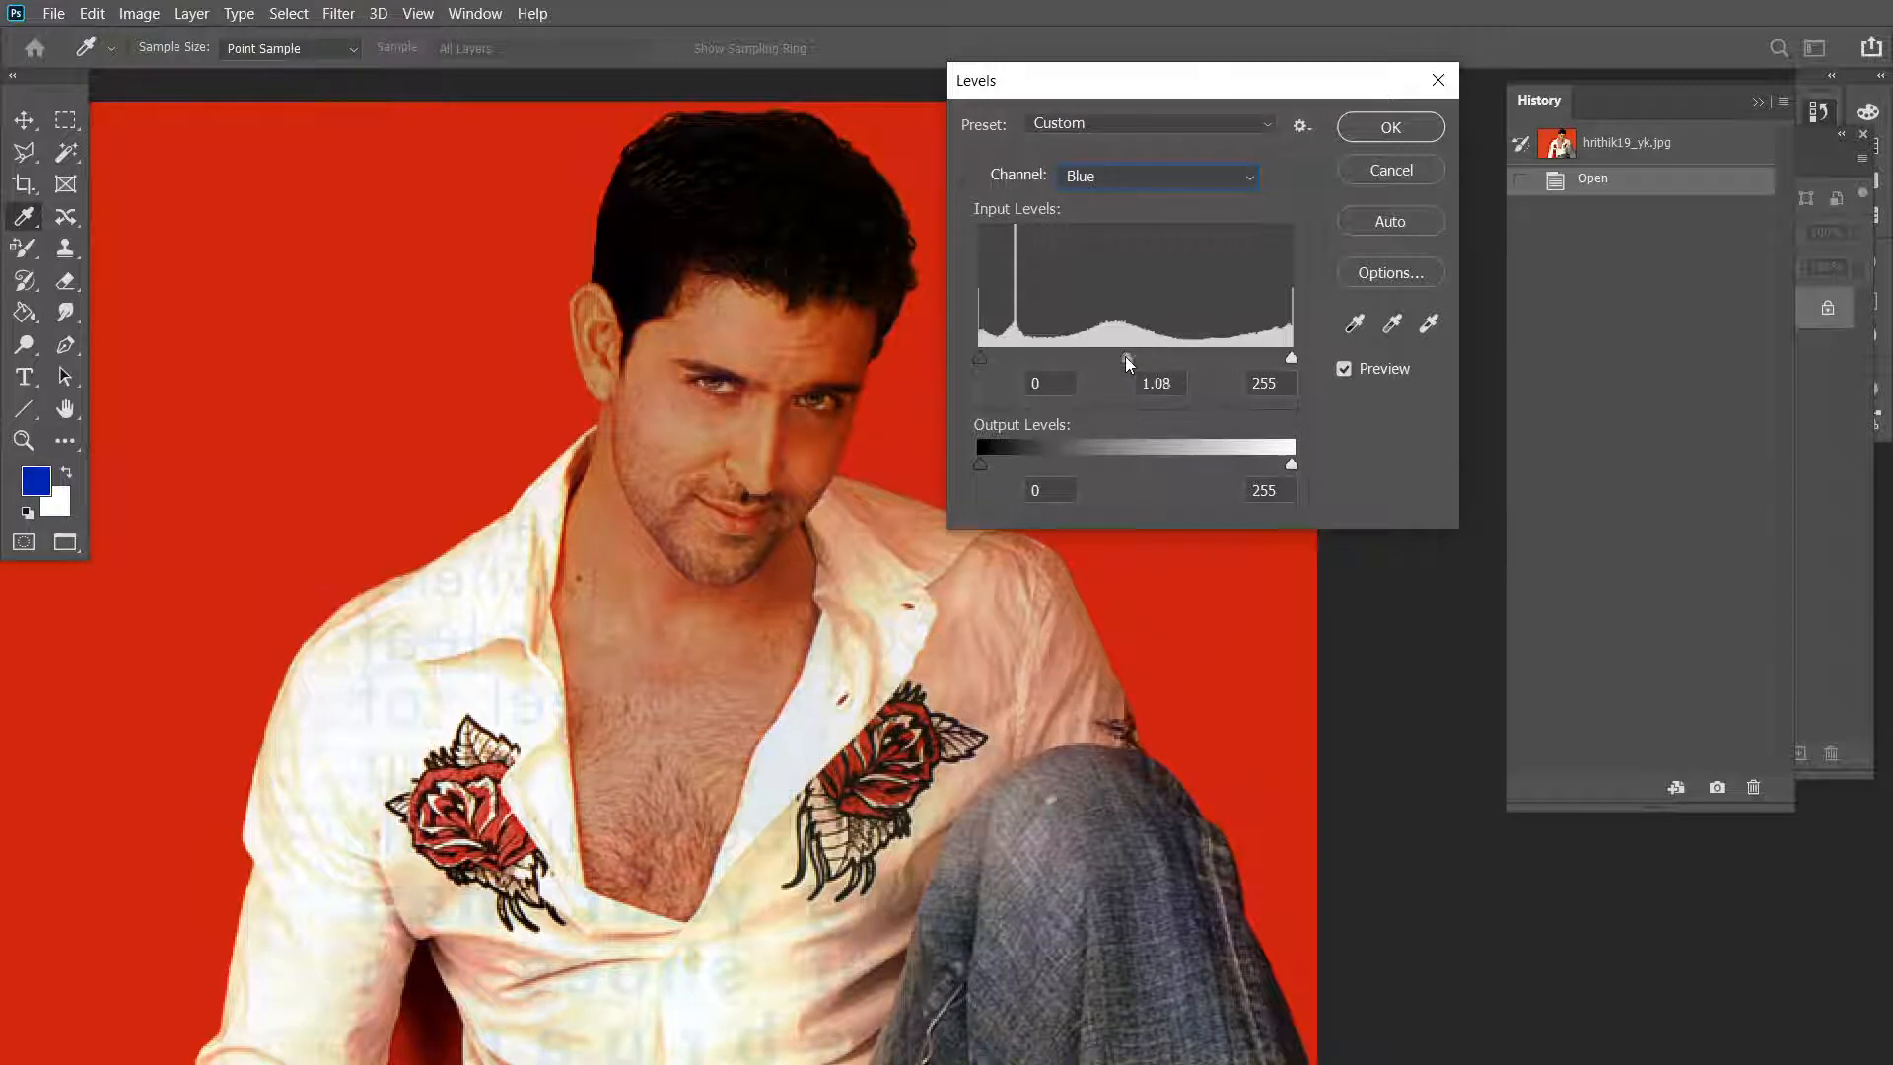
drag(1127, 360, 1146, 364)
click(1389, 128)
key(l)
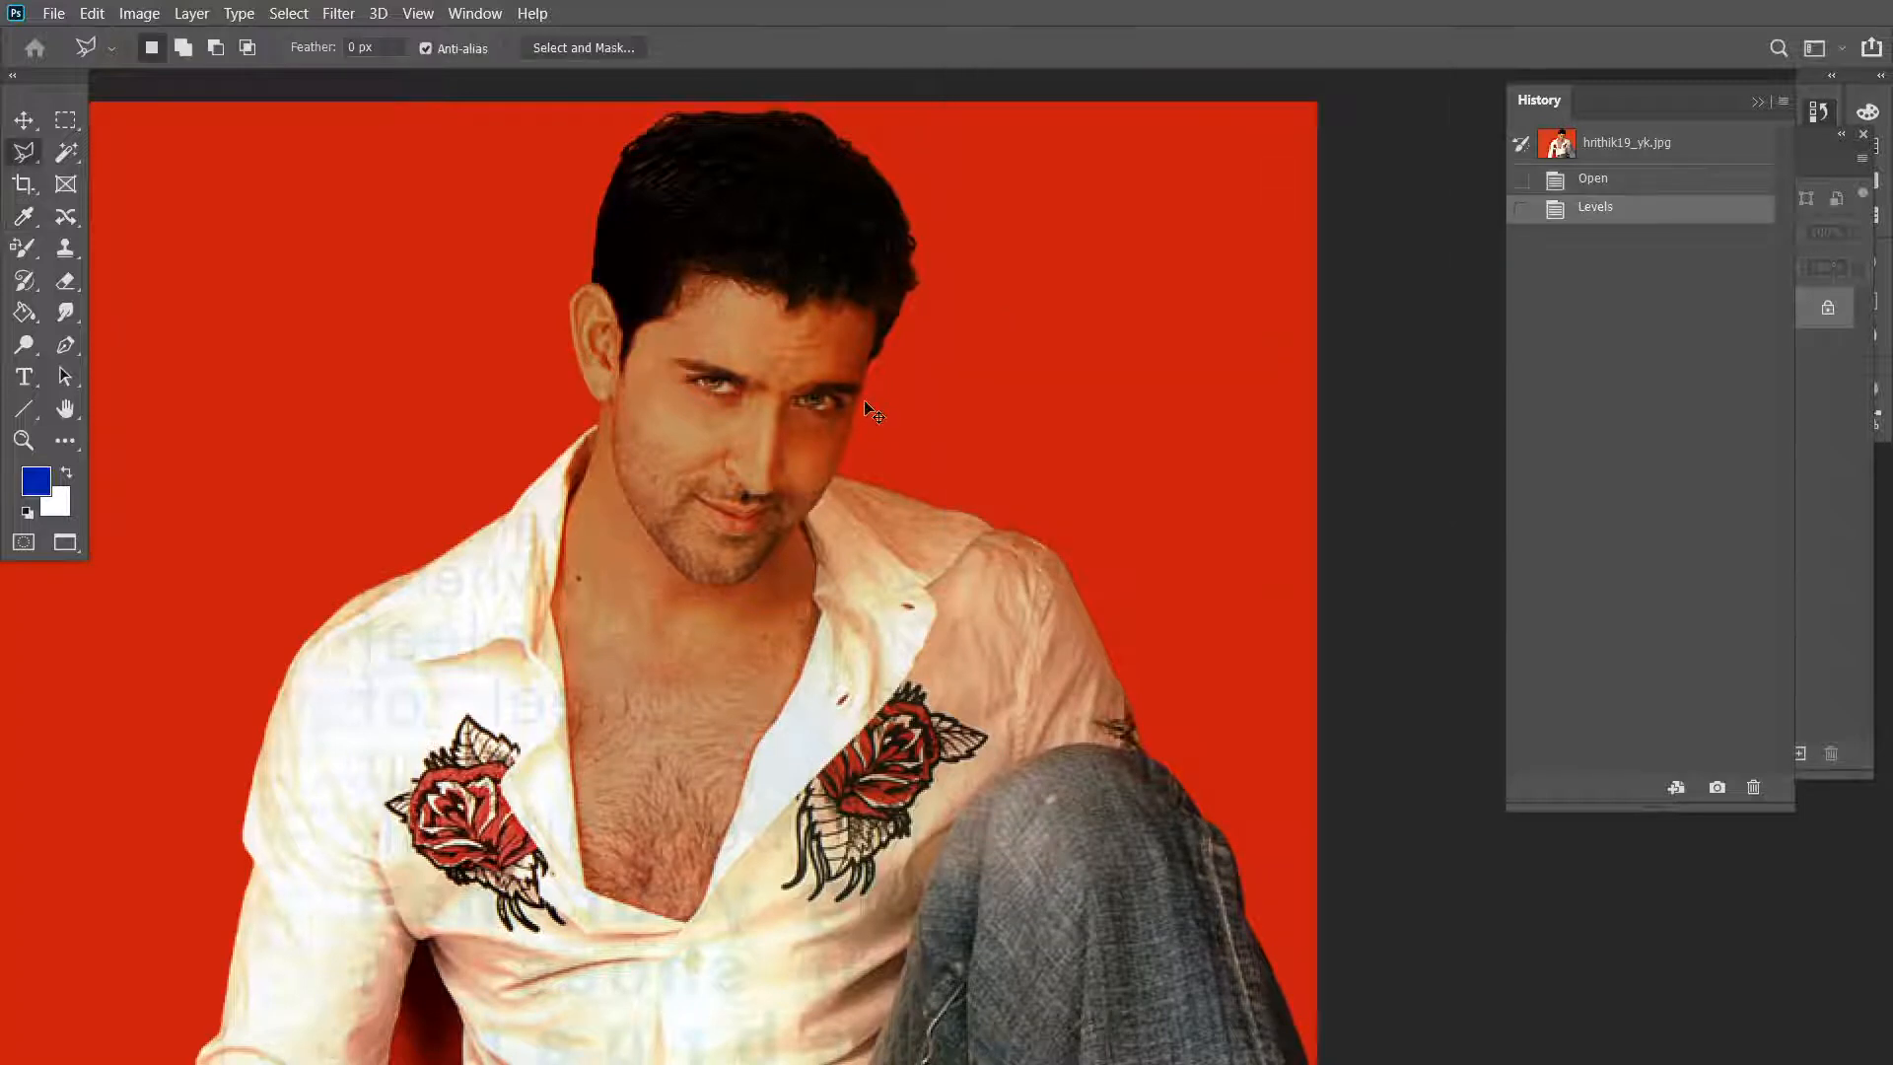
Step: Revert the image to its hrithik19_yk.jpg snapshot and set the Levels state as the source for the History Brush
key(ctrl+0)
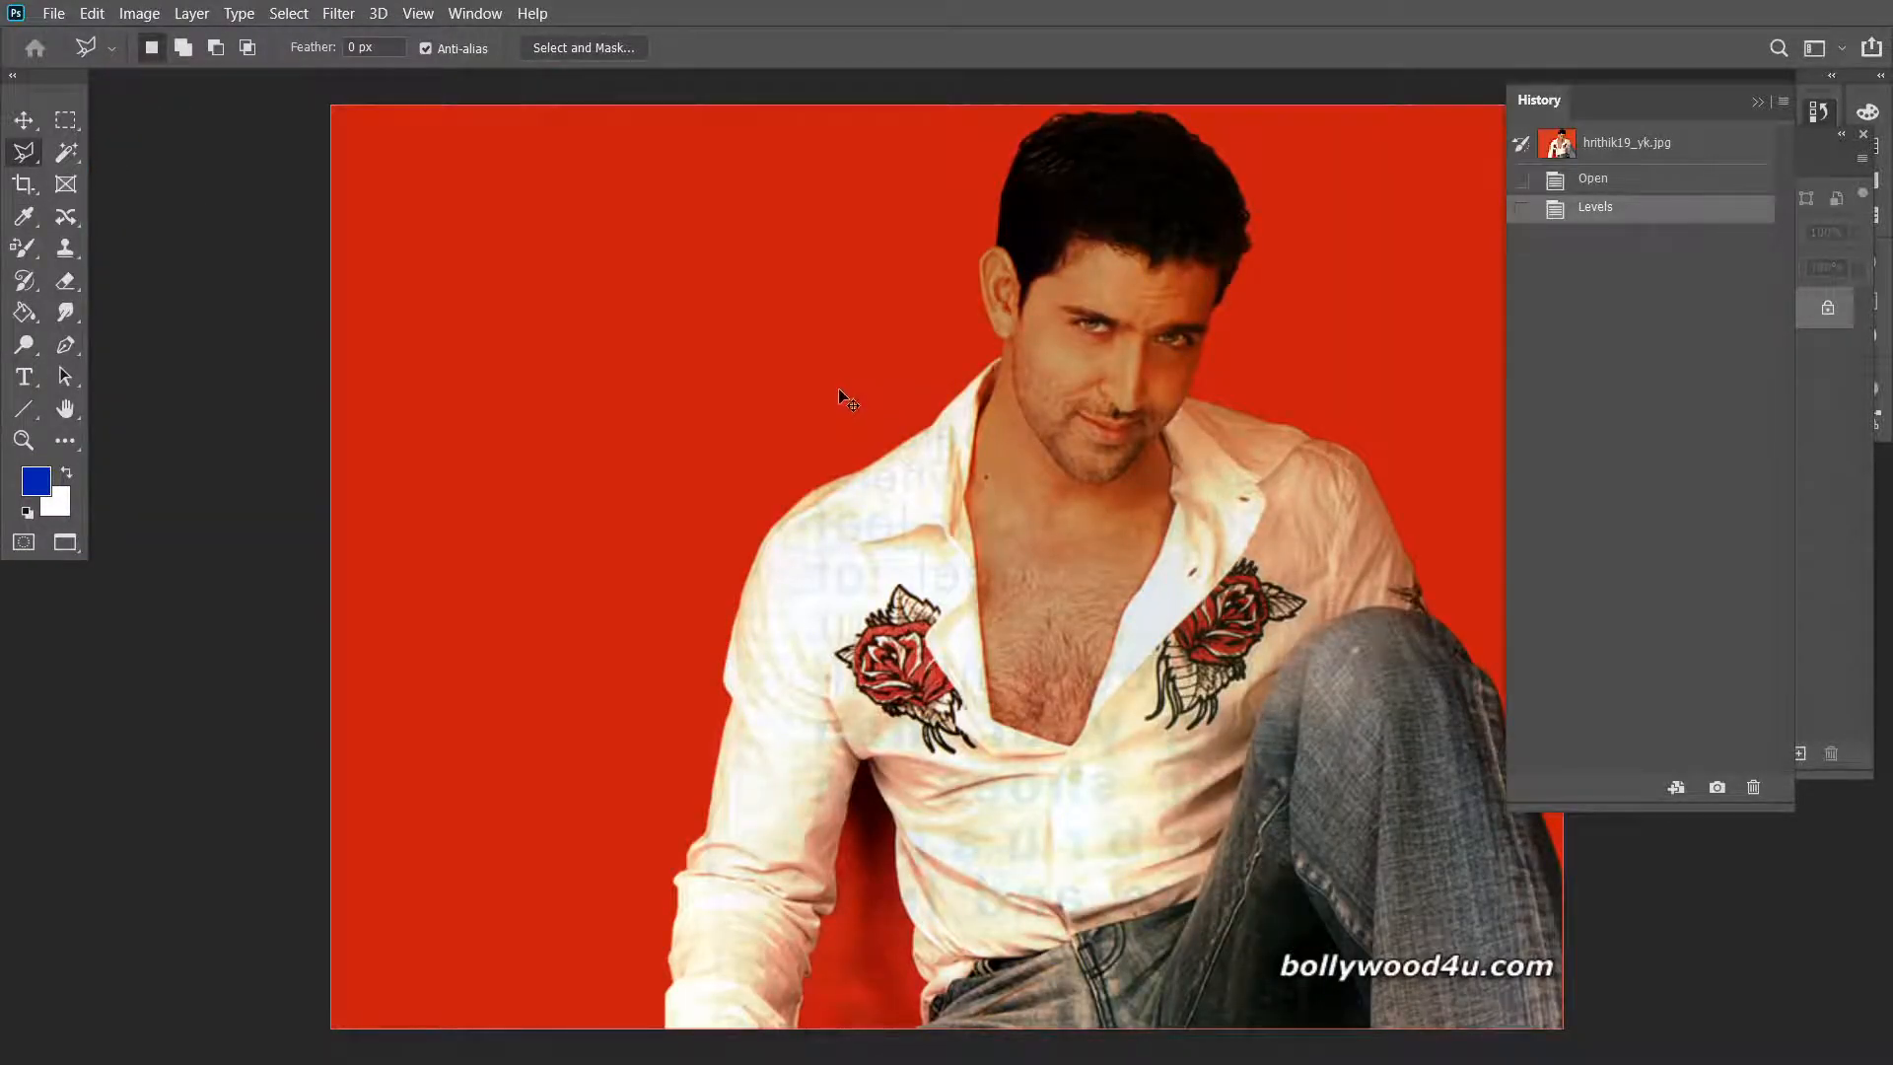
key(ctrl+plus)
key(ctrl+plus)
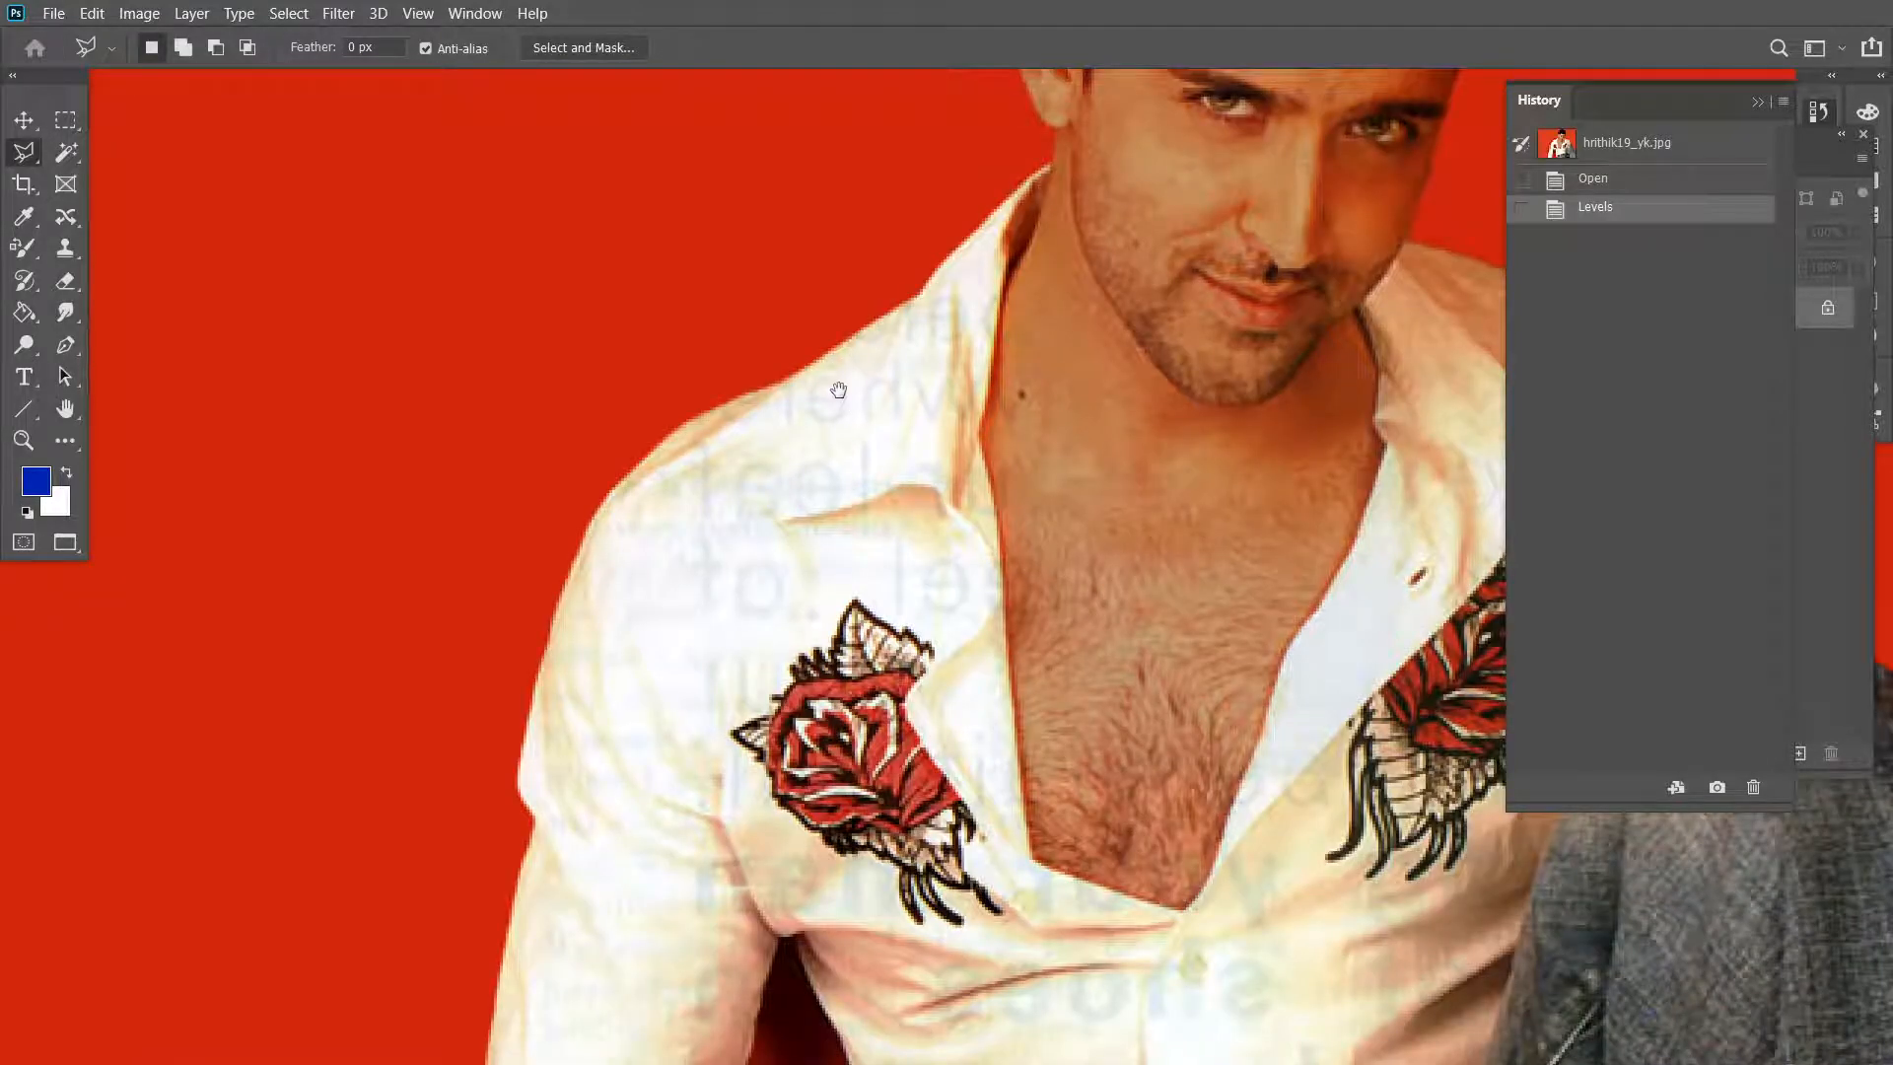
drag(900, 389, 540, 481)
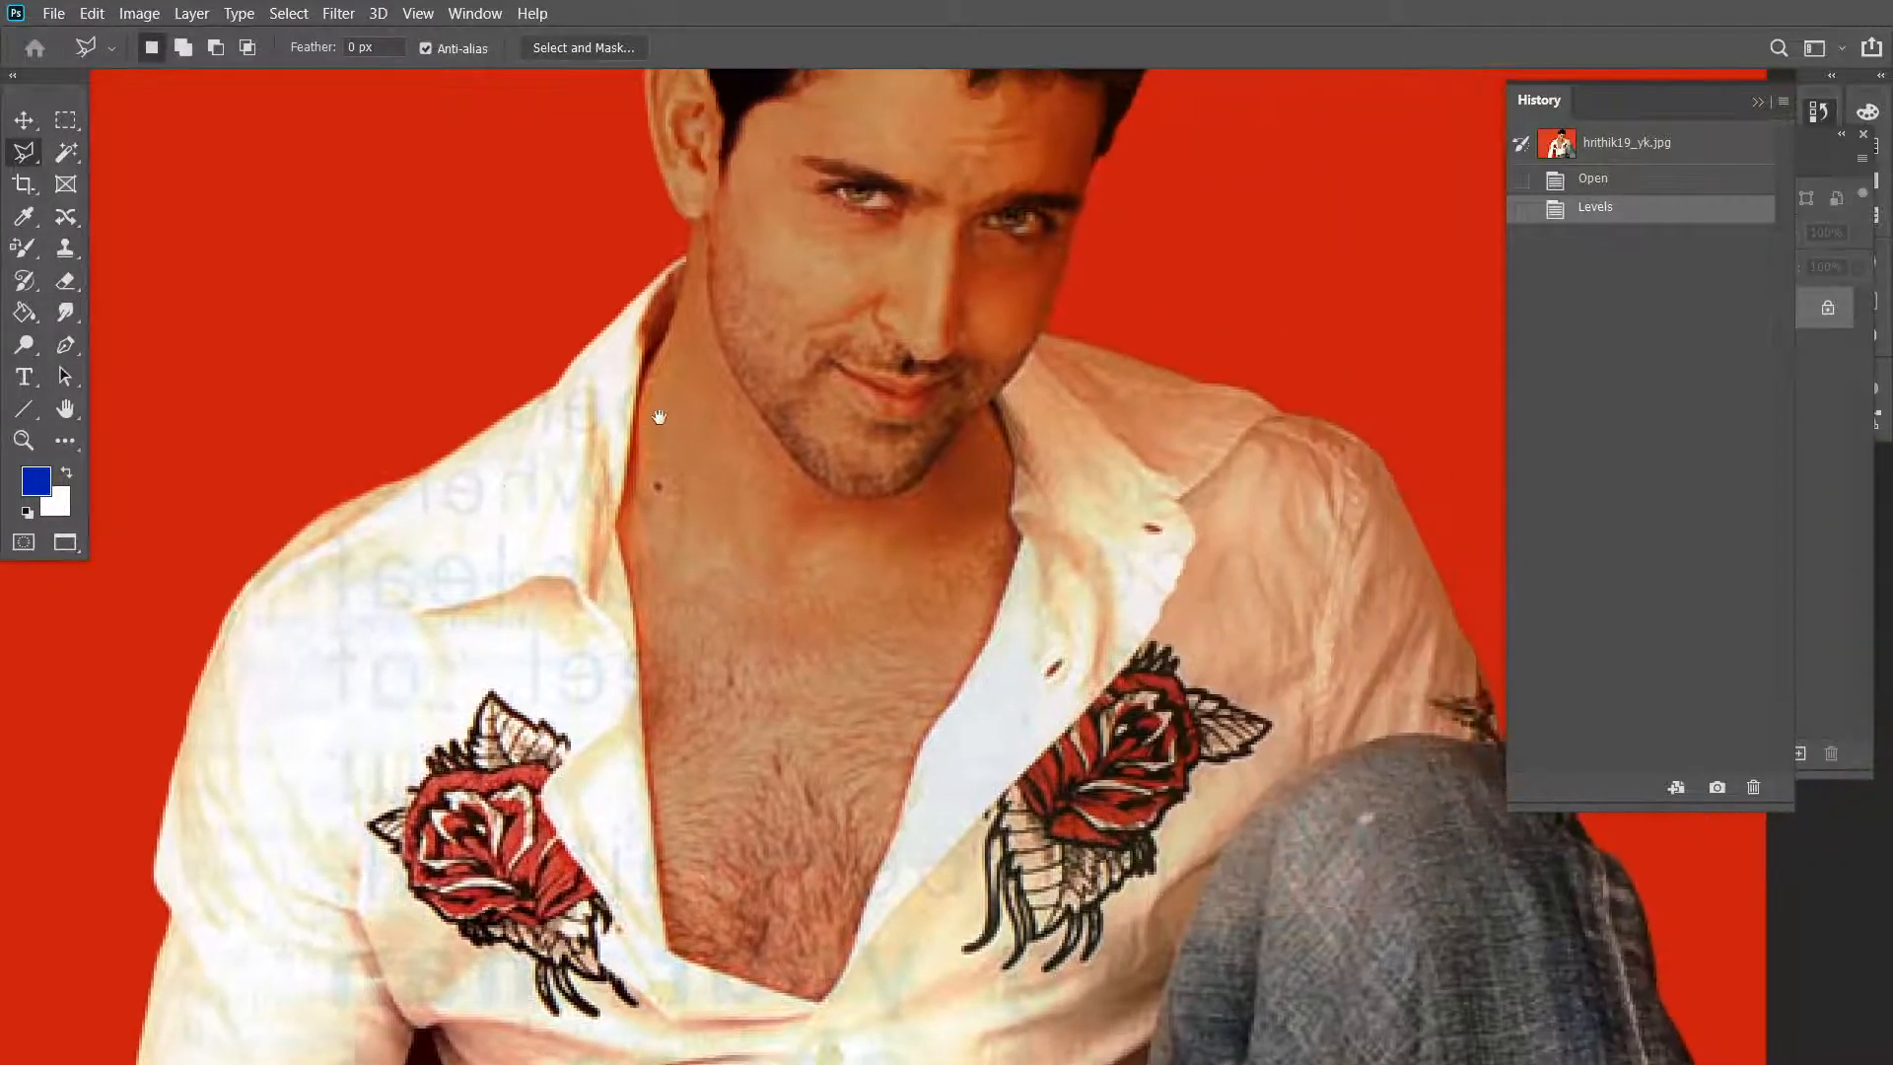
drag(749, 376, 705, 528)
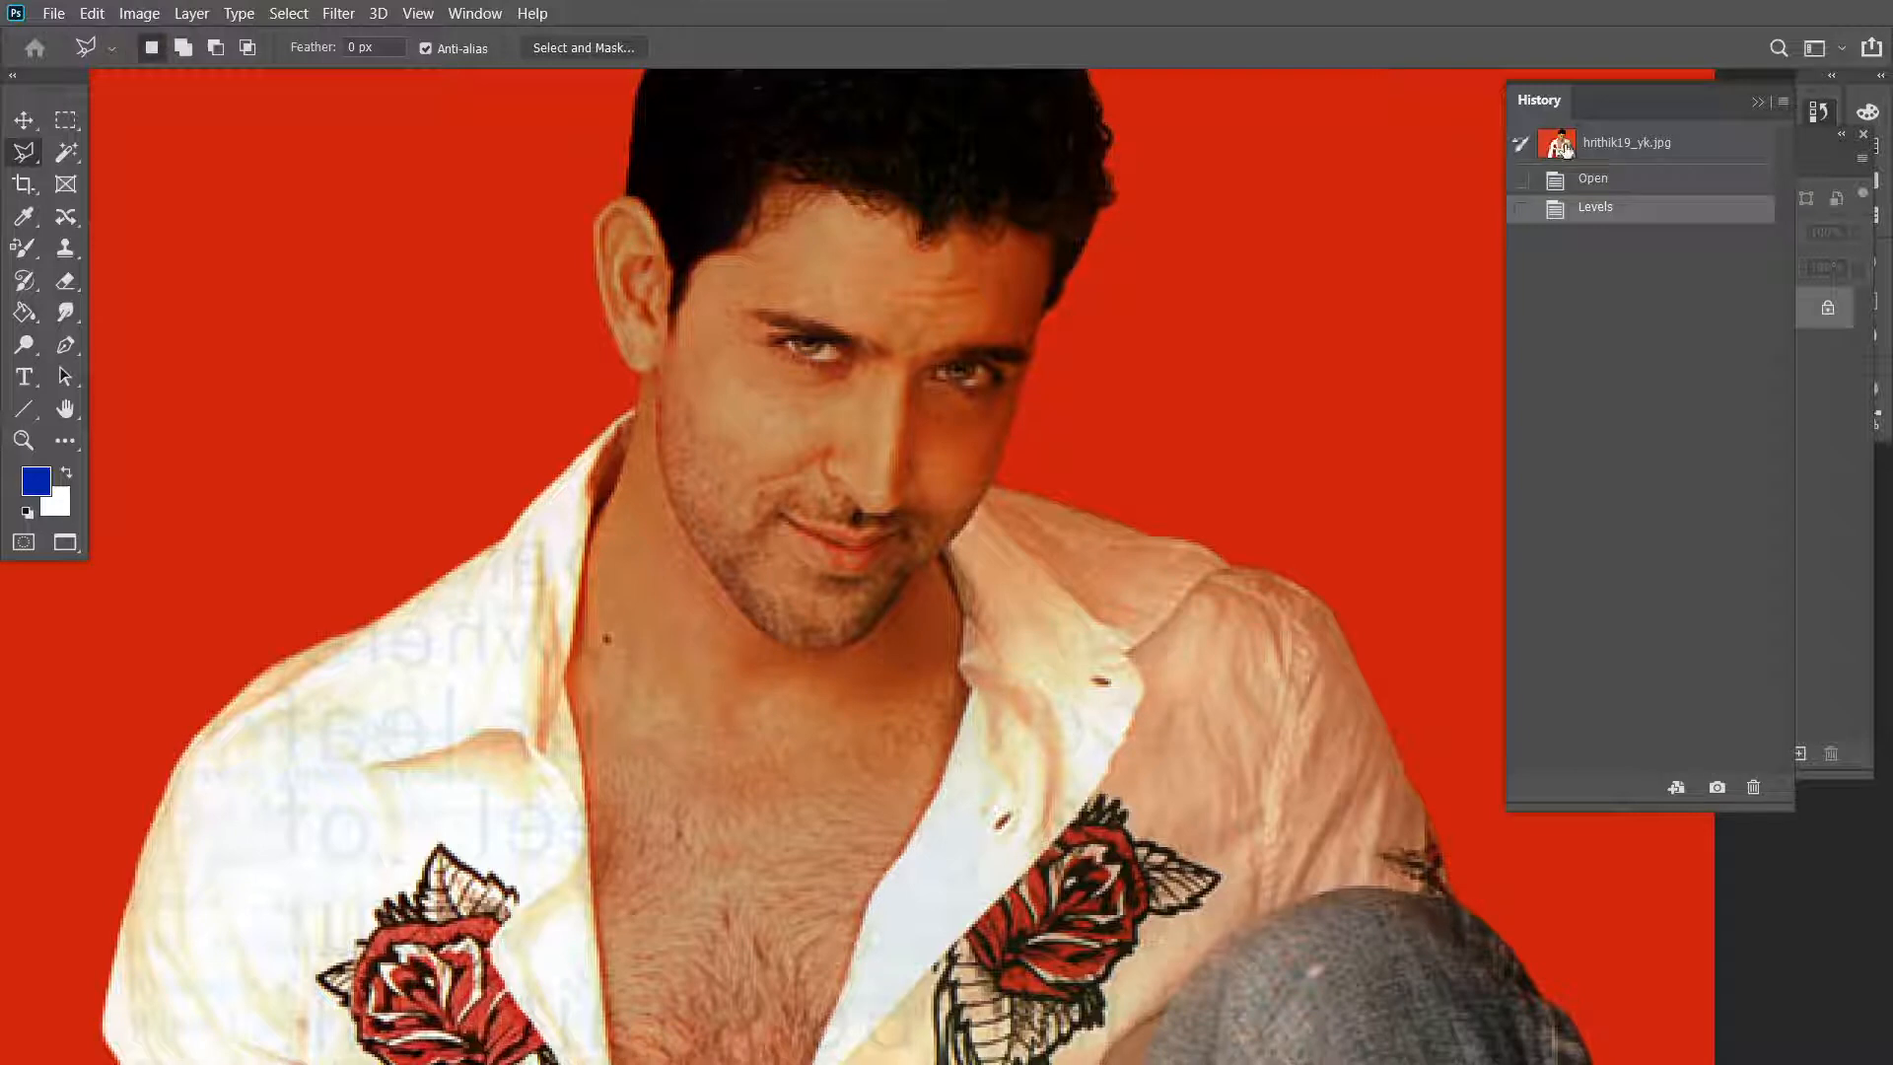
click(1662, 156)
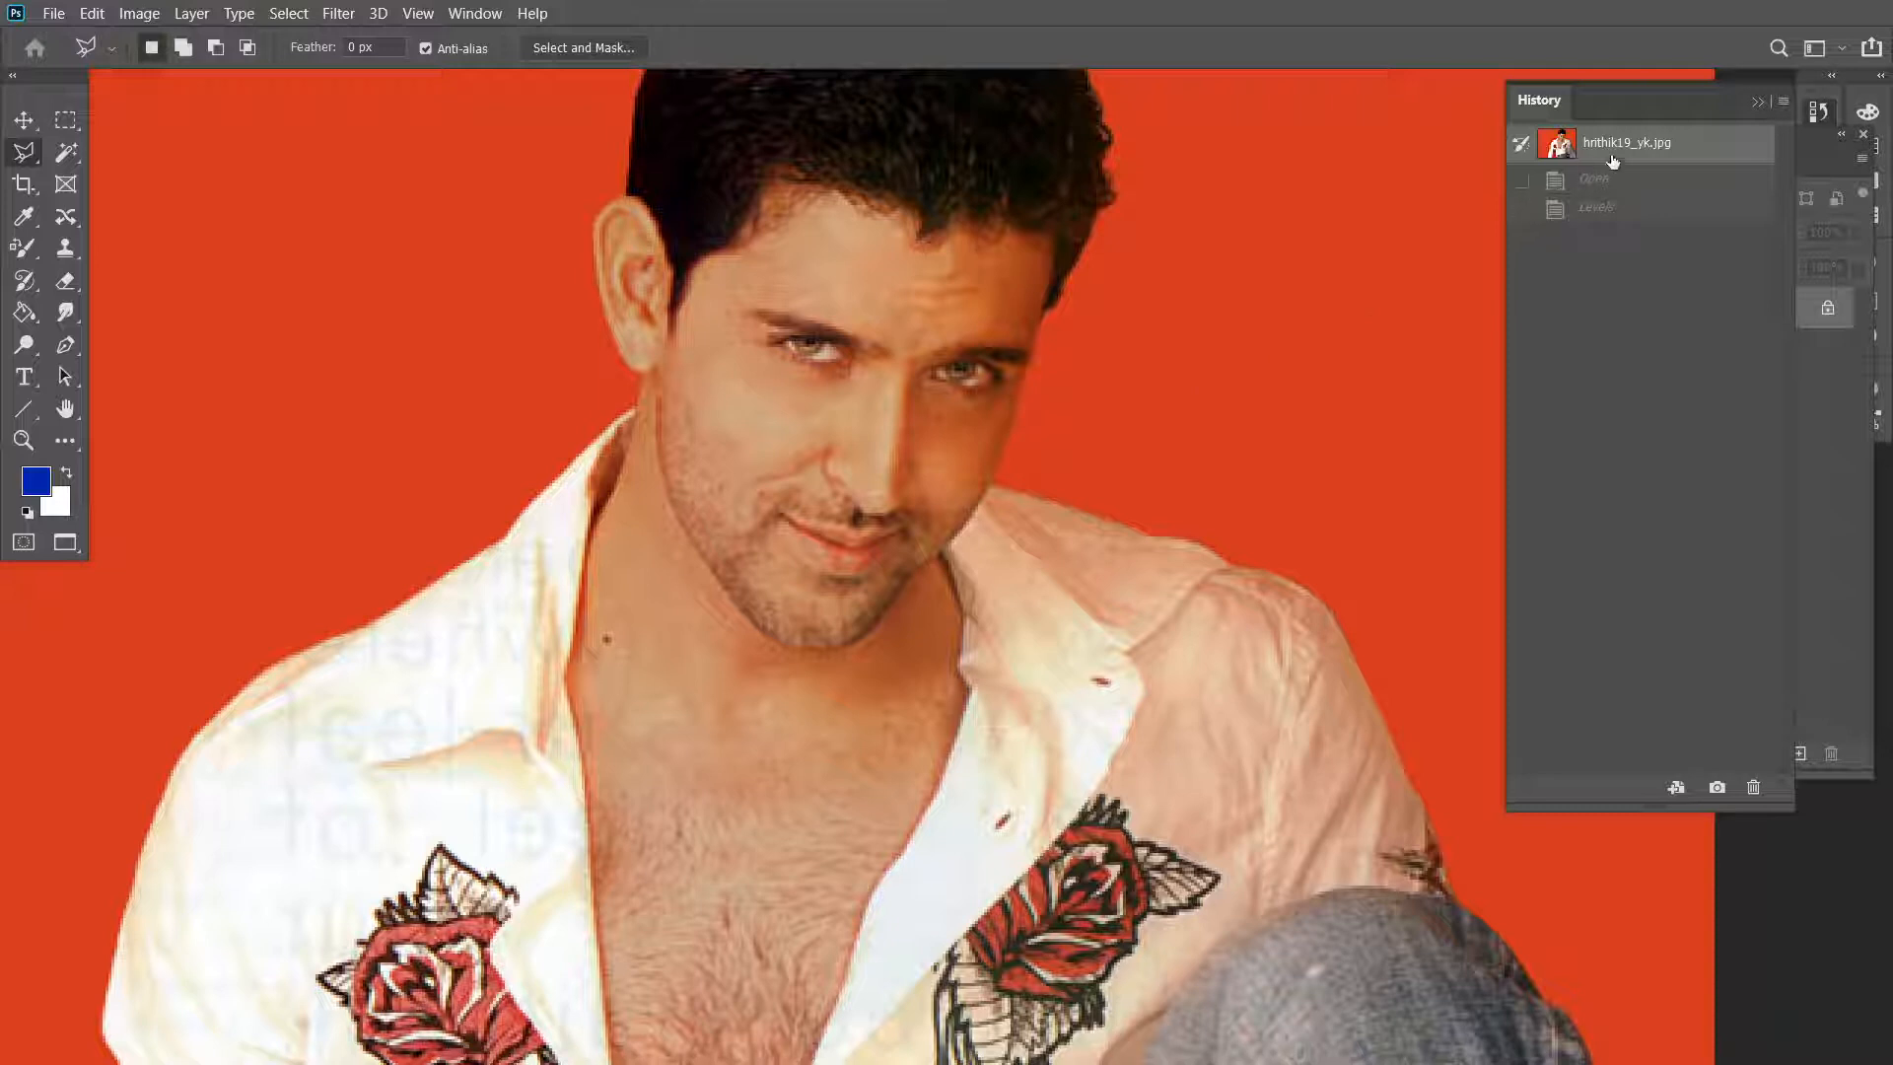
click(1520, 210)
Step: Choose the History Brush Tool and enlarge its brush size to 50
click(19, 248)
click(25, 280)
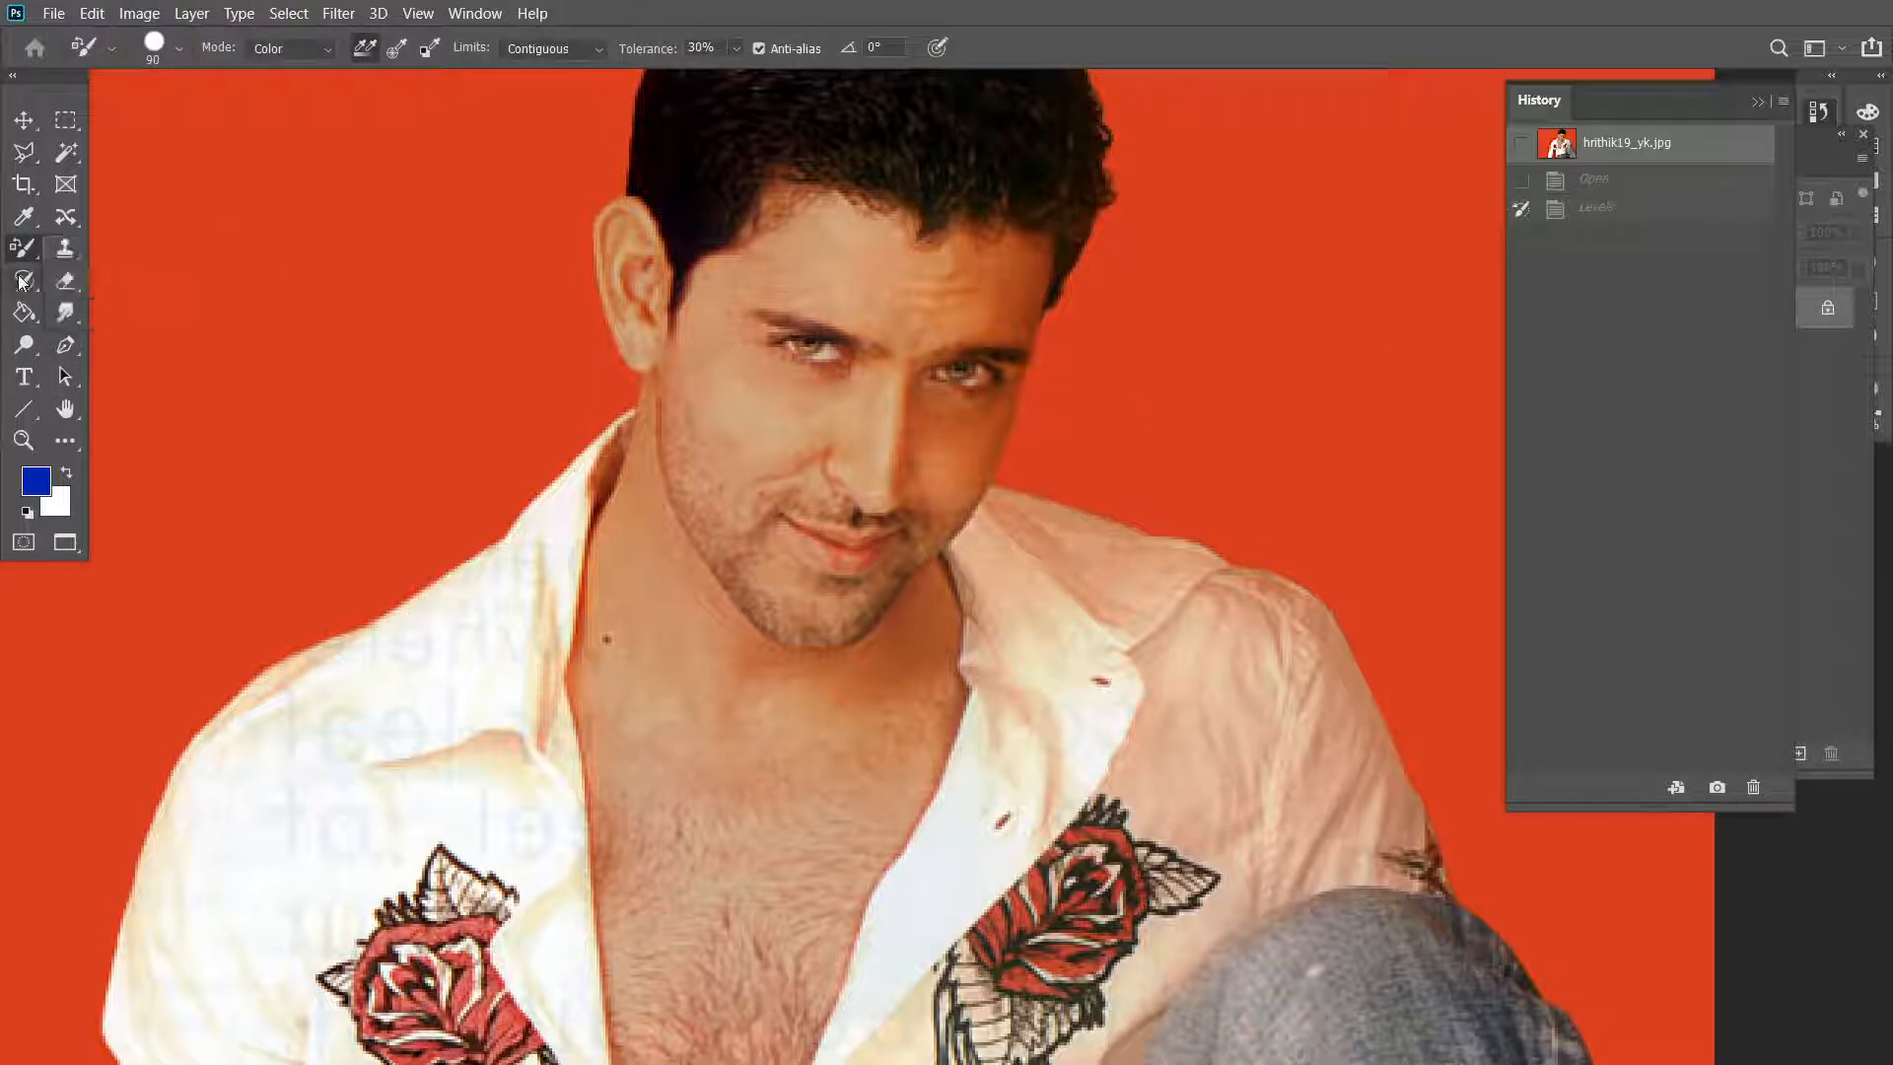
click(92, 284)
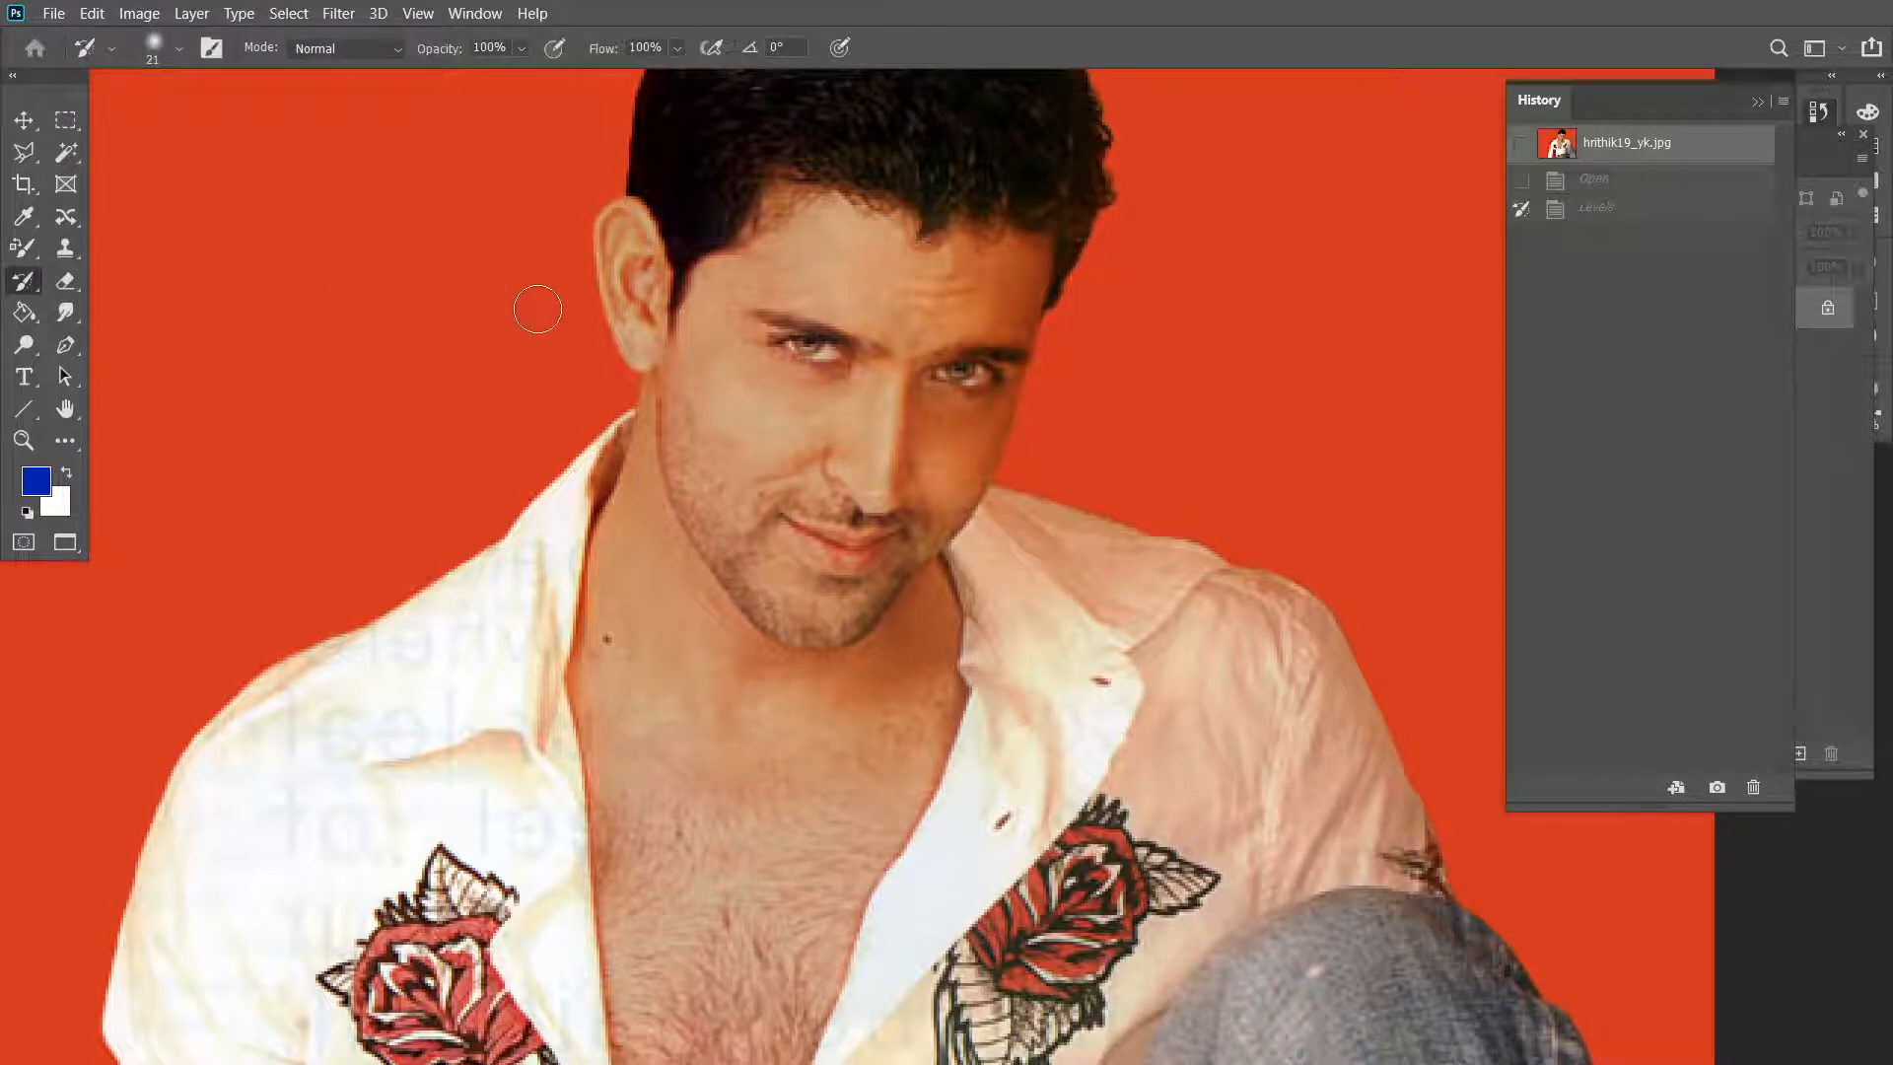
key(bracketright)
key(bracketright)
key(bracketright)
key(bracketright)
key(bracketright)
key(bracketright)
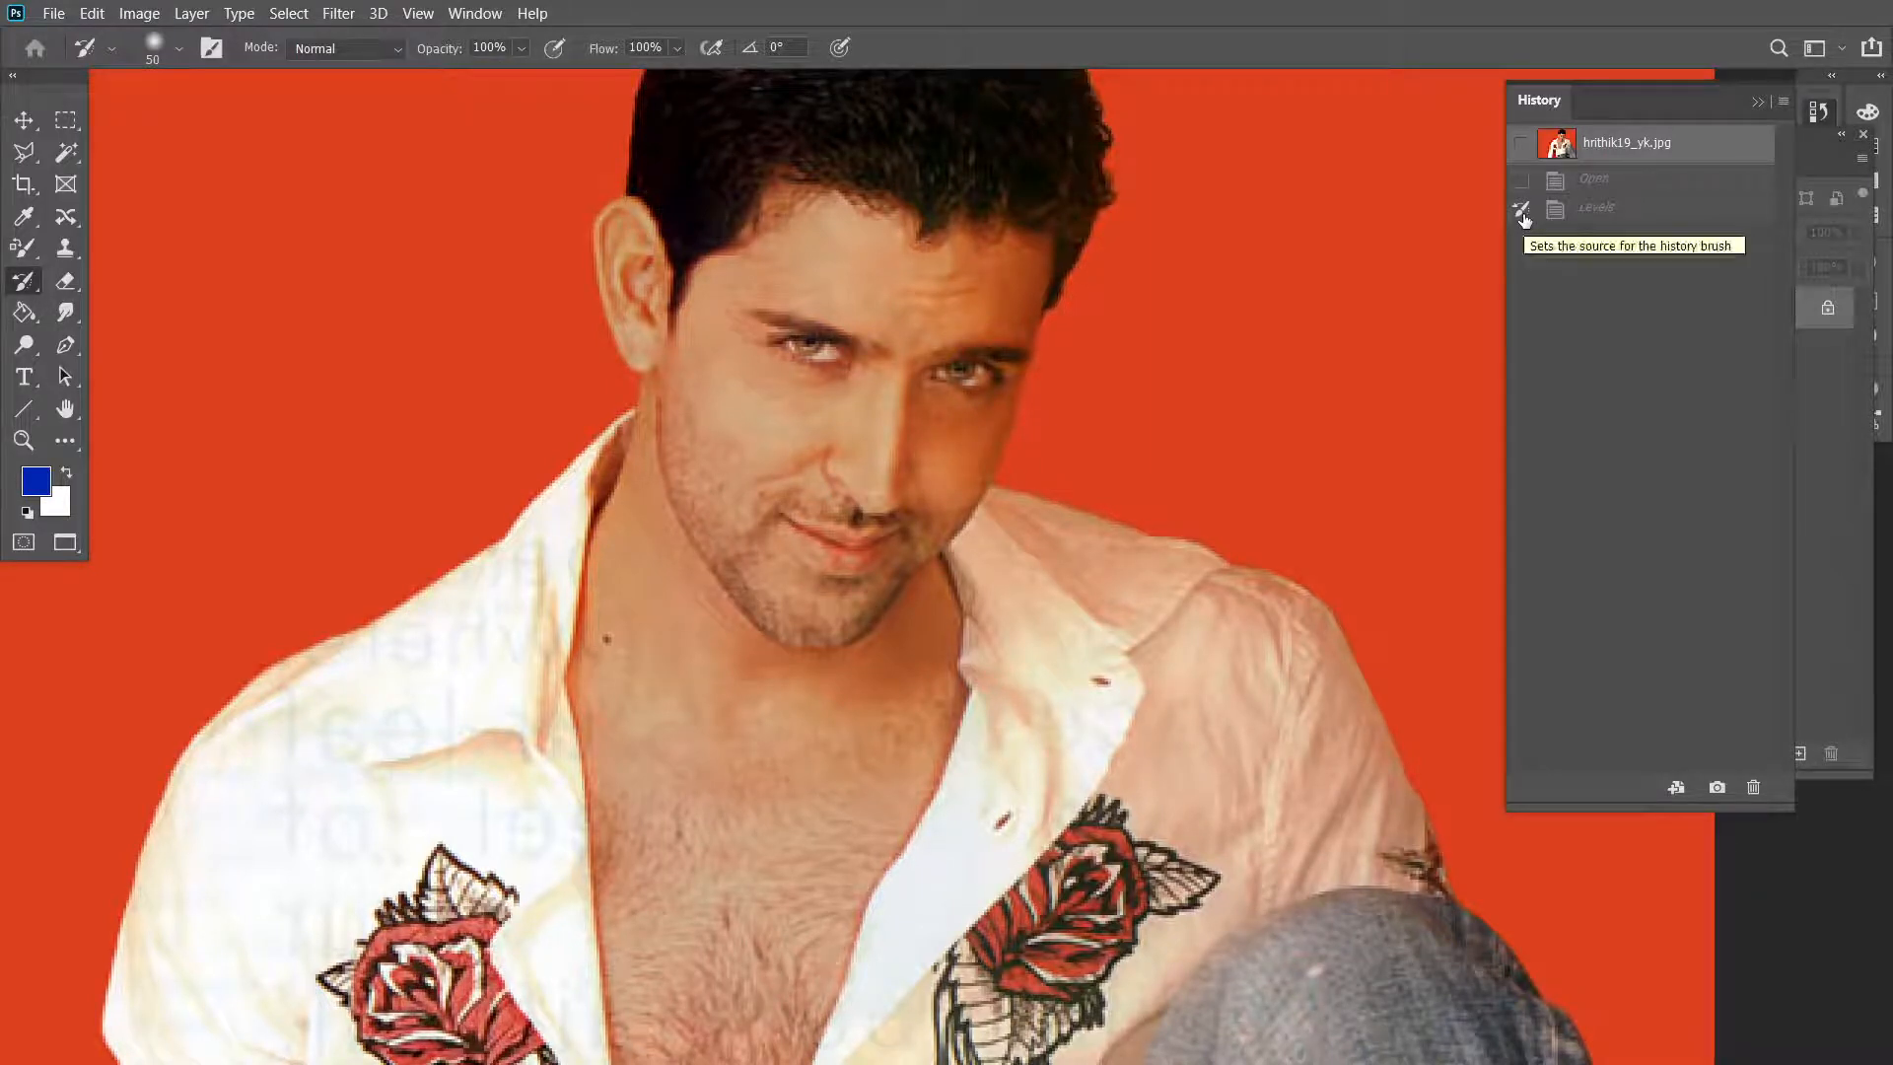
Step: Paint the Levels state back over the man's face, neck and chest with the History Brush
mouse_move(825, 248)
mouse_down()
mouse_move(780, 299)
mouse_move(720, 288)
mouse_move(688, 334)
mouse_move(662, 287)
mouse_move(716, 430)
mouse_move(643, 545)
mouse_move(633, 629)
mouse_move(644, 716)
mouse_move(673, 638)
mouse_move(814, 716)
mouse_move(882, 617)
mouse_move(894, 535)
mouse_move(961, 429)
mouse_move(995, 303)
mouse_move(880, 276)
mouse_move(891, 320)
mouse_move(794, 306)
mouse_move(822, 348)
mouse_move(913, 357)
mouse_move(812, 453)
mouse_move(774, 439)
mouse_move(780, 491)
mouse_move(780, 397)
mouse_move(824, 254)
mouse_move(875, 239)
mouse_move(999, 266)
mouse_move(985, 293)
mouse_move(816, 282)
mouse_move(805, 226)
mouse_move(717, 311)
mouse_move(668, 286)
mouse_move(648, 244)
mouse_move(661, 332)
mouse_move(694, 375)
mouse_up()
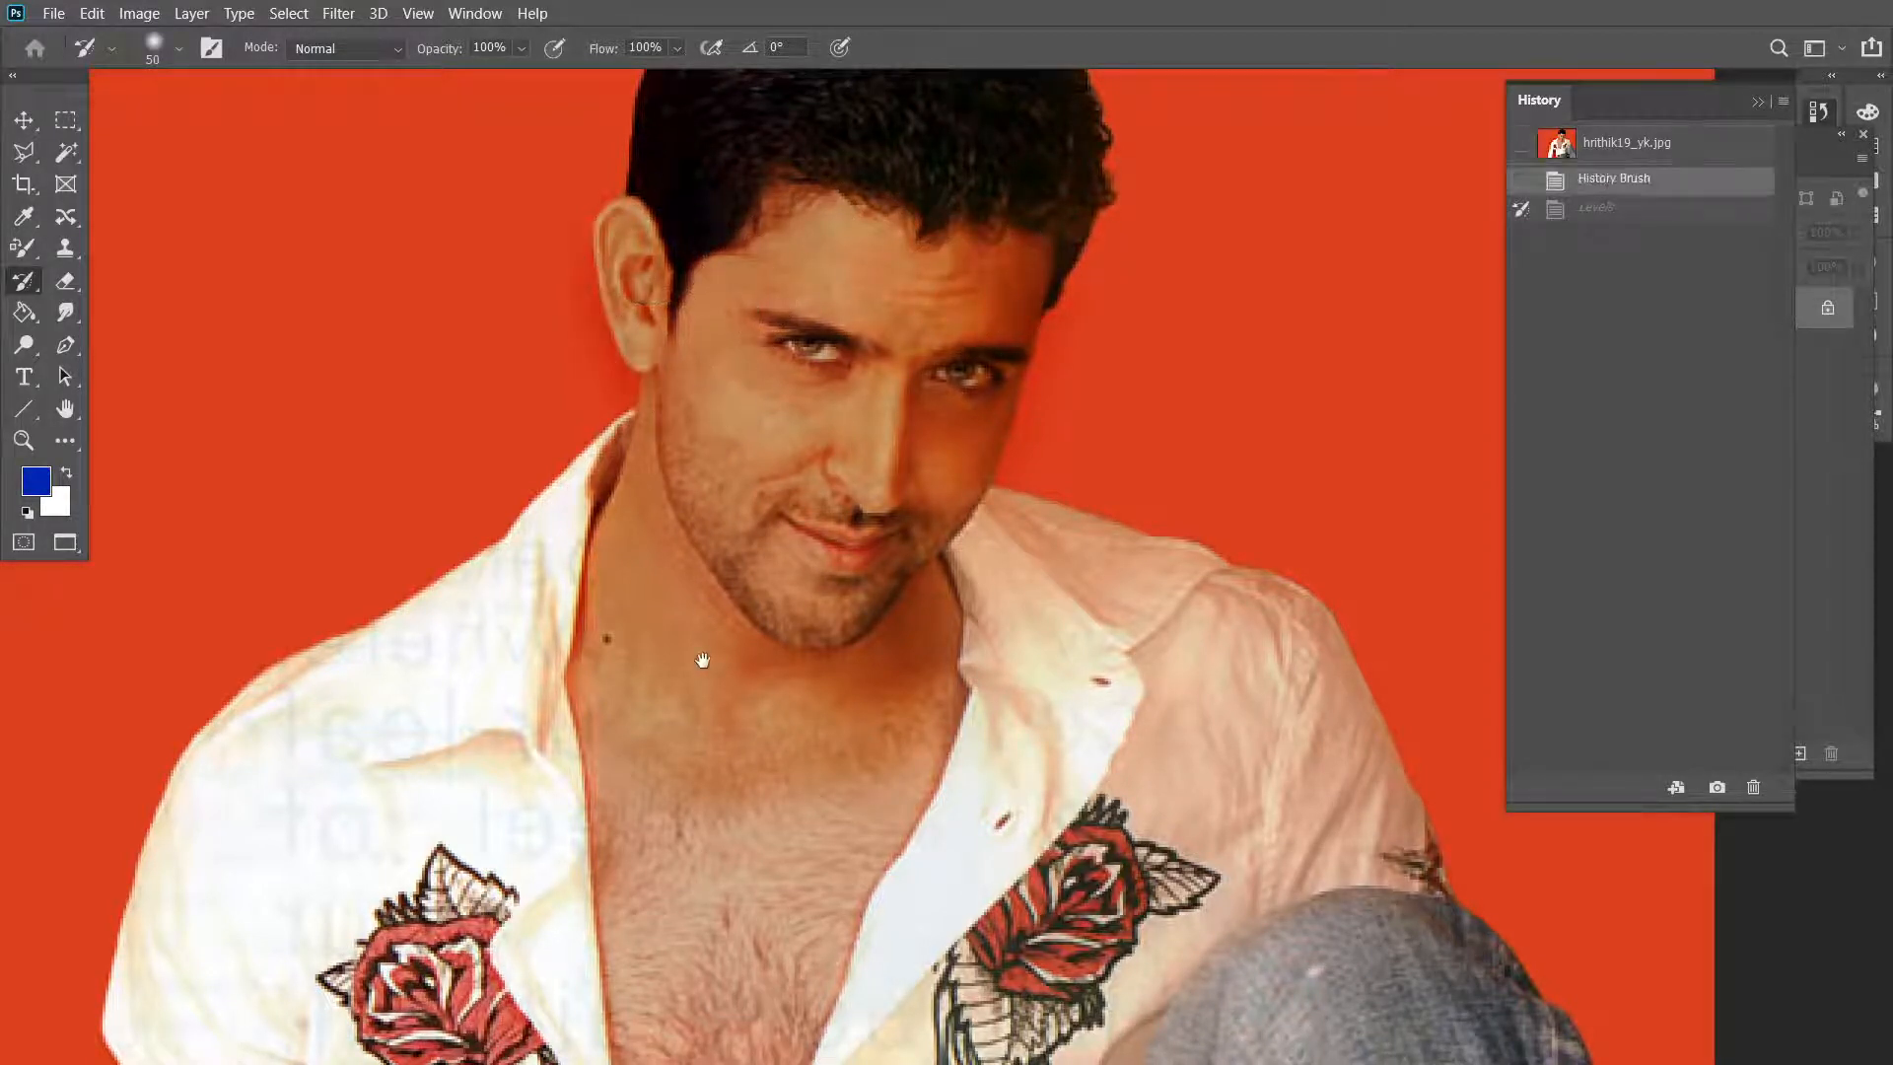
drag(700, 664, 719, 478)
mouse_move(688, 295)
mouse_down()
mouse_move(649, 507)
mouse_move(698, 786)
mouse_move(683, 842)
mouse_move(775, 917)
mouse_move(917, 544)
mouse_move(925, 557)
mouse_move(782, 615)
mouse_move(821, 628)
mouse_move(757, 691)
mouse_move(645, 537)
mouse_move(661, 470)
mouse_move(719, 615)
mouse_move(845, 527)
mouse_move(888, 442)
mouse_move(928, 480)
mouse_move(850, 550)
mouse_move(659, 496)
mouse_move(814, 415)
mouse_move(783, 362)
mouse_move(847, 206)
mouse_move(899, 245)
mouse_move(846, 539)
mouse_move(774, 610)
mouse_up()
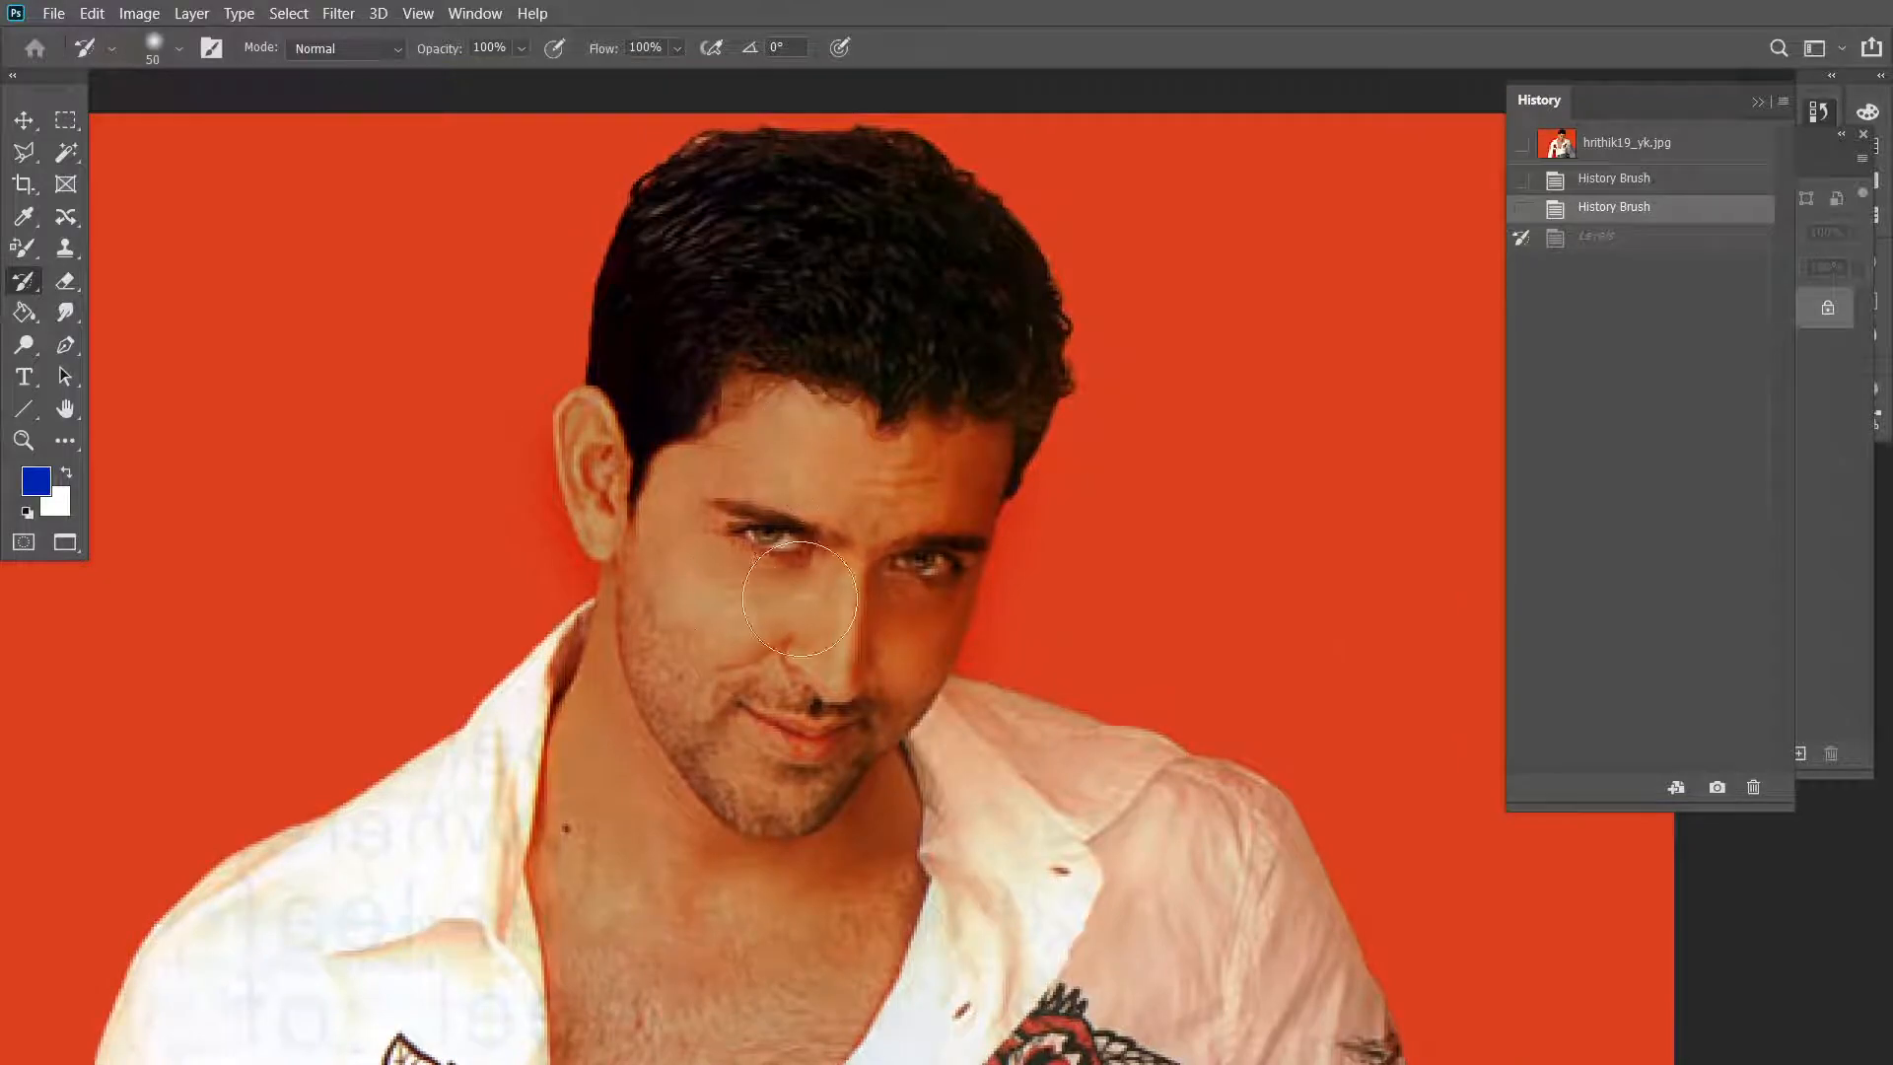
mouse_move(862, 616)
mouse_down()
mouse_move(753, 722)
mouse_move(769, 711)
mouse_up()
mouse_move(769, 729)
mouse_down()
mouse_move(896, 436)
mouse_move(888, 246)
mouse_move(475, 549)
mouse_move(499, 884)
mouse_move(672, 607)
mouse_up()
Step: Try painting the Levels state over the raised knee of the jeans with the History Brush
mouse_move(856, 386)
mouse_down()
mouse_move(931, 402)
mouse_move(963, 452)
mouse_move(741, 229)
mouse_up()
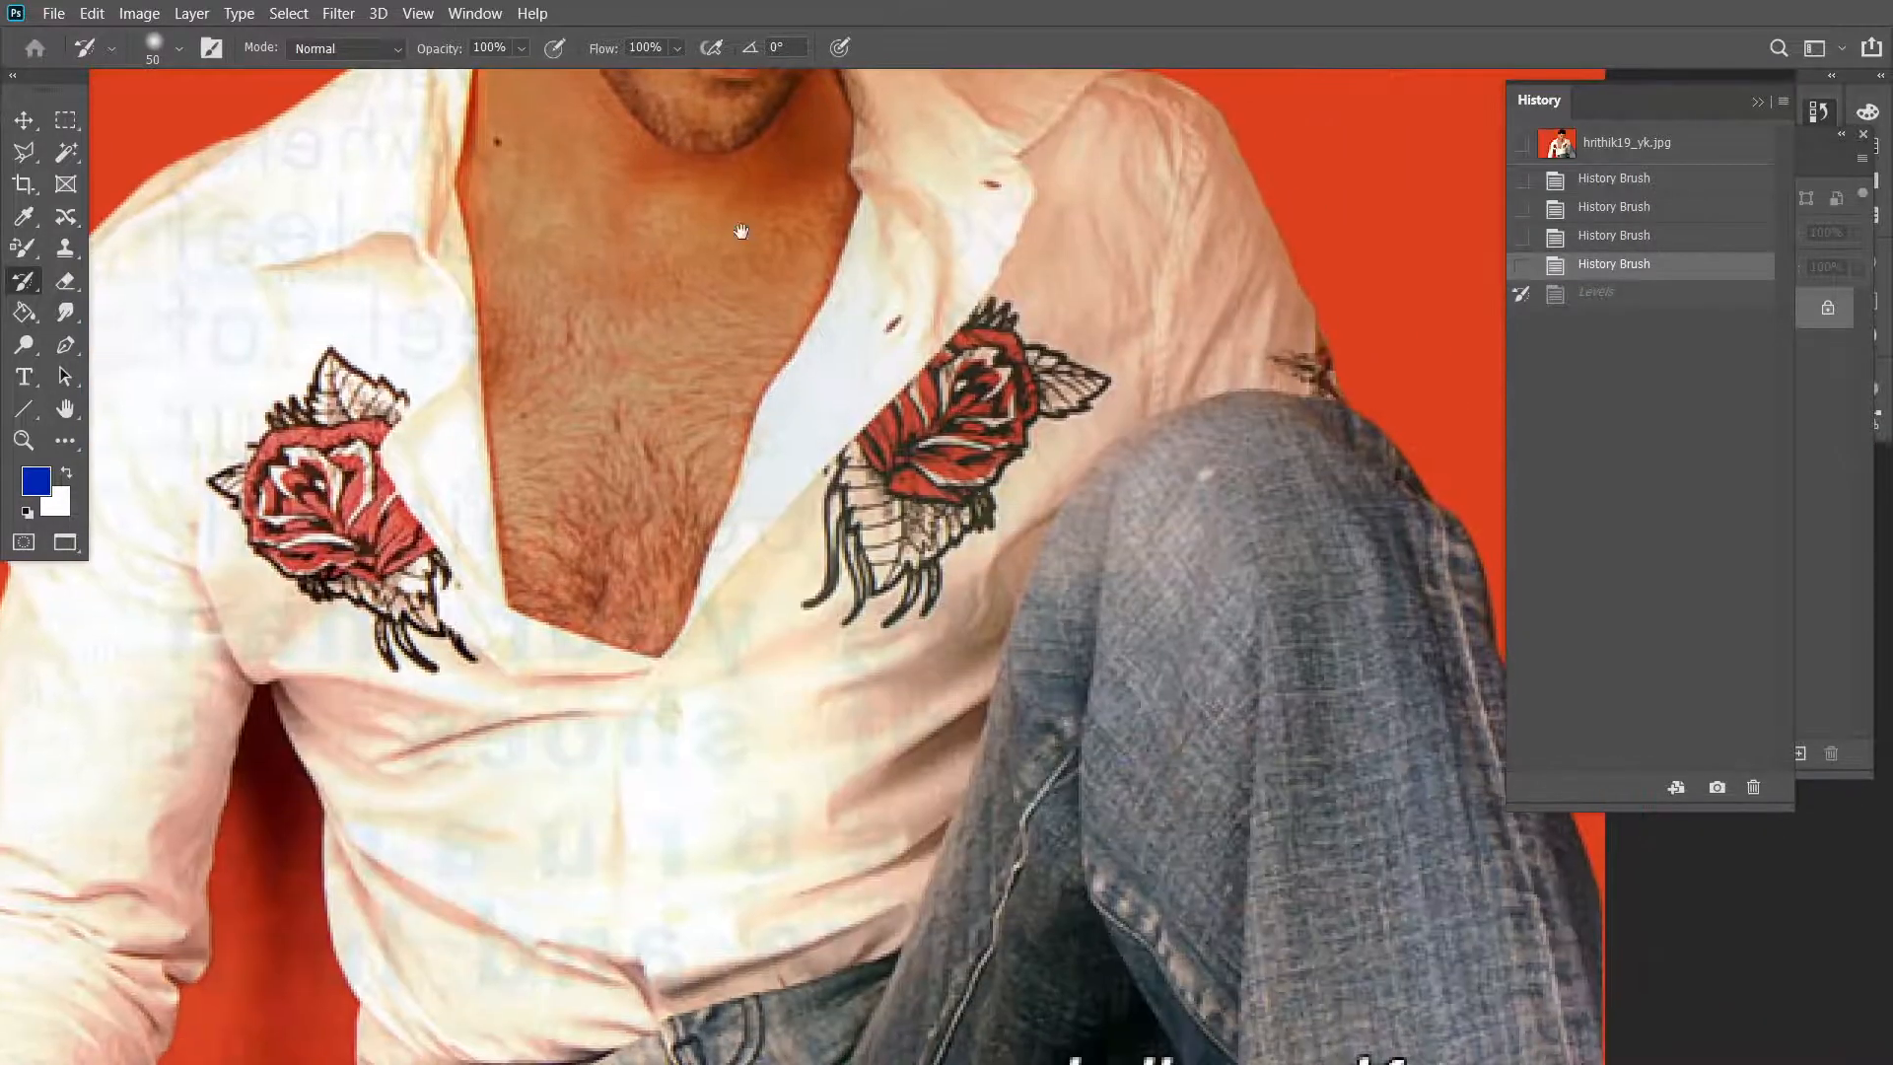
mouse_move(1255, 569)
mouse_down()
mouse_move(1362, 753)
mouse_move(1275, 622)
mouse_move(1281, 670)
mouse_up()
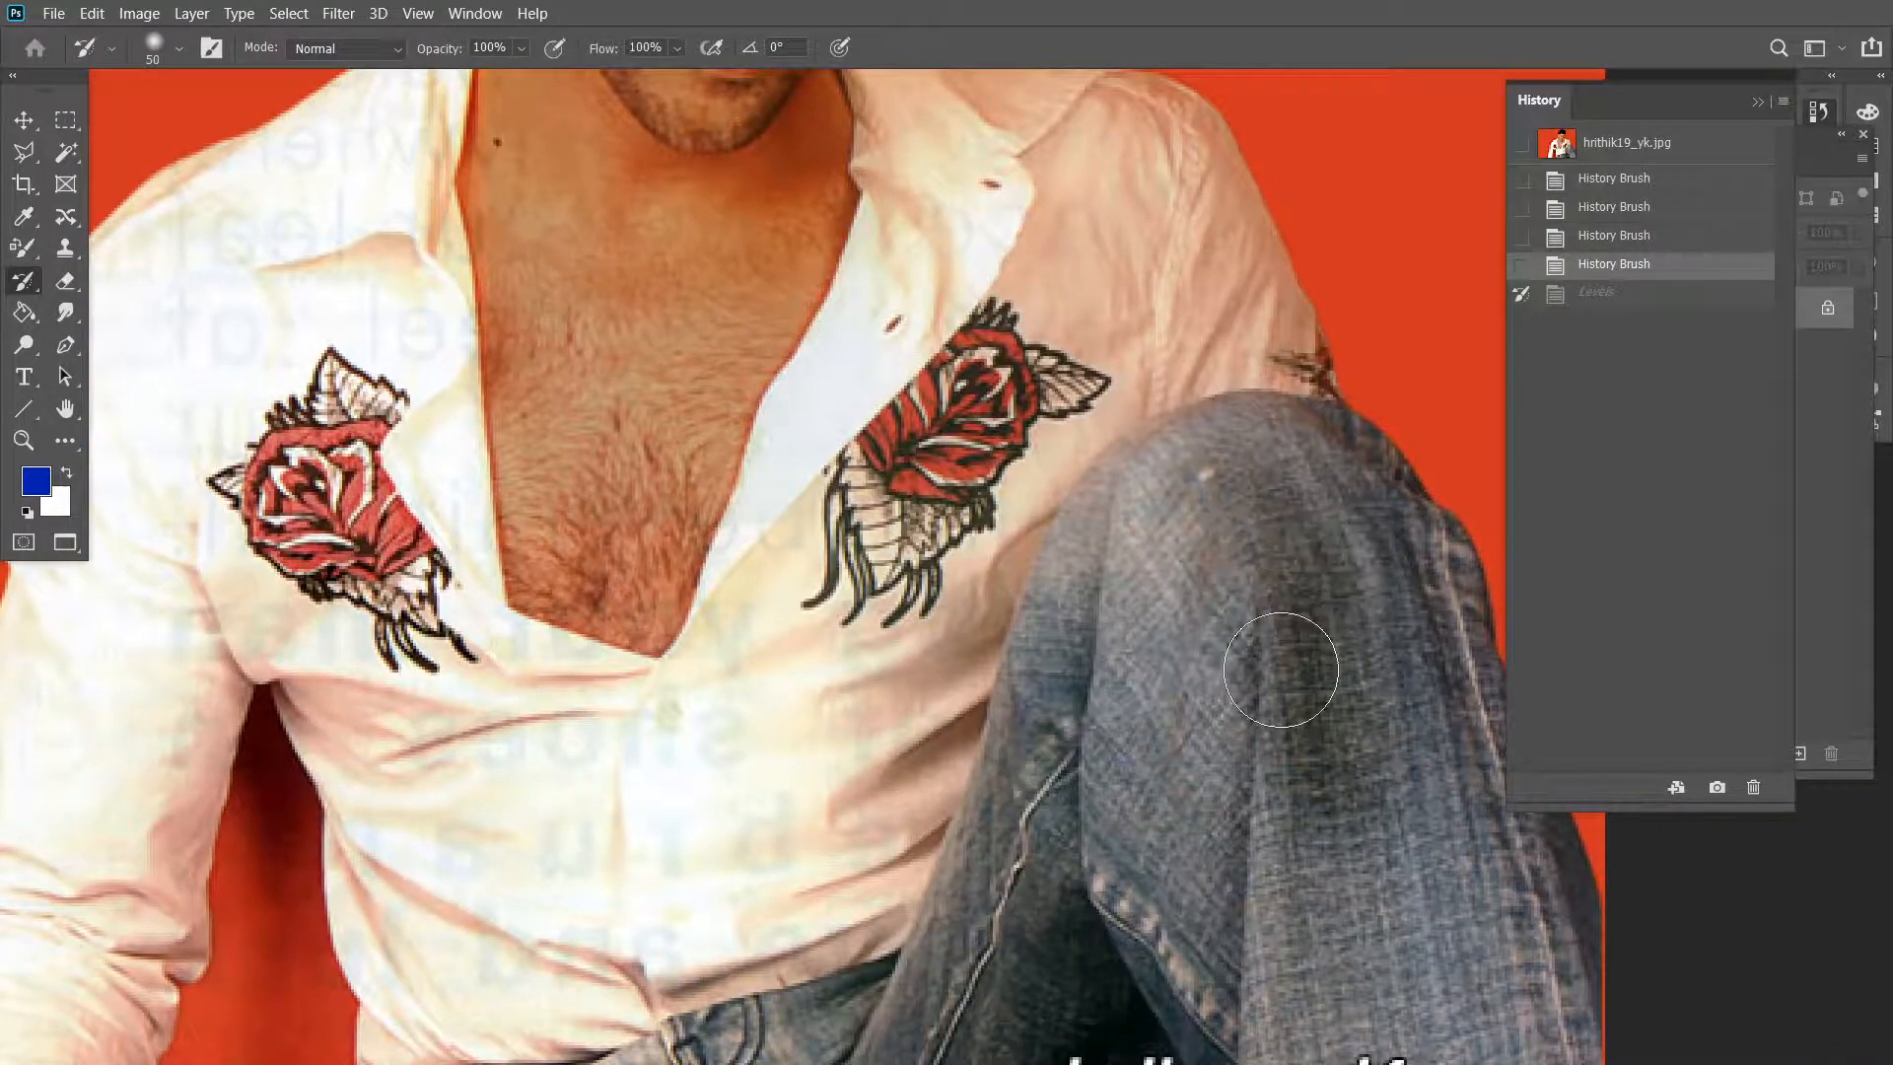
key(ctrl+z)
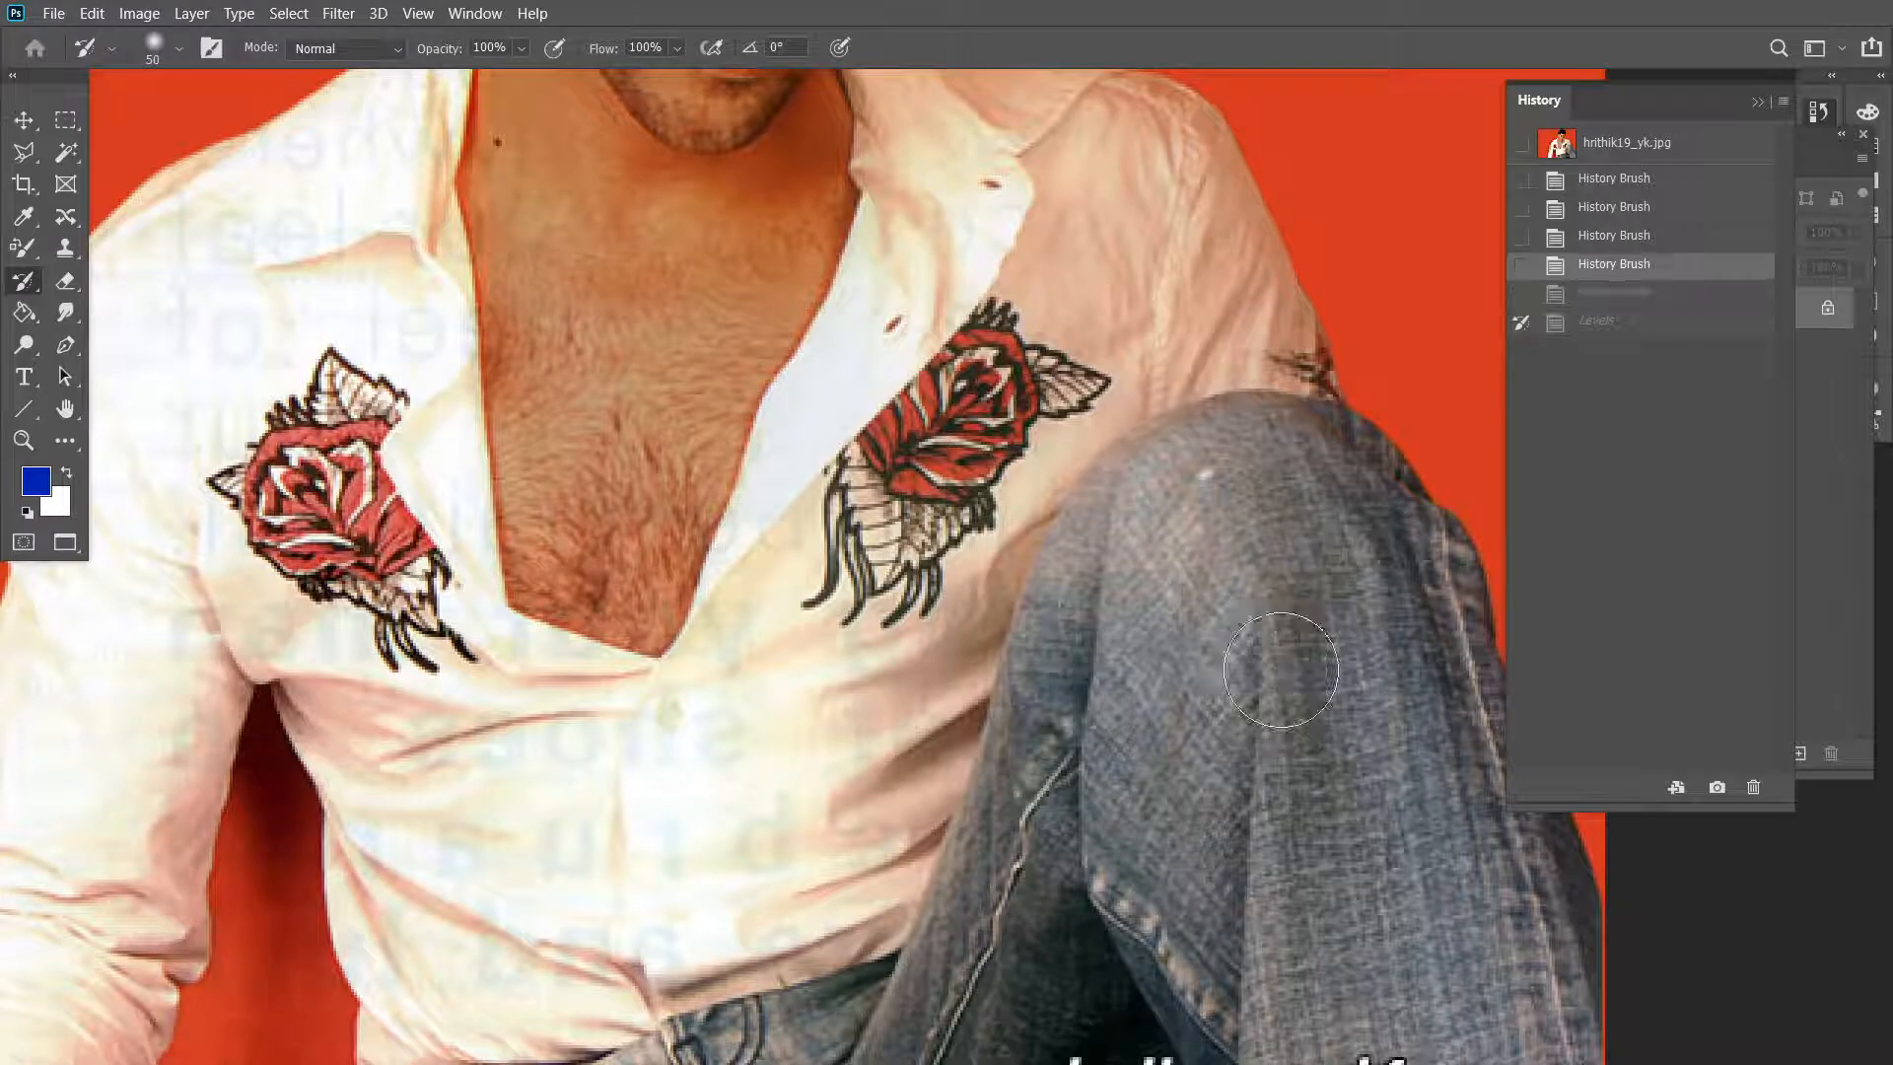
Step: Desaturate the whole image and return to the last History Brush state, using the Desaturate state as the brush source
key(ctrl+0)
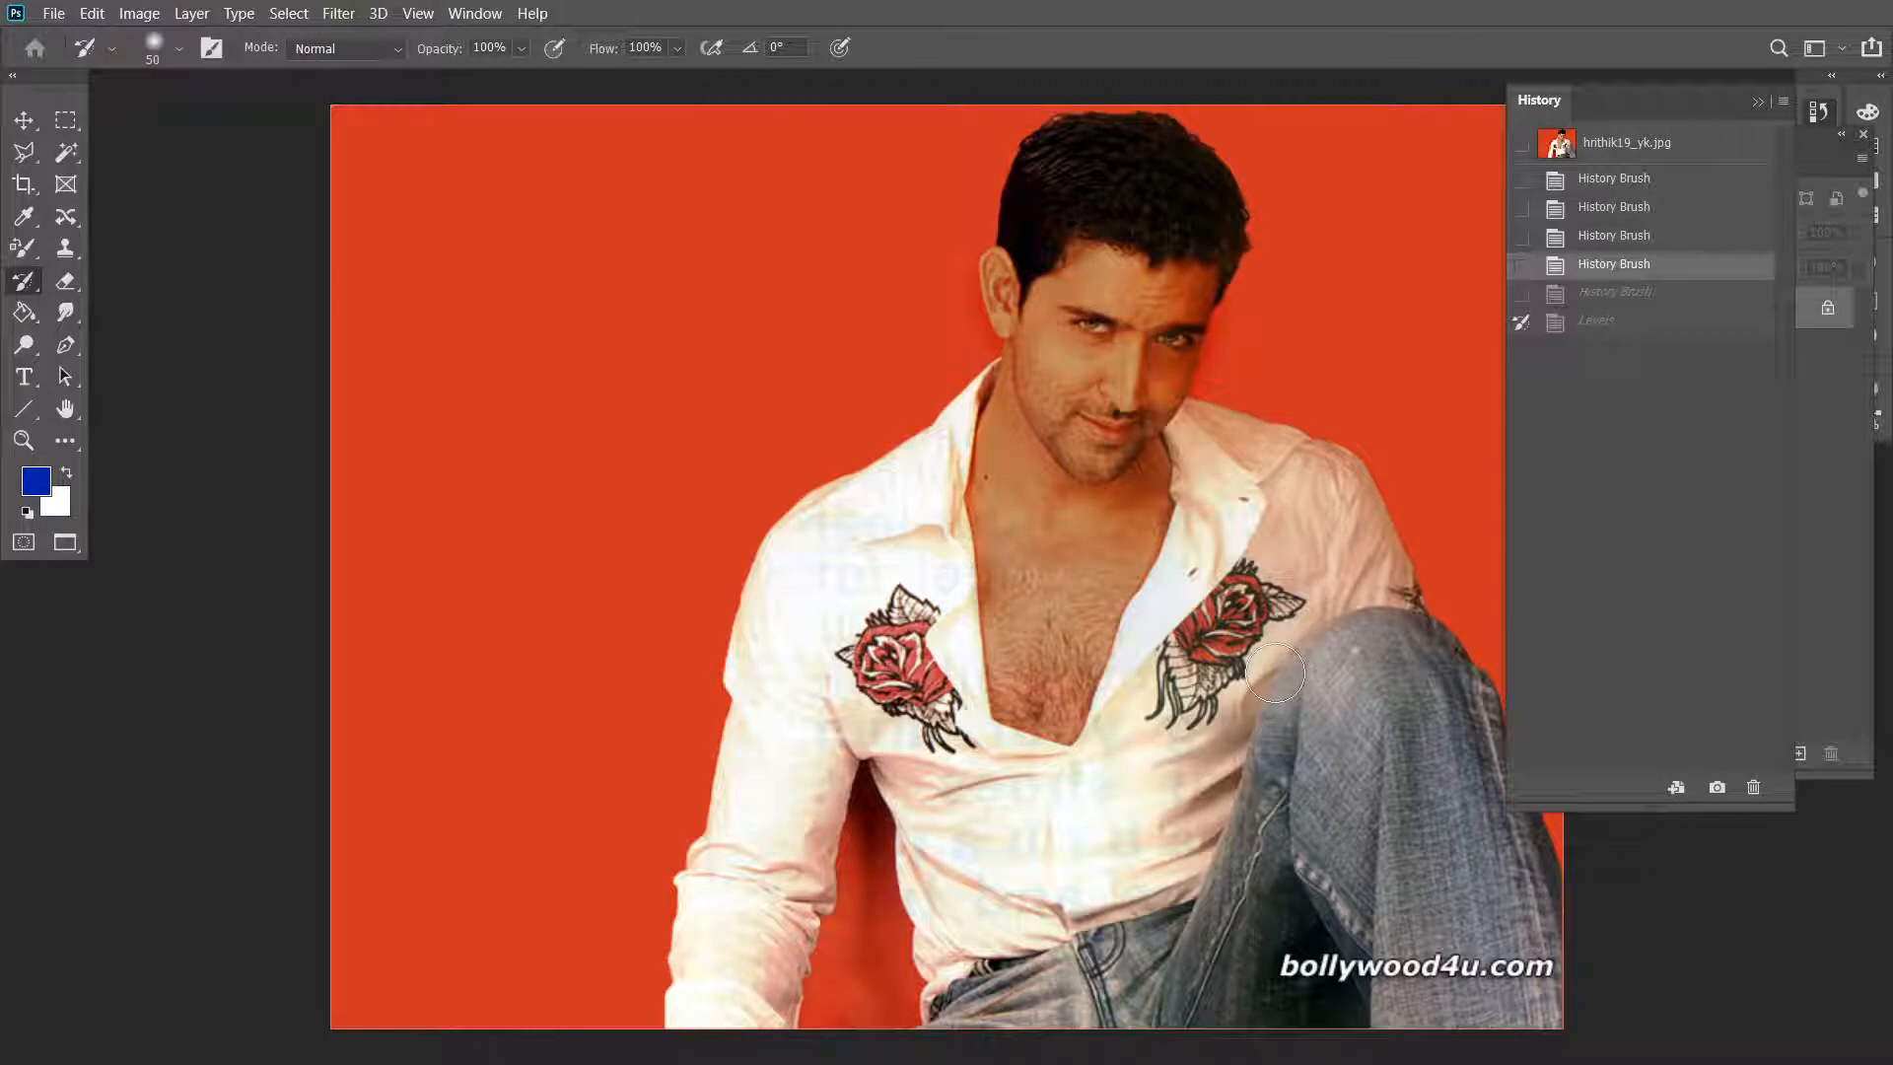
click(24, 120)
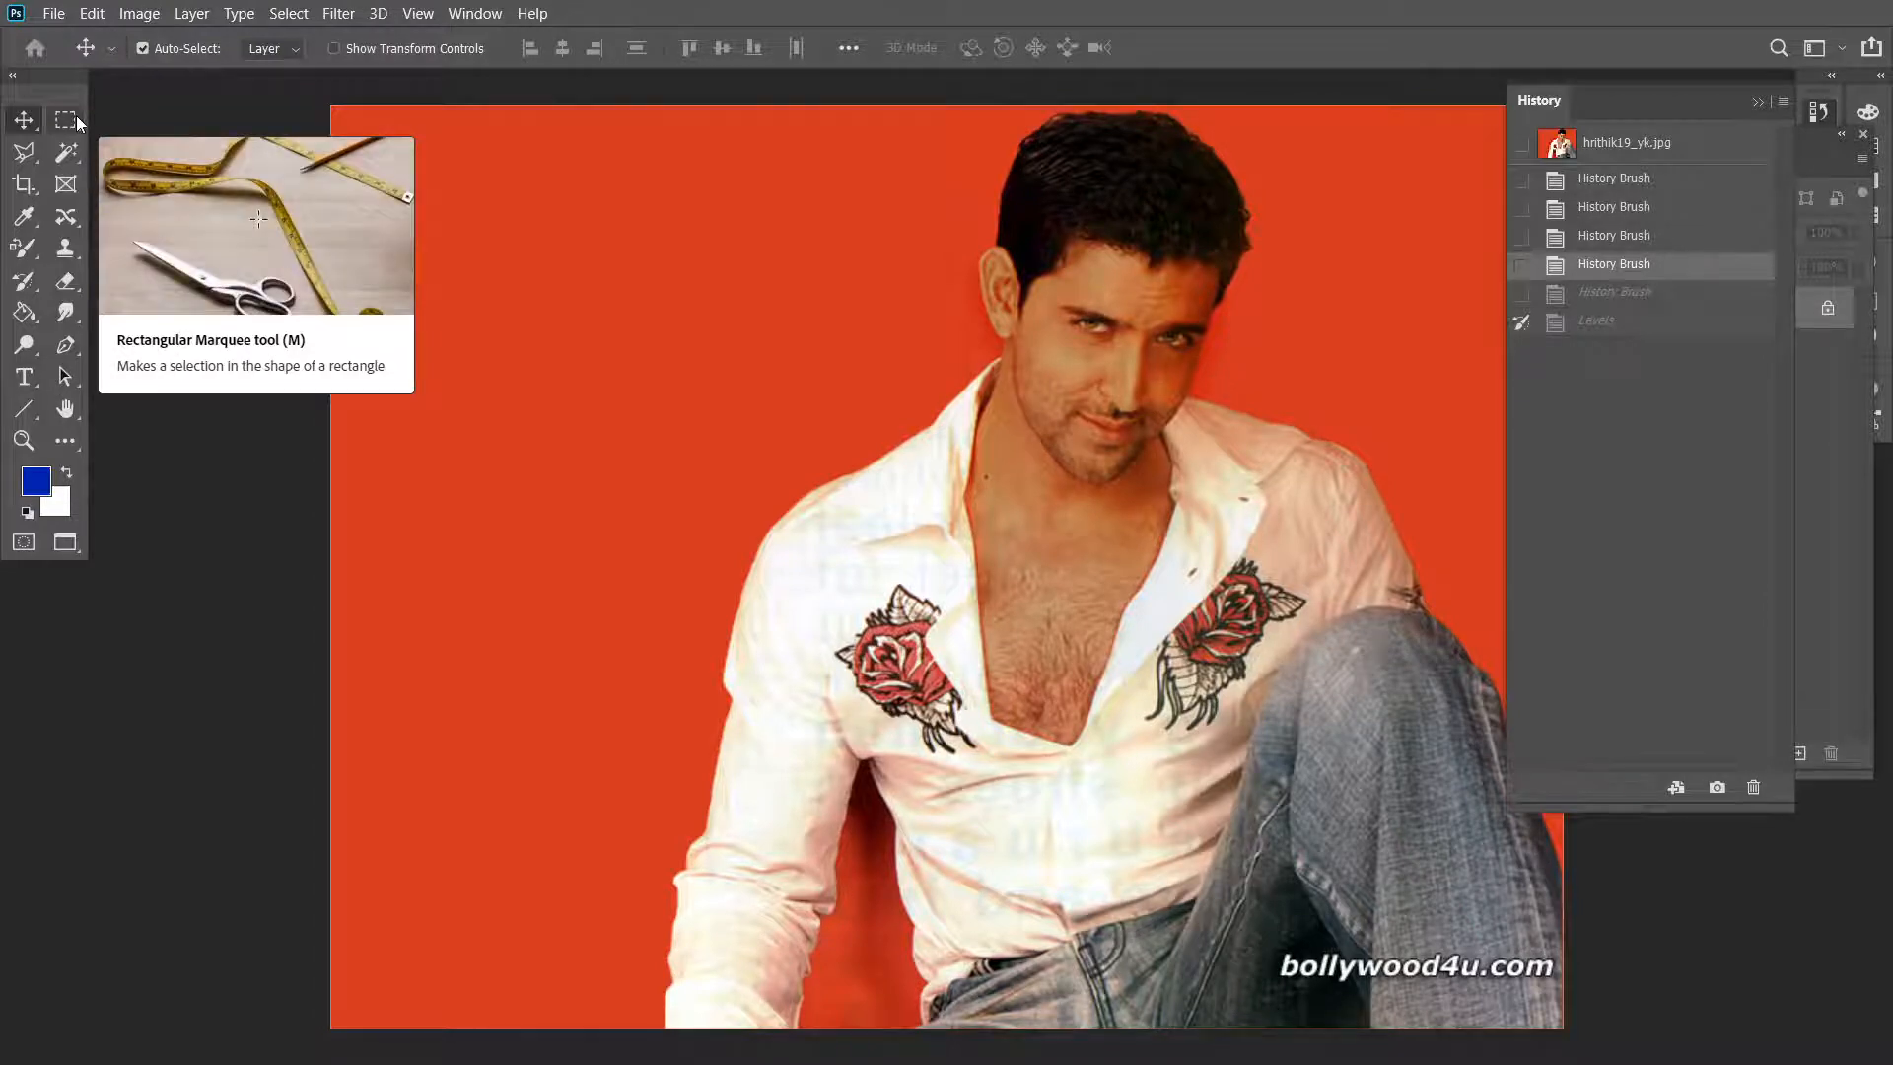
key(ctrl+shift+u)
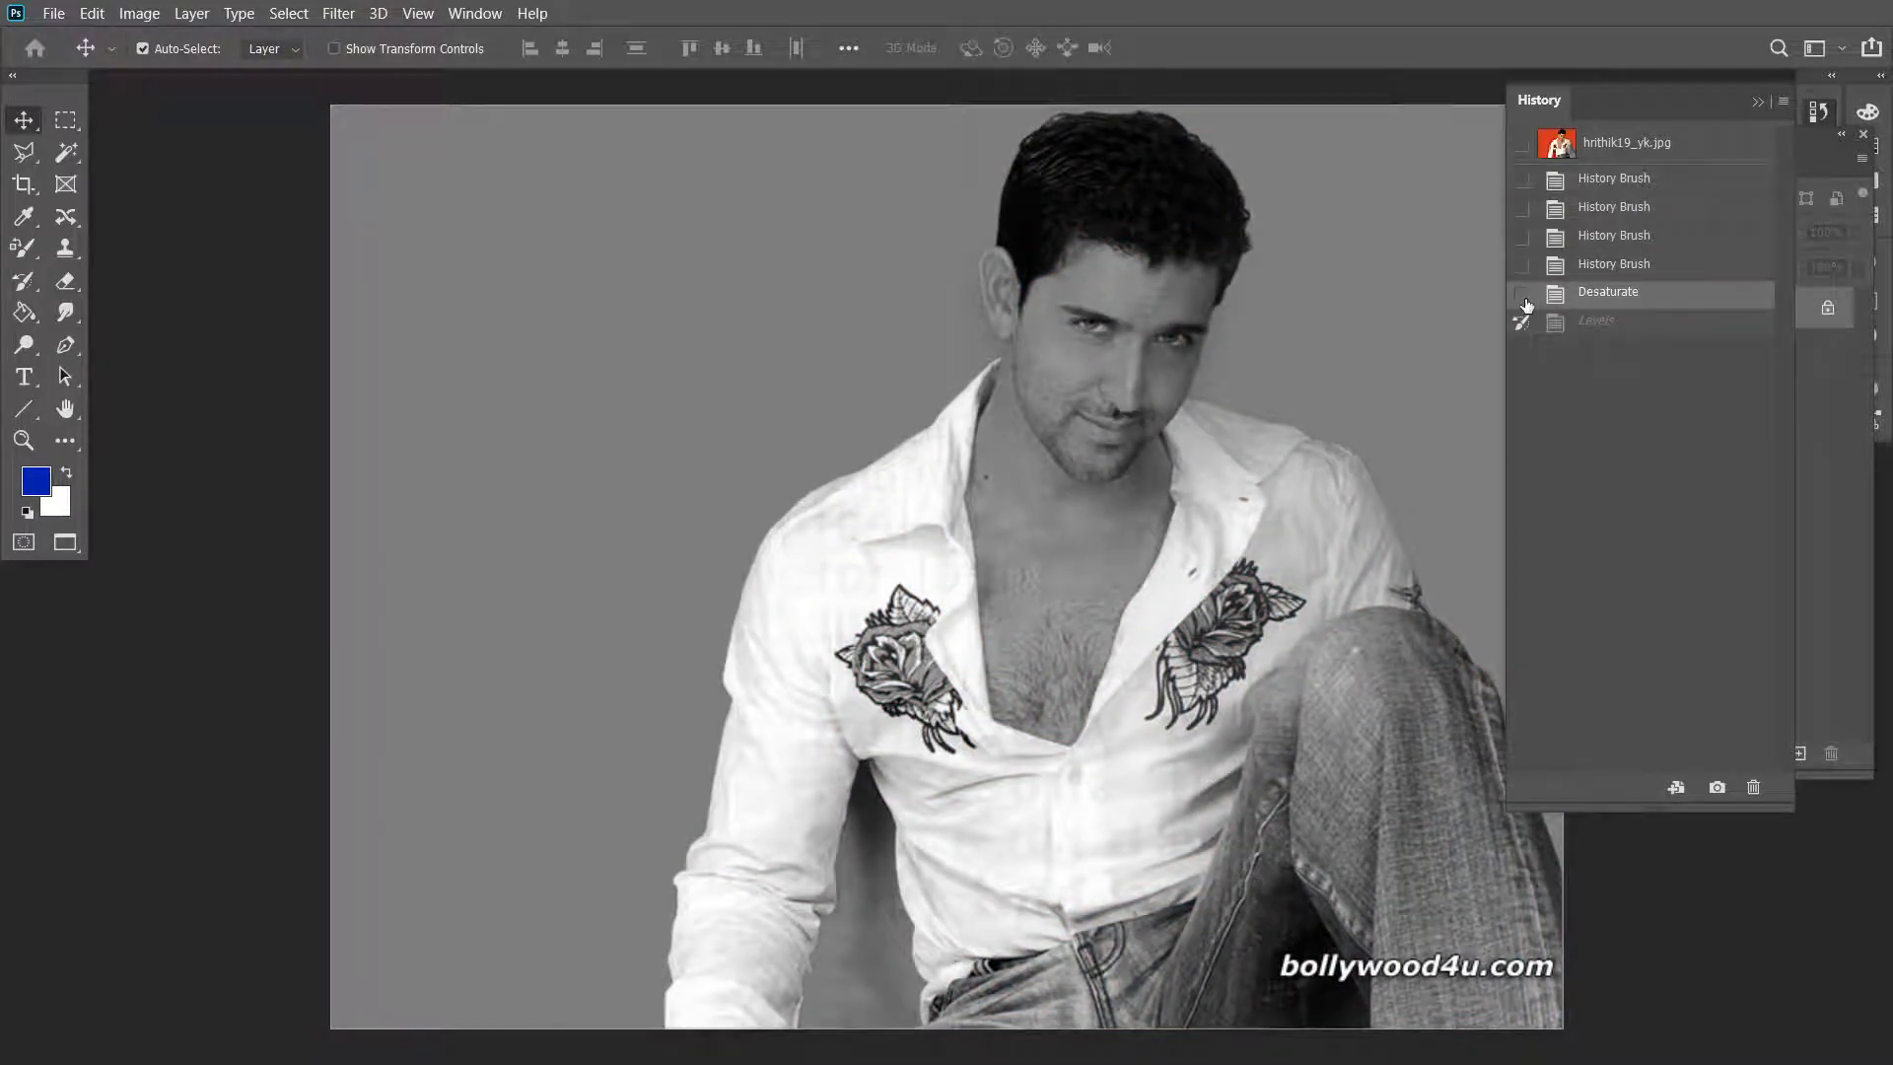
click(1618, 264)
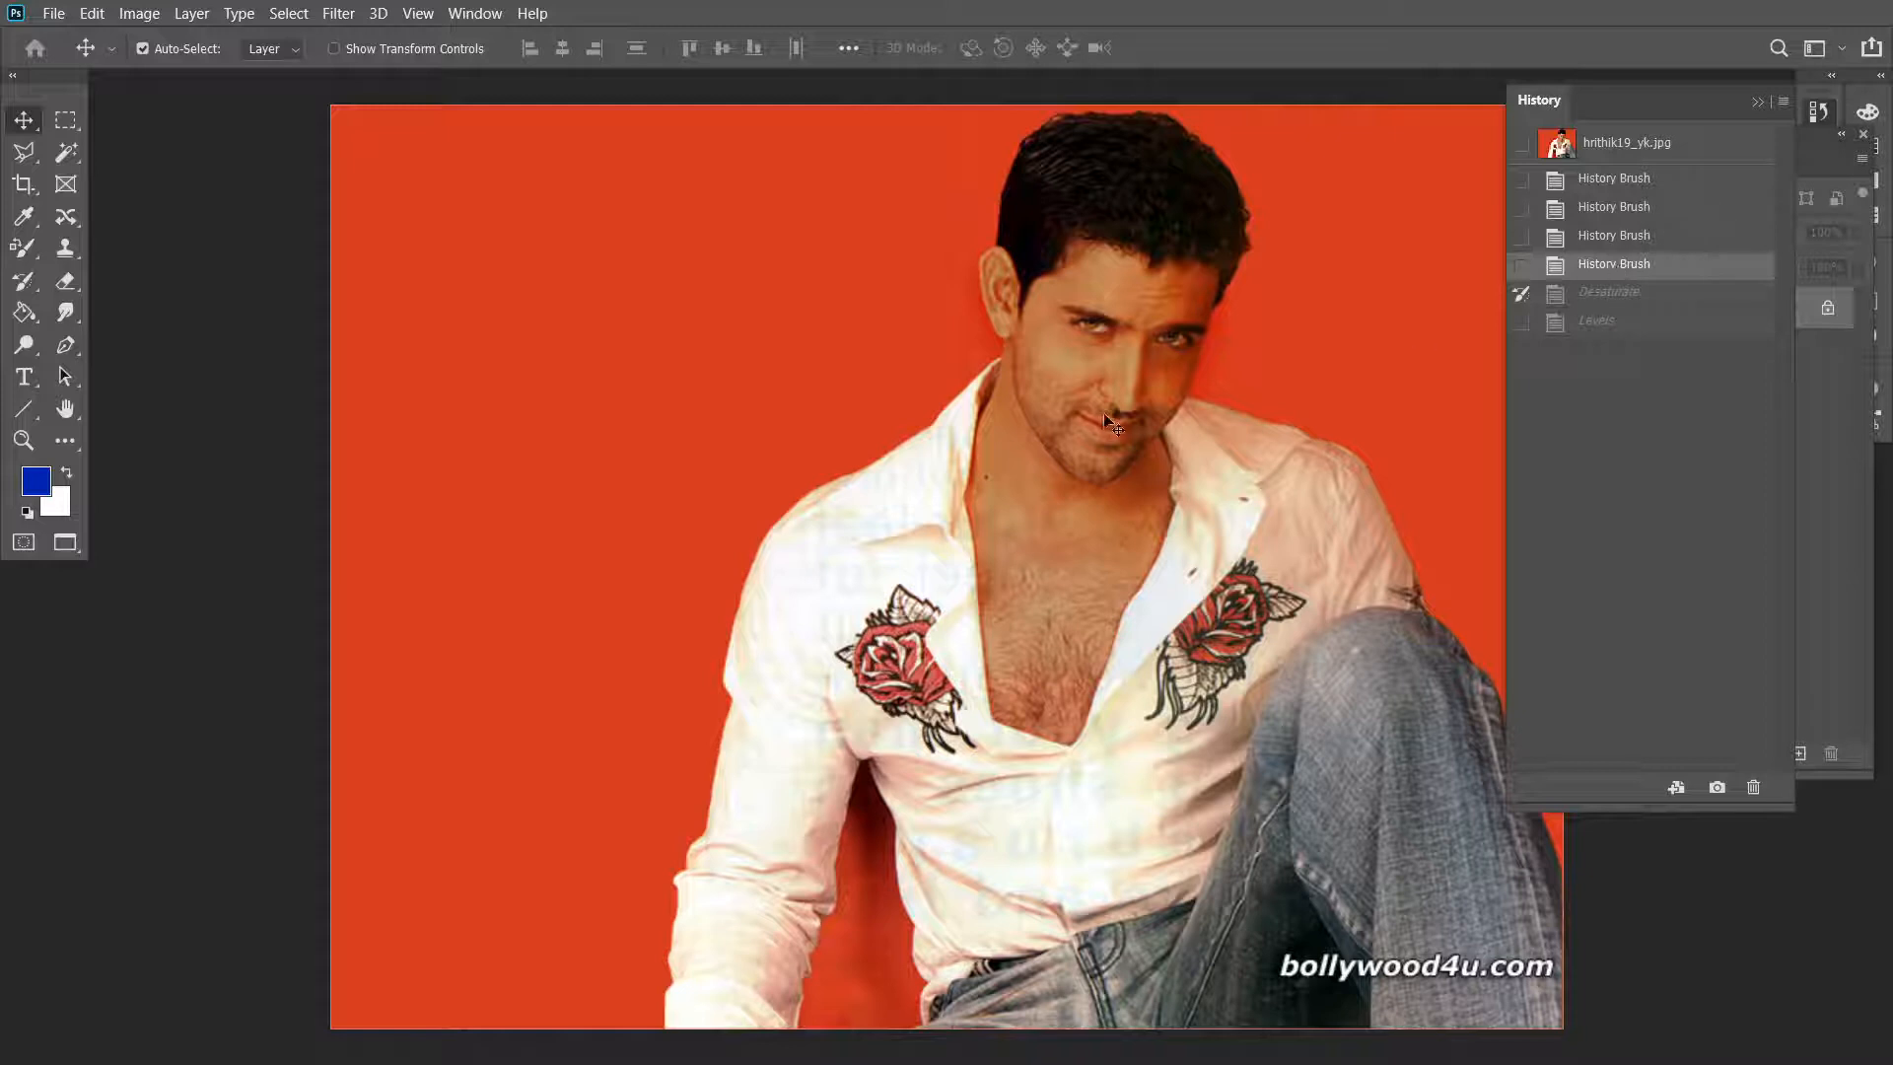
Step: Paint the desaturated state over the man's face, ear, neck and chest with the History Brush
key(y)
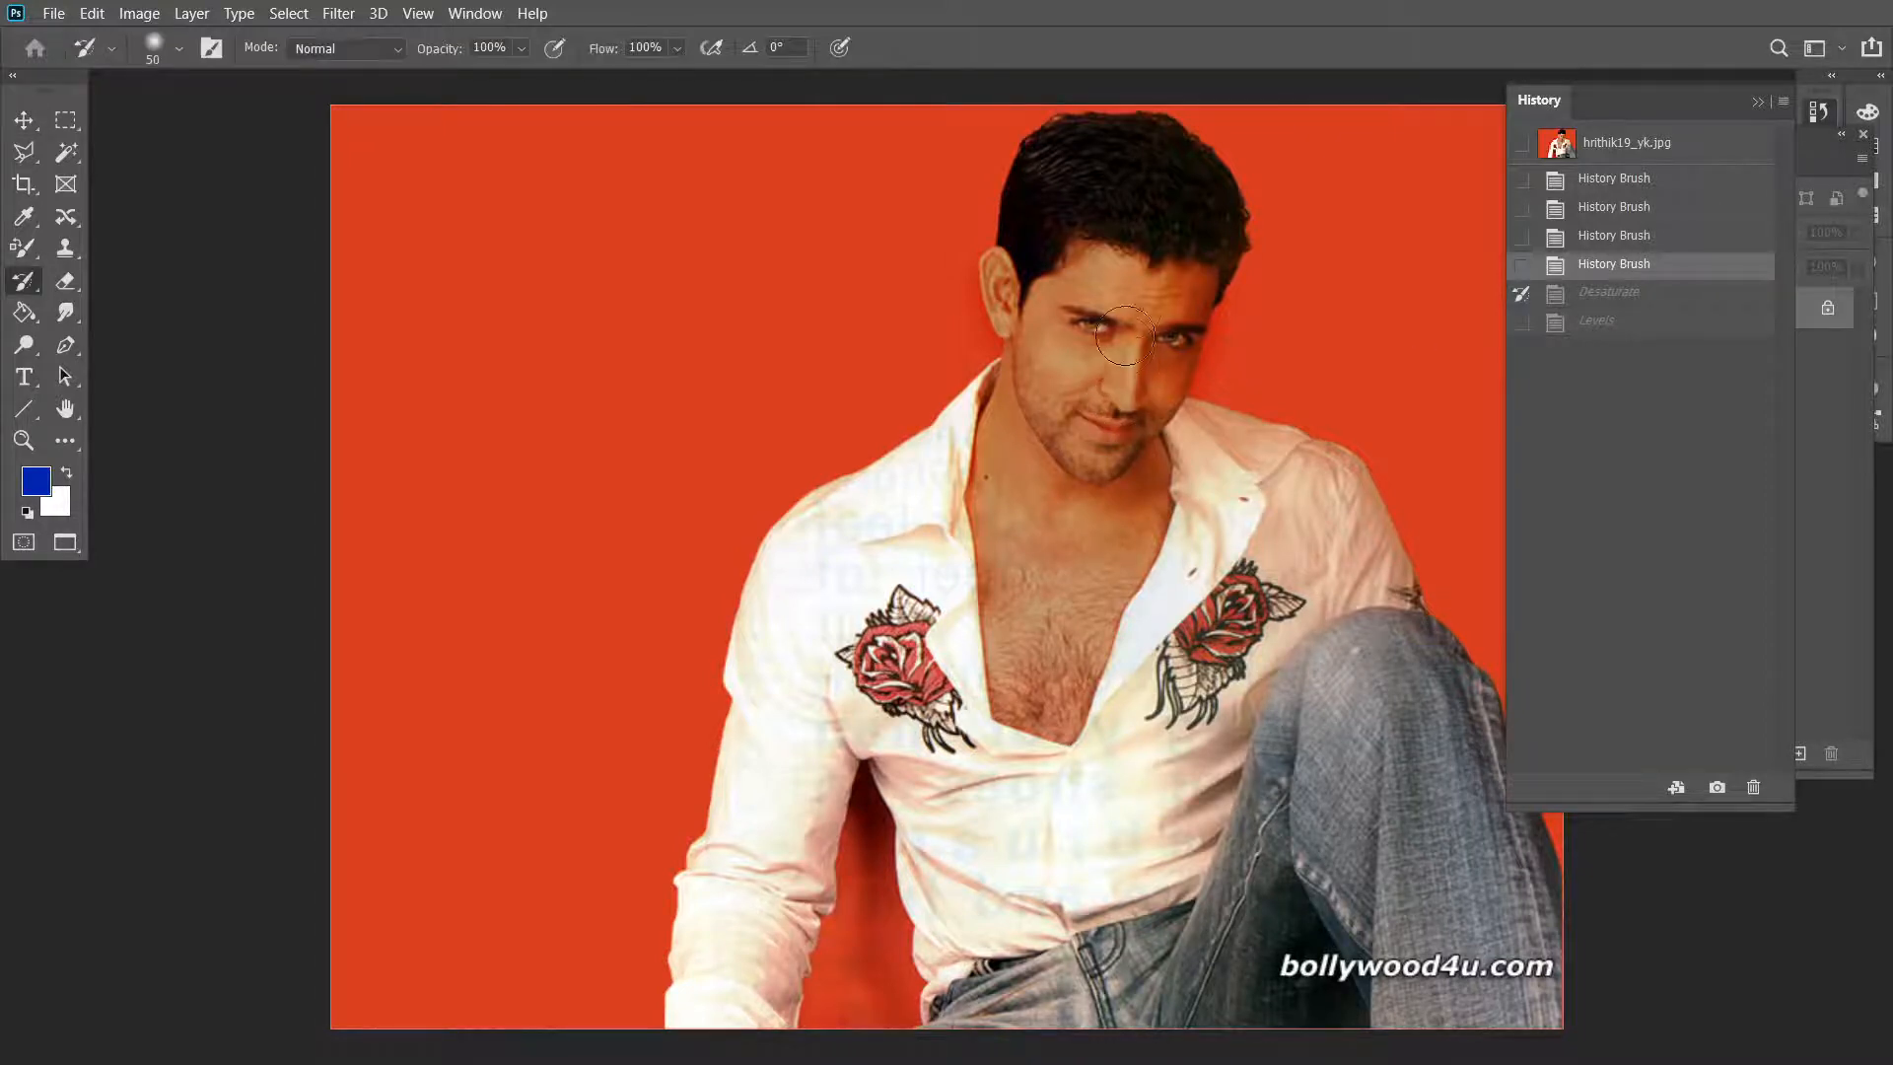
mouse_move(1124, 336)
mouse_down()
mouse_move(1121, 302)
mouse_move(1089, 283)
mouse_move(1039, 309)
mouse_move(1016, 493)
mouse_move(1087, 424)
mouse_up()
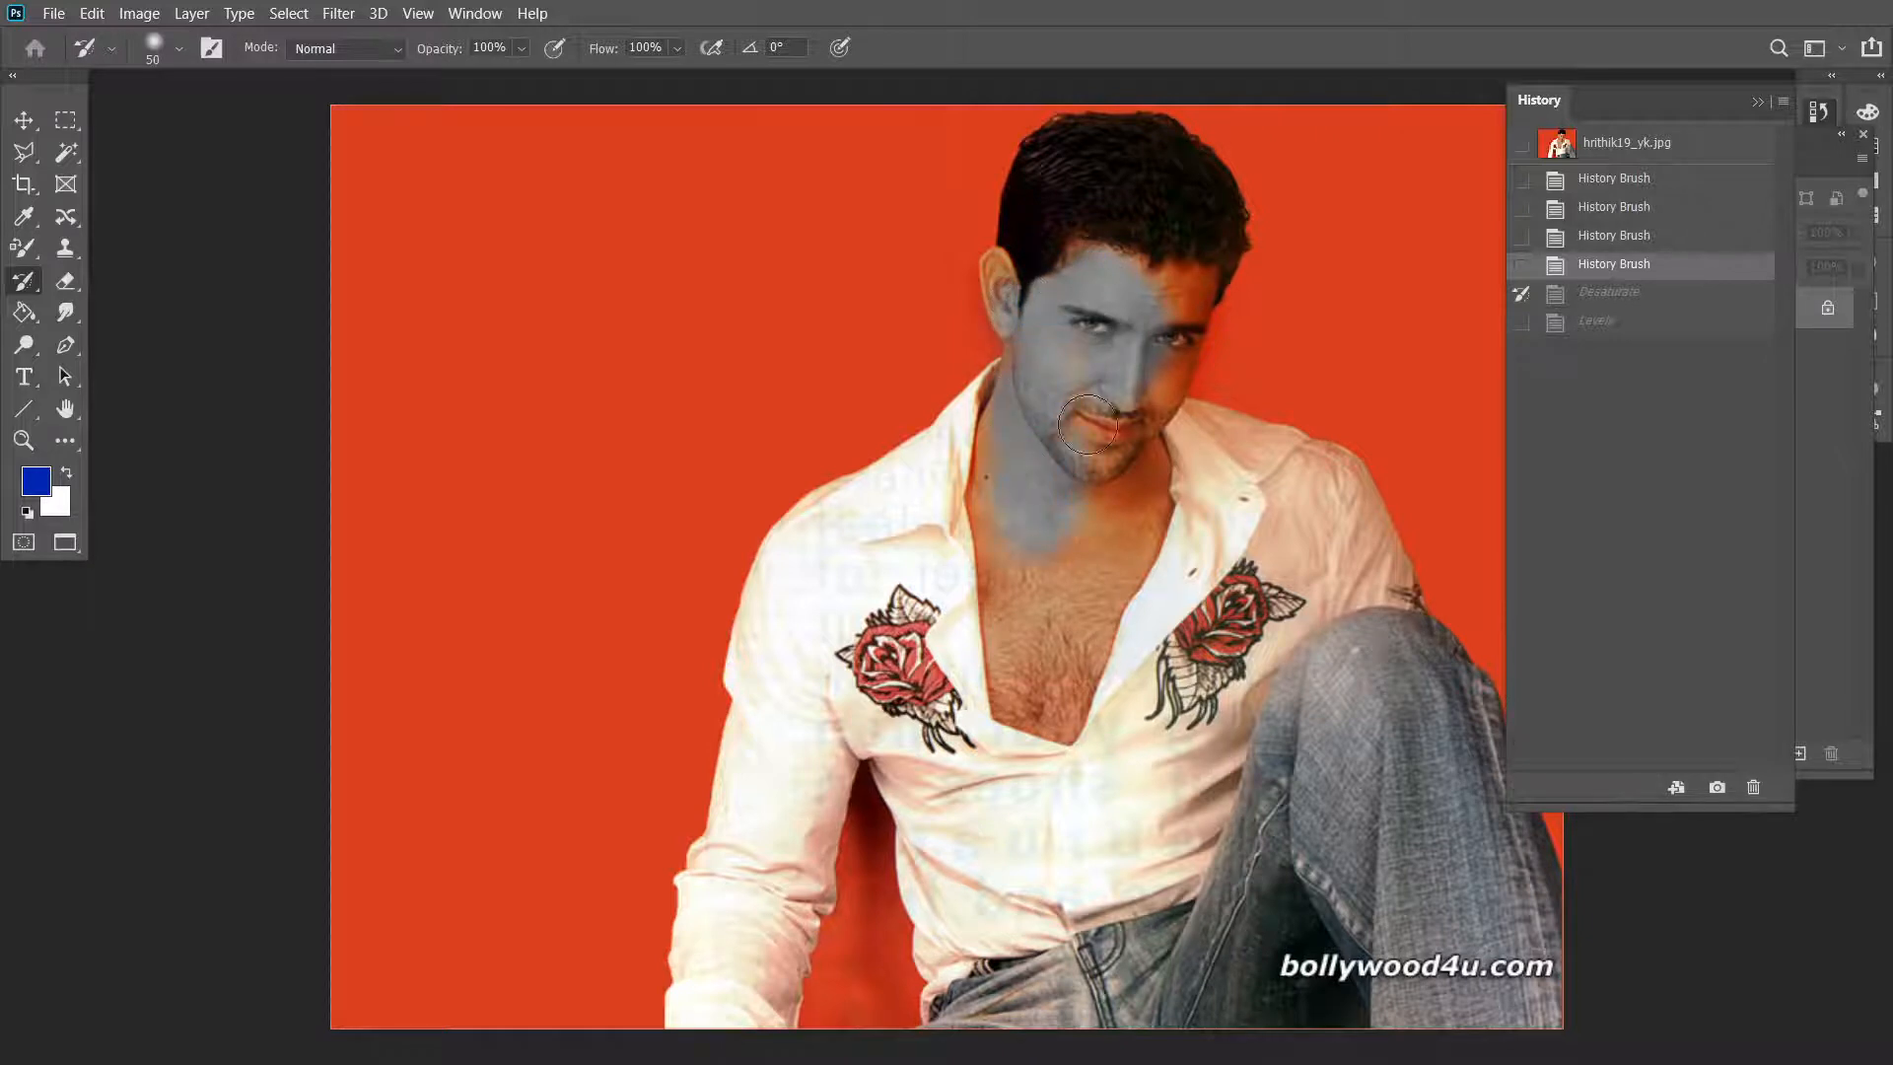
drag(1160, 320, 1188, 291)
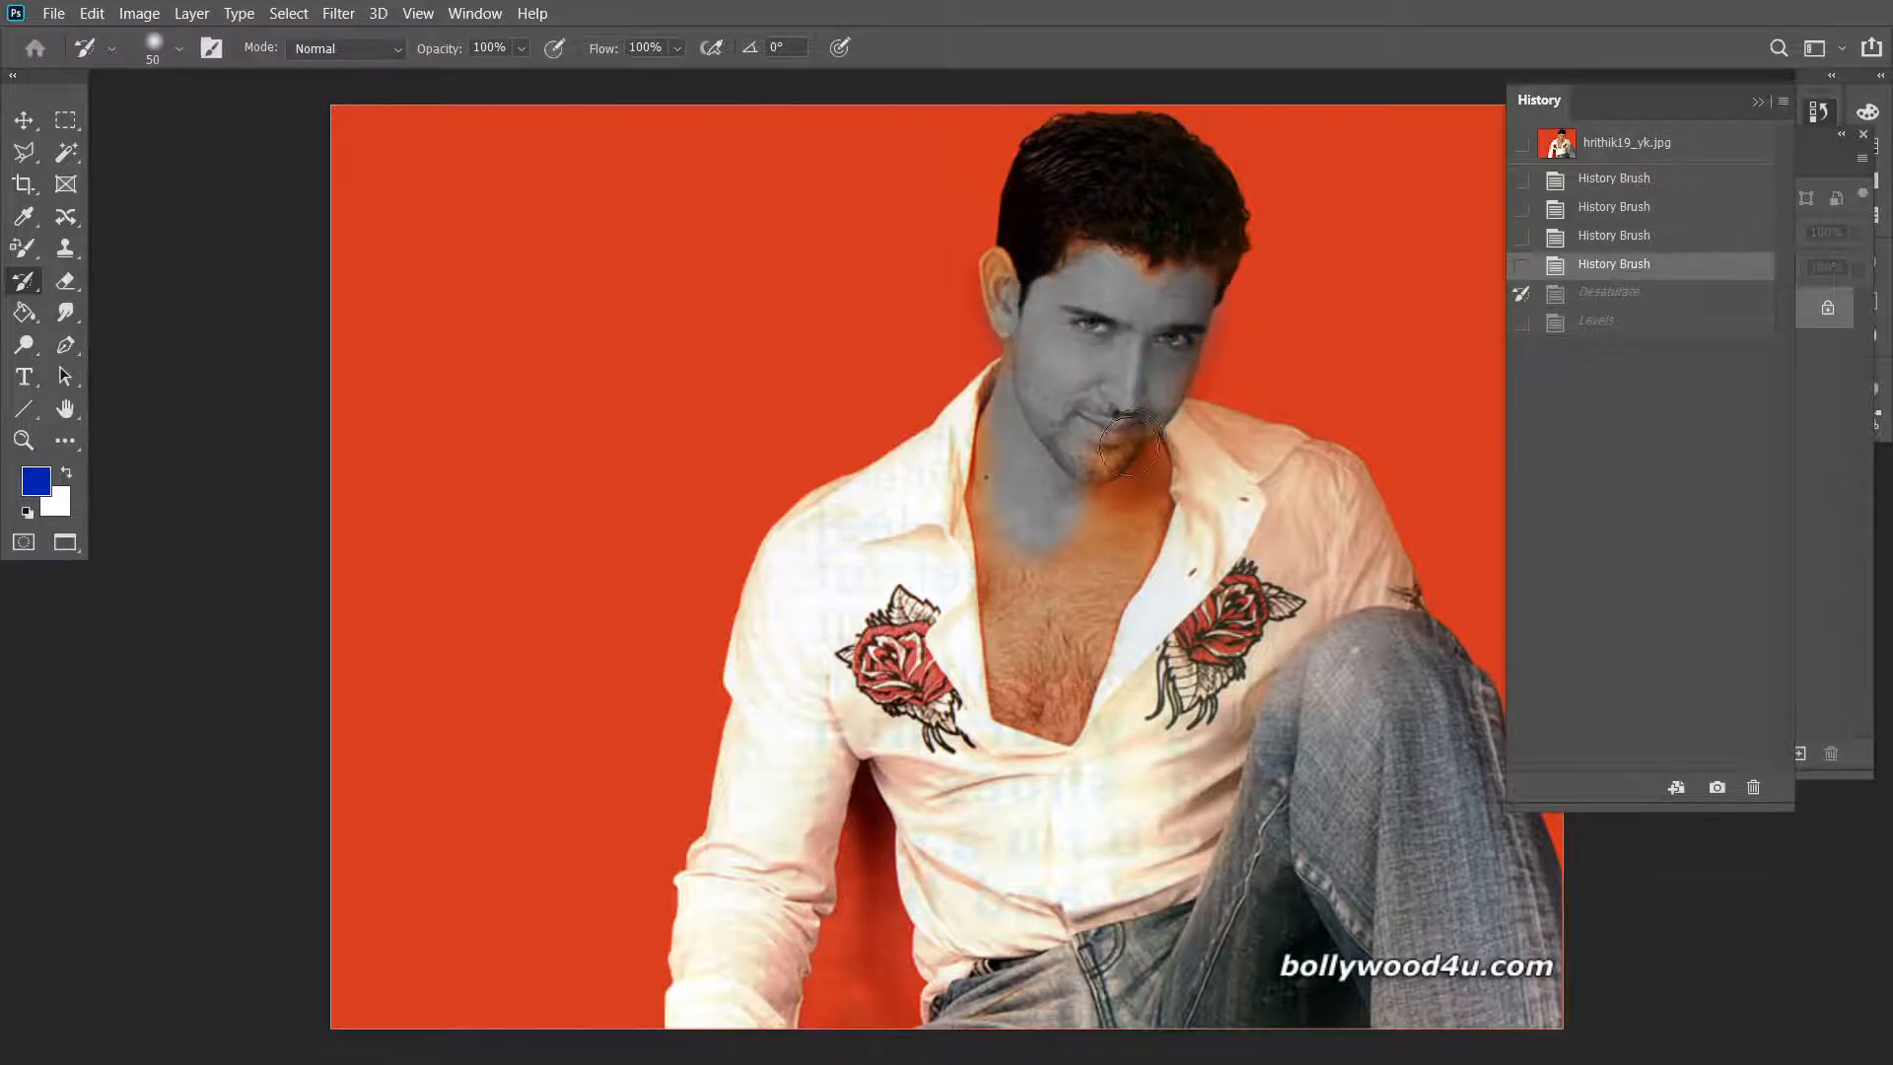
mouse_move(1131, 446)
mouse_down()
mouse_move(1124, 554)
mouse_move(1150, 488)
mouse_move(1051, 707)
mouse_move(1075, 735)
mouse_move(1004, 674)
mouse_move(1033, 546)
mouse_move(1063, 543)
mouse_move(1059, 511)
mouse_move(1068, 529)
mouse_move(1055, 513)
mouse_move(1011, 605)
mouse_move(990, 518)
mouse_move(999, 406)
mouse_move(1081, 255)
mouse_move(1202, 275)
mouse_move(1185, 316)
mouse_move(1103, 348)
mouse_move(1001, 271)
mouse_move(1049, 389)
mouse_move(1030, 468)
mouse_move(1144, 445)
mouse_move(1128, 516)
mouse_move(1046, 541)
mouse_move(1032, 411)
mouse_move(1025, 651)
mouse_move(1000, 585)
mouse_move(1003, 613)
mouse_move(1064, 586)
mouse_up()
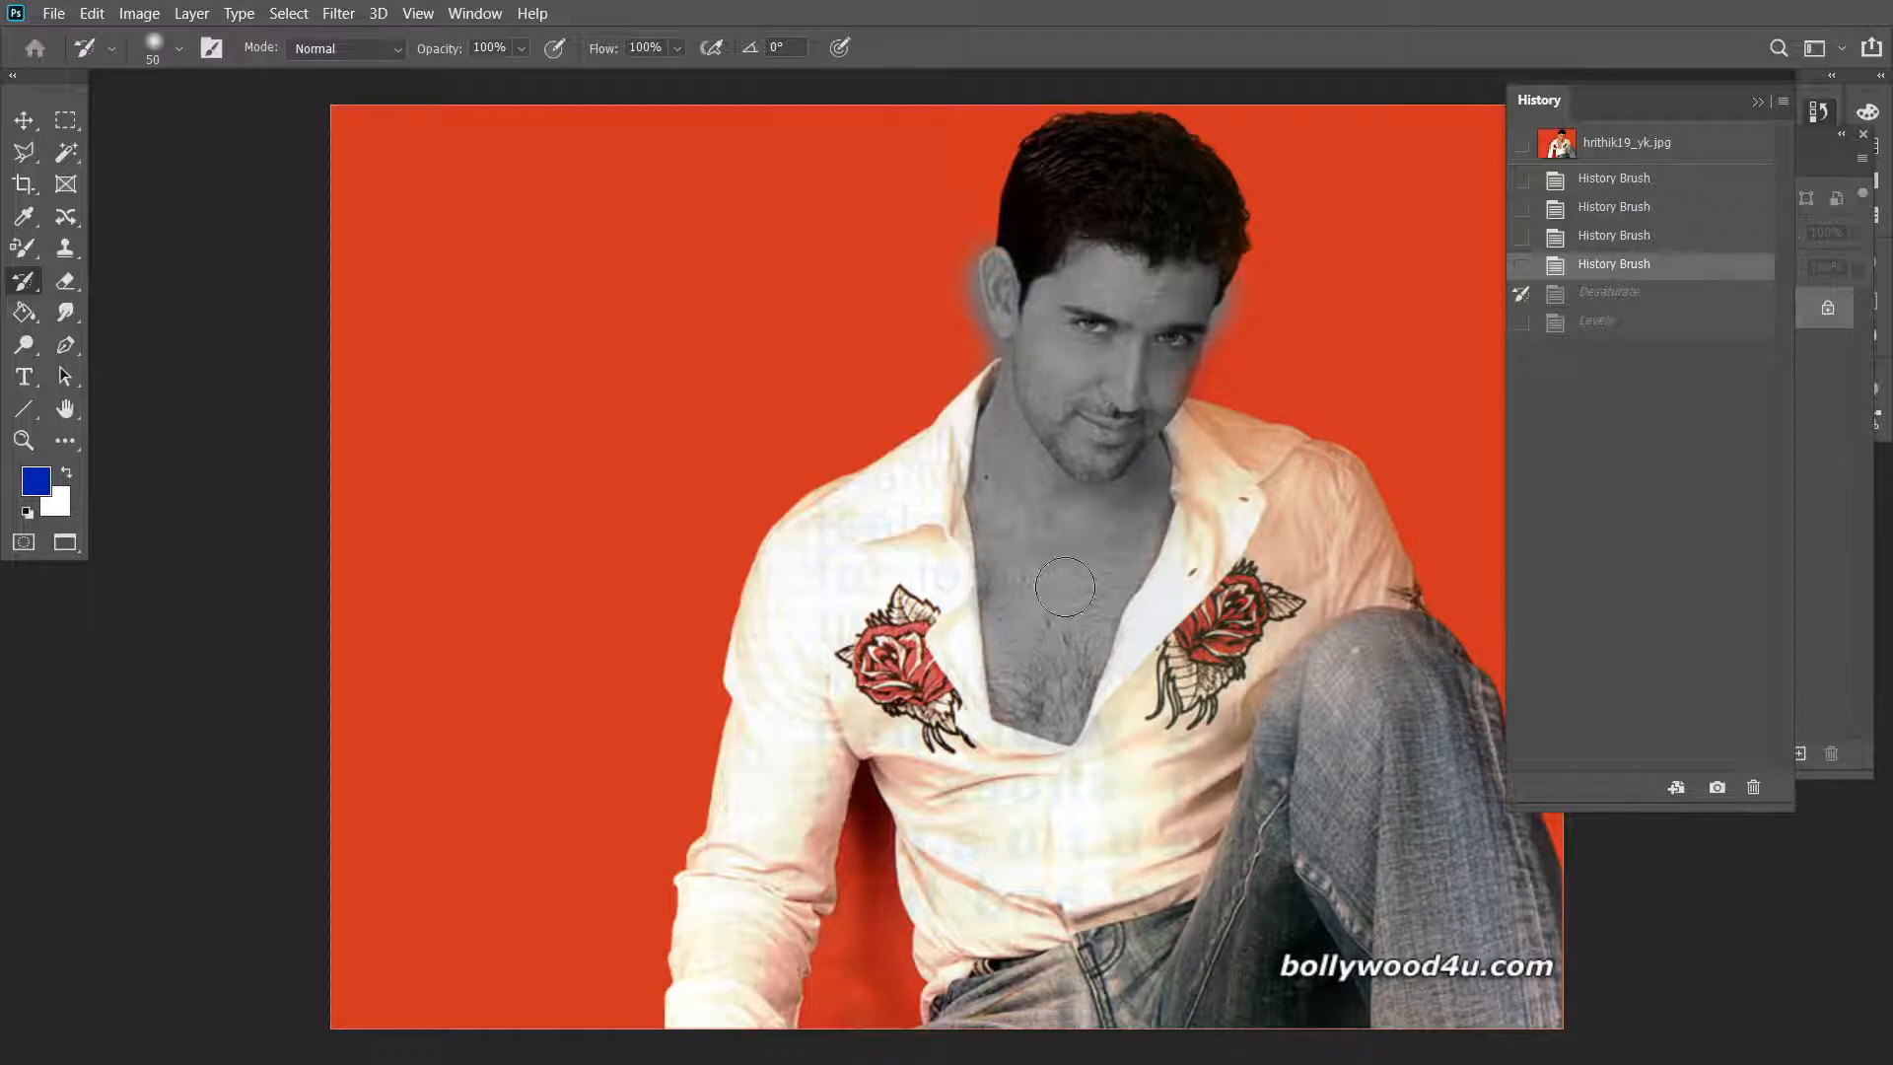
drag(1125, 325, 1114, 307)
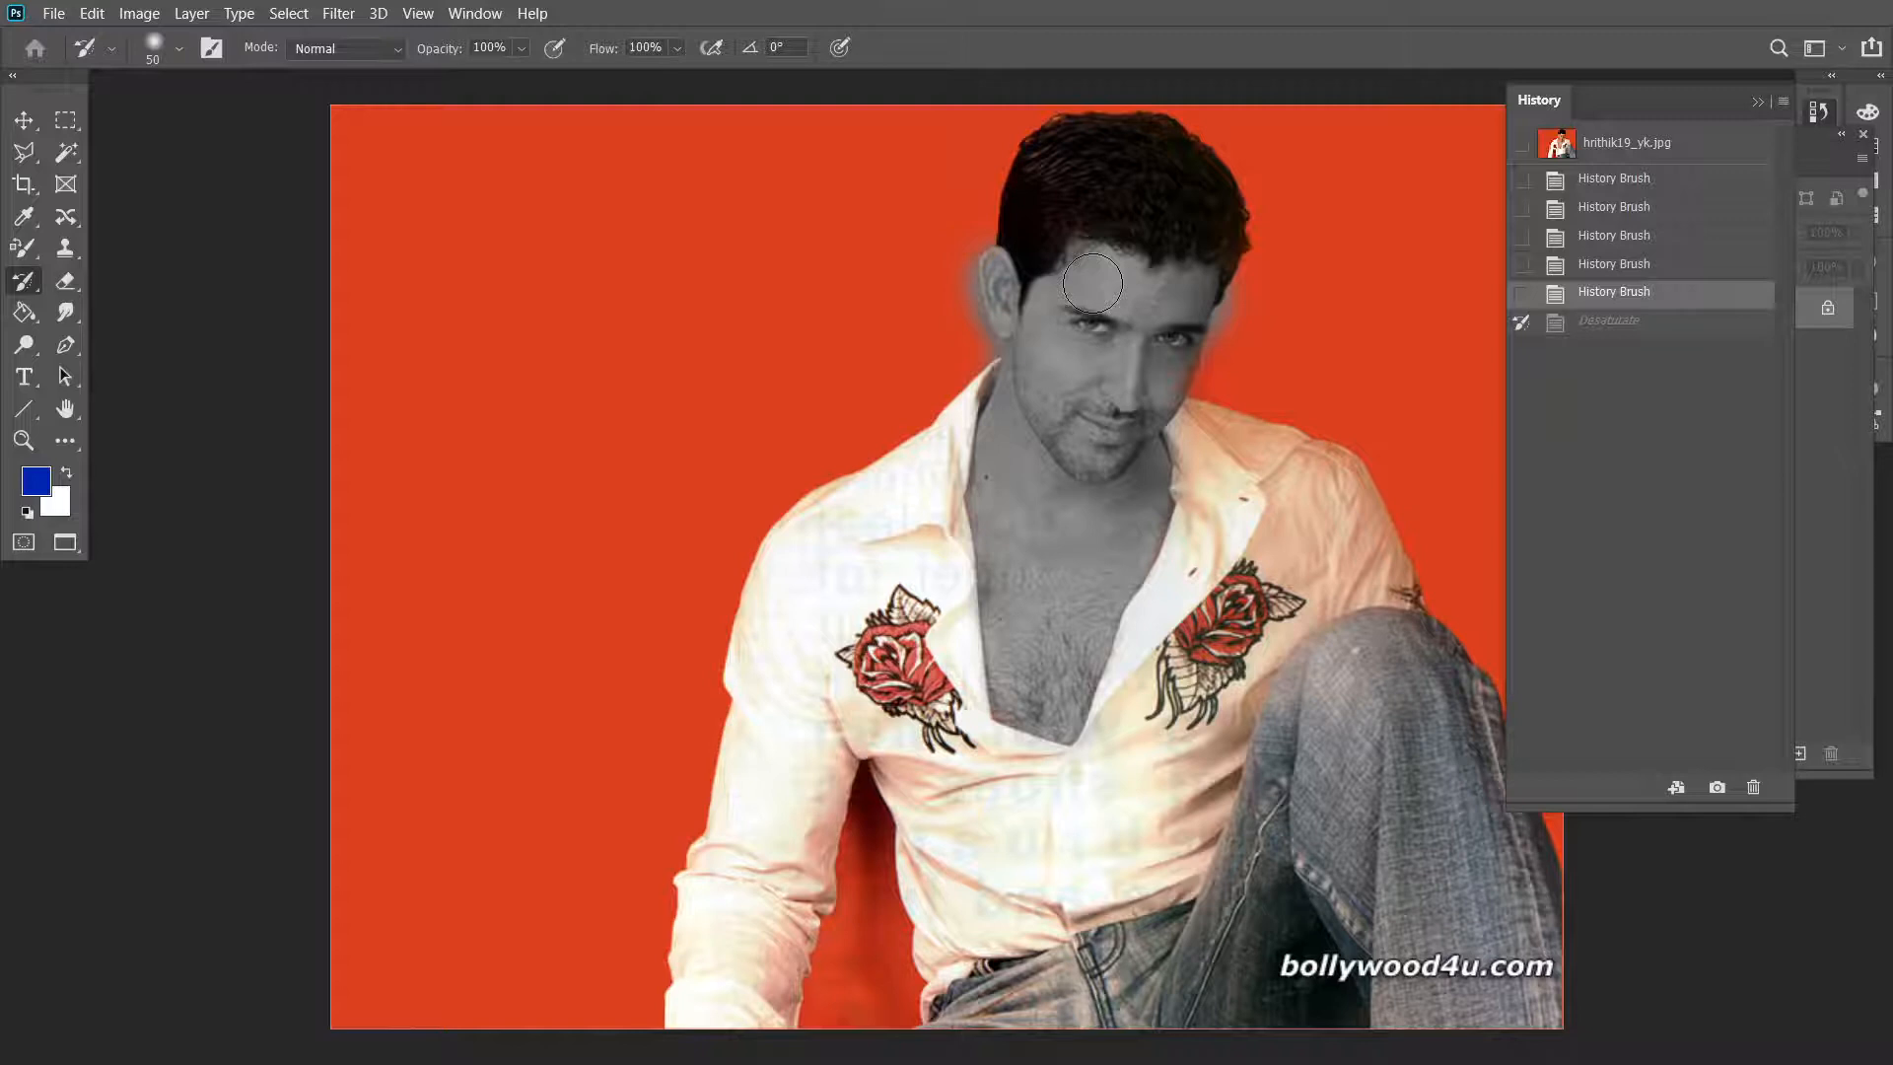
Step: Try painting the Desaturate state over the whole portrait with the Art History Brush at 80 px, Tight Short style
right_click(15, 283)
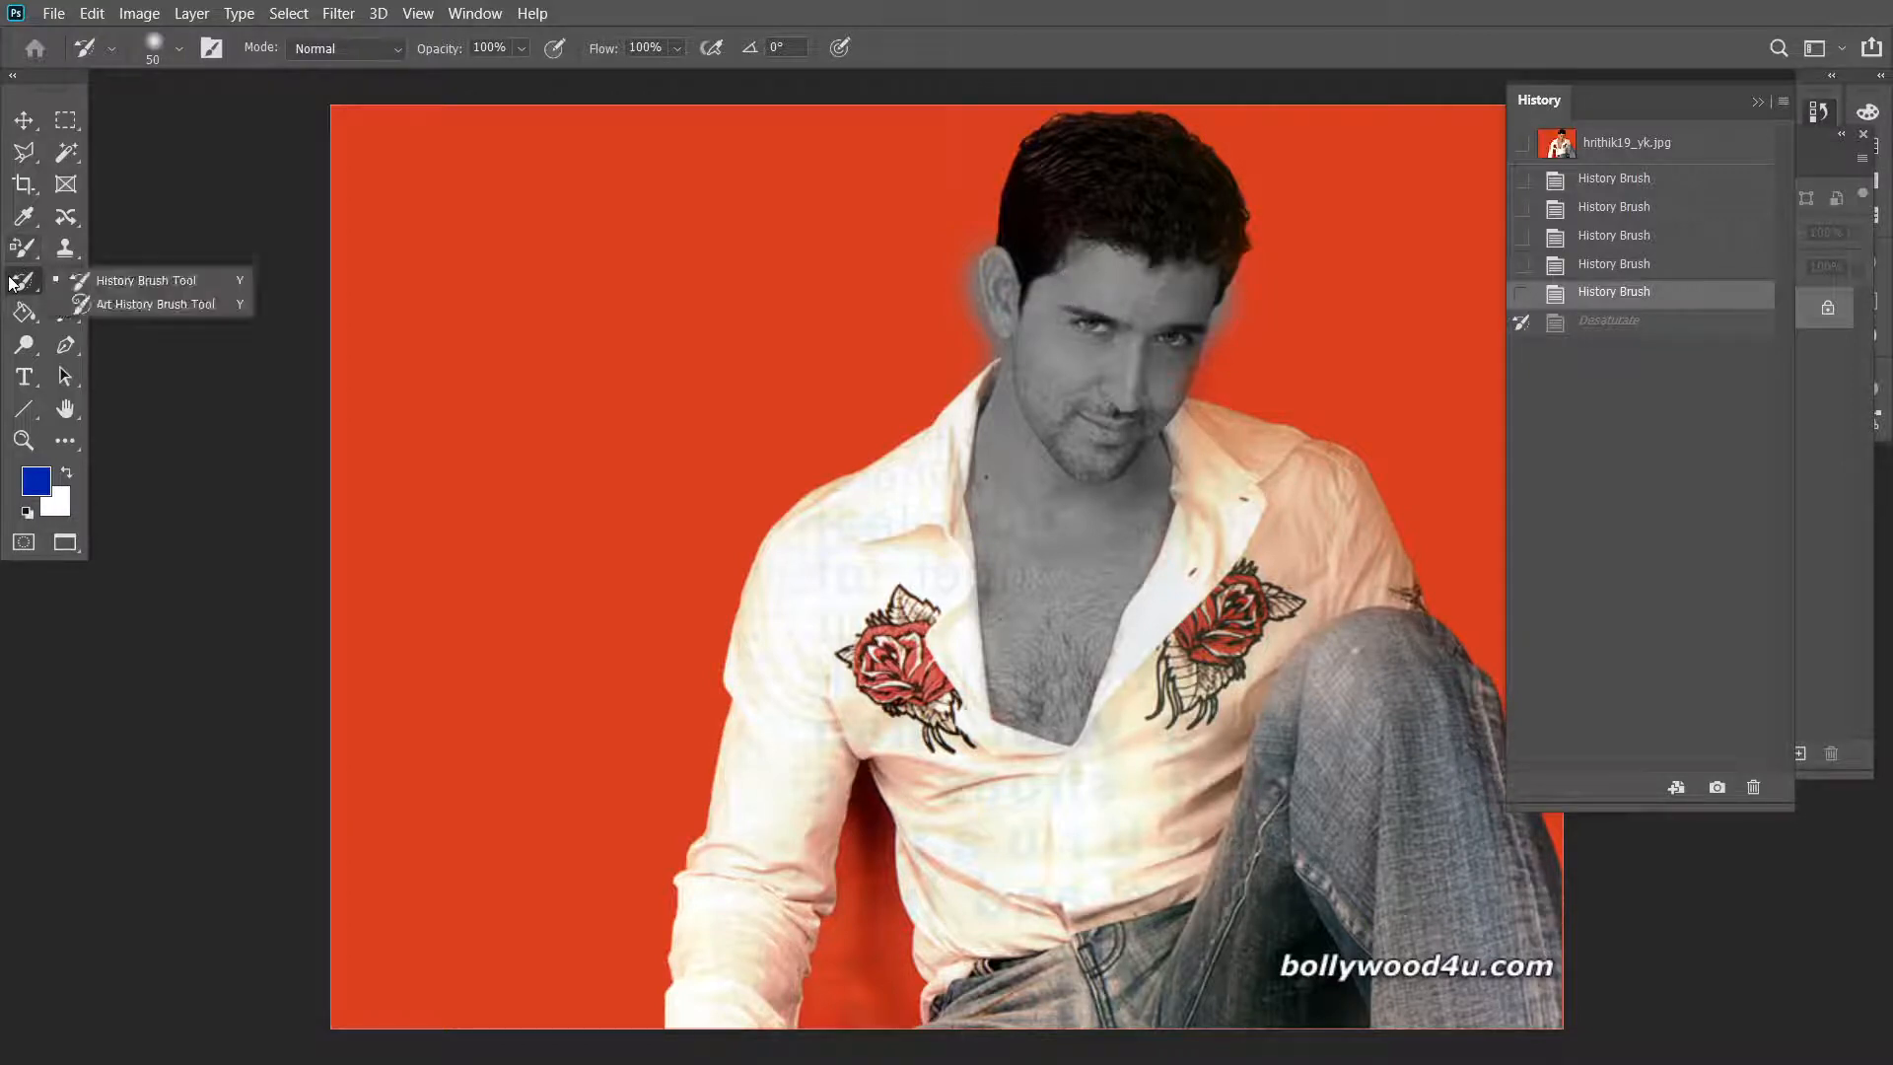
click(138, 307)
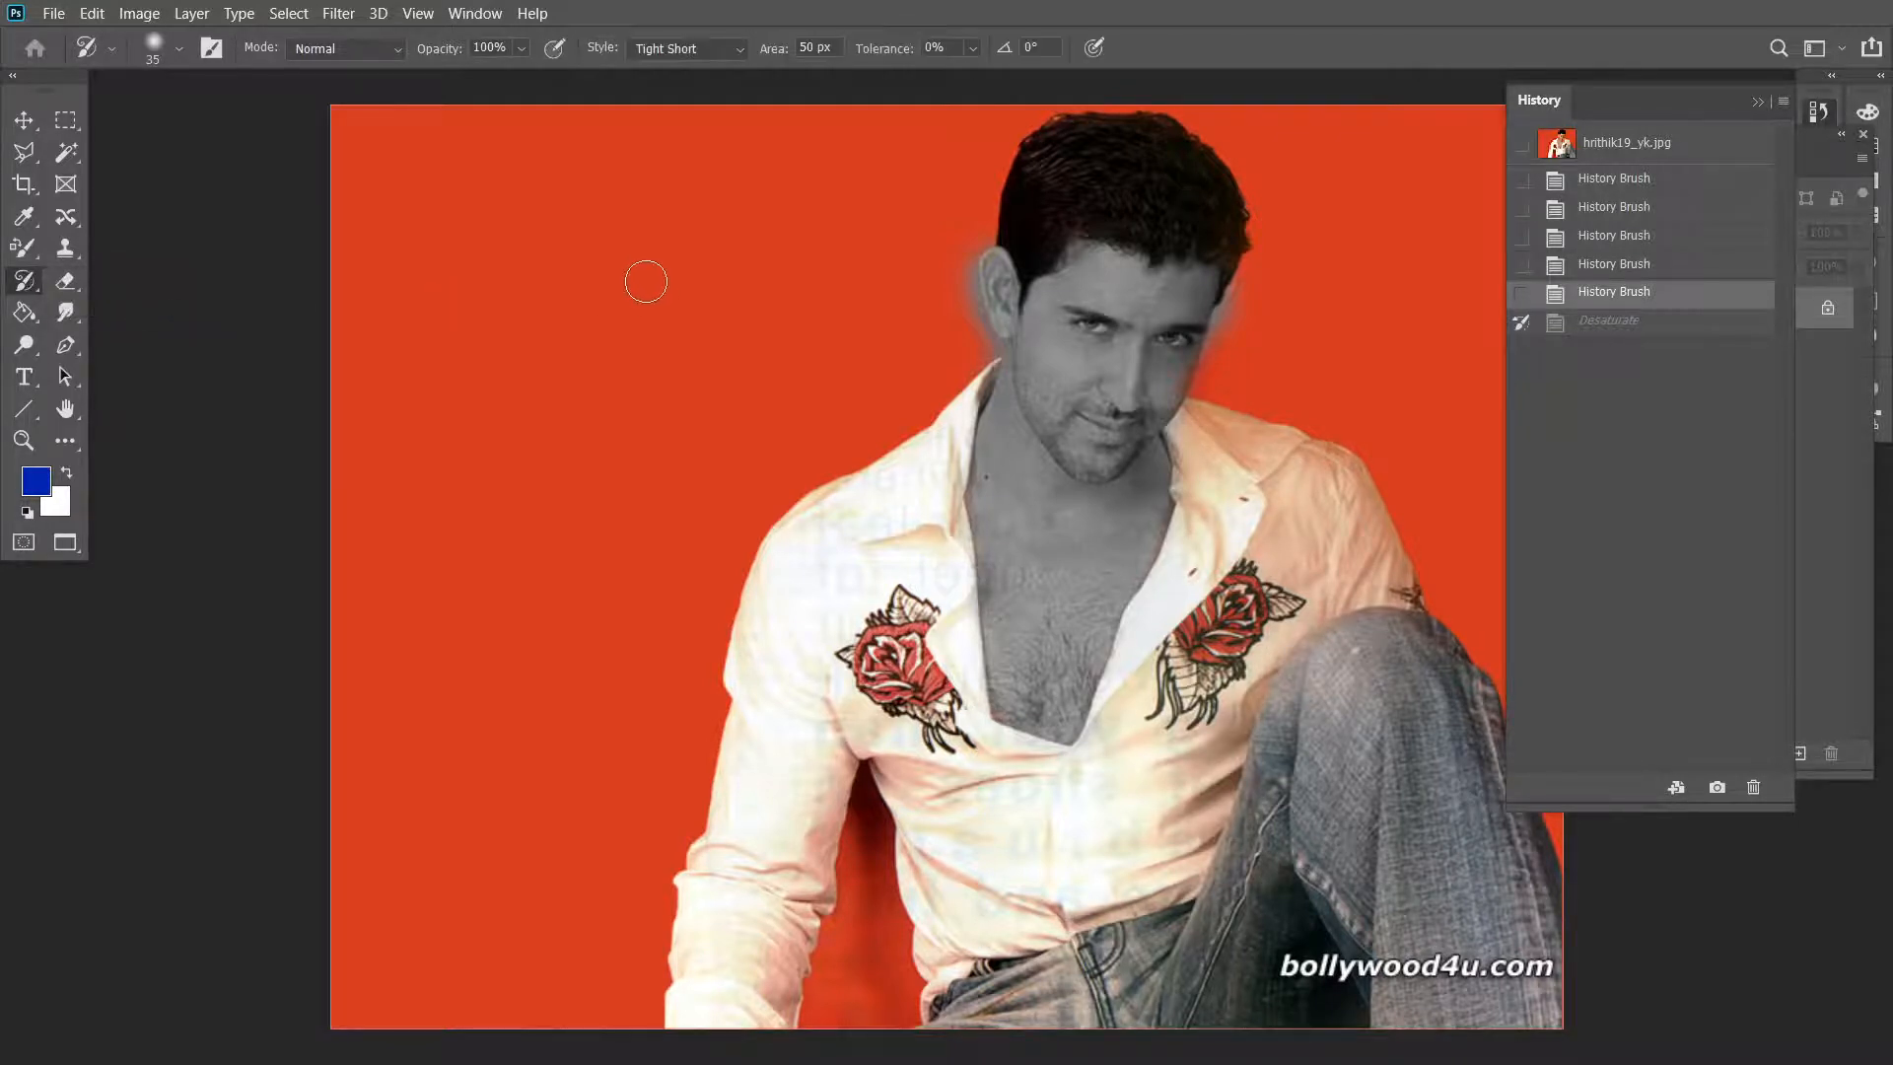
key(bracketleft)
key(bracketright)
key(bracketright)
key(bracketright)
key(bracketright)
mouse_move(1107, 211)
mouse_down()
mouse_move(1090, 287)
mouse_move(981, 231)
mouse_move(888, 498)
mouse_move(709, 671)
mouse_move(749, 947)
mouse_move(1072, 918)
mouse_move(1301, 992)
mouse_move(1500, 866)
mouse_move(1195, 760)
mouse_move(1365, 559)
mouse_move(1251, 220)
mouse_move(1466, 447)
mouse_move(738, 155)
mouse_move(1174, 76)
mouse_move(375, 625)
mouse_move(795, 186)
mouse_move(773, 517)
mouse_move(372, 456)
mouse_move(469, 553)
mouse_move(604, 963)
mouse_move(758, 704)
mouse_move(411, 486)
mouse_up()
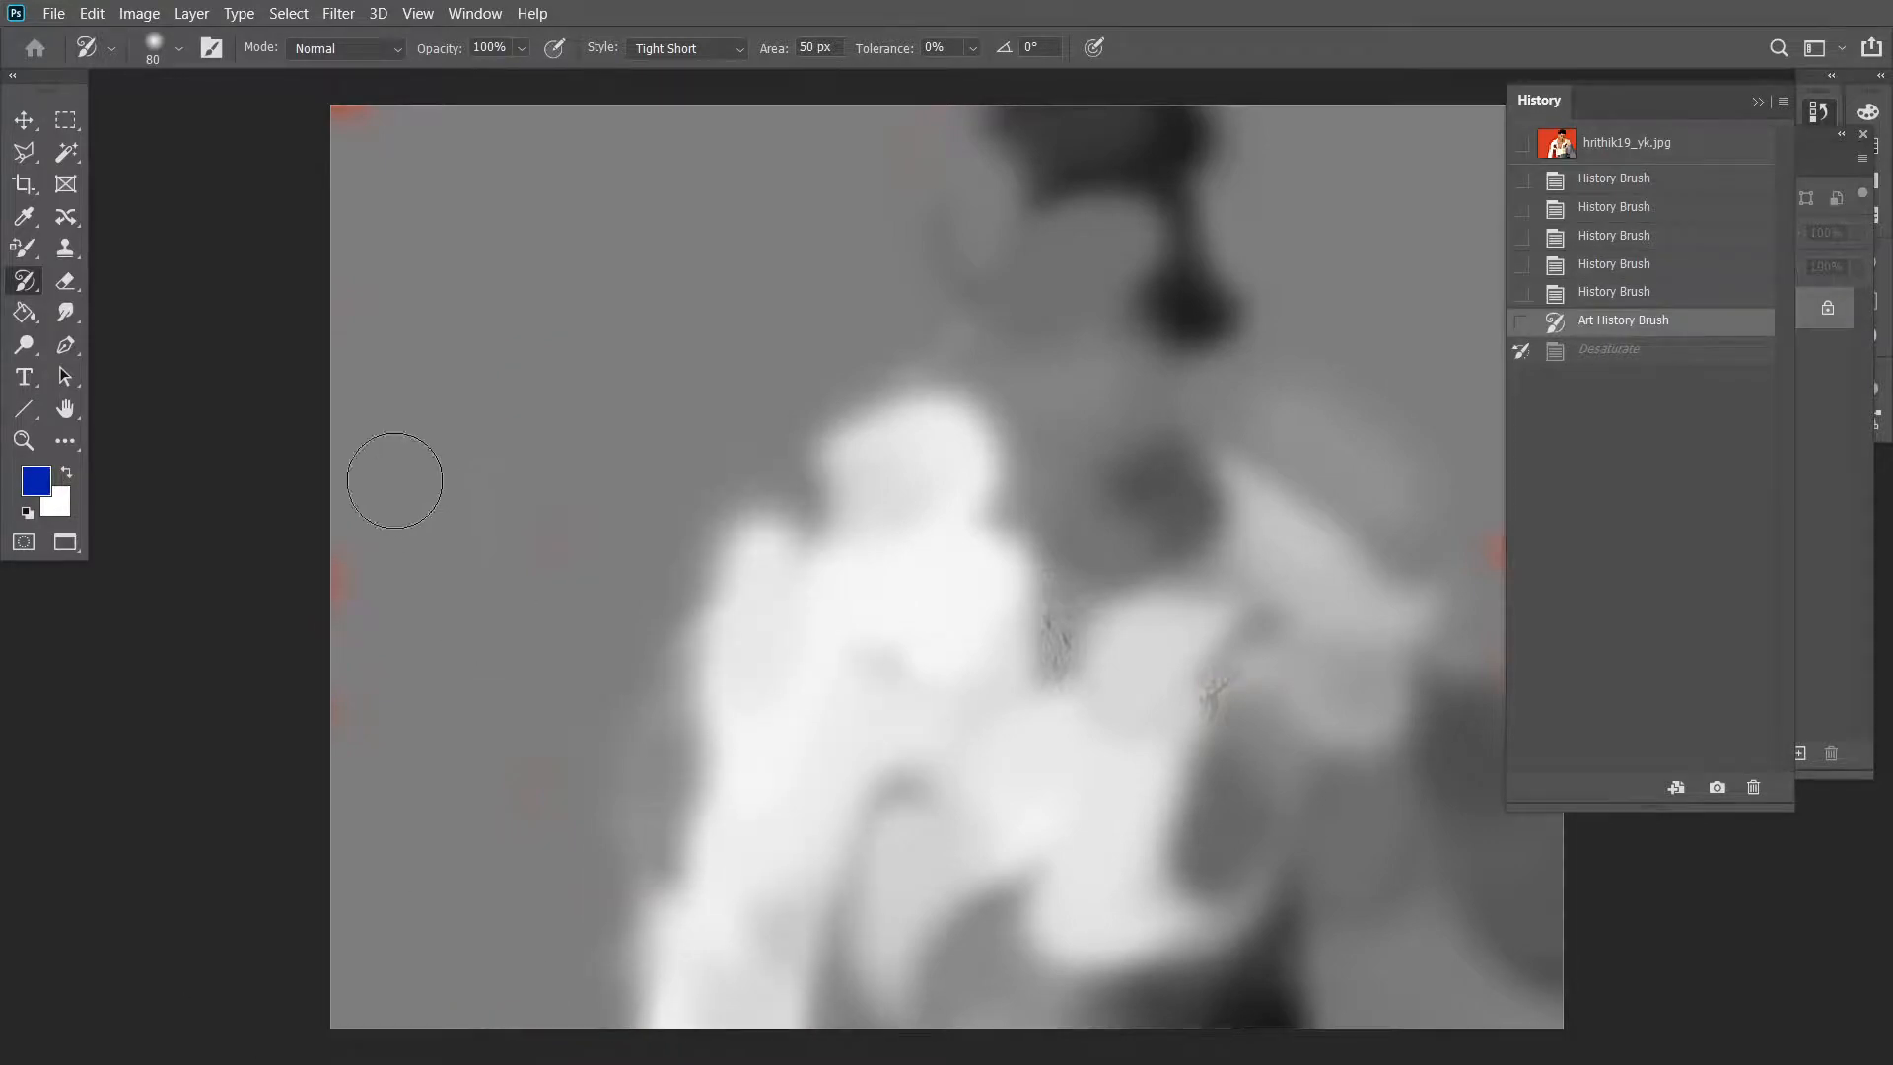
Step: Return to the standard screen mode and restore the image to its original hrithik19_yk.jpg snapshot
click(24, 257)
right_click(24, 283)
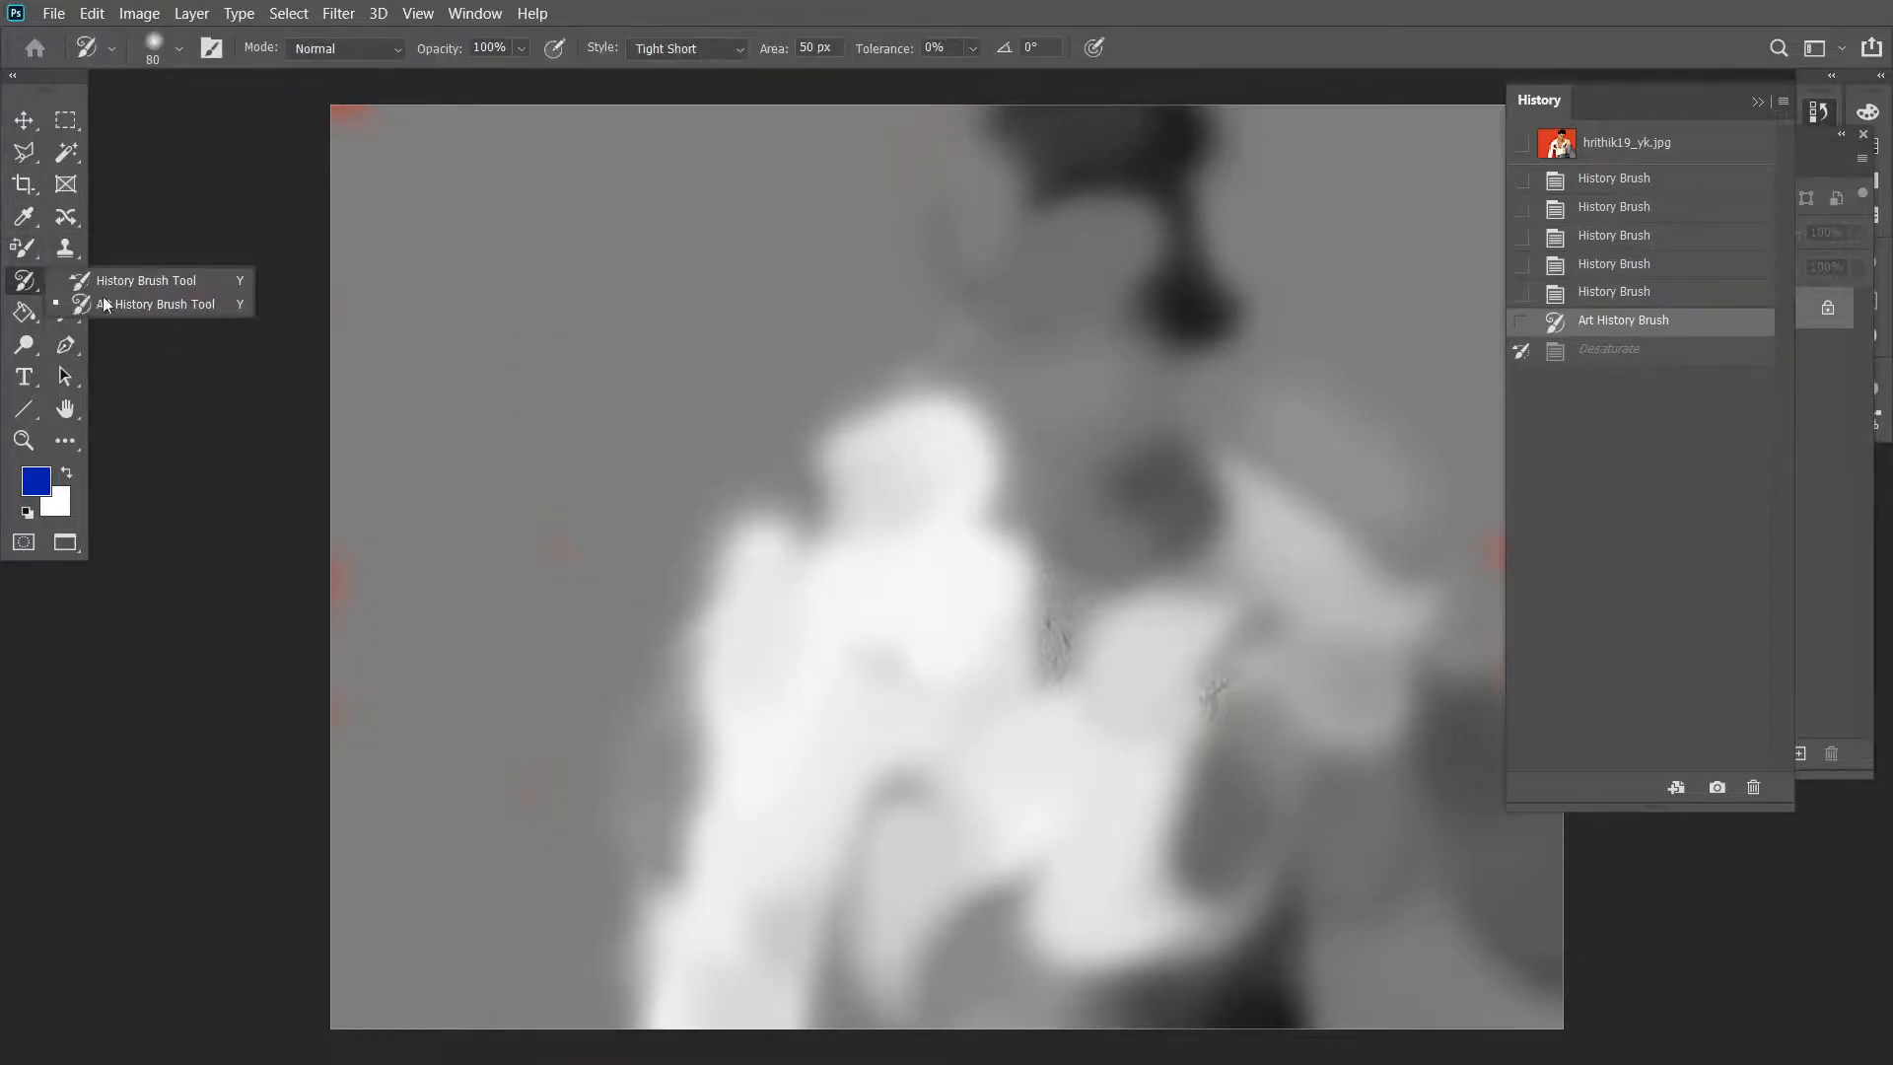
click(104, 304)
key(f)
key(f)
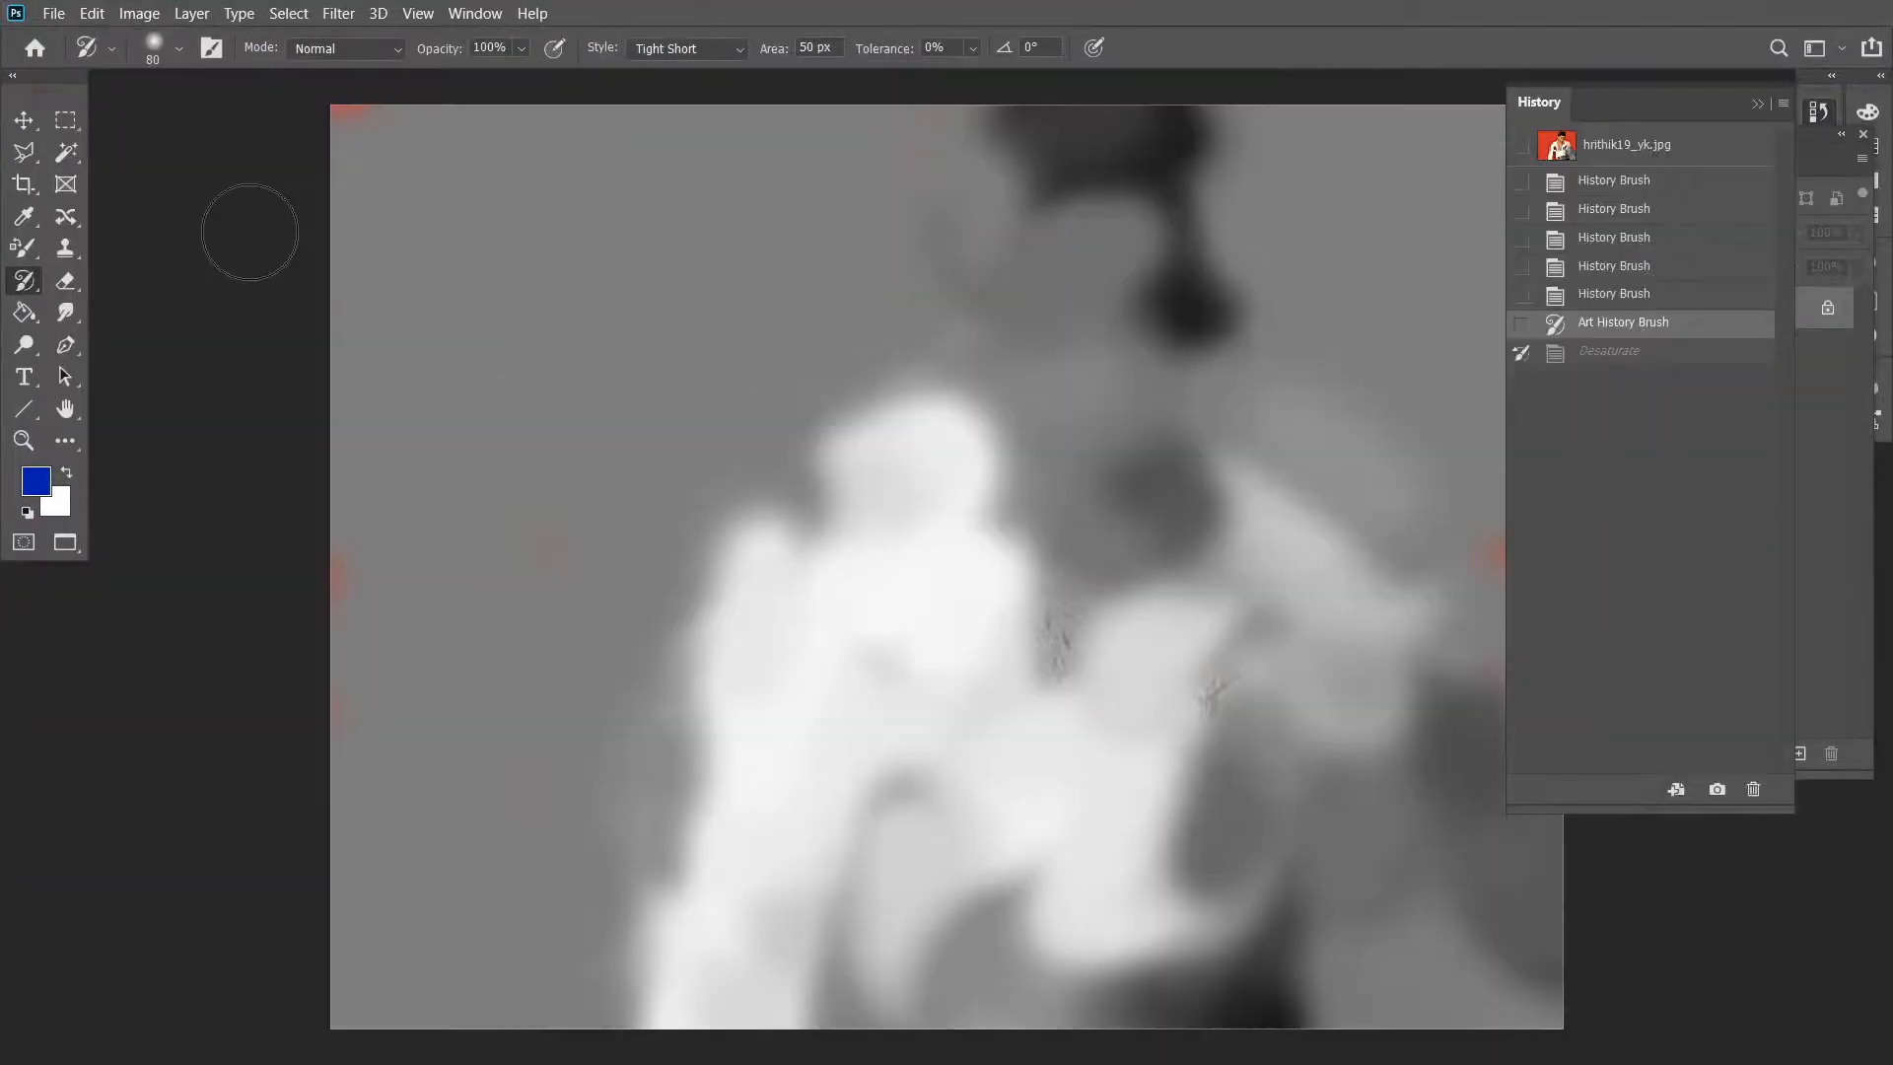
key(f)
key(f)
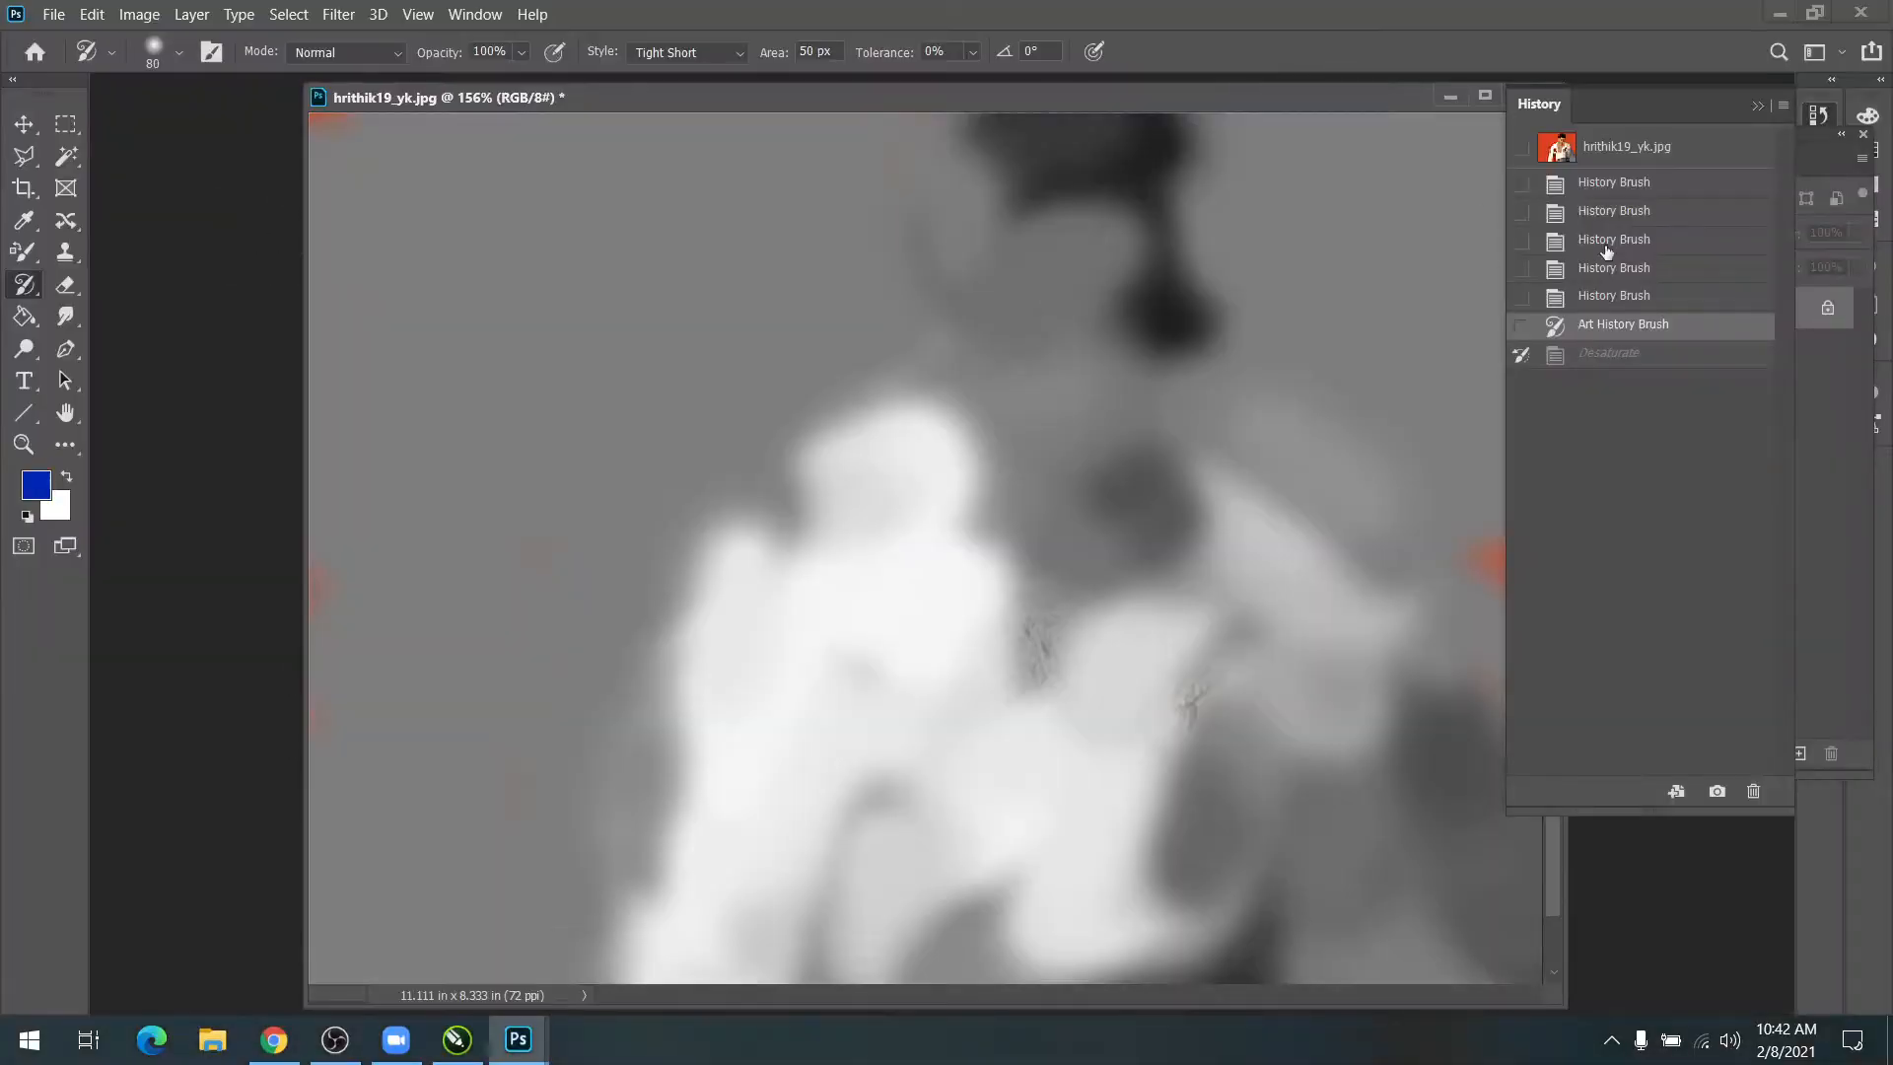
click(1580, 156)
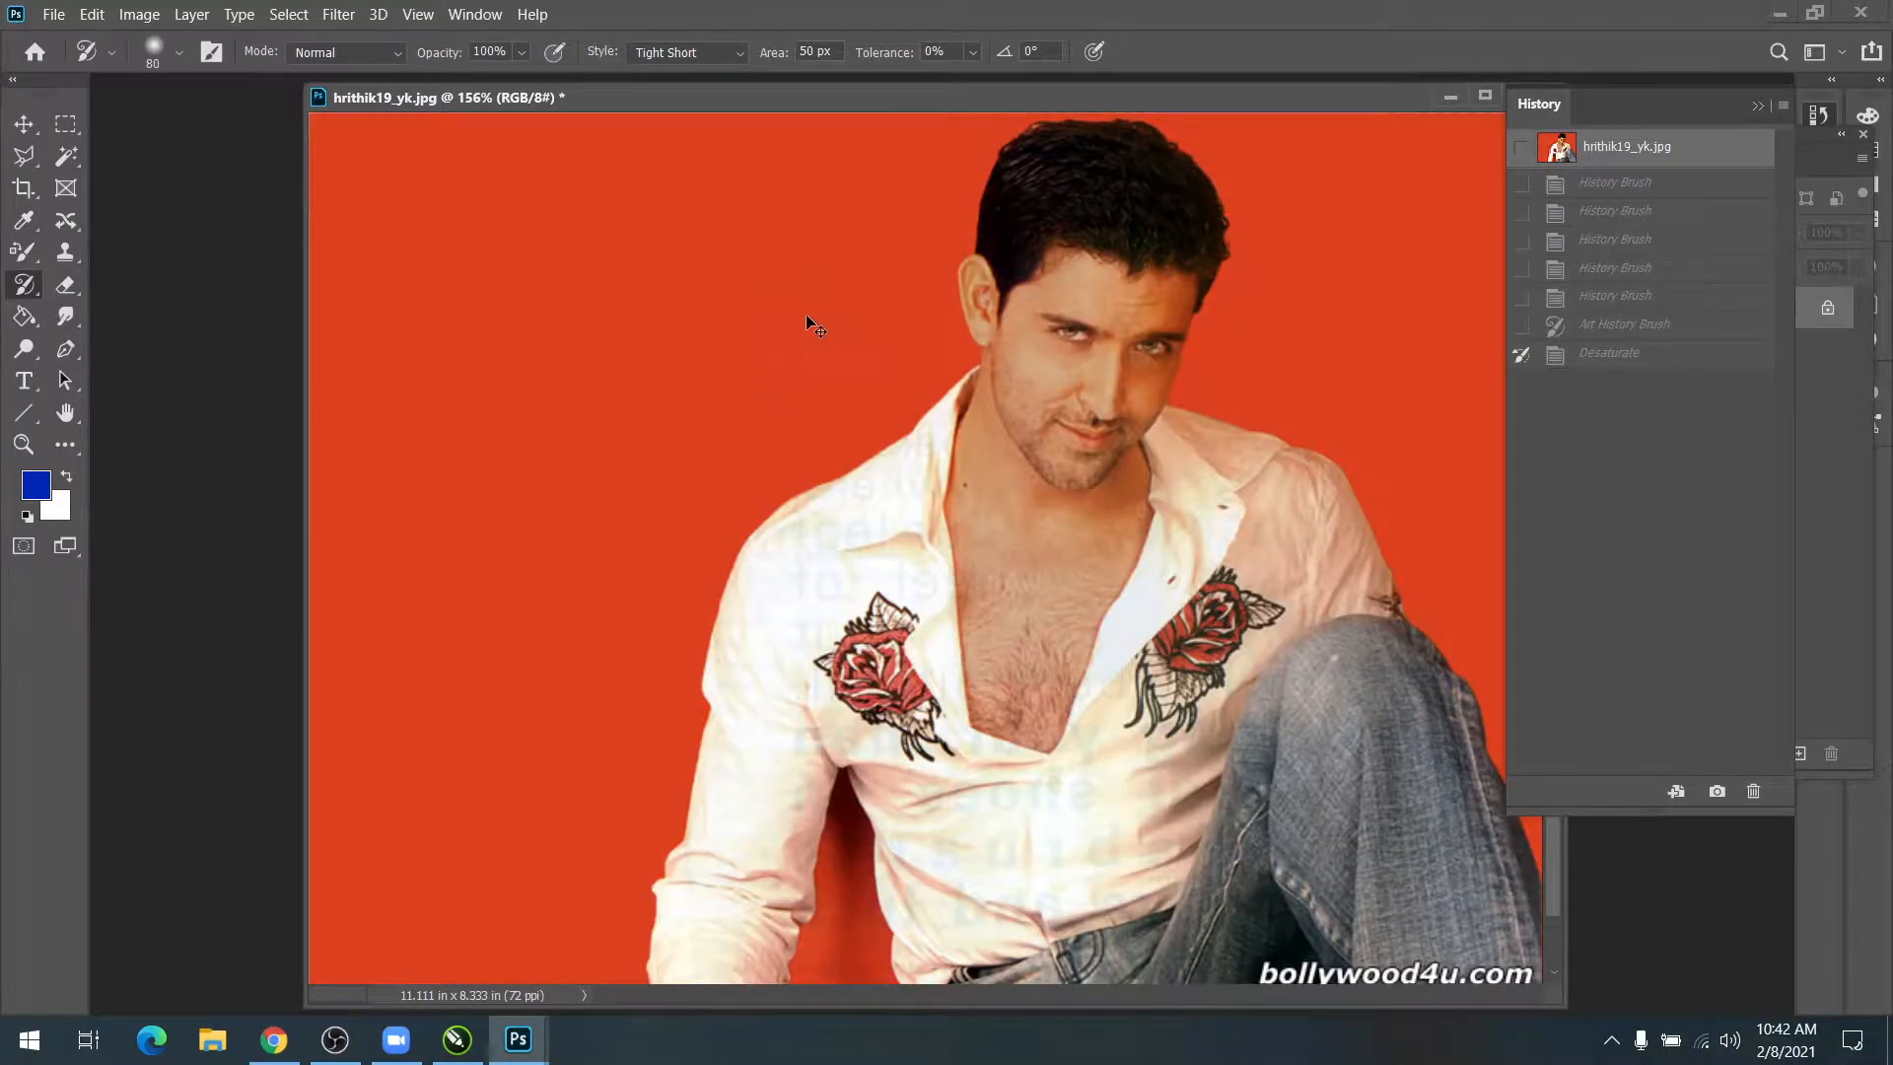
key(ctrl+minus)
Step: Select the man with the Magic Wand by inverting the red background selection, exclude the gap under his arm, and feather and copy the selection before deselecting
key(w)
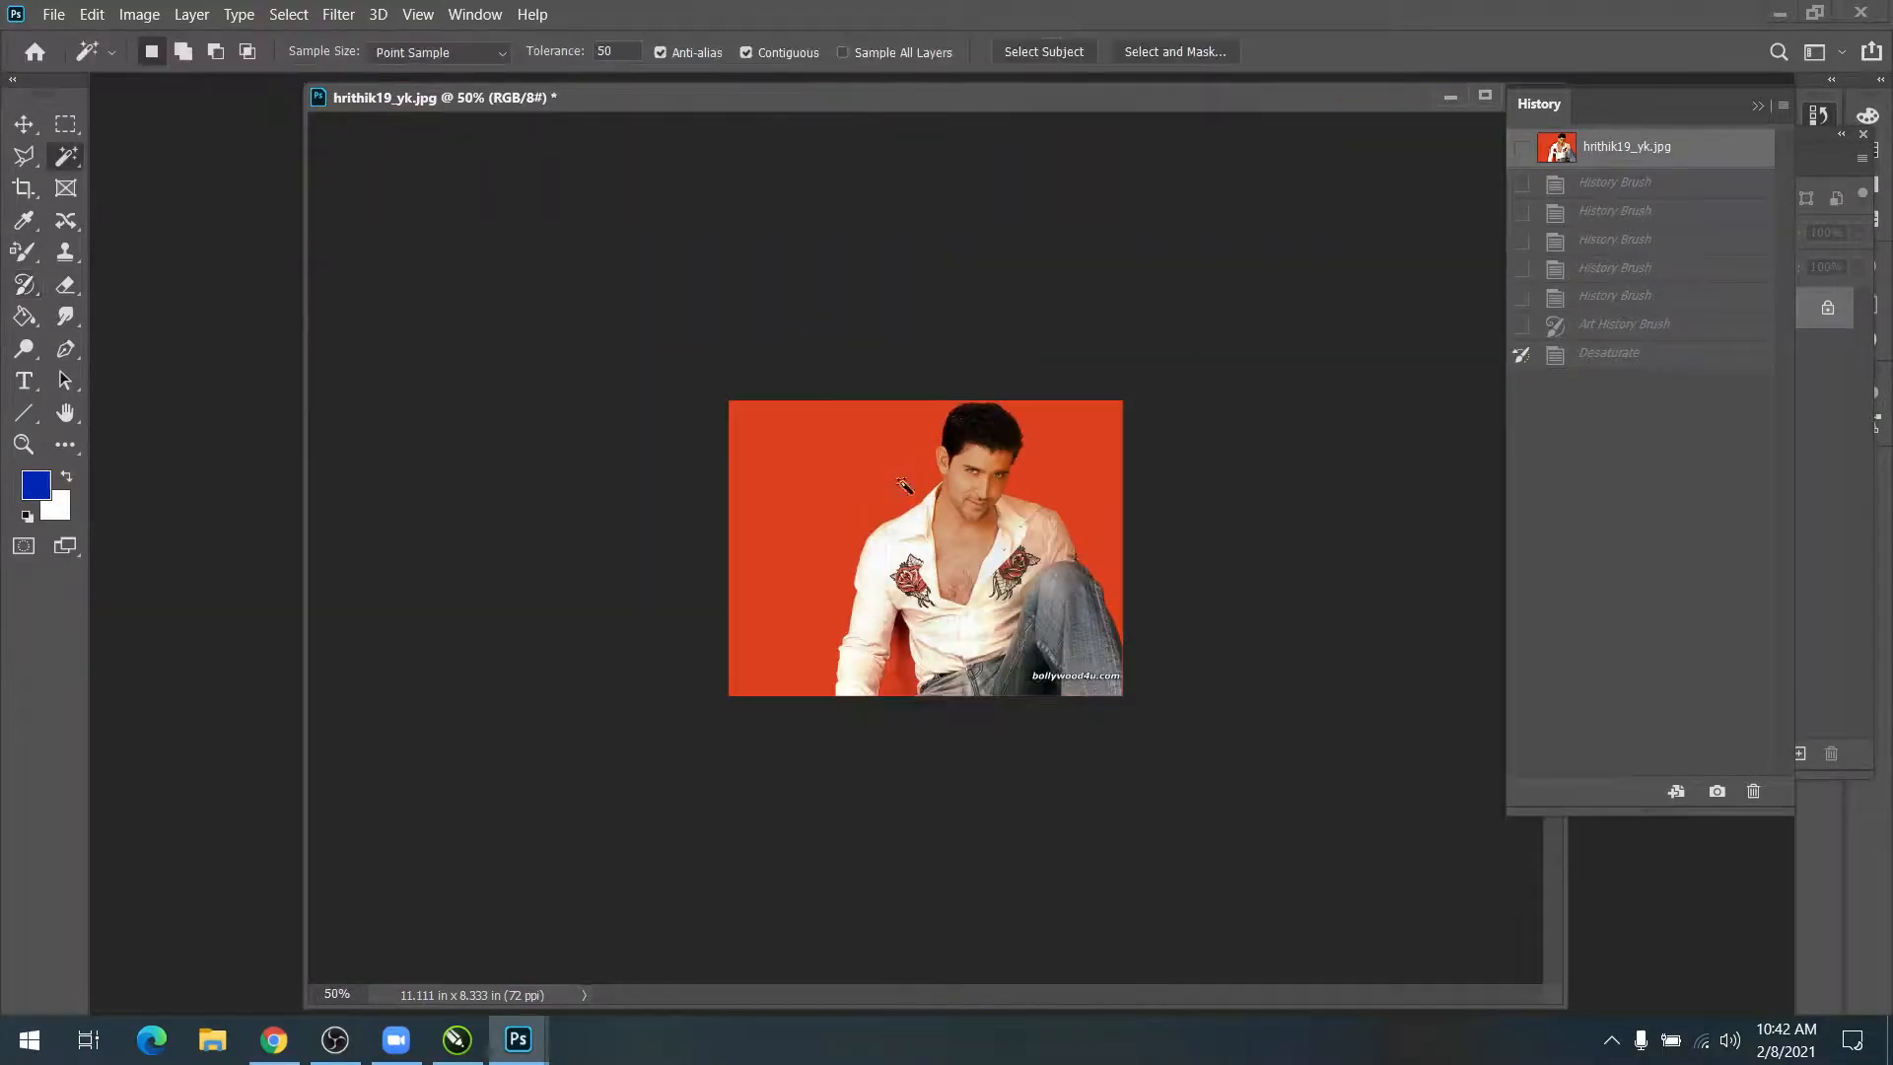
click(880, 452)
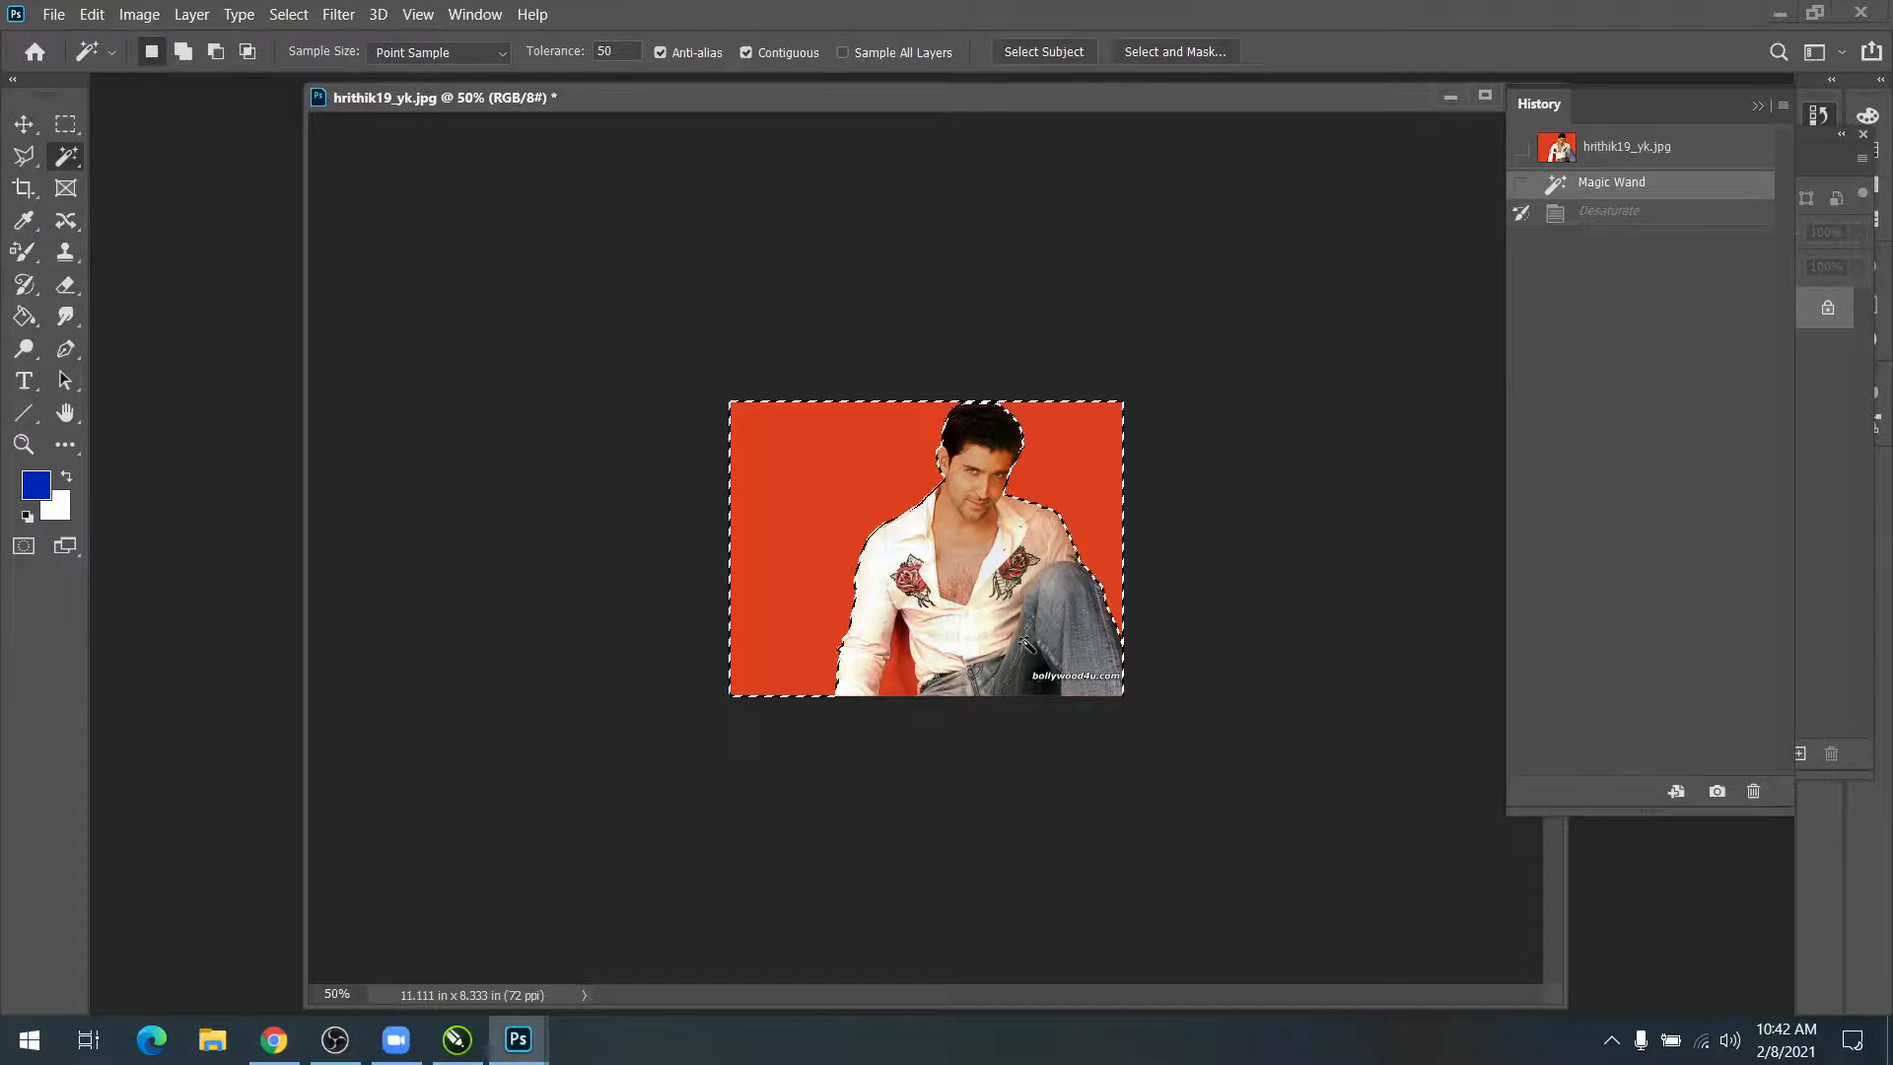
key(ctrl+shift+i)
click(912, 690)
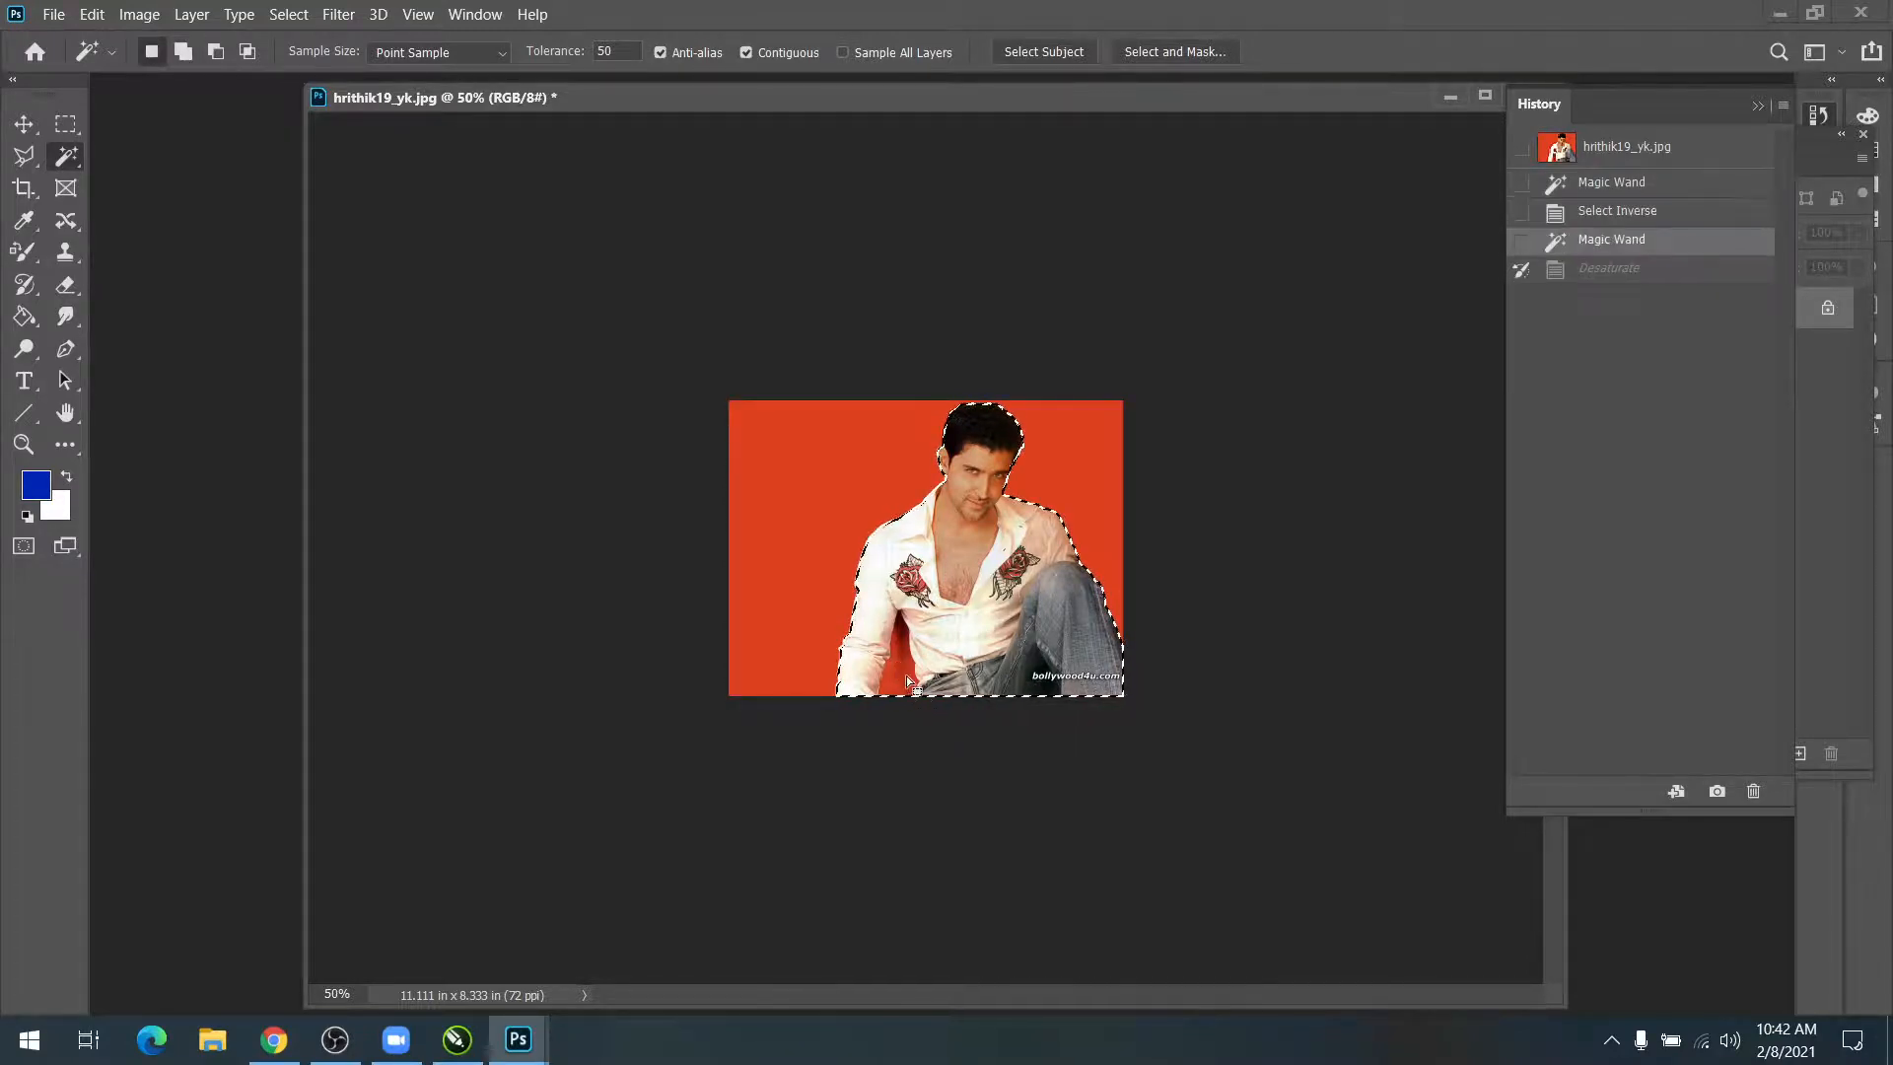
shift+click(907, 676)
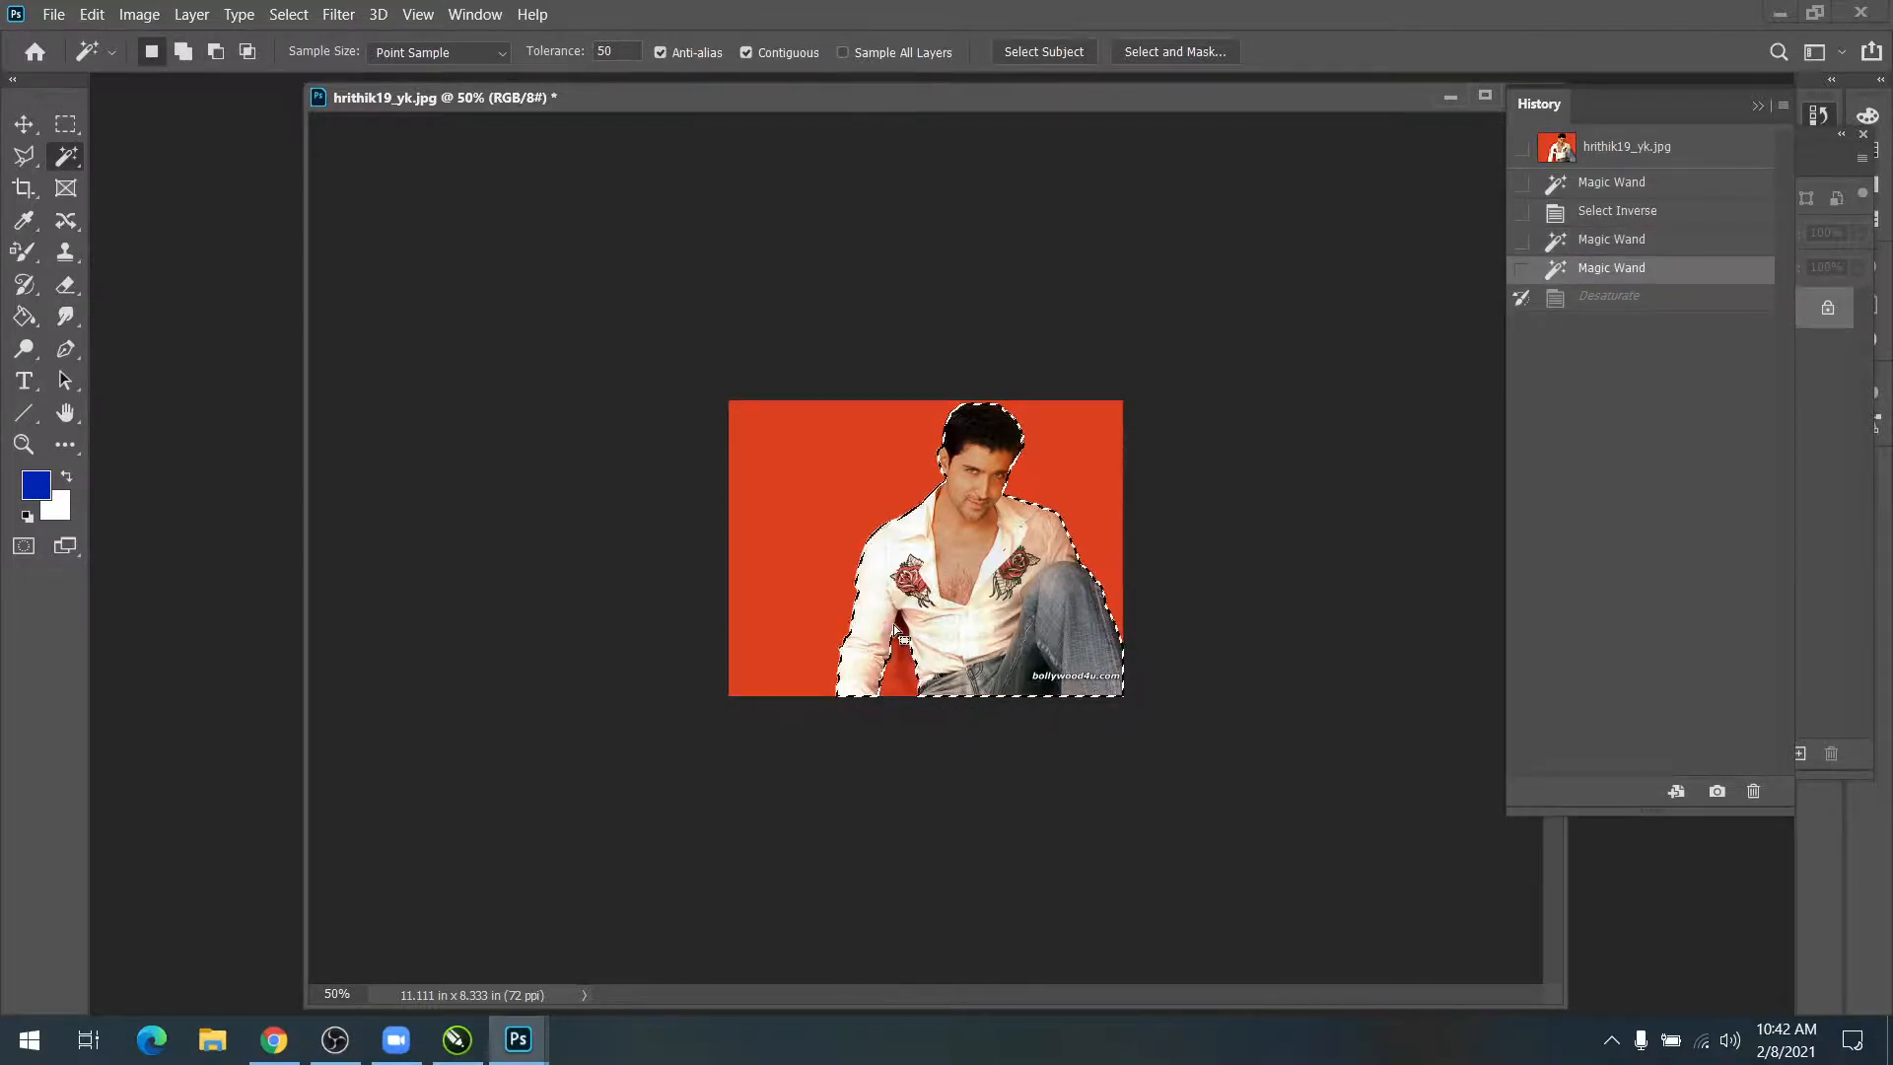
key(shift+F6)
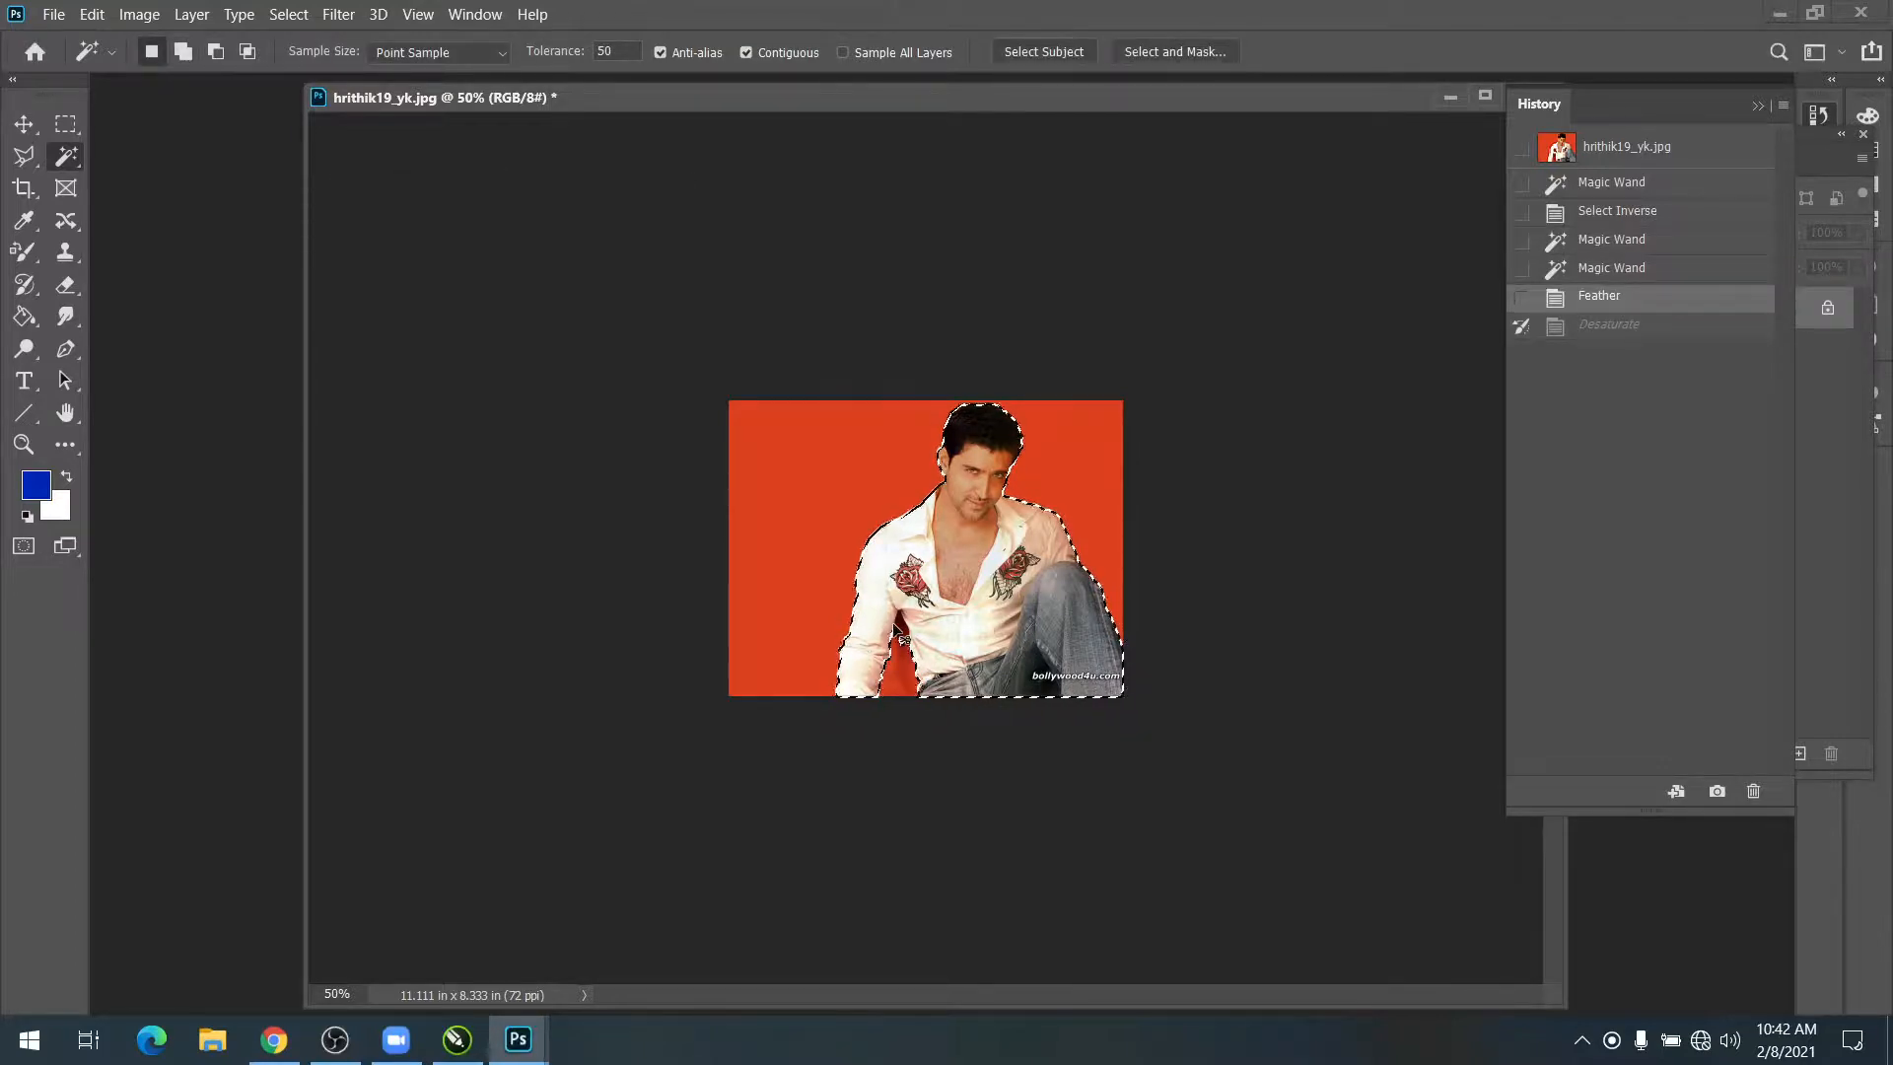
key(ctrl+d)
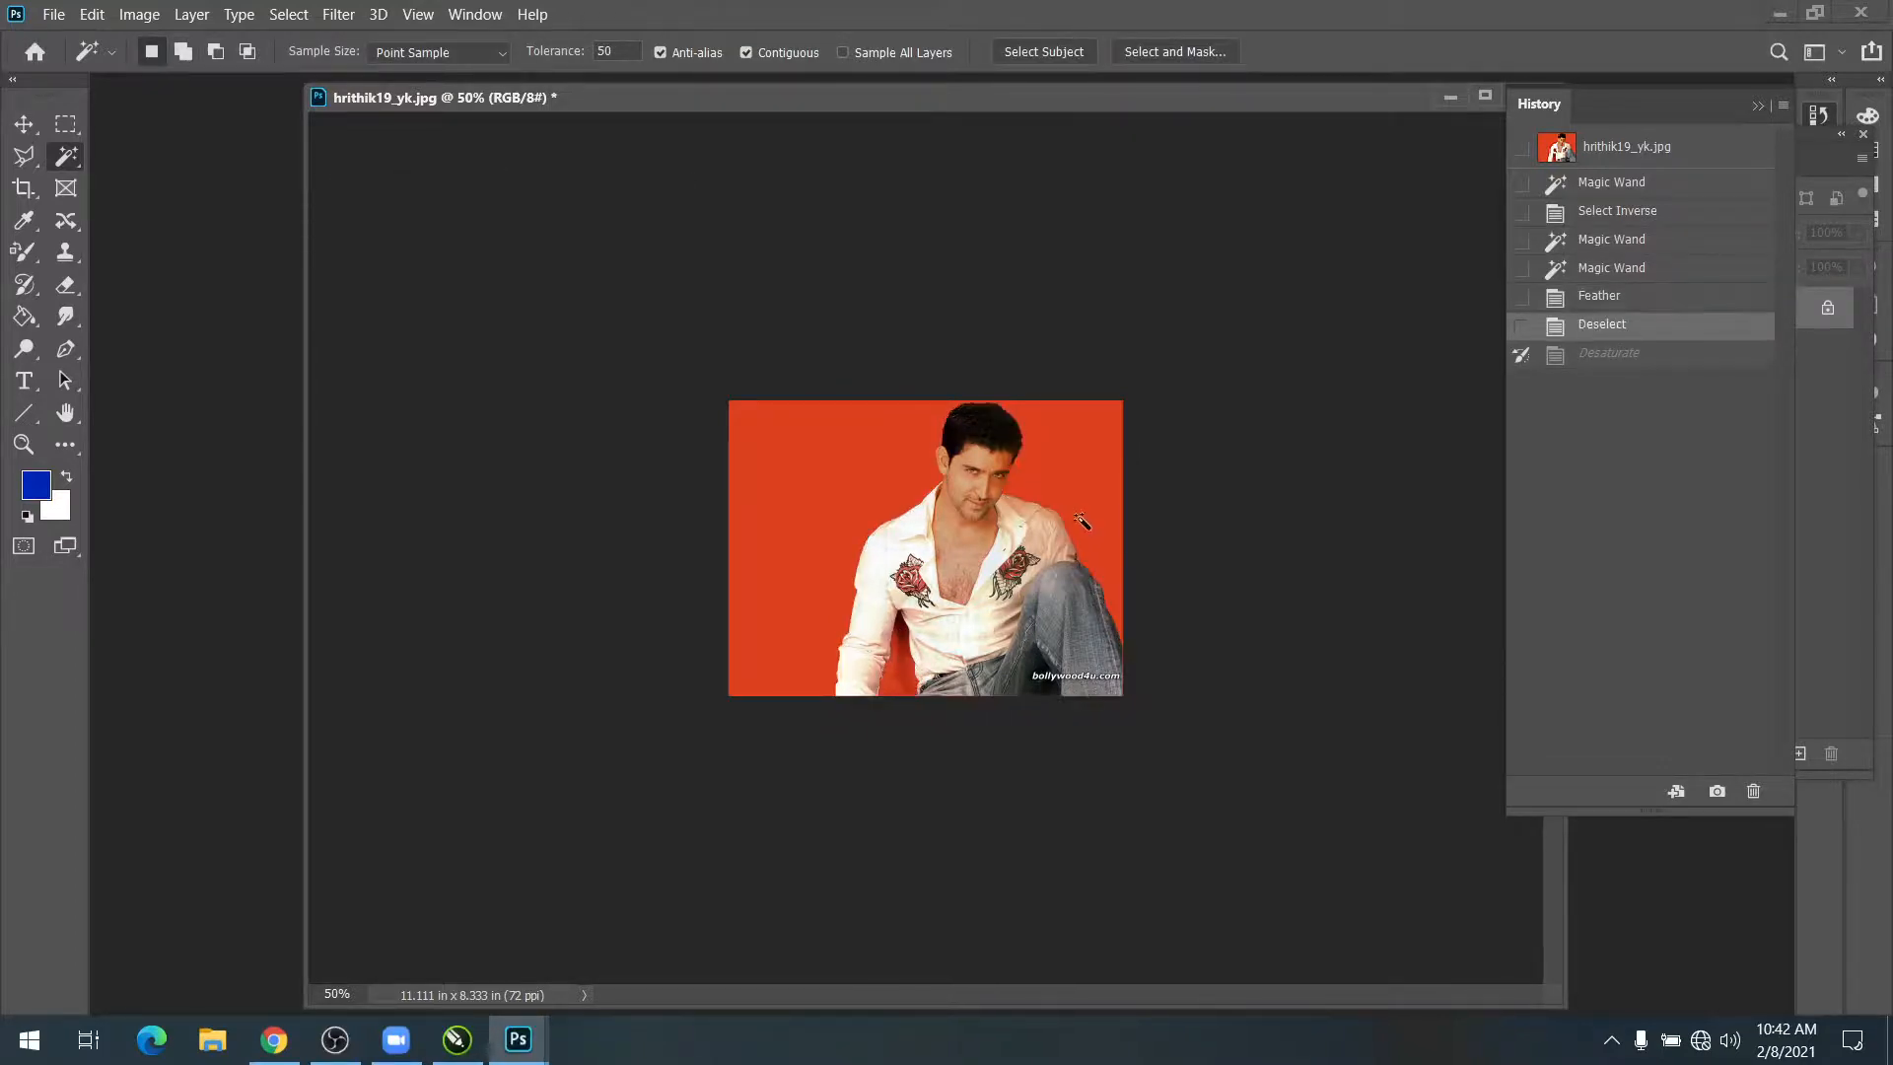
Step: Switch to the Art History Brush and enlarge it to 250 px
key(y)
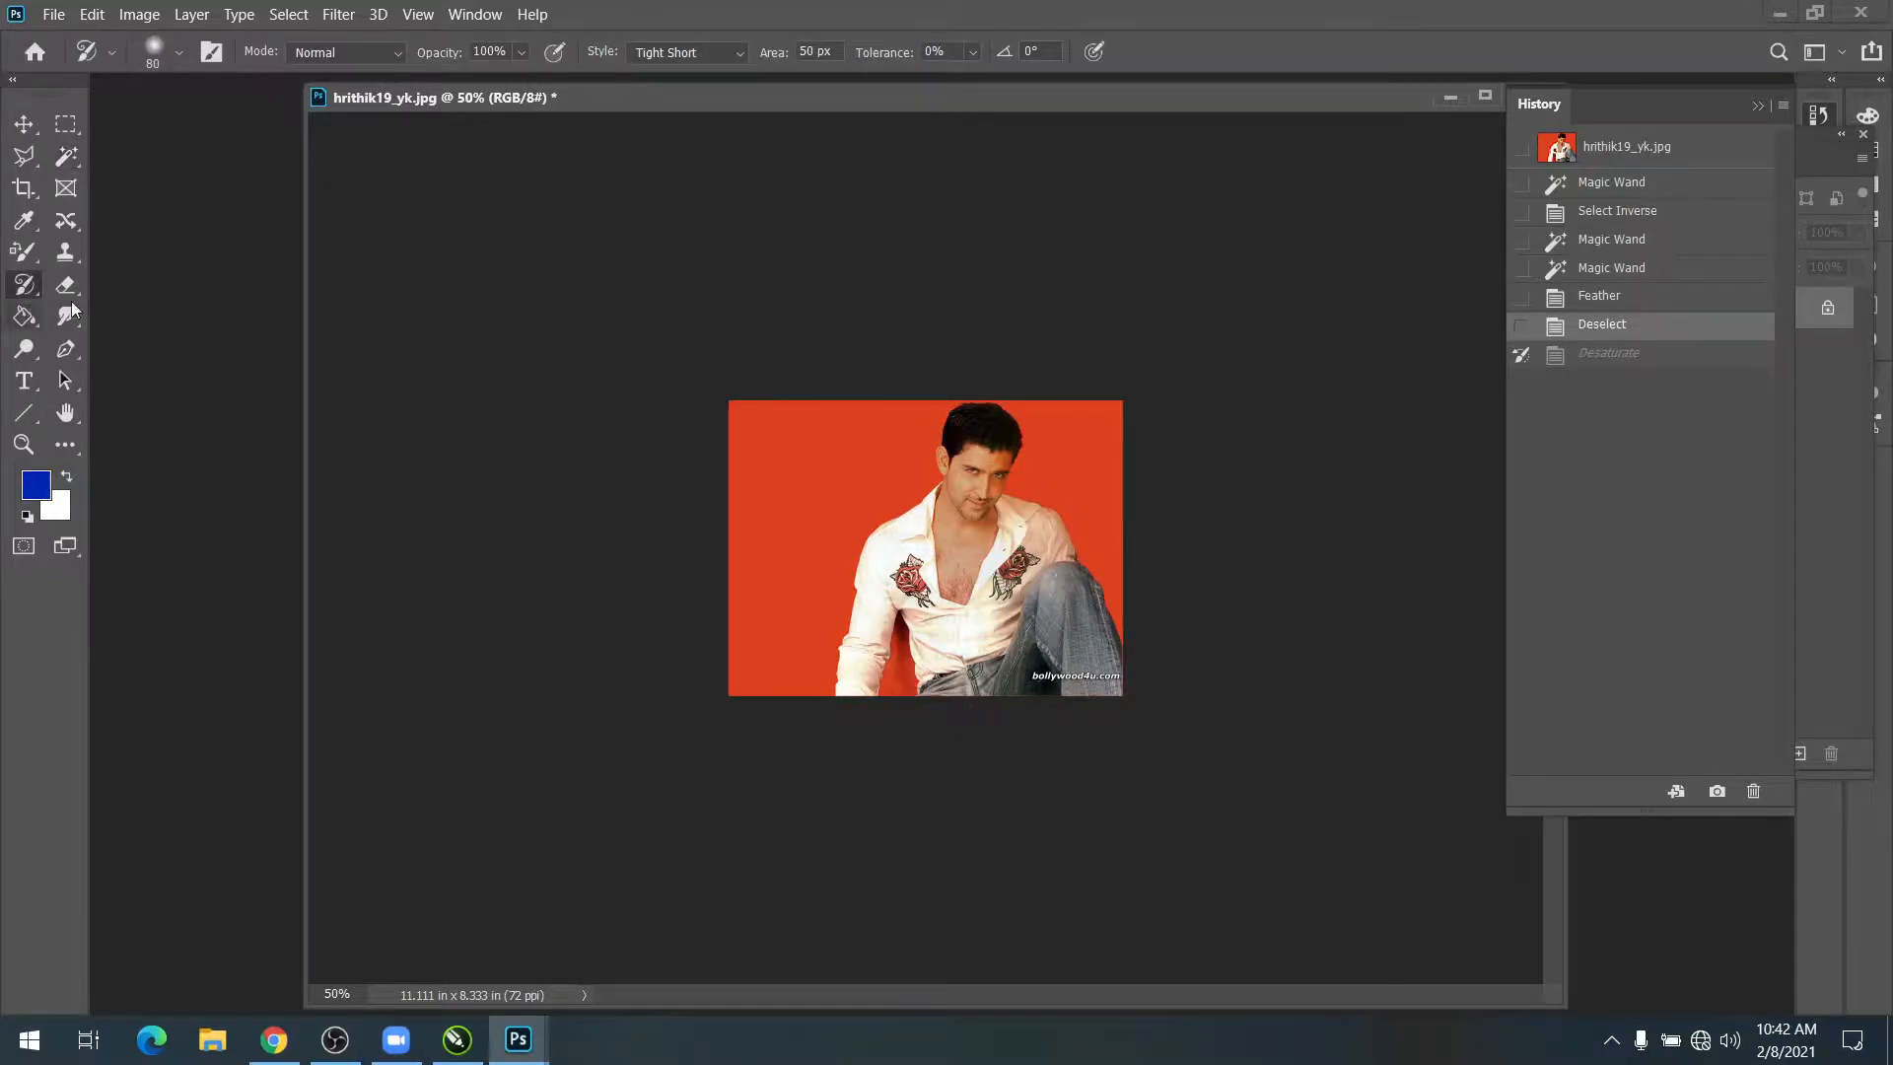
key(bracketright)
key(bracketright)
key(bracketright)
key(bracketright)
key(bracketright)
key(bracketright)
key(bracketright)
Step: Try painting the Desaturate state across the portrait with the Art History Brush, and undo the stroke
mouse_move(1014, 434)
mouse_down()
mouse_move(1068, 674)
mouse_move(1046, 460)
mouse_move(944, 524)
mouse_move(802, 729)
mouse_move(762, 464)
mouse_move(986, 640)
mouse_move(1121, 604)
mouse_move(1058, 610)
mouse_move(1059, 653)
mouse_up()
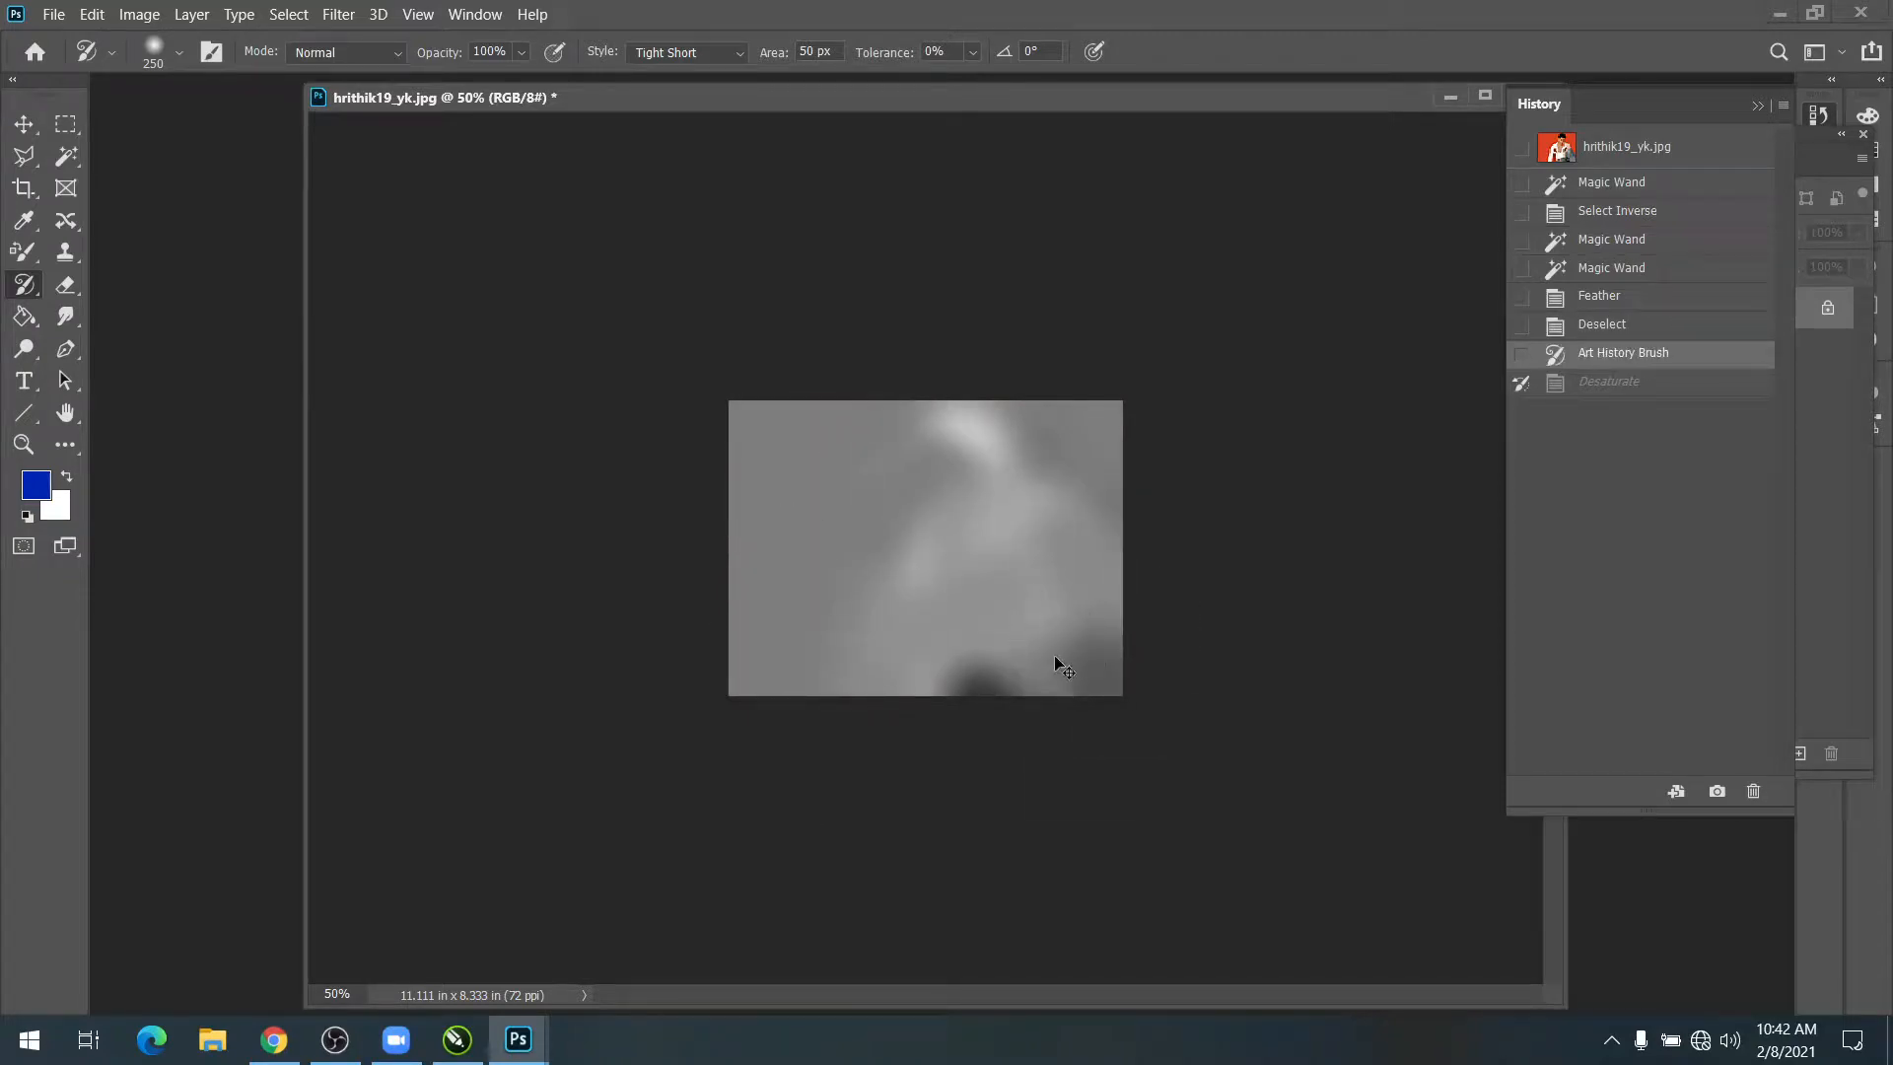
key(ctrl+z)
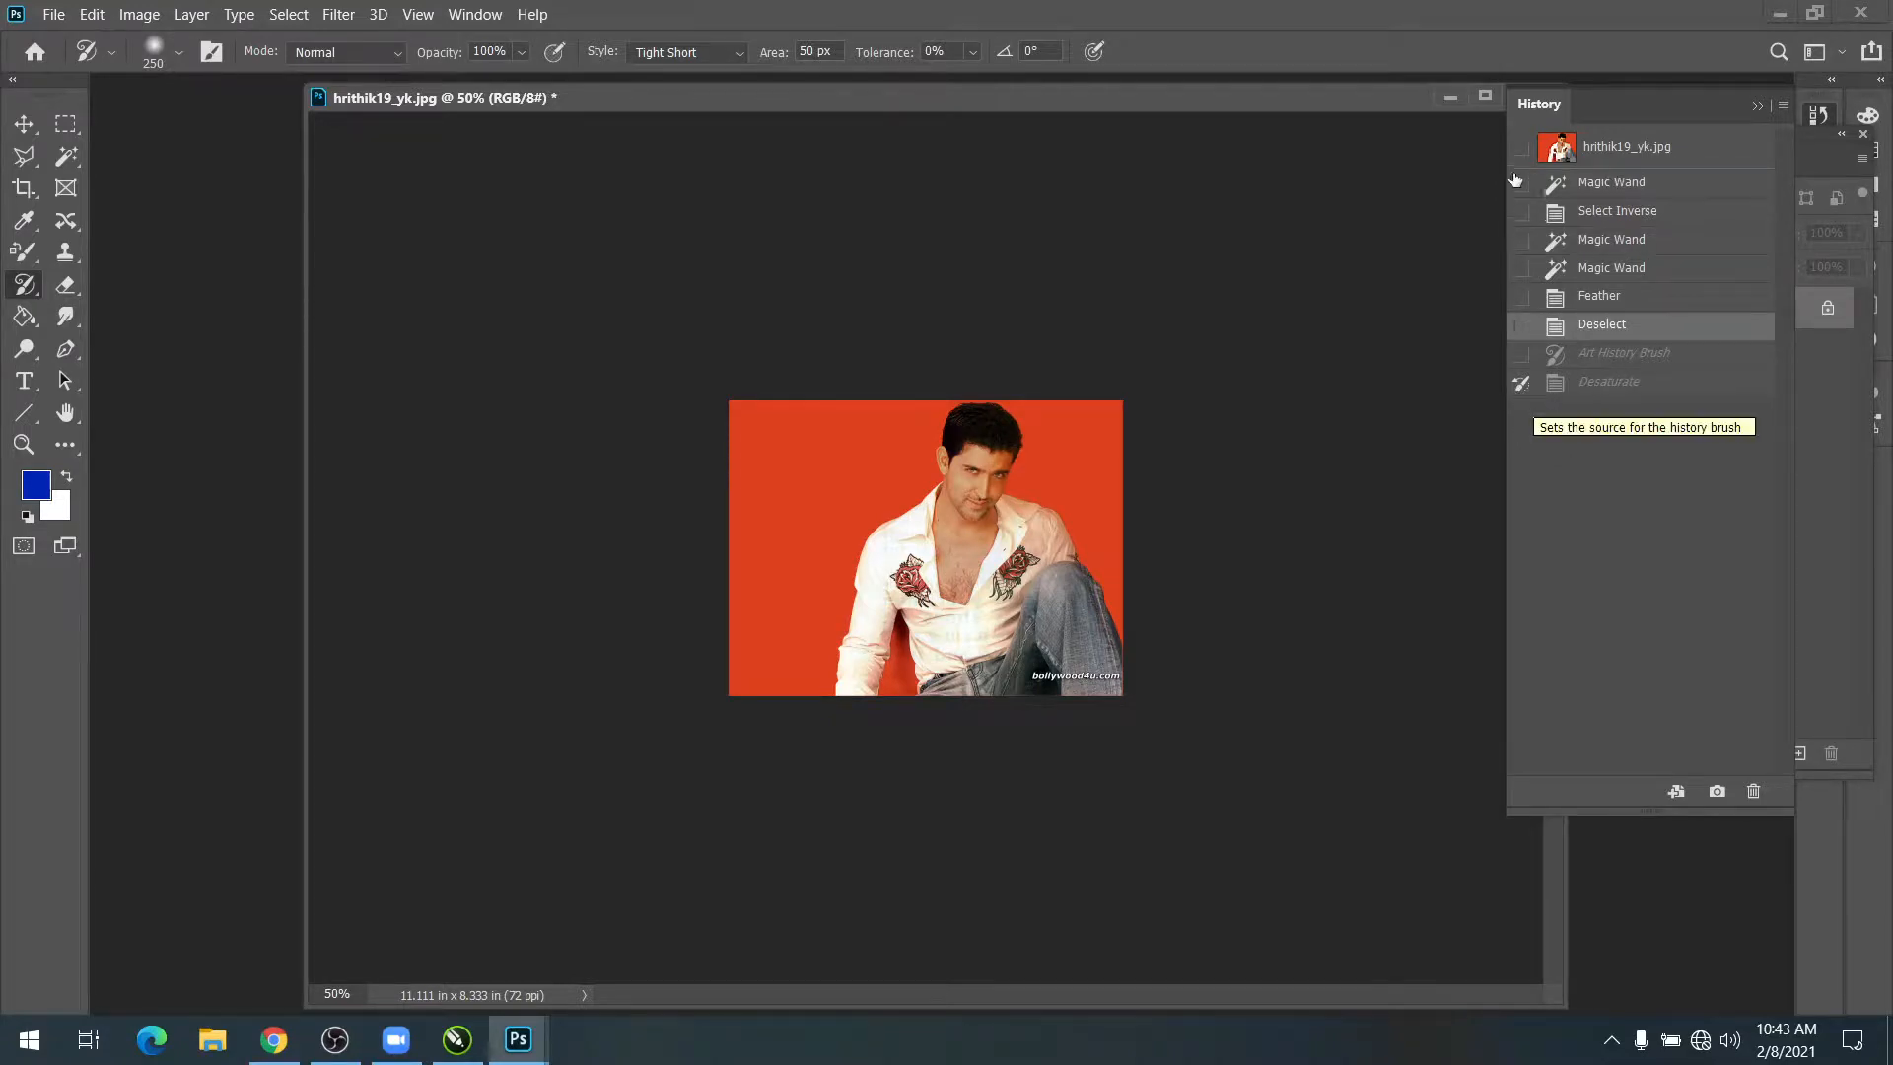
Step: Paint from the original snapshot across the whole image with the Art History Brush, and paste the man's cutout above it
click(1521, 147)
mouse_move(916, 611)
mouse_down()
mouse_move(1022, 509)
mouse_move(956, 435)
mouse_move(1045, 710)
mouse_move(800, 591)
mouse_move(776, 471)
mouse_move(758, 524)
mouse_move(994, 424)
mouse_move(1023, 548)
mouse_move(853, 597)
mouse_move(977, 569)
mouse_move(968, 509)
mouse_move(935, 633)
mouse_move(986, 592)
mouse_up()
drag(1099, 616, 963, 655)
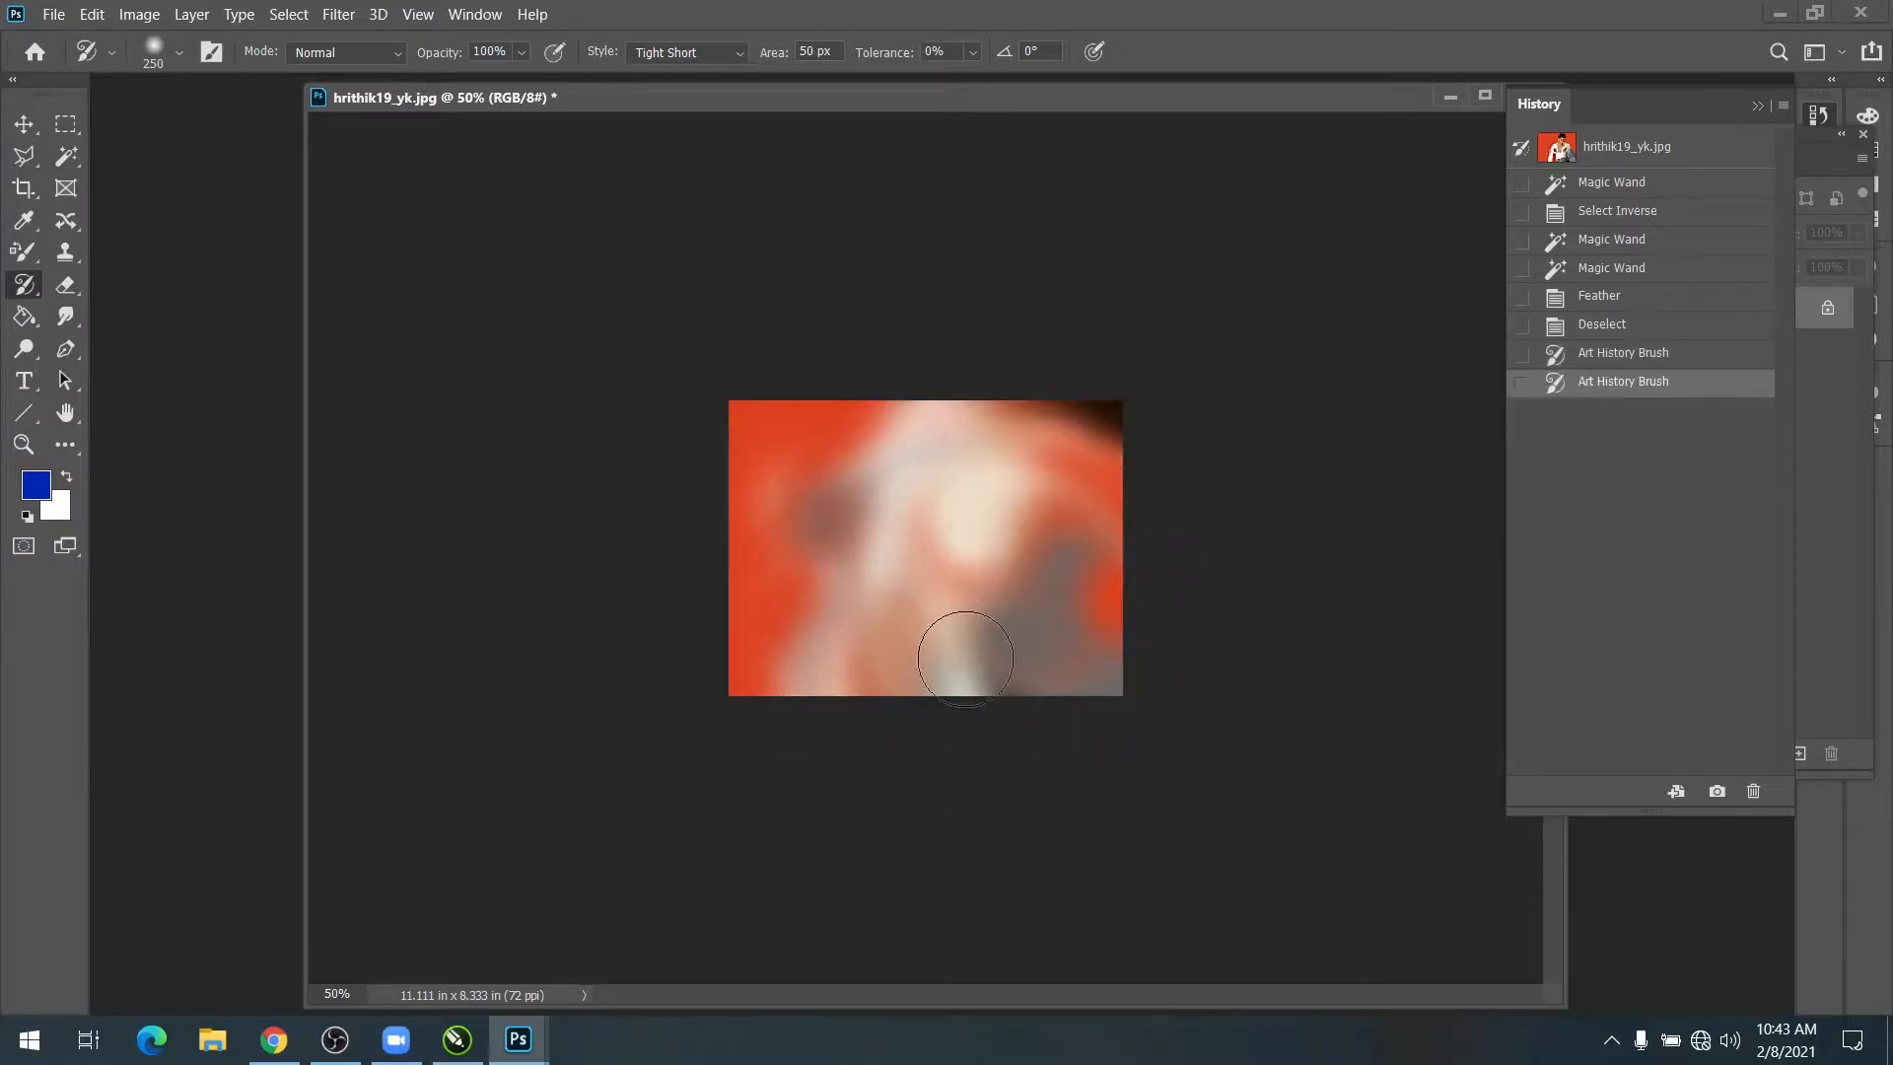
click(963, 655)
key(ctrl+v)
key(v)
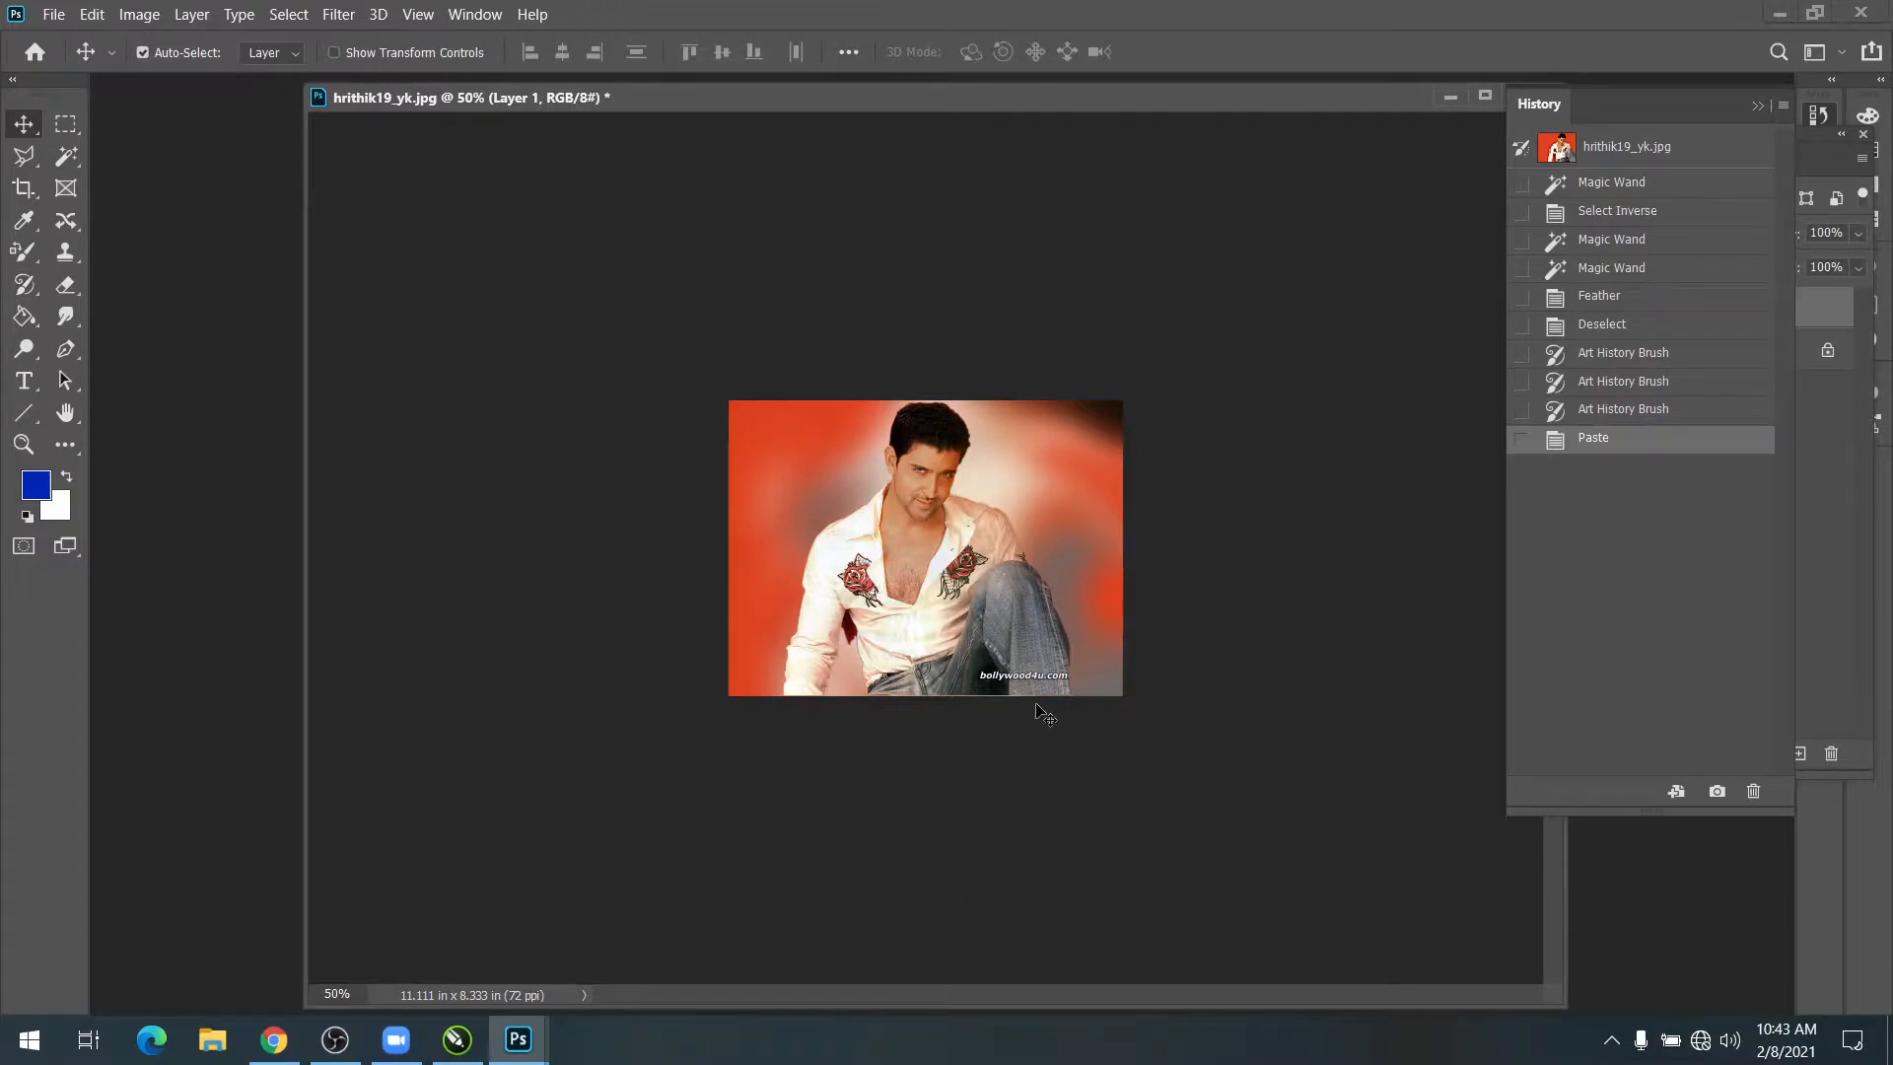
Step: Try painting the original snapshot over the pasted cutout layer with the Art History Brush
click(23, 284)
click(107, 313)
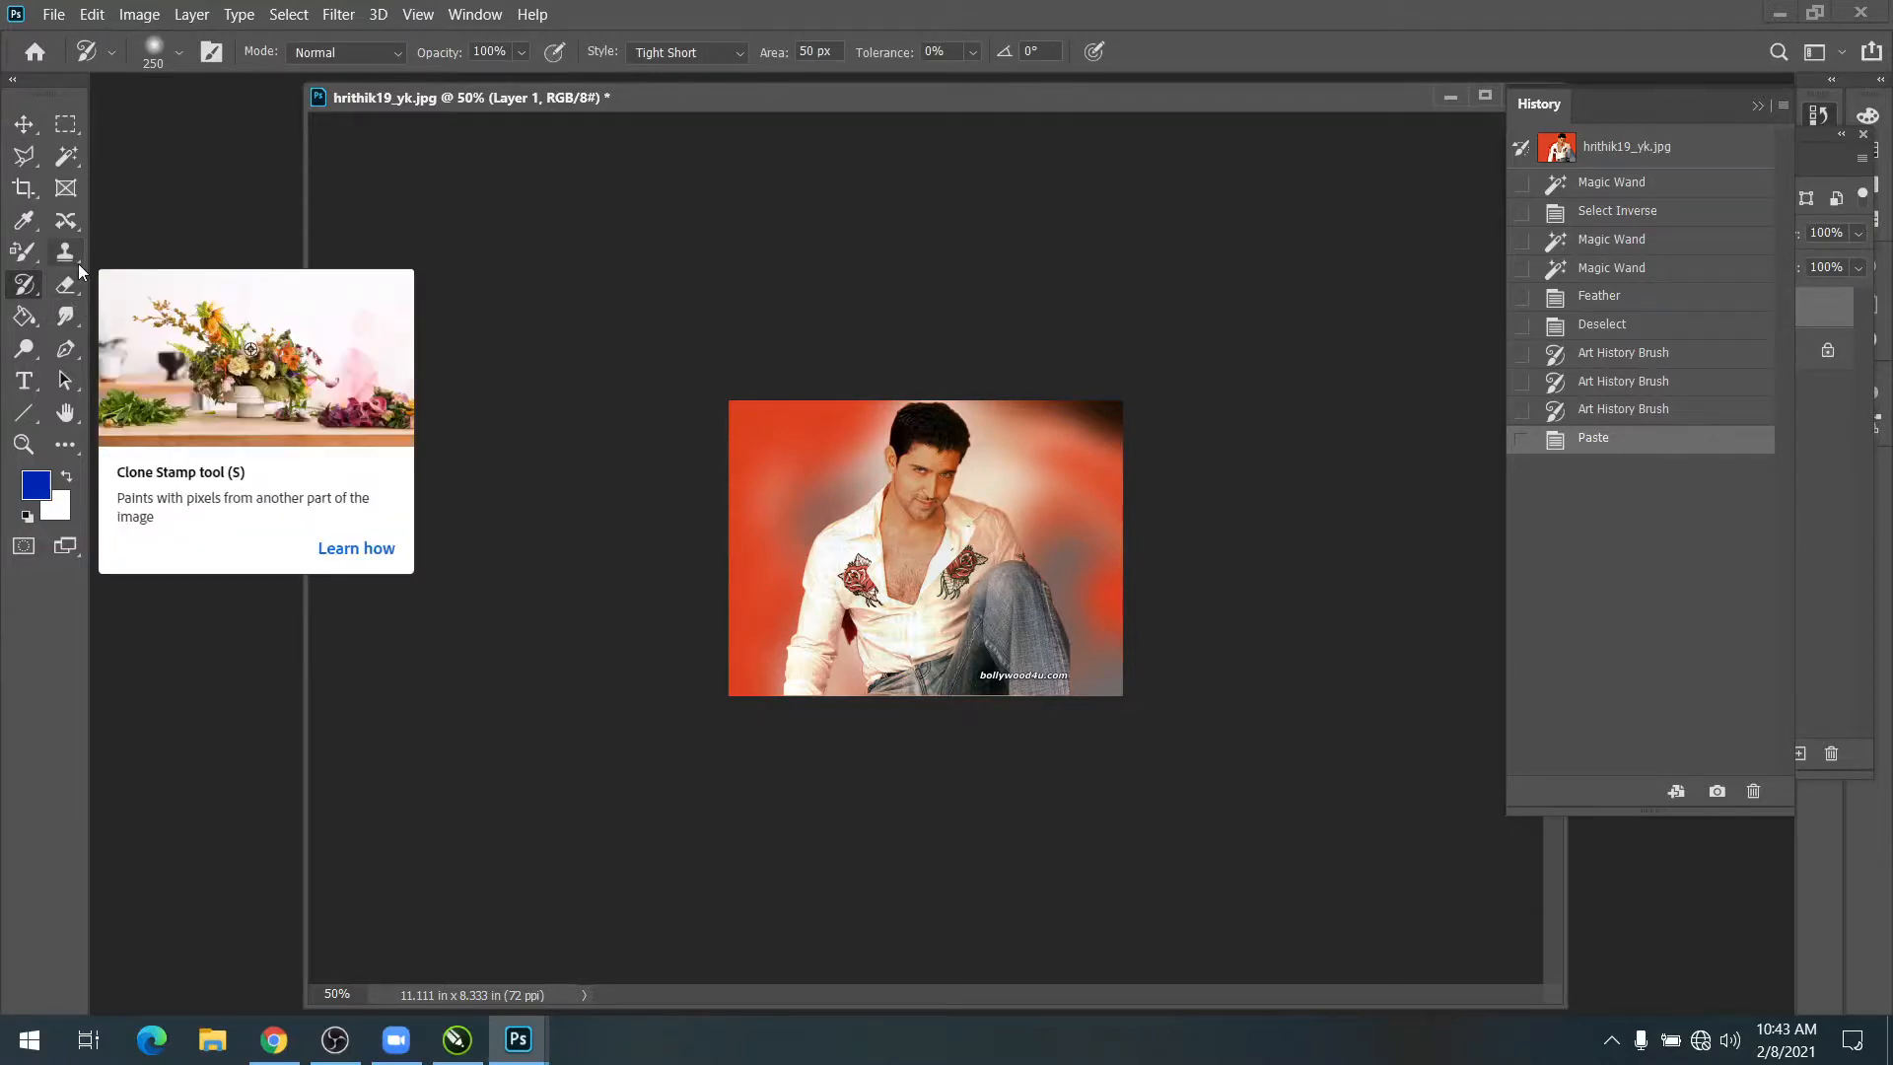
drag(1069, 428, 1111, 427)
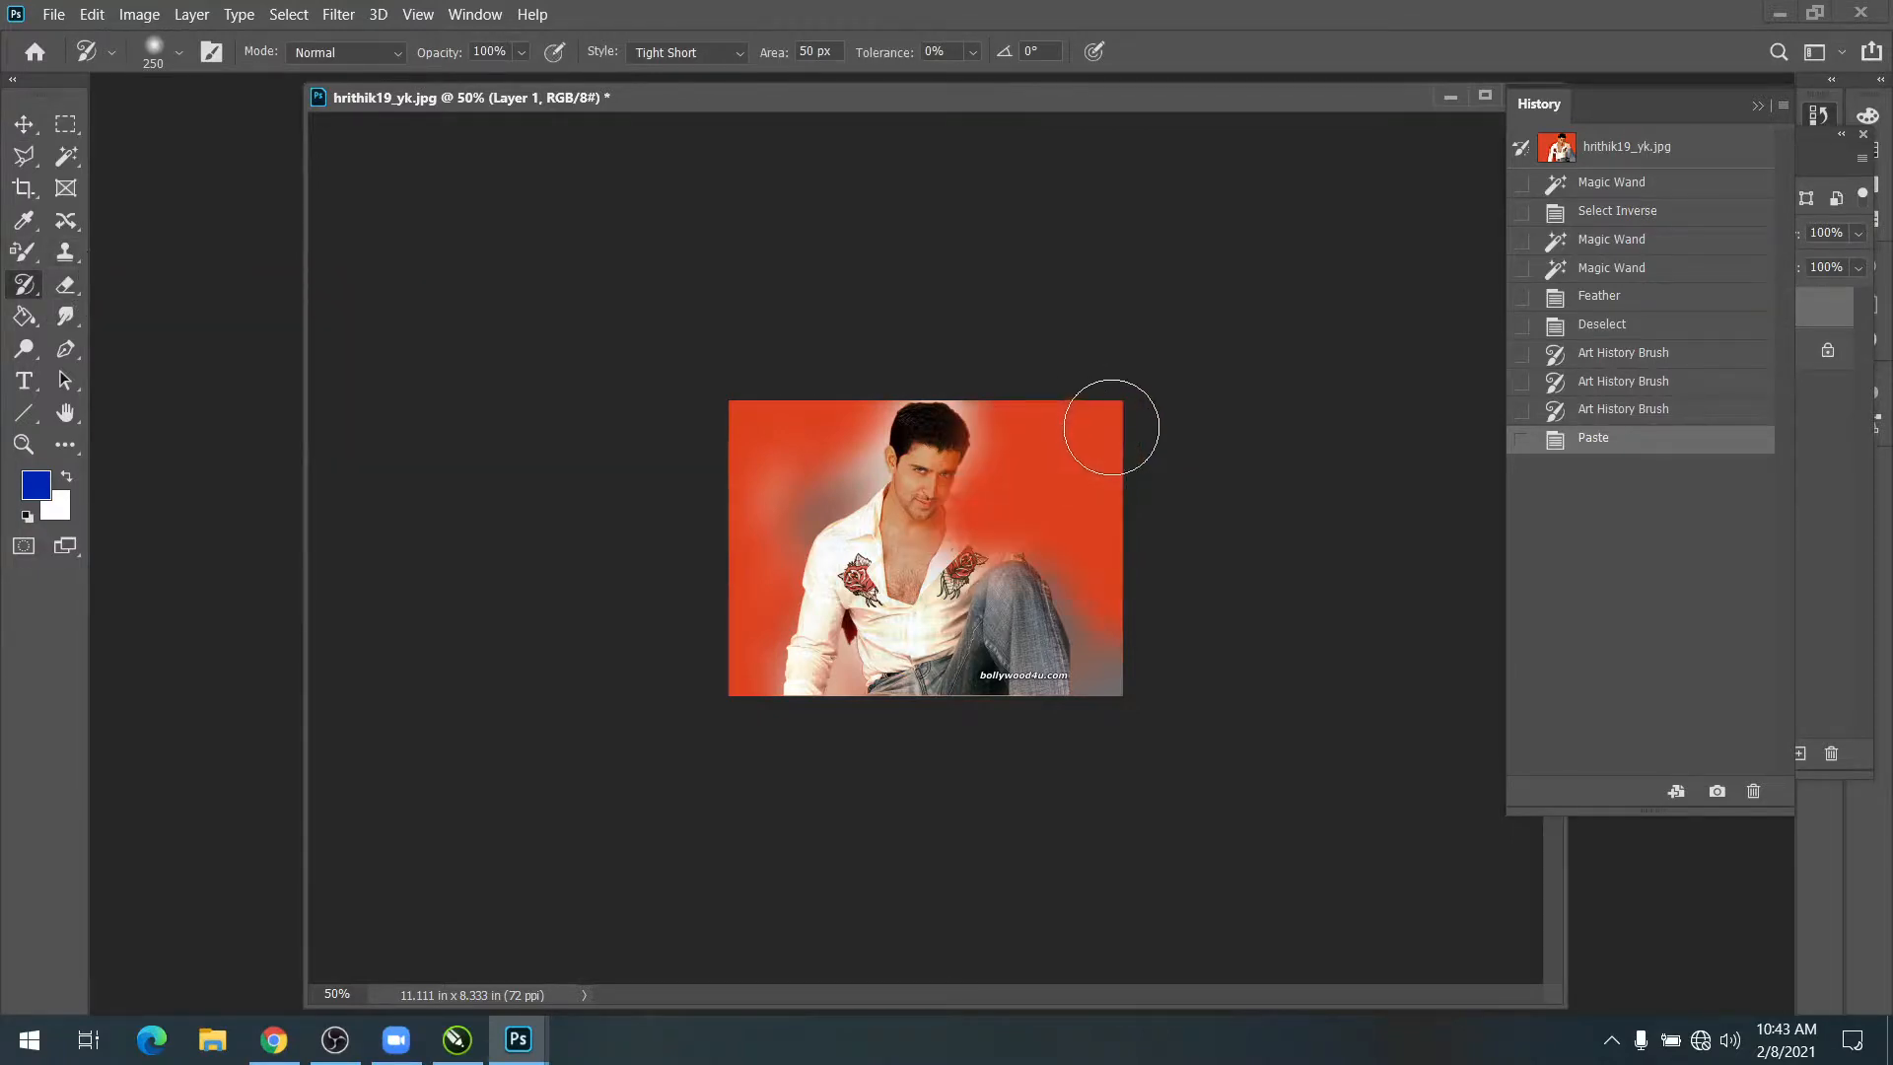
mouse_move(976, 528)
mouse_down()
mouse_move(1004, 504)
mouse_move(1045, 592)
mouse_up()
mouse_move(804, 476)
mouse_down()
mouse_move(985, 596)
mouse_move(947, 552)
mouse_up()
mouse_move(936, 547)
mouse_down()
mouse_move(824, 536)
mouse_move(857, 523)
mouse_up()
drag(862, 521, 908, 515)
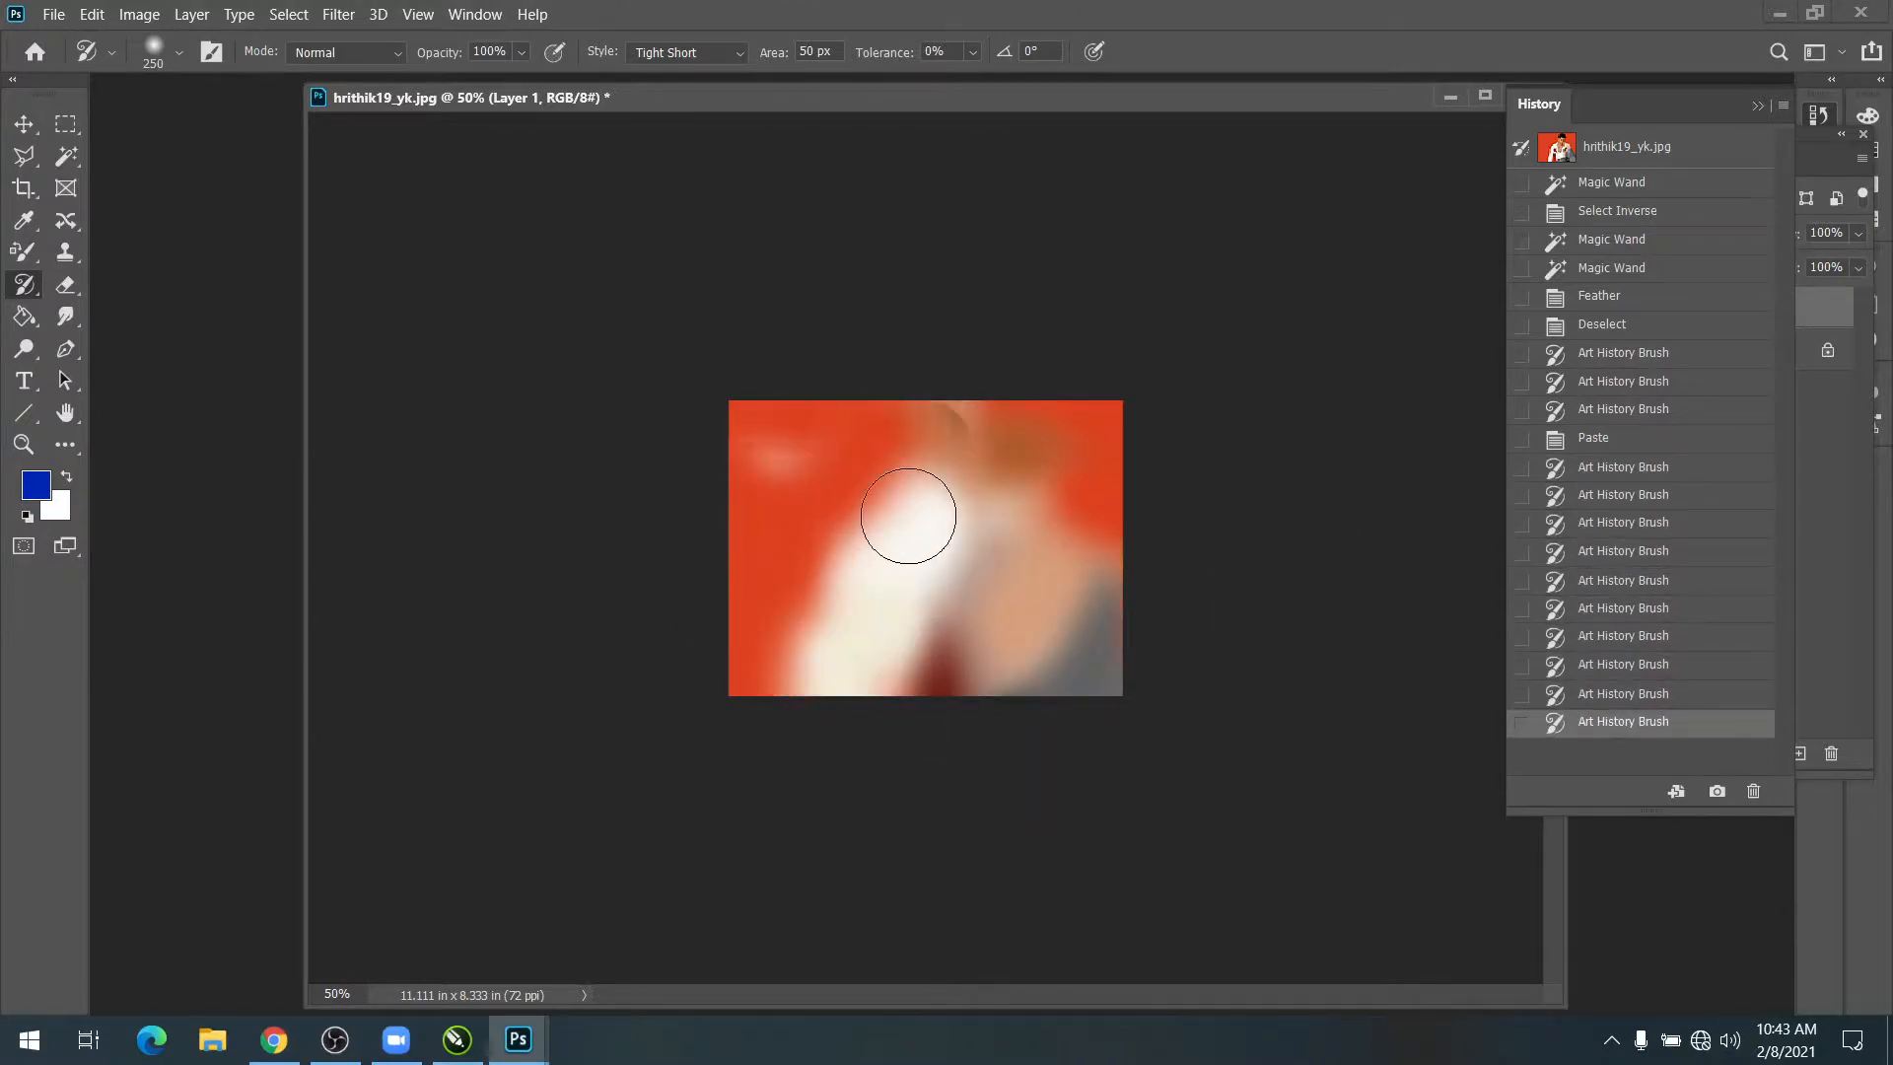
Step: Bring up the layer list and undo the Art History Brush strokes on Layer 1, going back to the Paste state
key(F7)
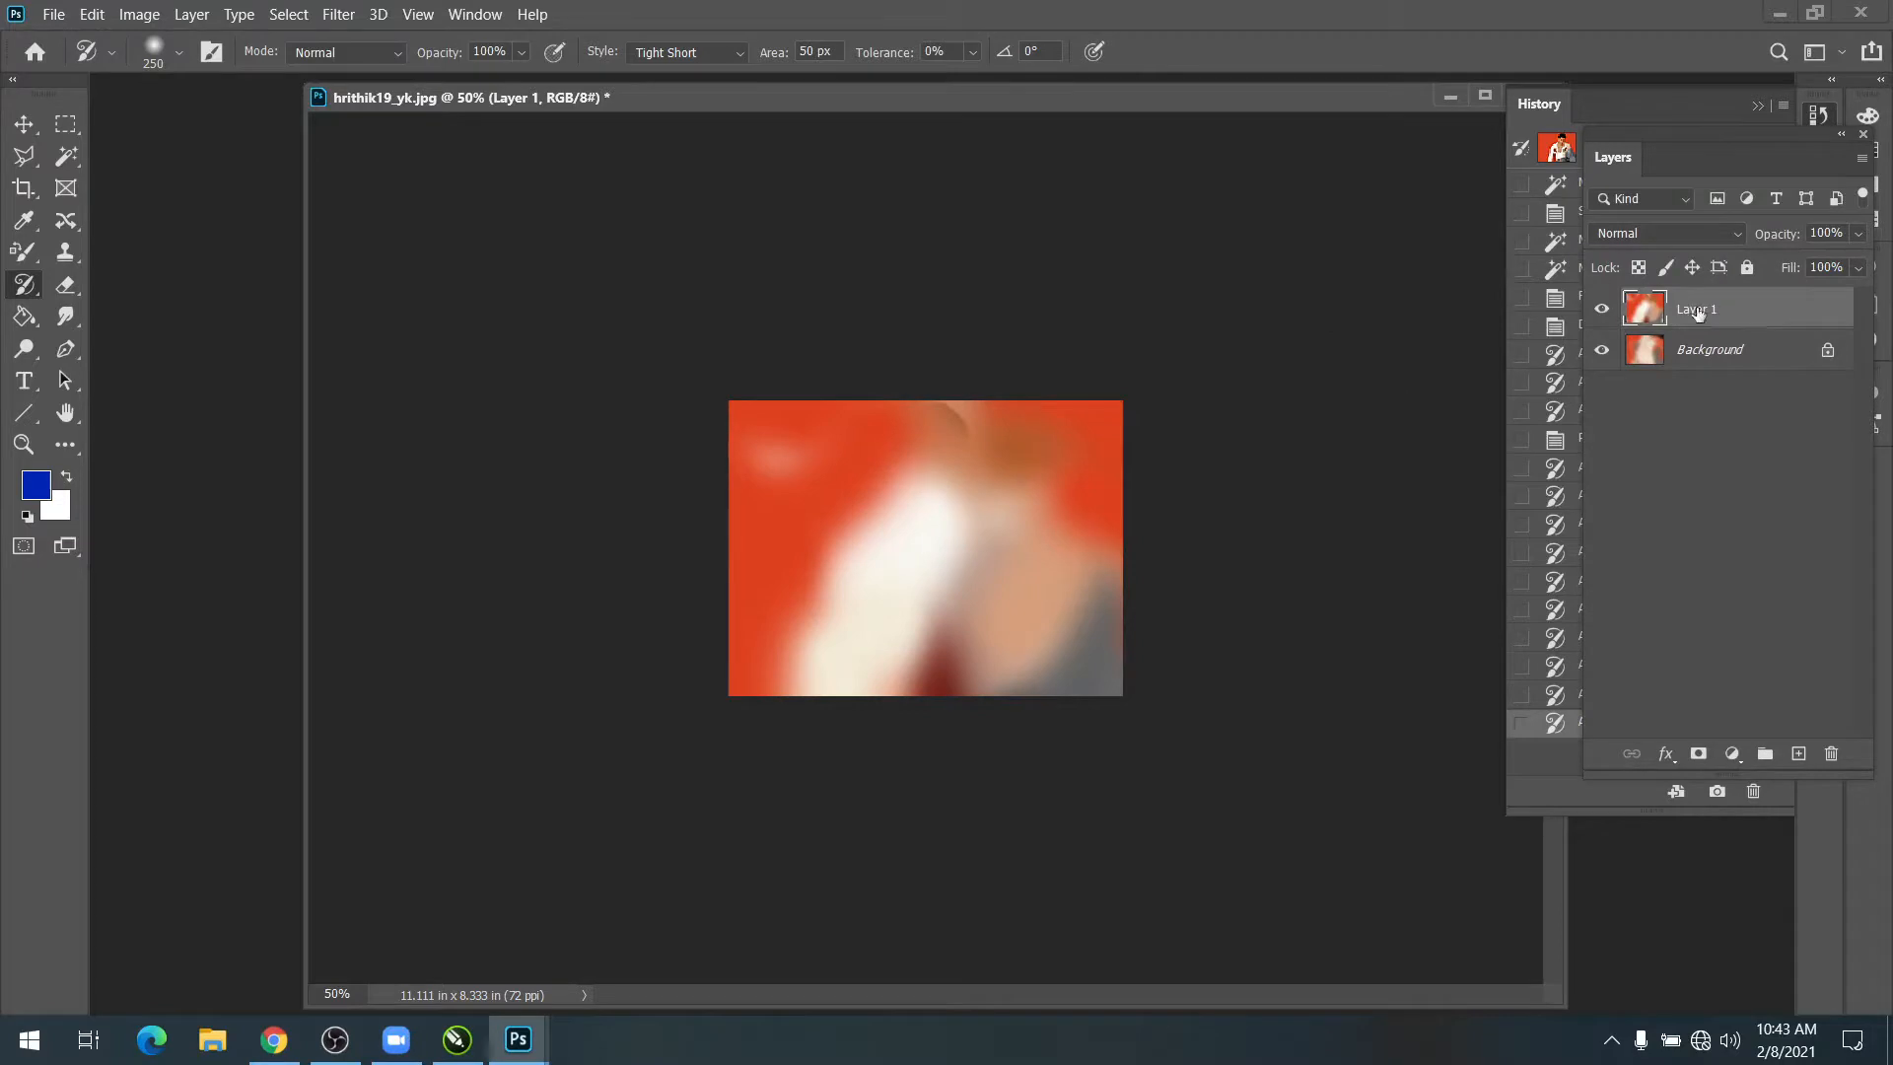
click(1697, 362)
key(ctrl+z)
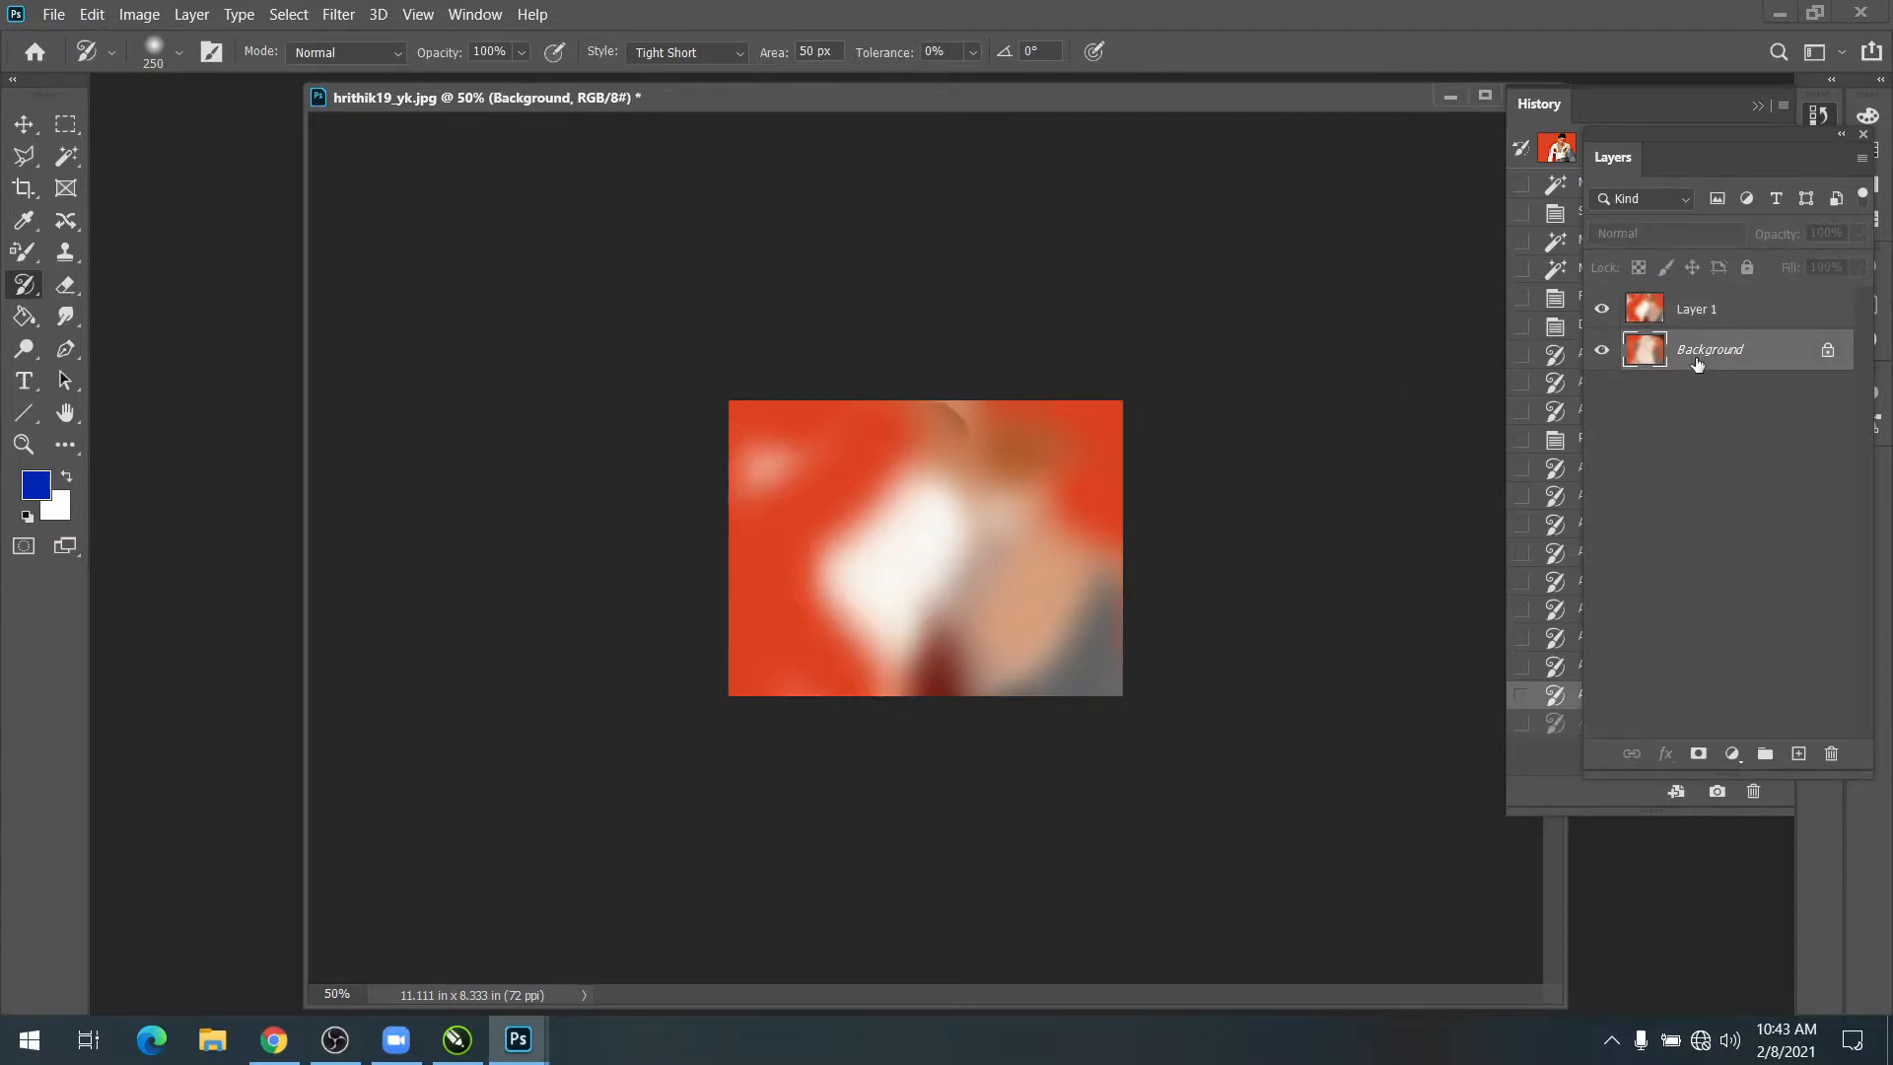
key(ctrl+z)
key(ctrl+z)
key(ctrl+z)
key(ctrl+z)
key(ctrl+z)
key(ctrl+z)
key(ctrl+z)
key(ctrl+z)
key(ctrl+z)
key(ctrl+z)
key(ctrl+z)
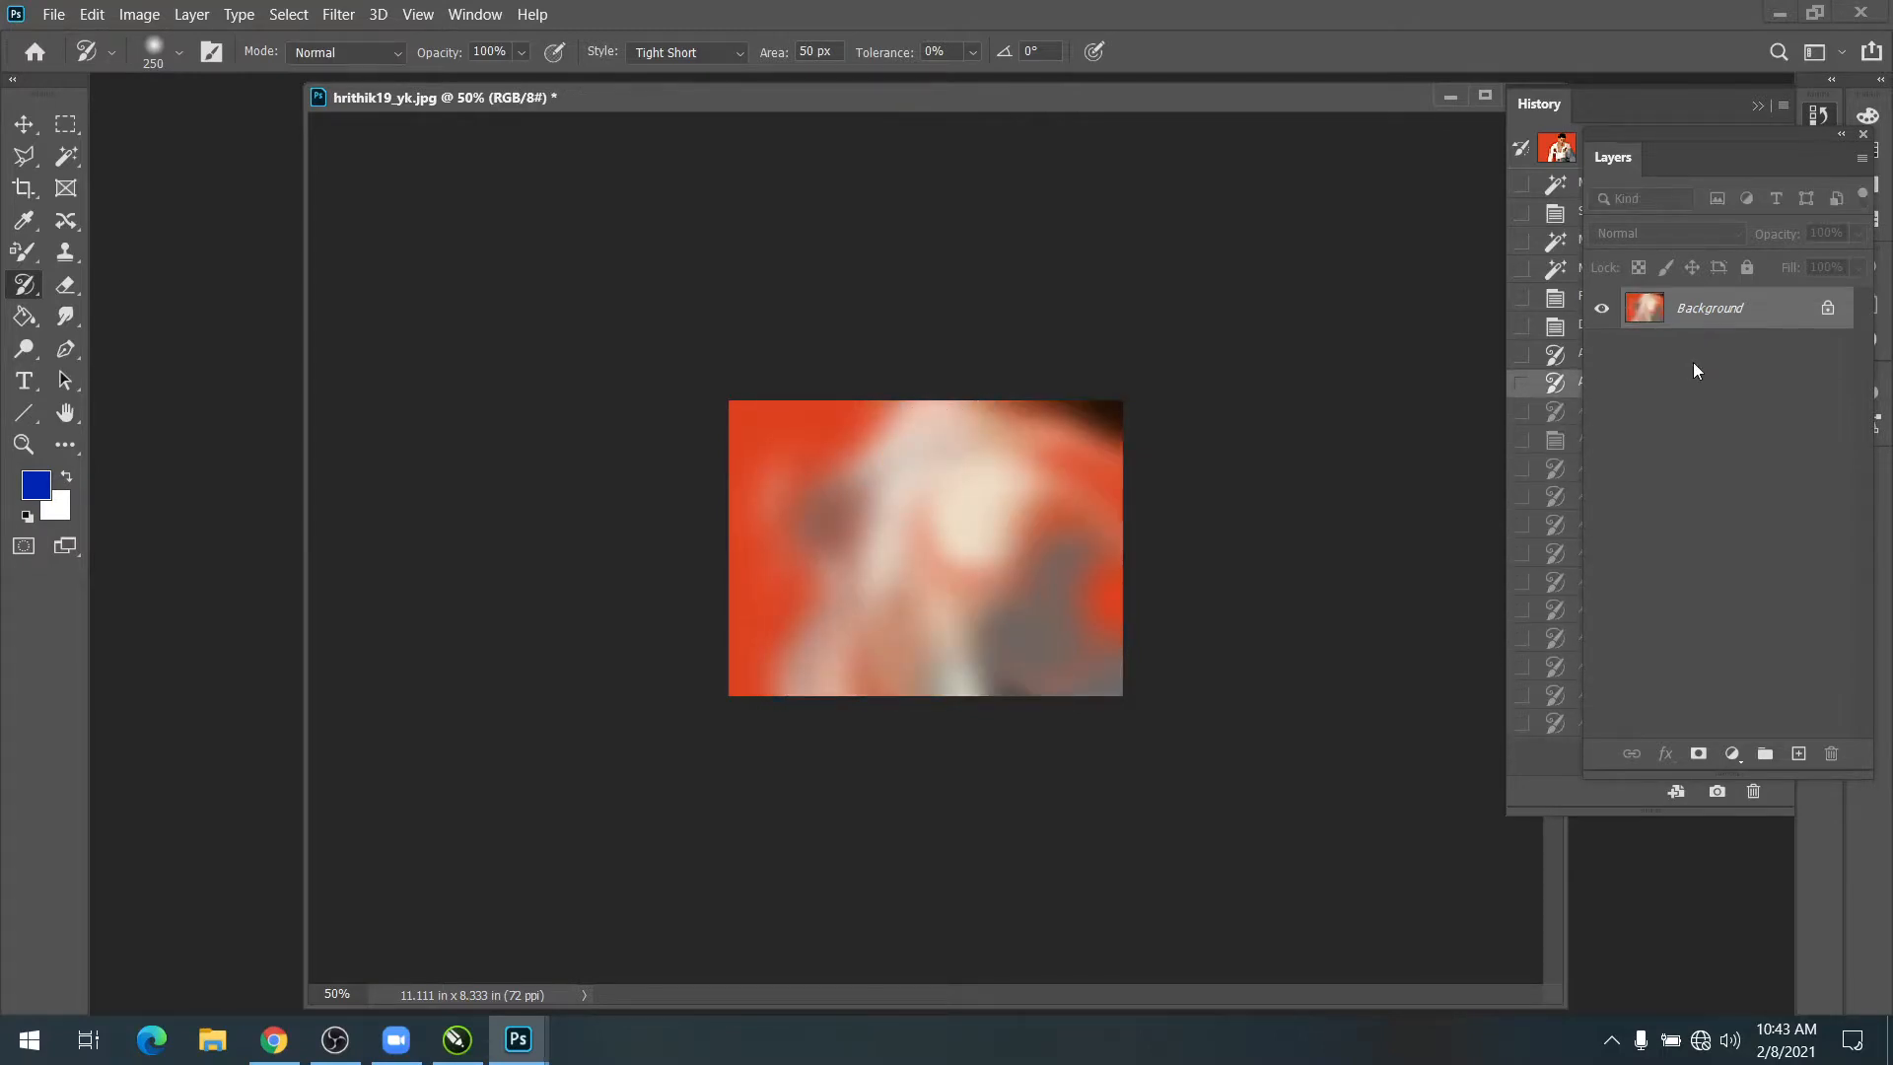
key(ctrl+shift+z)
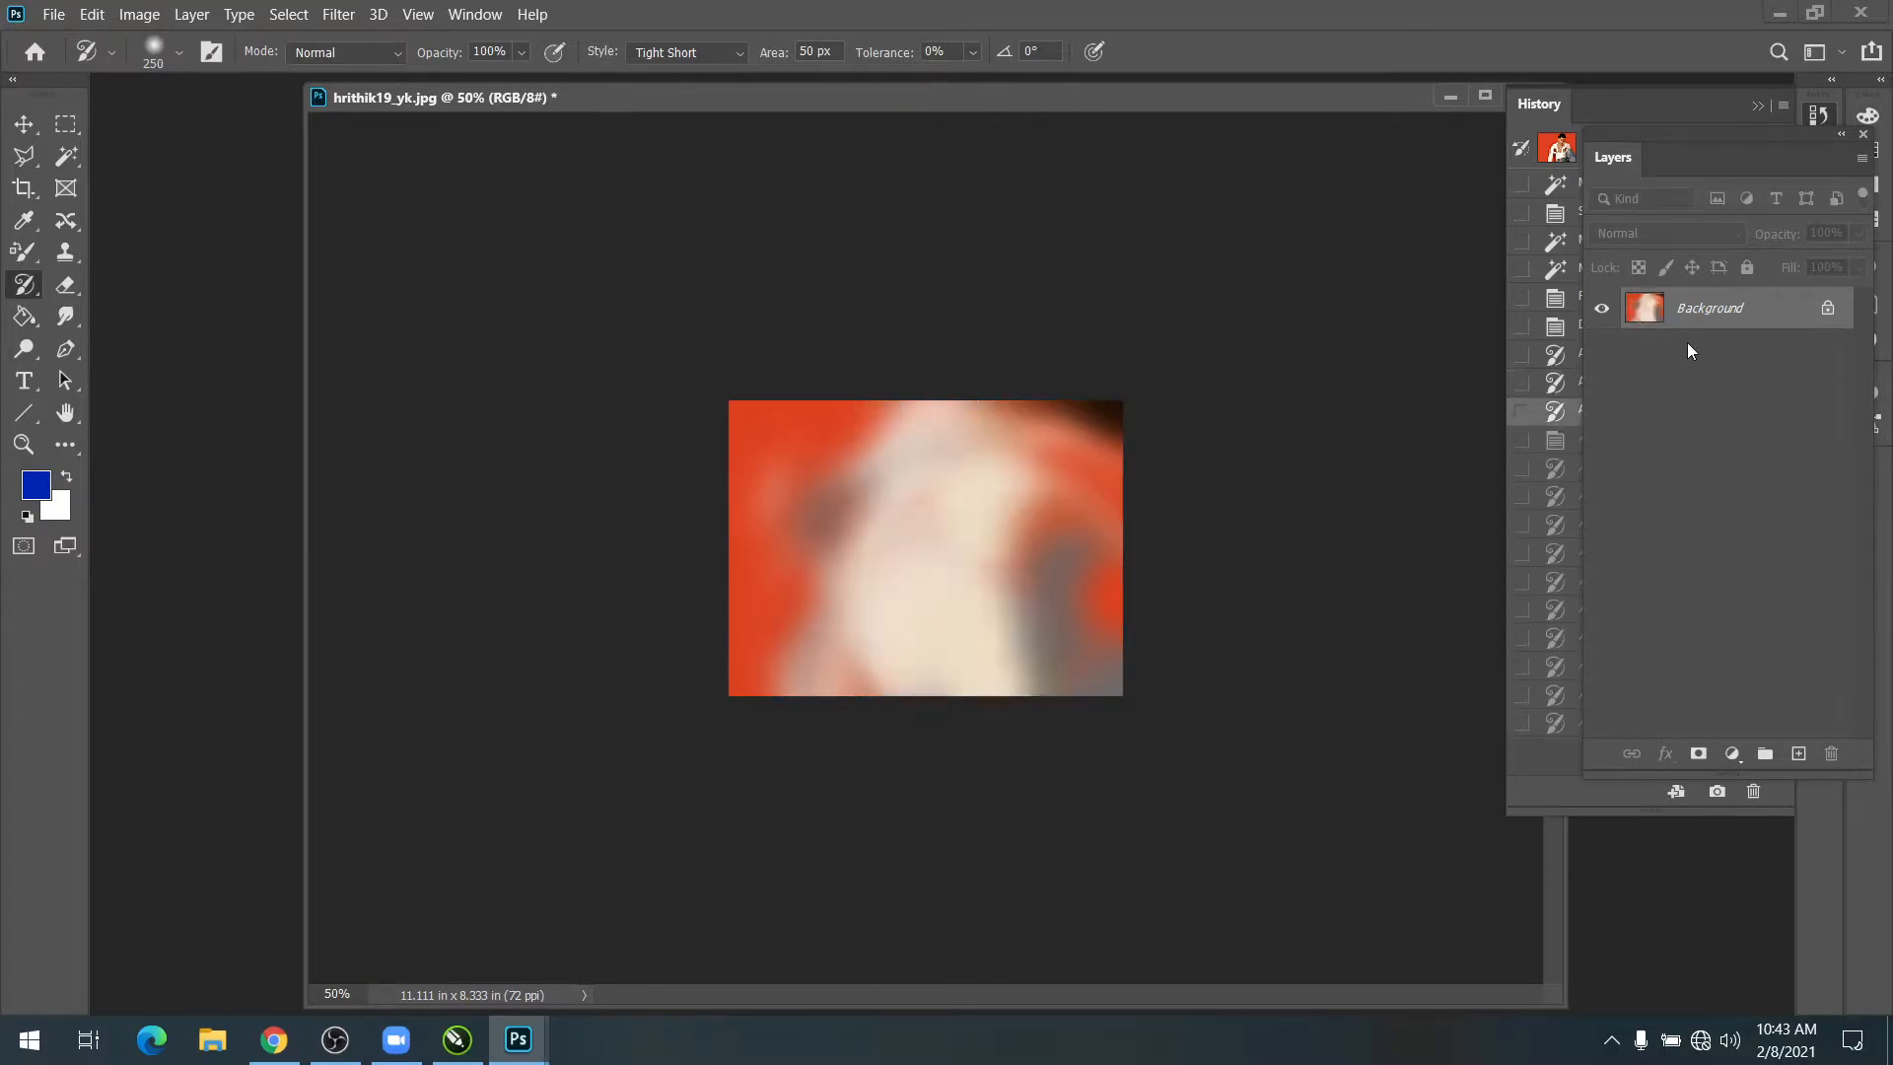
key(ctrl+shift+z)
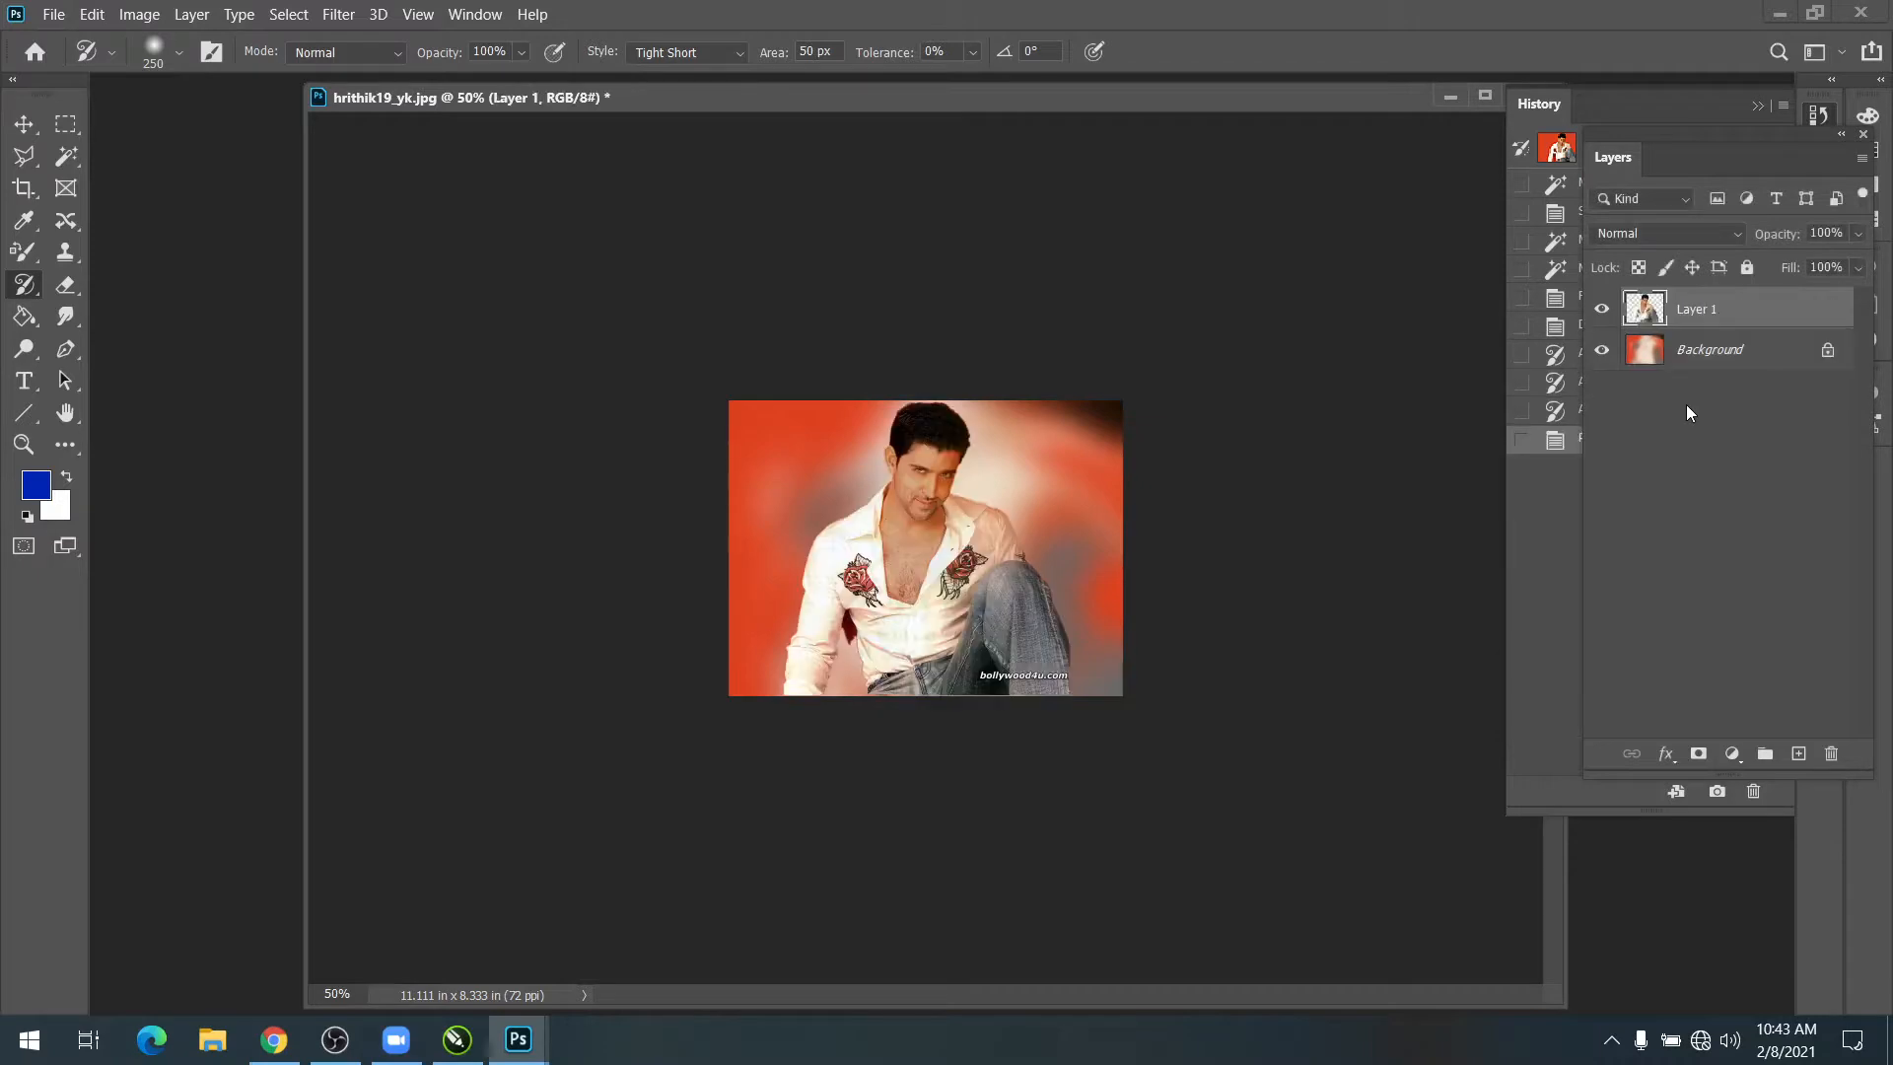
Step: Paint blurred colours around the man on the Background layer with the Art History Brush, using the original snapshot as source
click(1705, 356)
mouse_move(1004, 501)
mouse_down()
mouse_move(1035, 458)
mouse_move(1084, 493)
mouse_up()
click(823, 595)
click(850, 547)
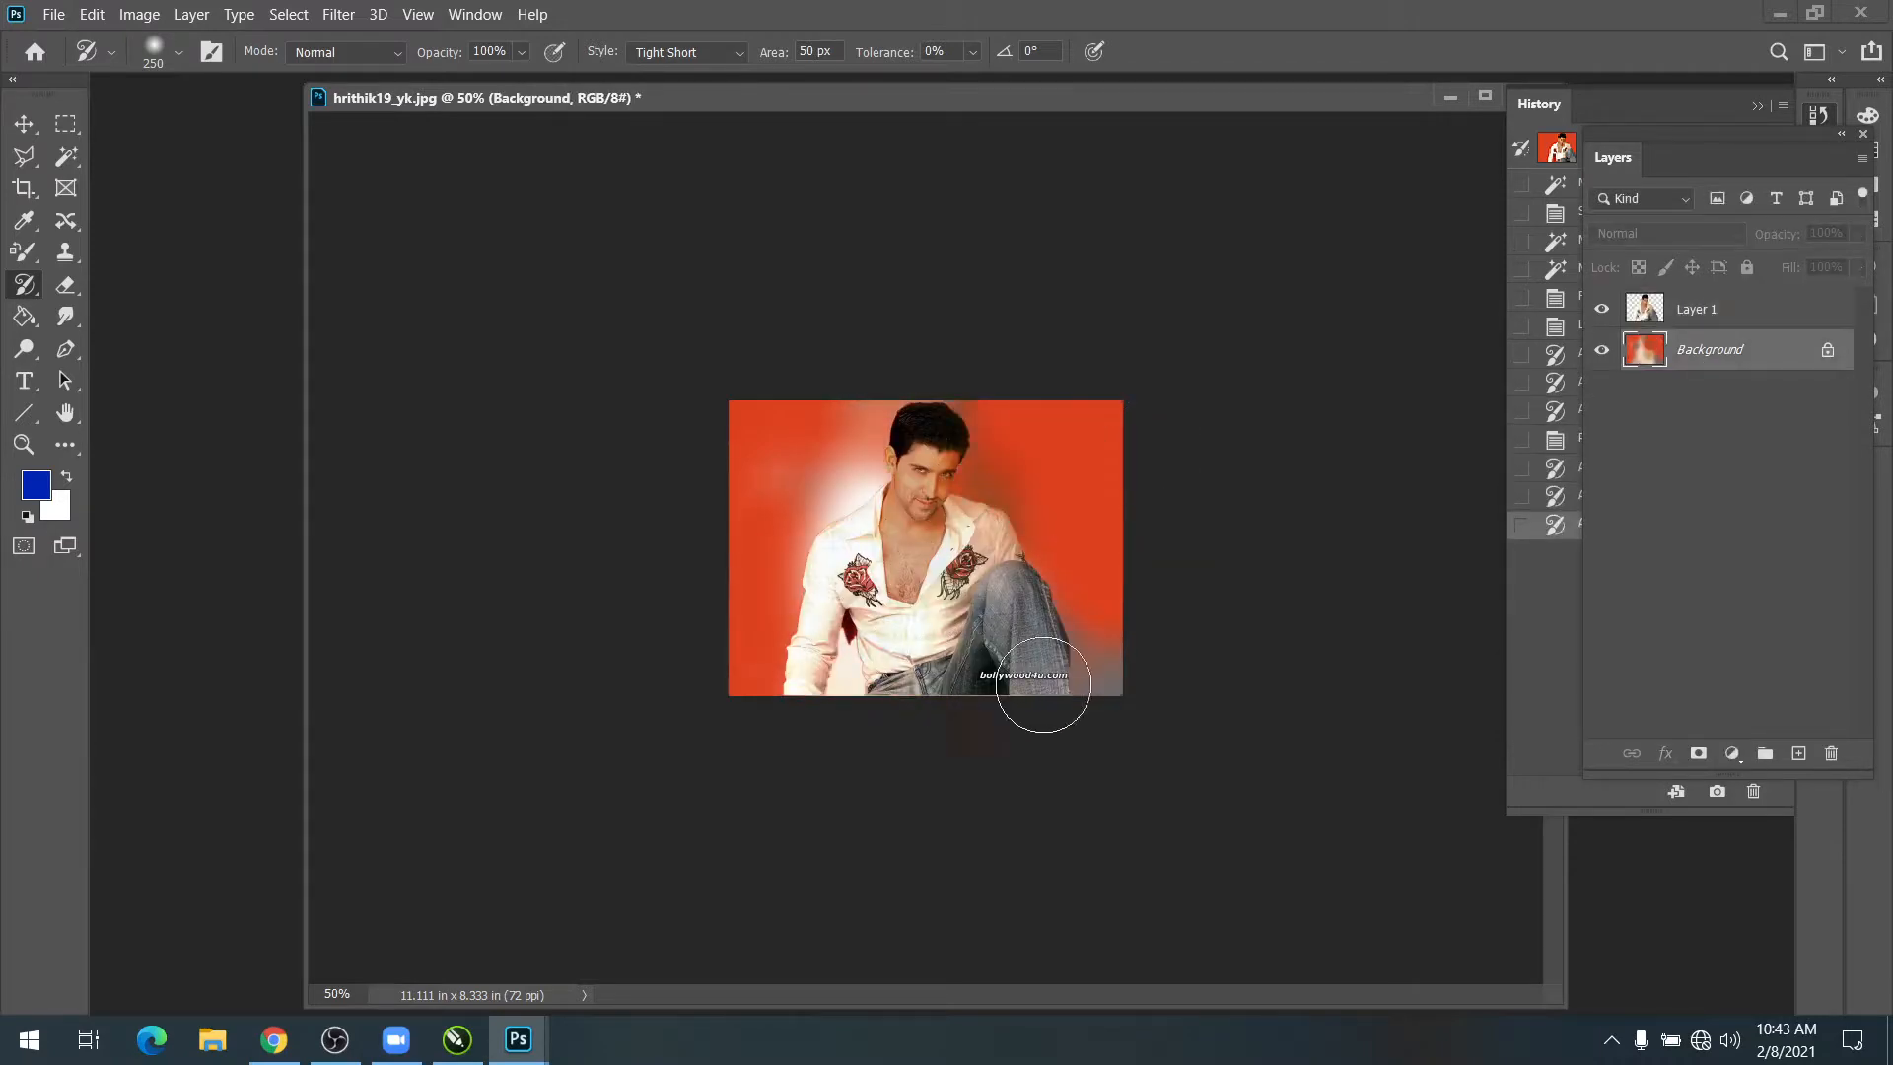
click(1047, 684)
click(1094, 621)
click(852, 513)
click(806, 599)
click(1020, 581)
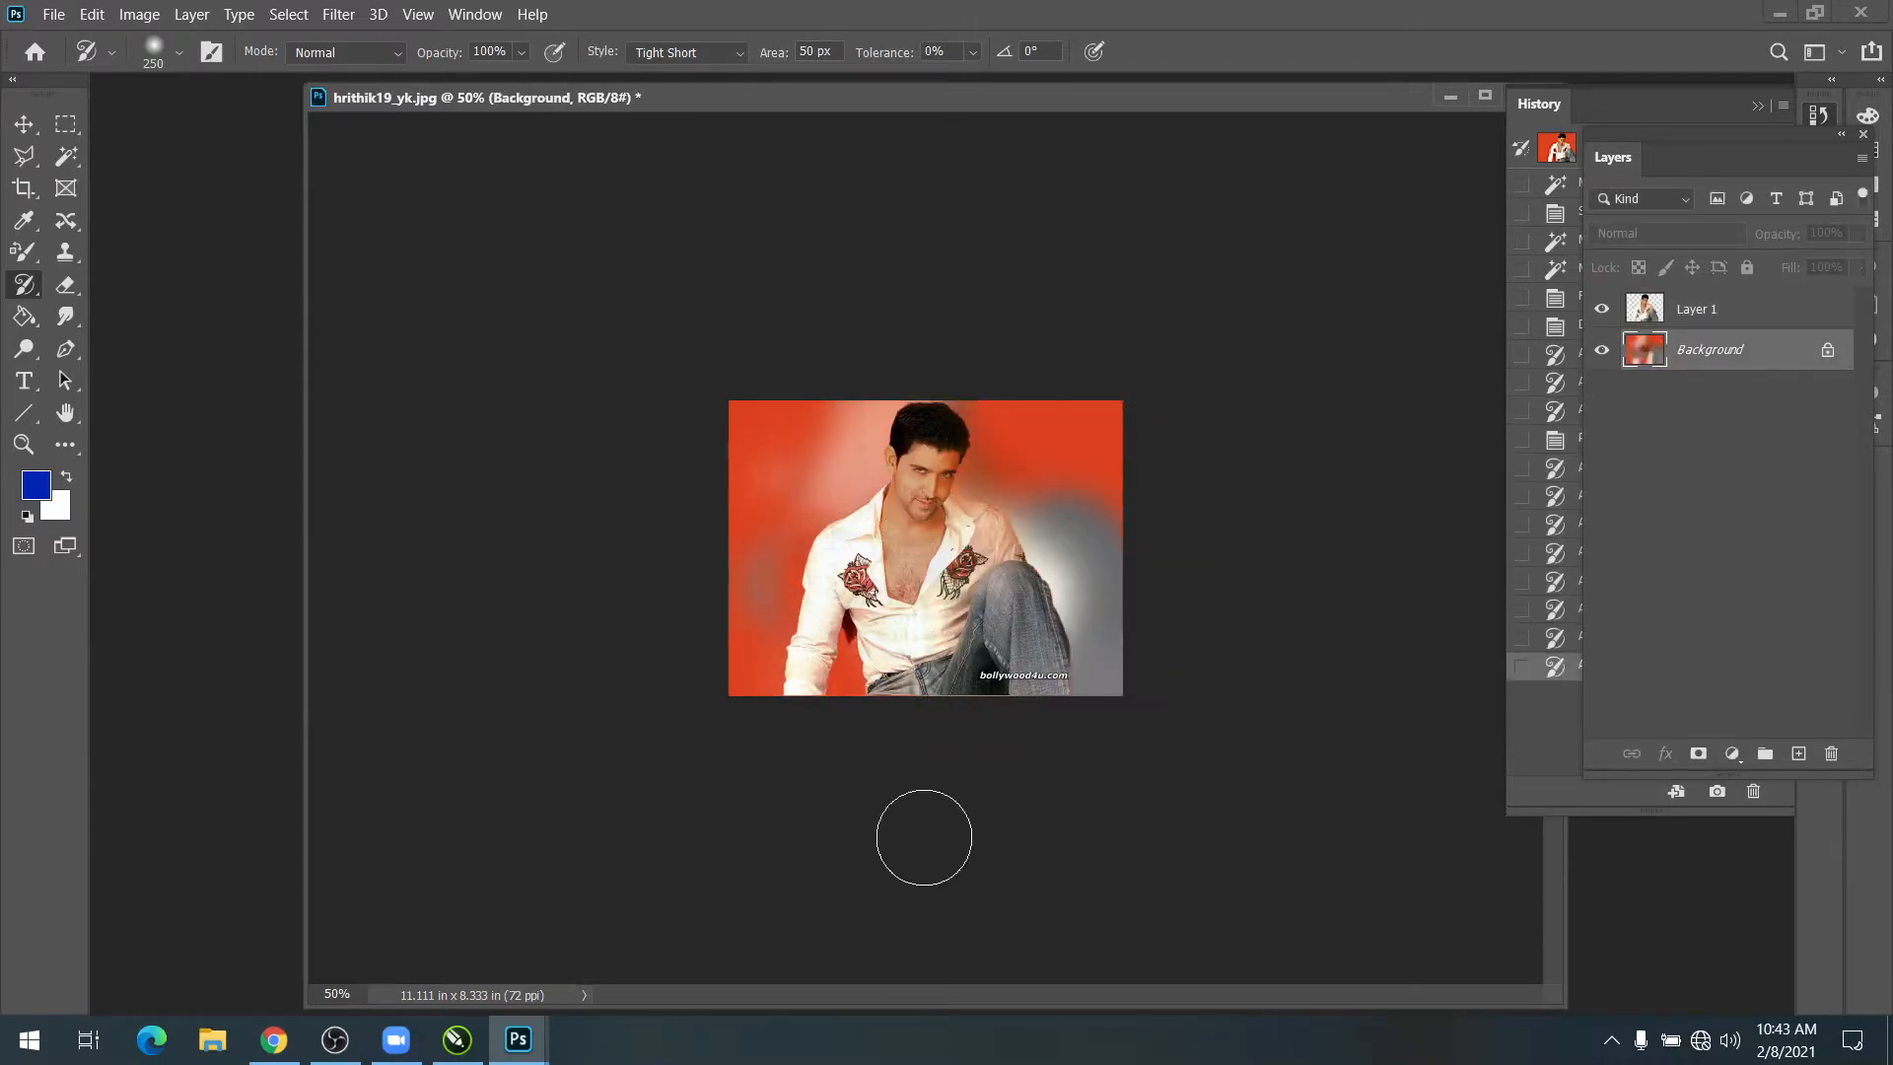
click(25, 126)
click(25, 285)
click(332, 1040)
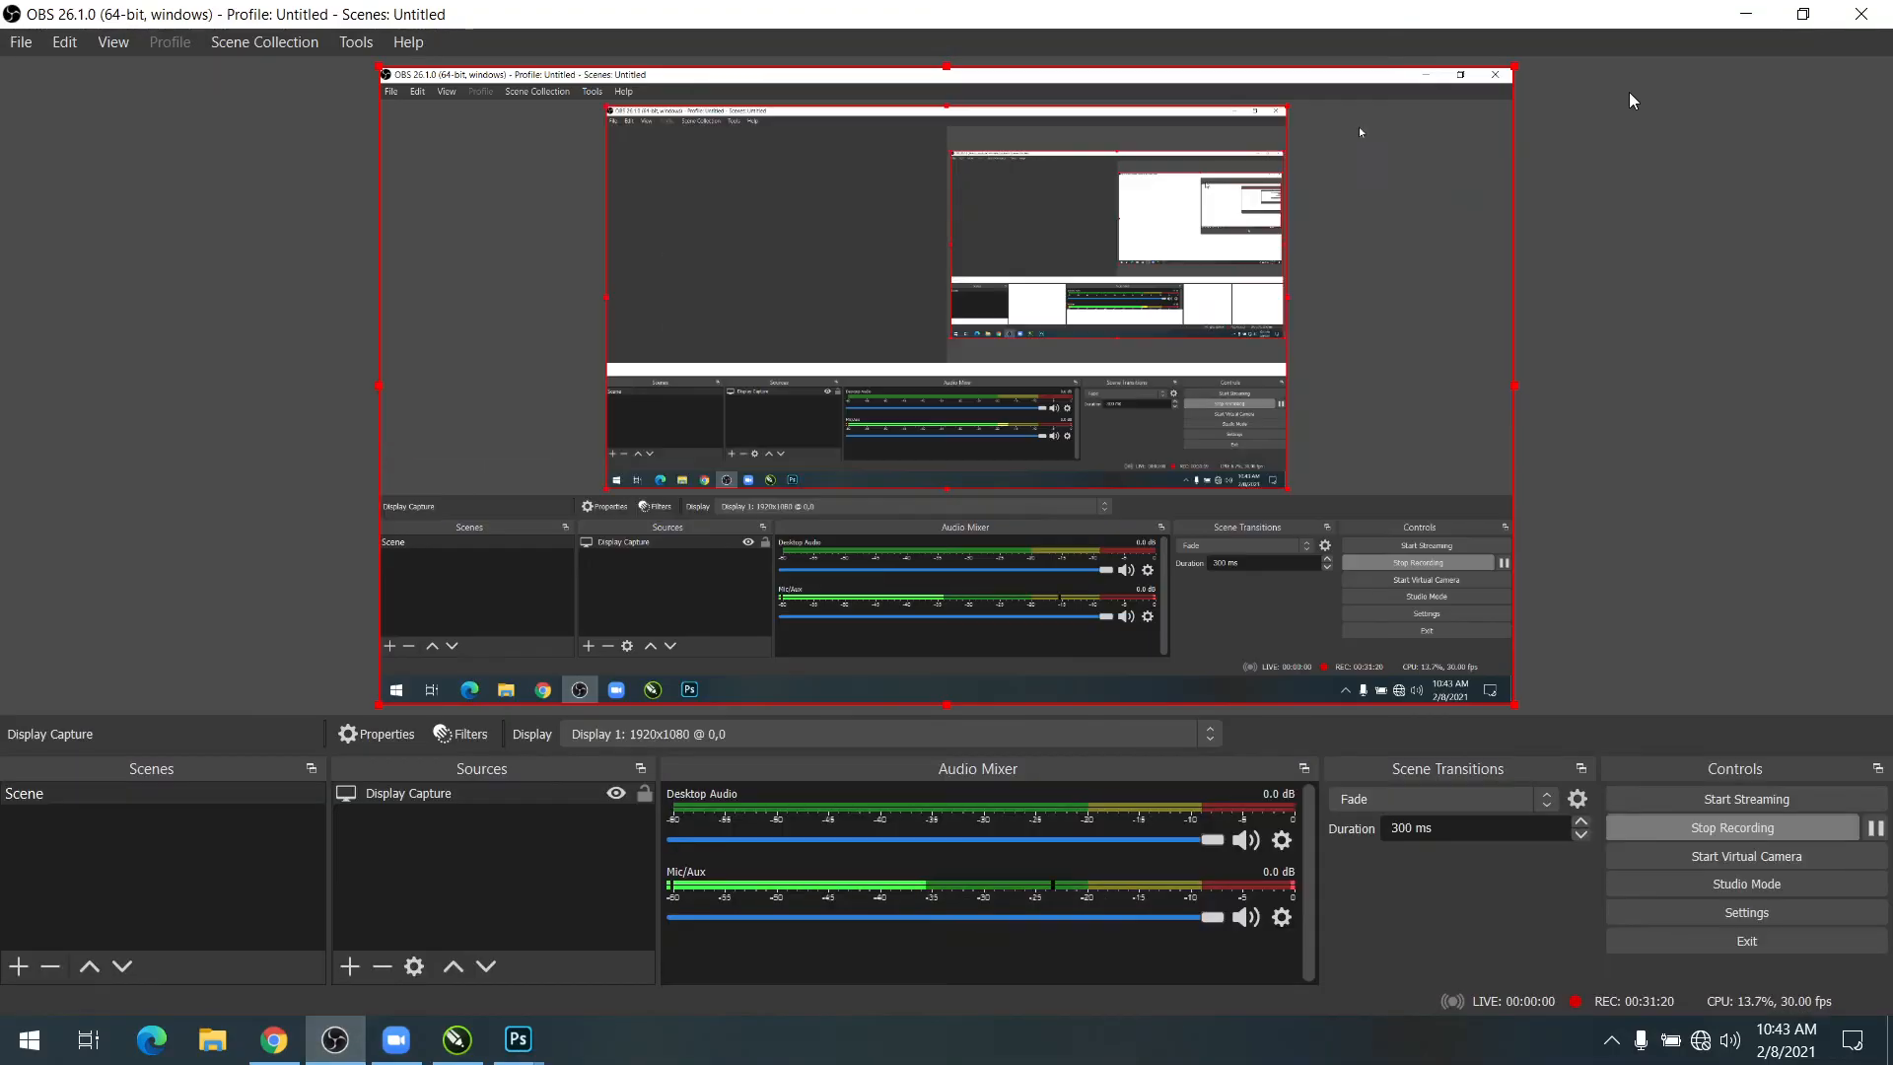